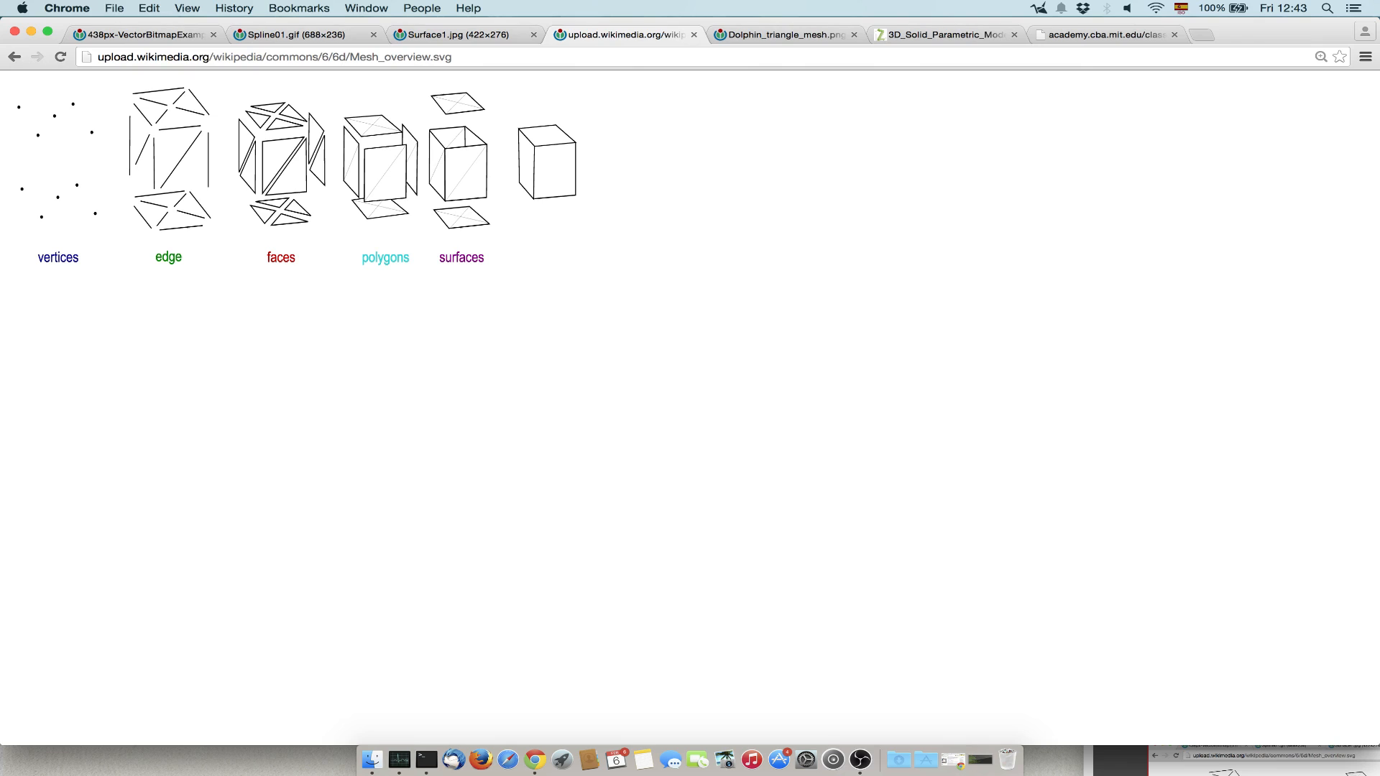
left_click_drag(31, 259, 282, 259)
left_click(282, 259)
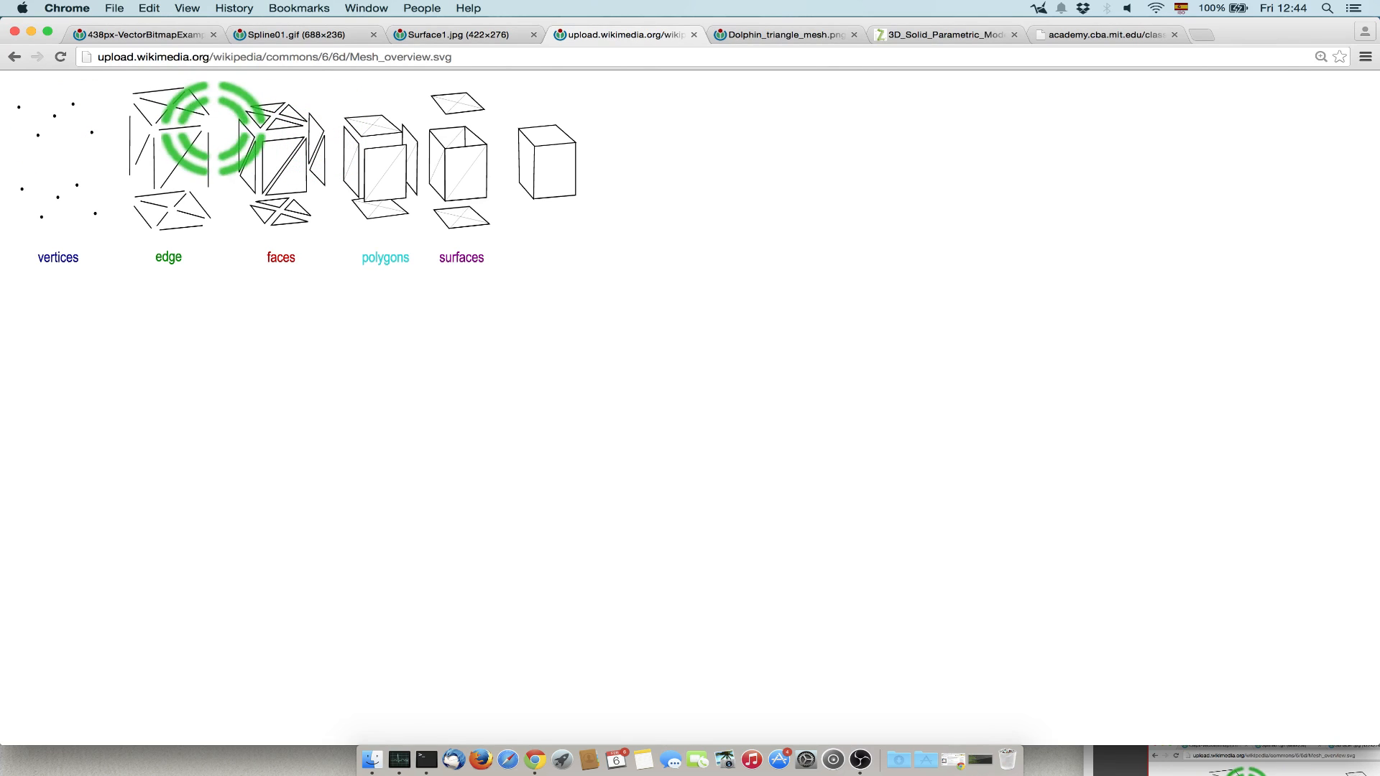
key("super+t")
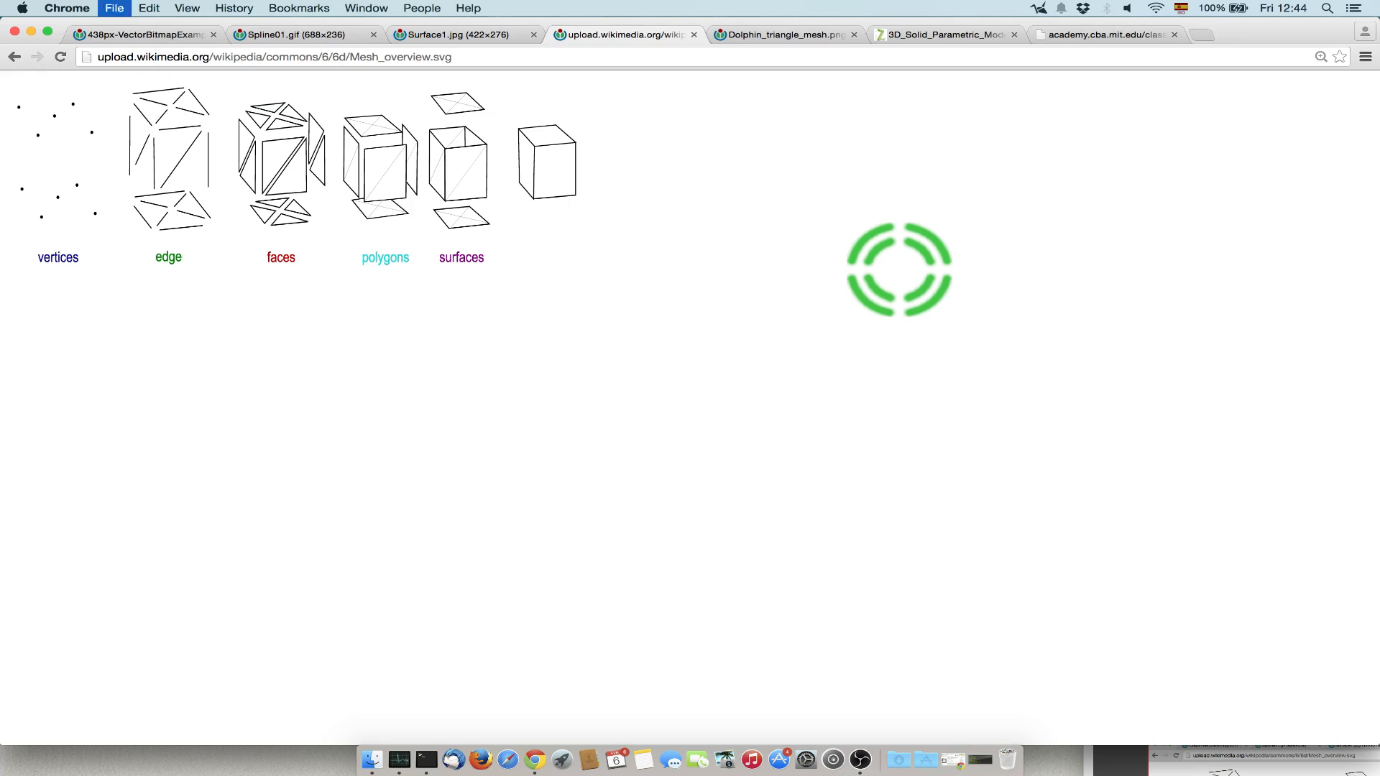
type("www.blendernation.com")
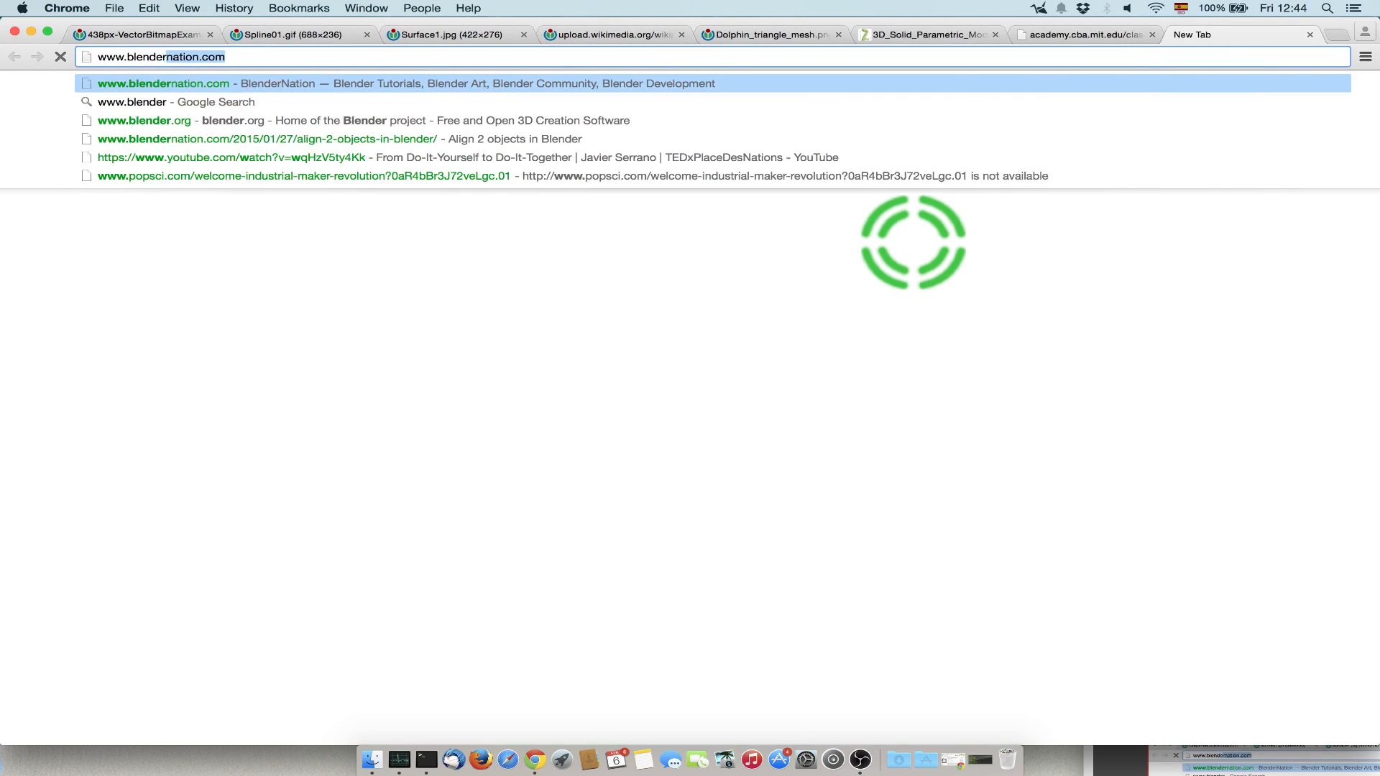
key("Return")
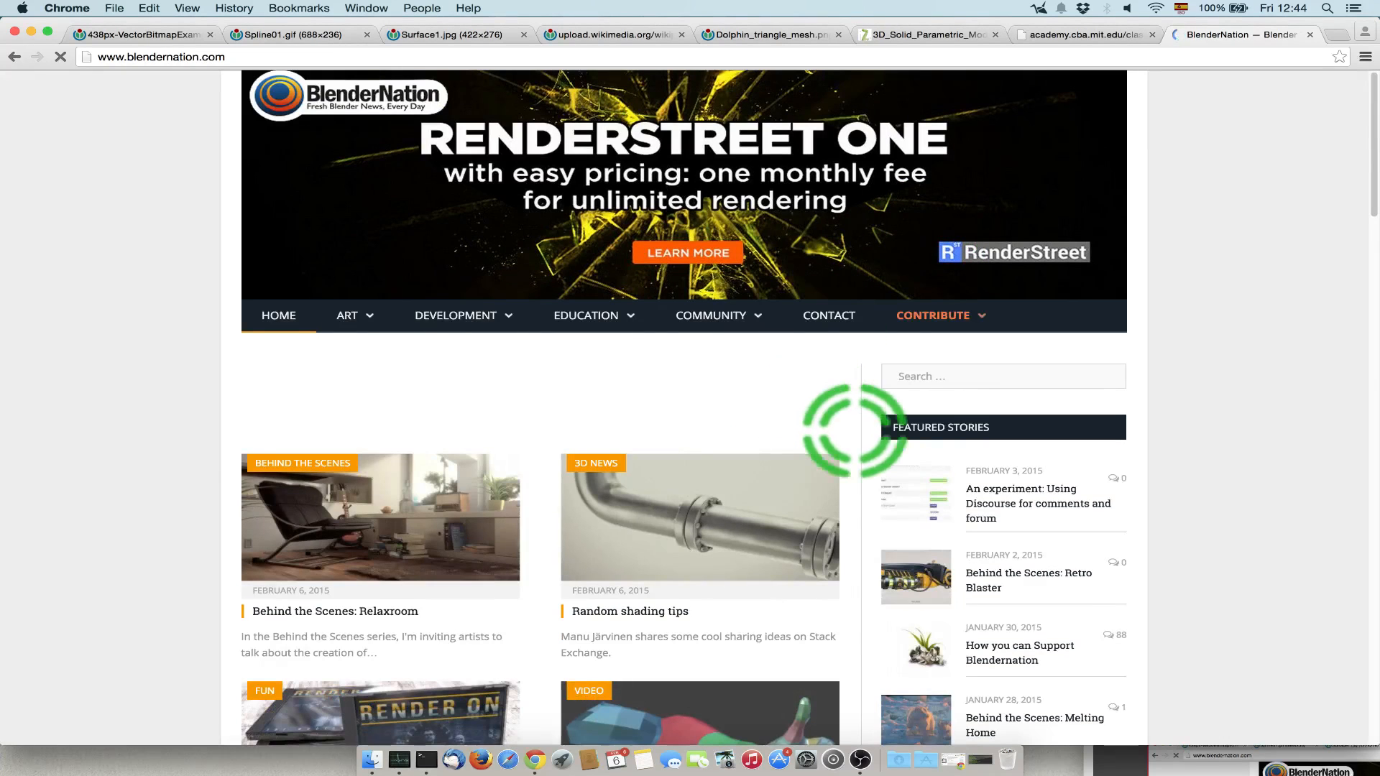
scroll(867, 467, "down", 5)
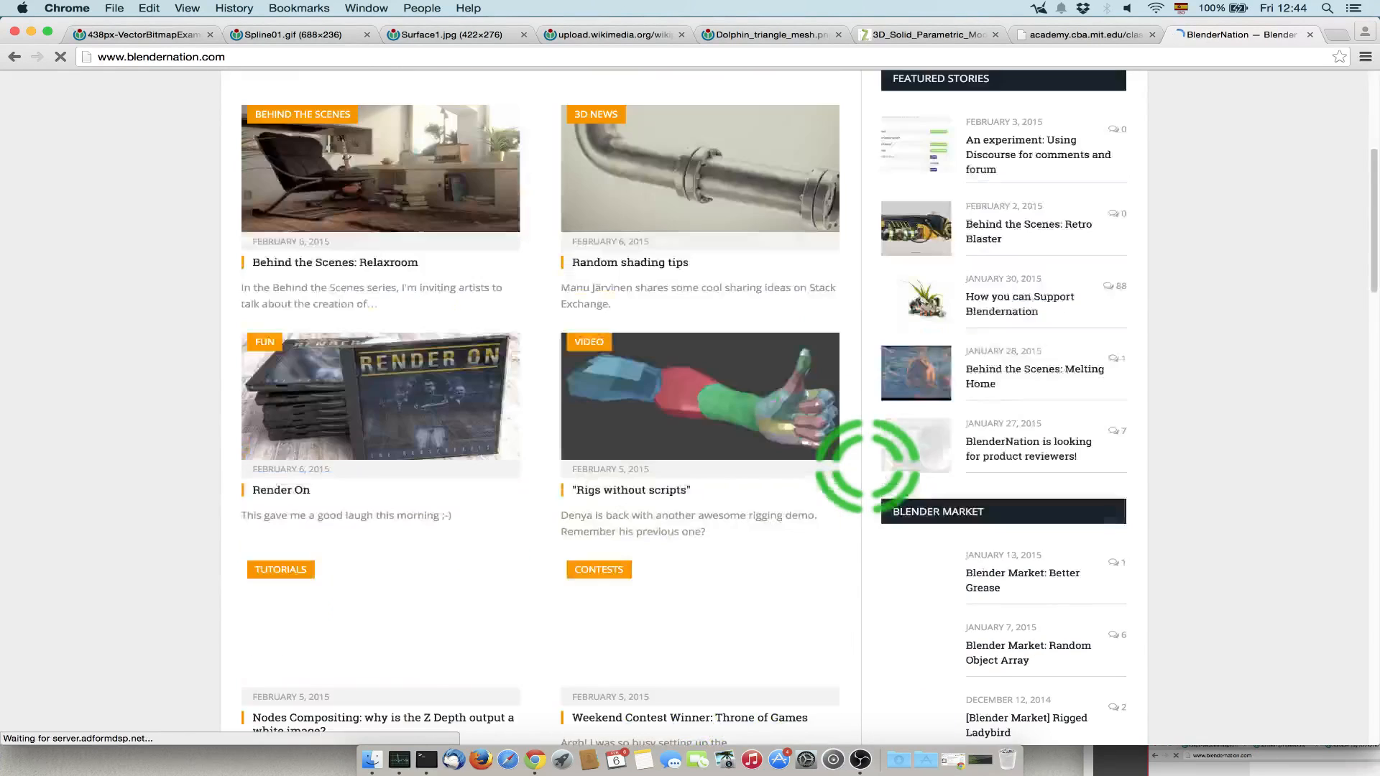
scroll(867, 468, "up", 5)
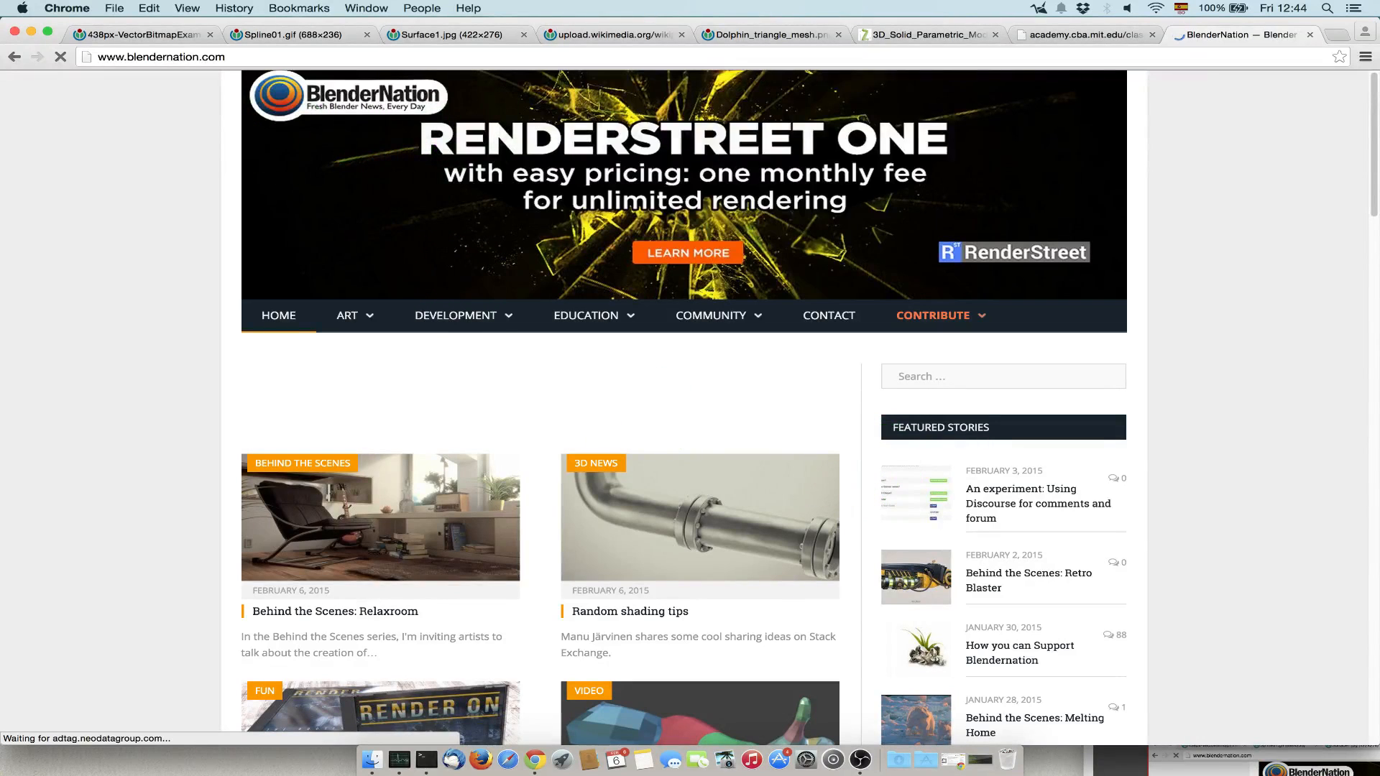
left_click(1310, 35)
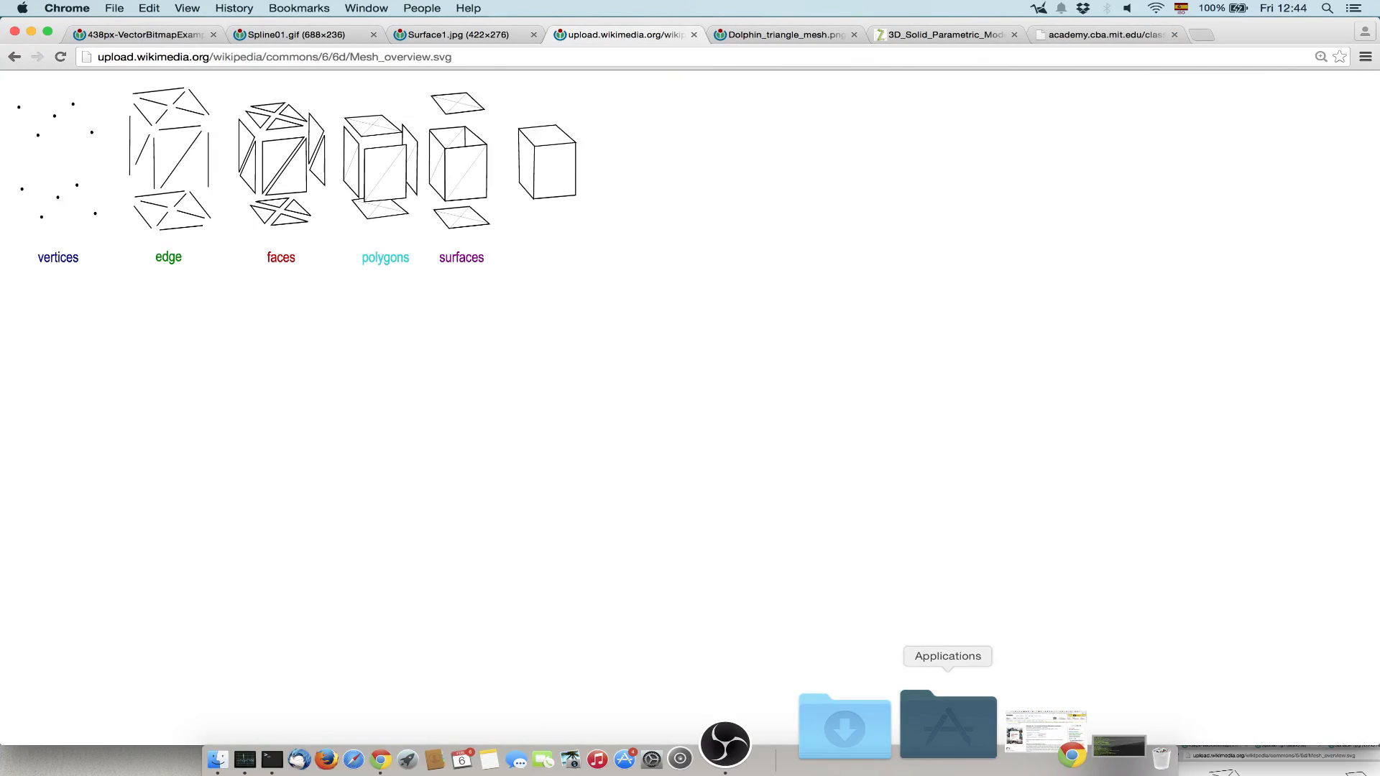
Launch Blender from the Blender folder in Applications and dismiss its splash screen.
left_click(948, 724)
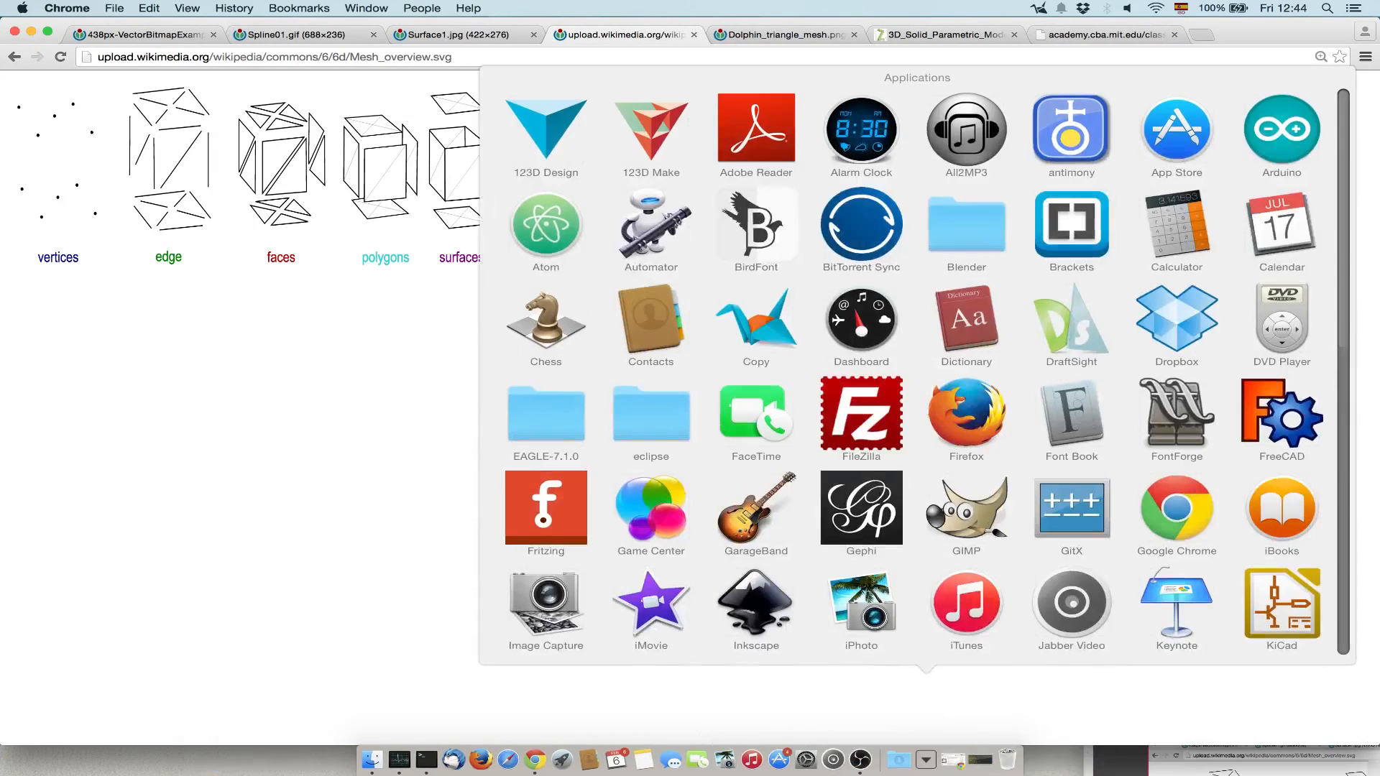
left_click(965, 224)
left_click(767, 416)
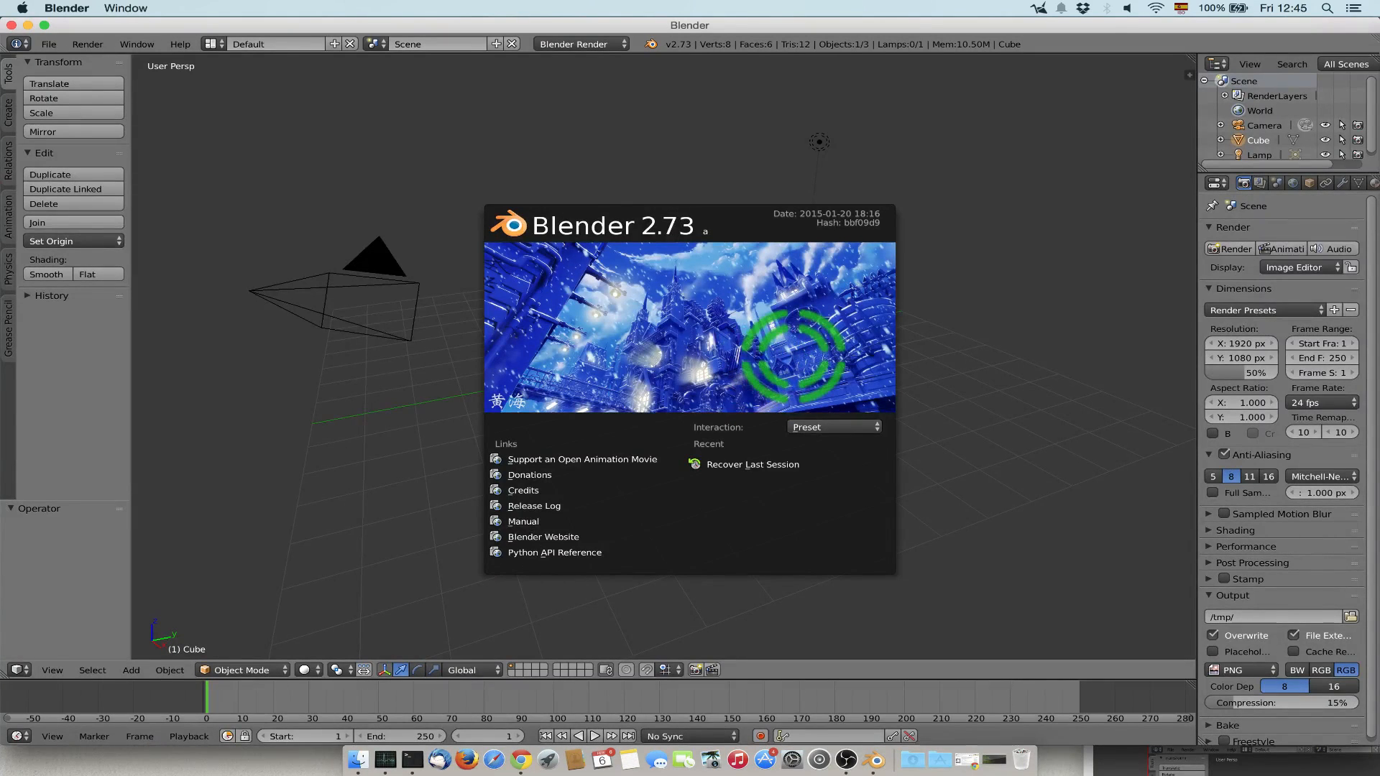
left_click(793, 357)
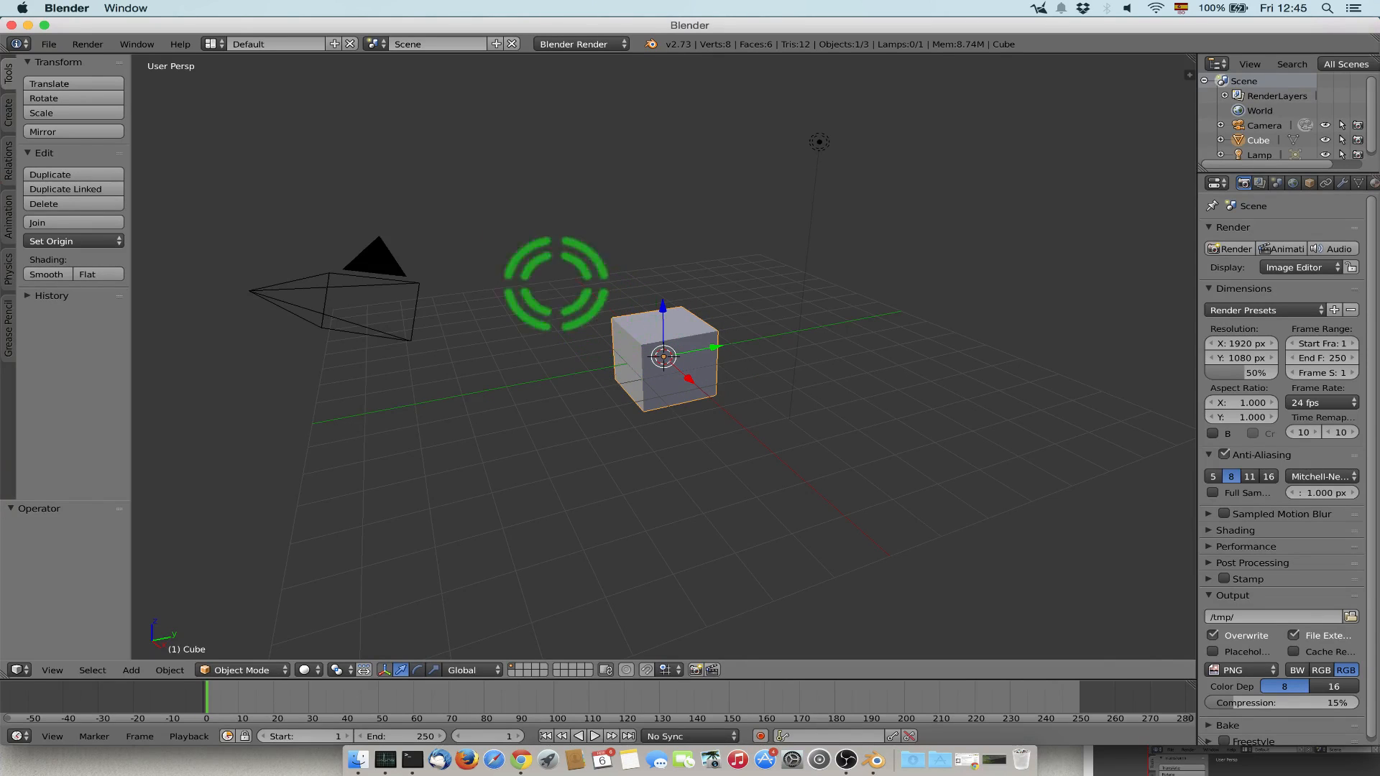
left_click(49, 44)
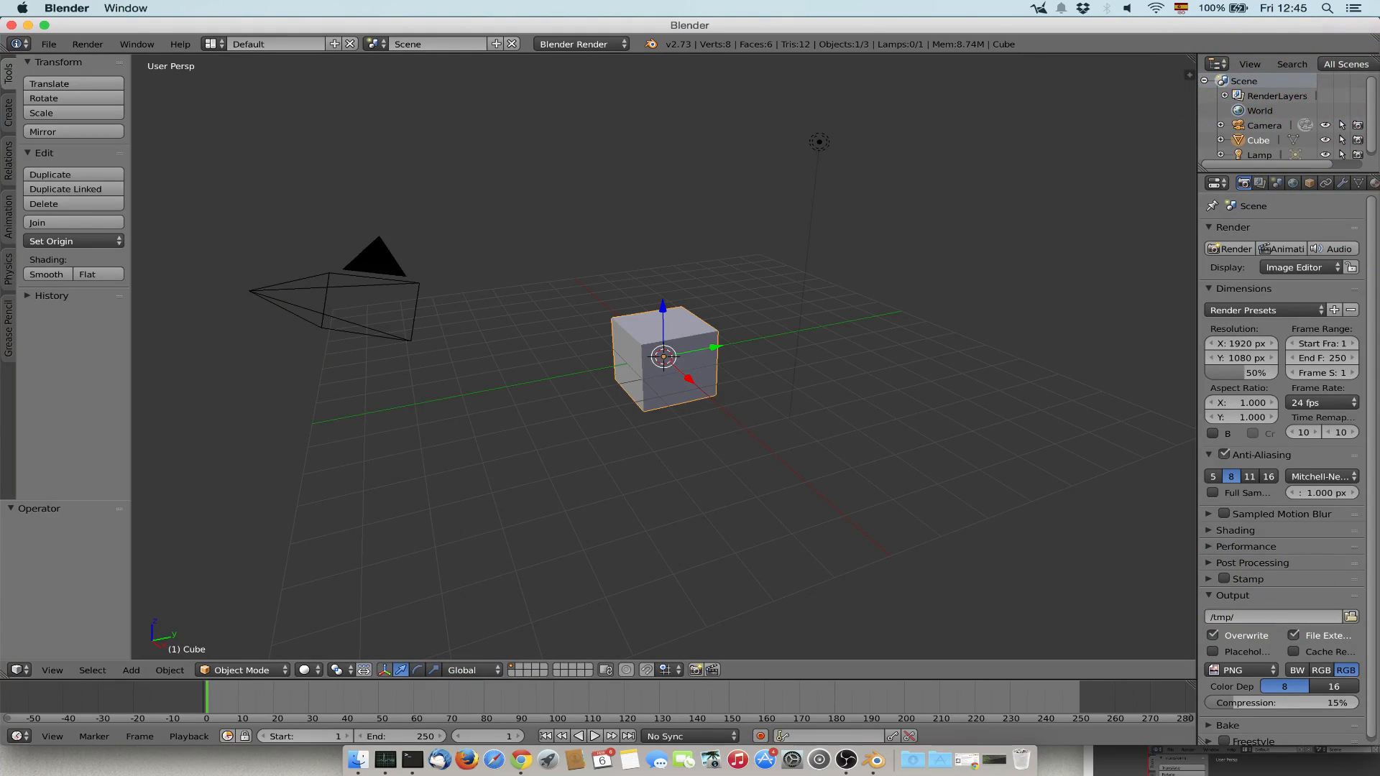
Split the 3D view into two side-by-side areas and merge them back into one.
left_click_drag(1189, 72, 623, 291)
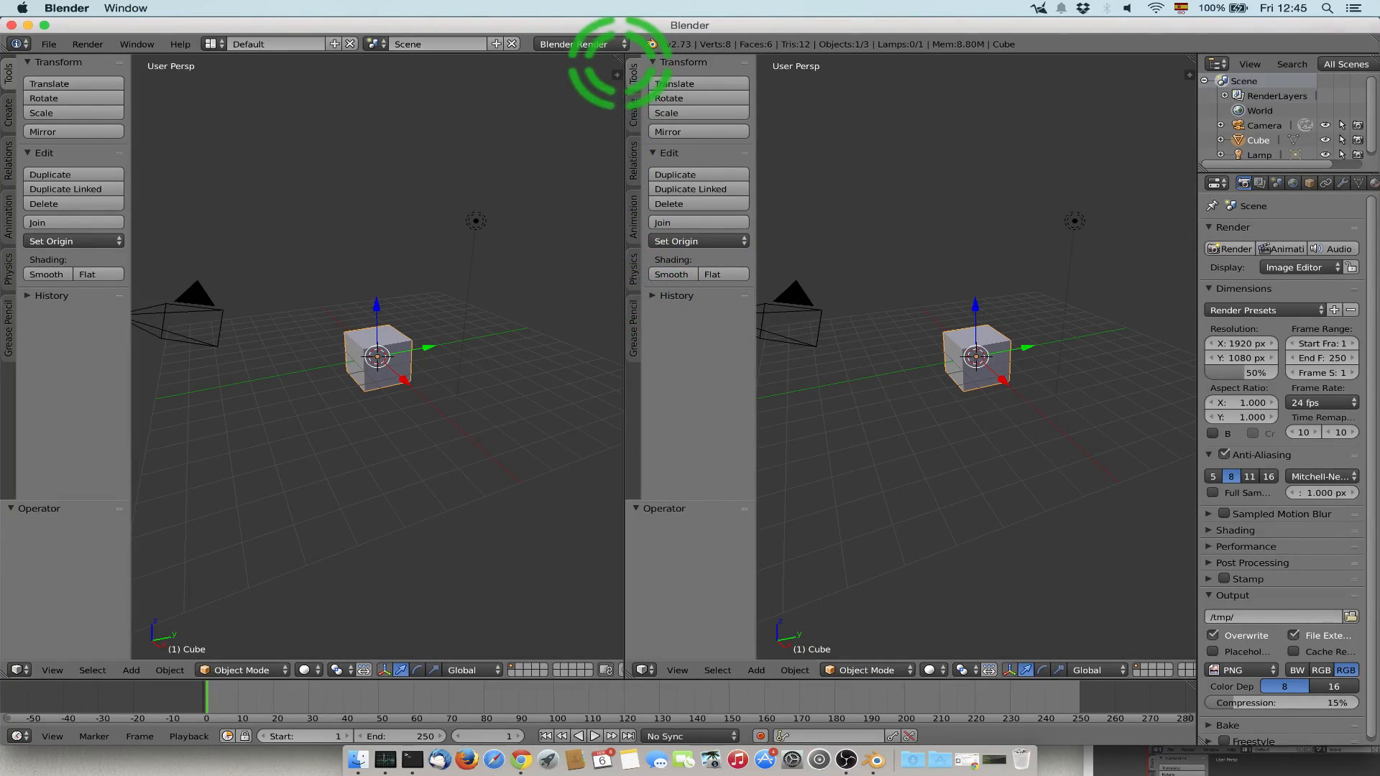
left_click_drag(618, 50, 927, 212)
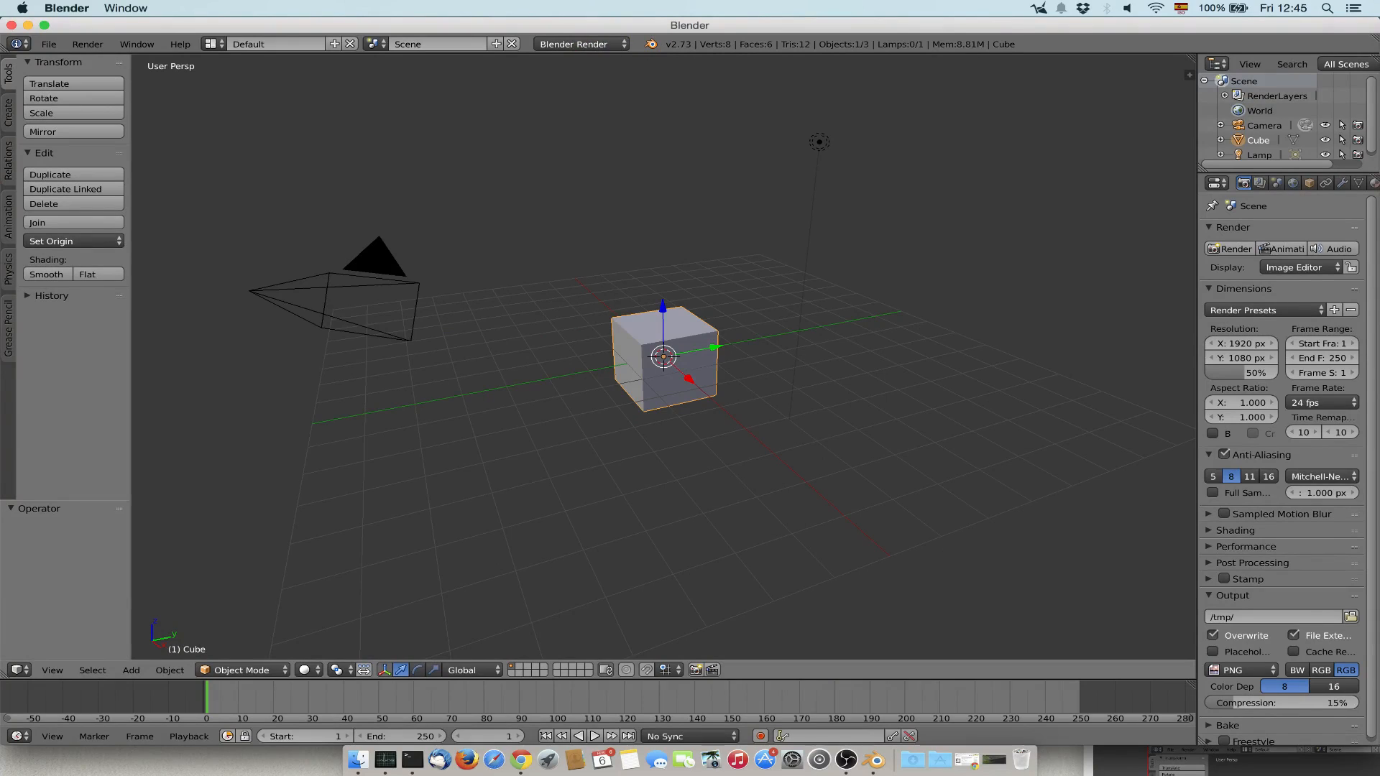
Merge the timeline area over the 3D view and set the merged area's editor type to 3D View.
left_click_drag(1179, 671, 1024, 516)
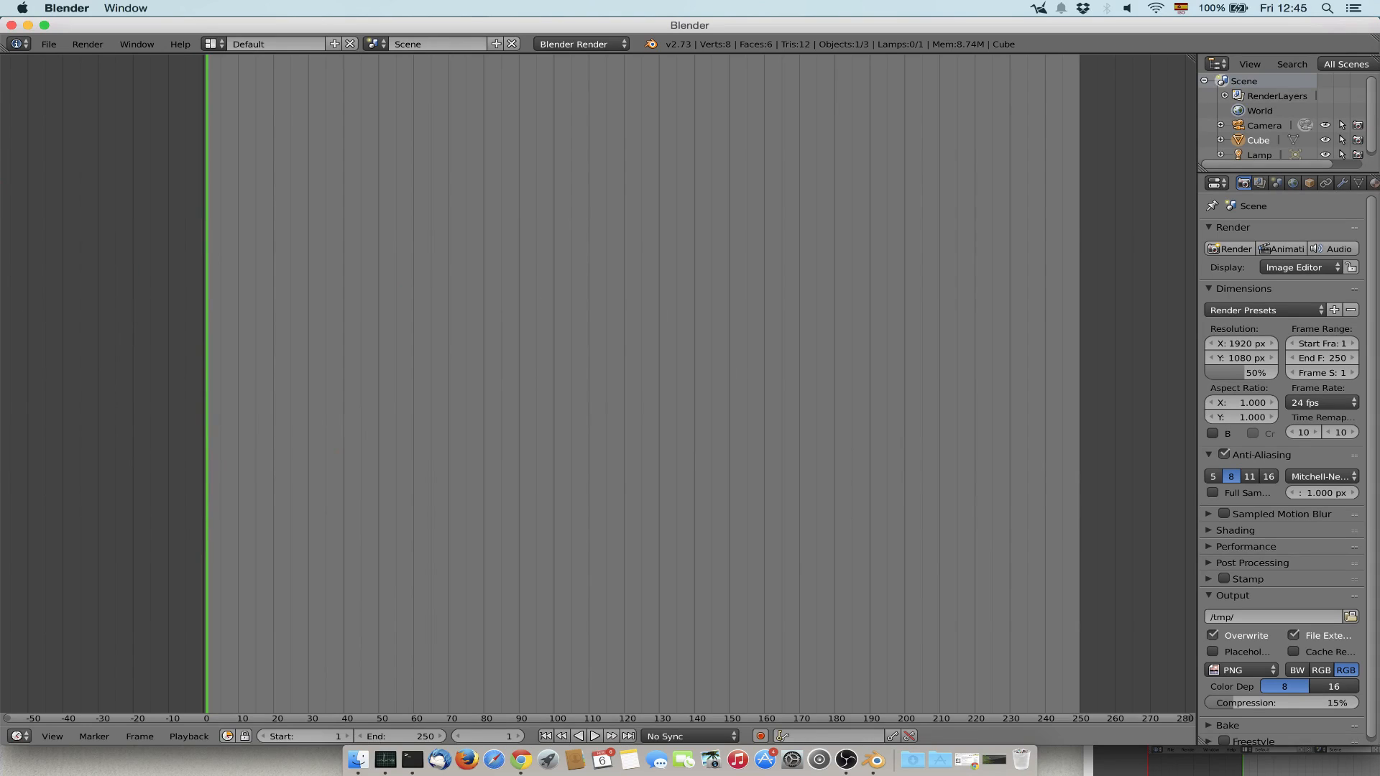
left_click(16, 736)
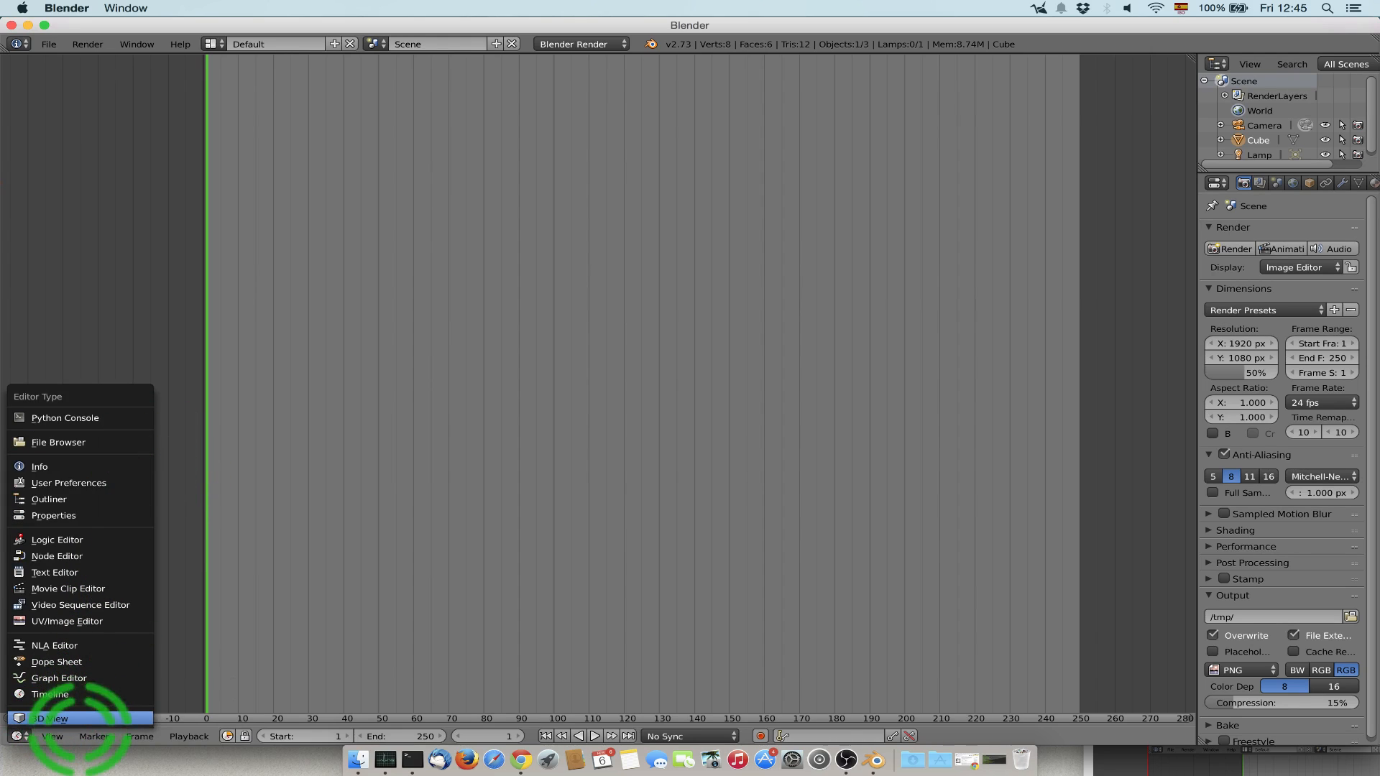
left_click(79, 718)
middle_click_drag(606, 424, 86, 707)
Try the Text Editor and File Browser editor types in the main area, and return it to 3D View.
left_click(18, 735)
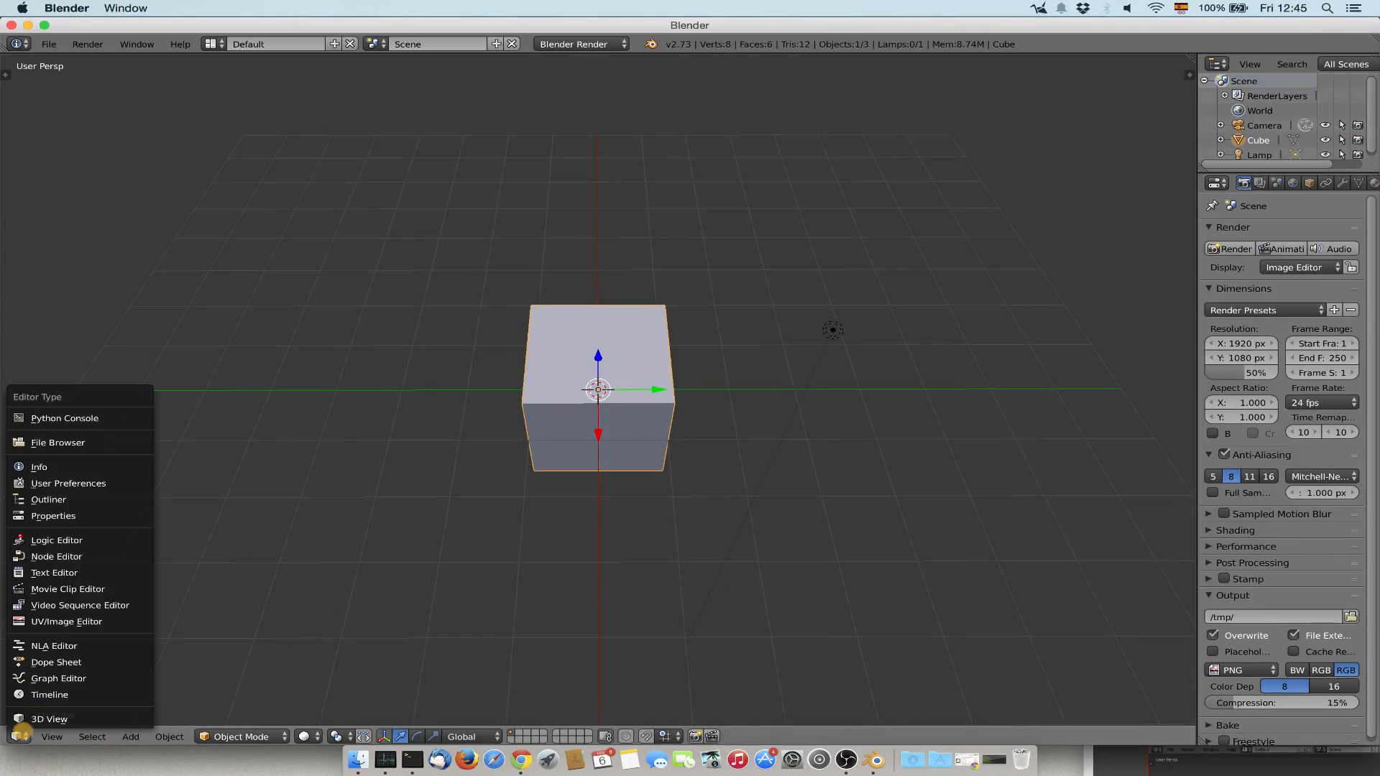
left_click(72, 572)
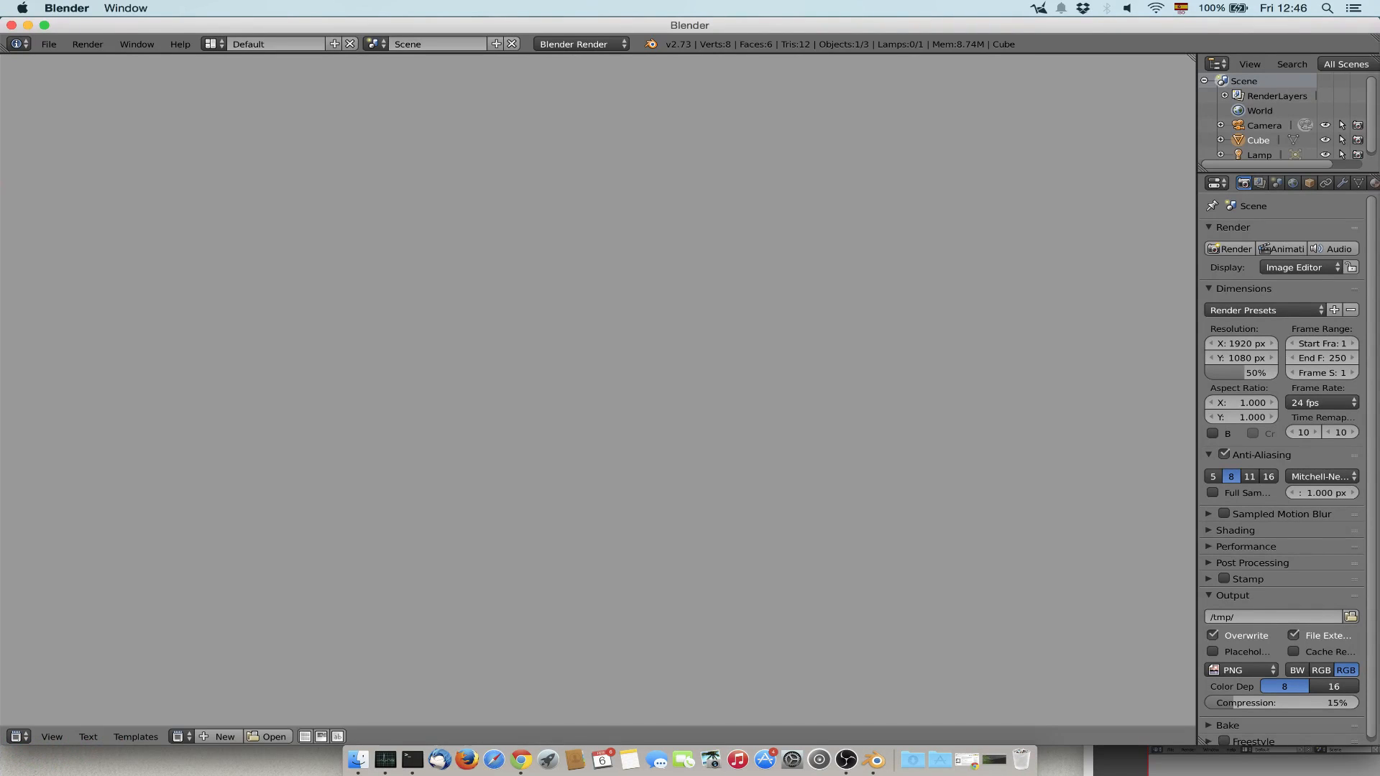
left_click(18, 735)
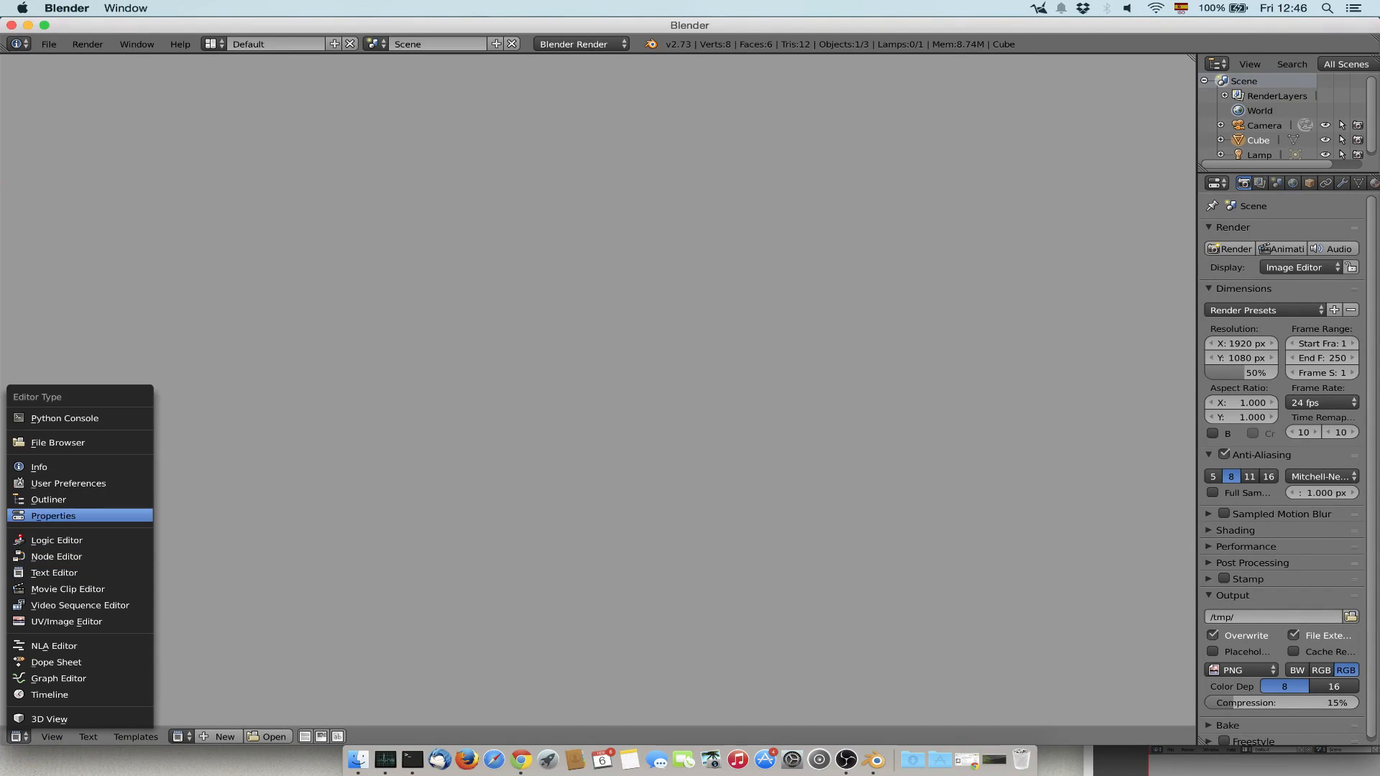
left_click(57, 442)
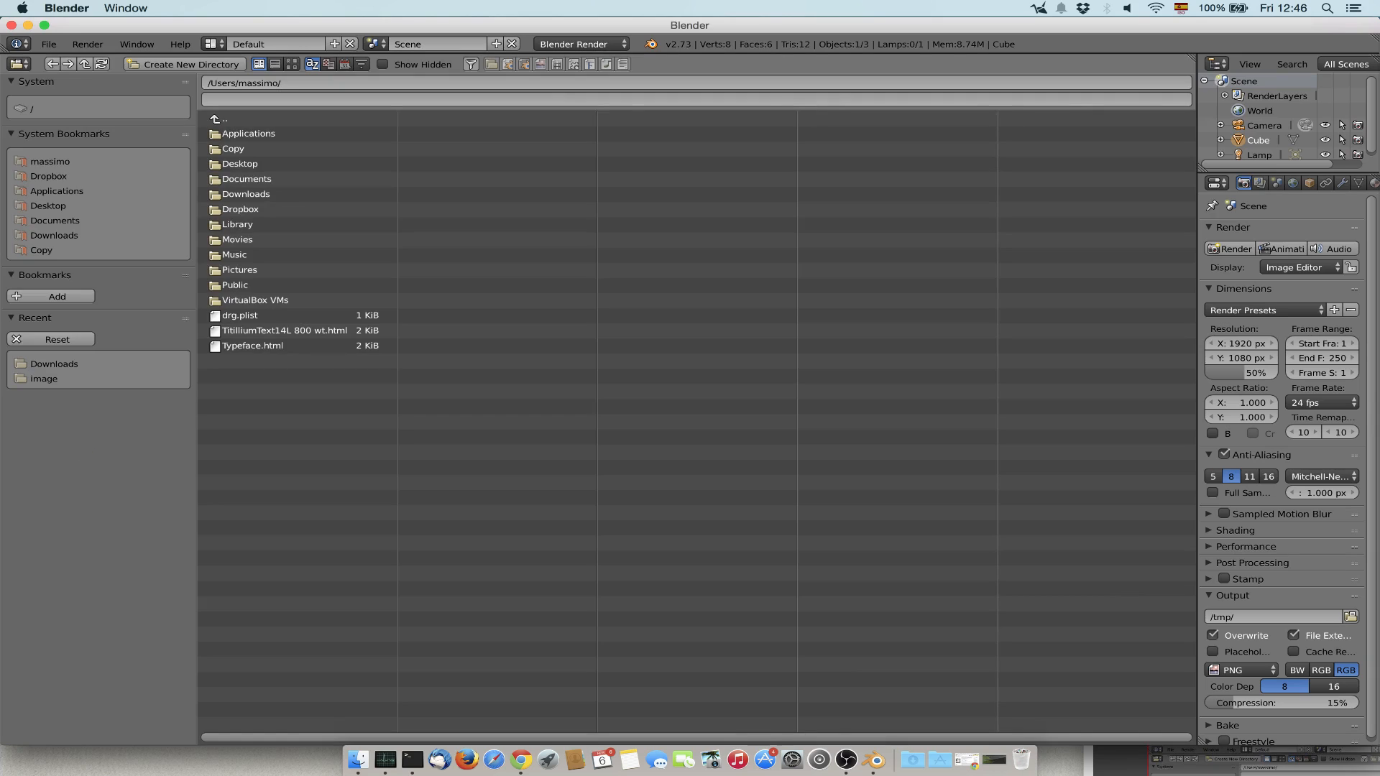
left_click(19, 64)
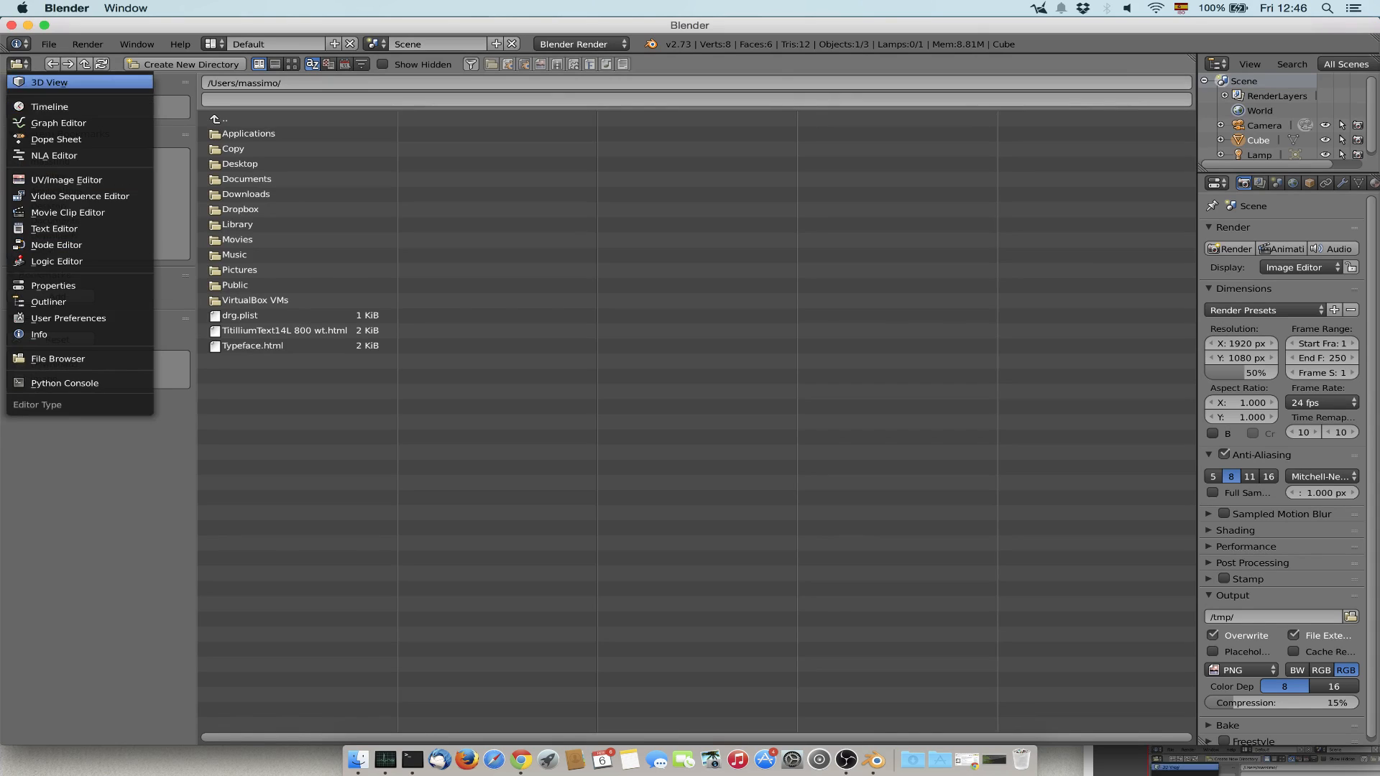
left_click(49, 82)
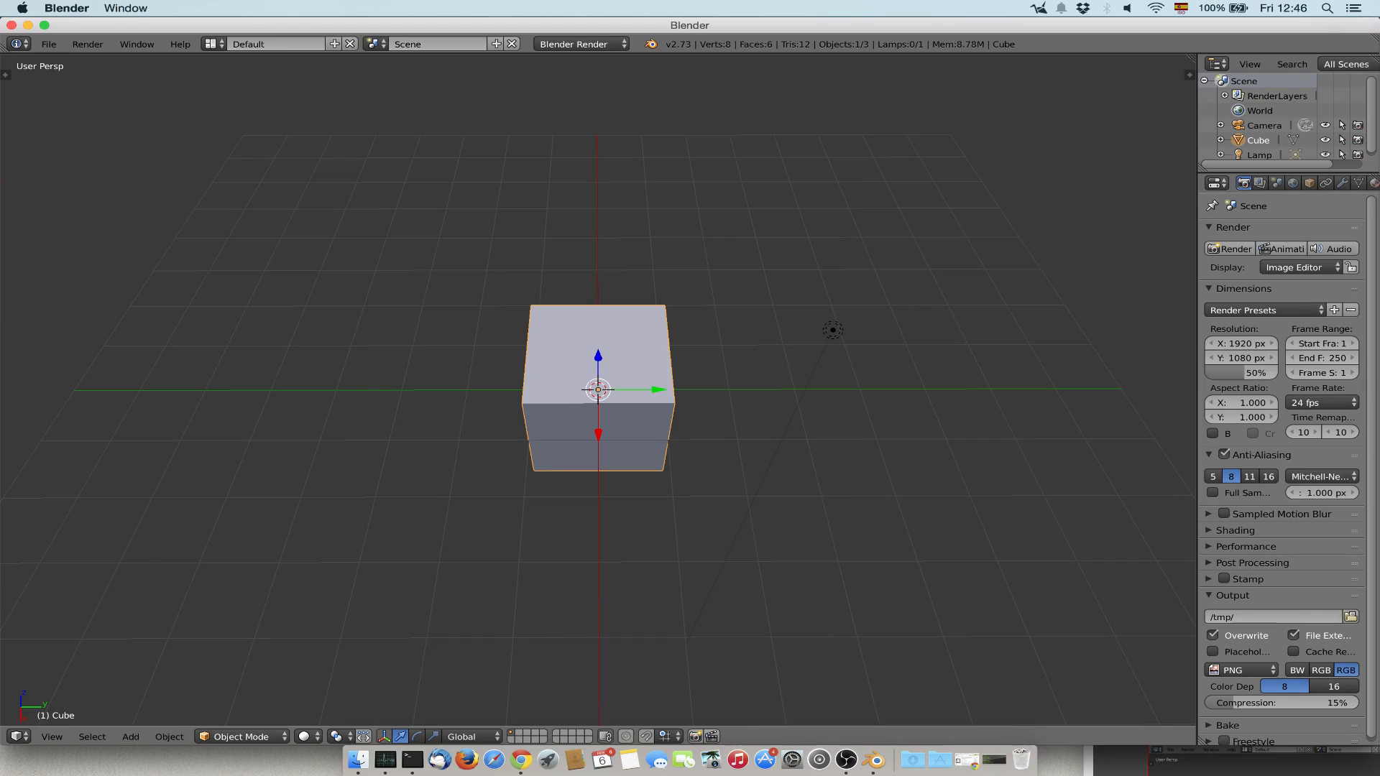
Split the 3D view into two side-by-side areas and divide the right one into an upper and a lower area.
left_click_drag(1195, 54, 577, 108)
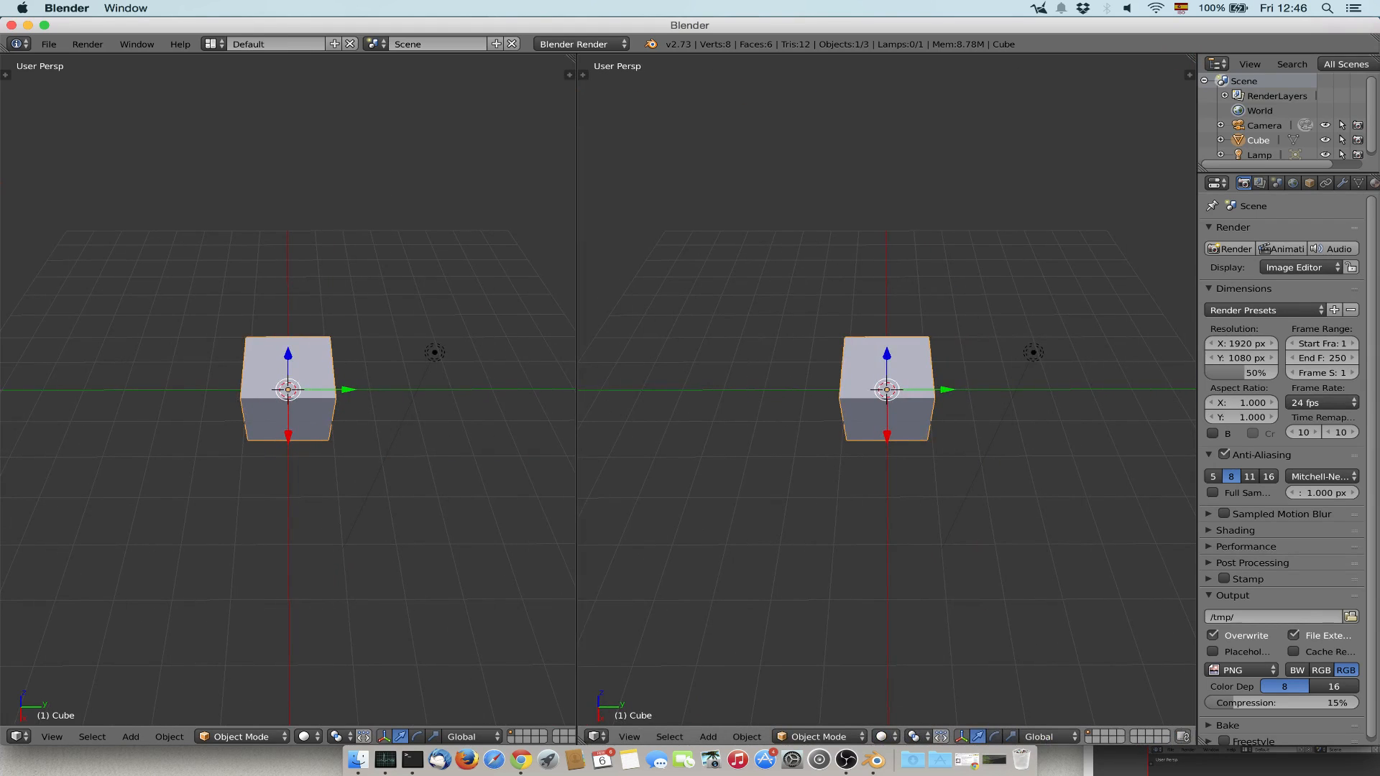
left_click_drag(1192, 58, 1156, 411)
Set the upper-right 3D view to the Top view in orthographic projection.
left_click(628, 403)
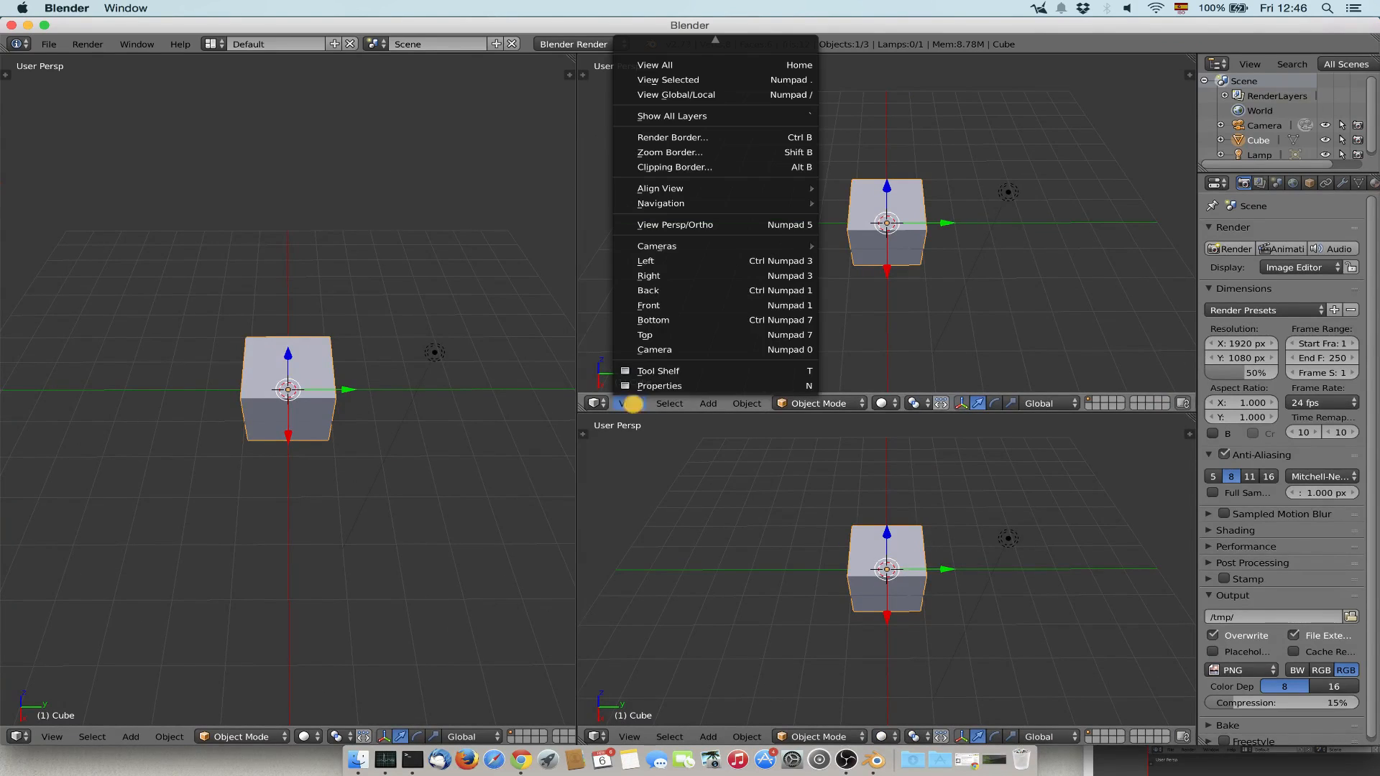
left_click(647, 335)
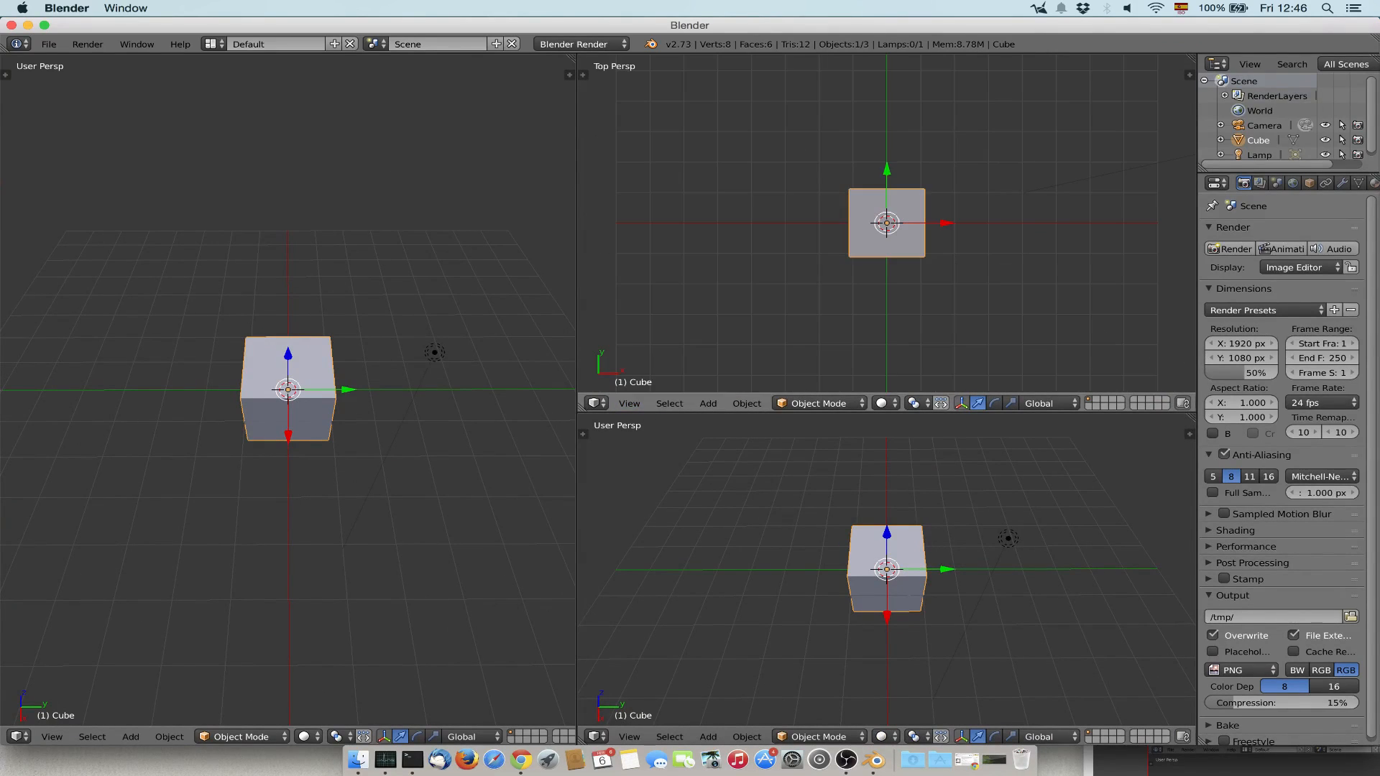
left_click(628, 403)
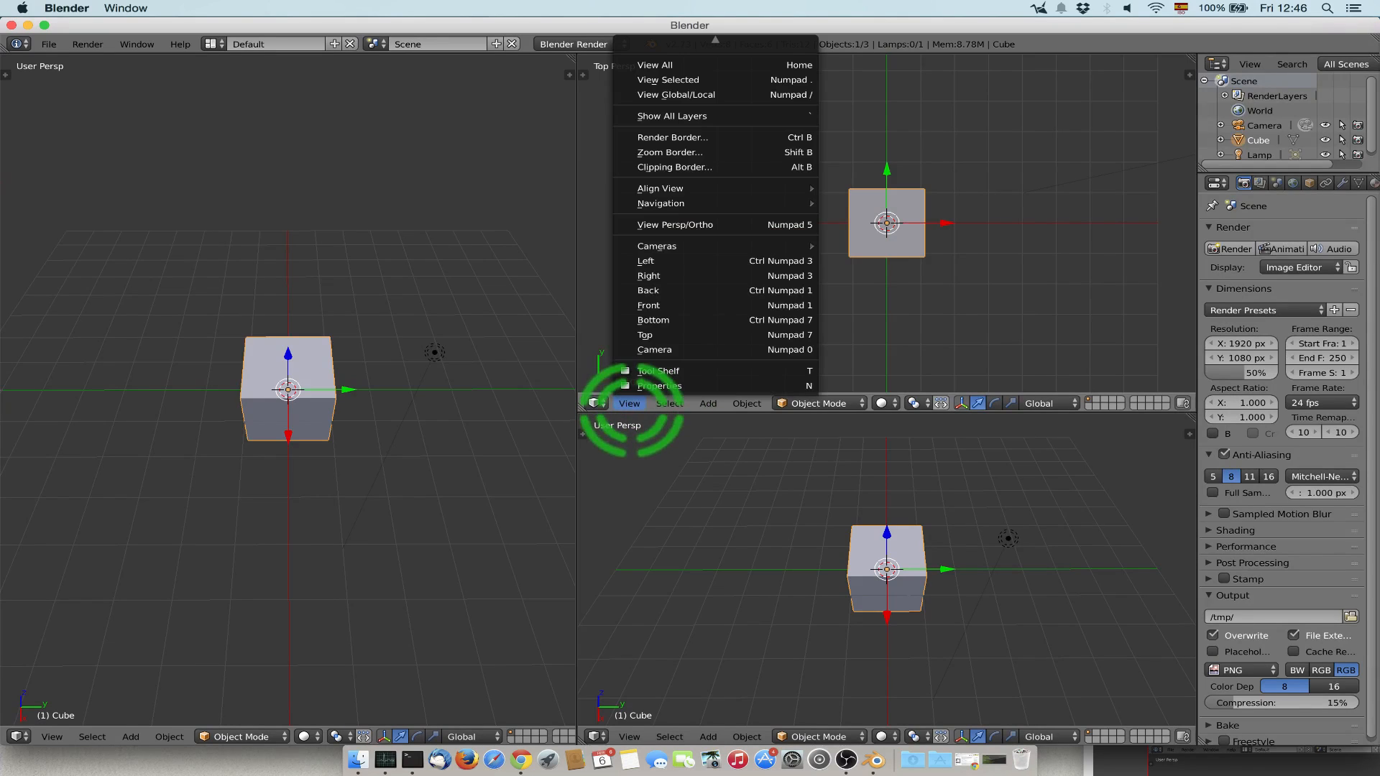
left_click(715, 224)
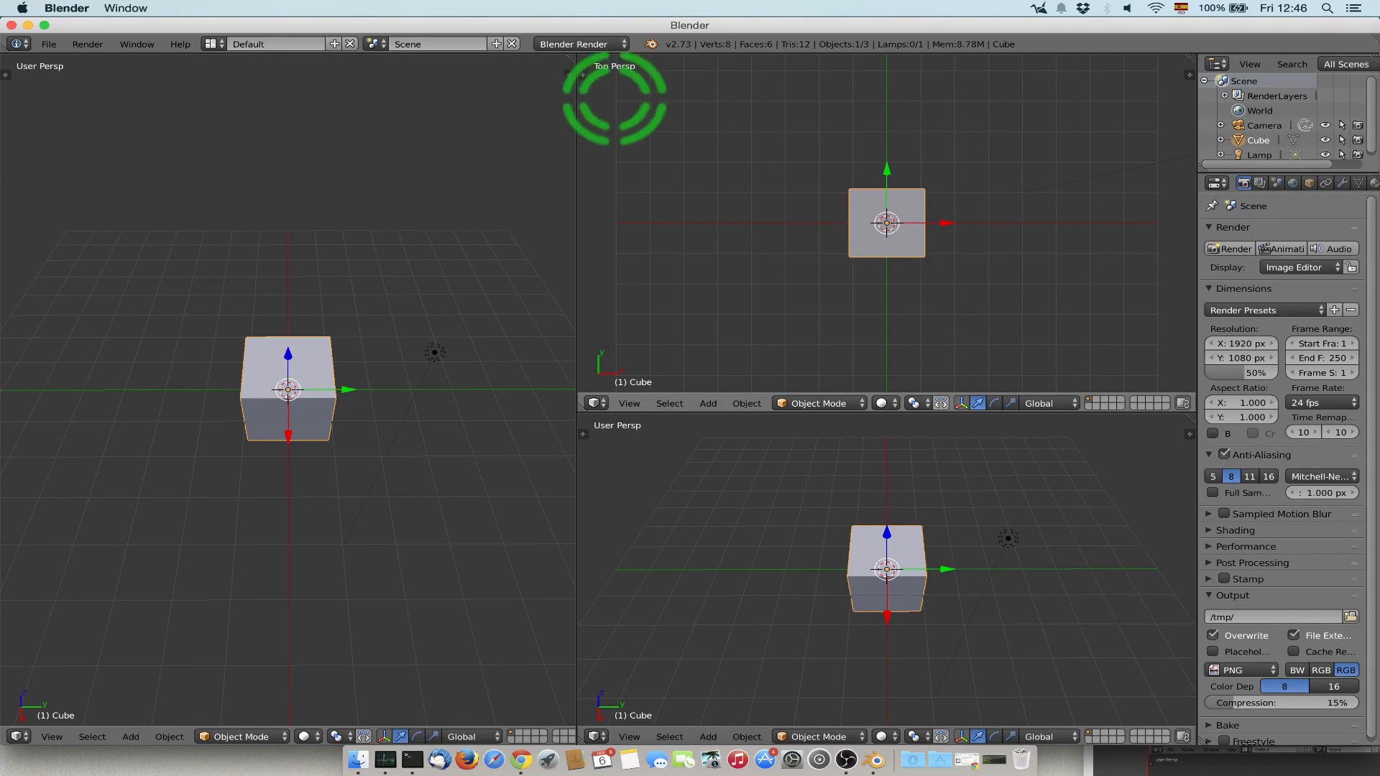
left_click(629, 403)
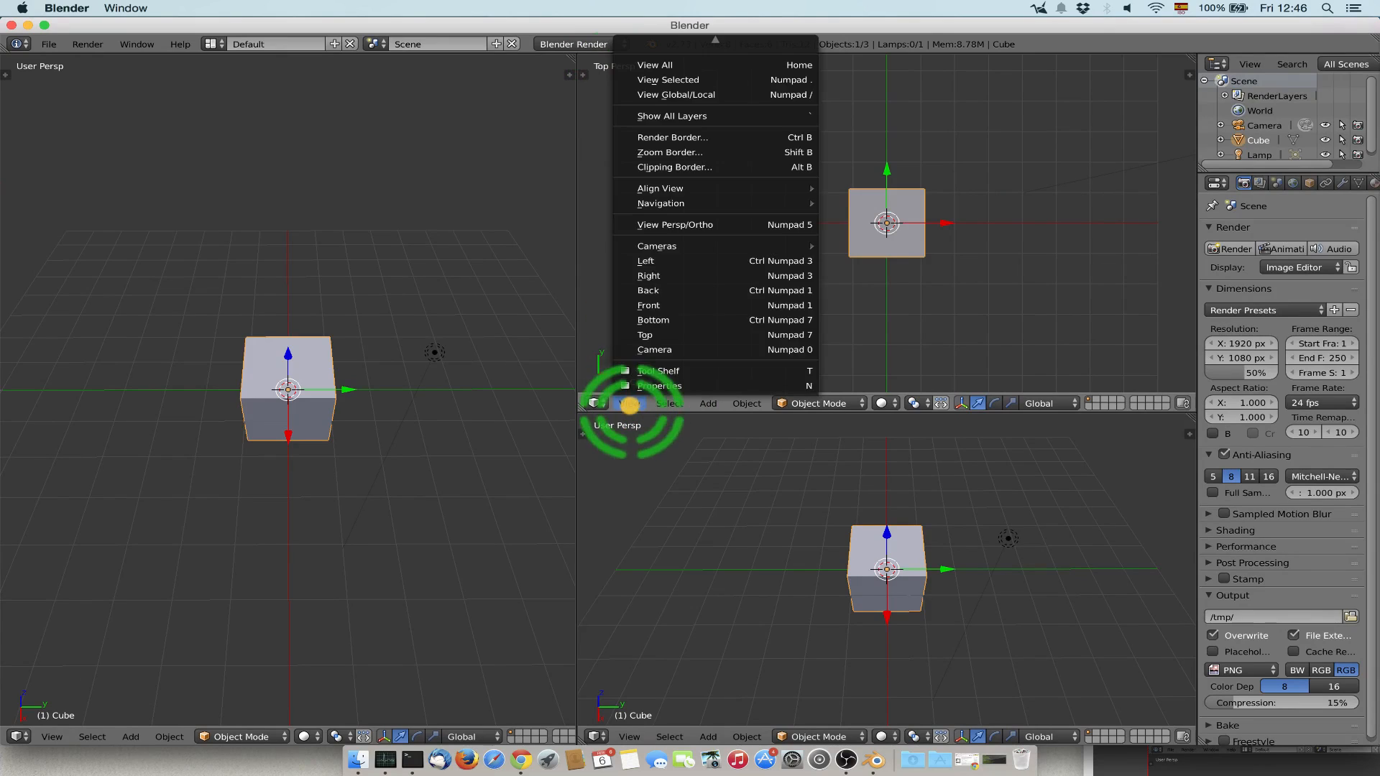
left_click(696, 223)
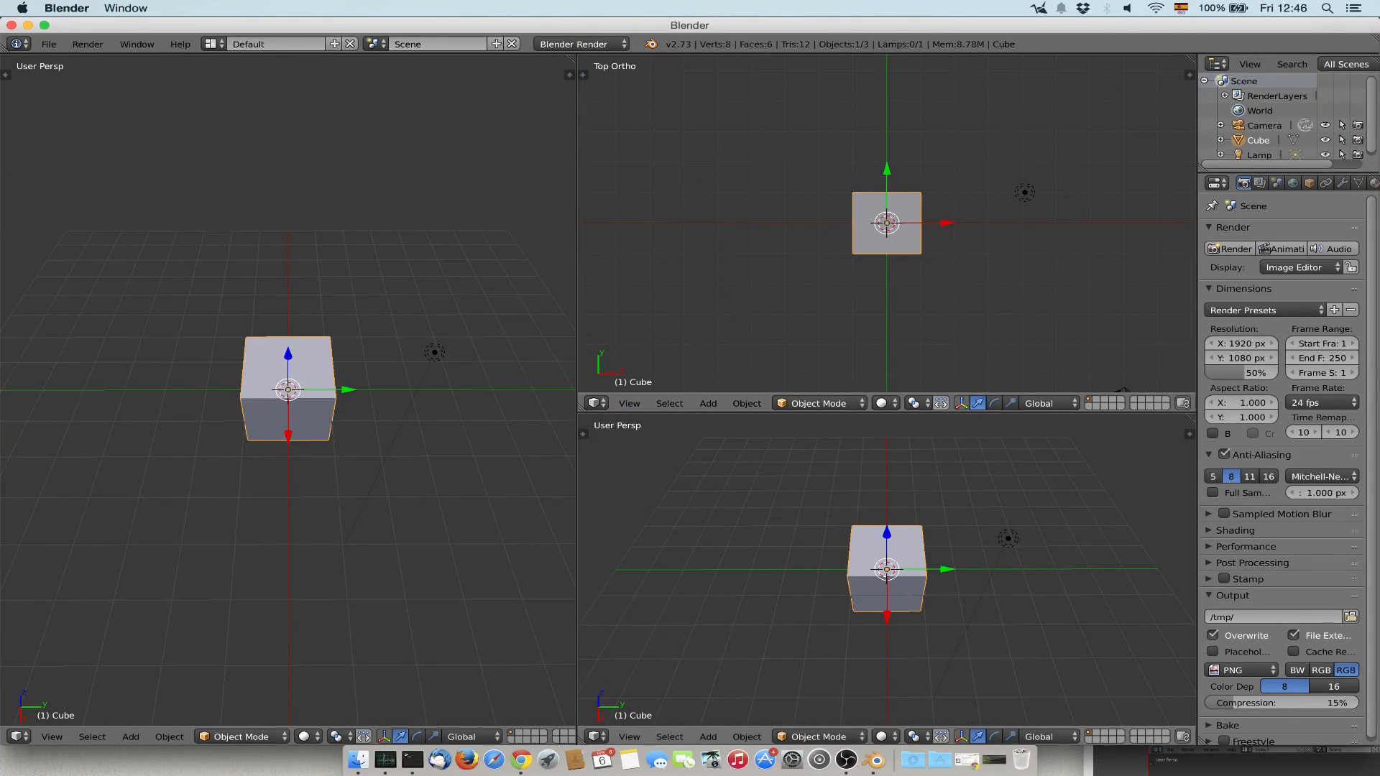
Set the lower-right 3D view to the Front view in orthographic projection.
left_click(629, 736)
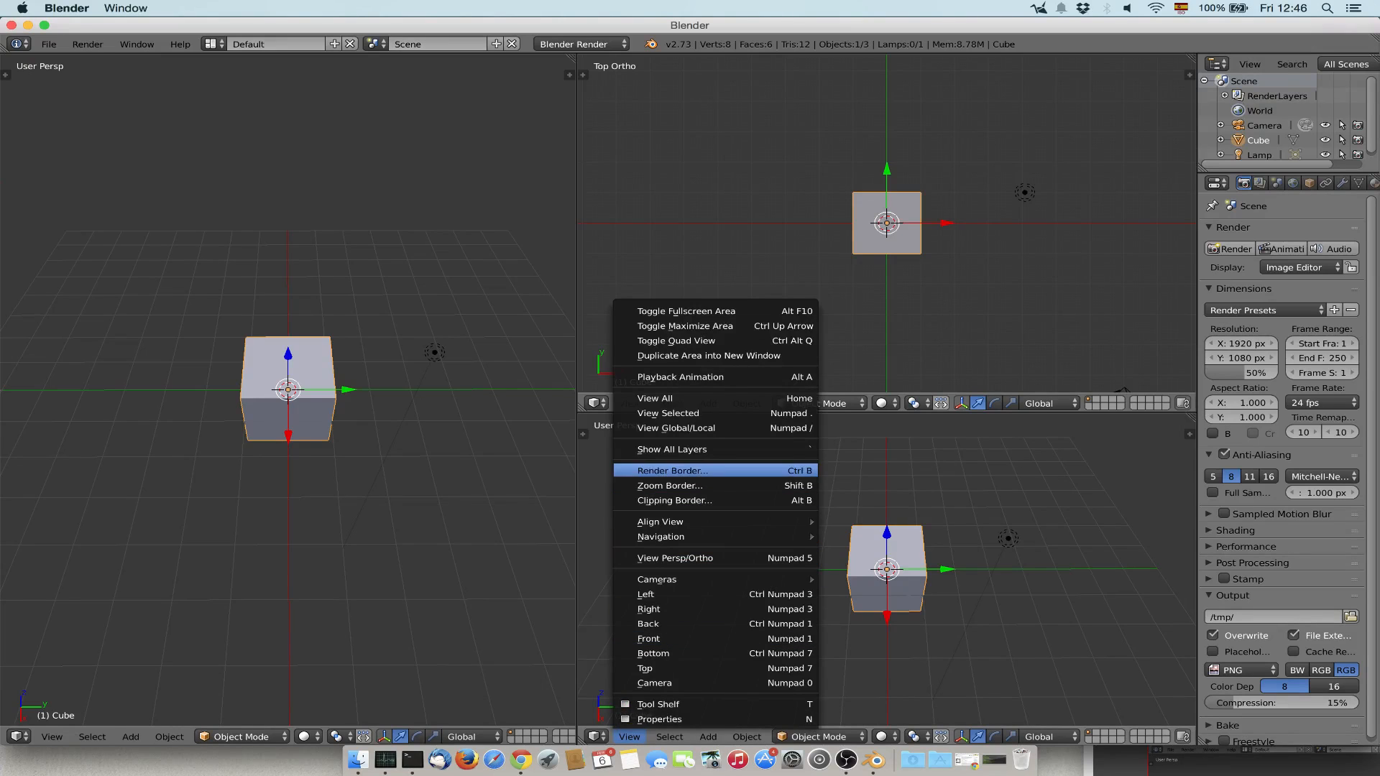
left_click(690, 638)
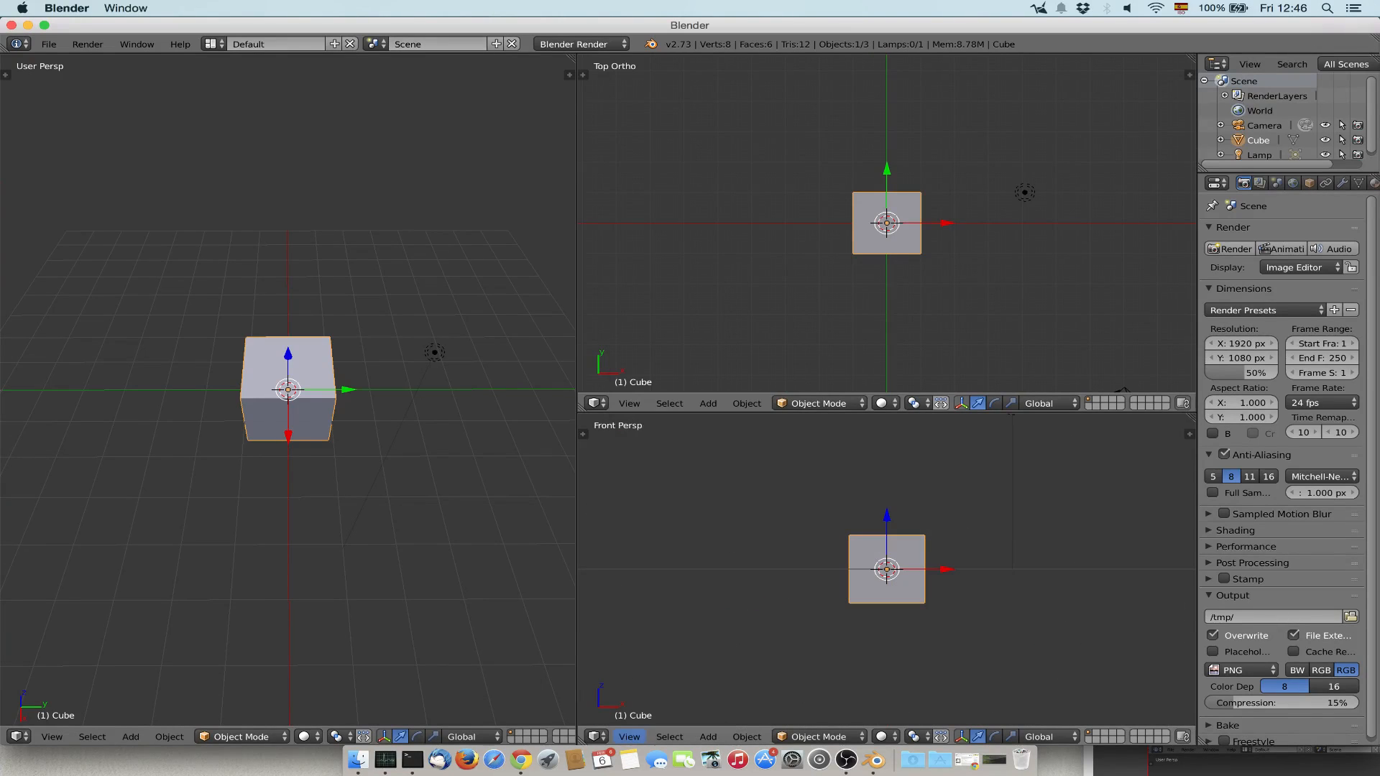
left_click(630, 737)
left_click(701, 557)
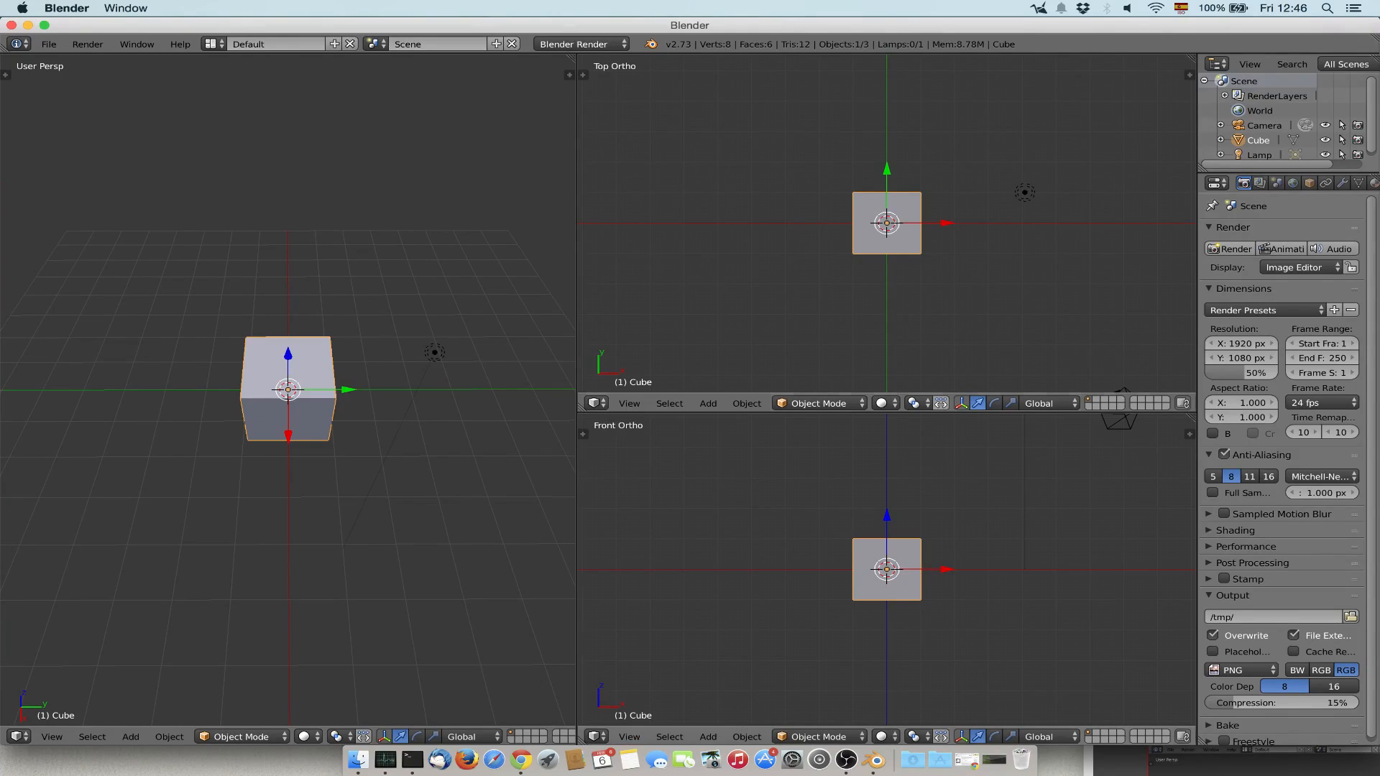
Select the camera object, look through it in the large left viewport, and return to the free perspective view.
middle_click_drag(215, 388, 256, 391)
right_click(316, 176)
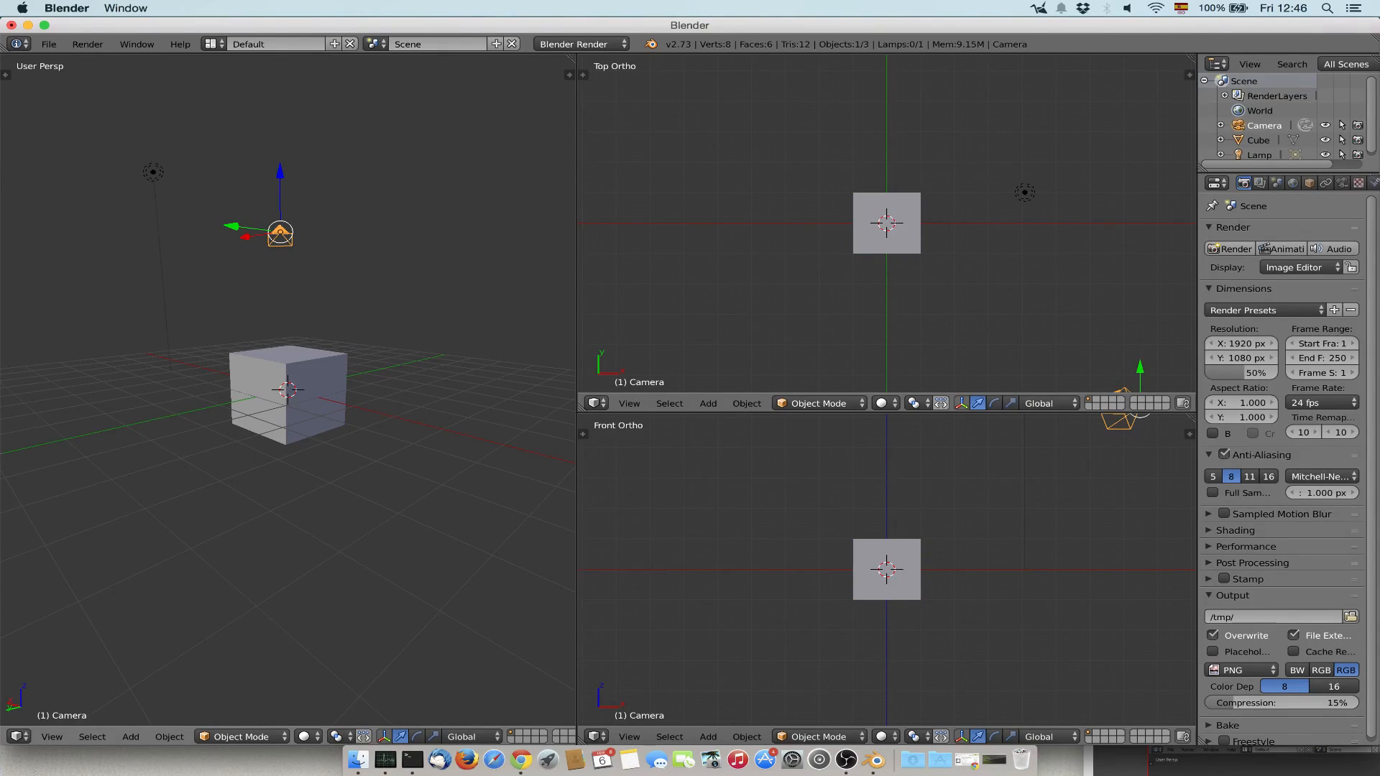
left_click(51, 736)
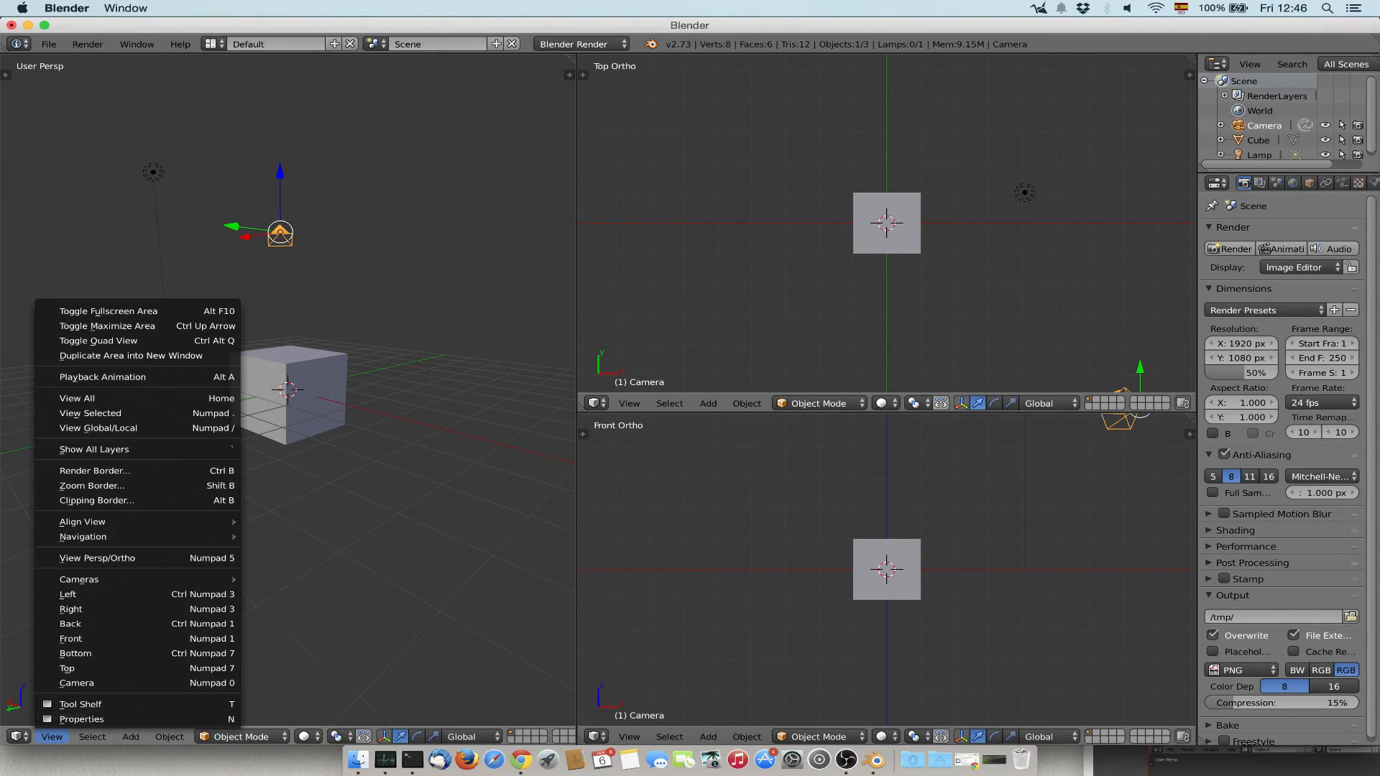
left_click(77, 683)
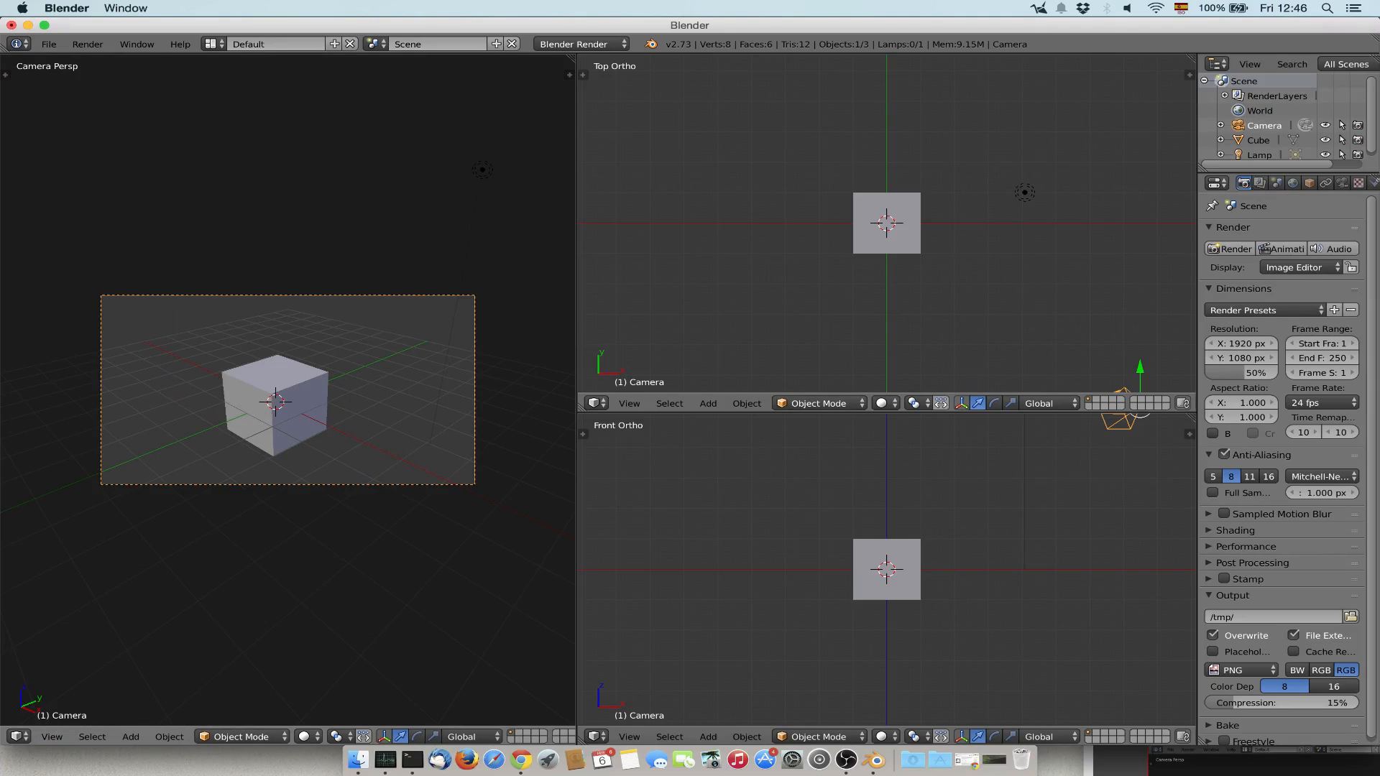
key("KP_0")
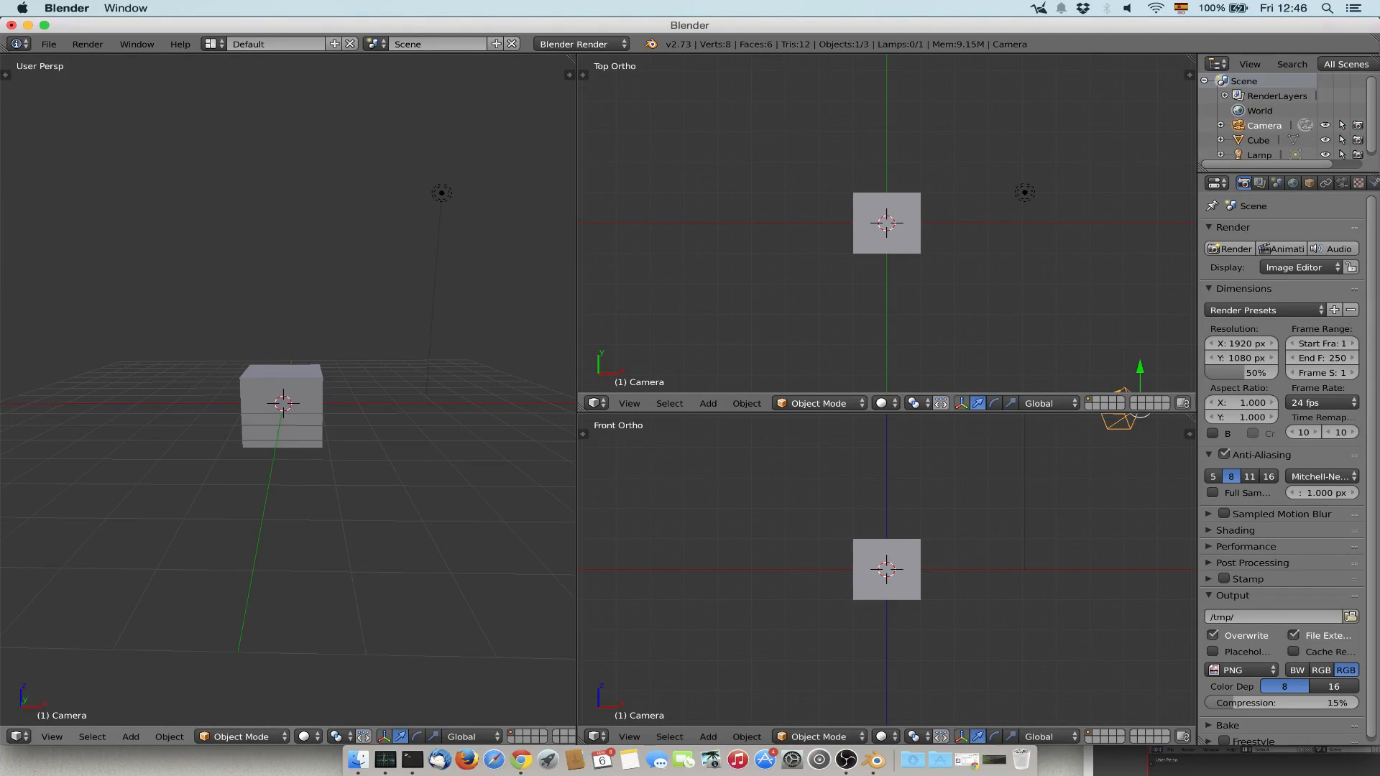
middle_click_drag(323, 388, 302, 349)
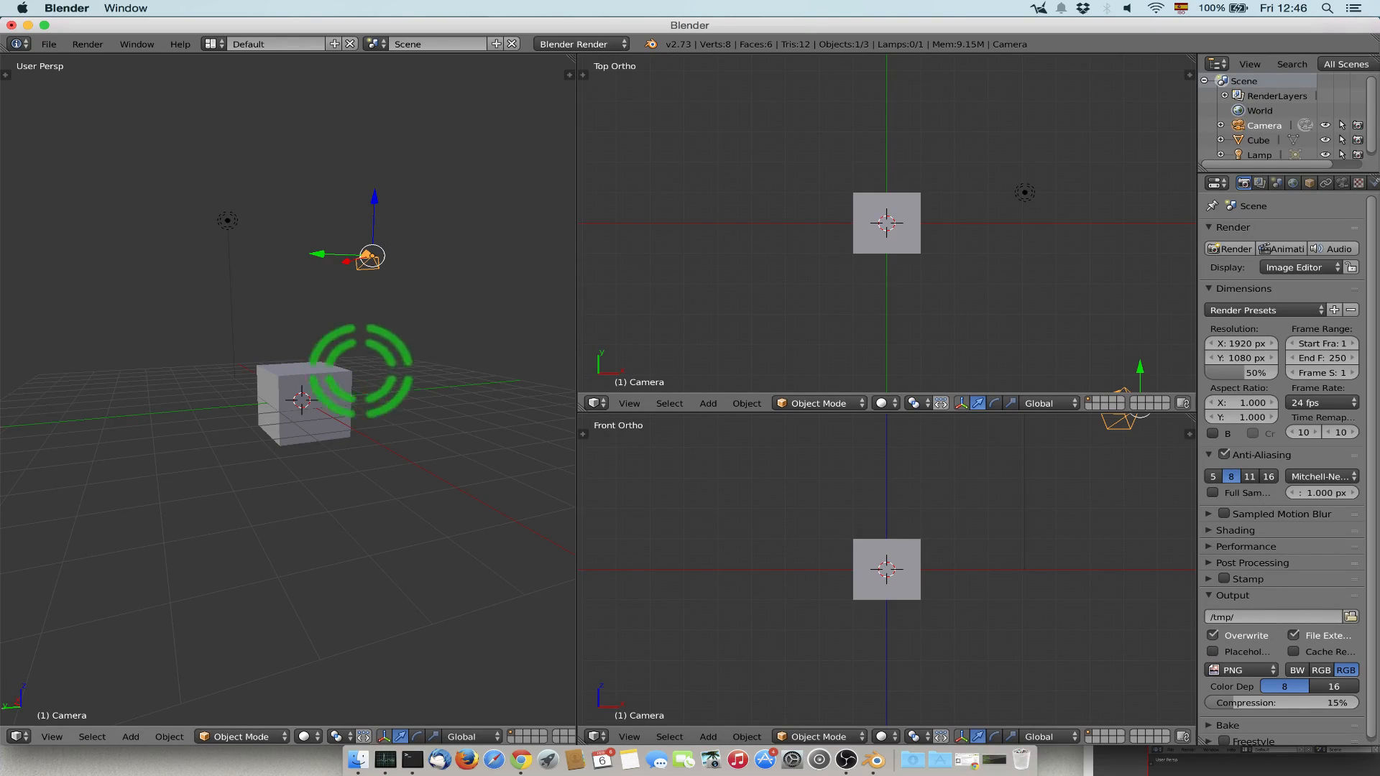
Select the cube, the lamp and the camera one after another in the perspective view.
mouse_move(284, 403)
middle_mouse_down()
mouse_move(179, 431)
mouse_move(287, 421)
mouse_move(264, 419)
middle_mouse_up()
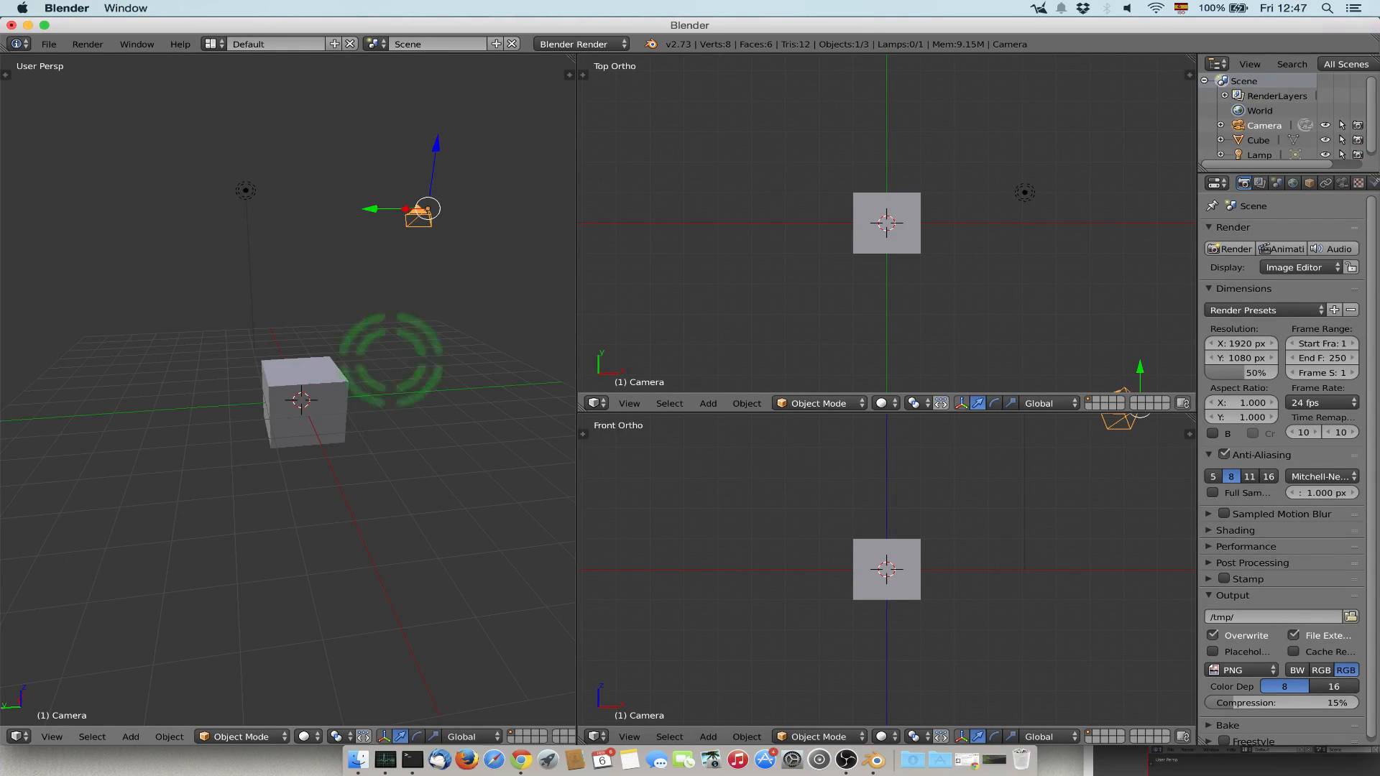
right_click(289, 391)
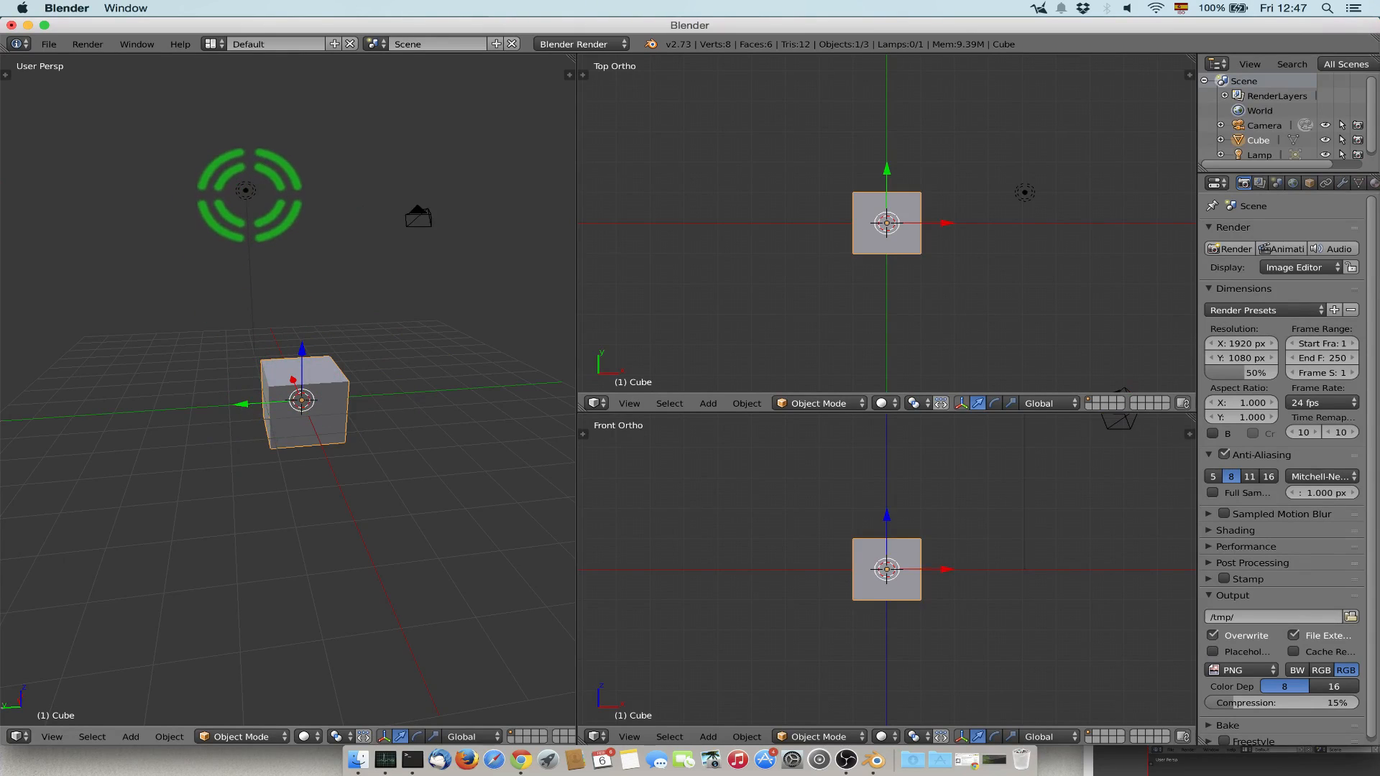
right_click(246, 190)
right_click(411, 219)
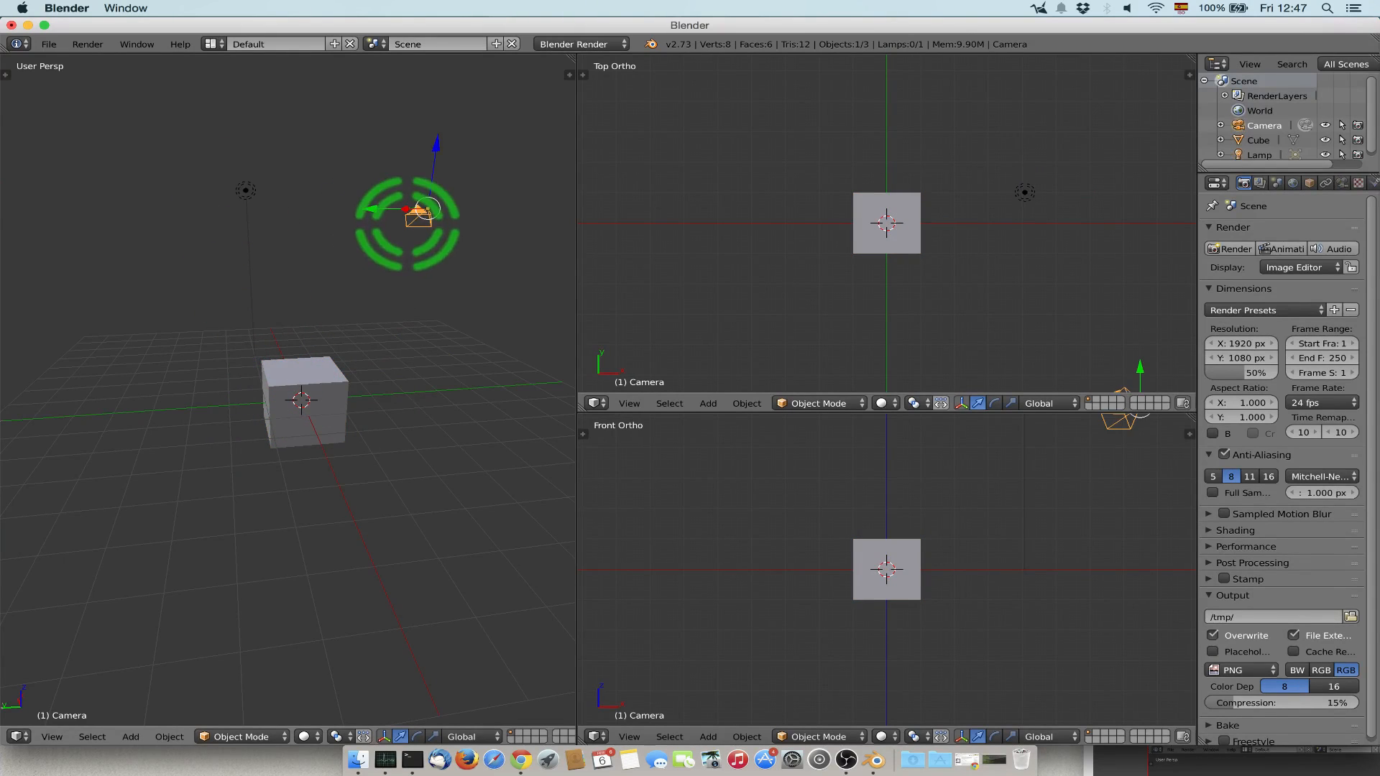
Place the 3D cursor at several spots in the perspective view, ending in the empty space above and left of the cube.
middle_click_drag(436, 304, 283, 406)
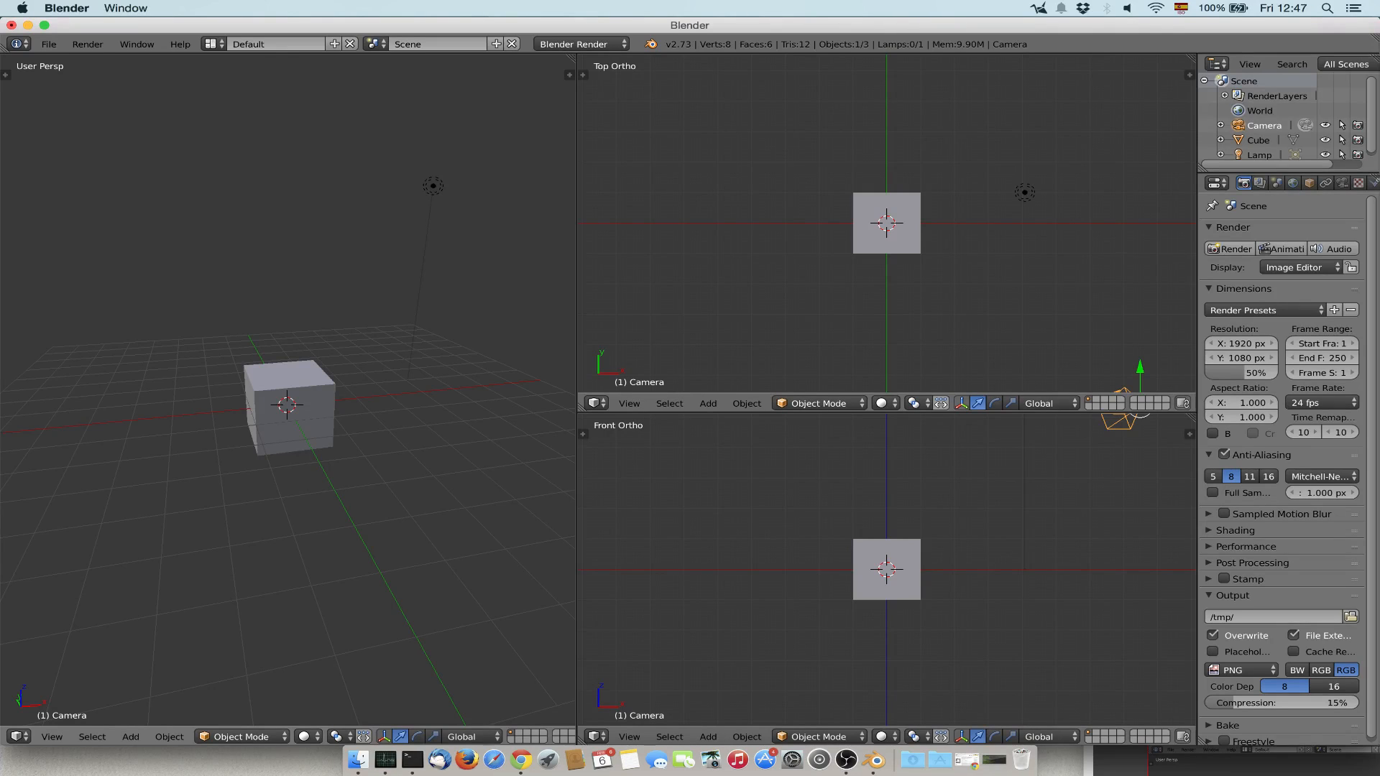
left_click(453, 434)
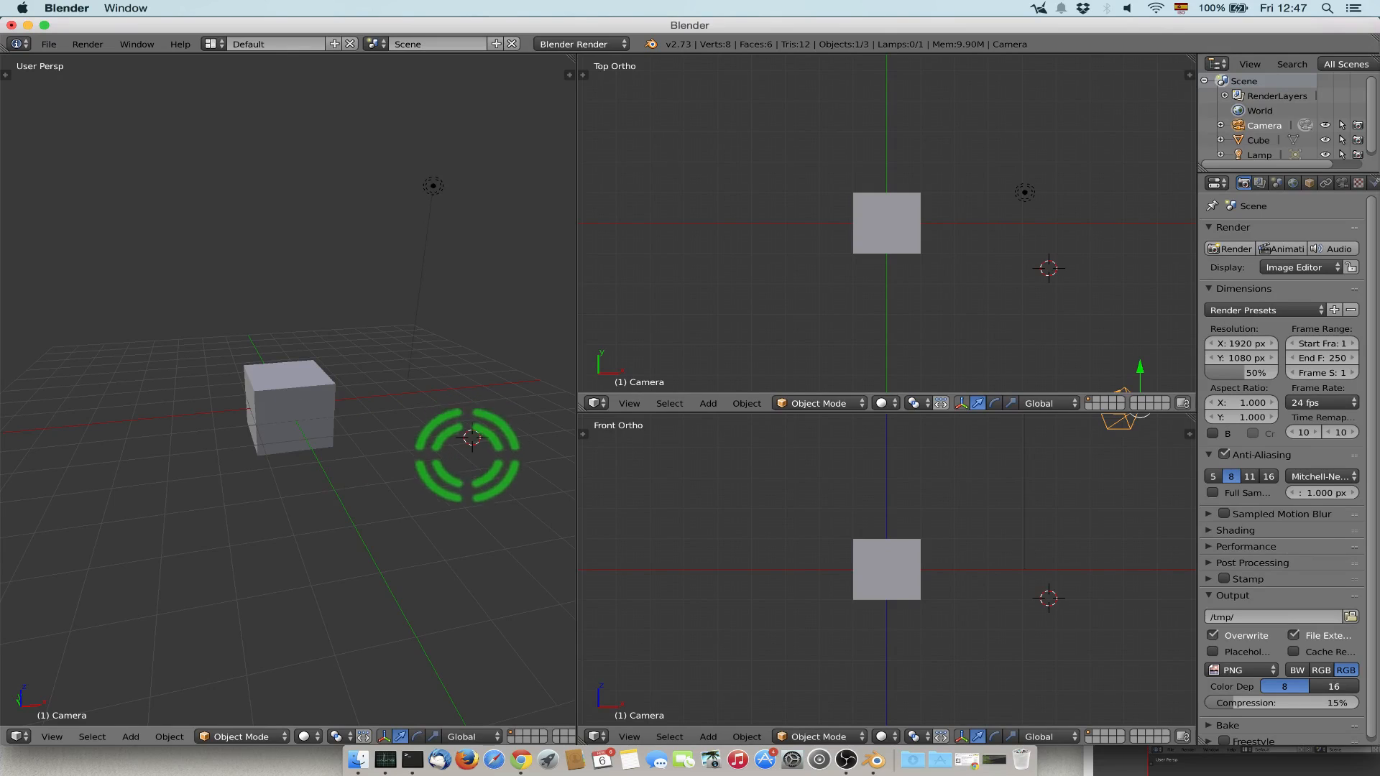
left_click(161, 586)
left_click(107, 213)
left_click(317, 189)
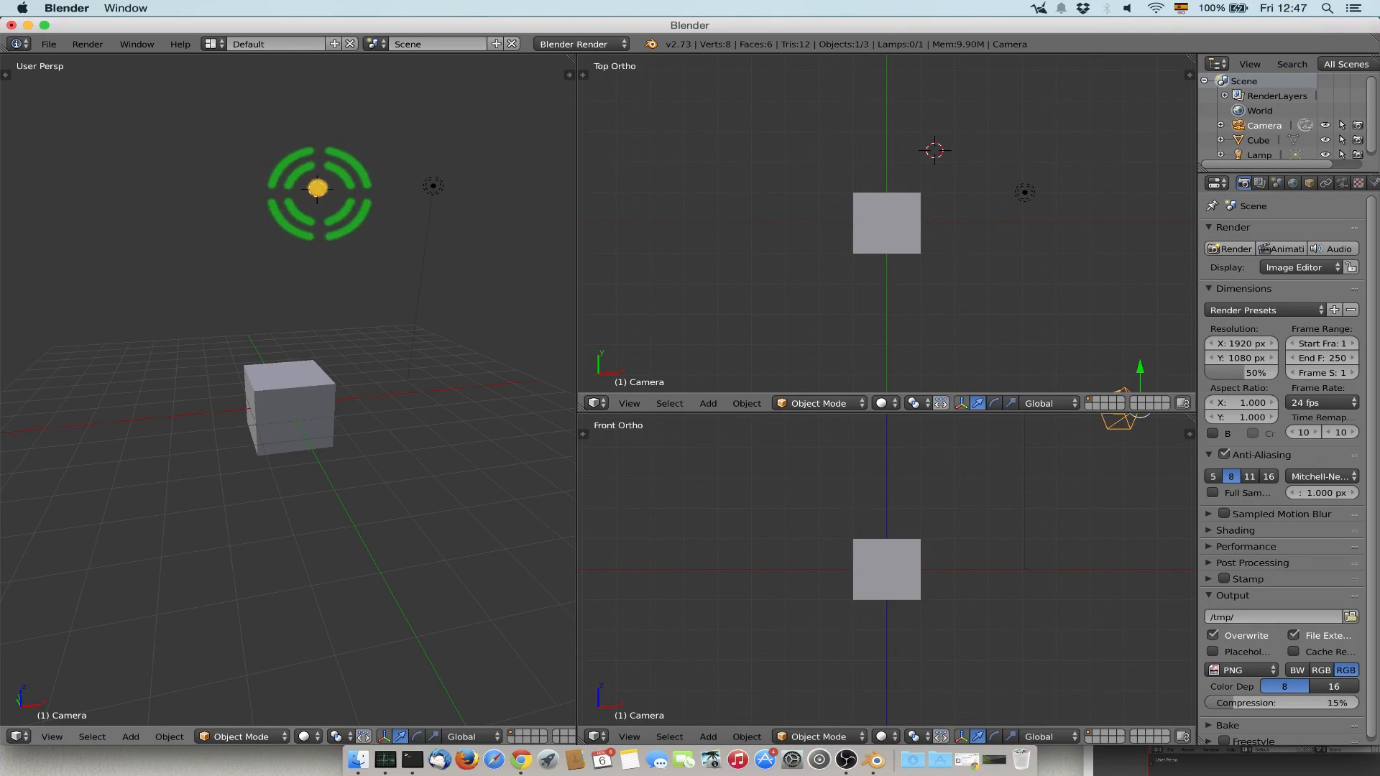
left_click(125, 269)
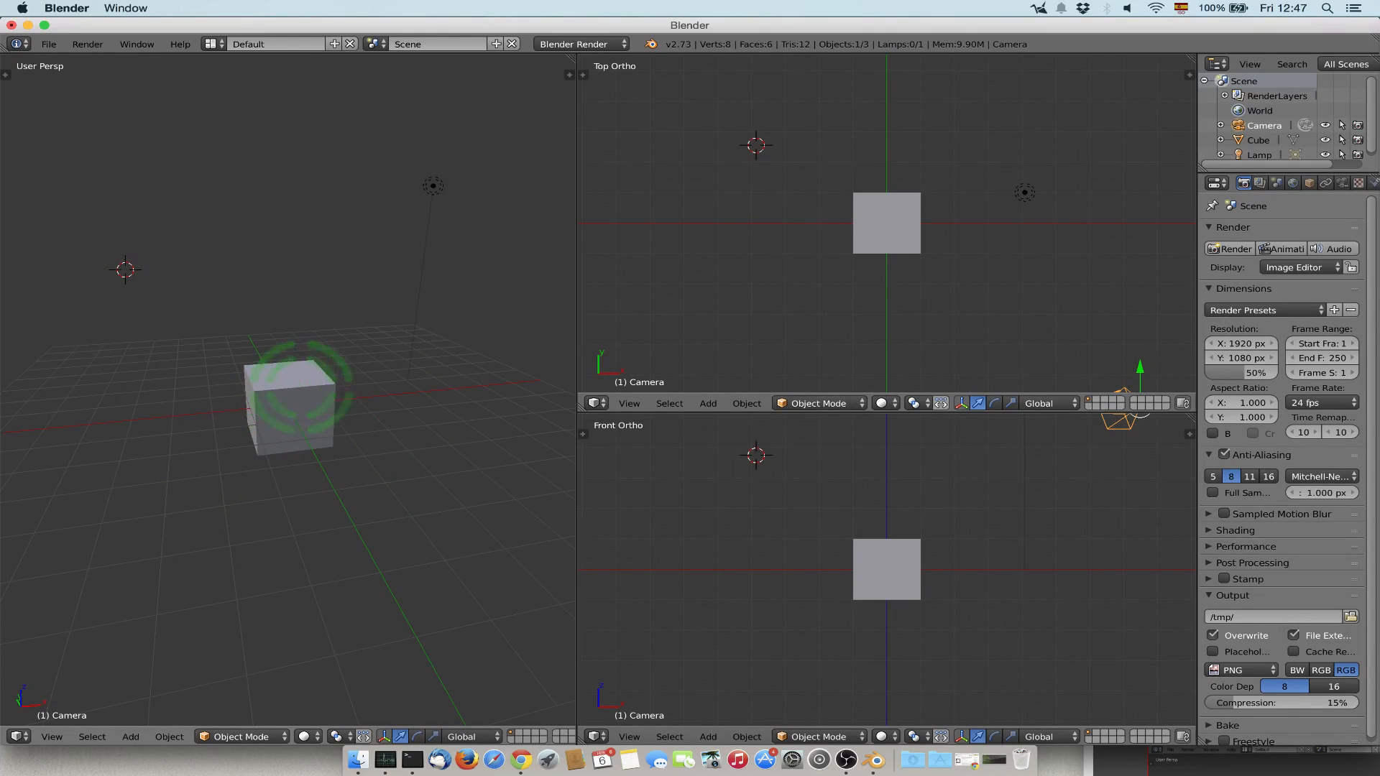
Select the cube and widen the Outliner and Properties column at the expense of the Top and Front views.
right_click(287, 403)
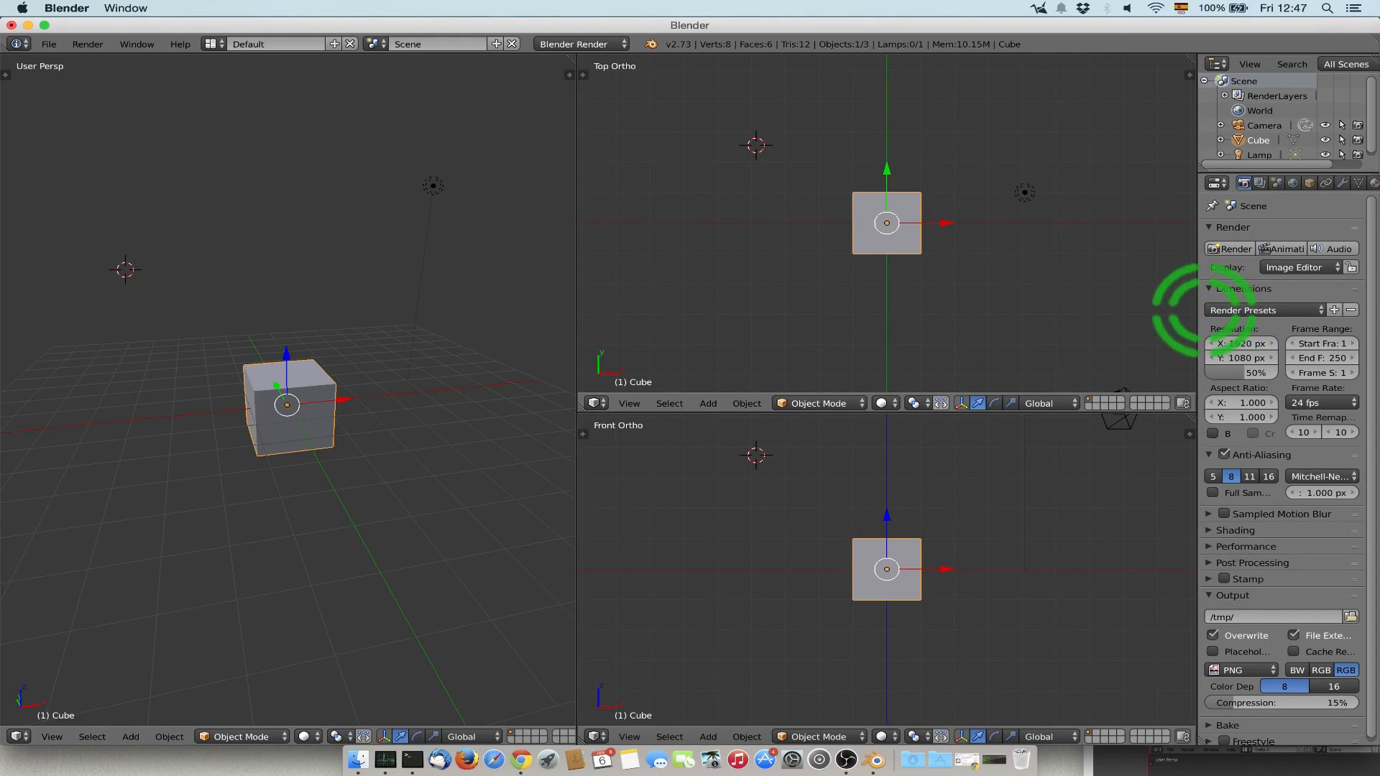
left_click_drag(1196, 312, 1074, 317)
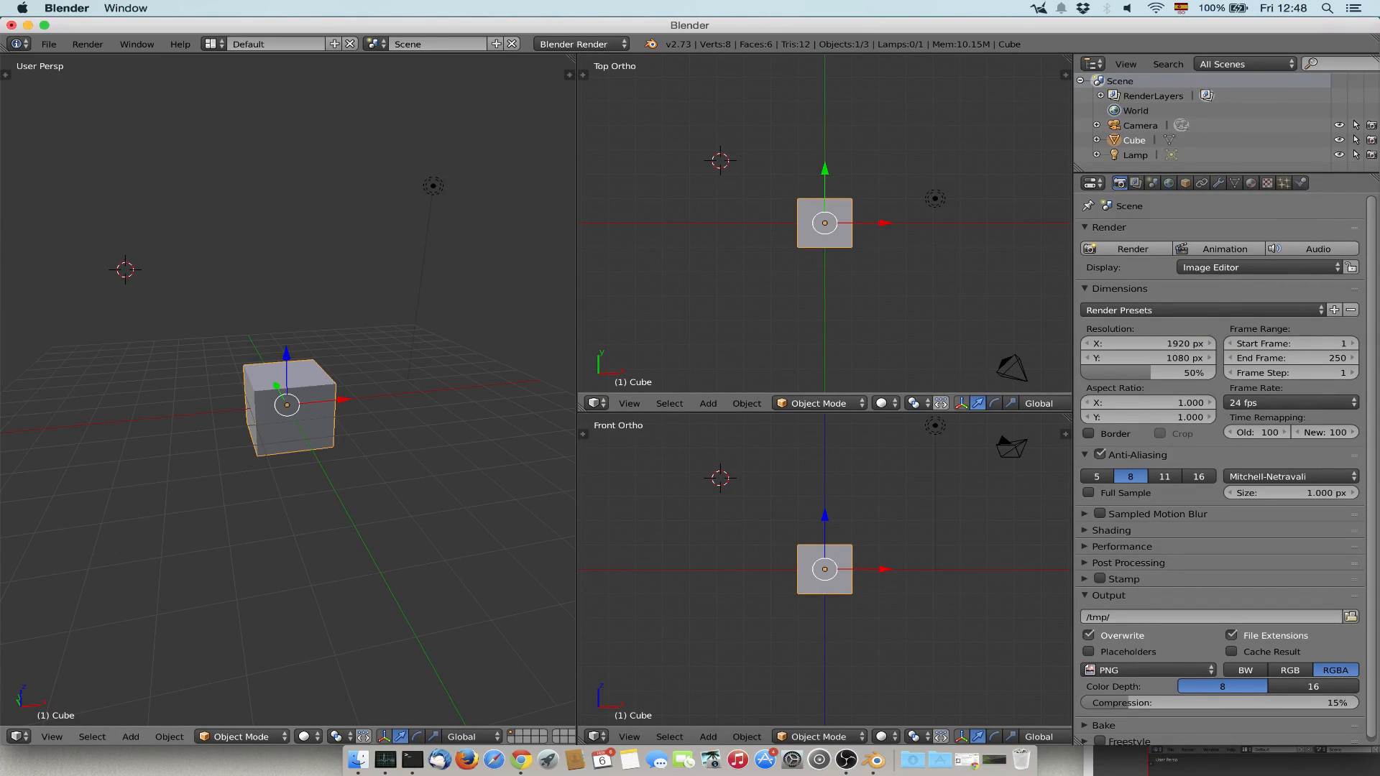
Toggle the perspective view between maximized and the multi-area layout several times, ending in the multi-area layout.
key("shift+space")
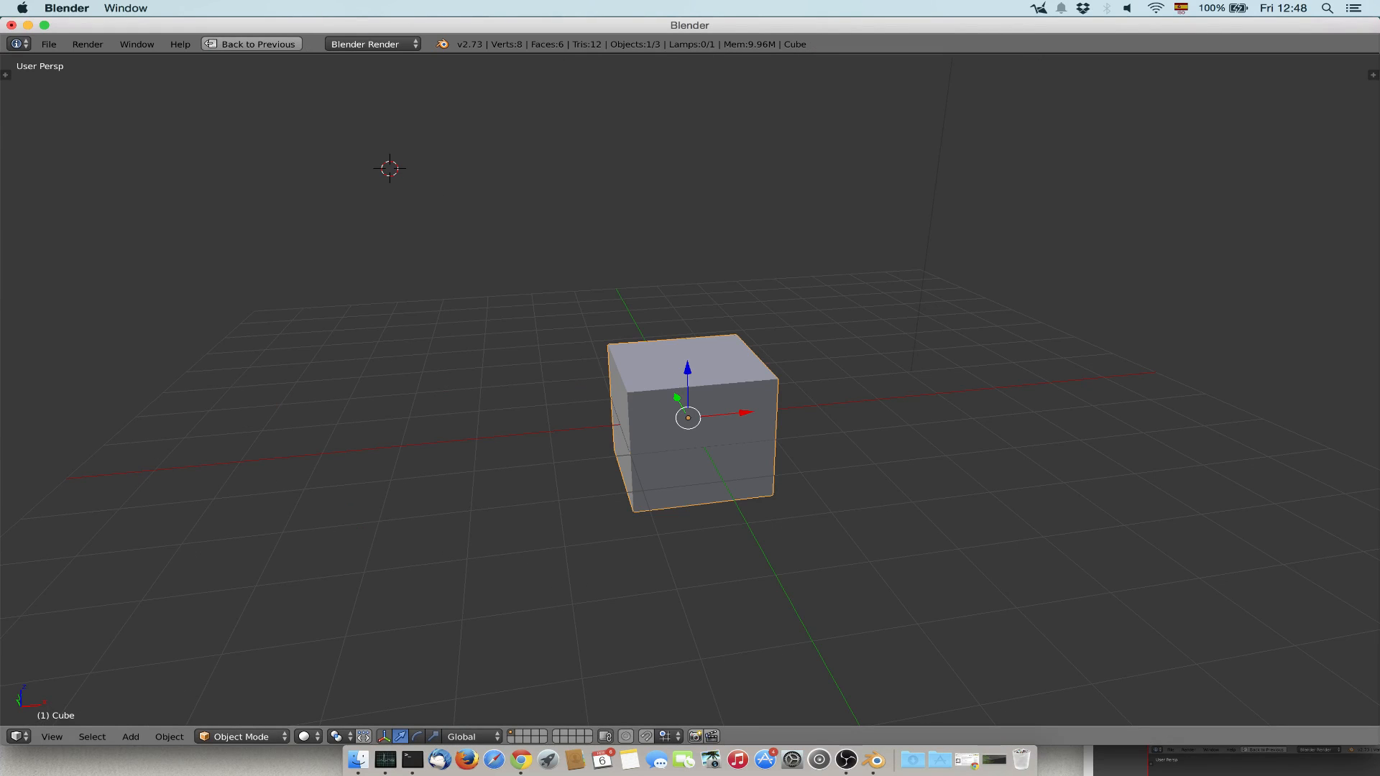
left_click(258, 45)
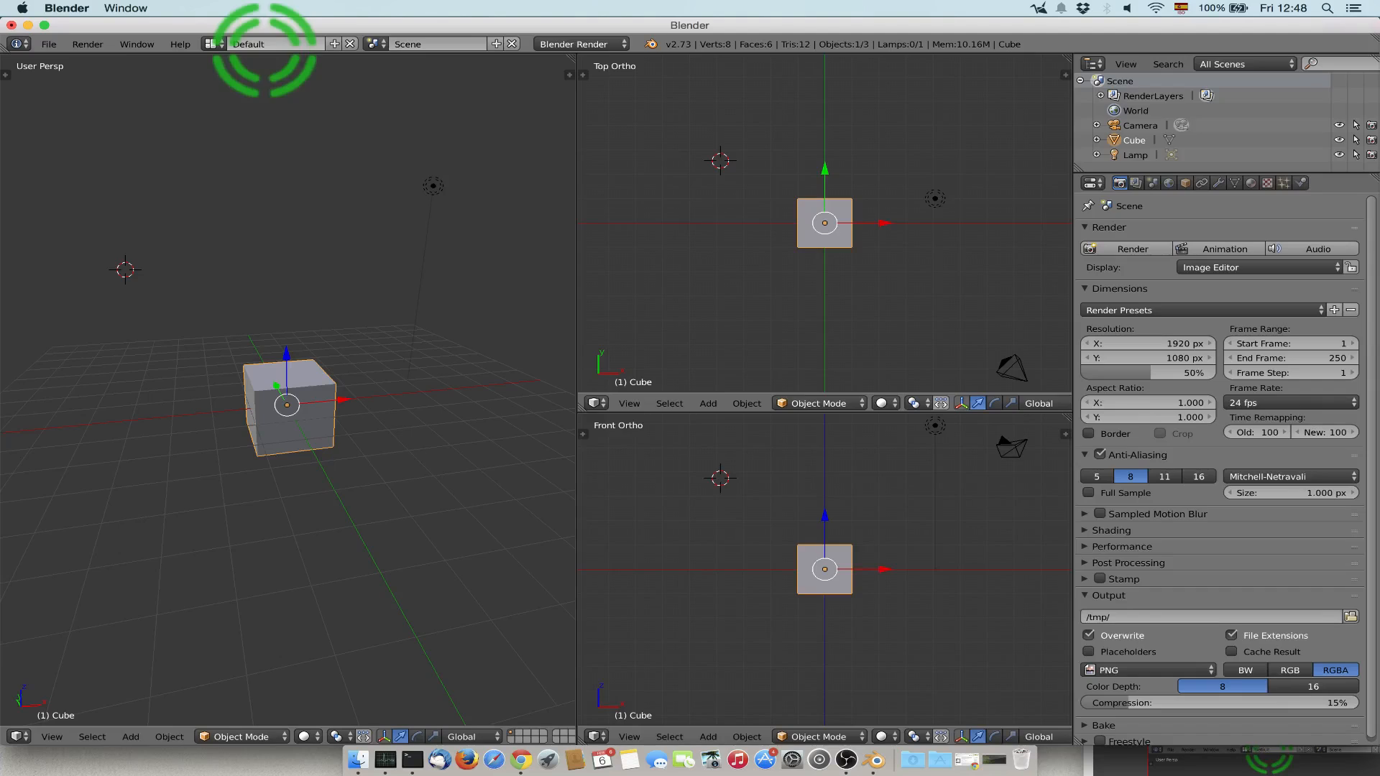
key("shift+space")
key("shift+space")
key("shift+space")
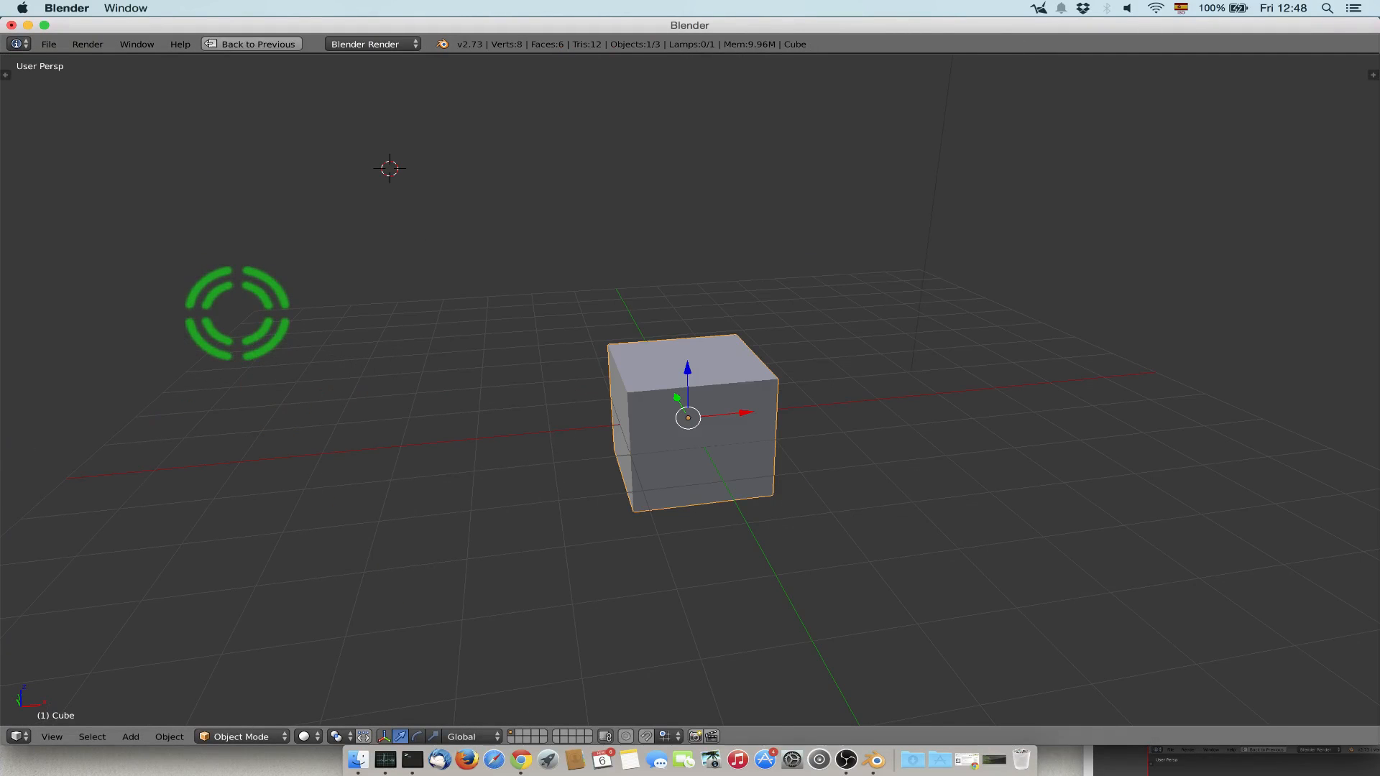
key("shift+space")
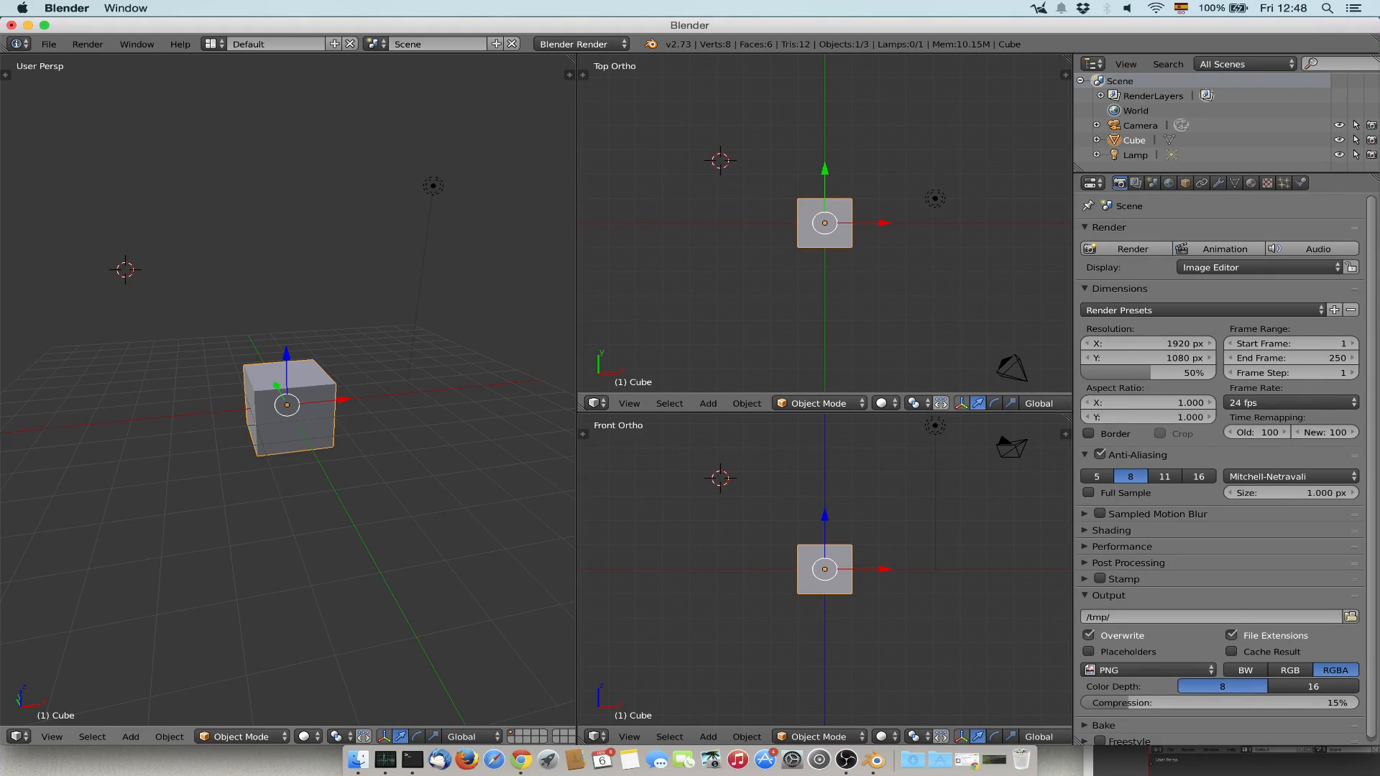
Maximize the perspective view and frame the cube together with the lamp and the camera.
key("ctrl+Up")
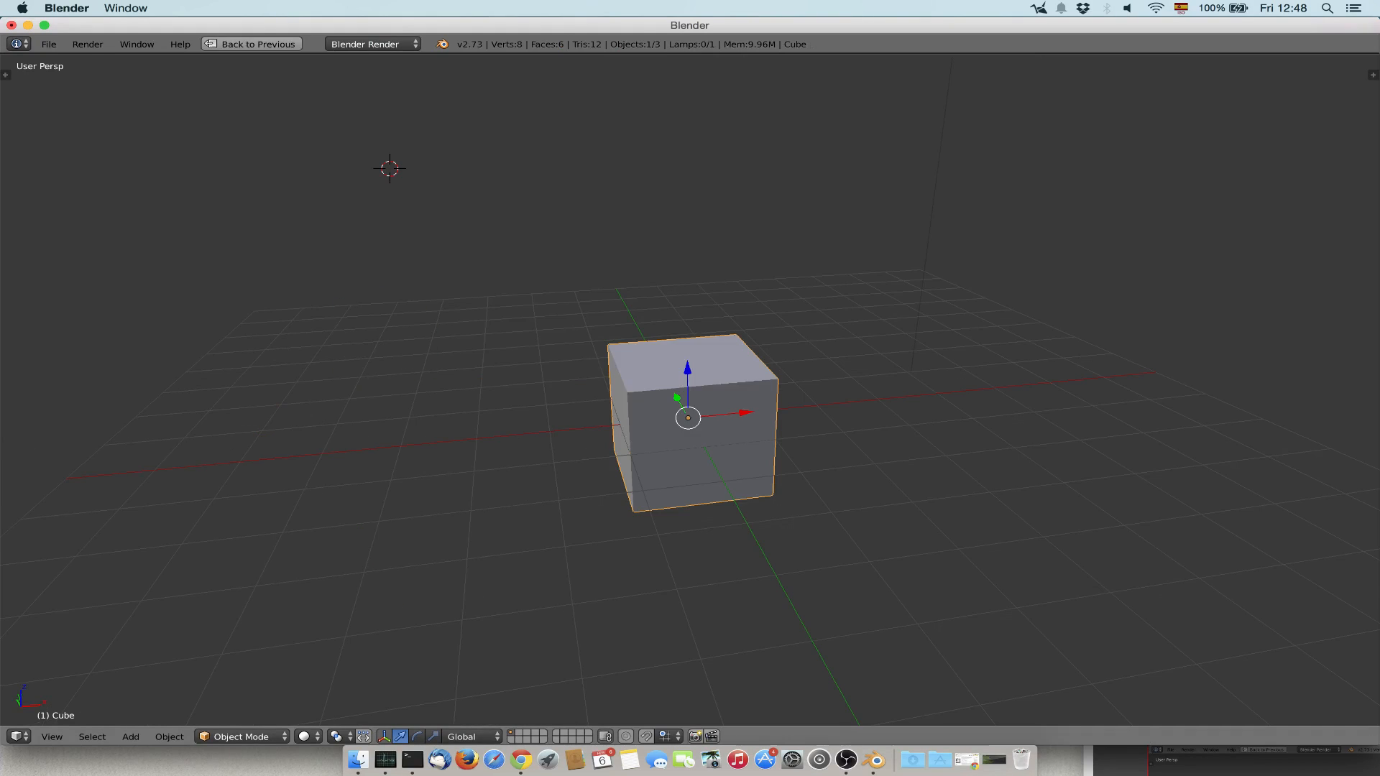
middle_click_drag(654, 416, 517, 440)
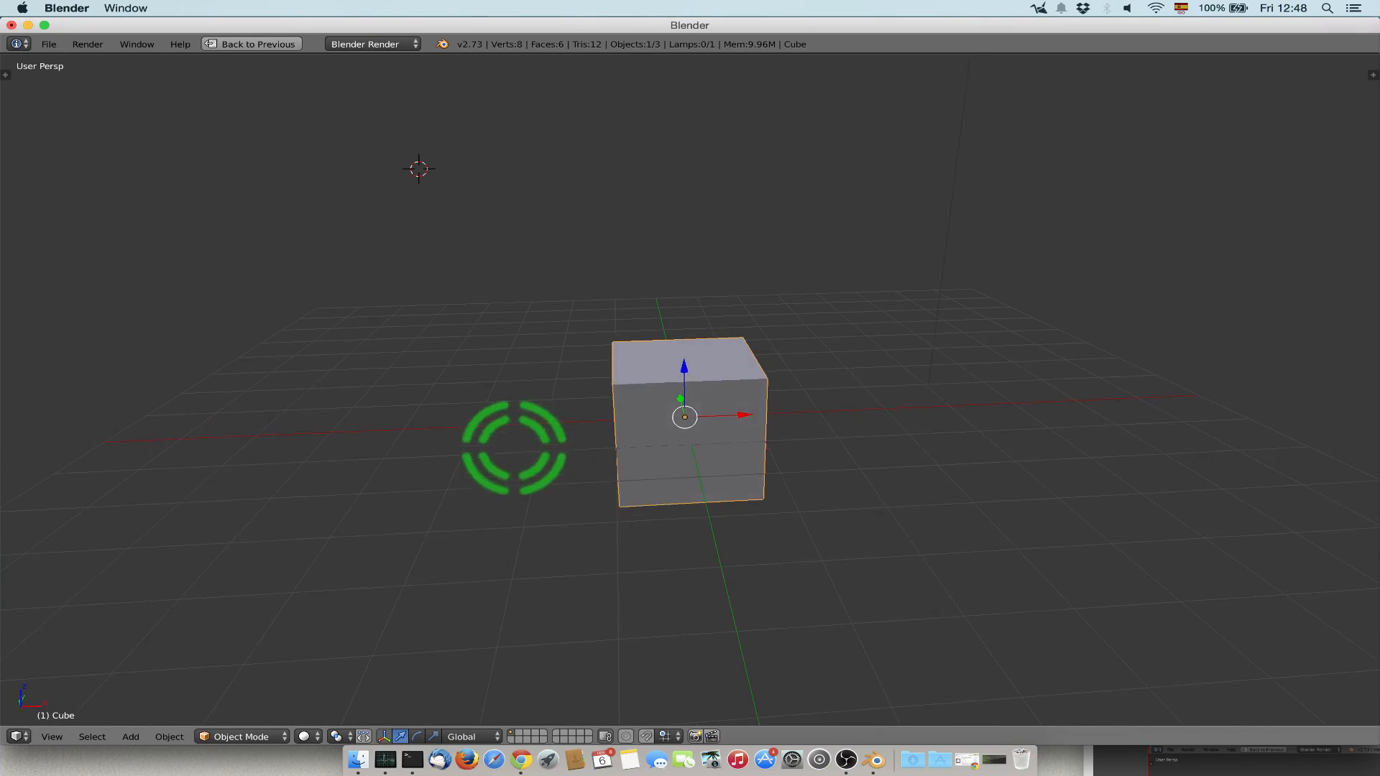
left_click(52, 736)
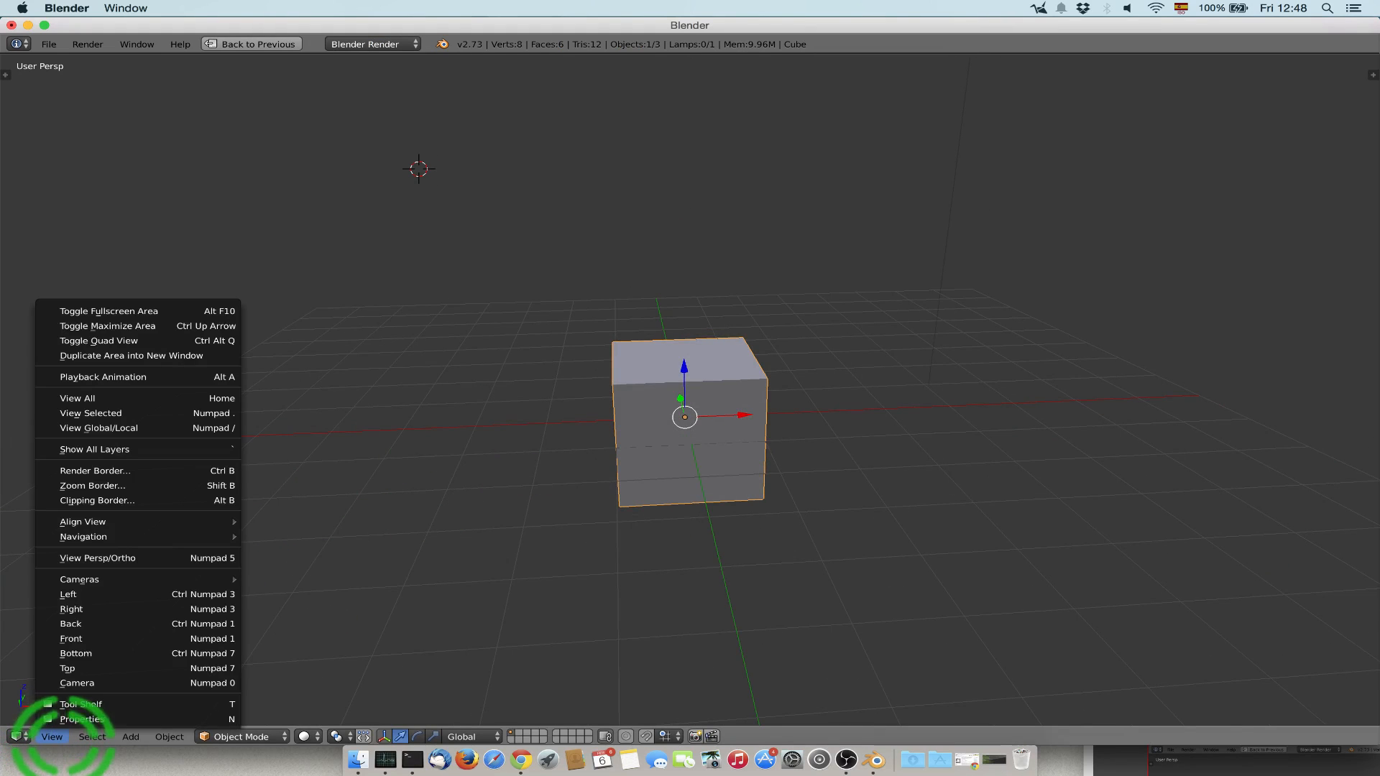
left_click(170, 302)
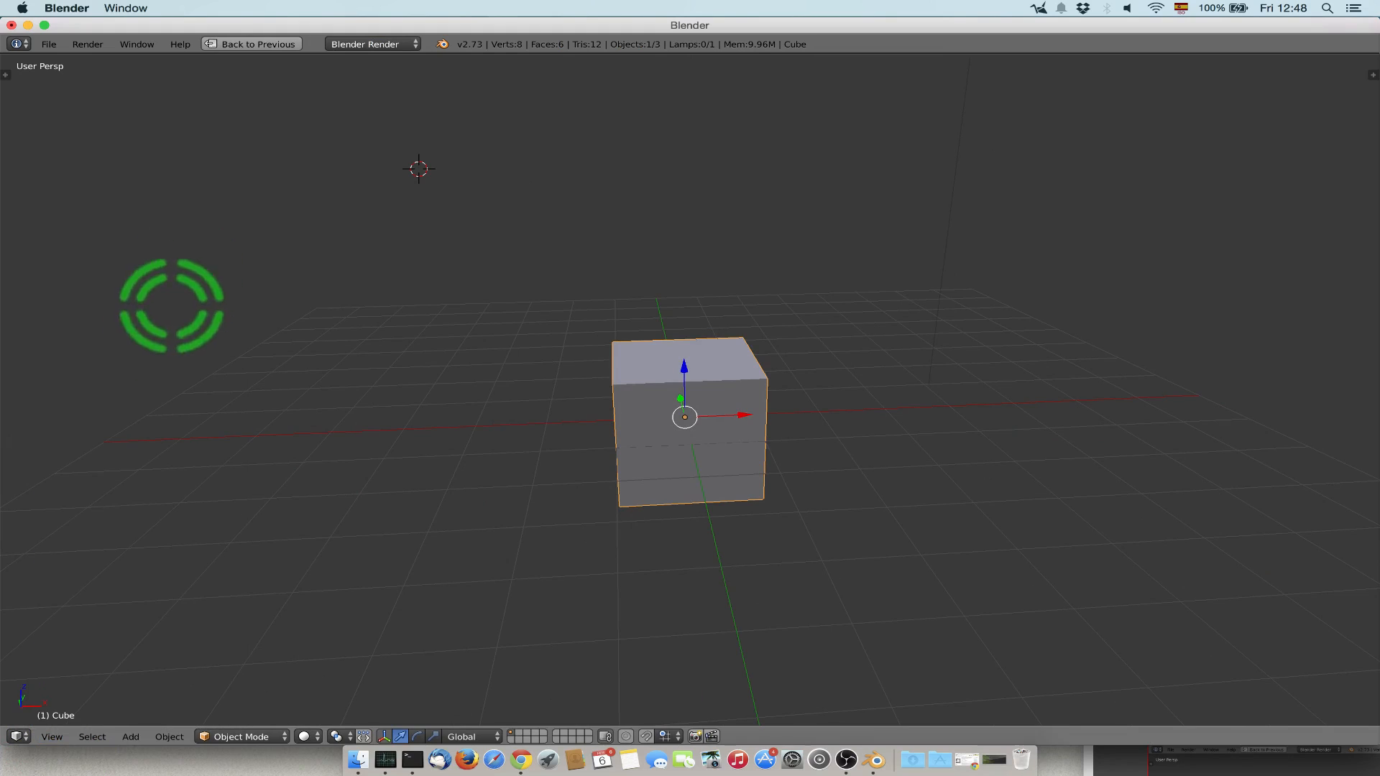
left_click(92, 736)
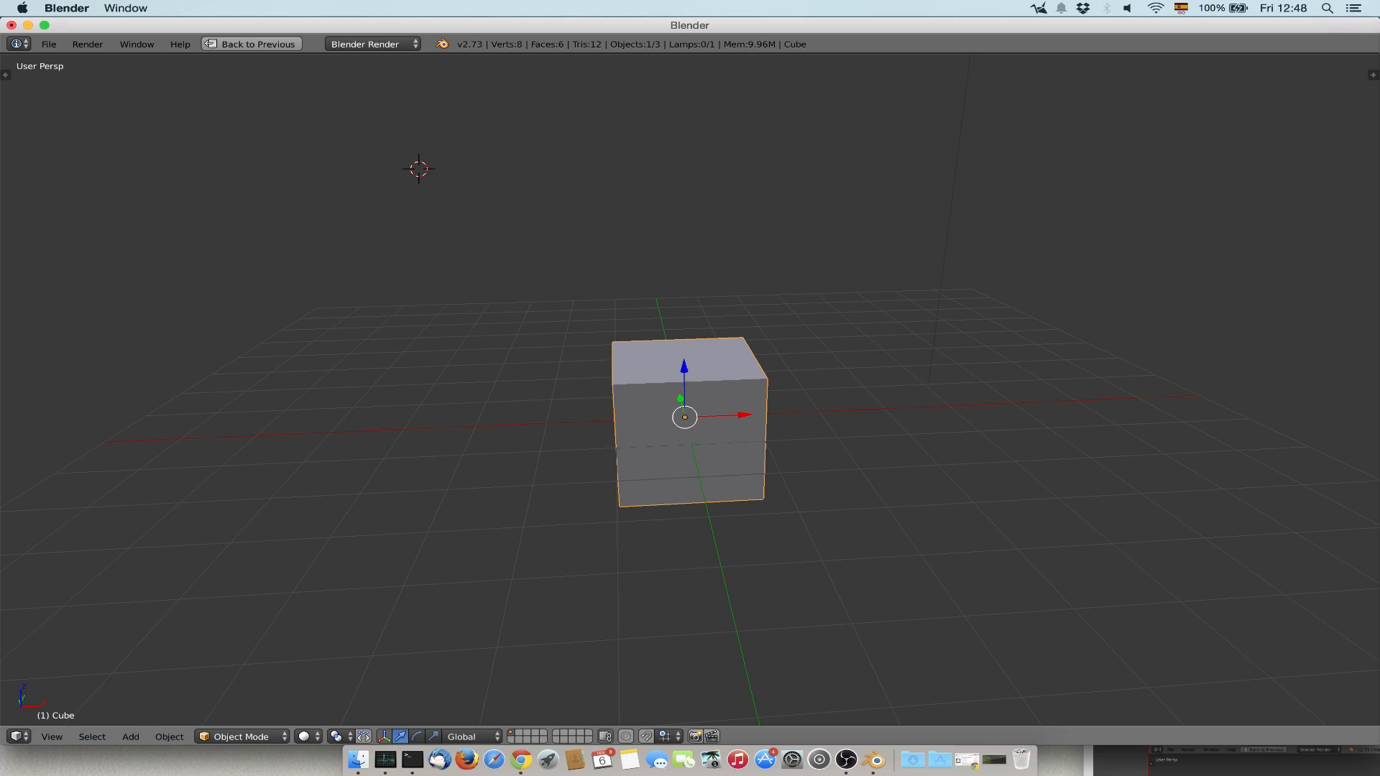
middle_click_drag(690, 403, 827, 424)
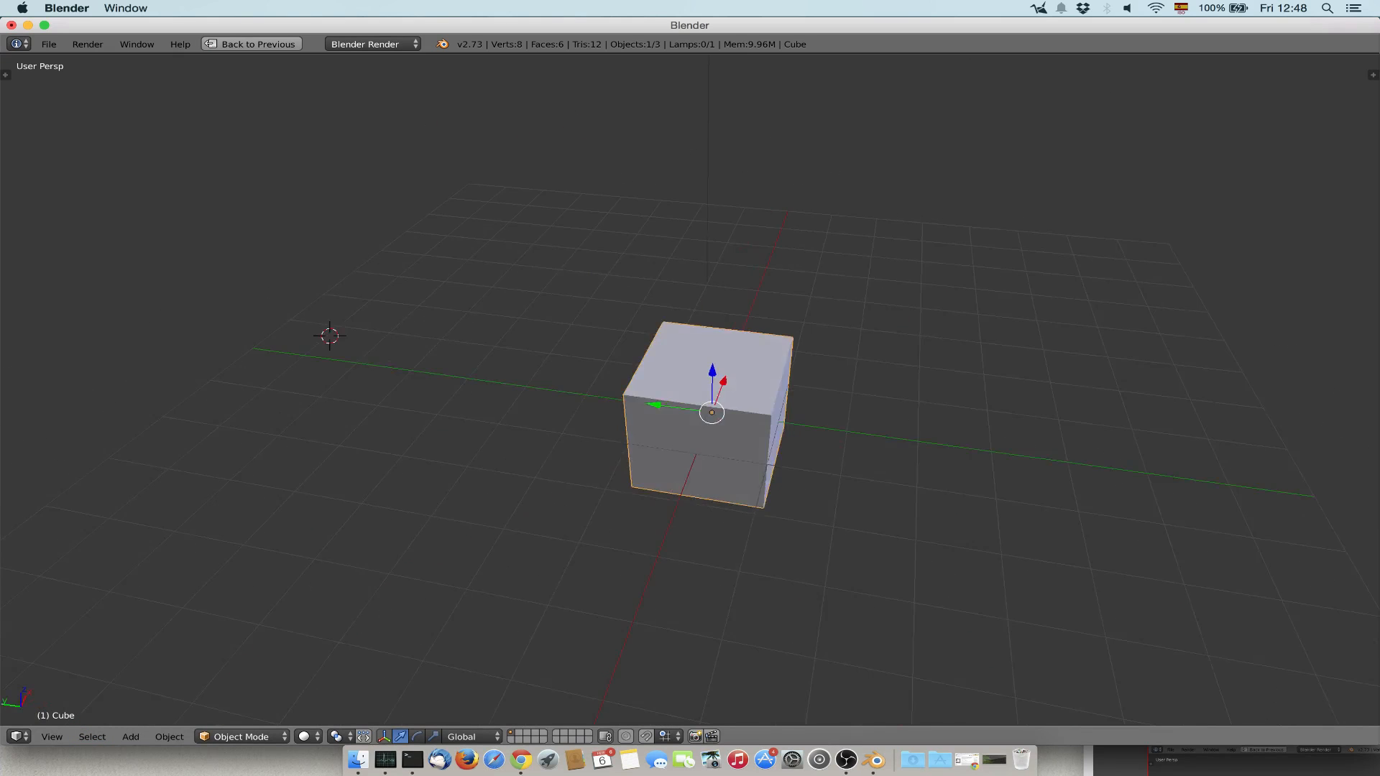
scroll(690, 403, "down", 4)
scroll(690, 403, "up", 2)
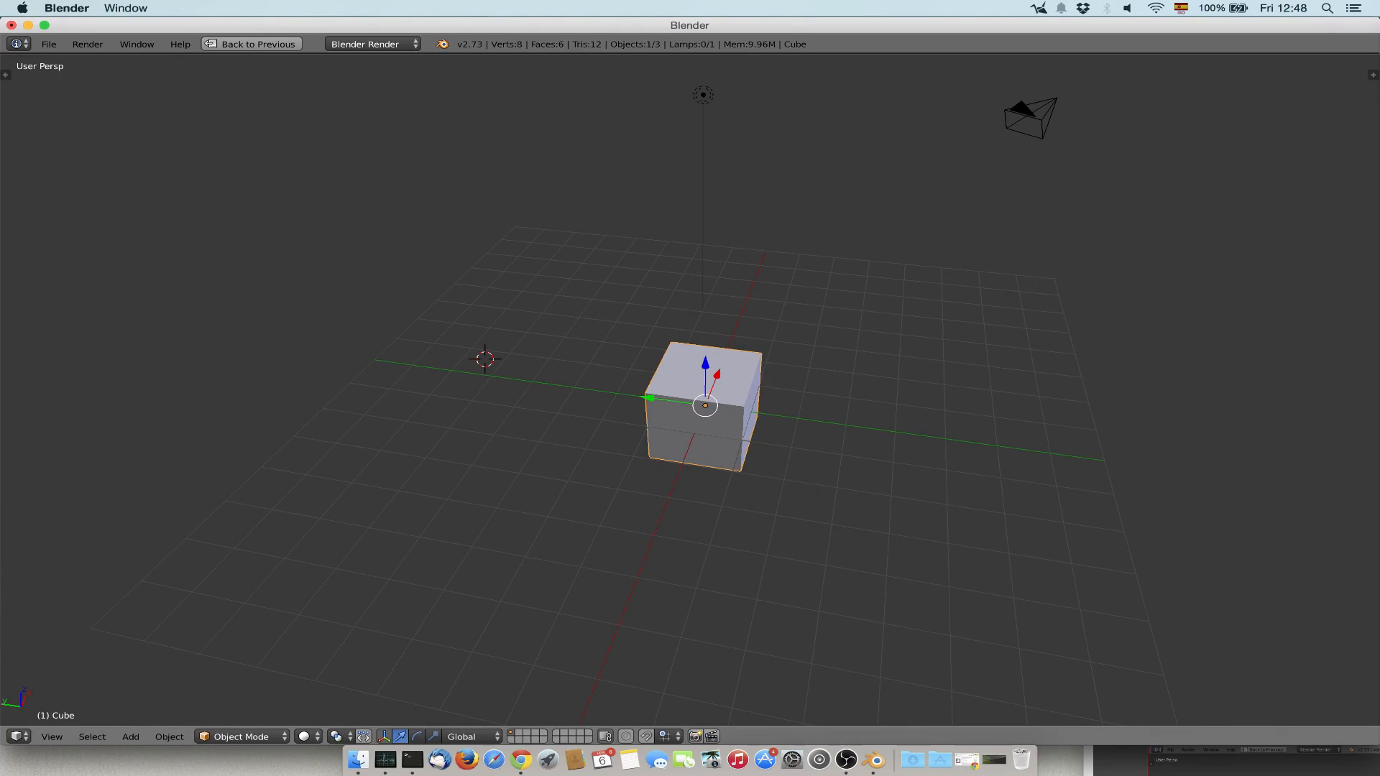
Select all objects in the scene and deselect them again, repeating the toggle until nothing is selected.
key("a")
key("a")
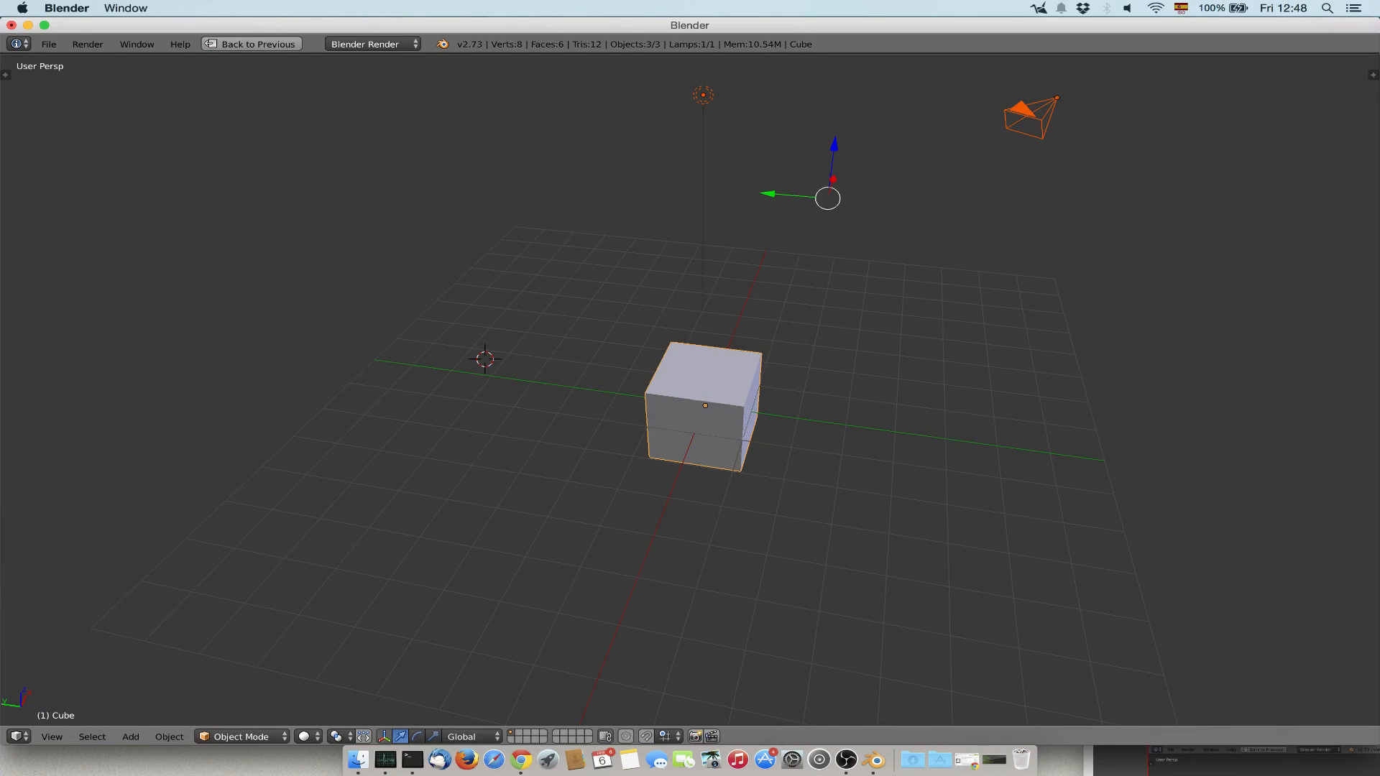
key("a")
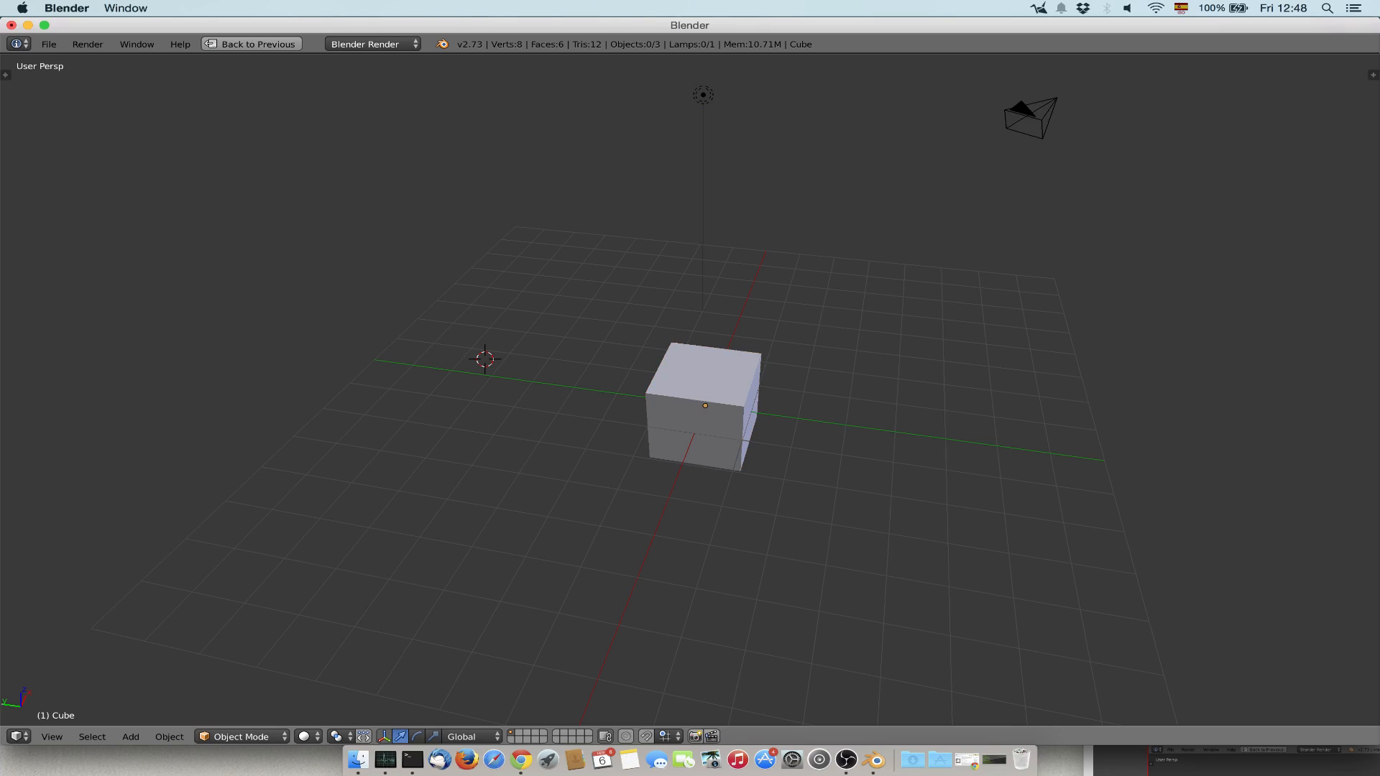
key("a")
key("a")
Border-select the area around the cube and clear the selection, and do the same with the camera.
key("b")
left_click_drag(559, 212, 968, 573)
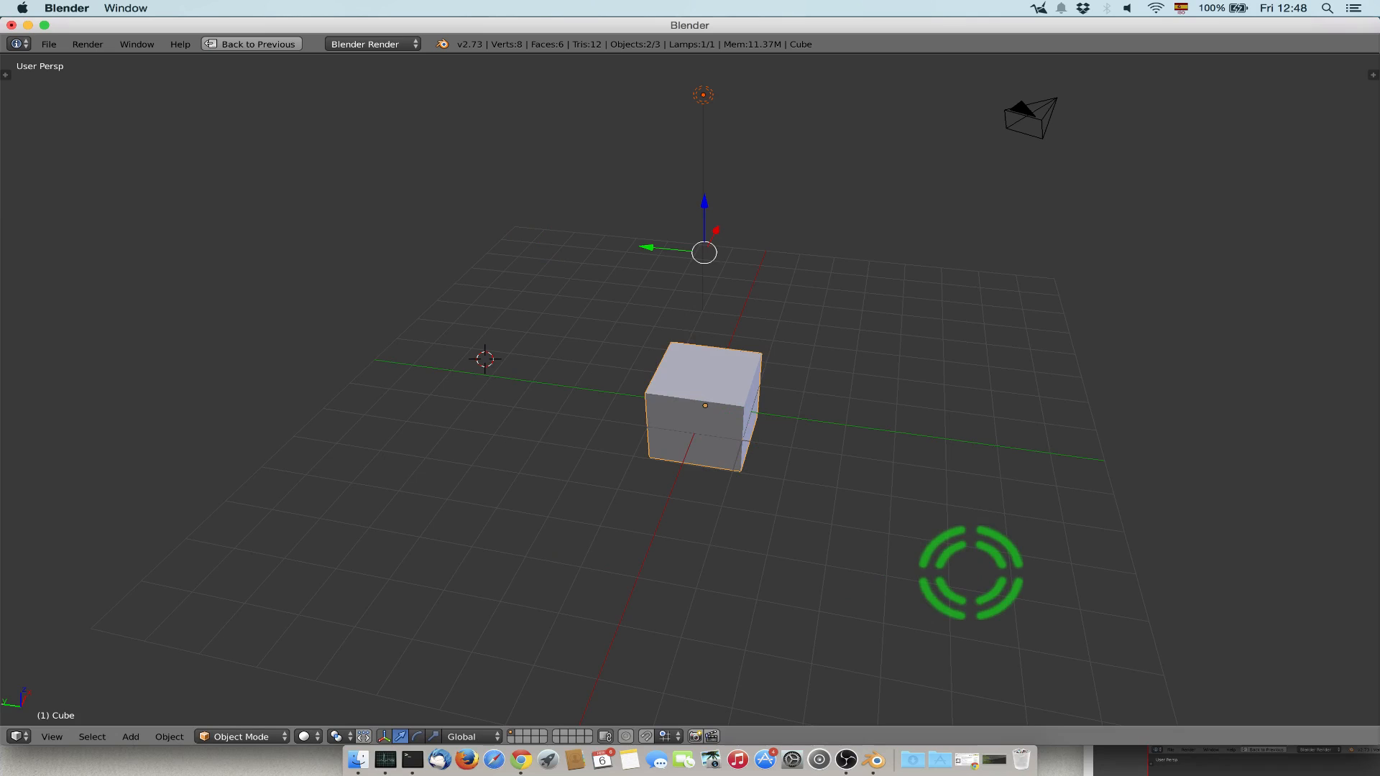
key("a")
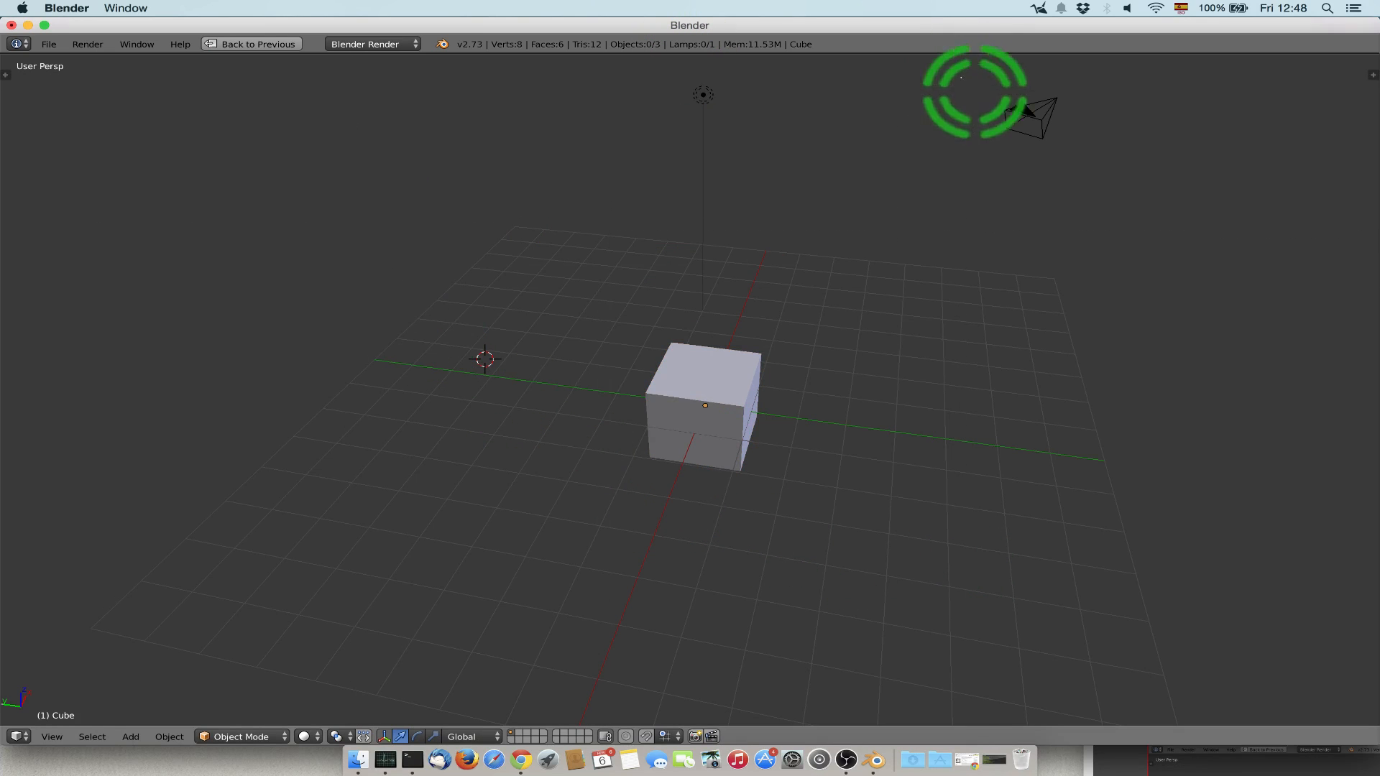
right_click(1028, 115)
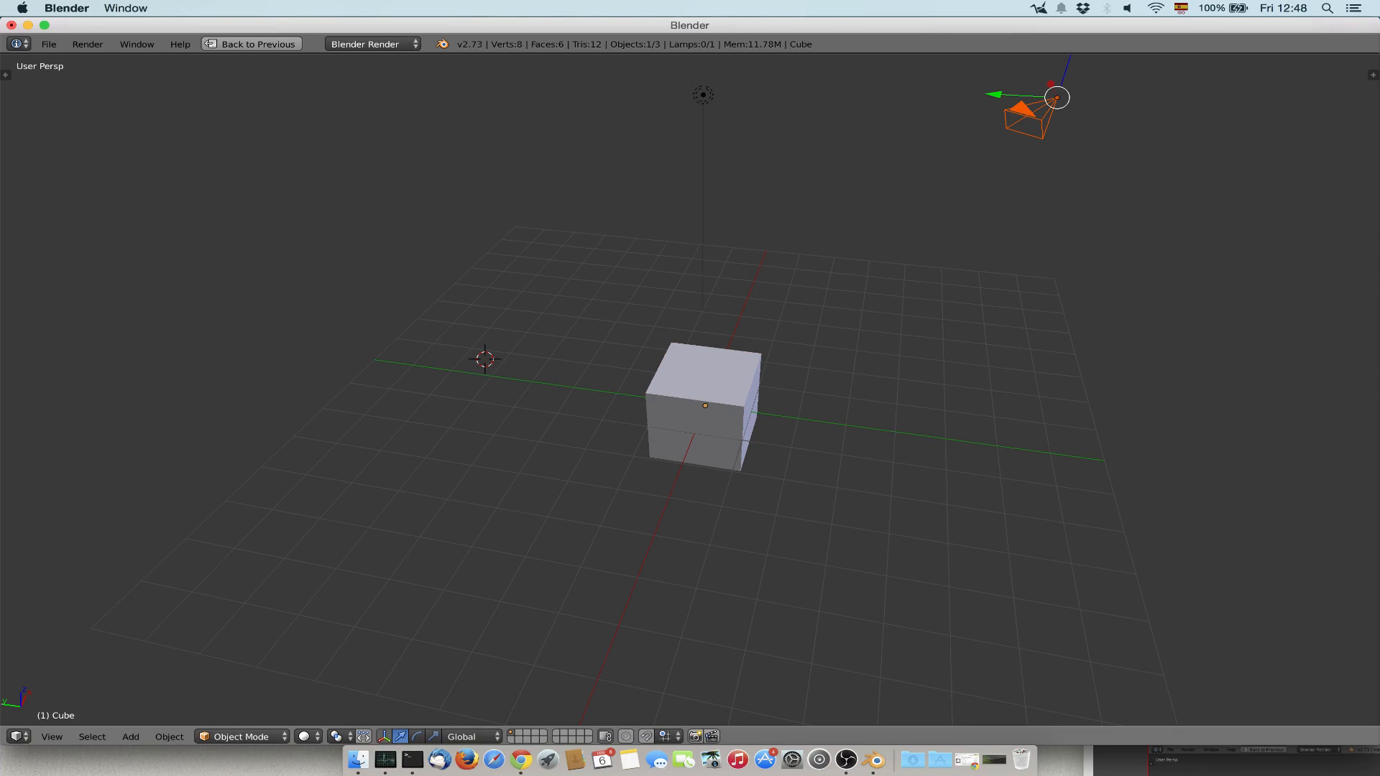
key("a")
Examine the object types that can be added to the scene, including the lamp, mesh and surface types.
left_click(131, 737)
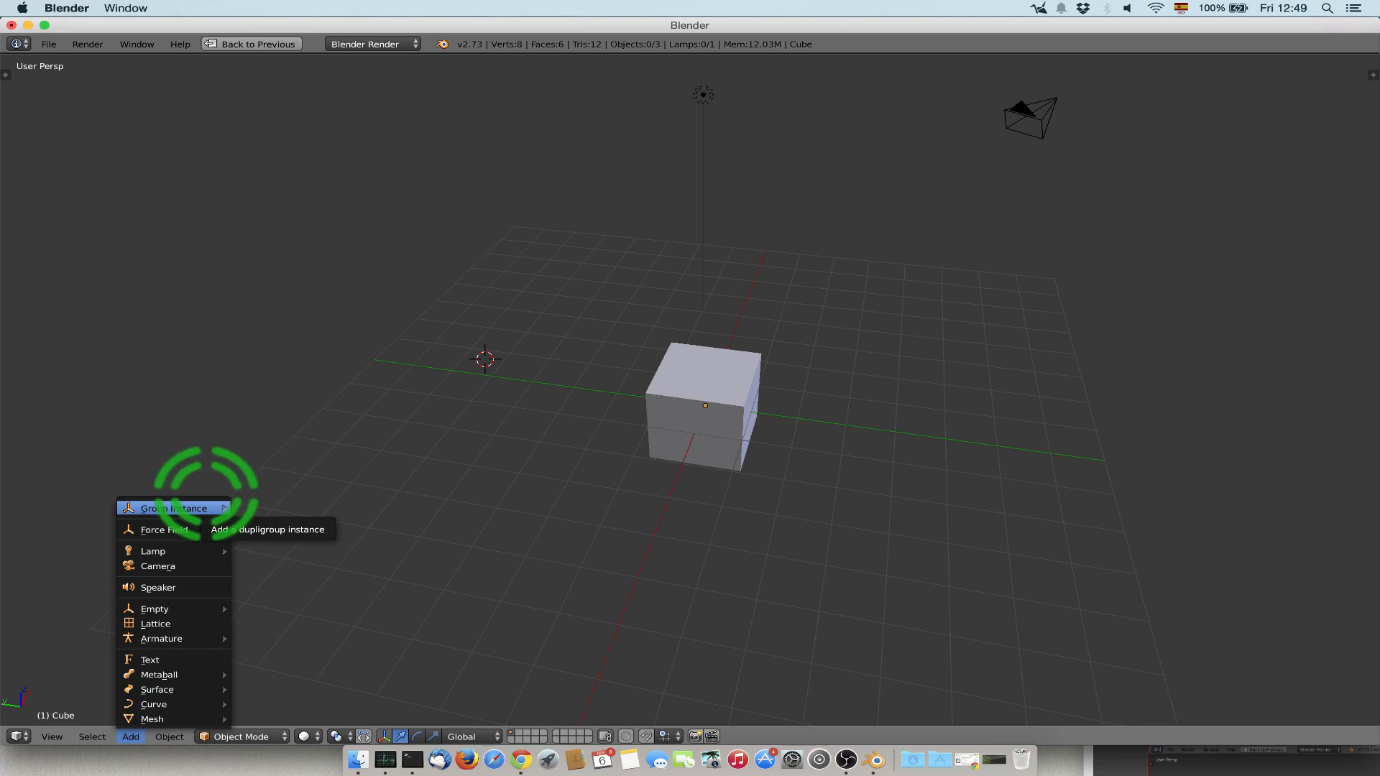
mouse_move(179, 551)
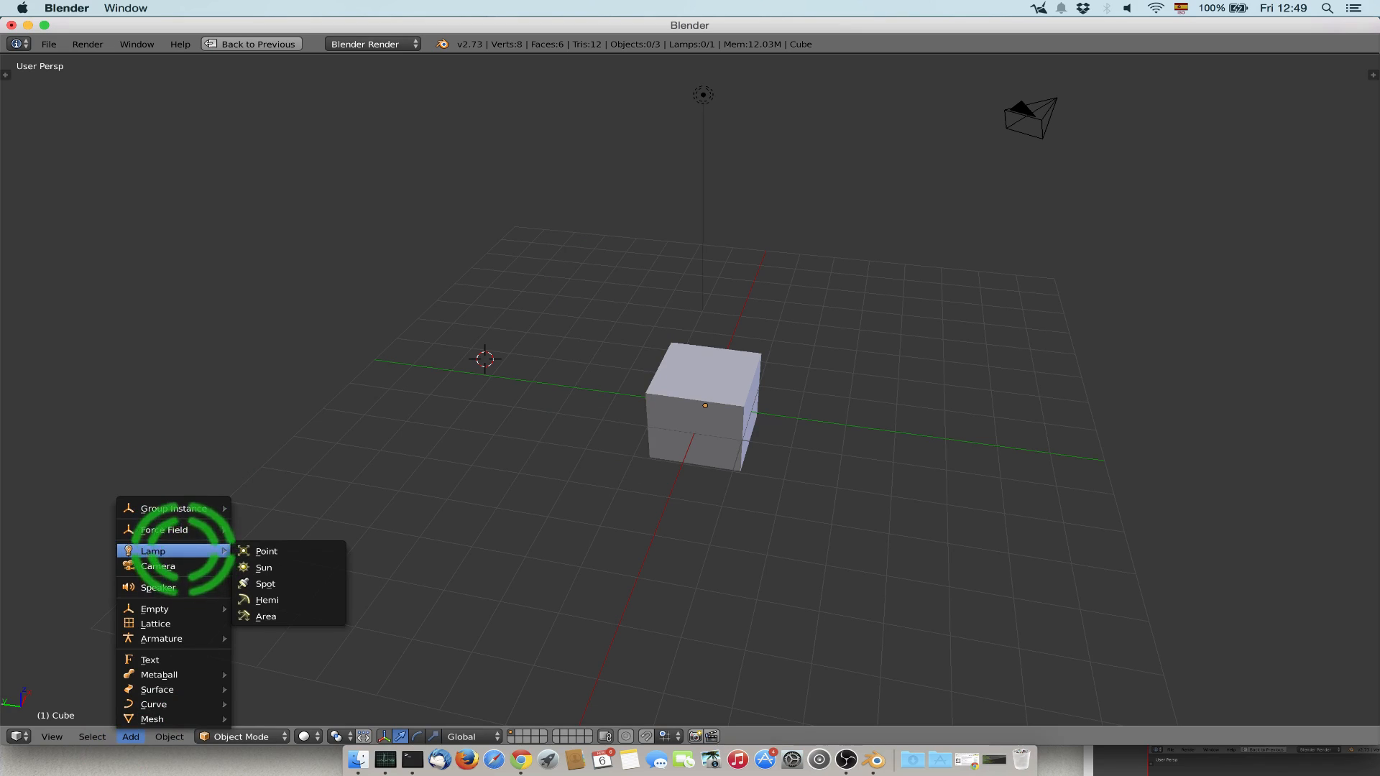
mouse_move(176, 719)
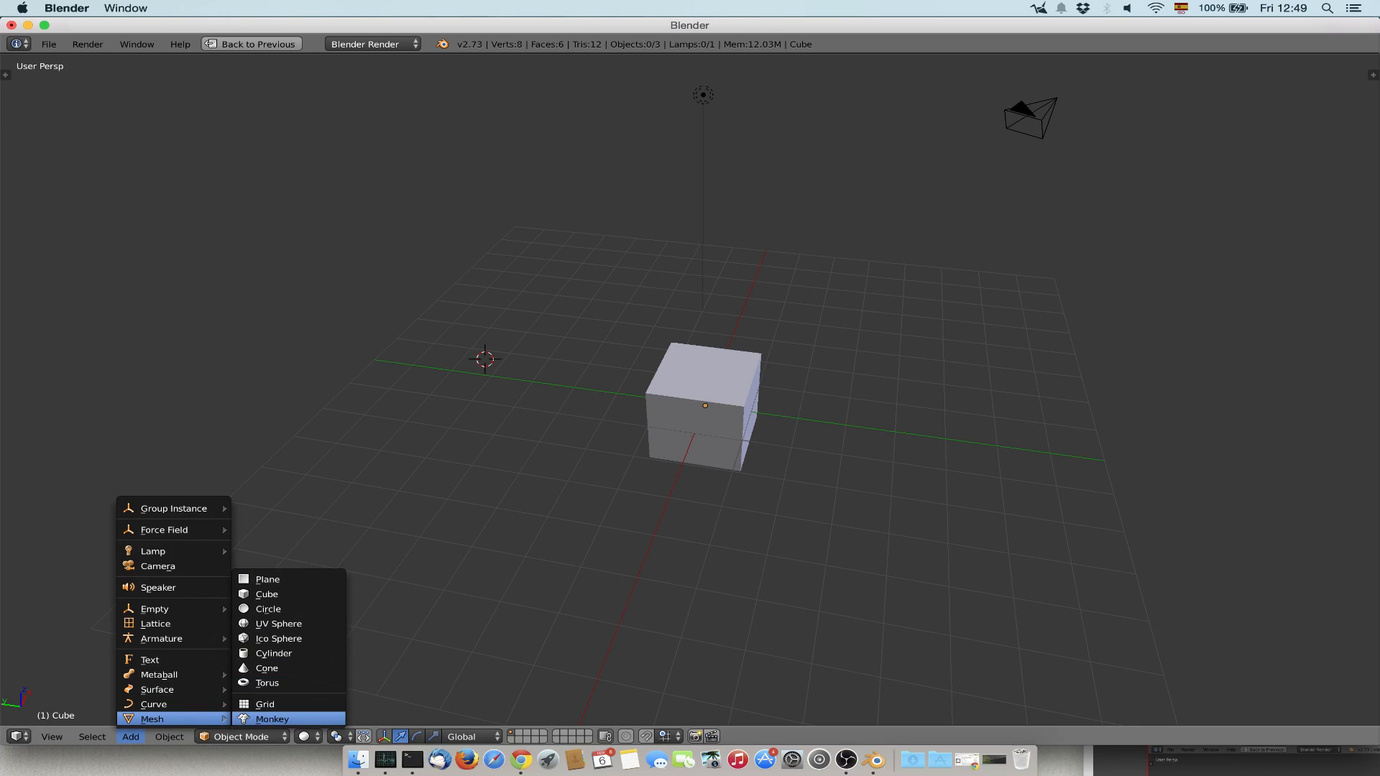
mouse_move(209, 689)
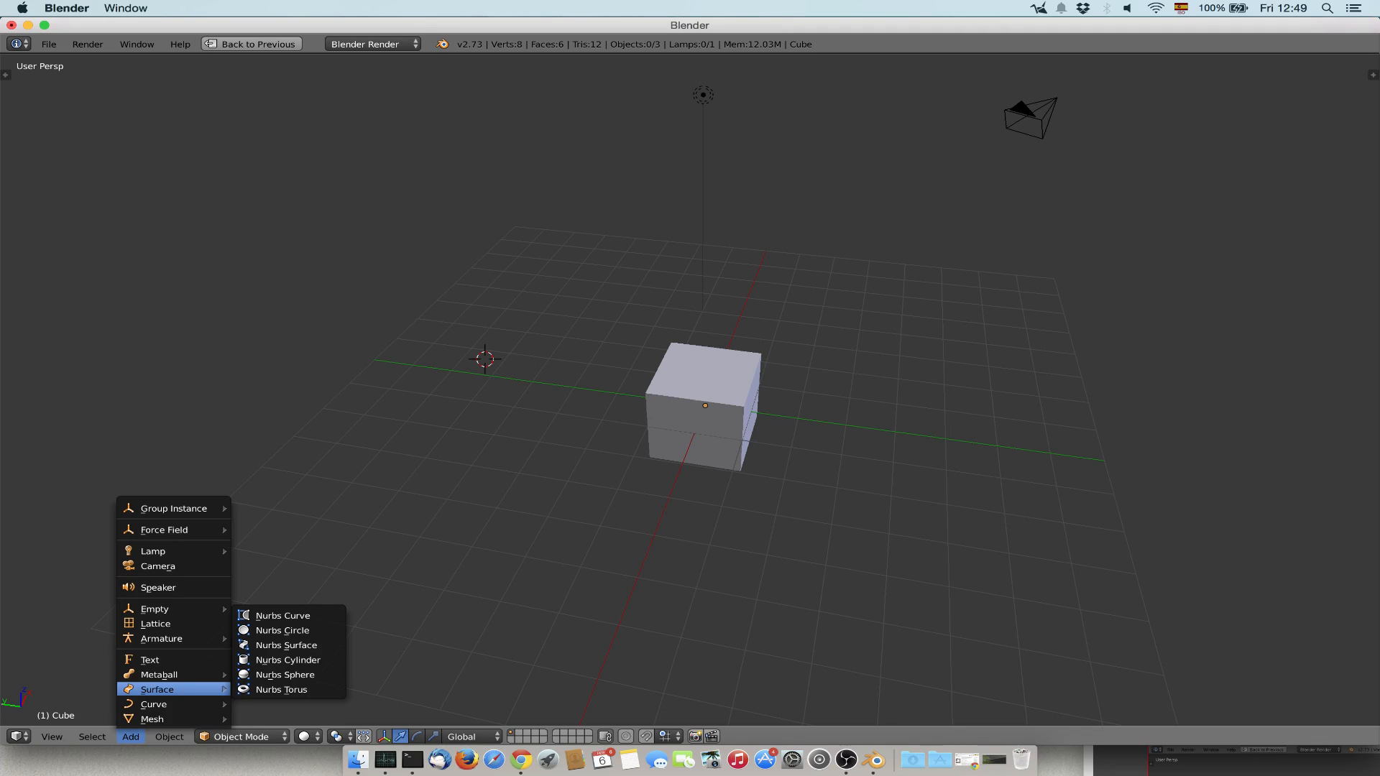
left_click(173, 706)
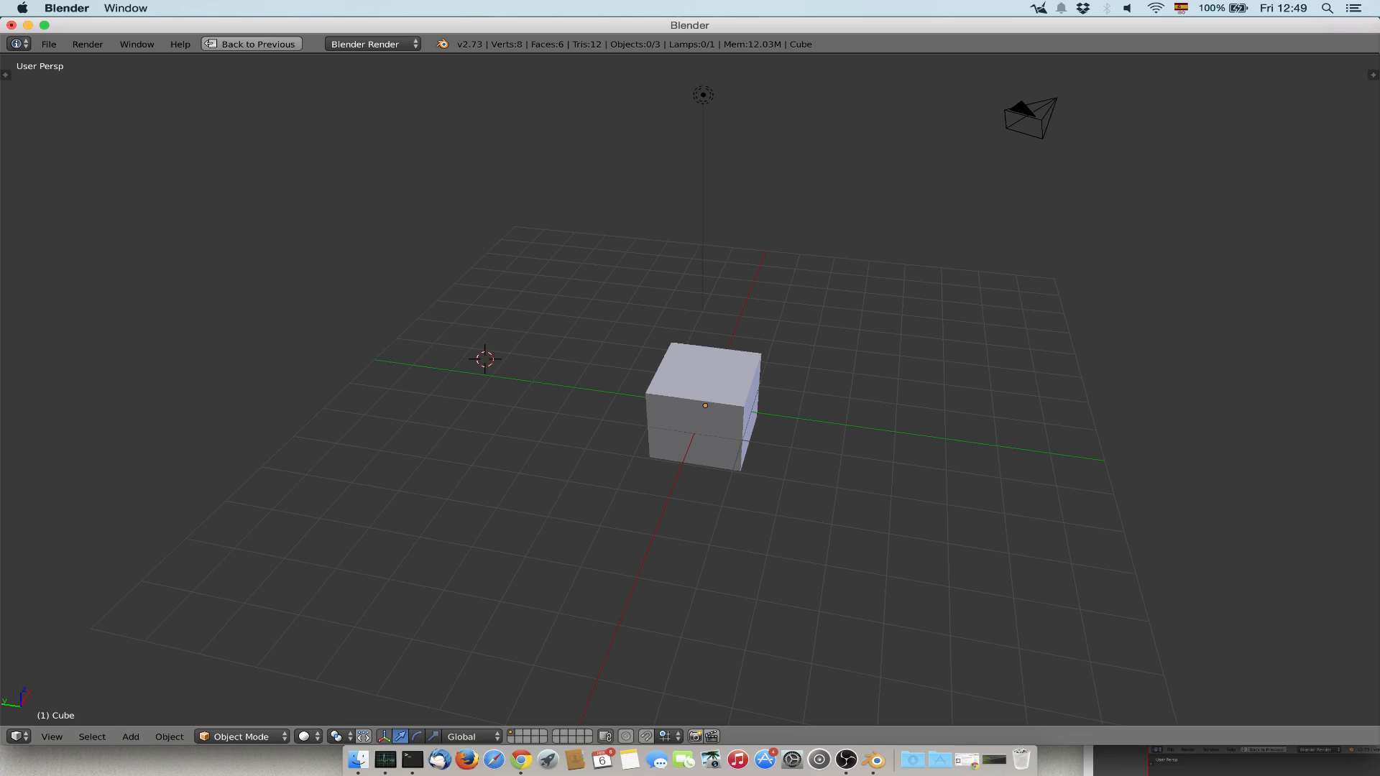
key("shift+a")
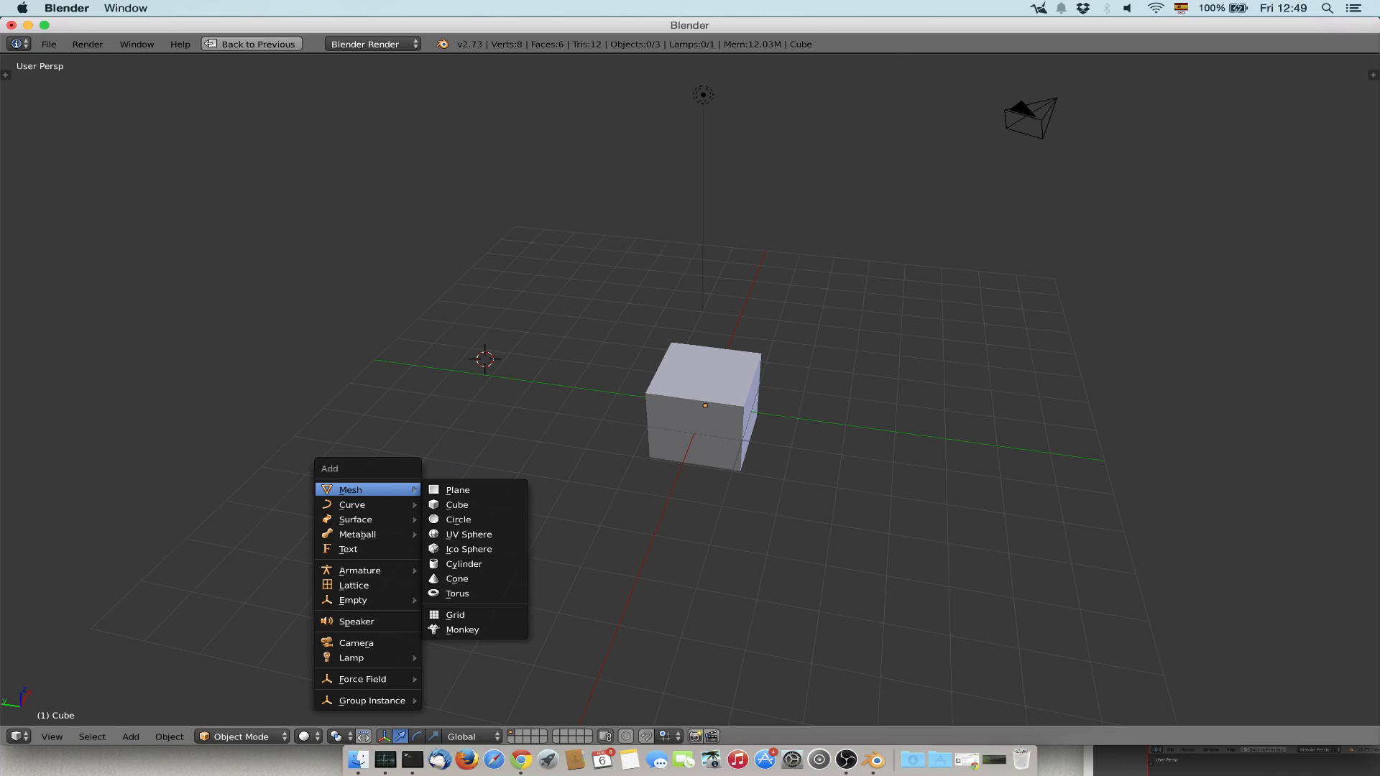
key("Escape")
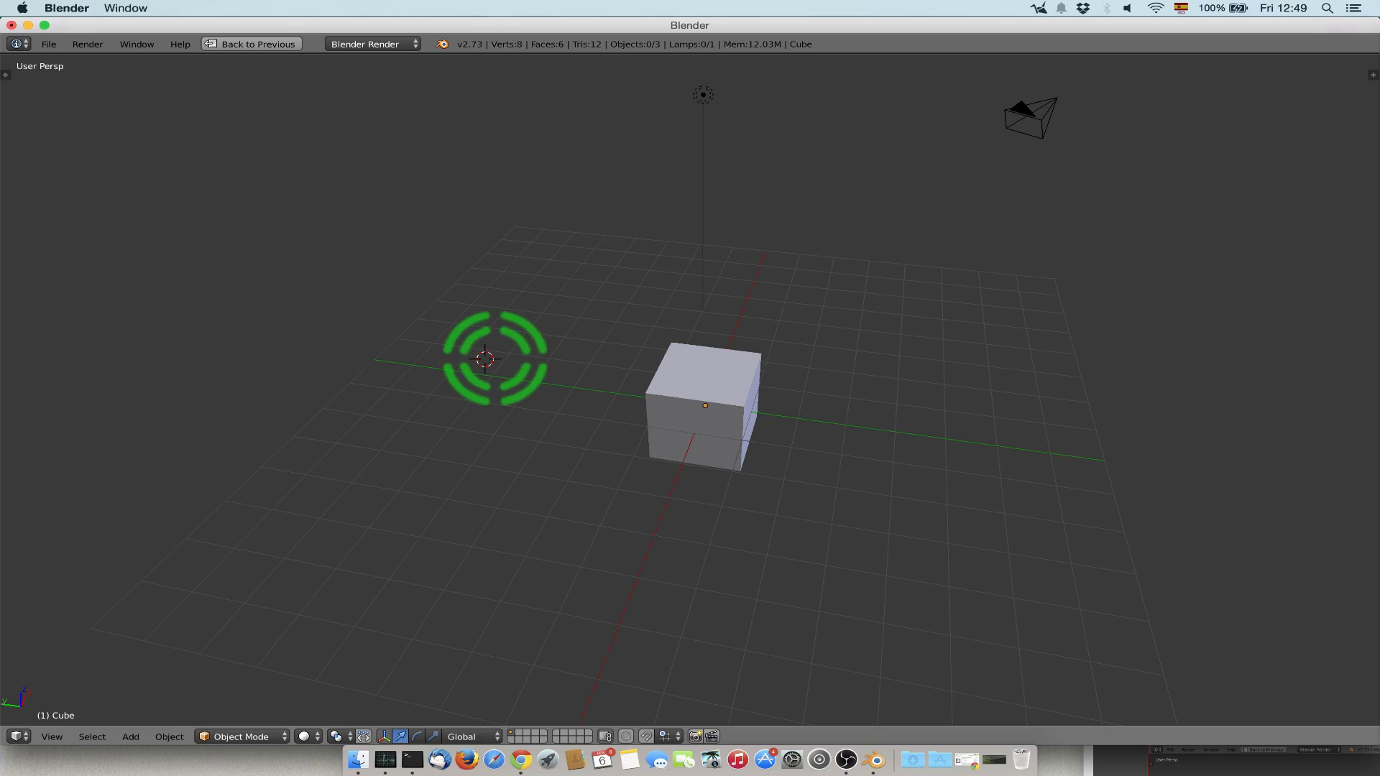
Add a second cube mesh at the 3D cursor, and move the 3D cursor to empty space left of the original cube.
key("shift+a")
left_click(552, 370)
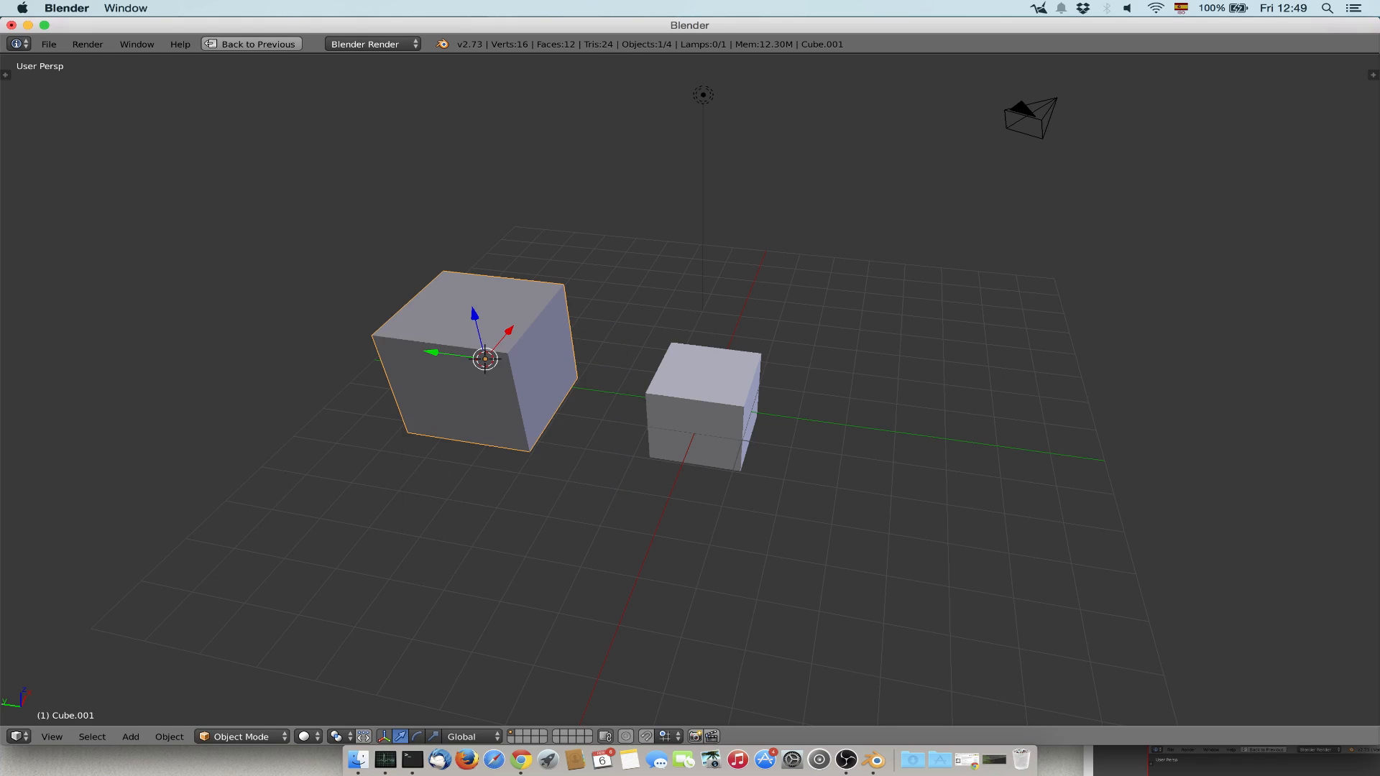
middle_click_drag(552, 369, 891, 312)
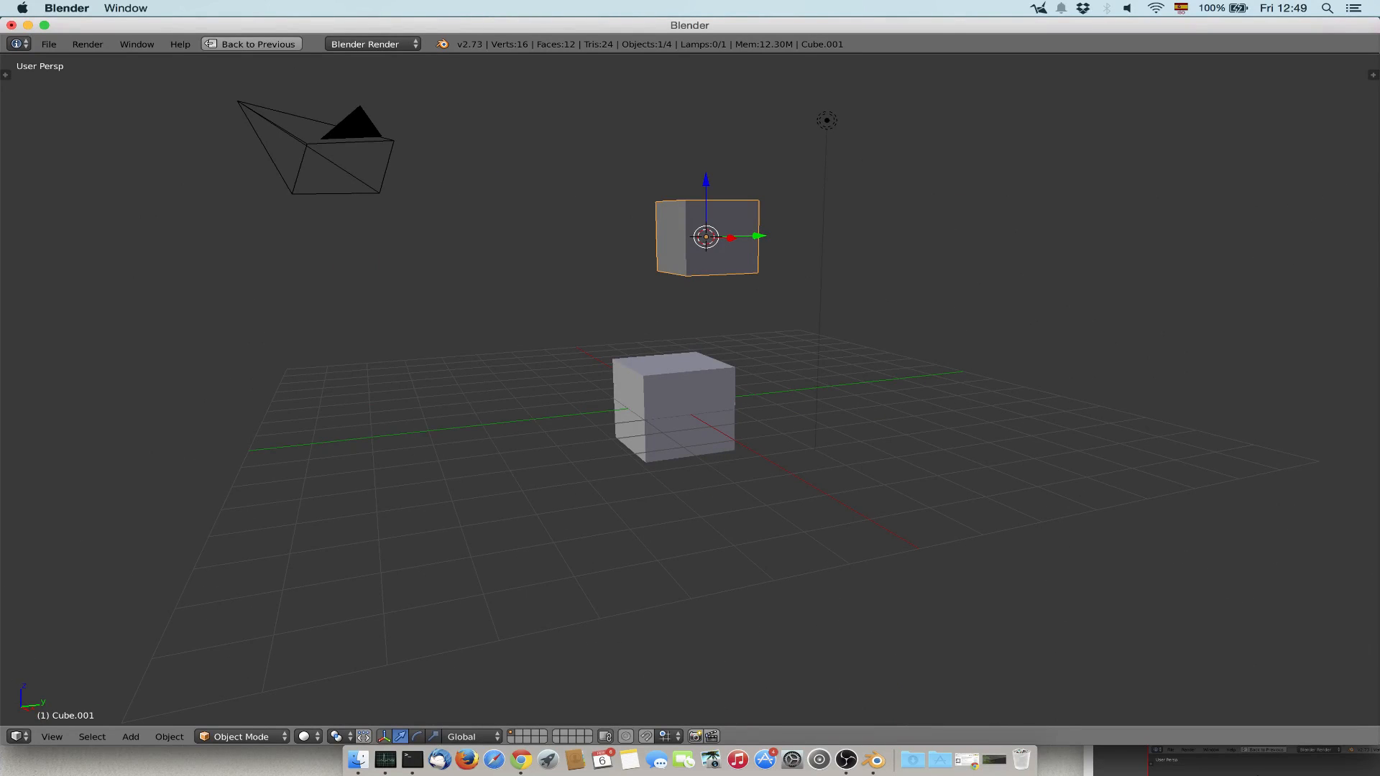
left_click(465, 402)
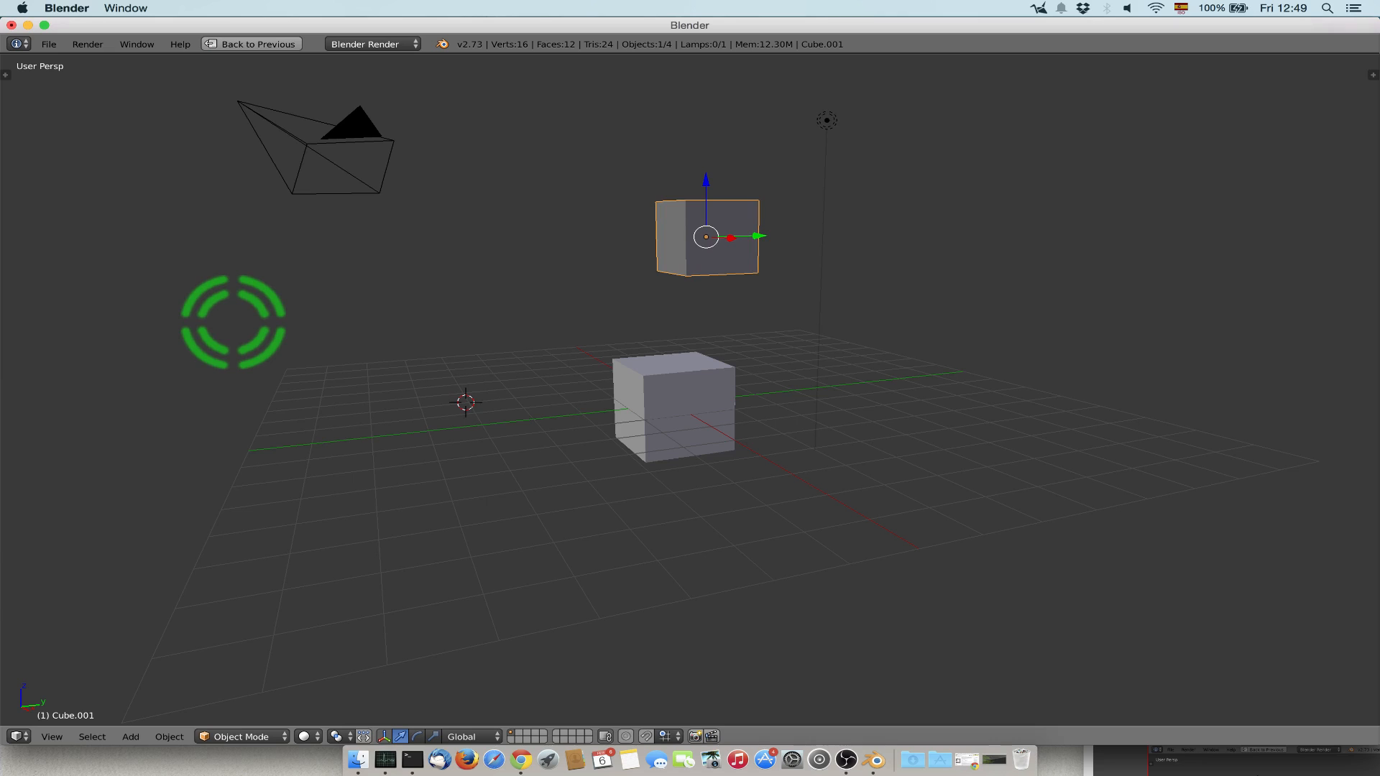
Show and widen the properties sidebar, and compare the transform values of the original cube with those of the upper cube.
key("n")
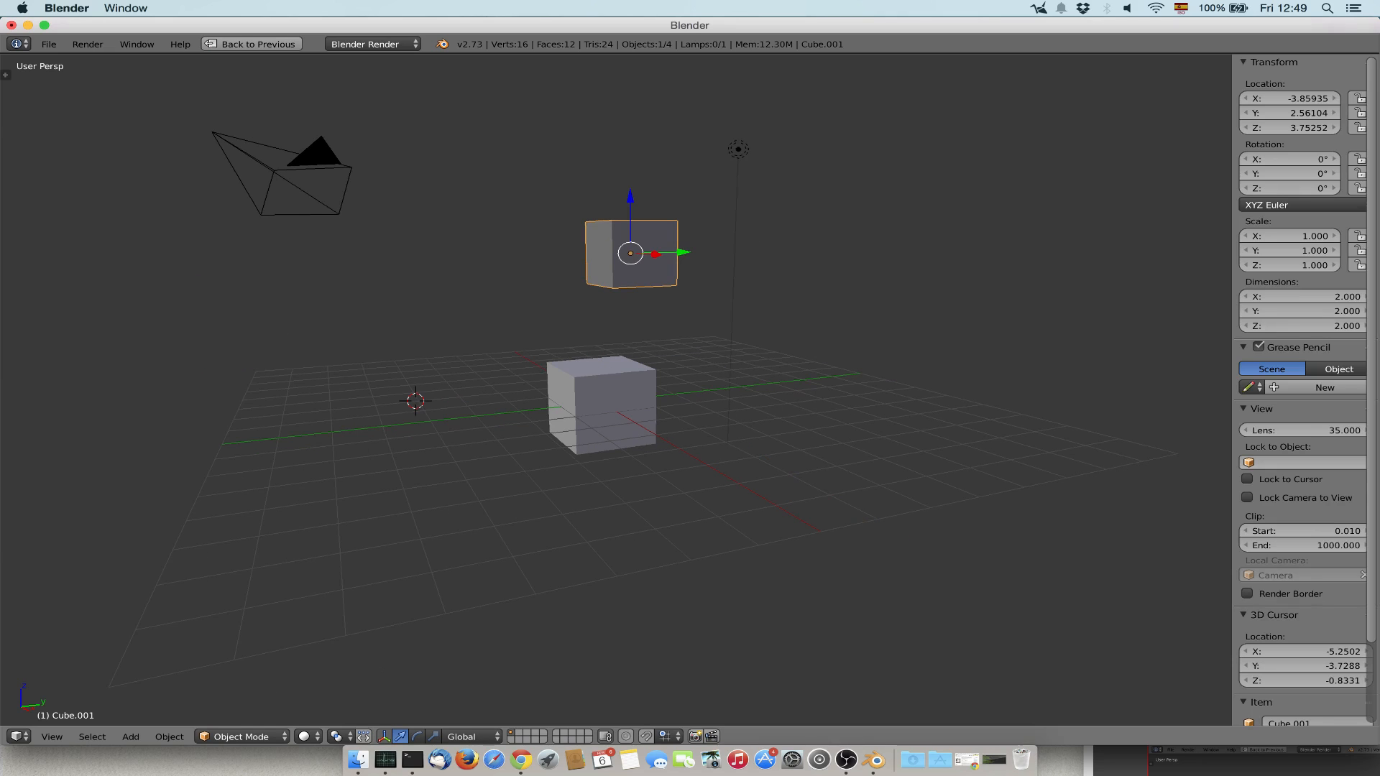
left_click_drag(1233, 268, 1148, 267)
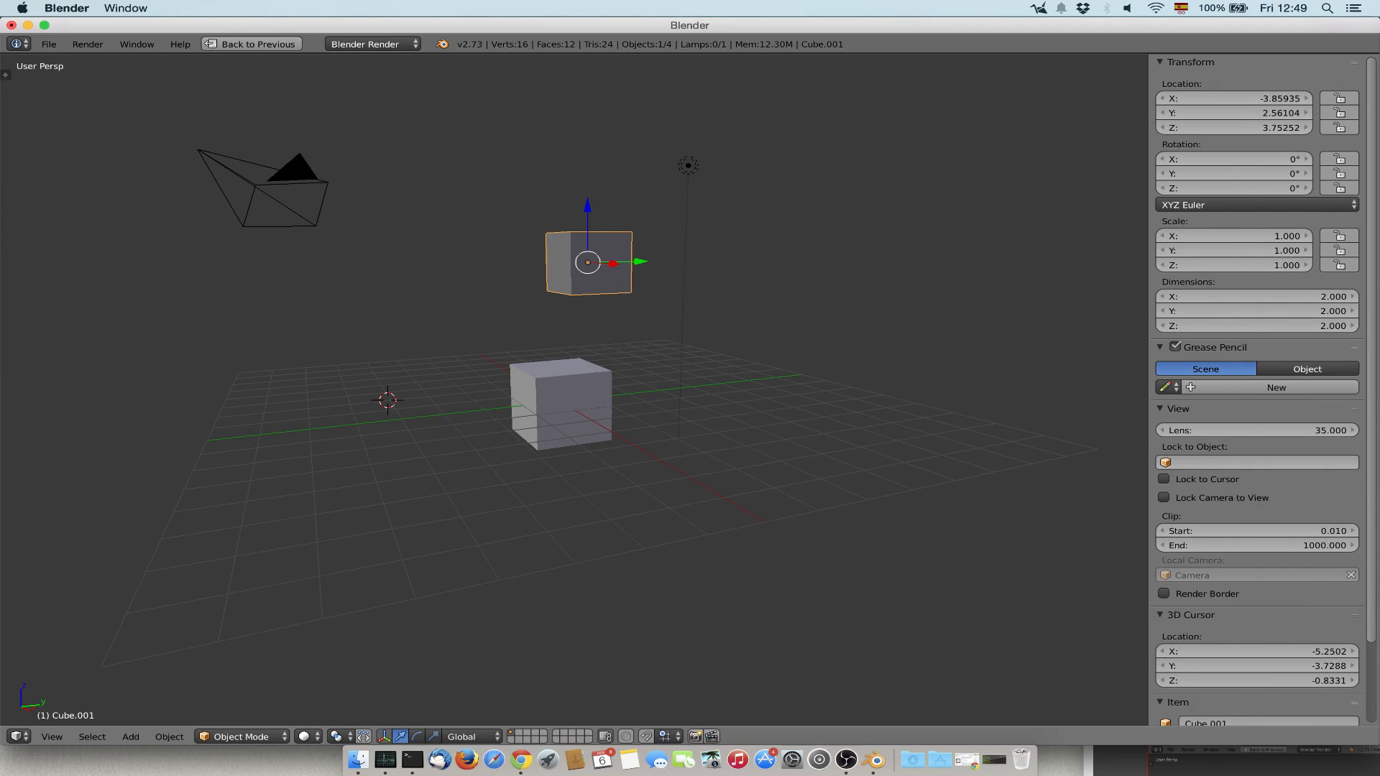
right_click(561, 404)
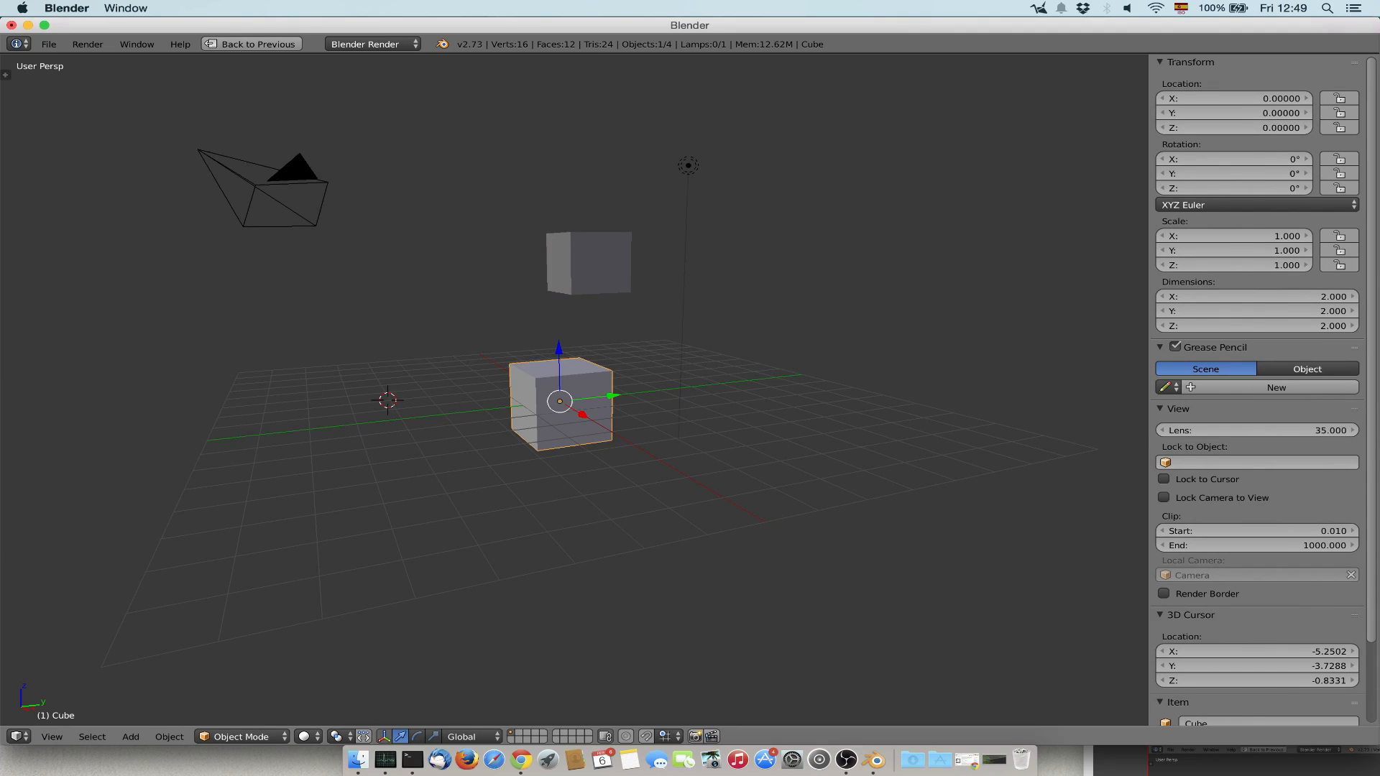
right_click(588, 263)
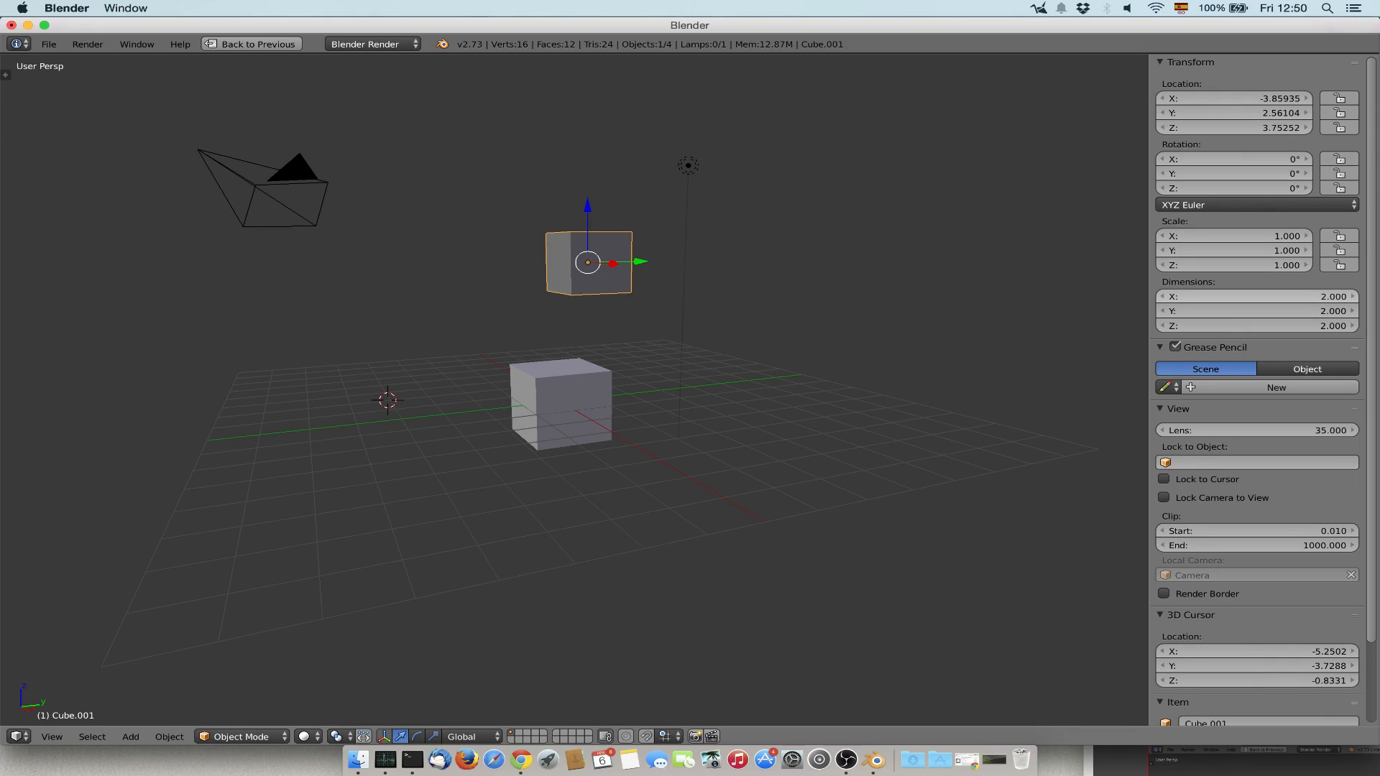
Set the upper cube's X dimension to 10.
left_click(1256, 297)
type("10")
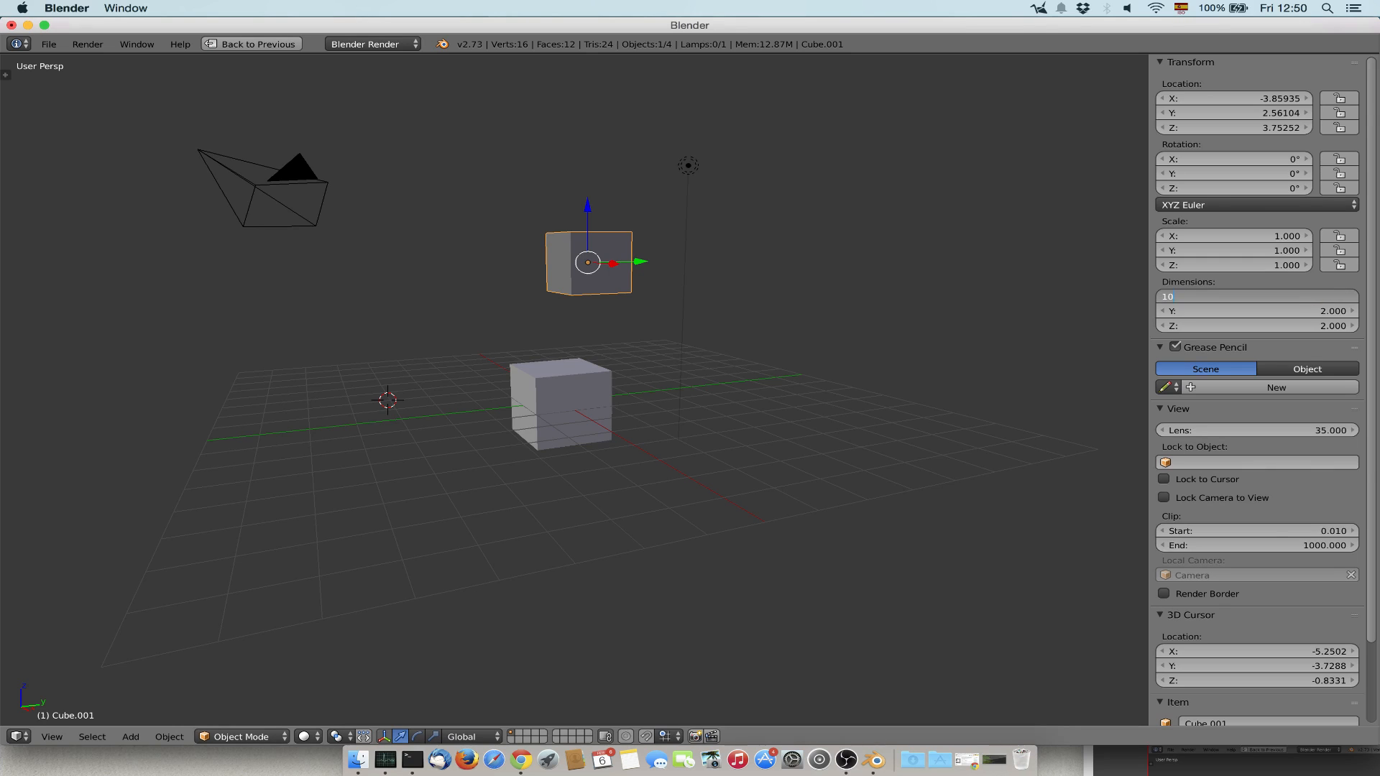
key("Return")
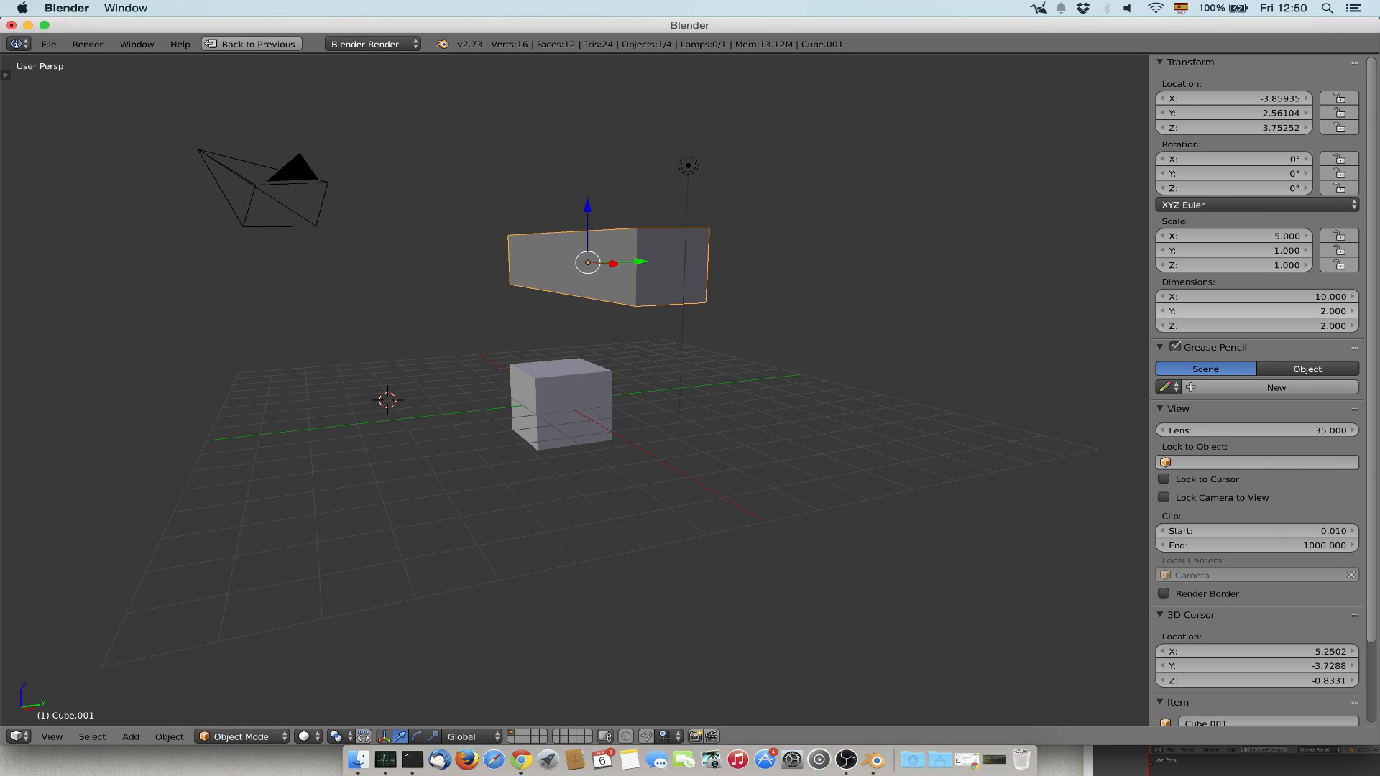
mouse_move(684, 333)
middle_mouse_down()
mouse_move(650, 356)
mouse_move(686, 345)
middle_mouse_up()
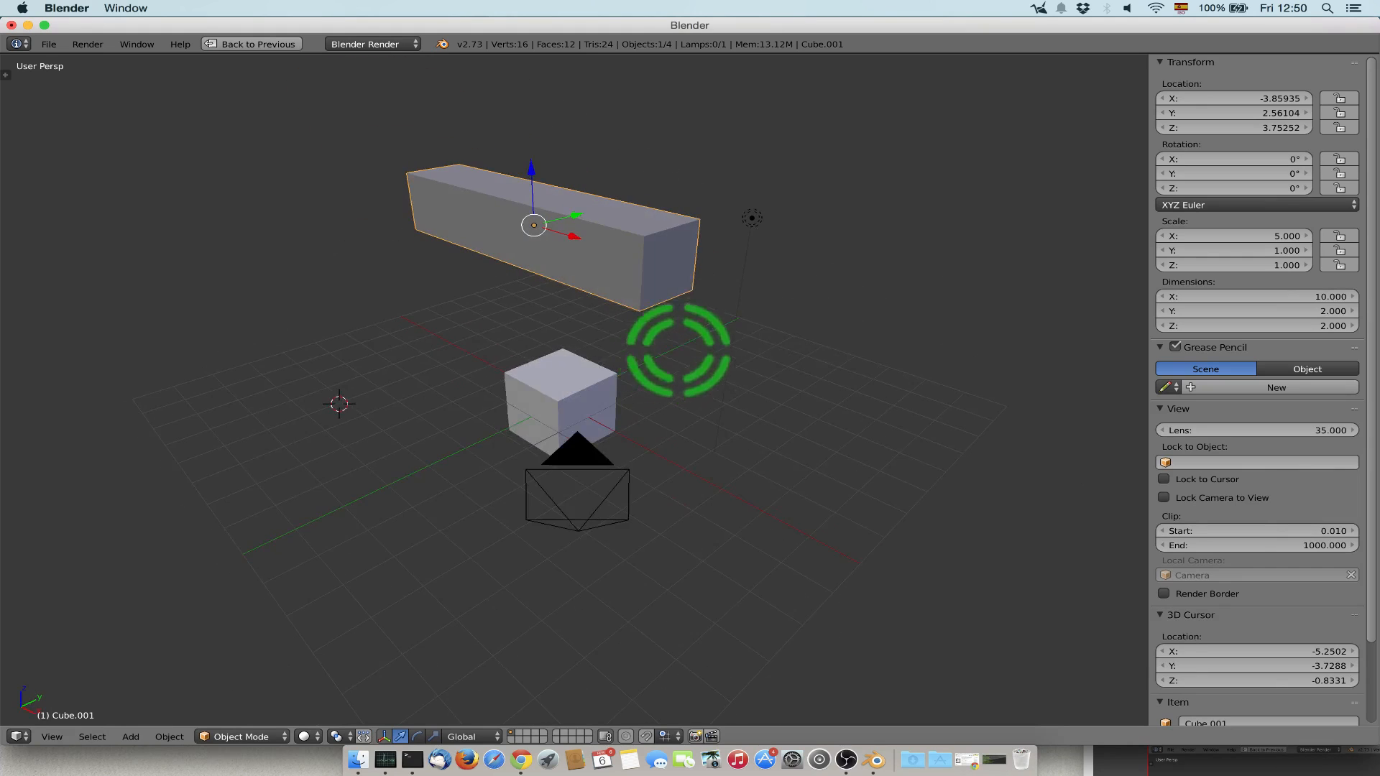
Place the 3D cursor at the scene origin by setting its X, Y and Z location to 0.
scroll(1315, 424, "down", 3)
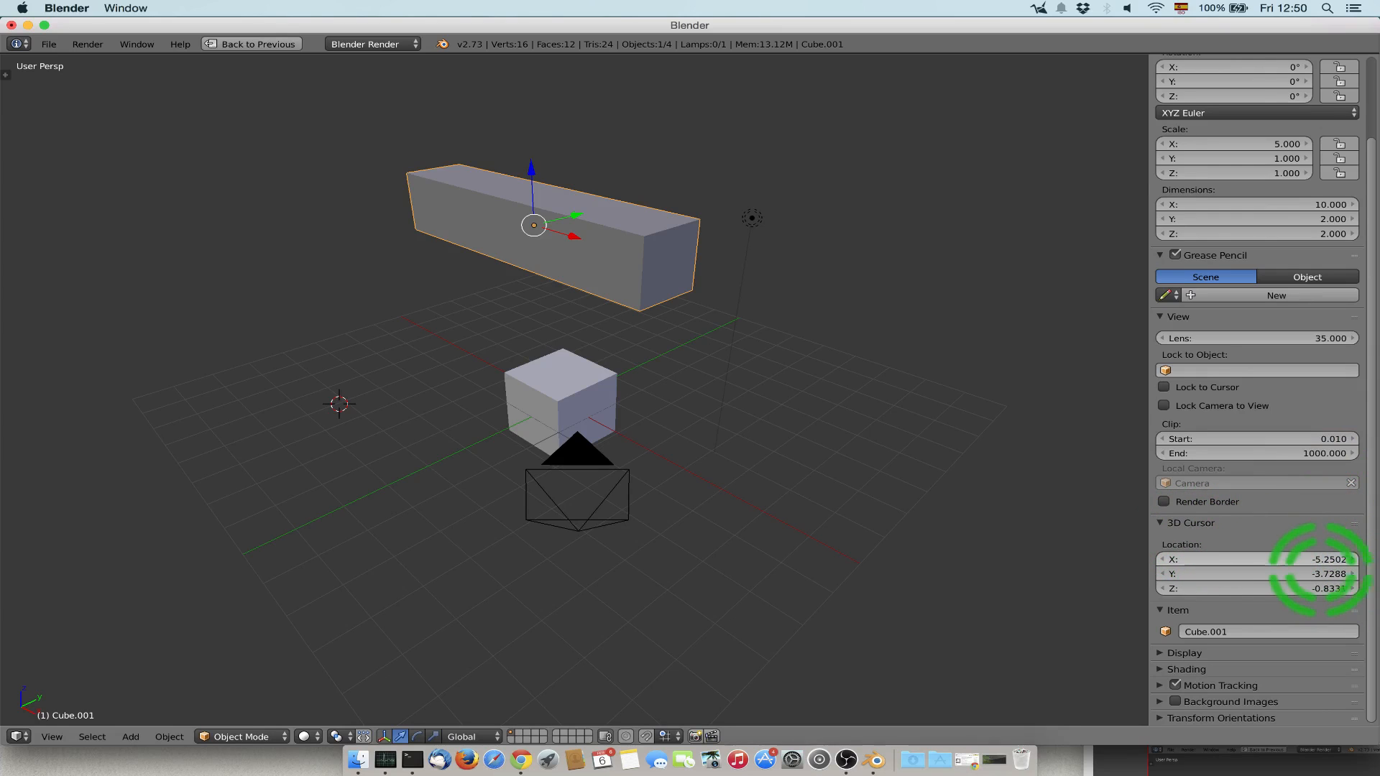
left_click(1309, 560)
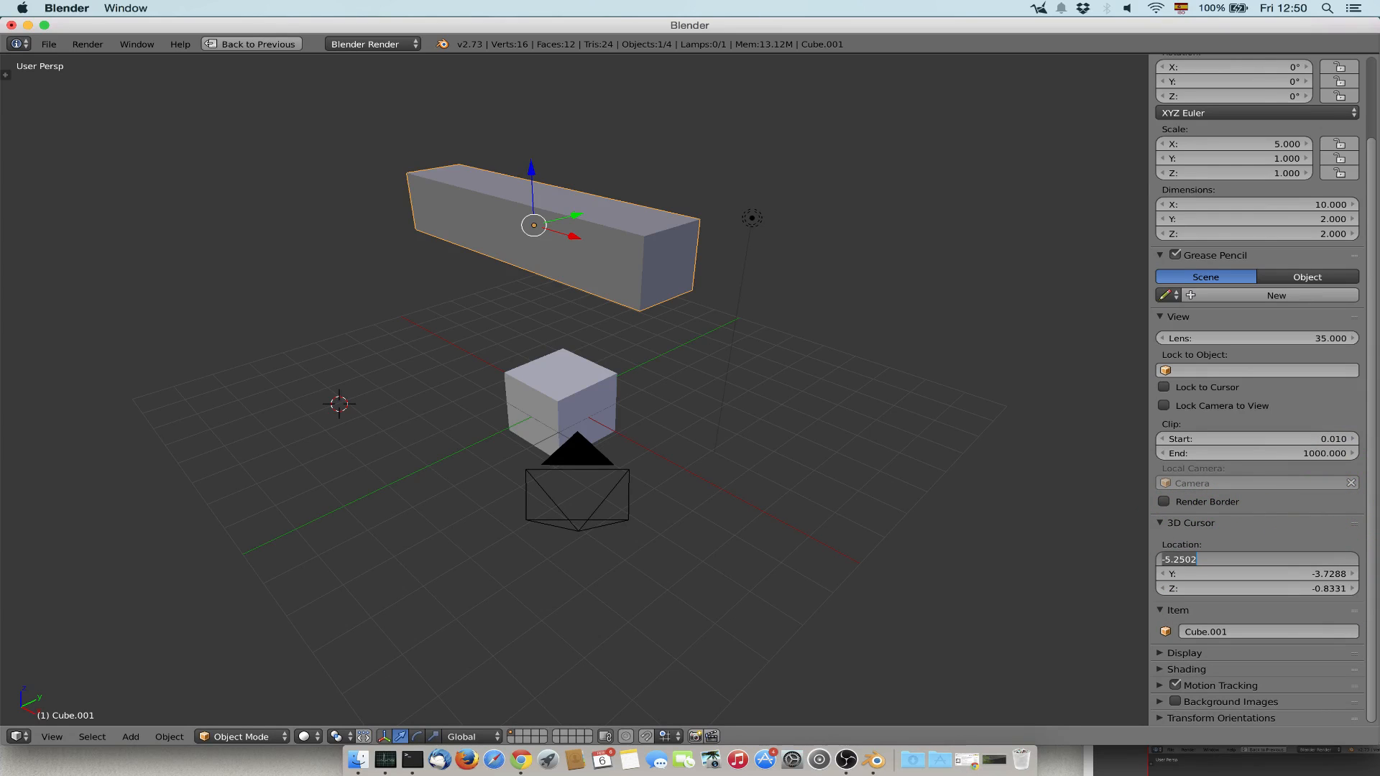
type("0")
key("Return")
left_click(1310, 560)
key("Tab")
type("0")
key("Return")
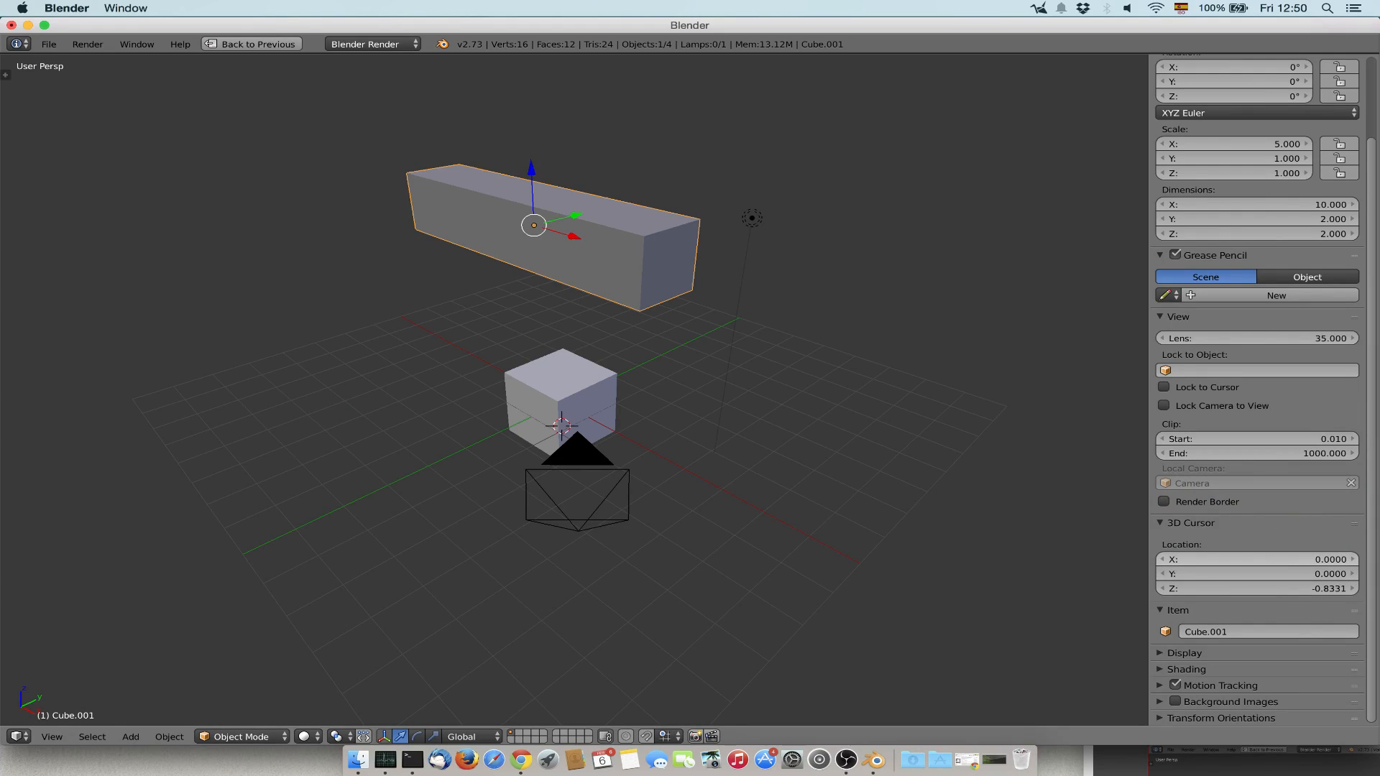
left_click(1309, 588)
type("0")
key("Return")
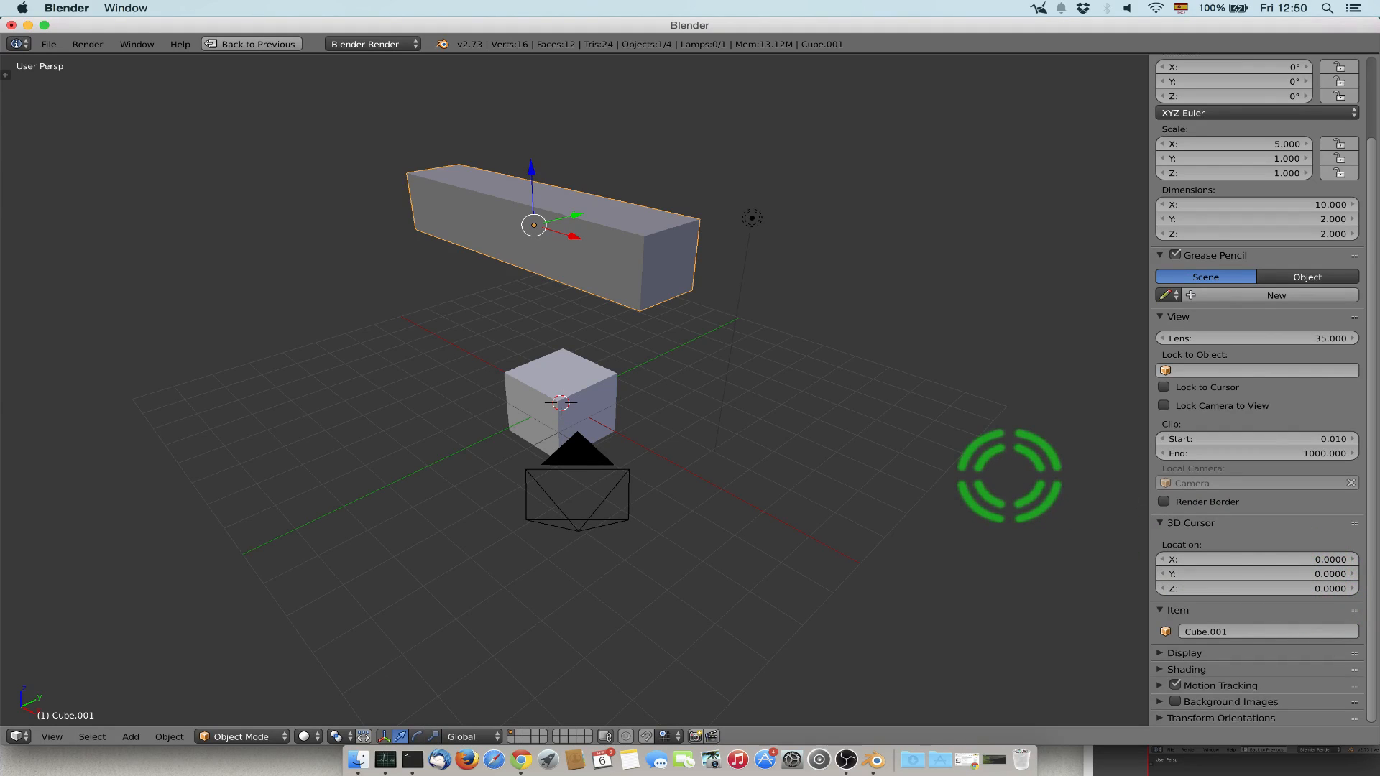
Restore the multi-view layout, set the scene units to Metric, and maximize the perspective view again.
key("shift+space")
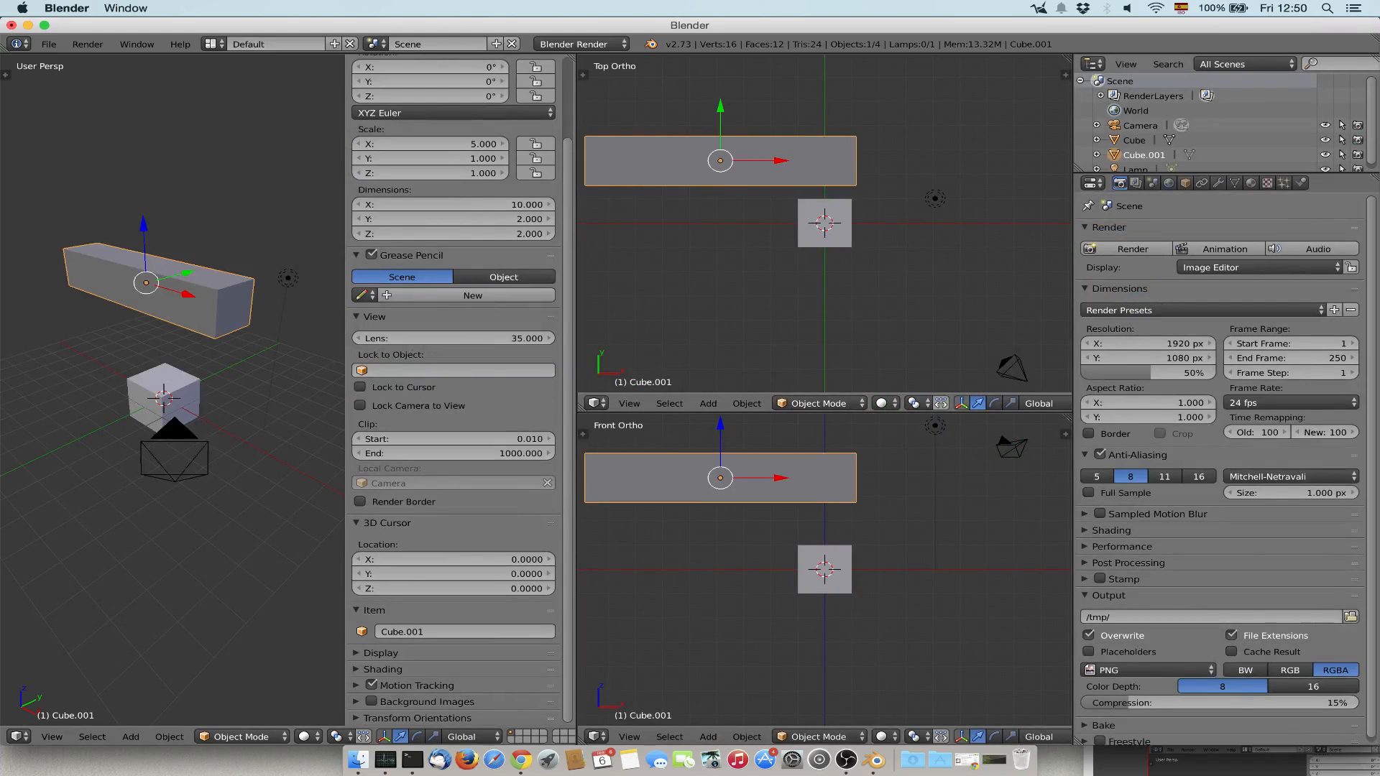
left_click(1153, 183)
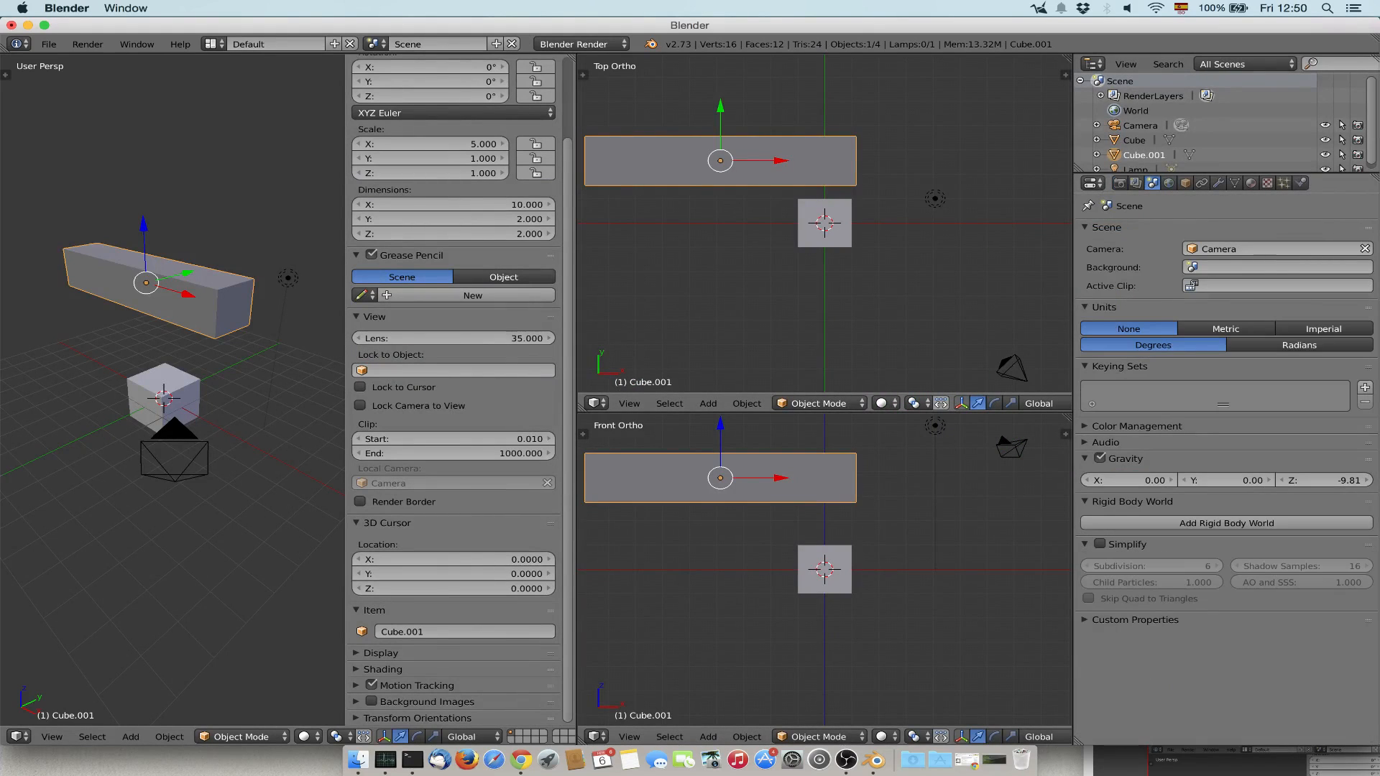
left_click(1227, 329)
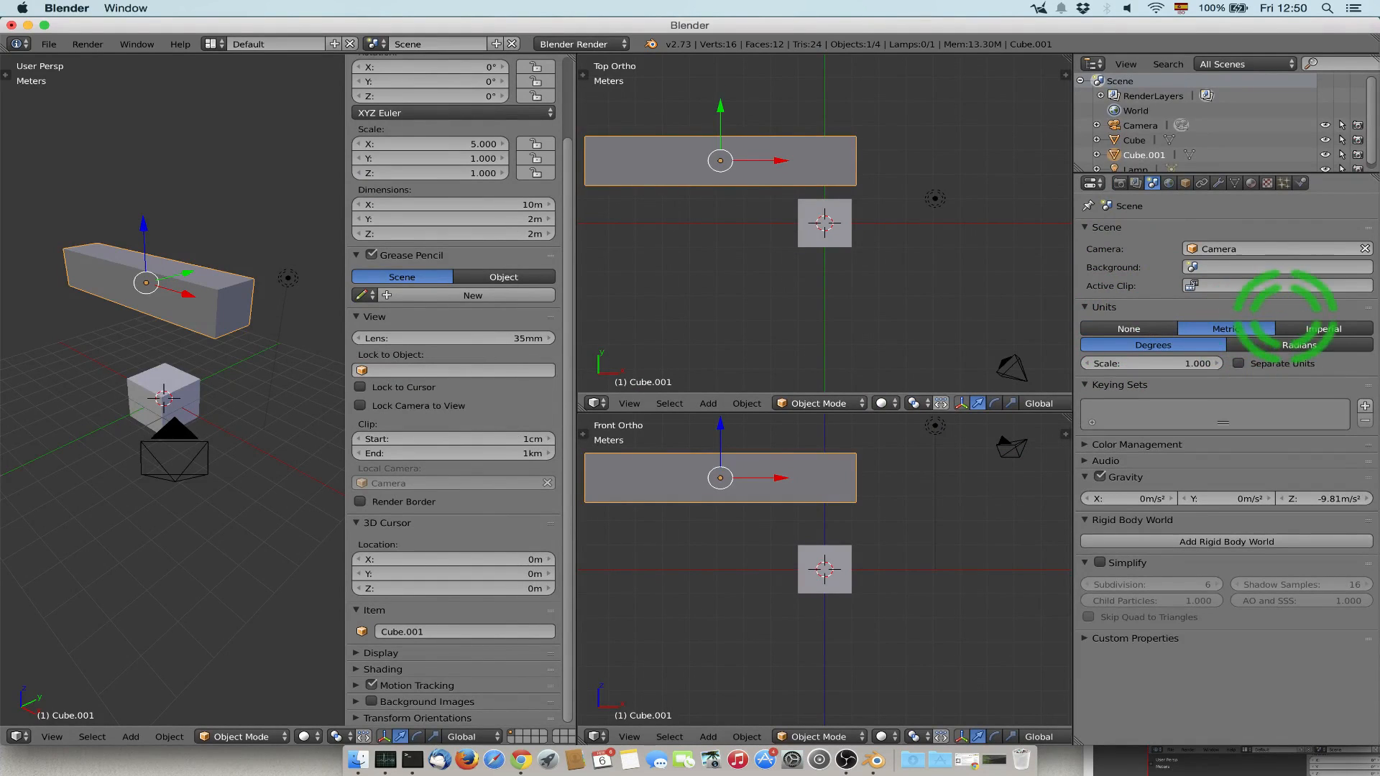
key("ctrl+Up")
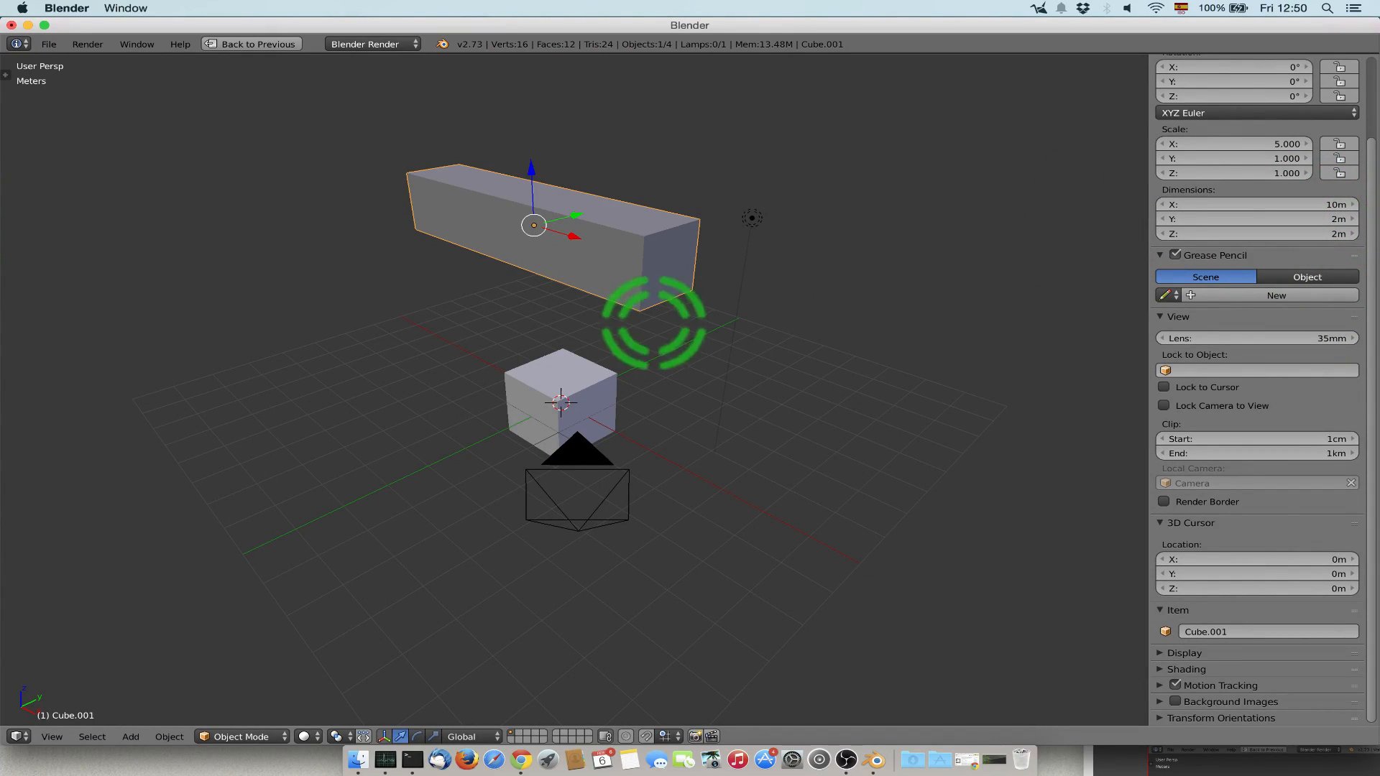
Clear the selection and examine the operations available for objects, including the quick effects.
key("a")
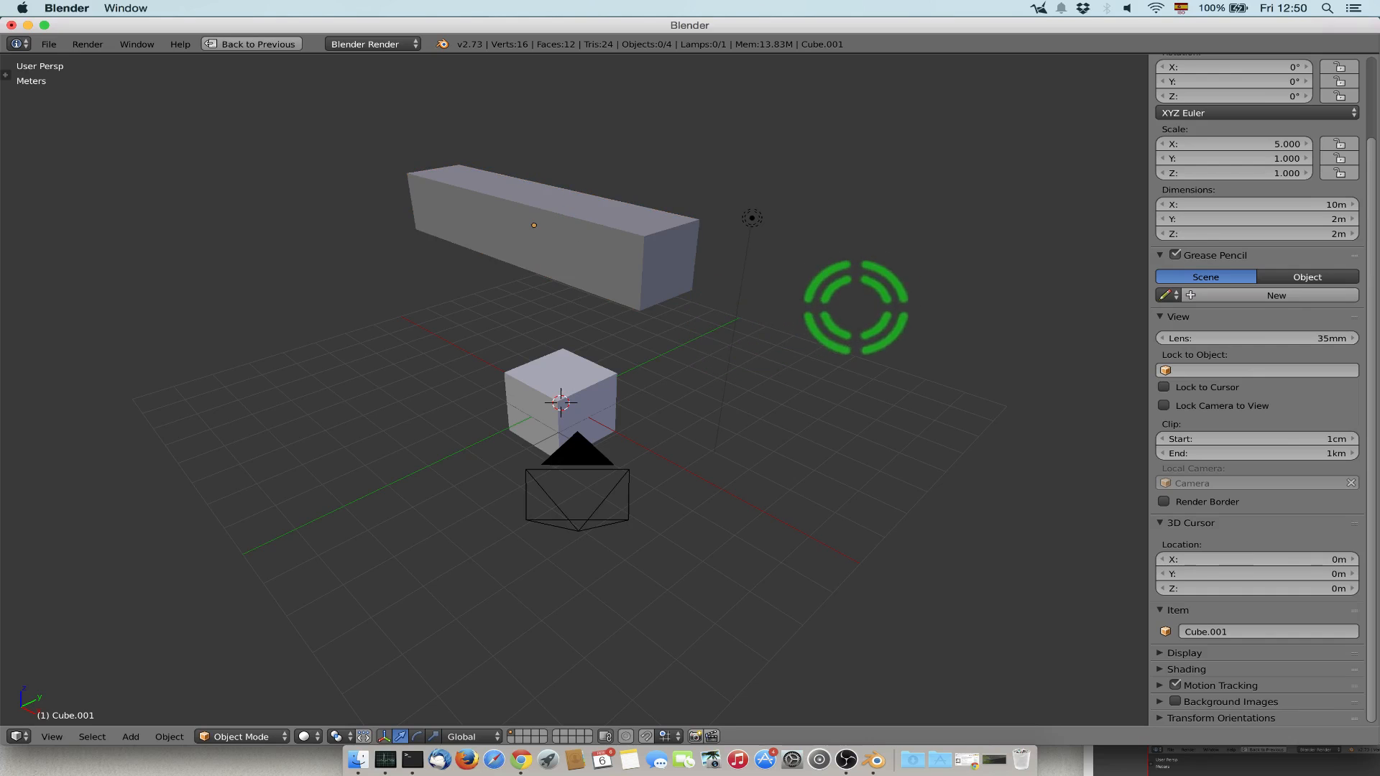
middle_click_drag(855, 309, 783, 347)
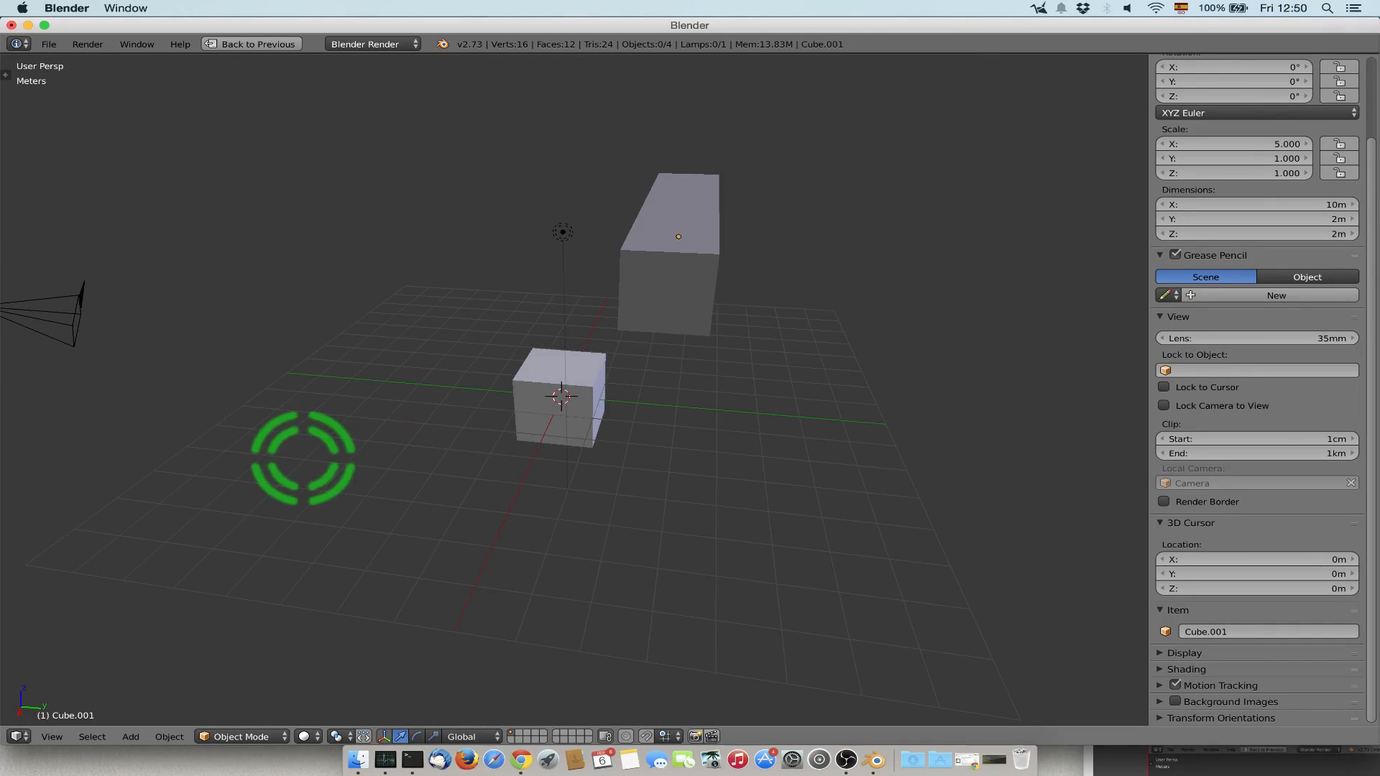
left_click(170, 736)
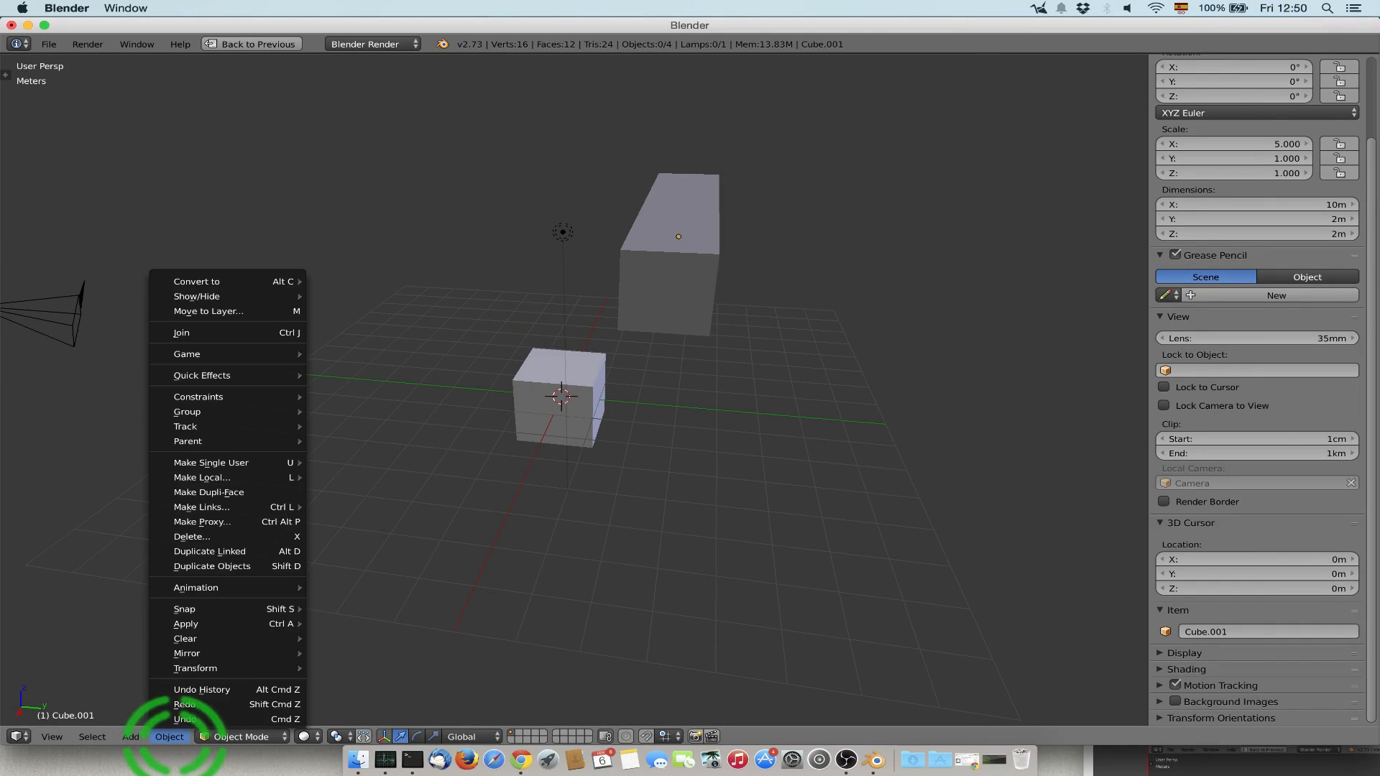
mouse_move(216, 375)
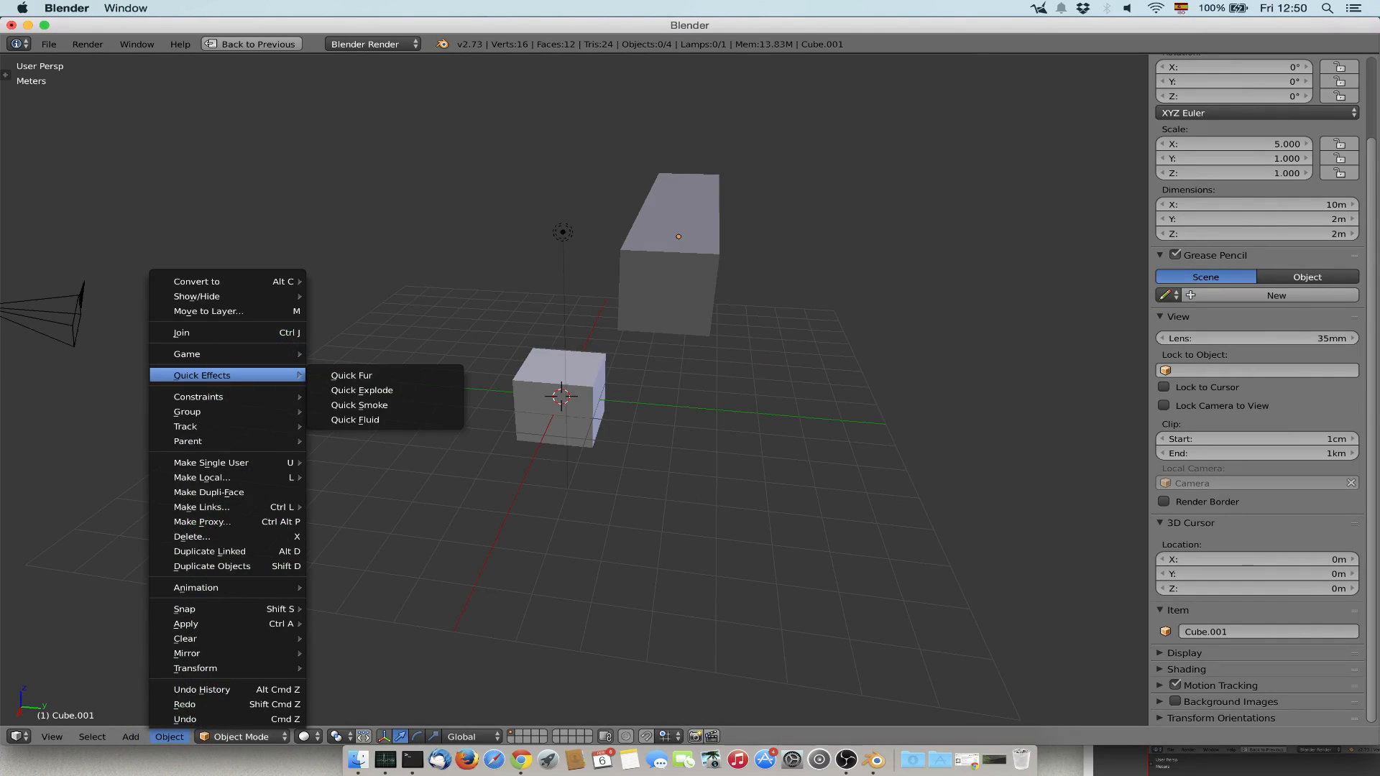
middle_click_drag(503, 431, 658, 435)
Switch the original cube into Edit Mode and back to Object Mode, hiding the properties sidebar.
right_click(564, 410)
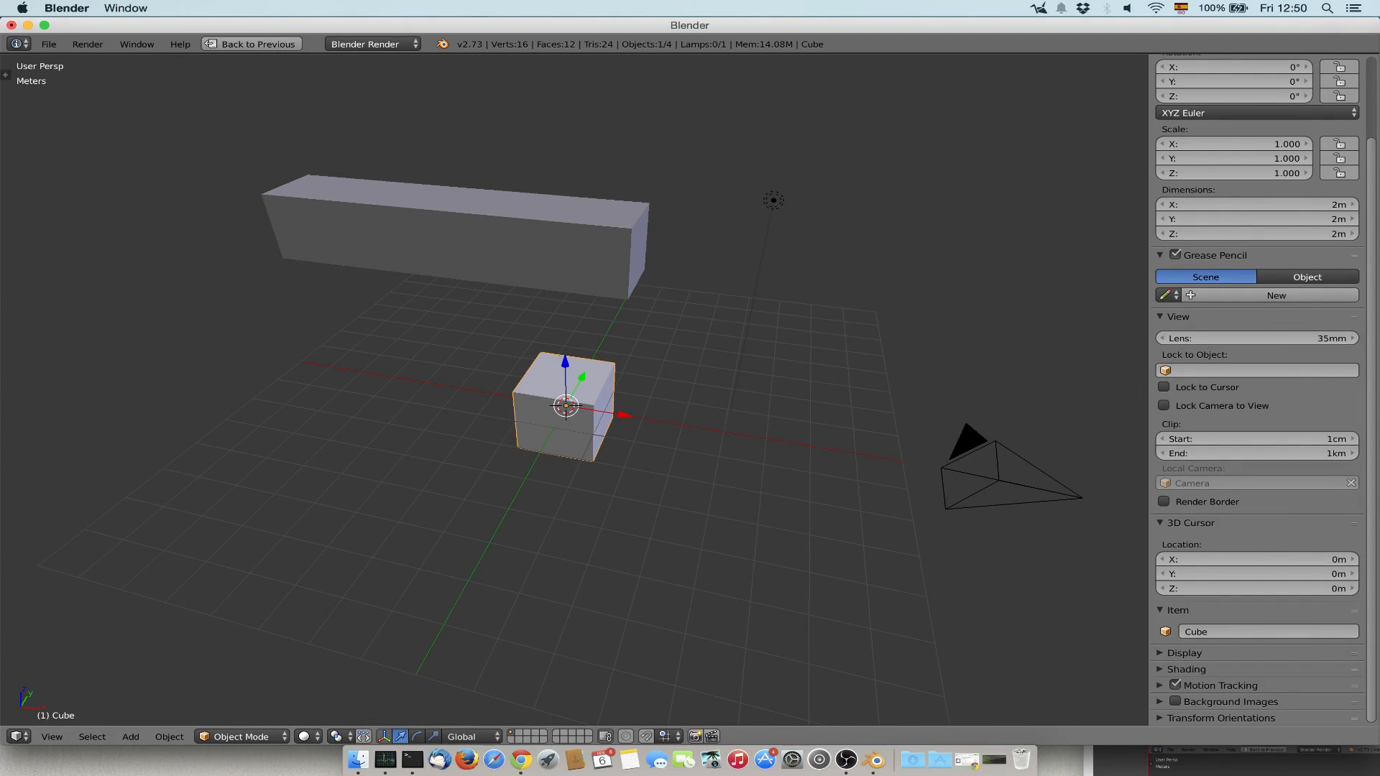
left_click(240, 736)
left_click(241, 736)
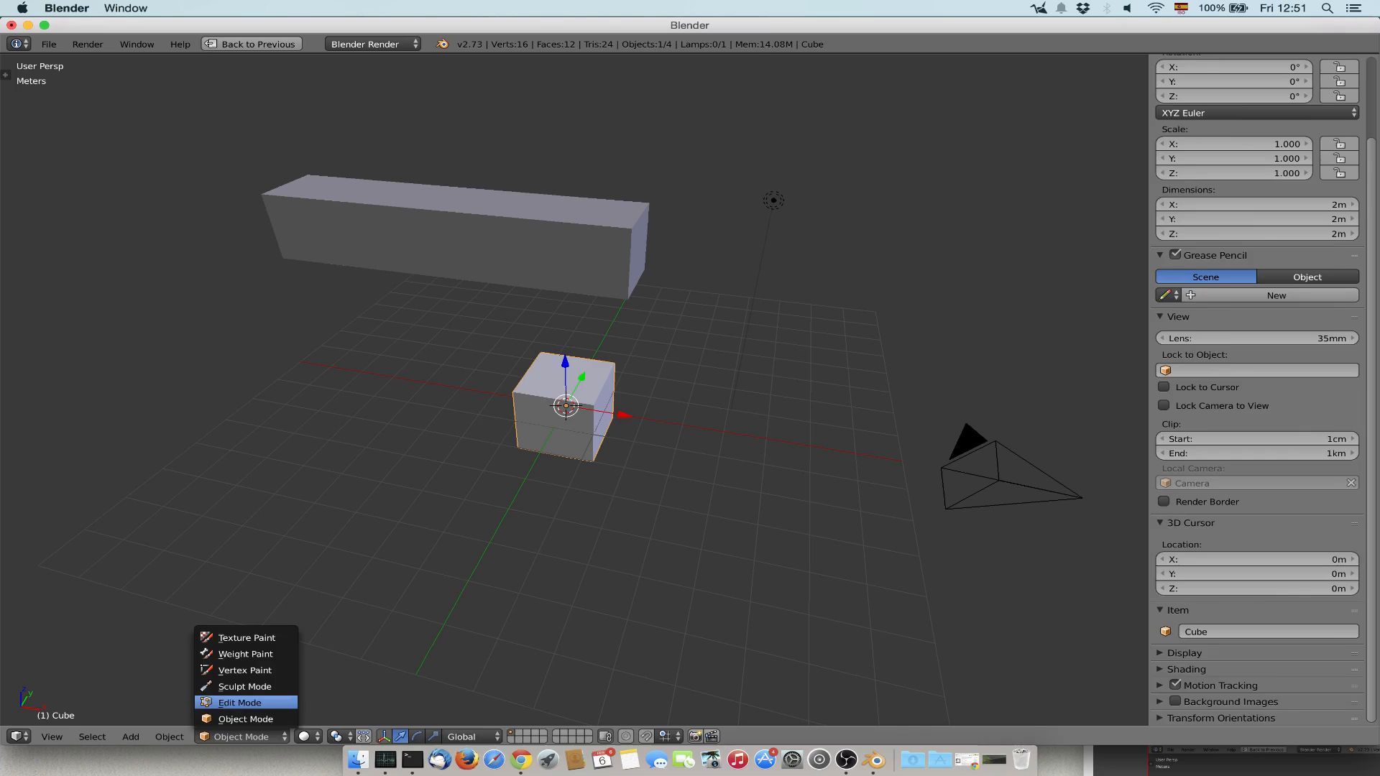
left_click(244, 702)
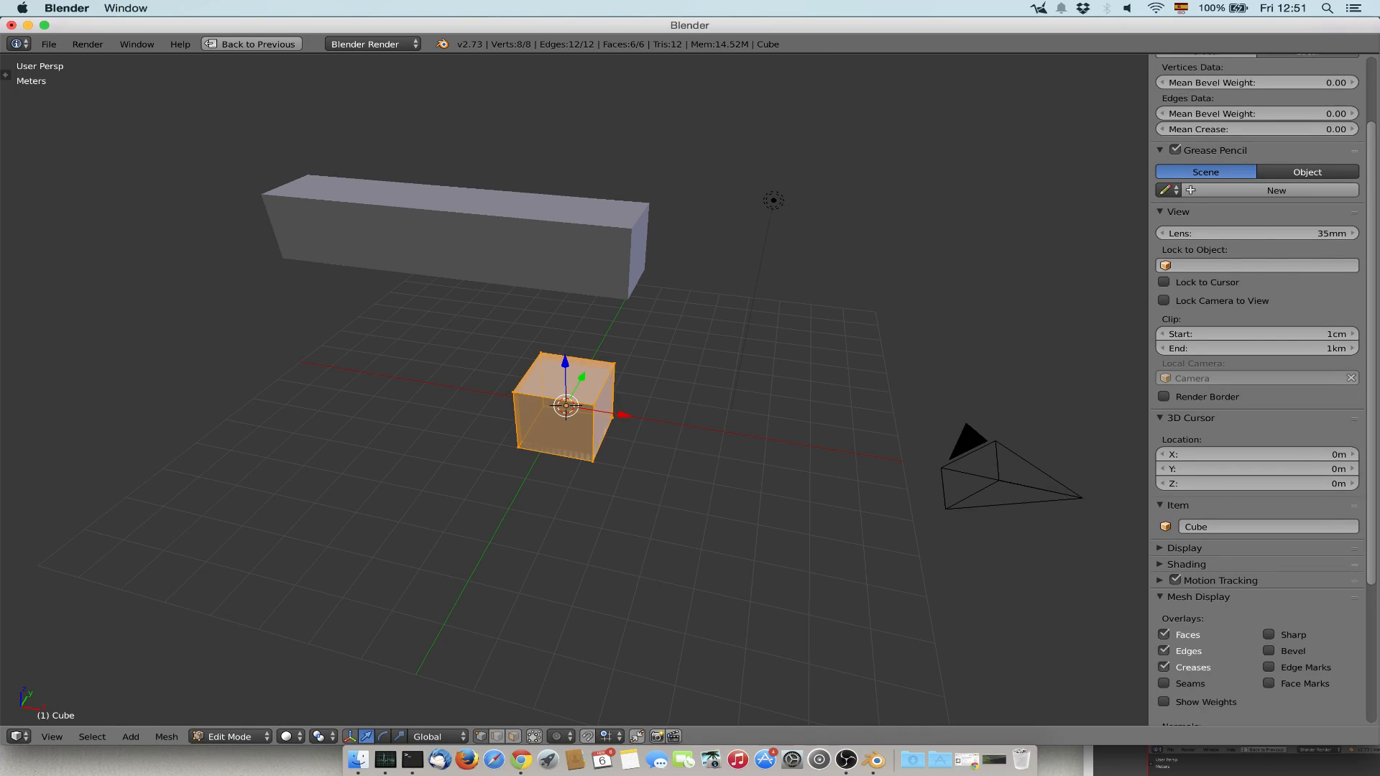
key("n")
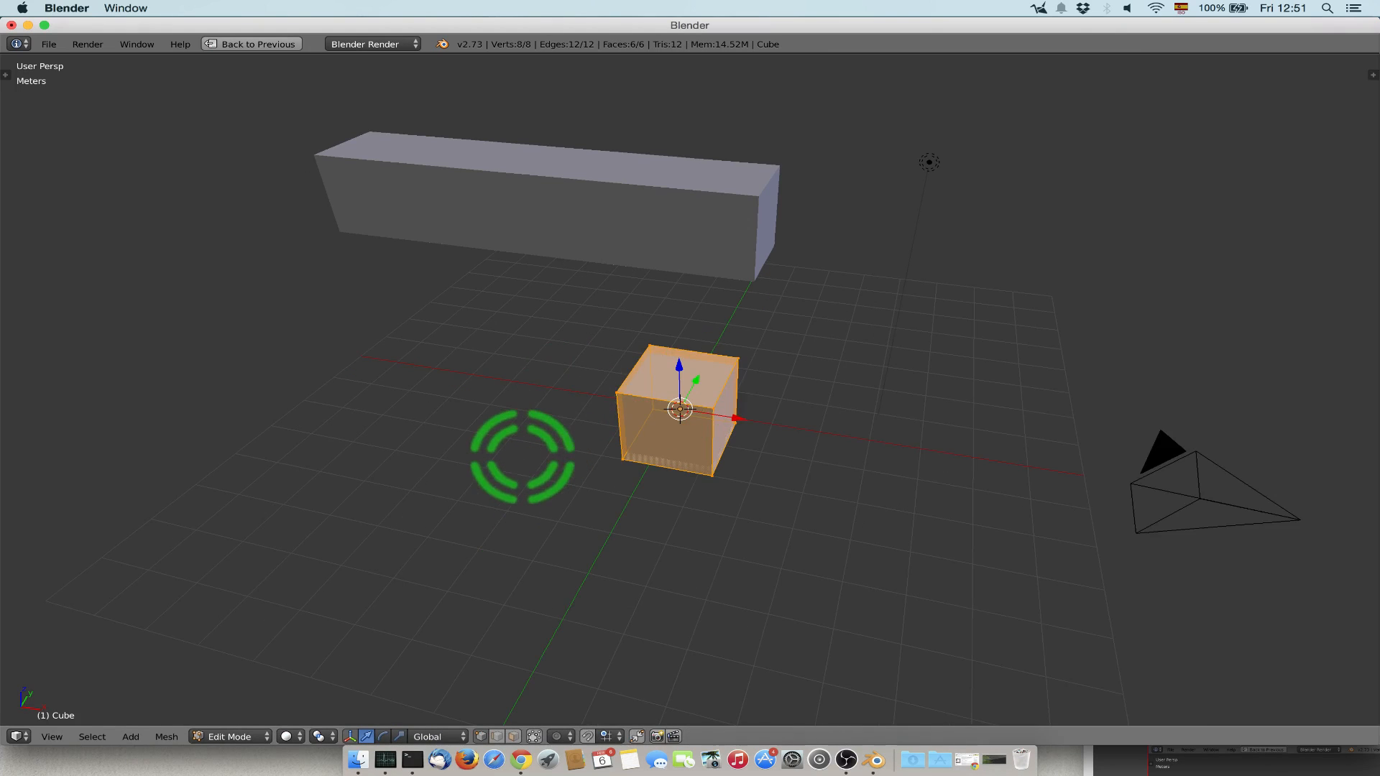
key("Tab")
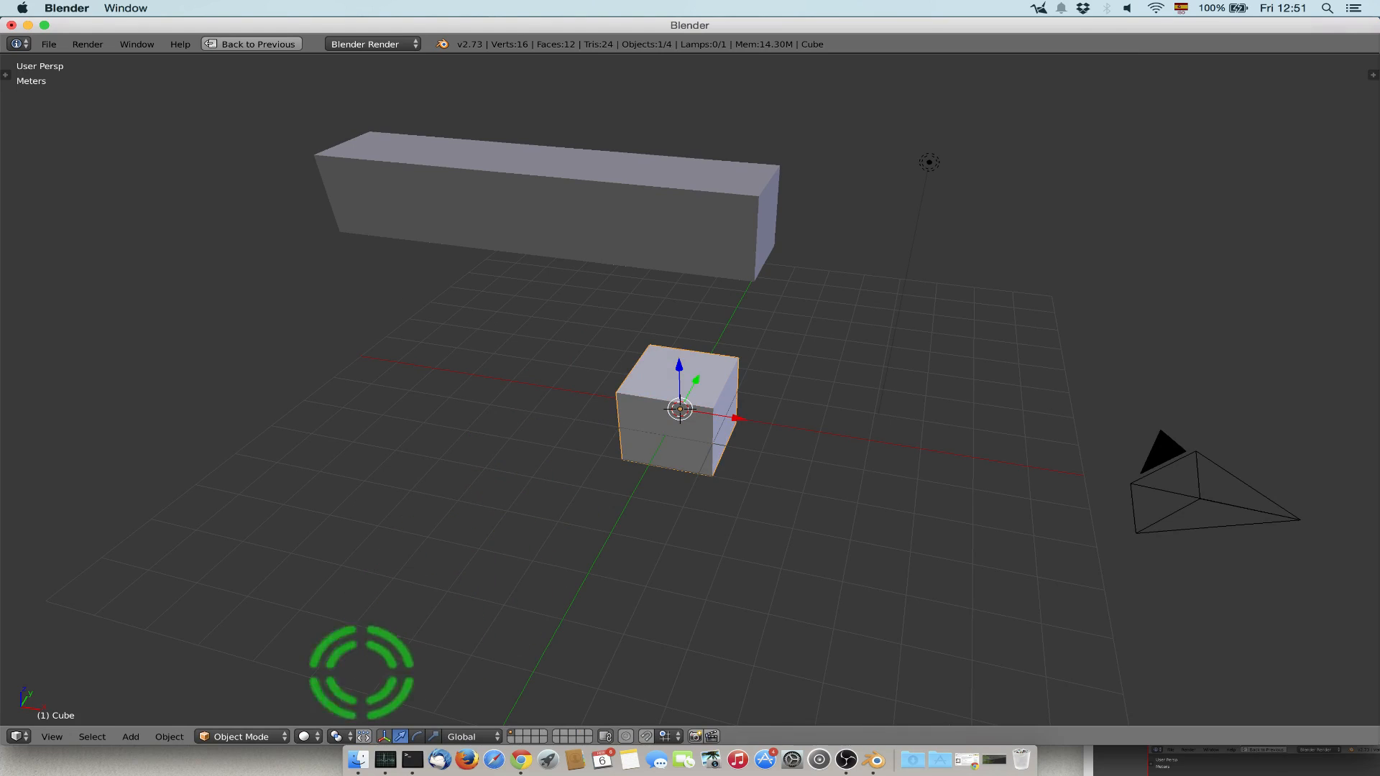
Change the viewport shading to Wireframe and the render engine to Cycles Render.
left_click(307, 737)
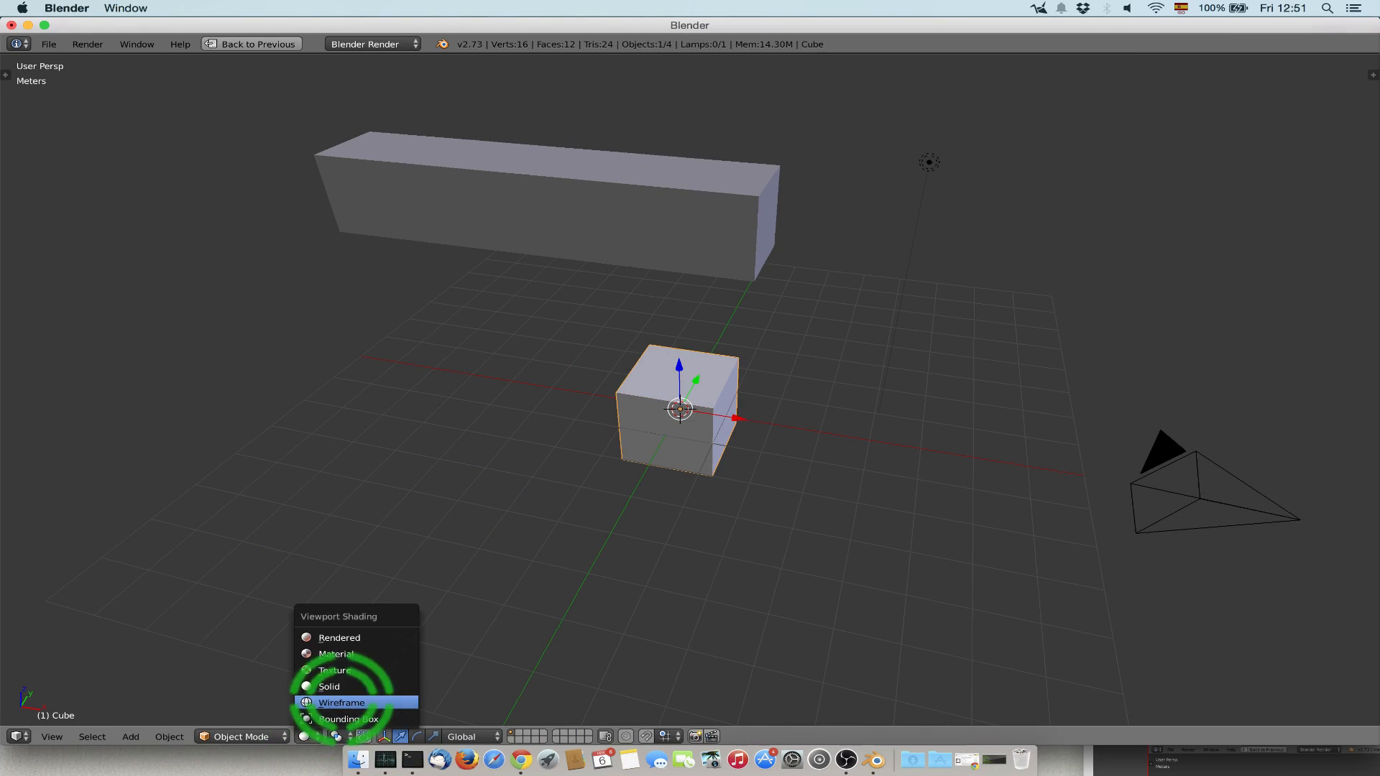
left_click(329, 697)
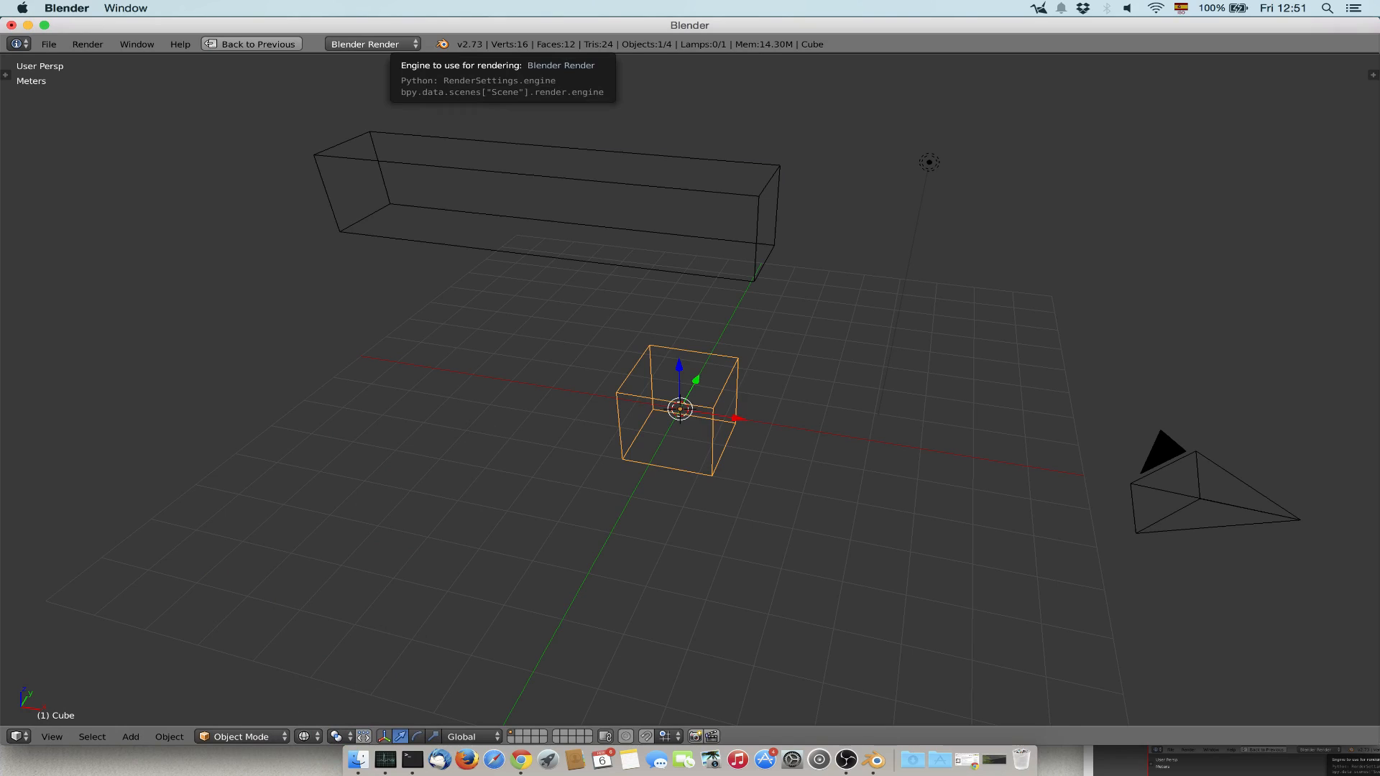
left_click(372, 44)
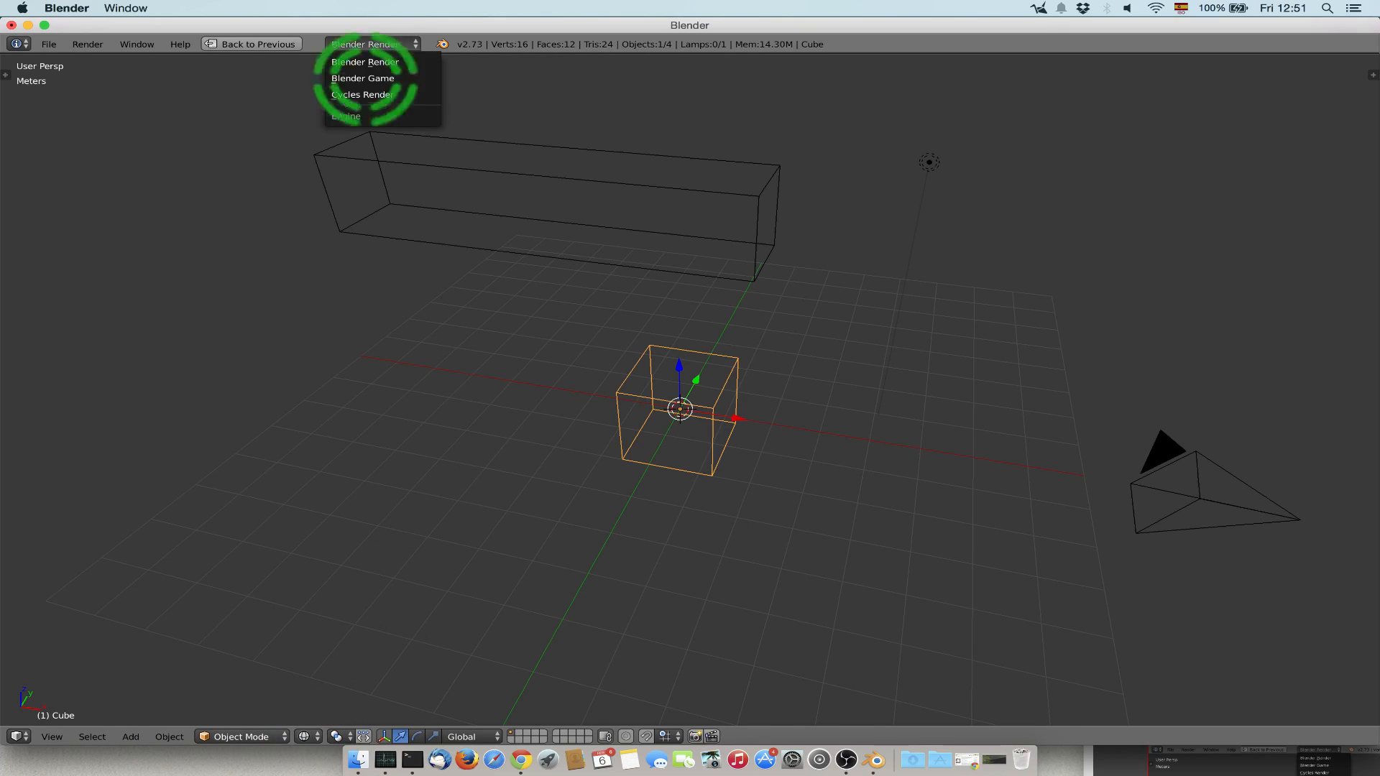
left_click(376, 96)
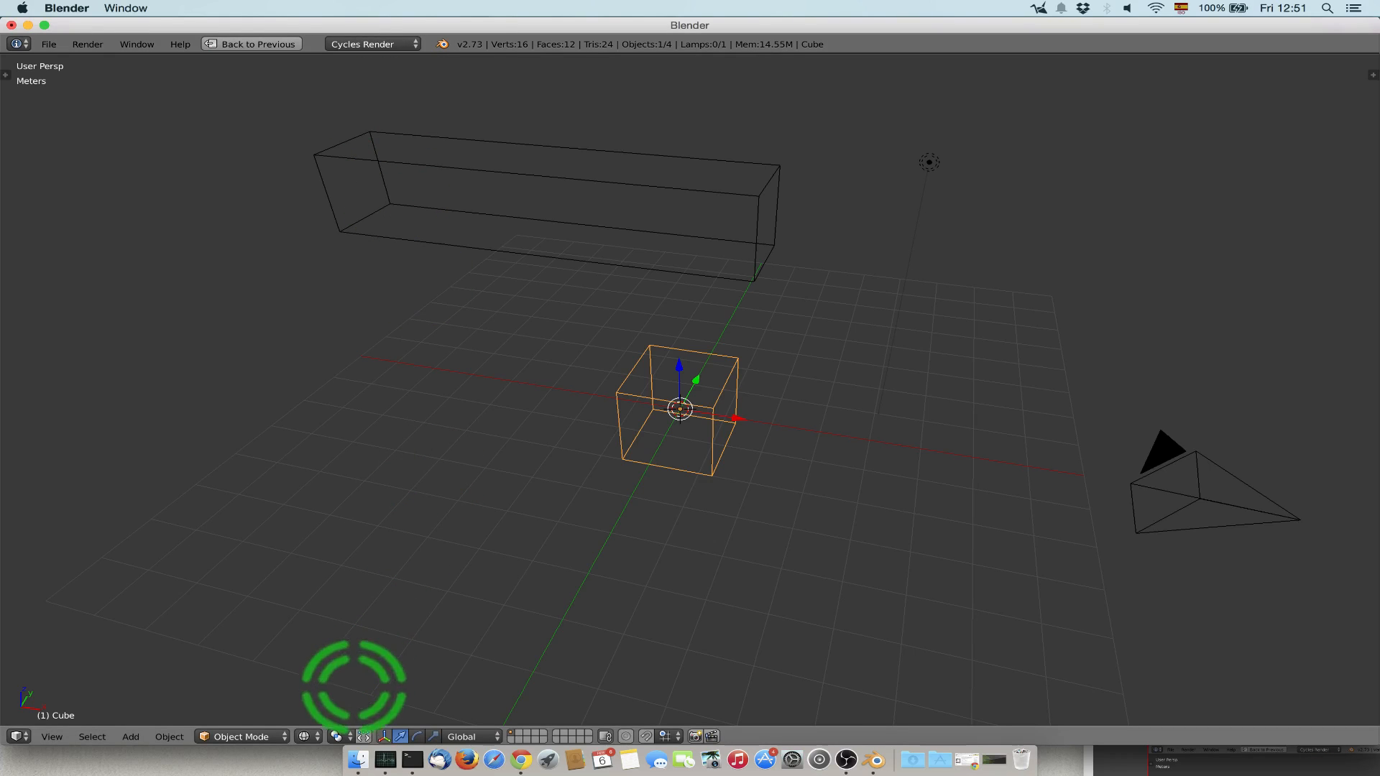
Preview the viewport in Rendered shading, clear the selection, and set the shading to Solid.
left_click(307, 736)
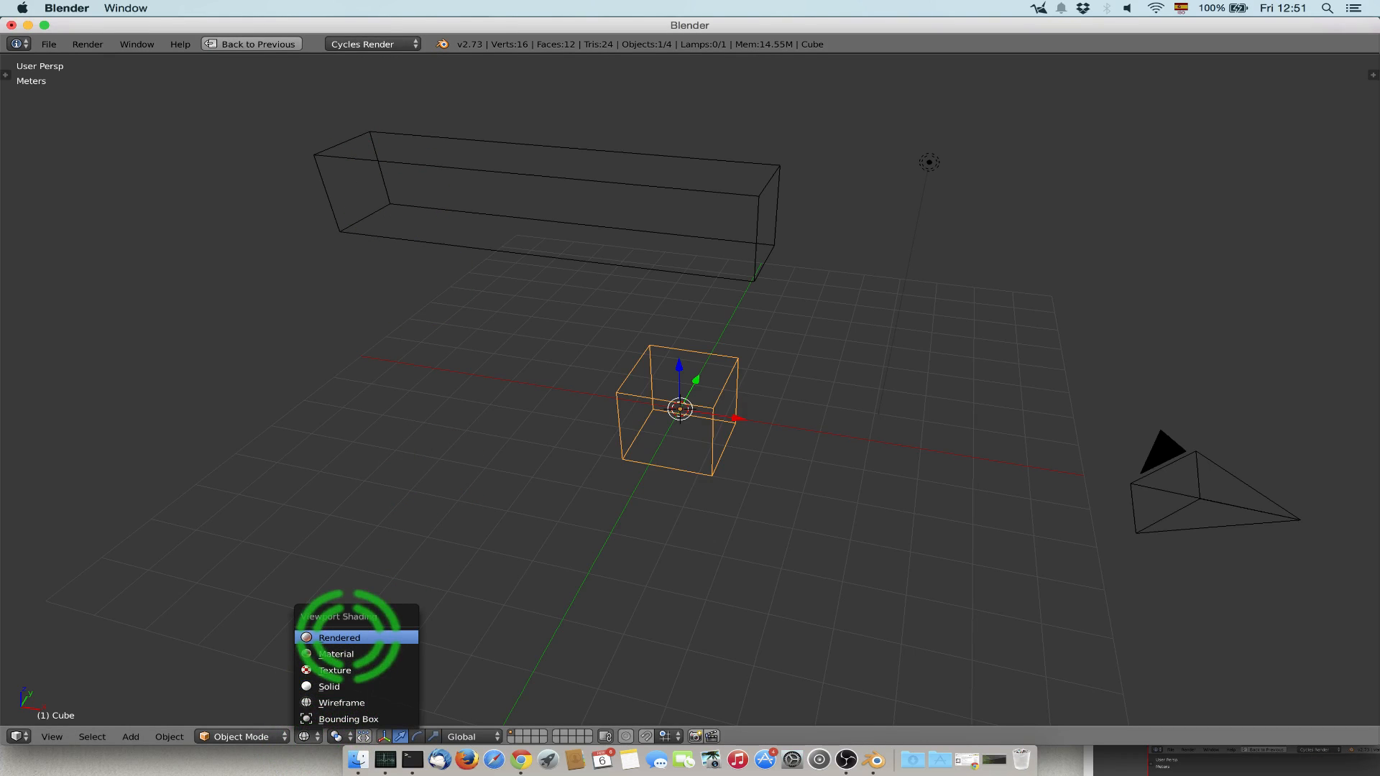
left_click(349, 637)
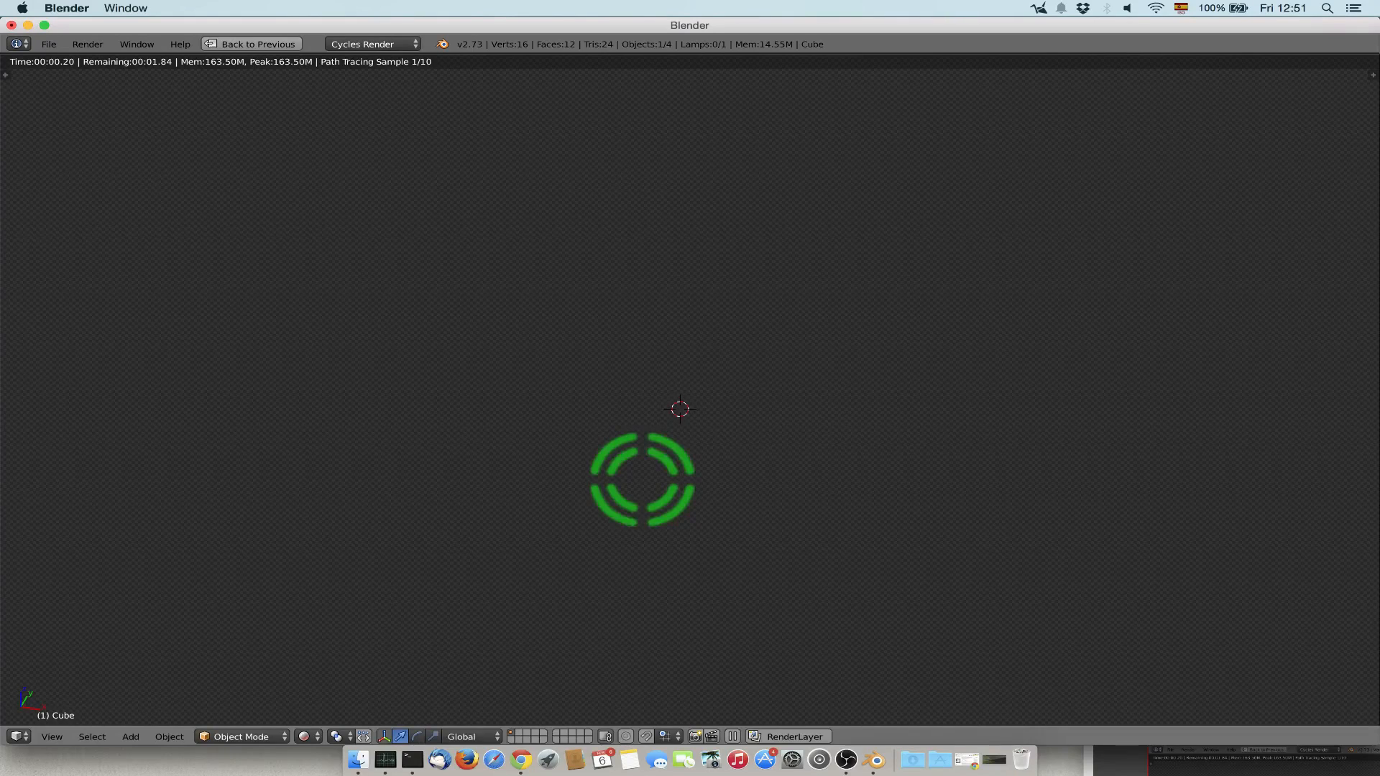
key("shift+z")
key("a")
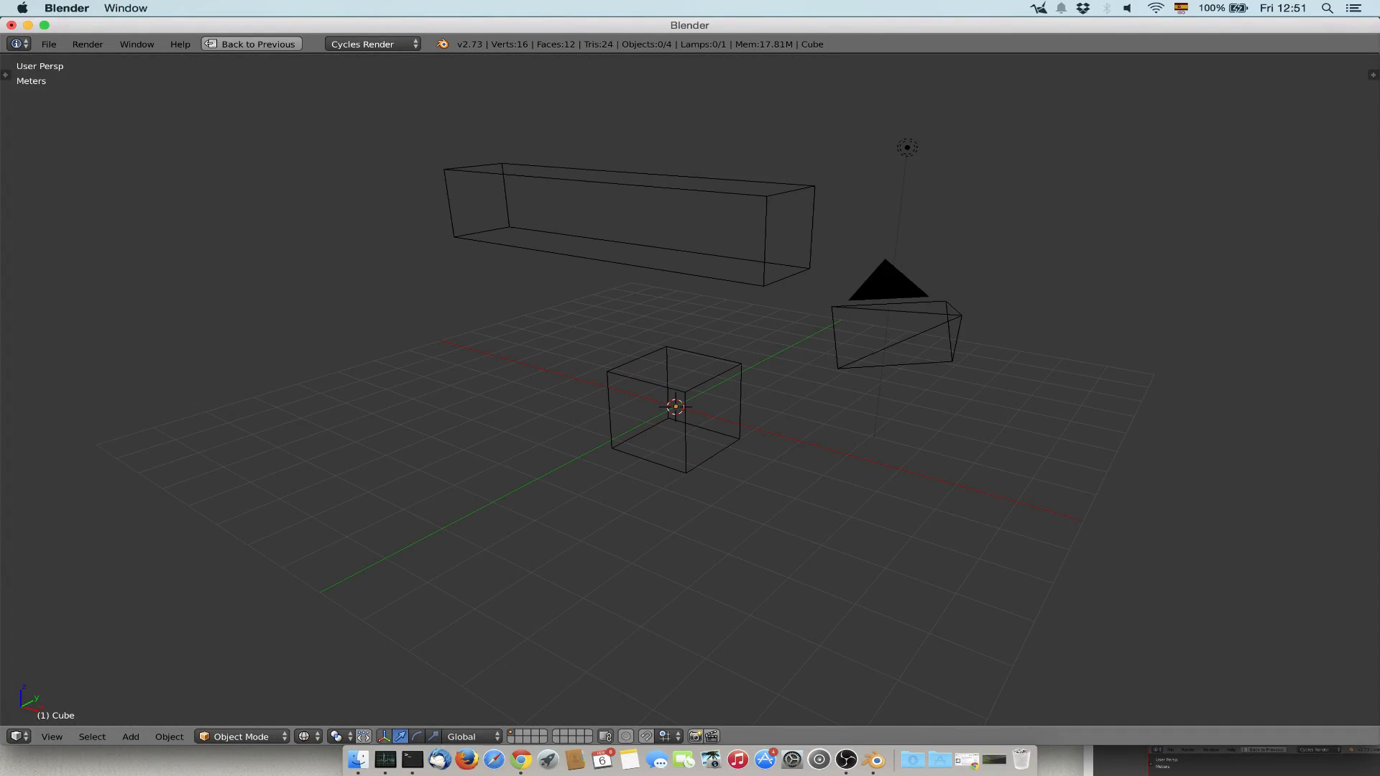
left_click(308, 735)
left_click(330, 686)
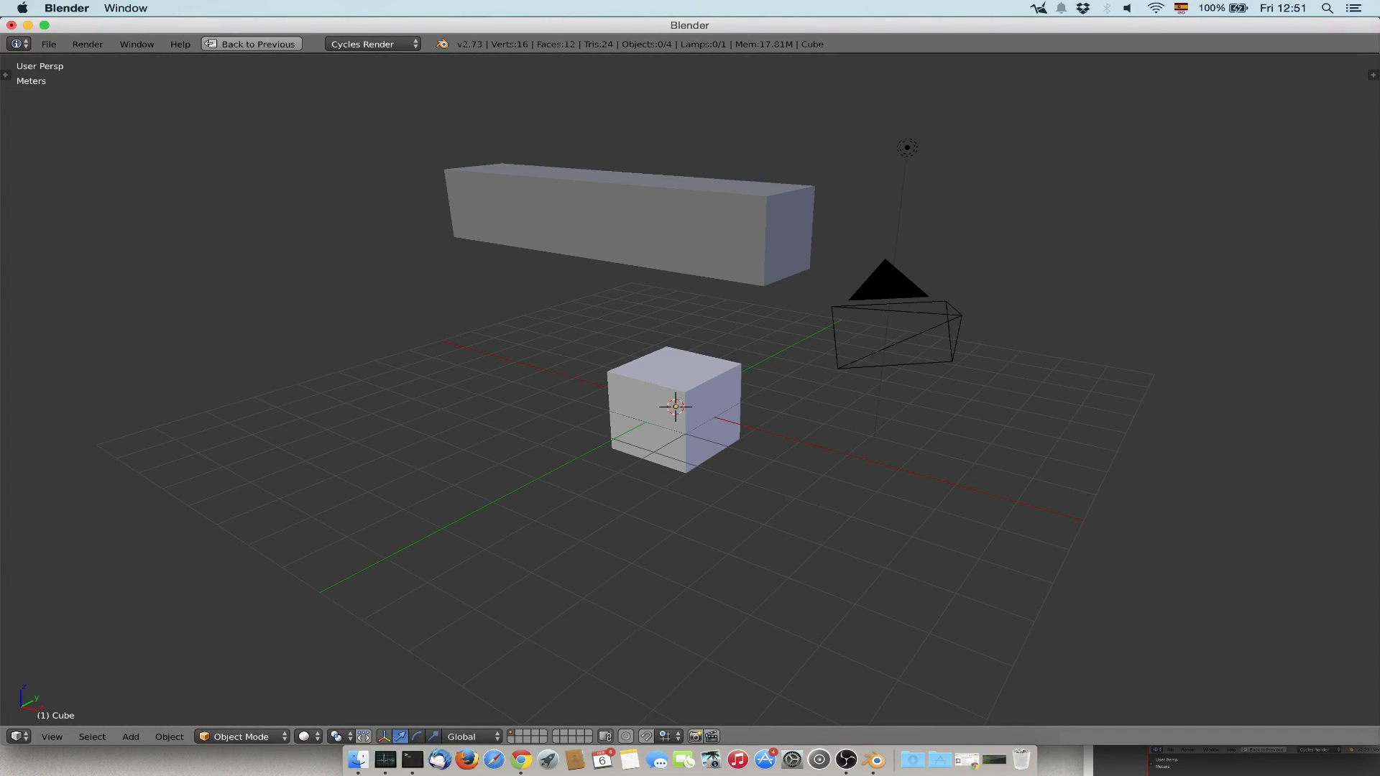
Move the original cube up along Z and along X with the translate manipulator, and undo both moves.
right_click(675, 407)
left_click(674, 357)
left_click_drag(674, 357, 673, 272)
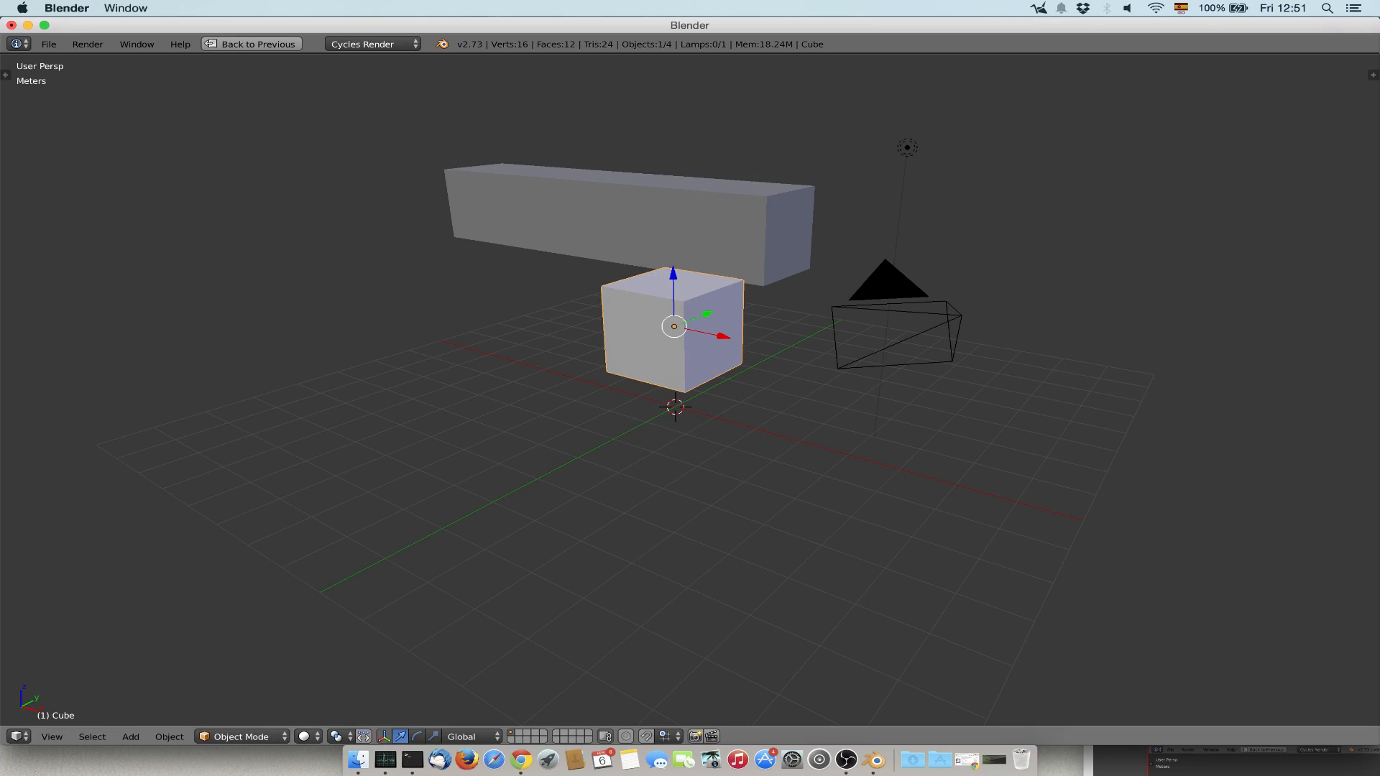
left_click_drag(724, 336, 905, 376)
key("ctrl+z")
key("ctrl+z")
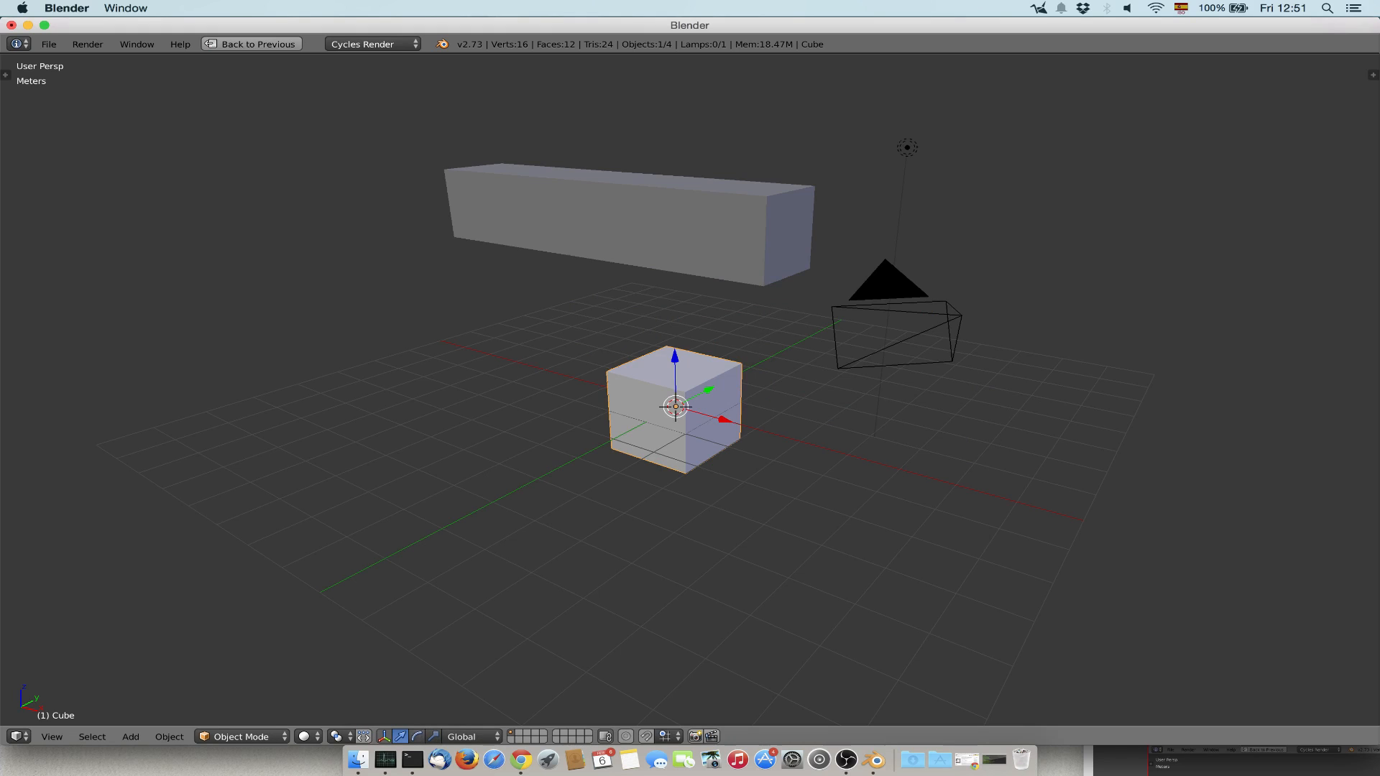
Try rotating the original cube with the rotate manipulator and scaling it along Z with the scale manipulator, and undo the changes.
left_click(416, 735)
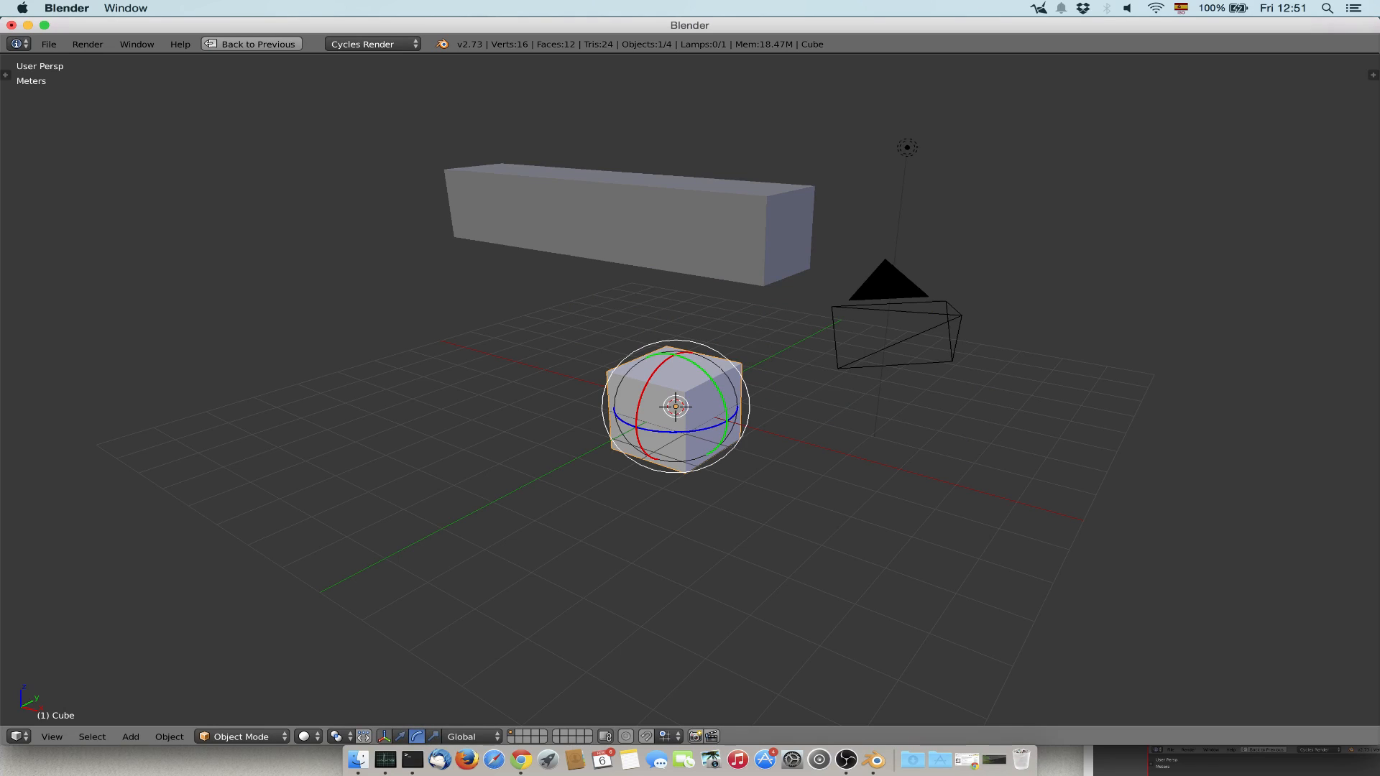
left_click_drag(699, 372, 735, 462)
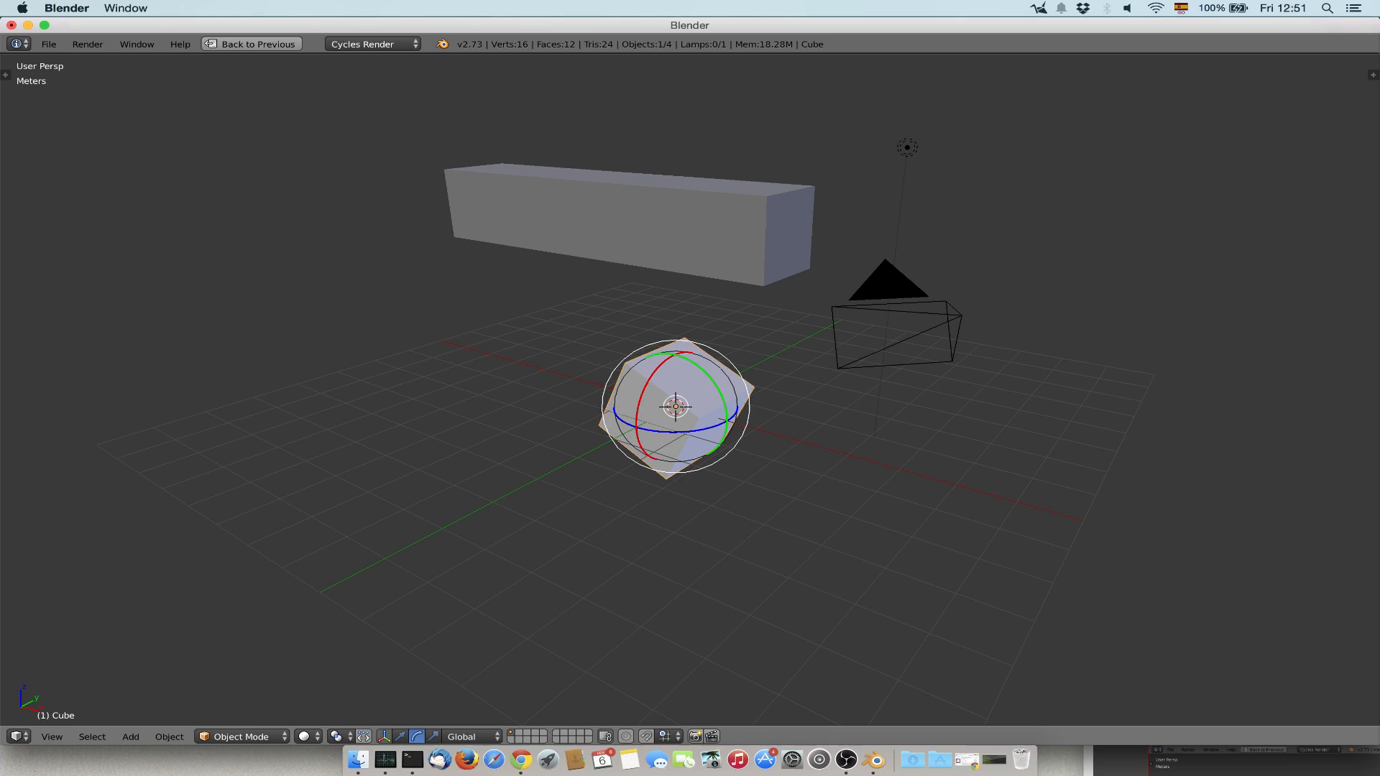
left_click(434, 735)
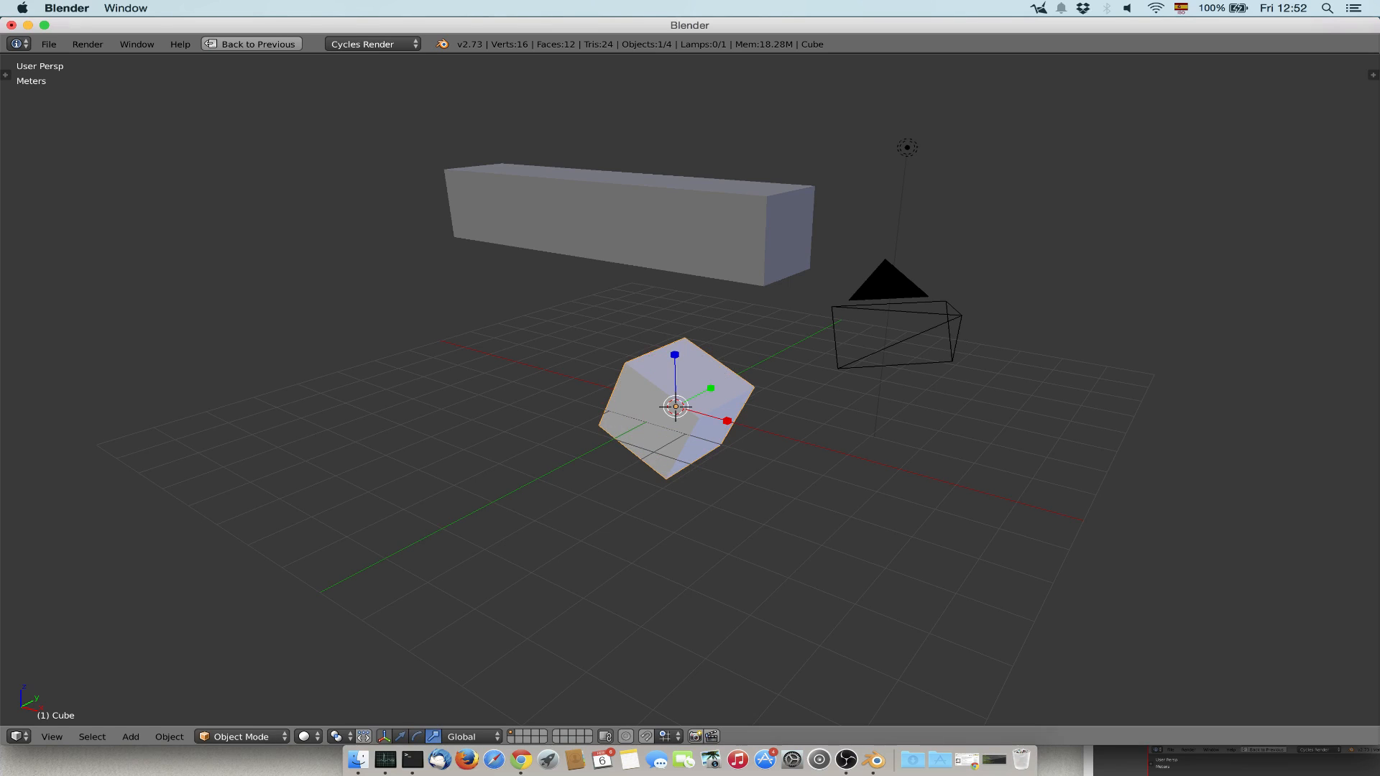
left_click_drag(674, 355, 676, 146)
key("Escape")
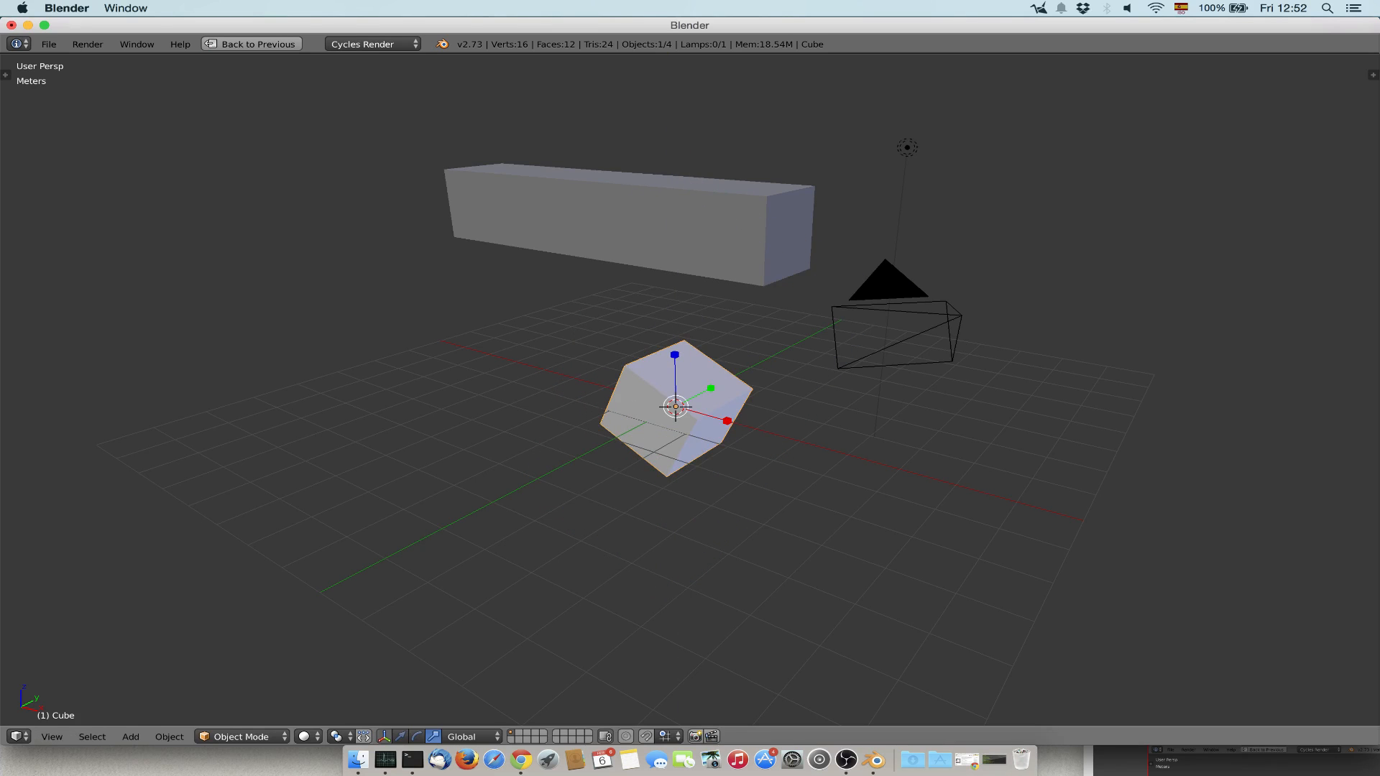
key("ctrl+z")
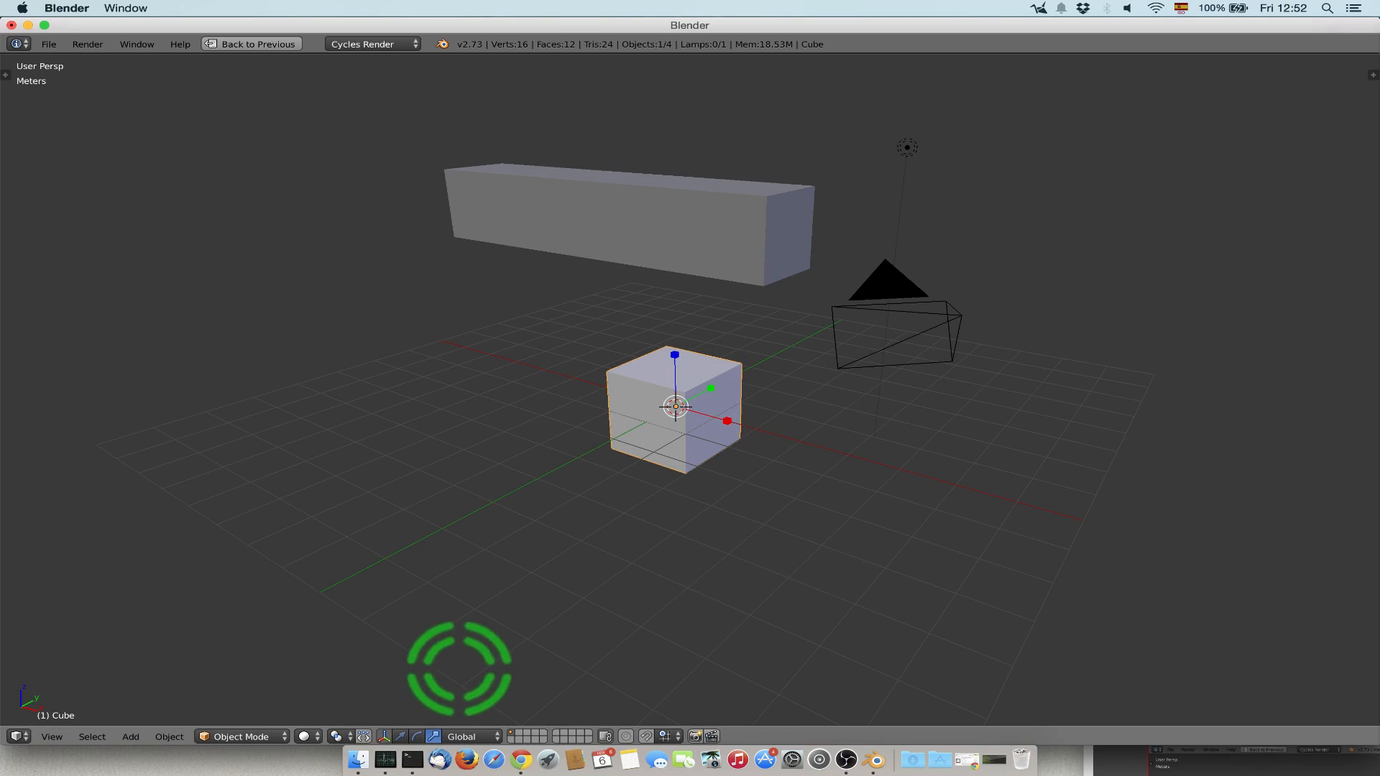
Review the transform orientations, keeping Global, and look through the object operations down to Transform.
left_click(463, 736)
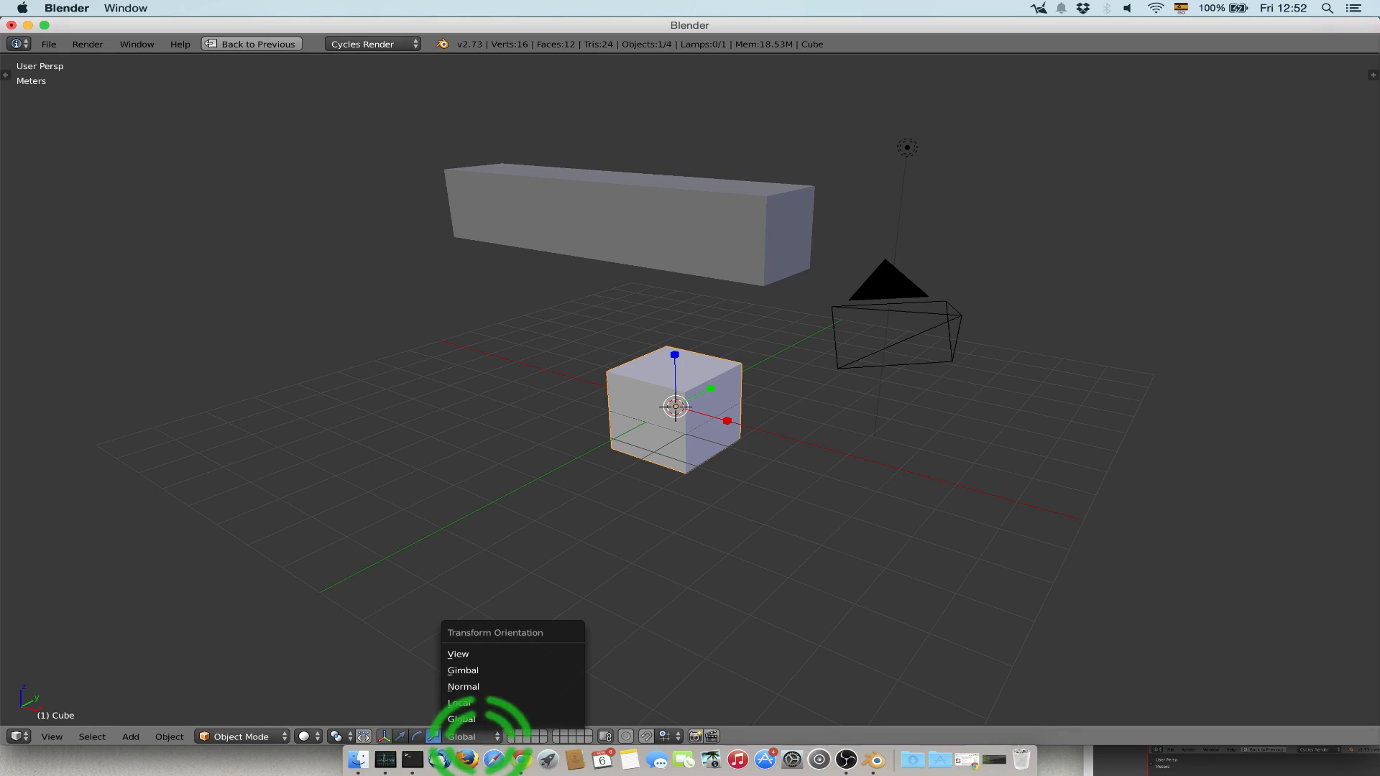
left_click(449, 718)
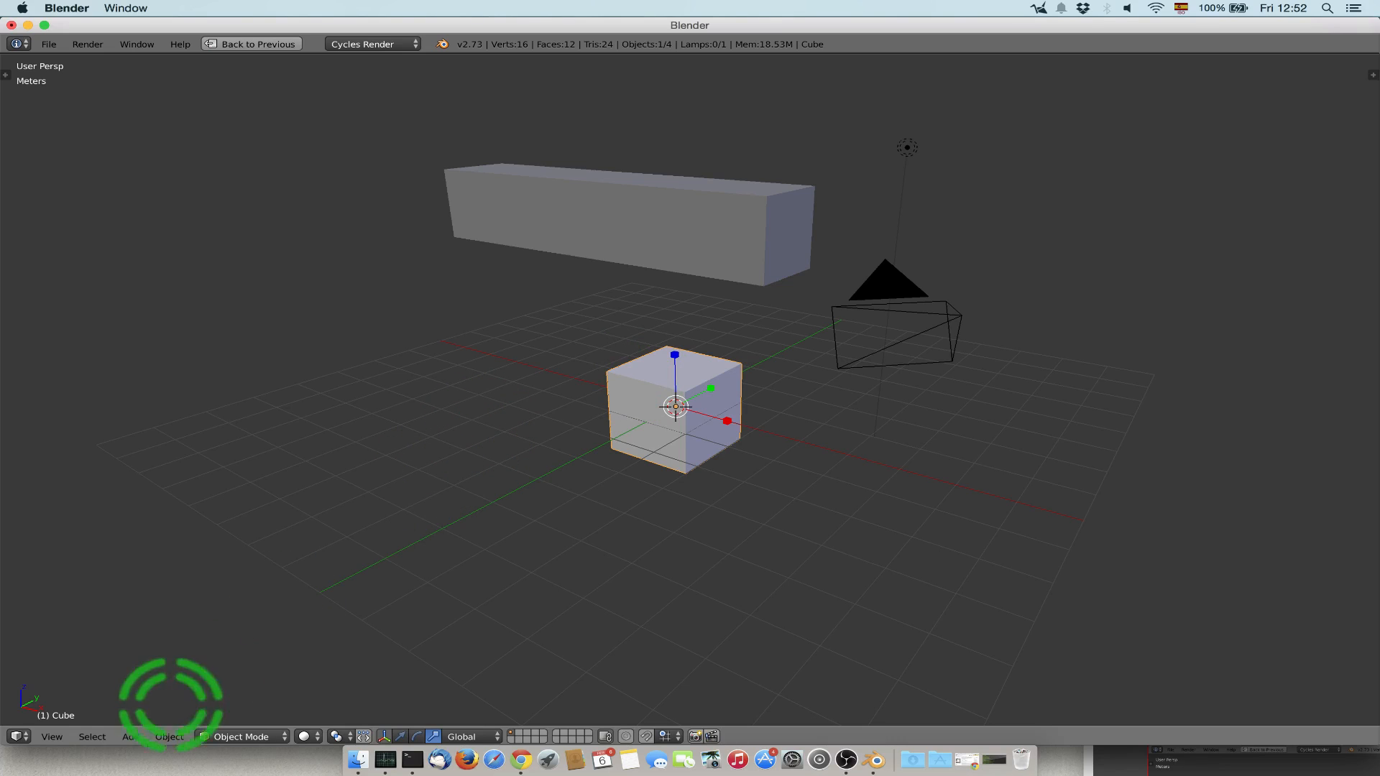
left_click(170, 736)
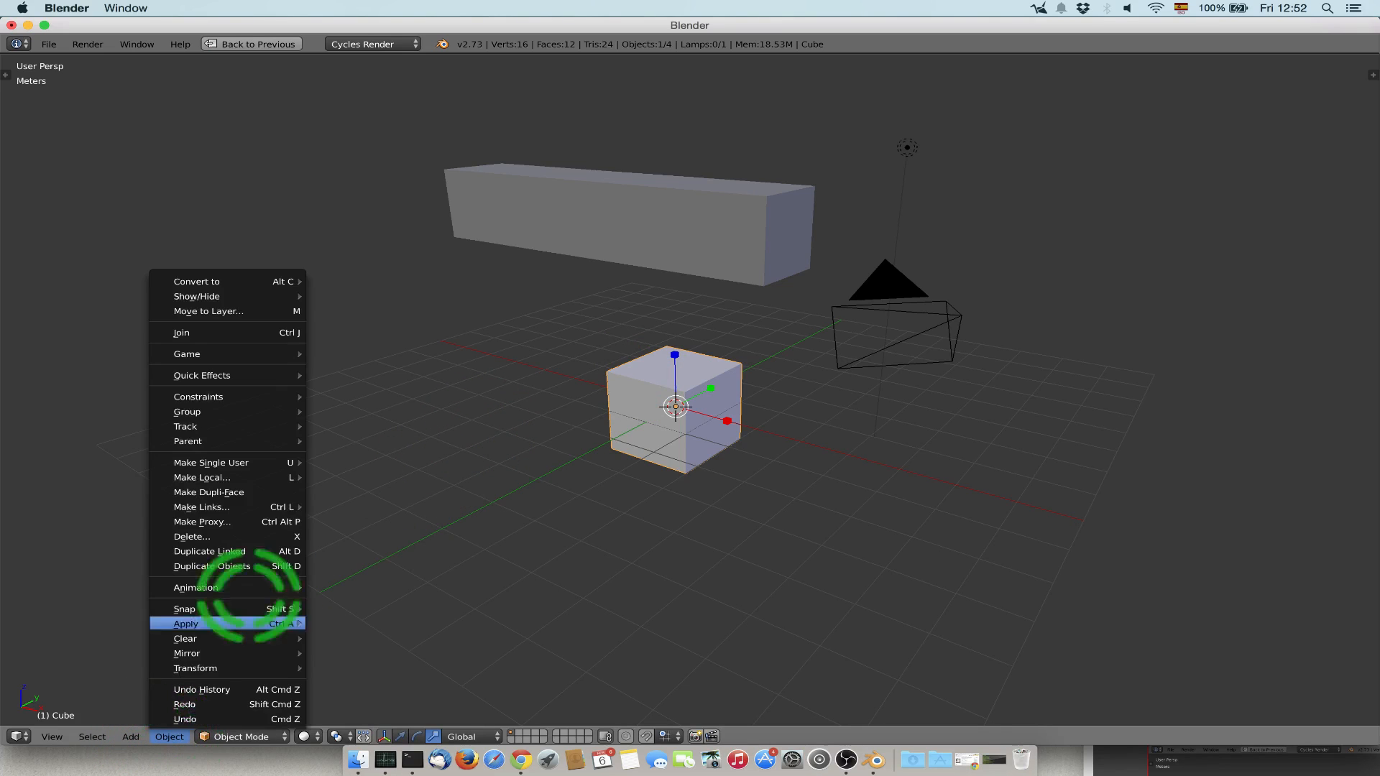
left_click(169, 737)
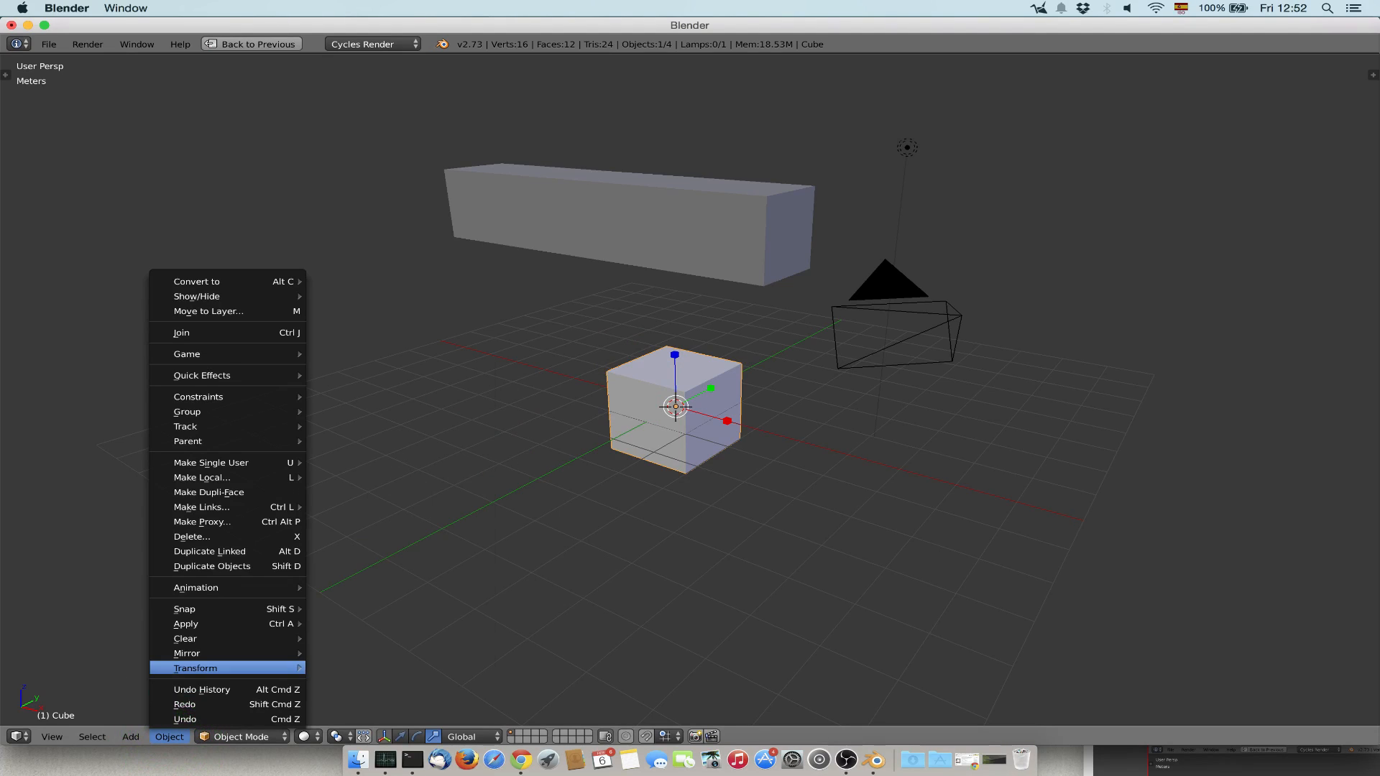
mouse_move(208, 668)
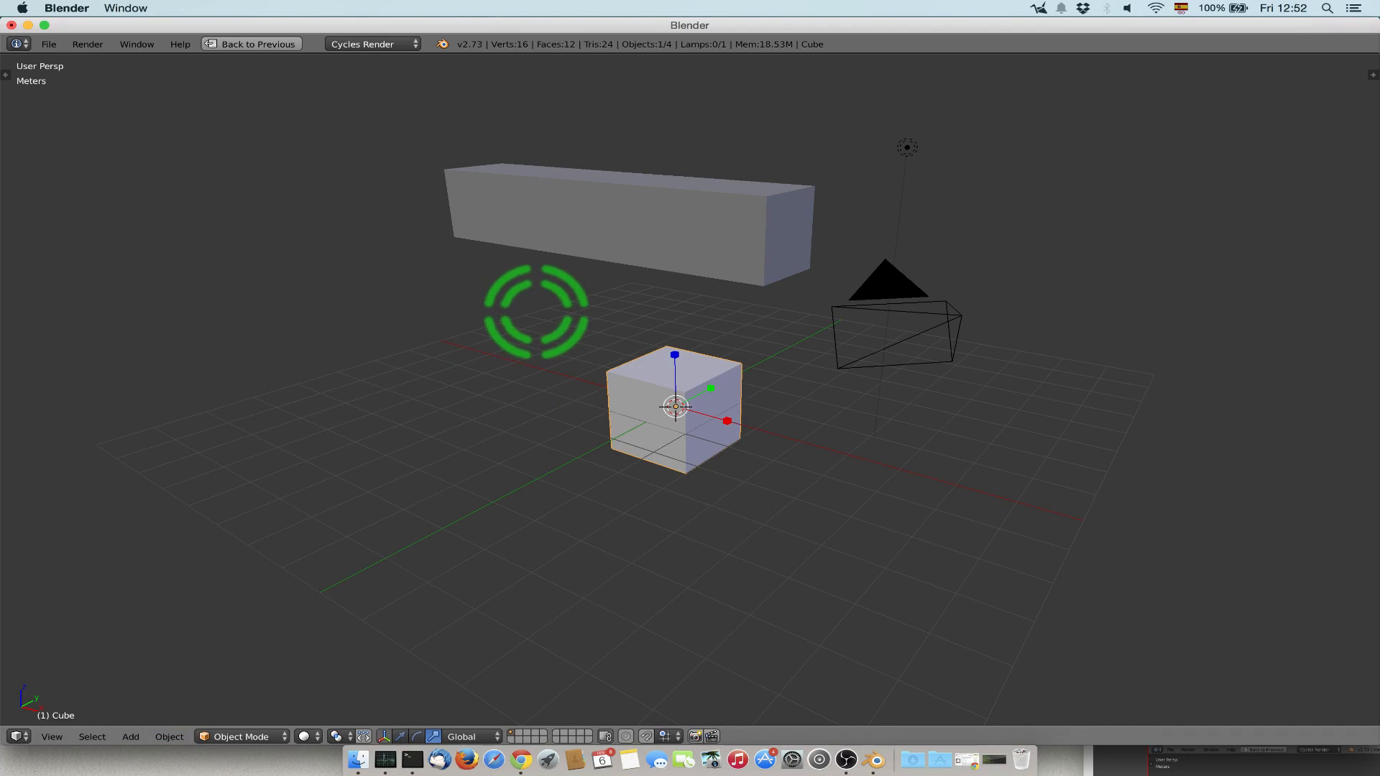
Try moving and rotating the original cube freely with the Grab and Rotate commands, cancelling both.
key("g")
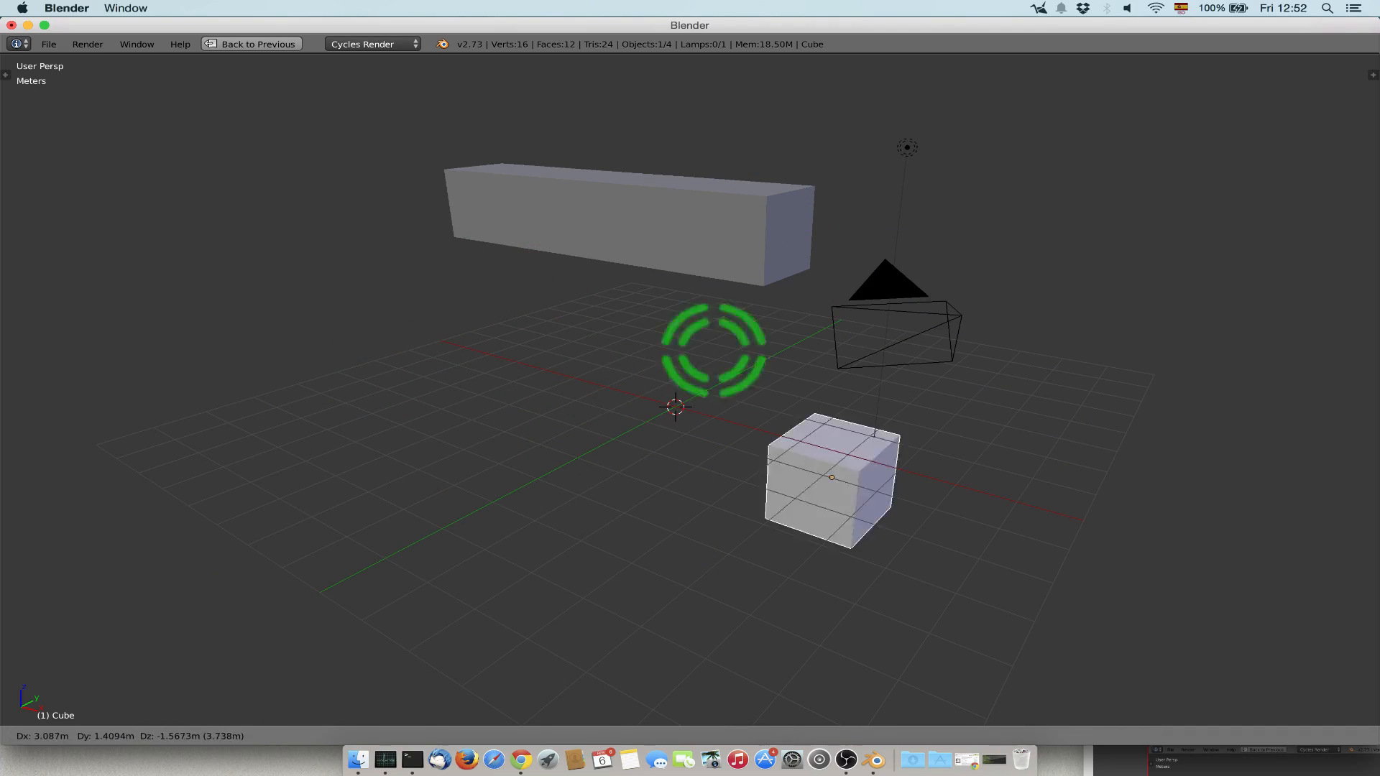
key("Escape")
key("r")
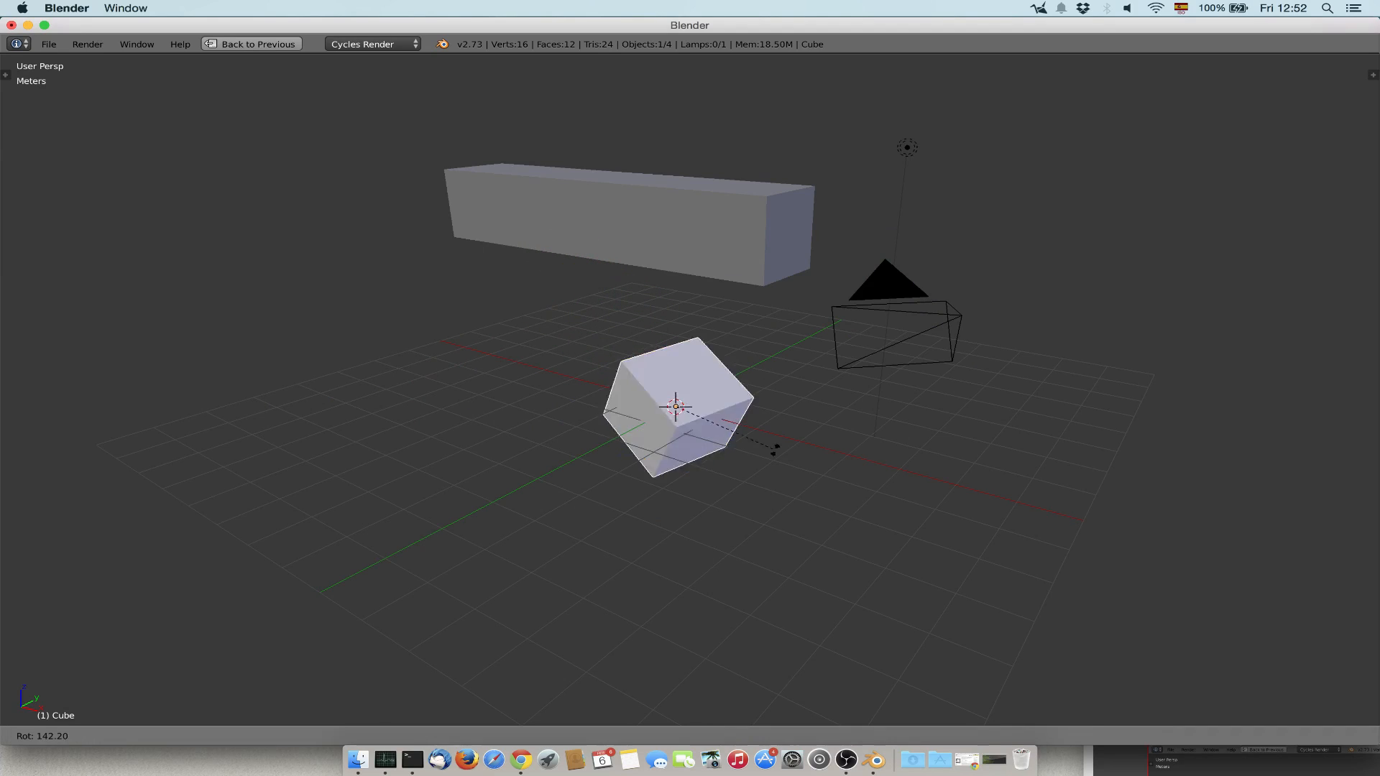
key("Escape")
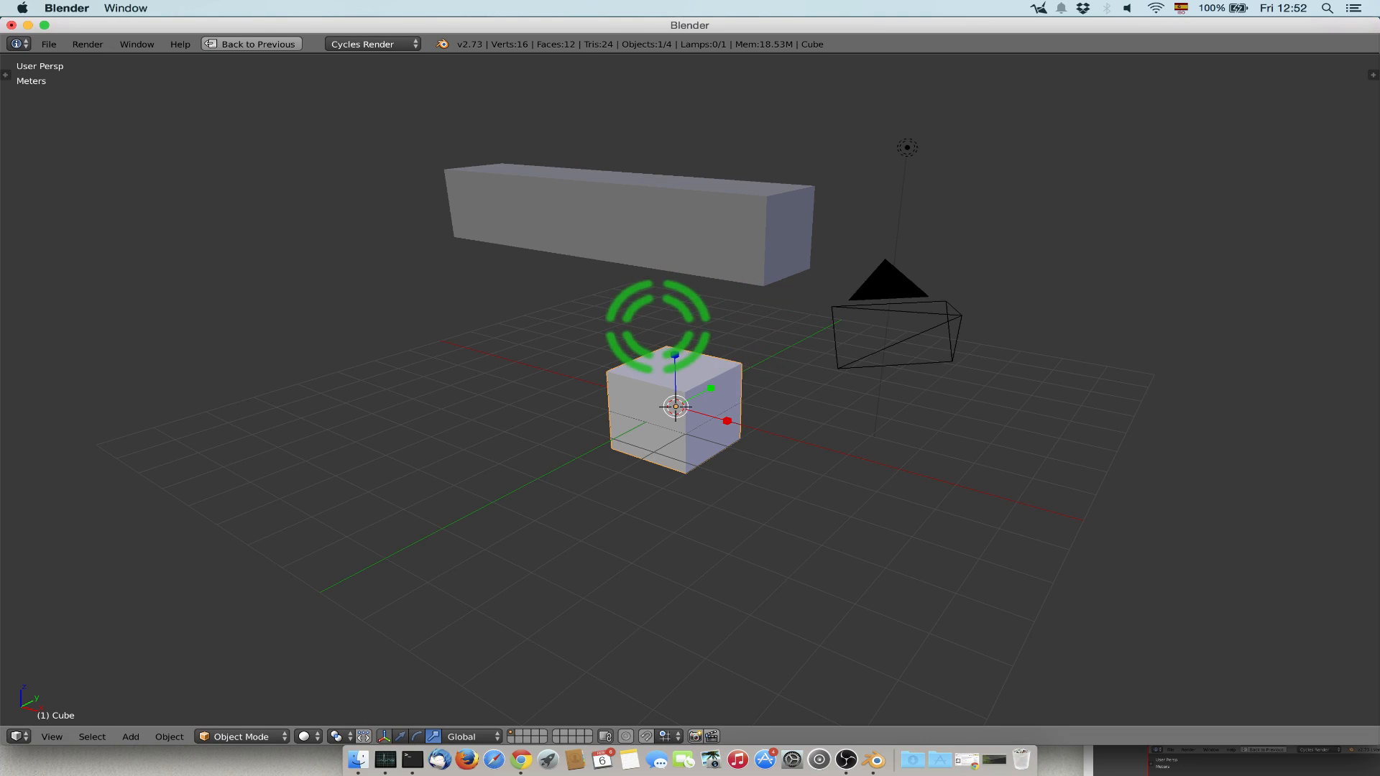
Start moving the original cube, constraining the movement in turn to the global X, Y and Z axes.
key("g")
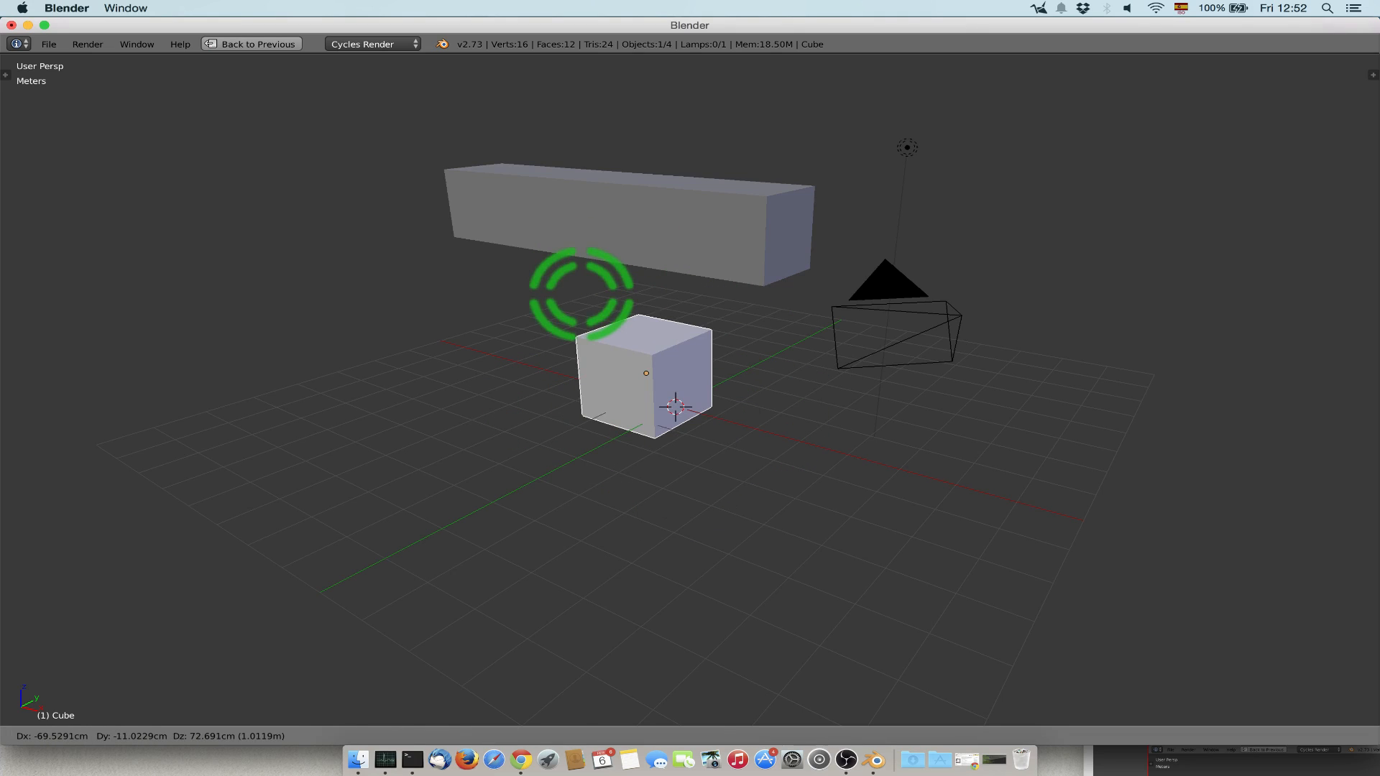
key("x")
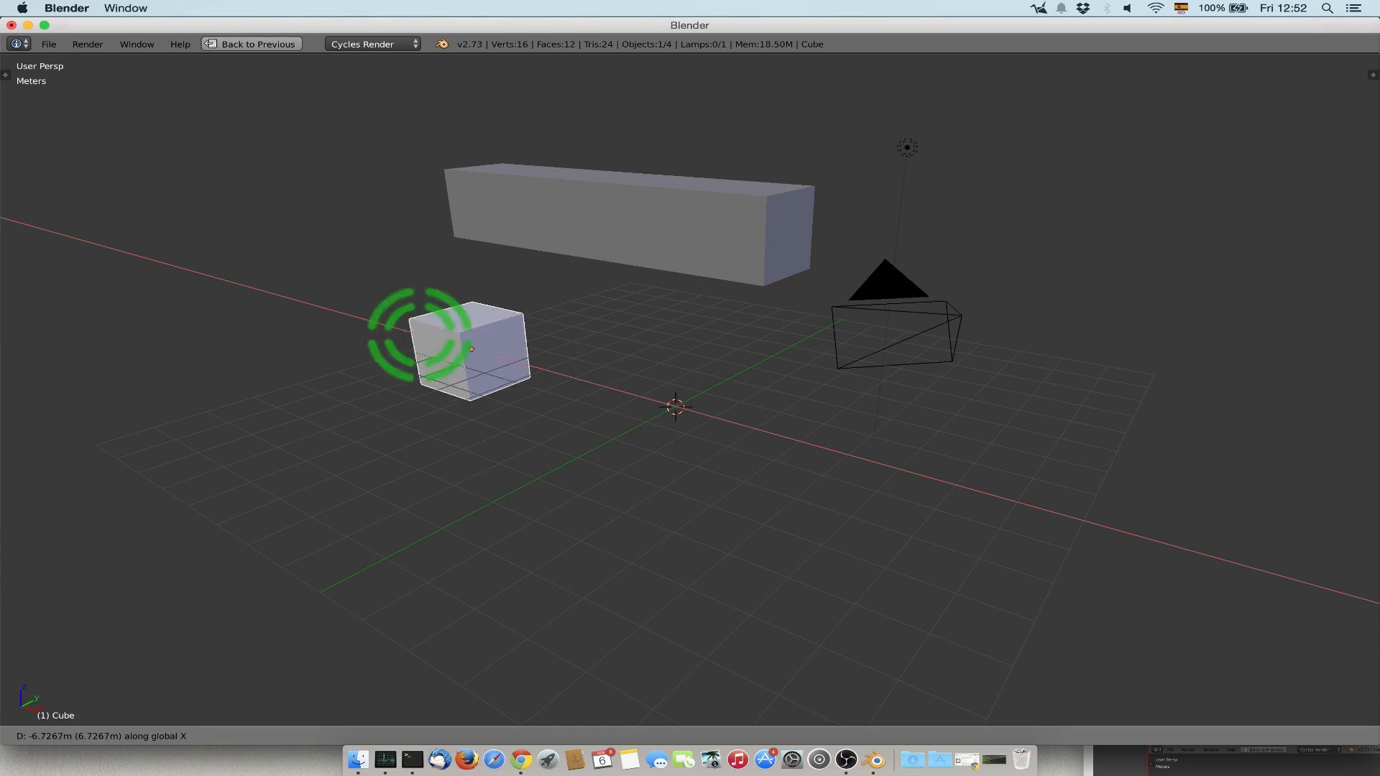
key("y")
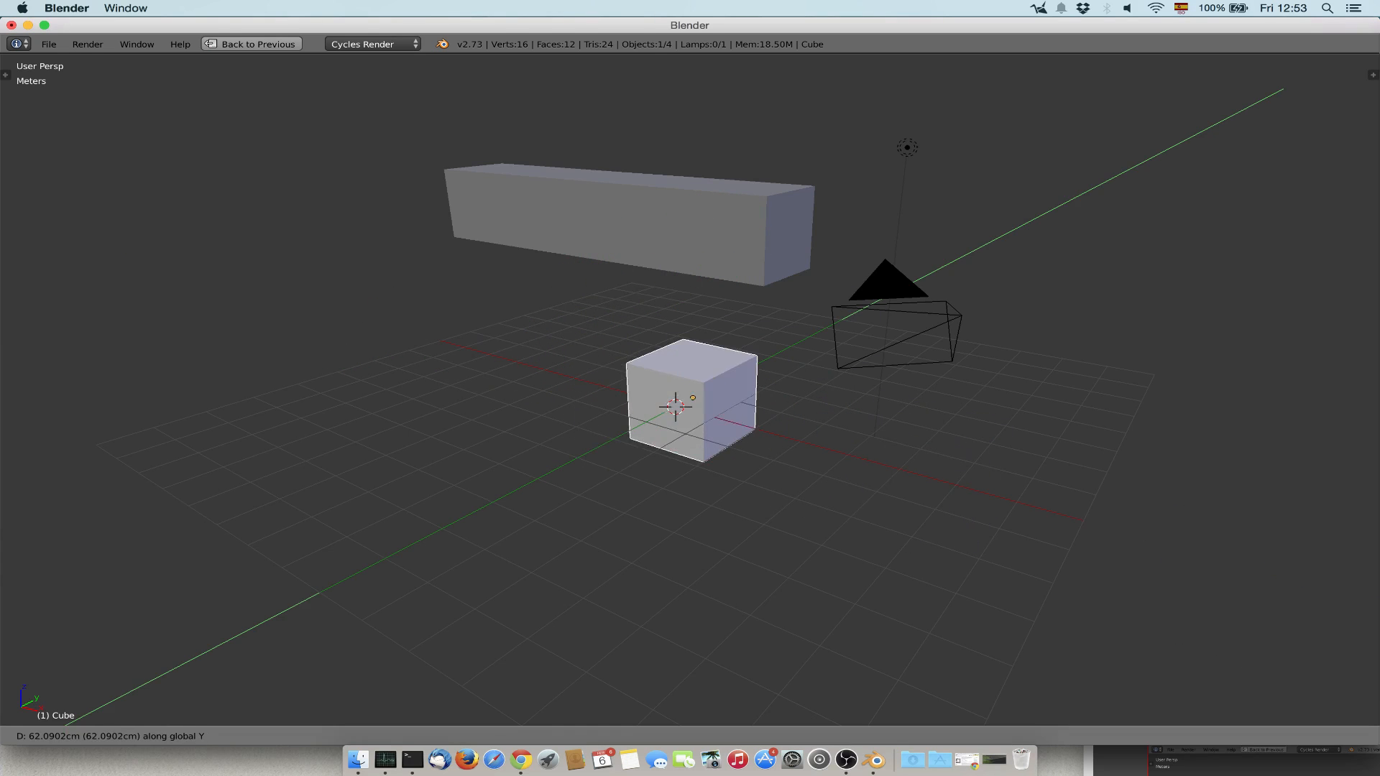
key("z")
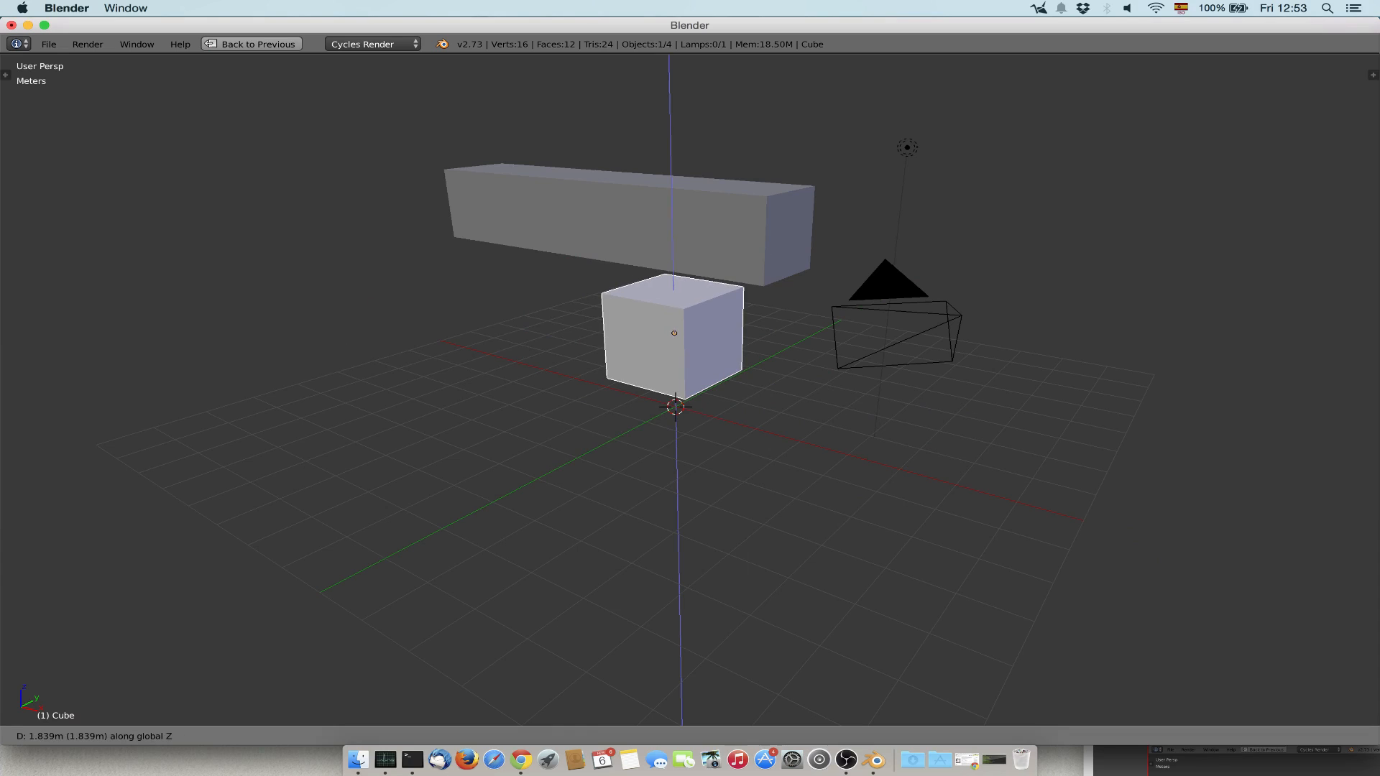
Move the original cube exactly 5 m along the global X axis, trying -5 m before confirming.
key("x")
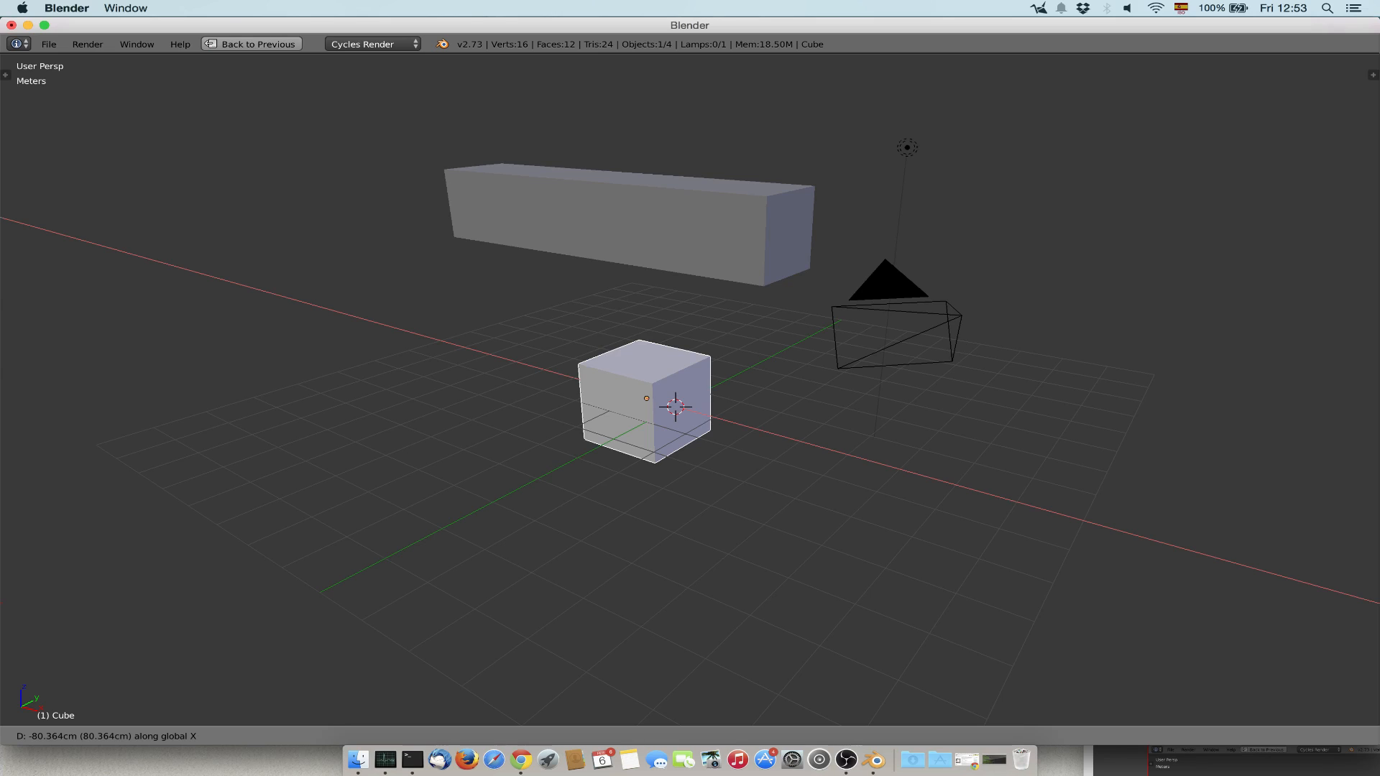
type("5")
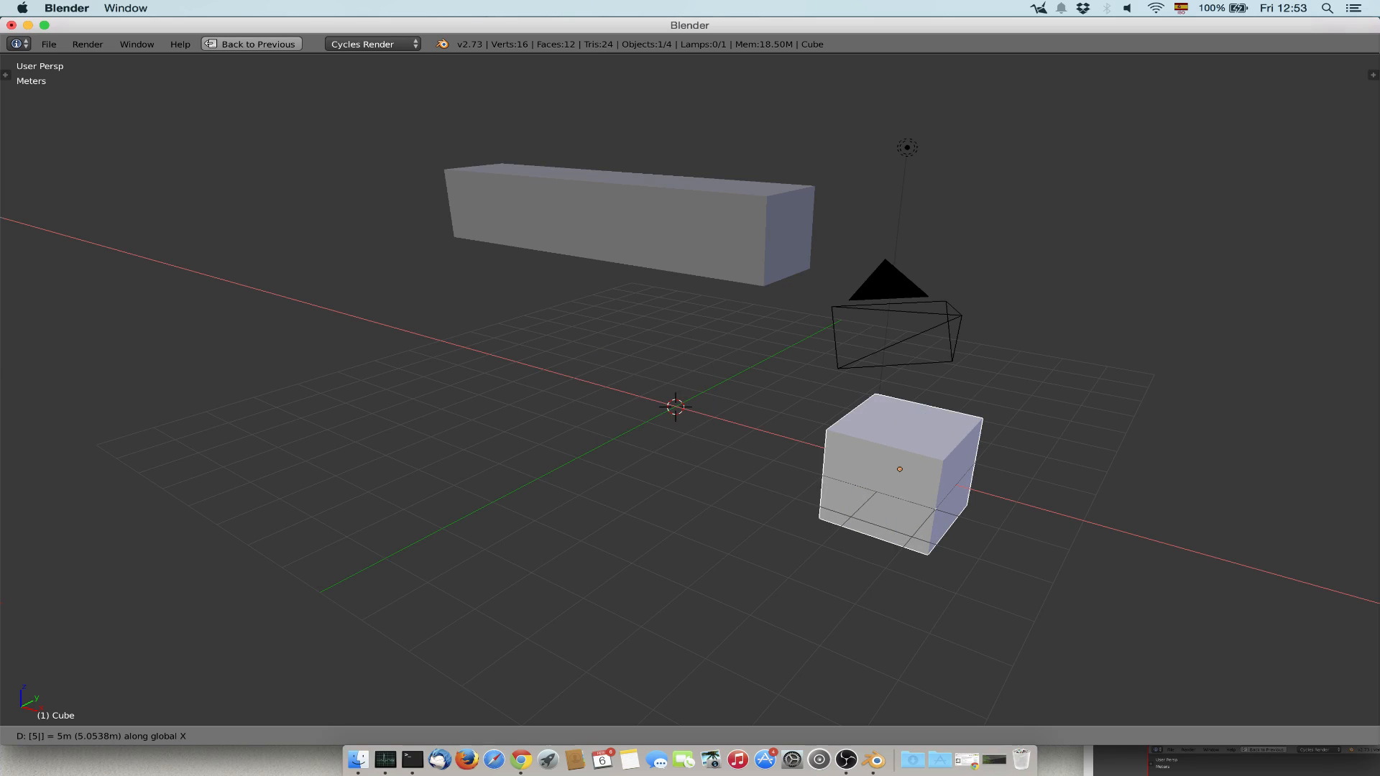
left_click(773, 374)
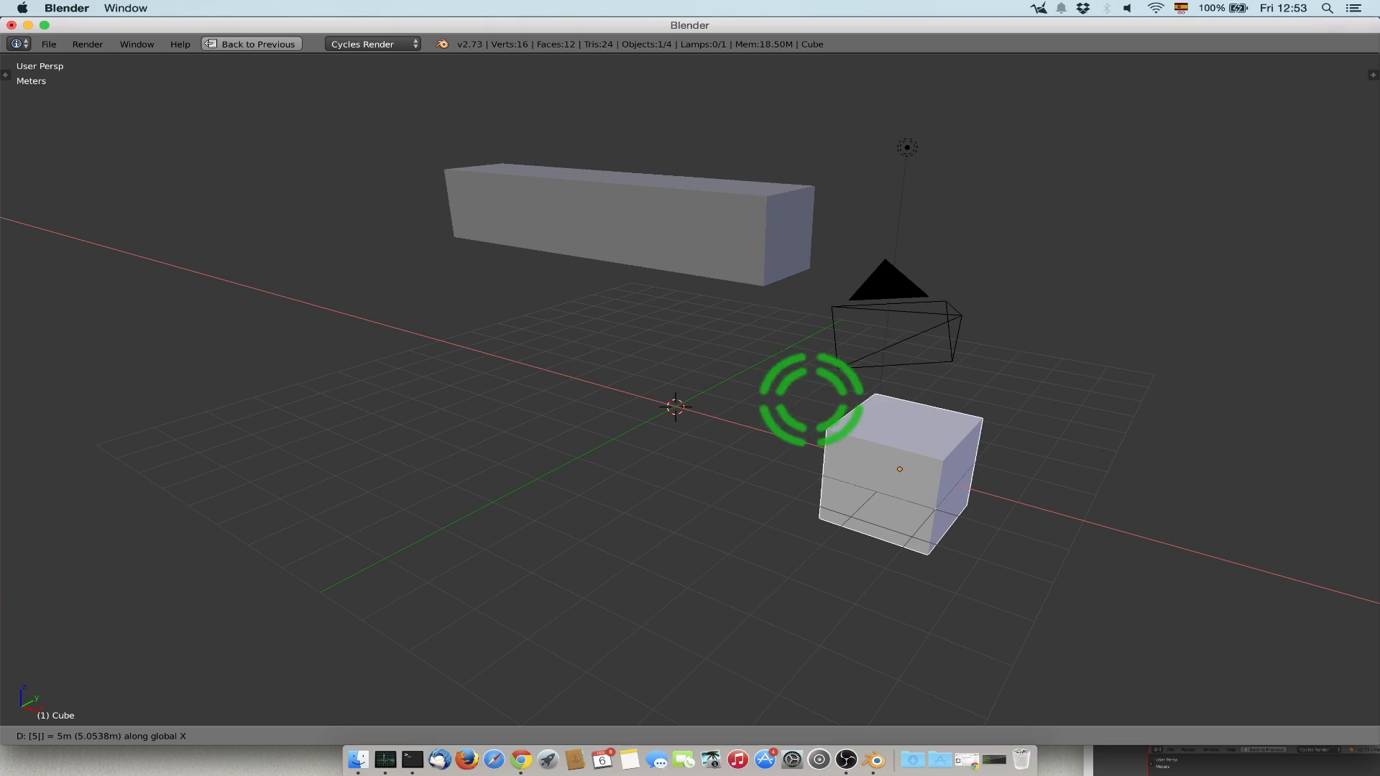
type("-")
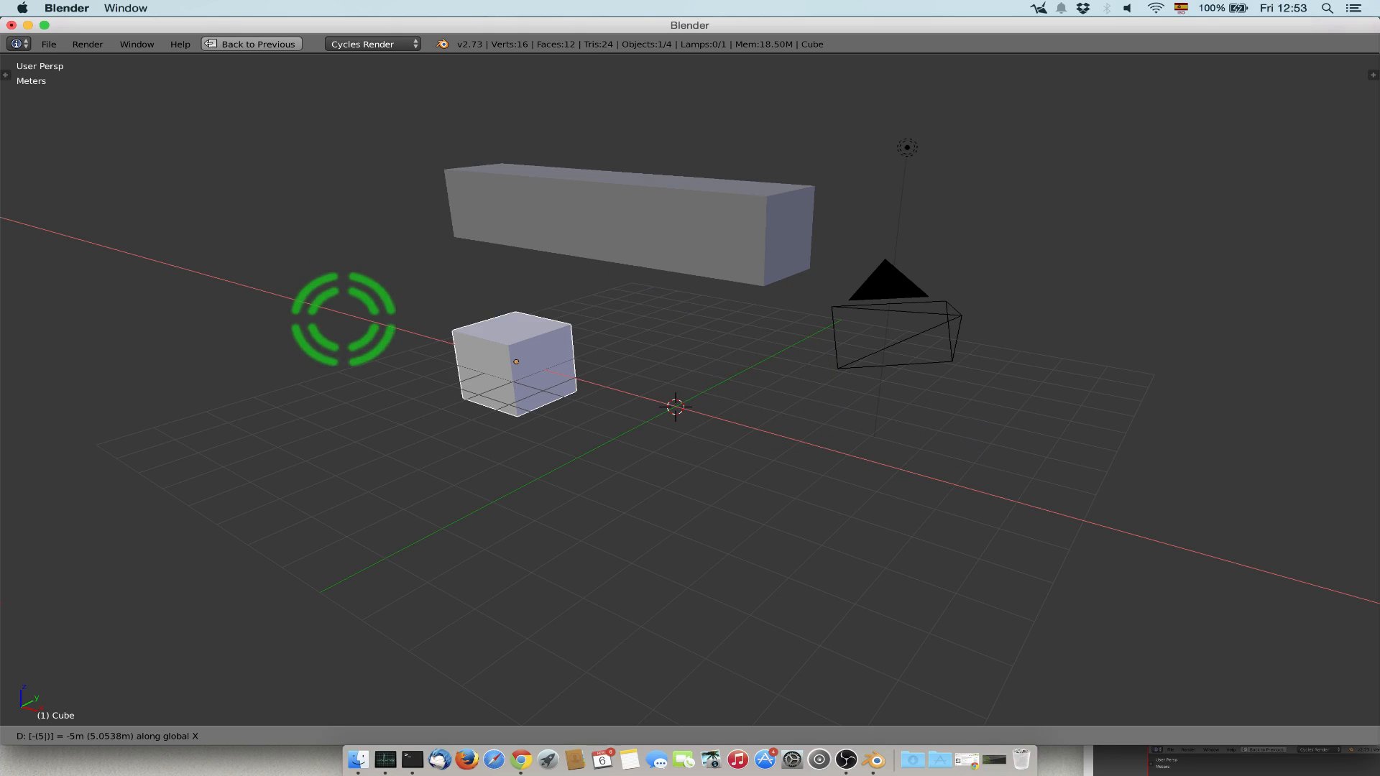
key("BackSpace")
key("BackSpace")
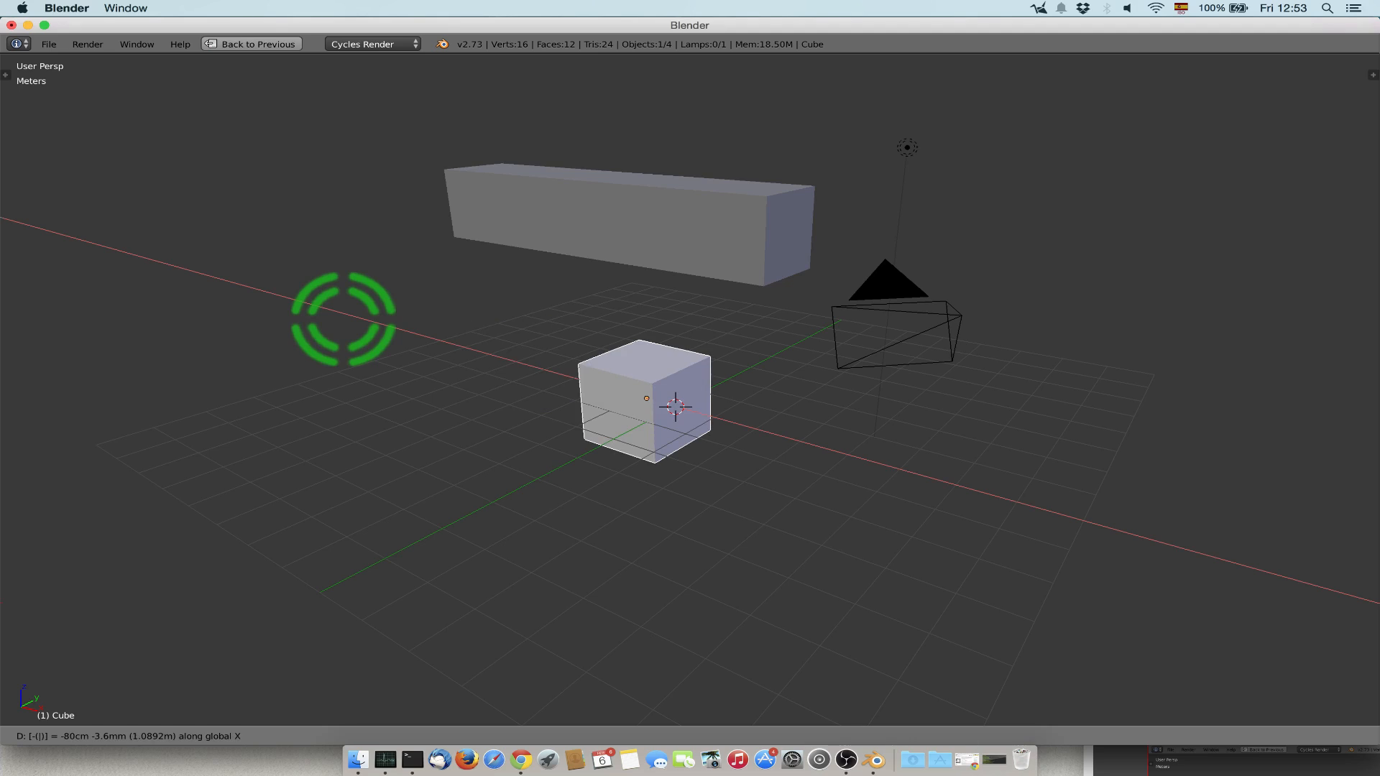
type("-5")
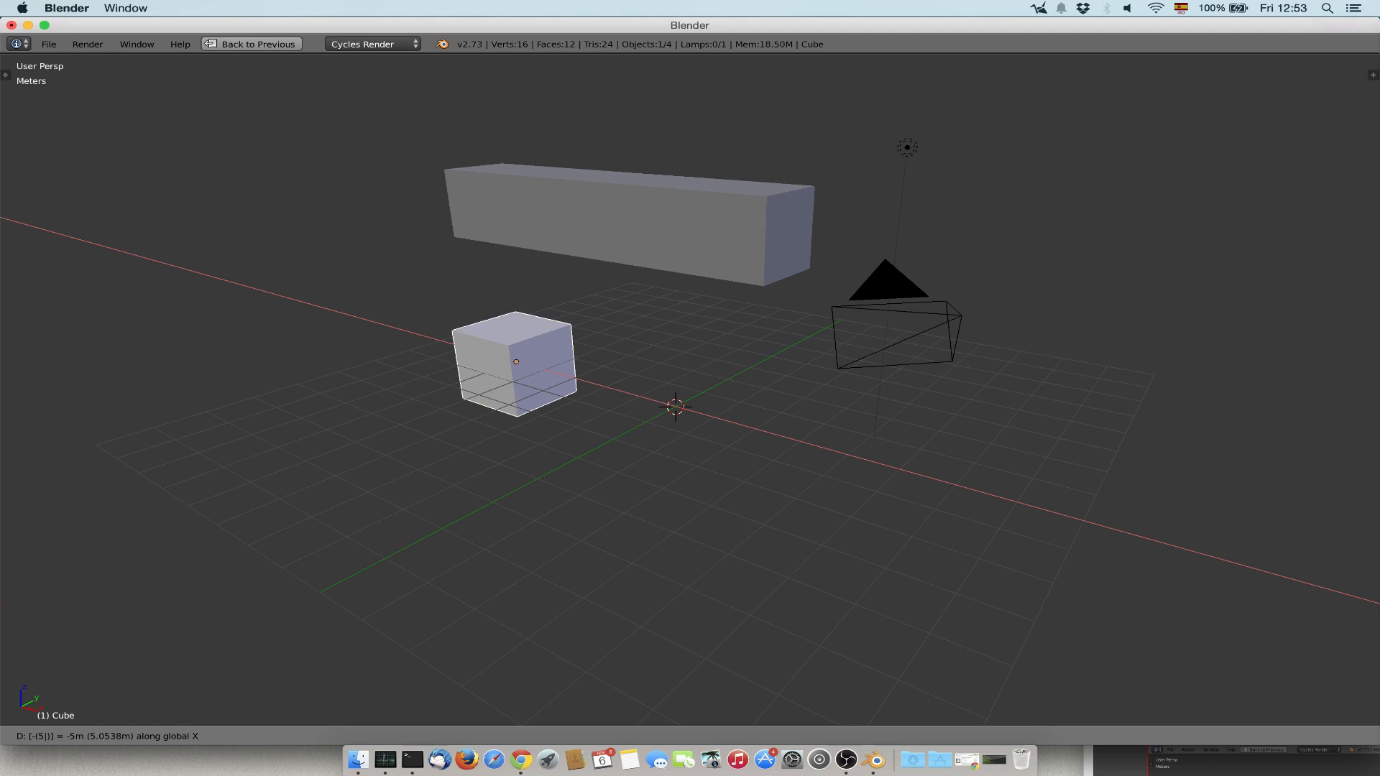
type("-")
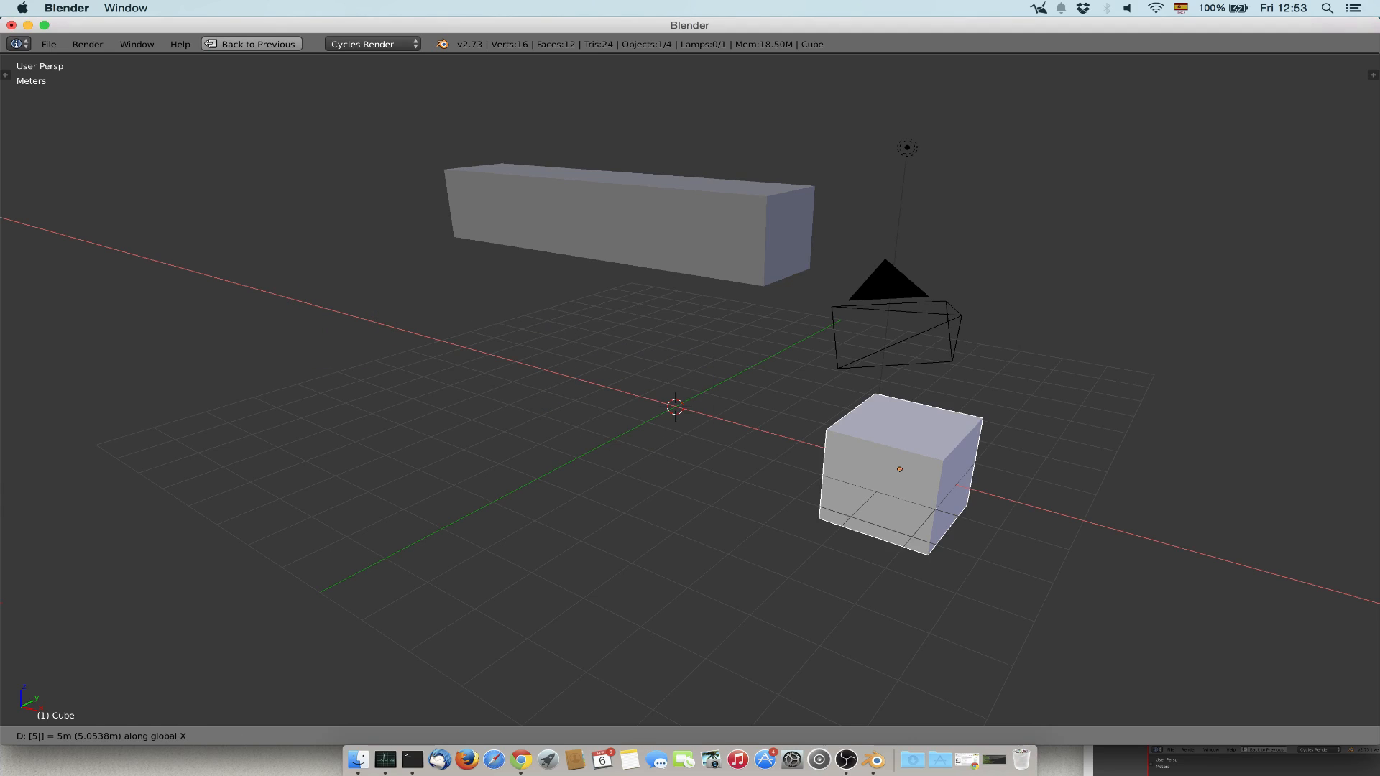
key("Return")
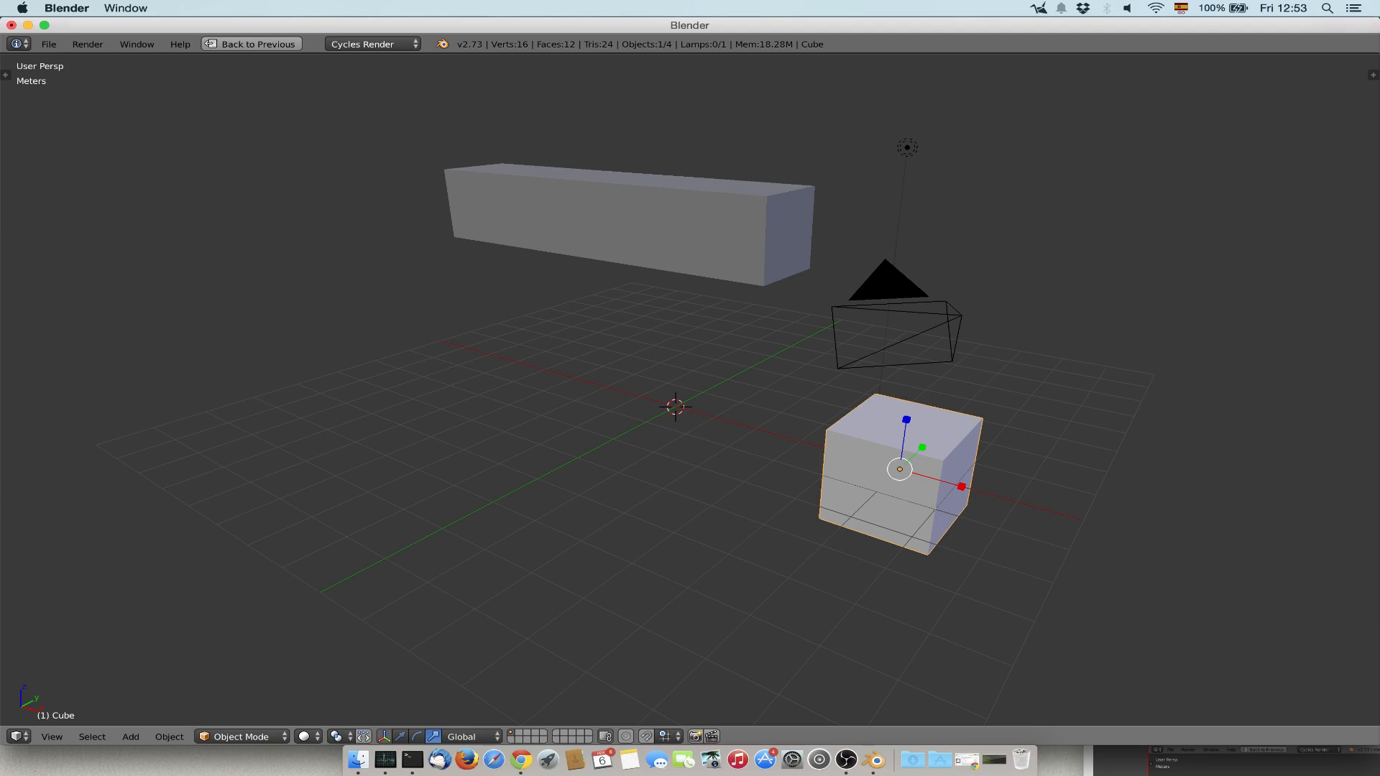
Rotate the original cube 45° around the global Z axis.
left_click(675, 407)
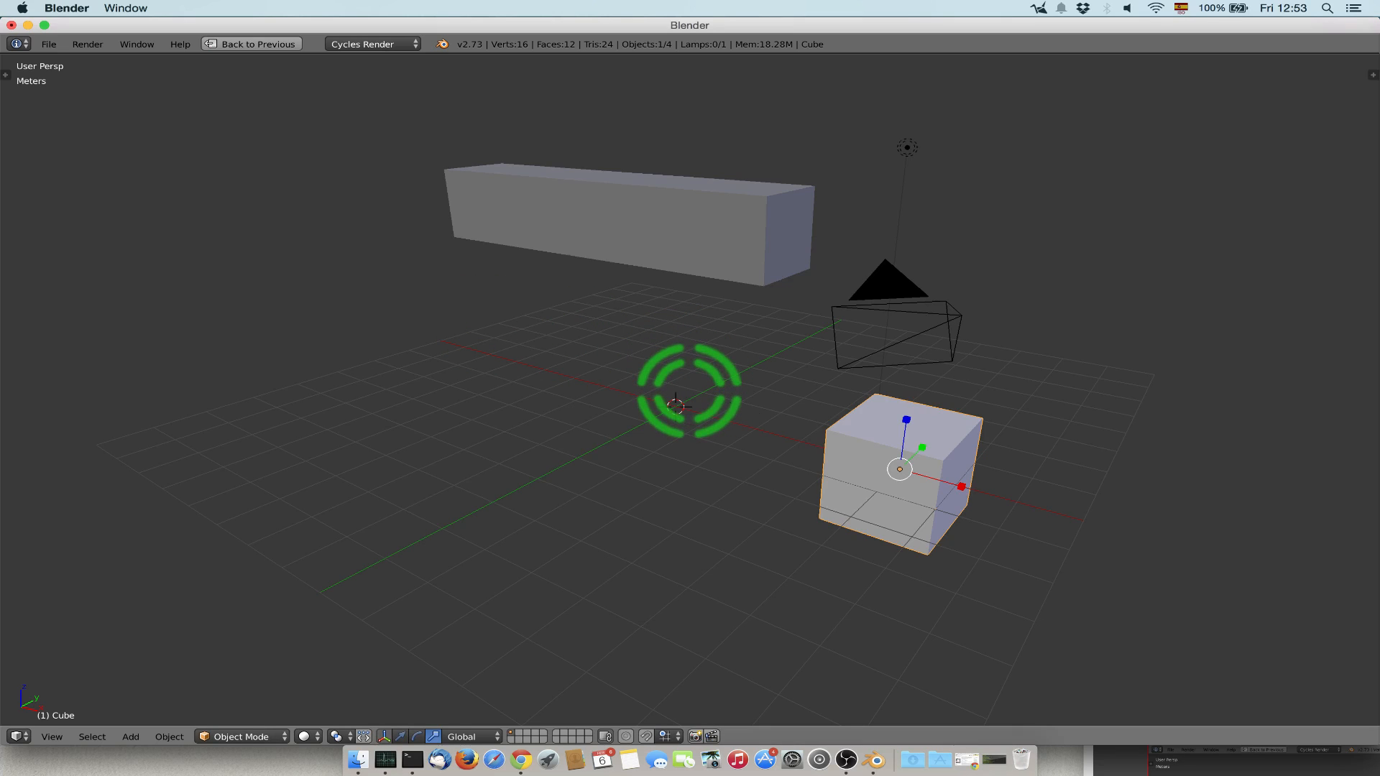
type("rz")
type("45")
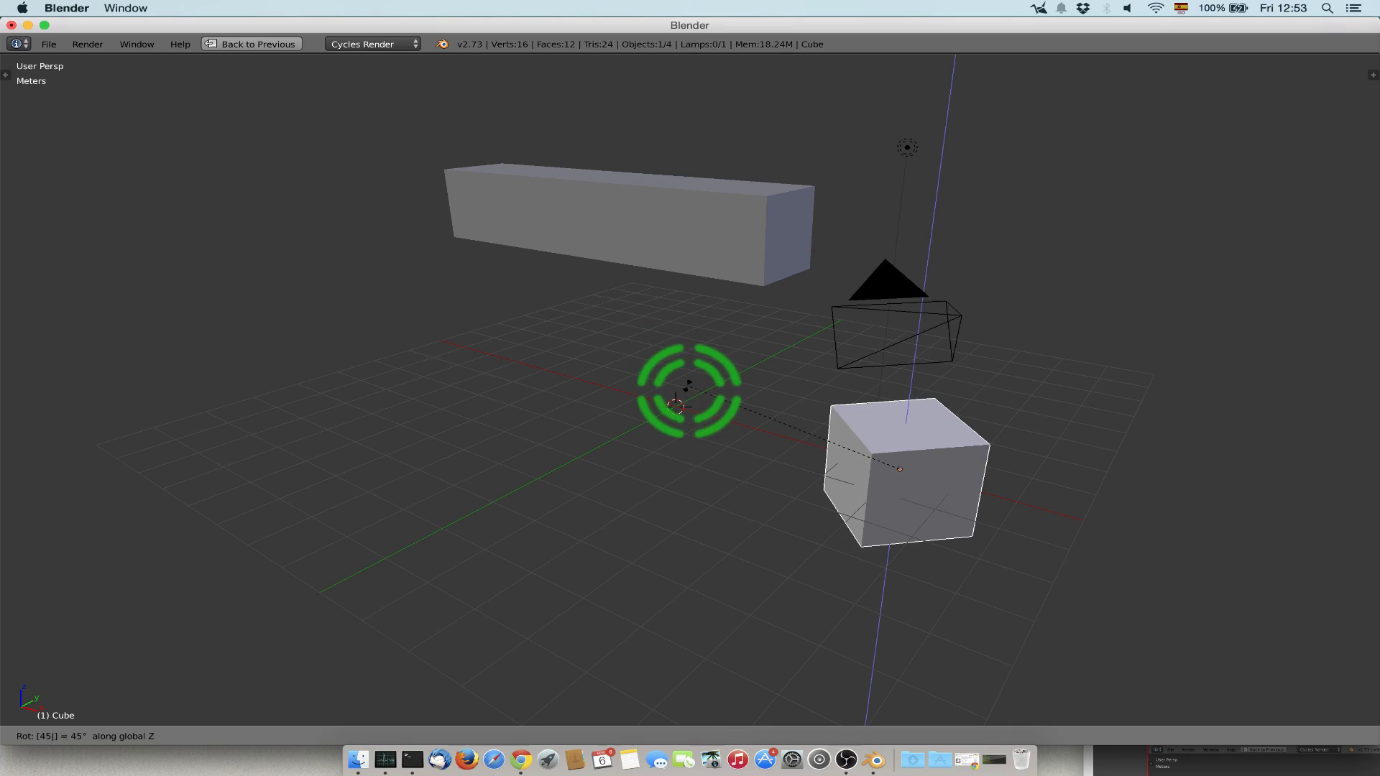
key("Return")
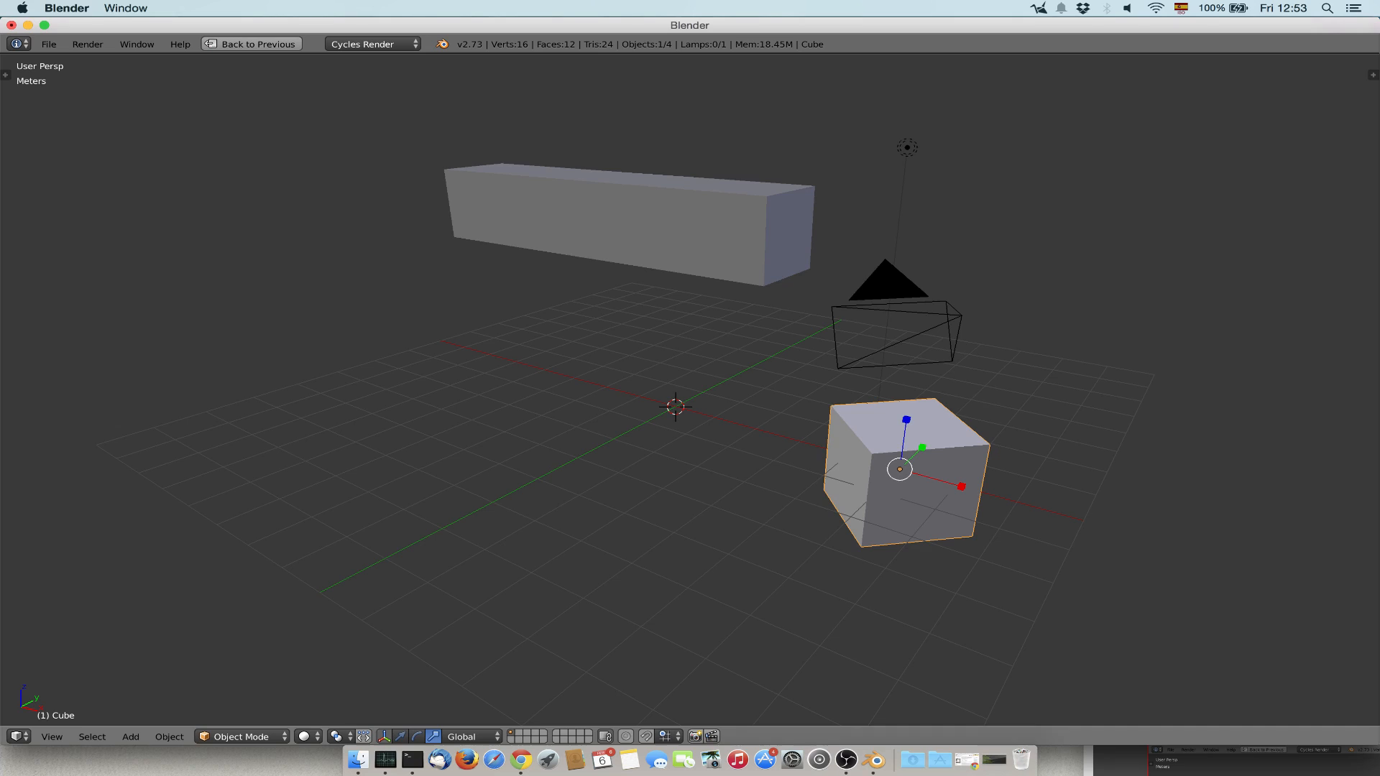
Clear the original cube's rotation and location, keeping the cube selected.
key("alt+r")
key("alt+g")
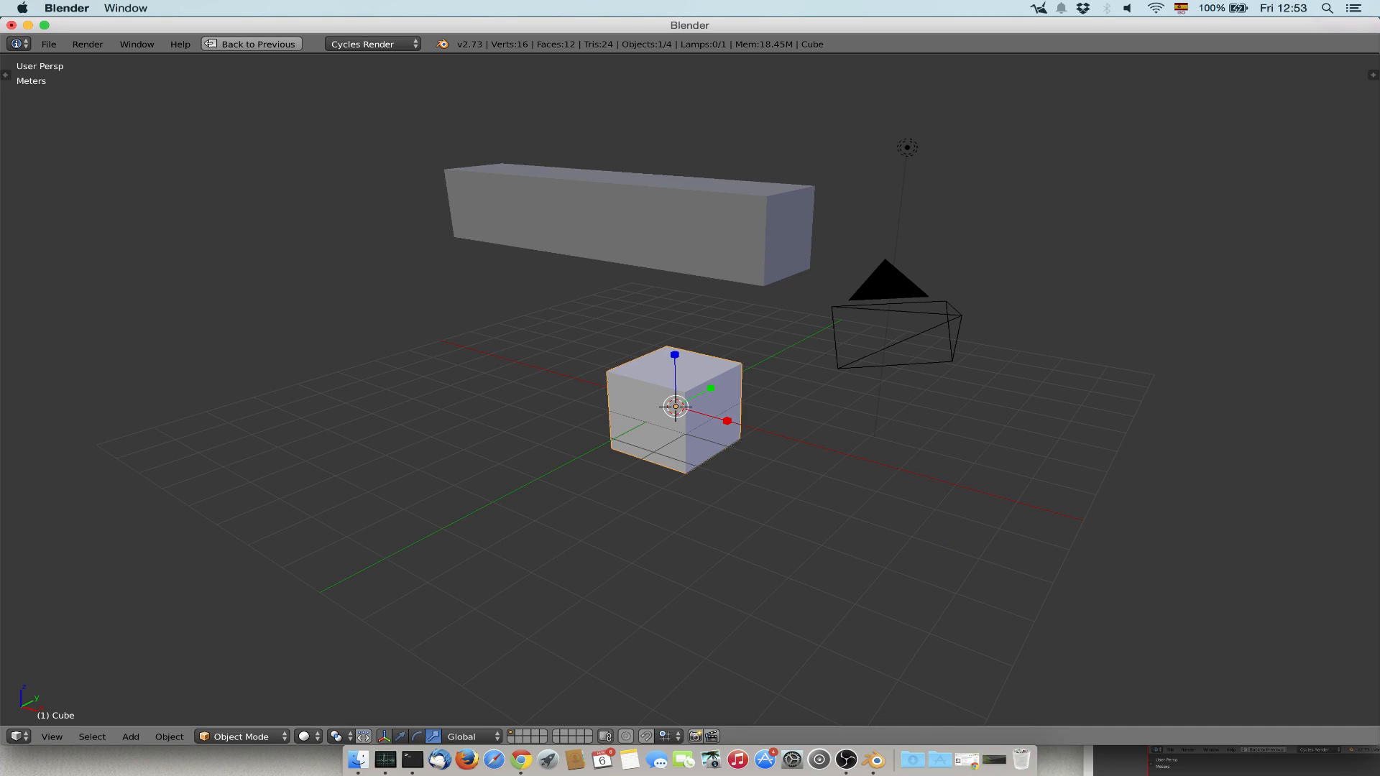
right_click(726, 383)
right_click(591, 375)
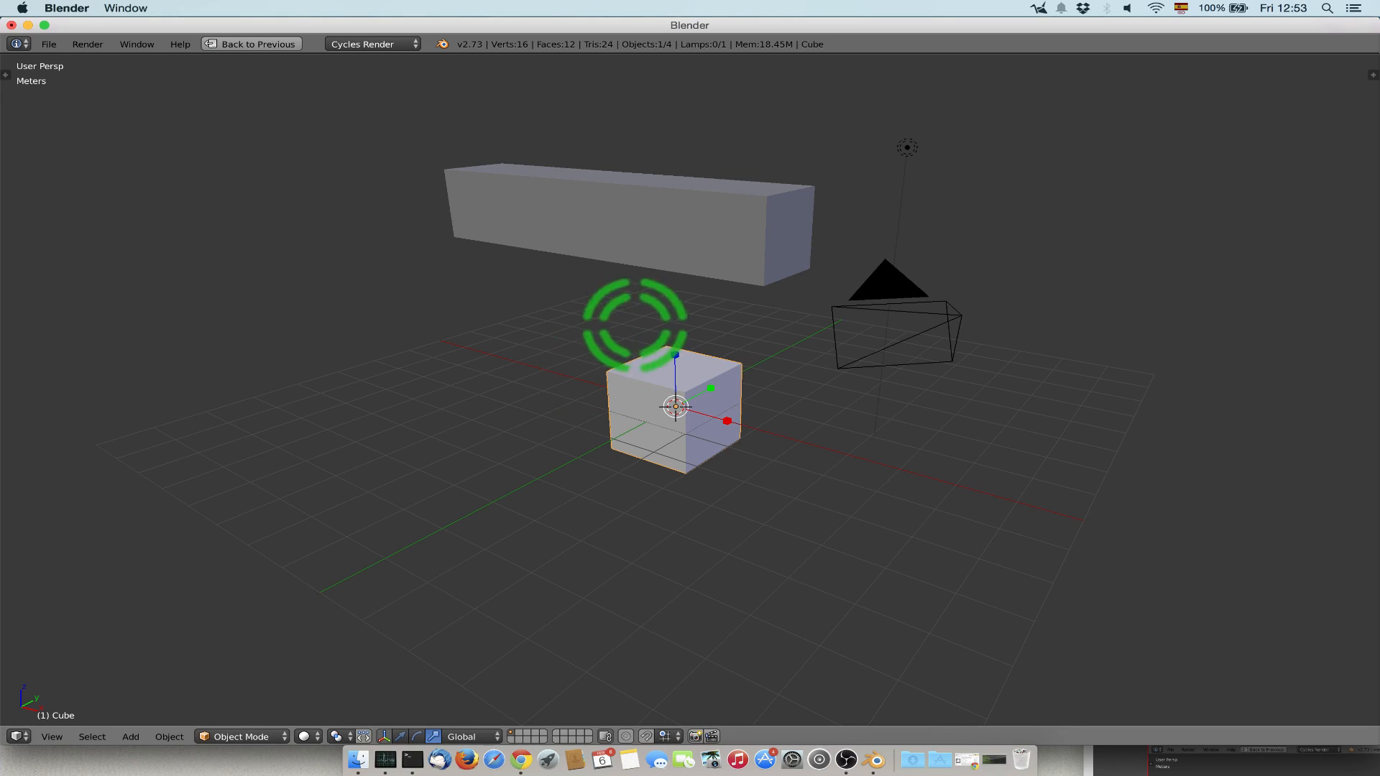
Switch the original cube to Edit Mode and toggle the mesh selection off and back to everything selected.
left_click(262, 733)
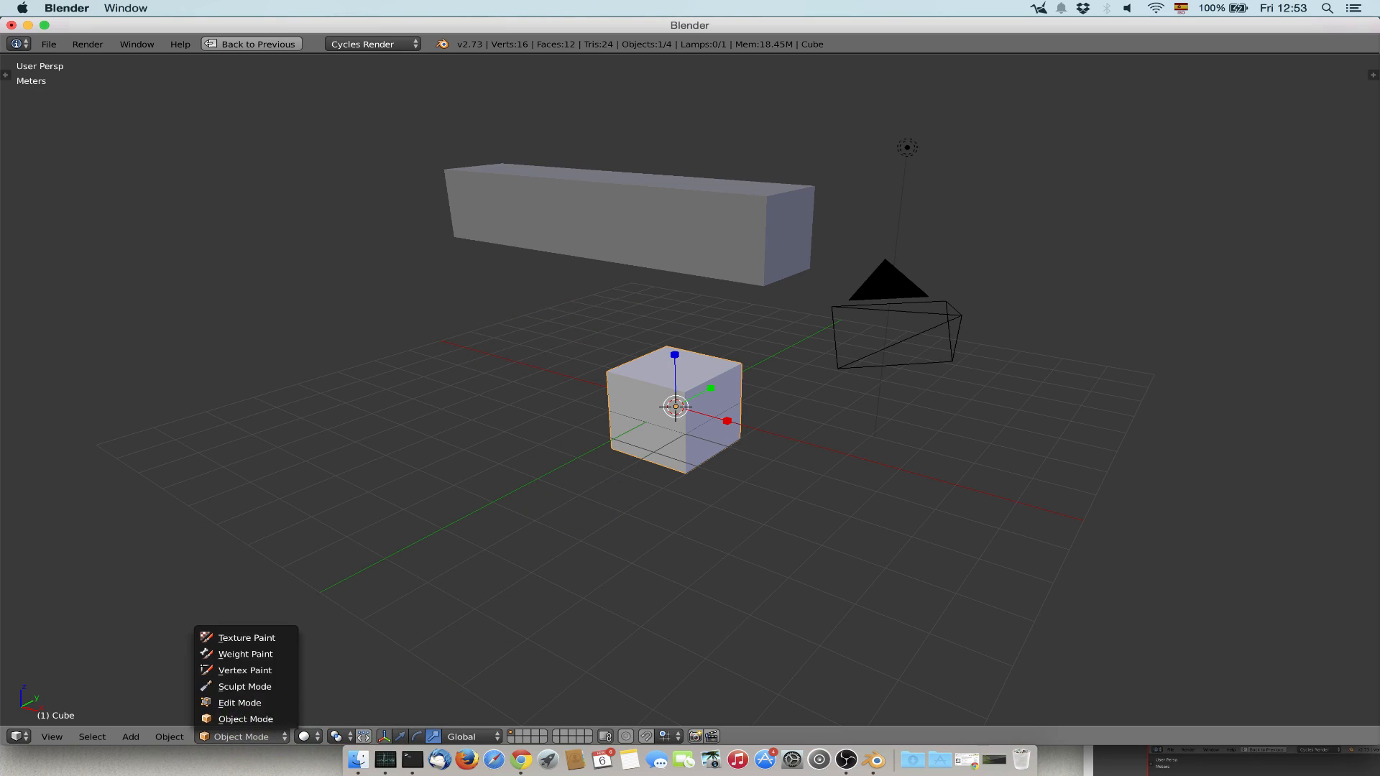
left_click(255, 702)
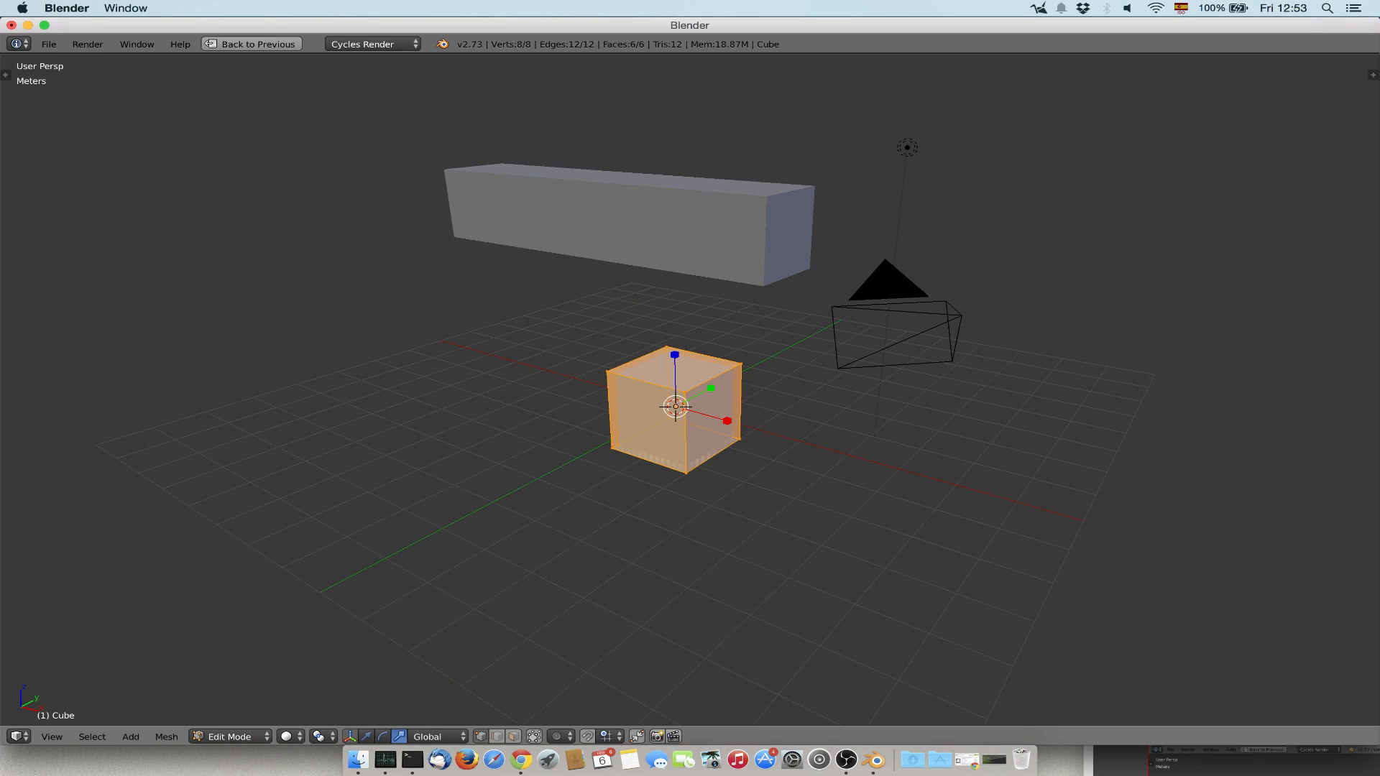
key("a")
key("a")
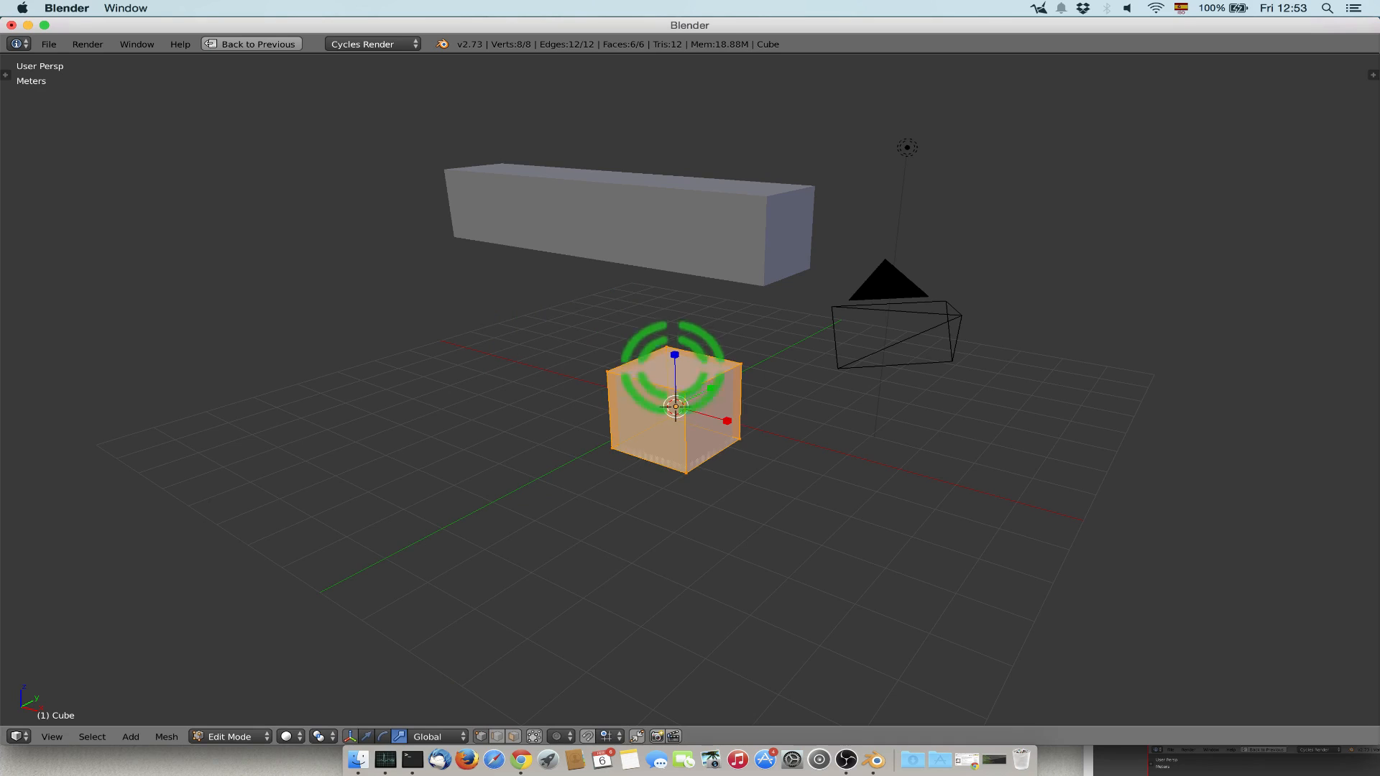
Try stretching the whole cube mesh along Z with the scale manipulator, undo it, and deselect all the geometry.
left_click_drag(676, 354, 665, 231)
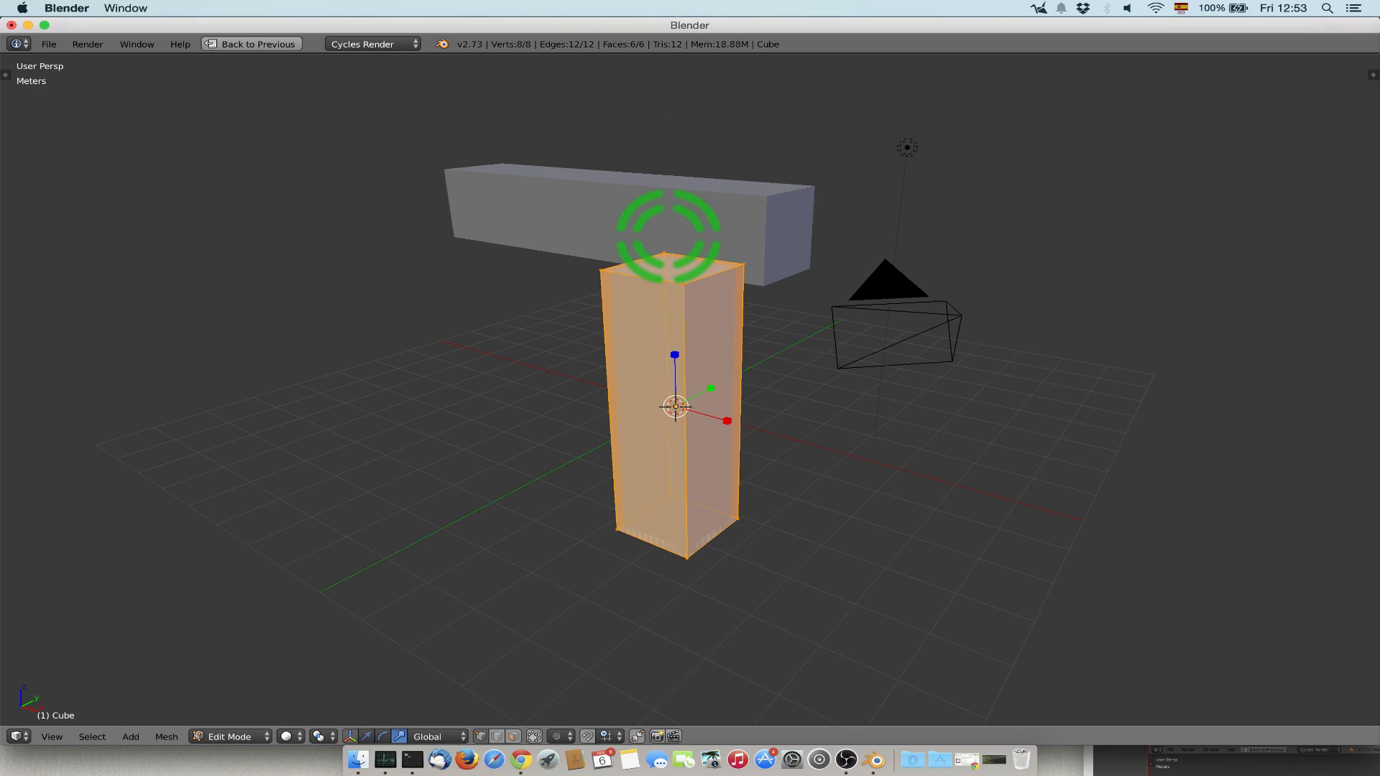
key("ctrl+z")
key("a")
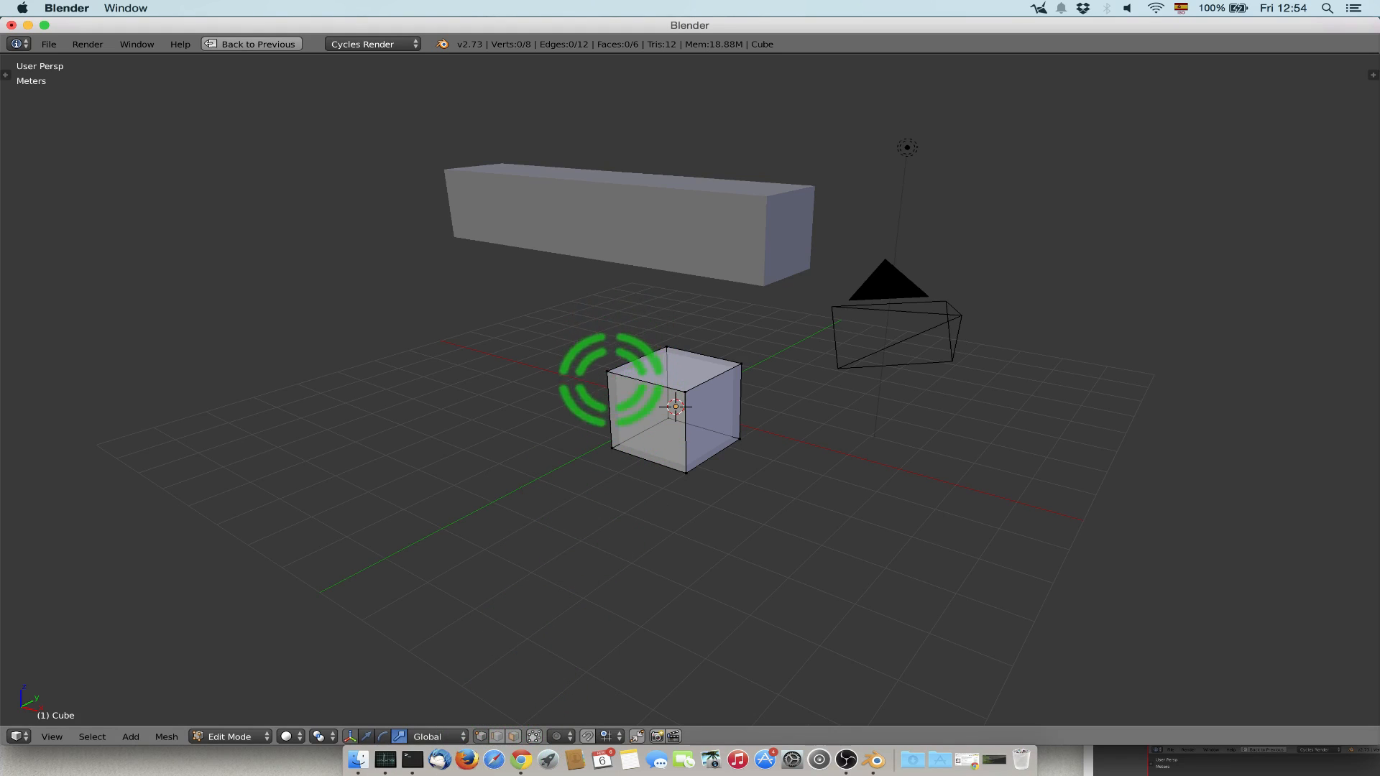
Select the cube's upper left corner vertex, try raising it along Z with the translate manipulator, and undo the move.
right_click(607, 371)
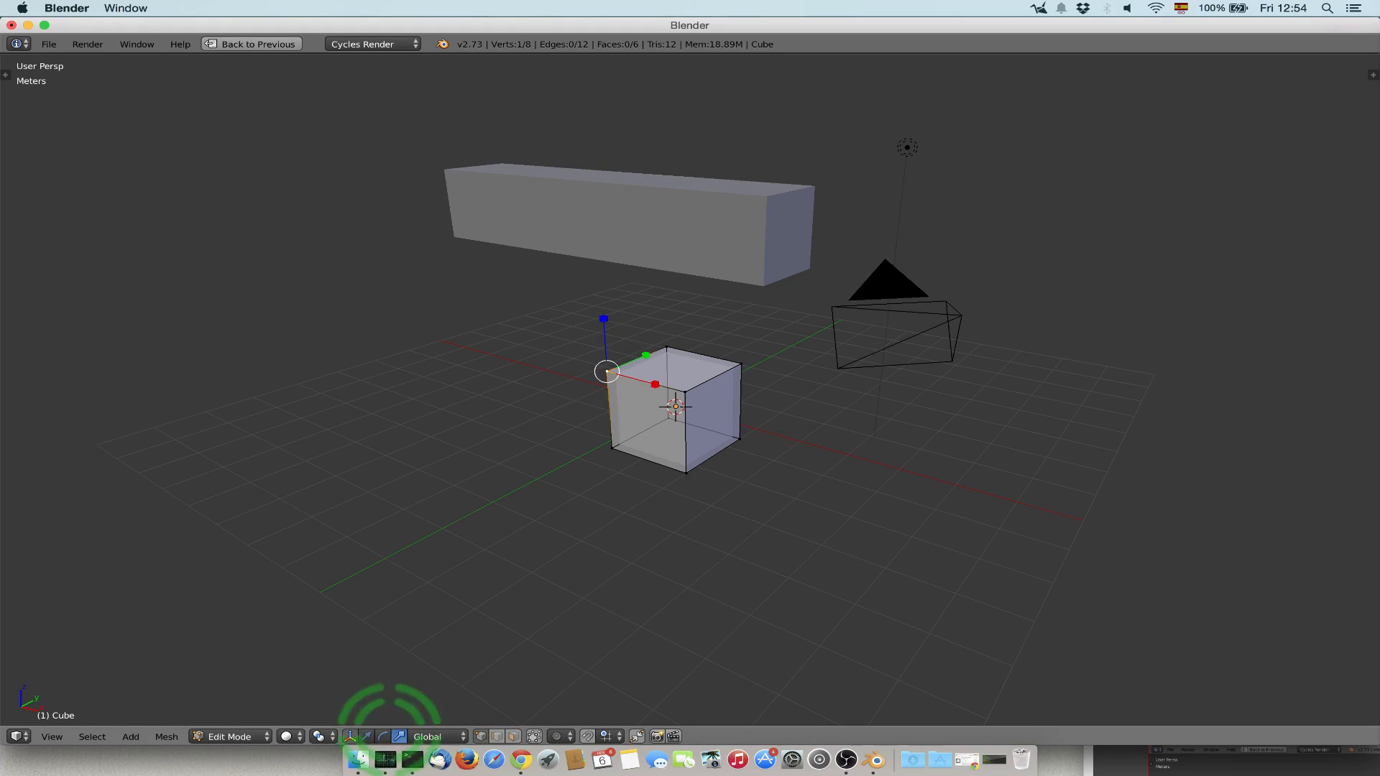
left_click(366, 735)
left_click_drag(603, 320, 607, 263)
key("super+z")
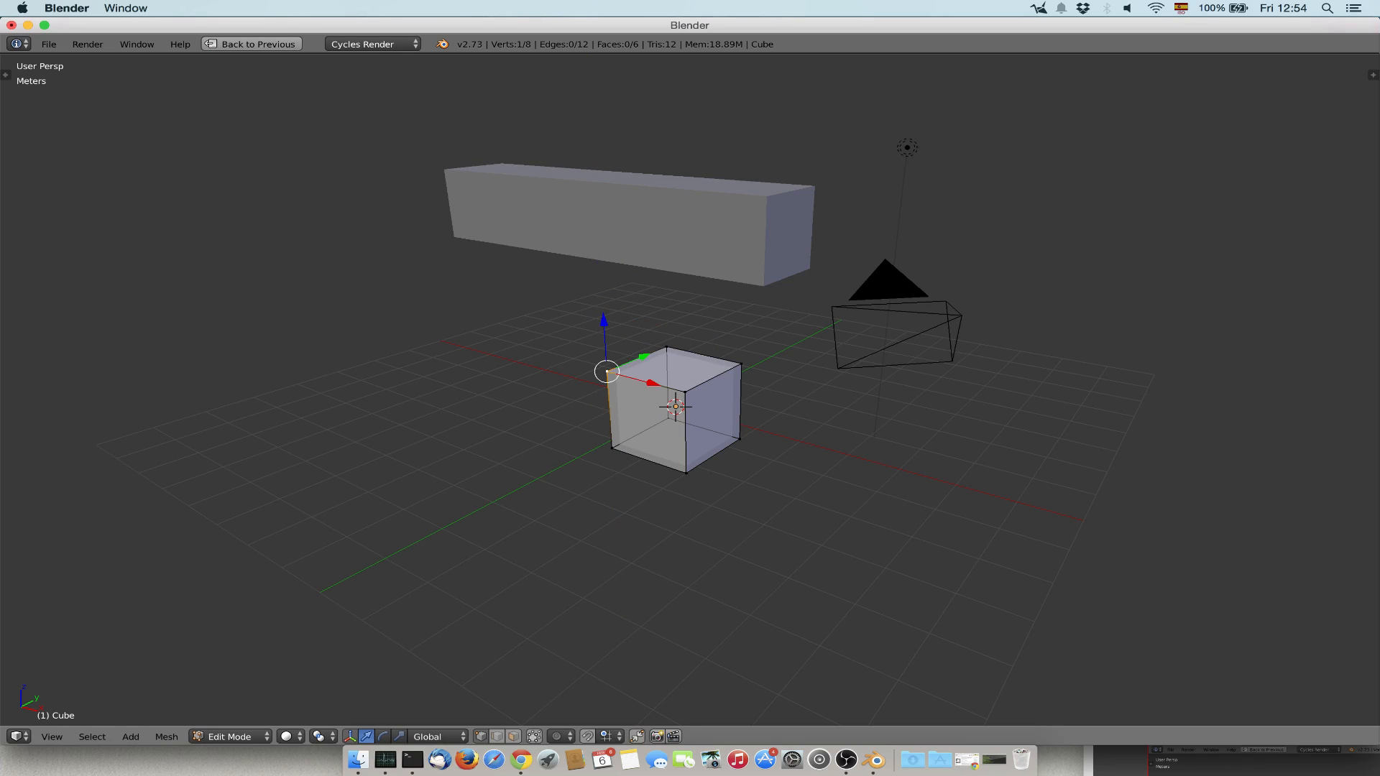
Set the viewport to wireframe shading and move the selected corner vertex 1 m along the global Z axis.
key("z")
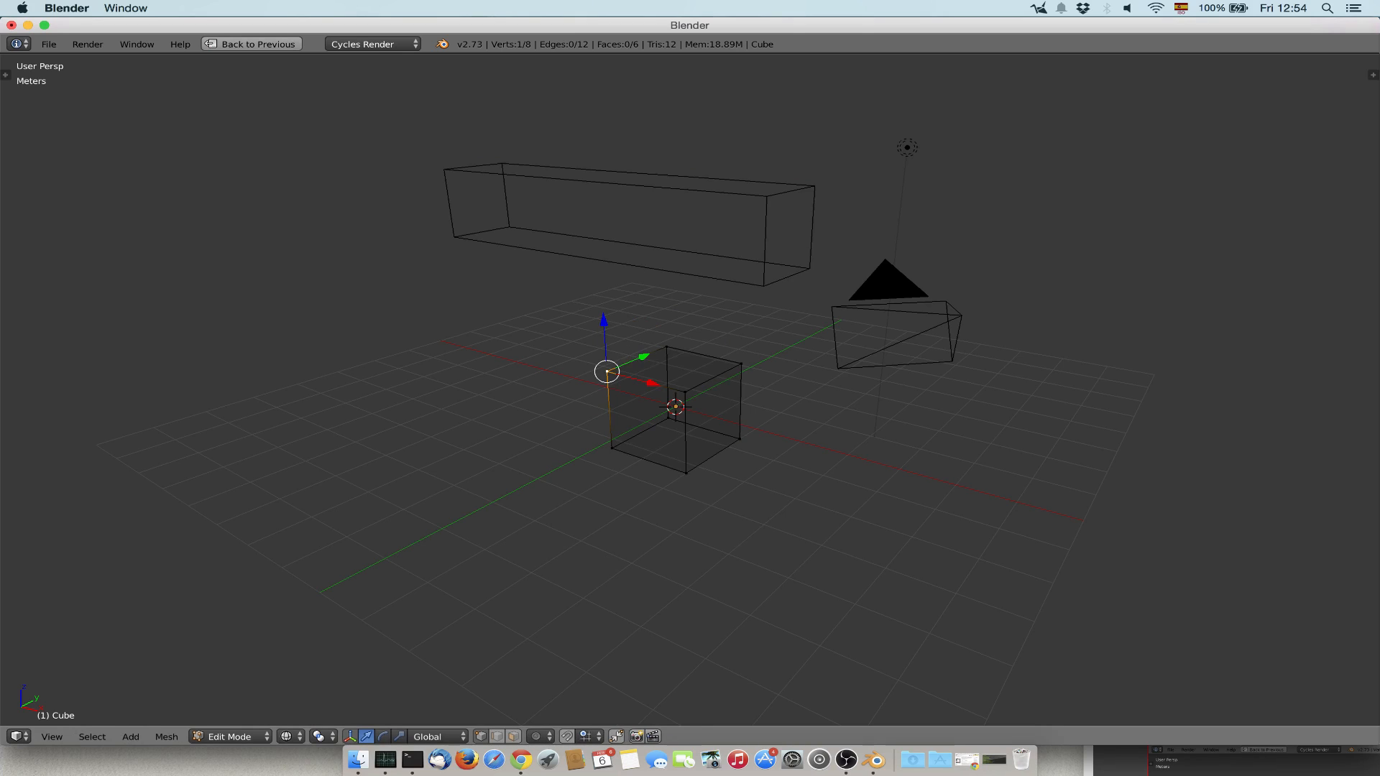
type("gz")
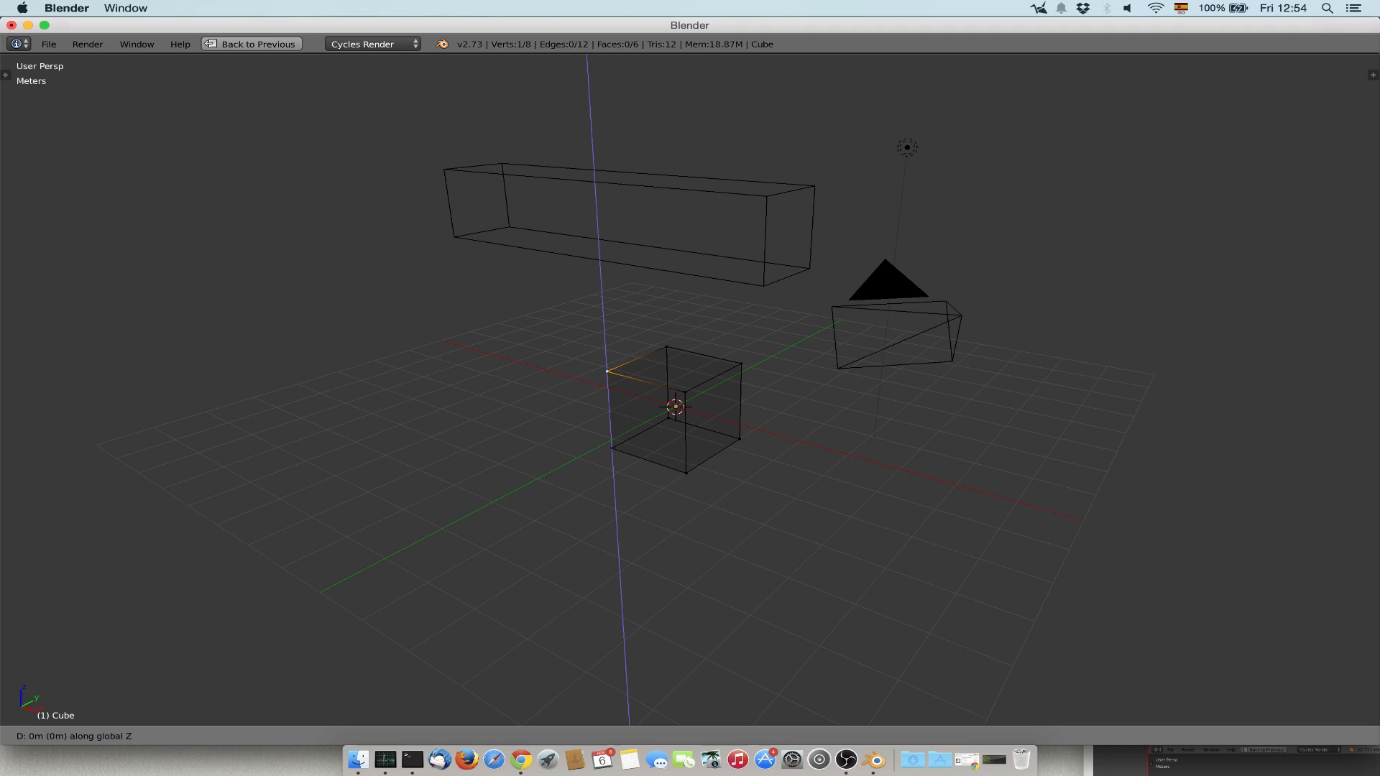
type("1")
key("Return")
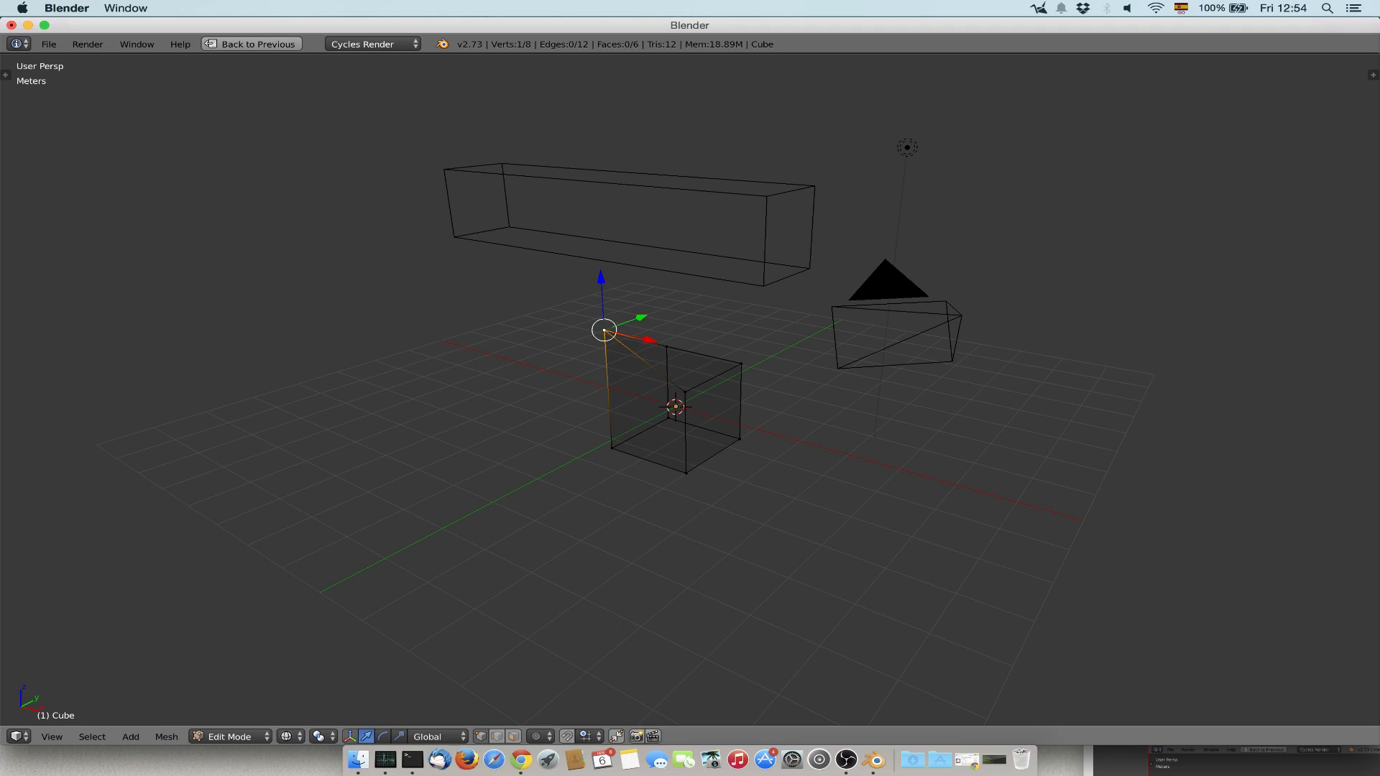
Set the viewport shading back to Solid and move the selected vertex -1 m along the global Z axis.
left_click(287, 734)
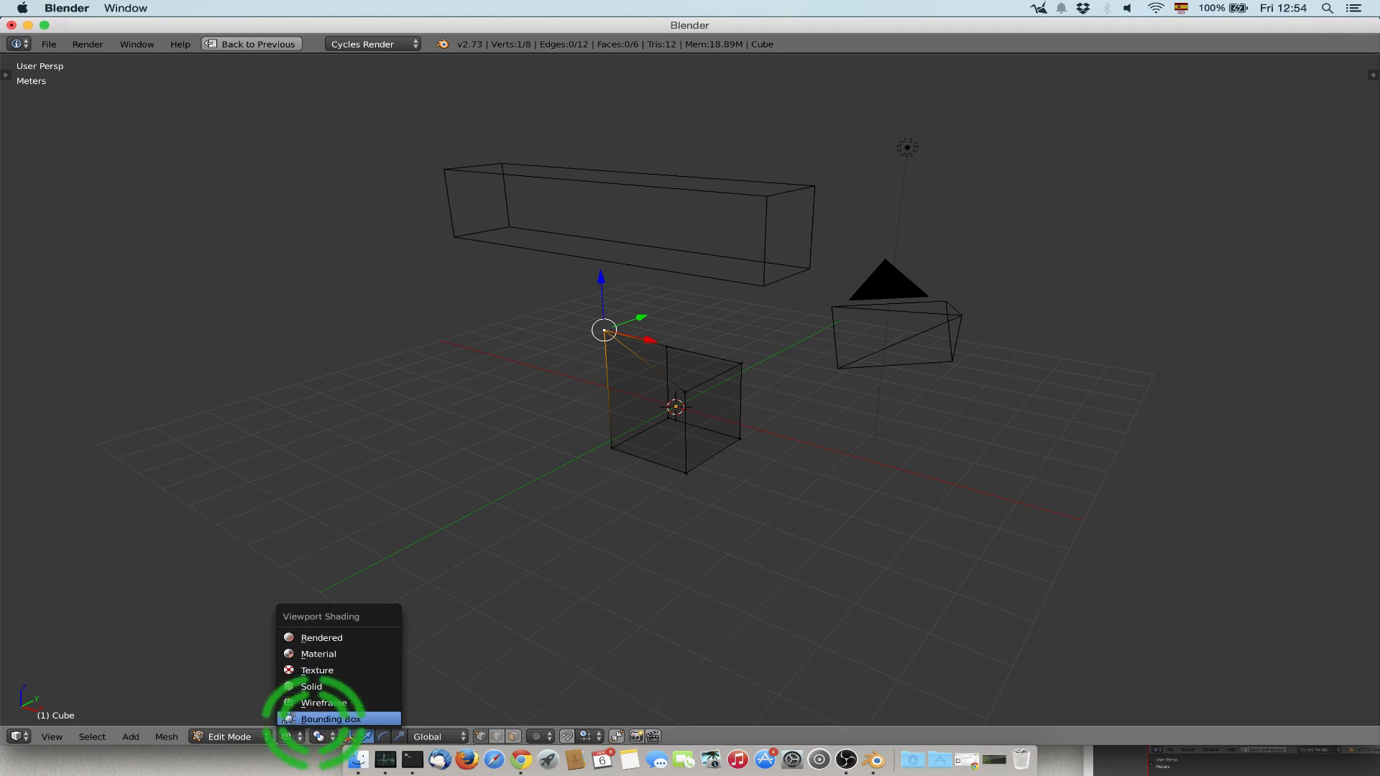
left_click(313, 690)
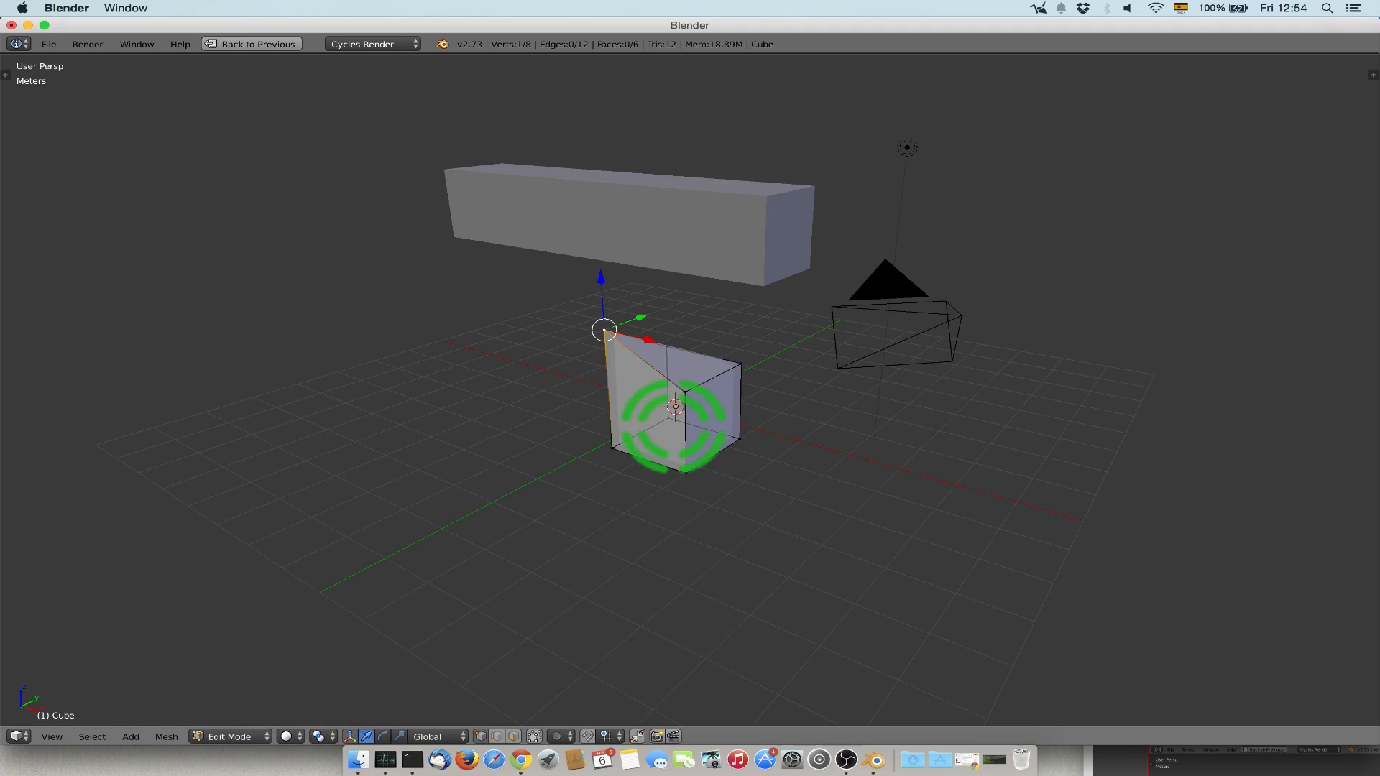
type("gz")
type("-1")
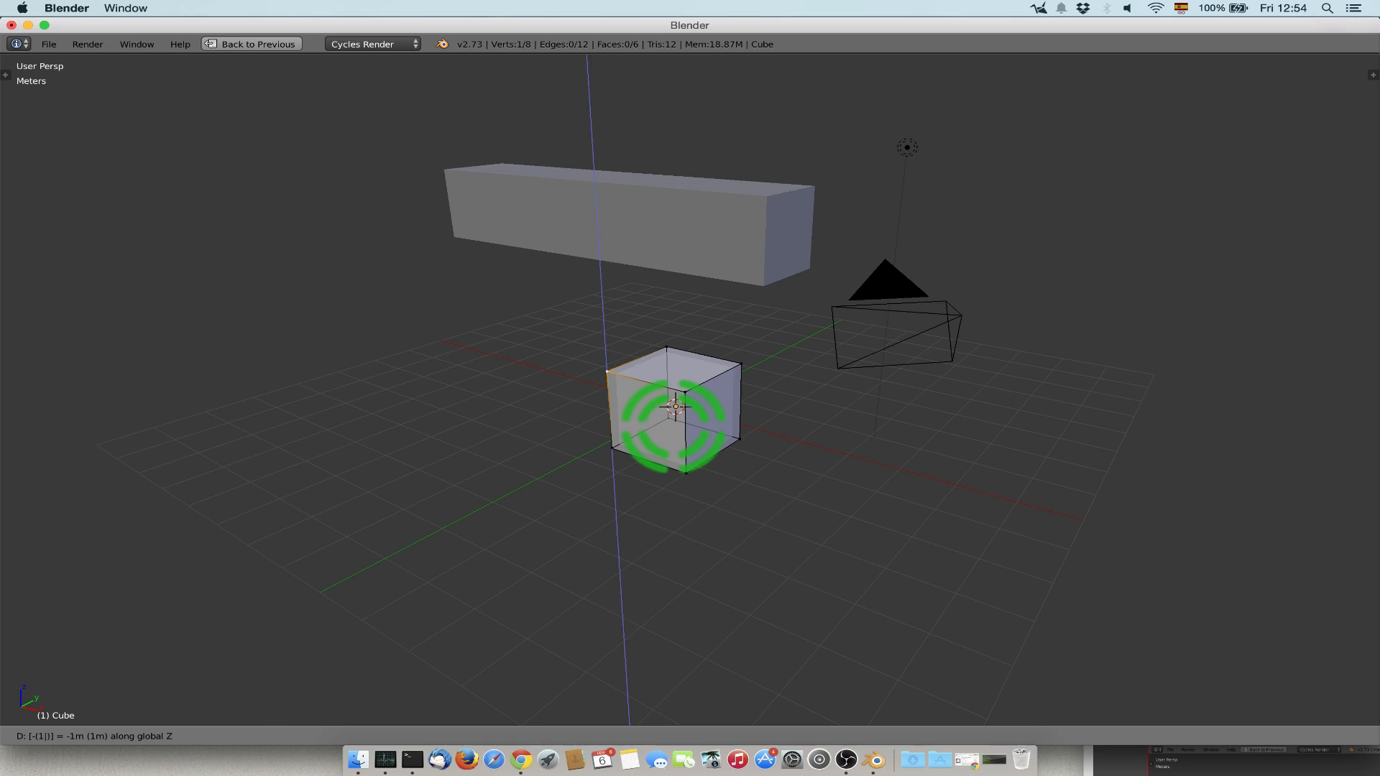
key("Return")
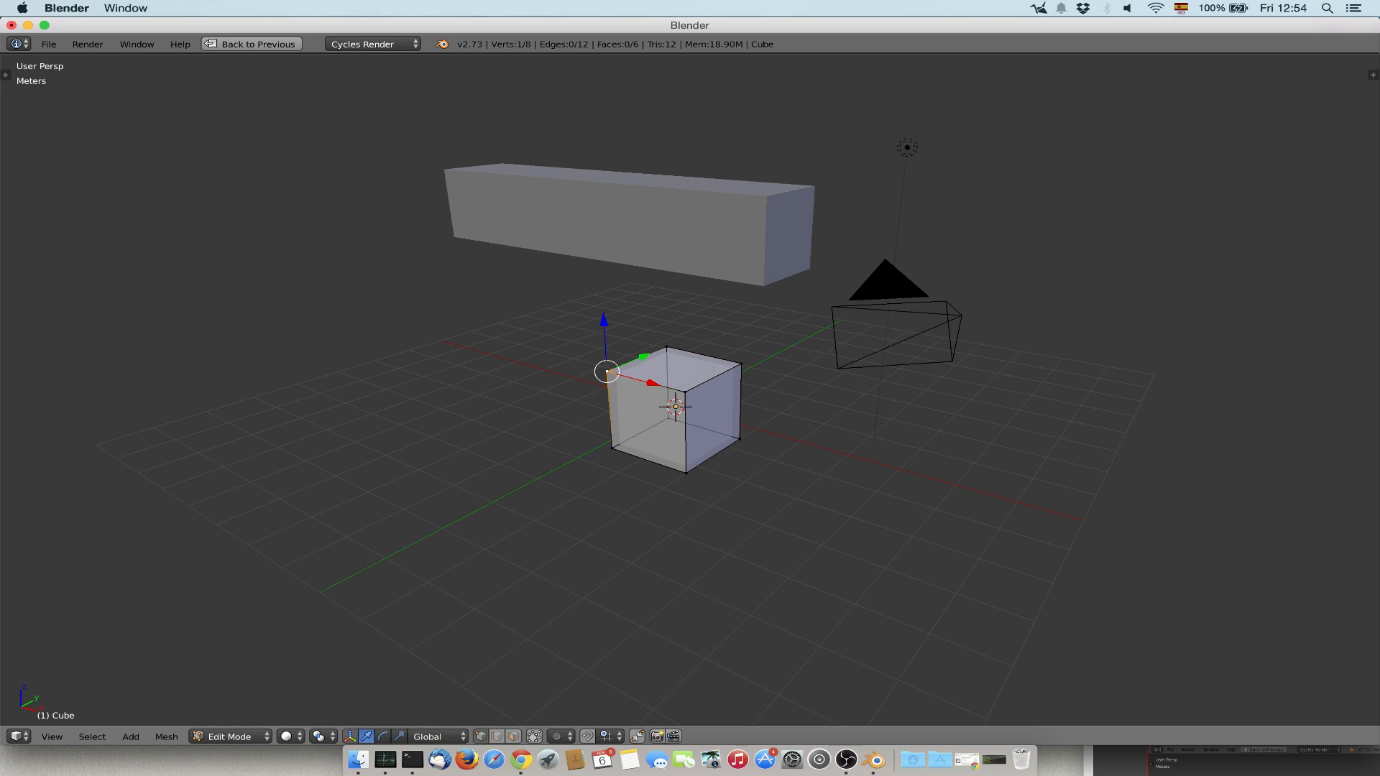
Add the diagonally opposite upper vertex to the selection, try moving both 1 m along Z, and undo the move.
right_click(740, 365, "shift")
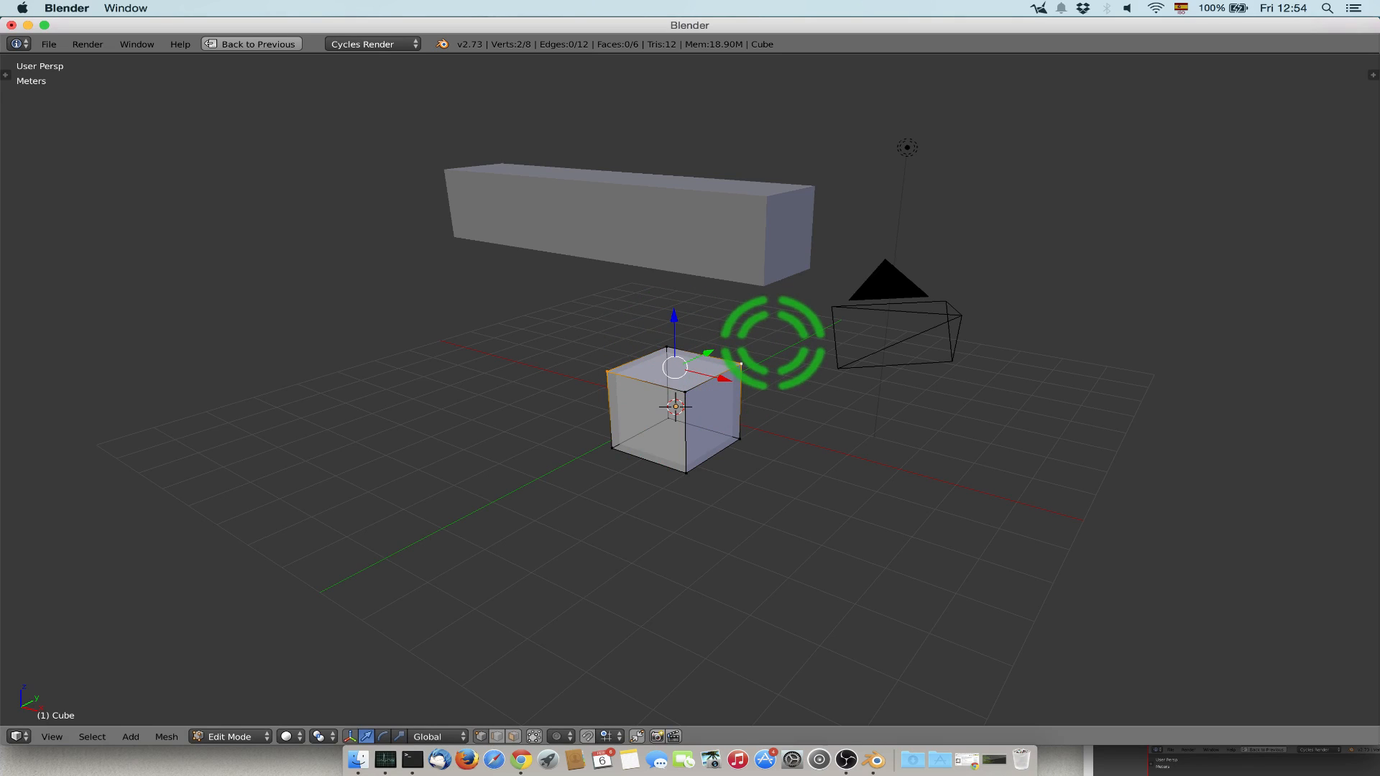
key("g")
key("z")
key("1")
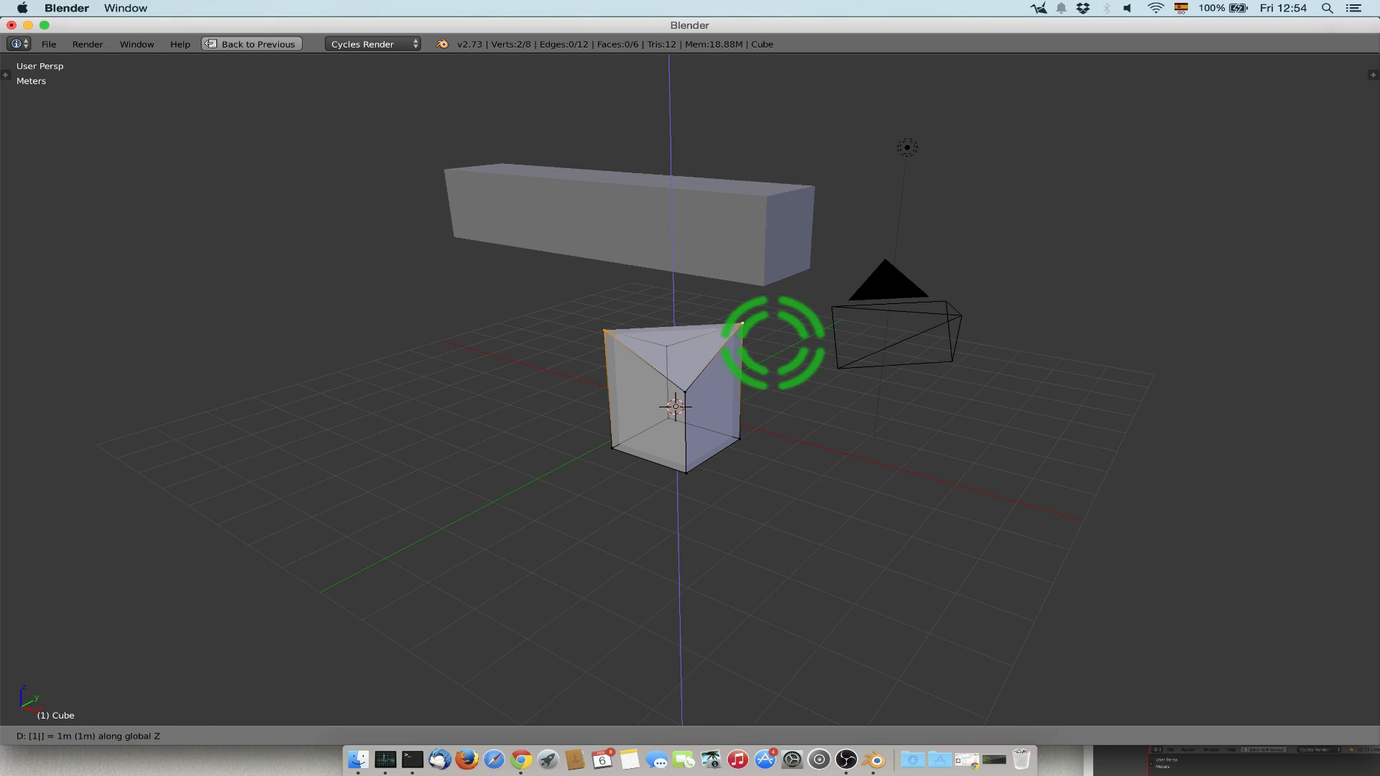
key("Return")
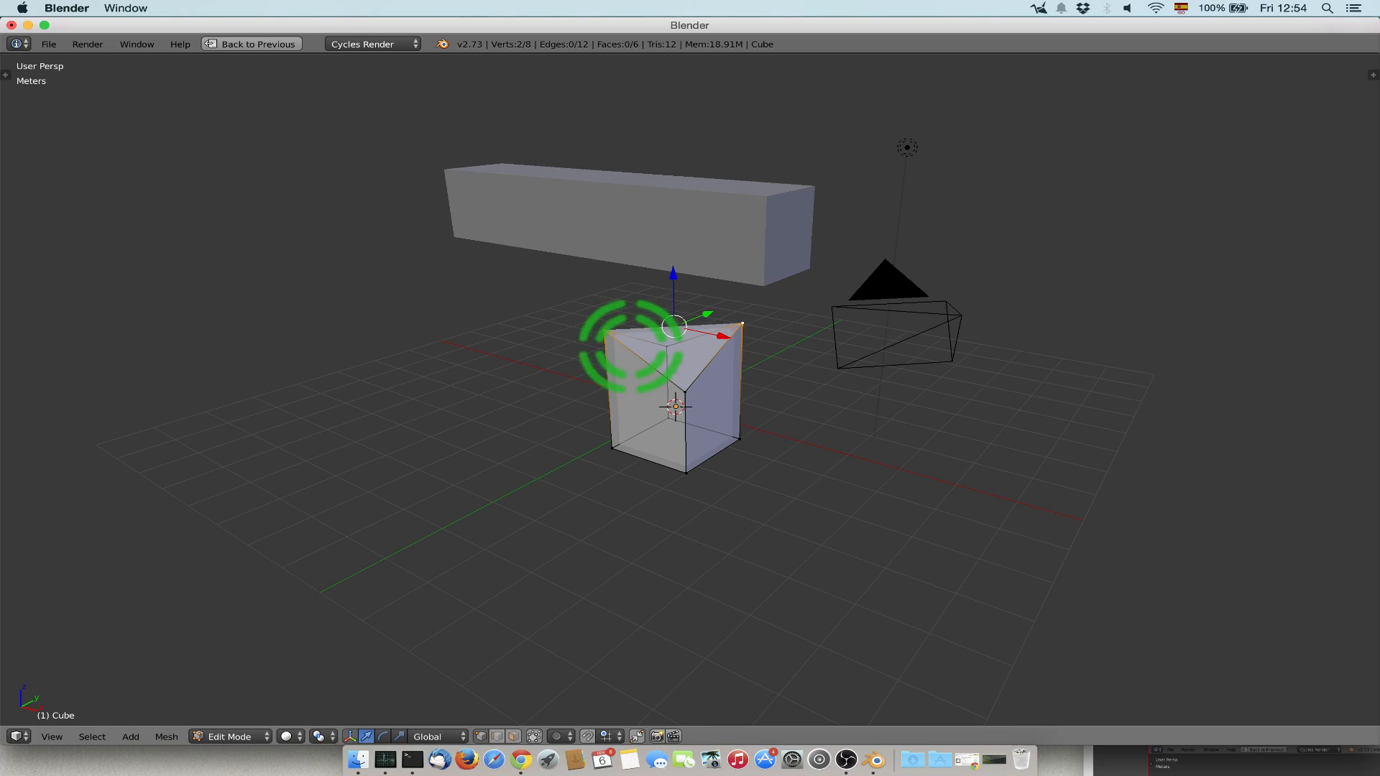
mouse_move(616, 345)
middle_mouse_down()
mouse_move(633, 402)
mouse_move(597, 338)
mouse_move(611, 301)
mouse_move(611, 356)
middle_mouse_up()
key("ctrl+z")
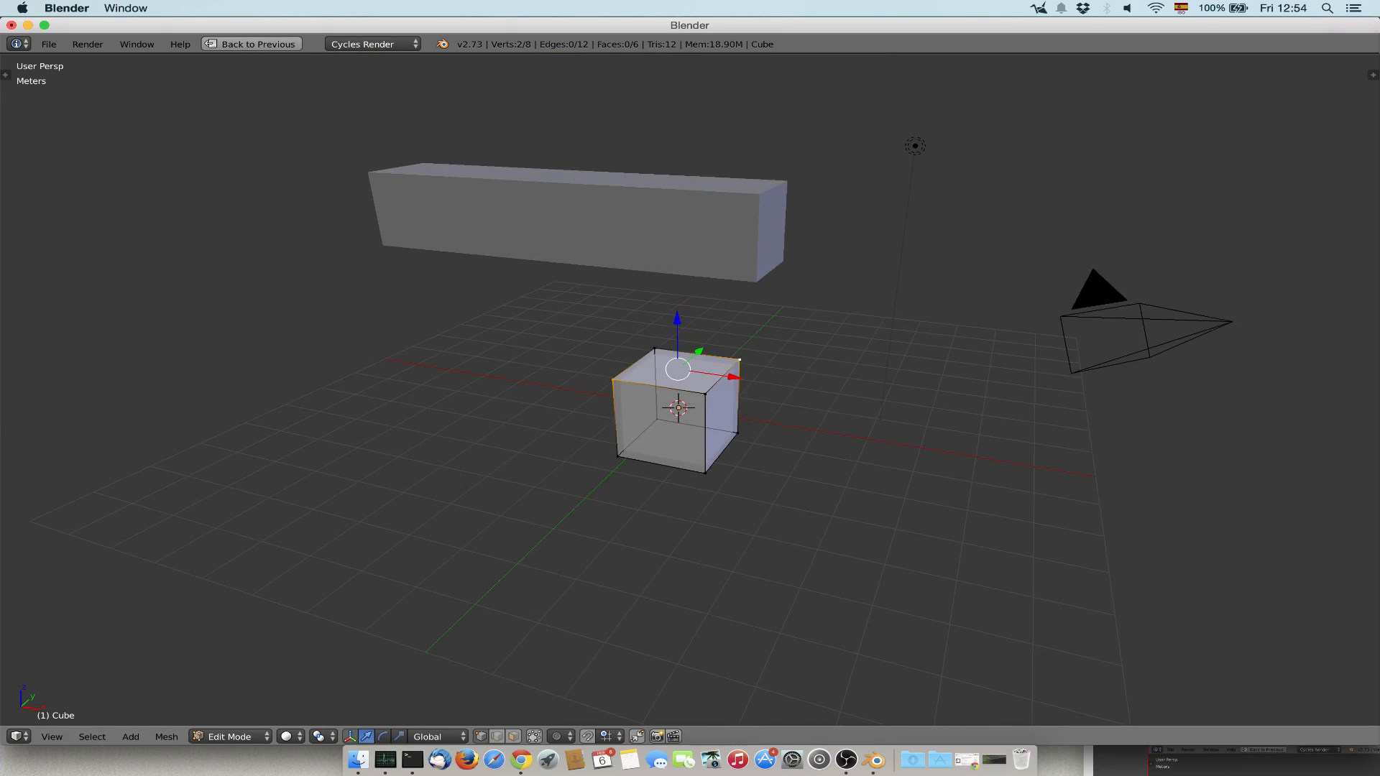
Reselect only the two end vertices of the cube's front upper edge, try raising them along Z, and undo the move.
key("a")
right_click(612, 379)
right_click(705, 394, "shift")
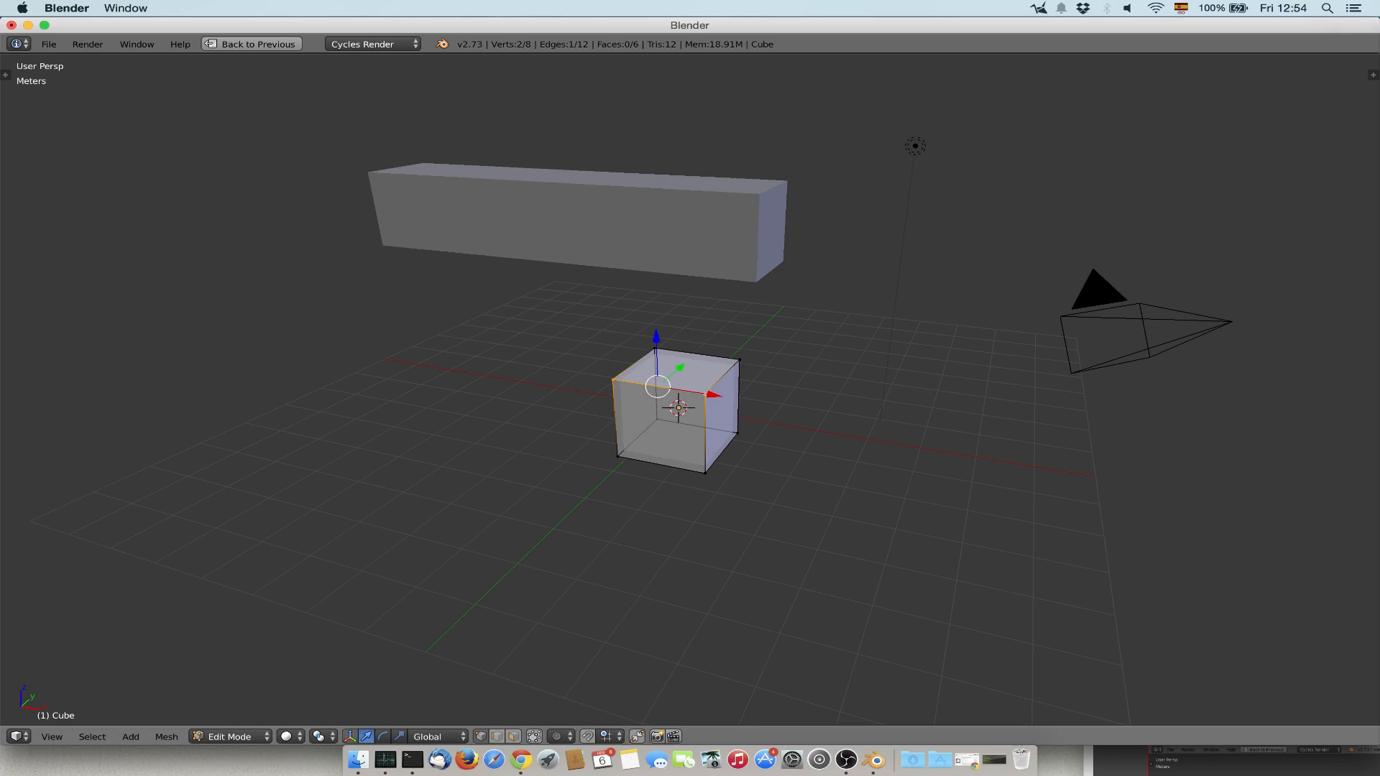
middle_click_drag(704, 384, 600, 370)
left_click_drag(618, 324, 608, 279)
key("ctrl+z")
In edge select mode, try raising two adjacent upper edges of the cube along Z, undo the move, and deselect everything.
left_click(496, 736)
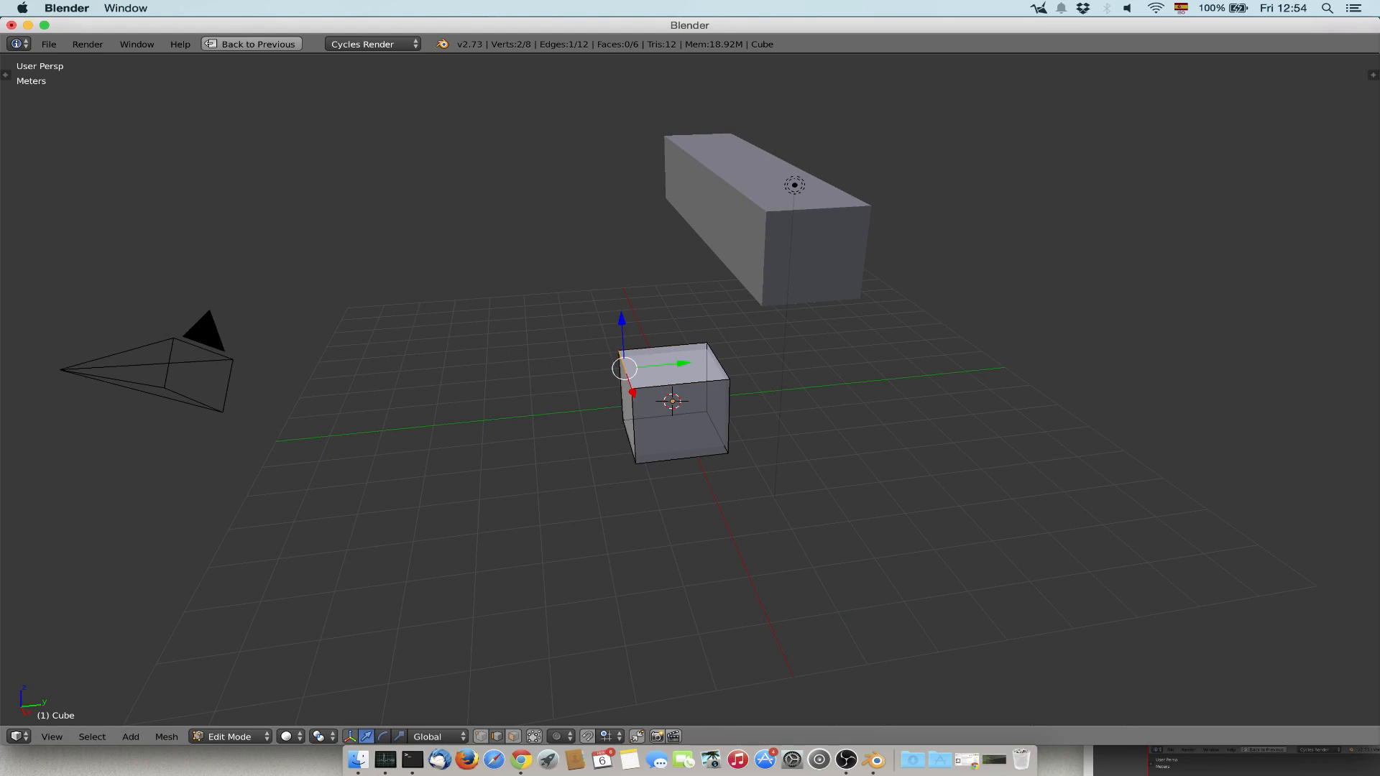
right_click(681, 384)
right_click(621, 386, "shift")
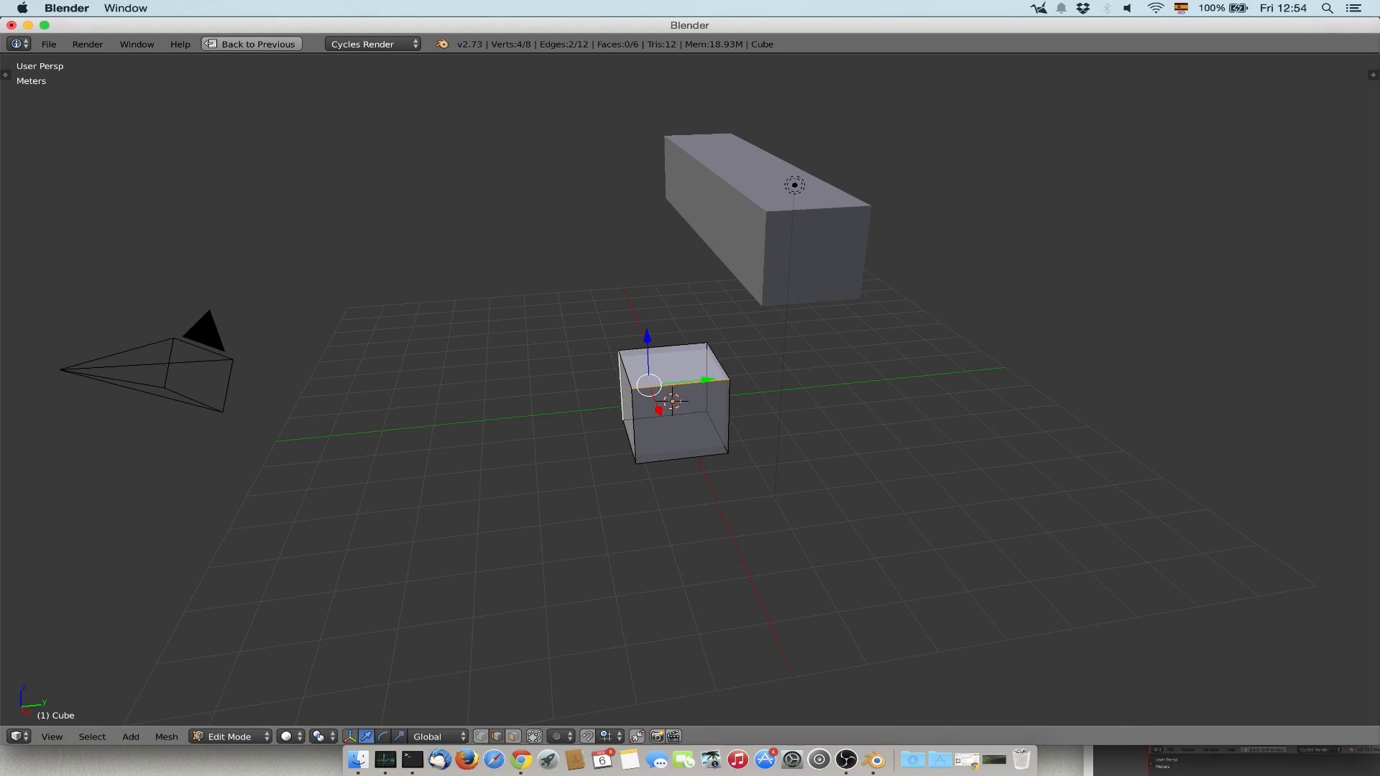
right_click(625, 370)
right_click(679, 385, "shift")
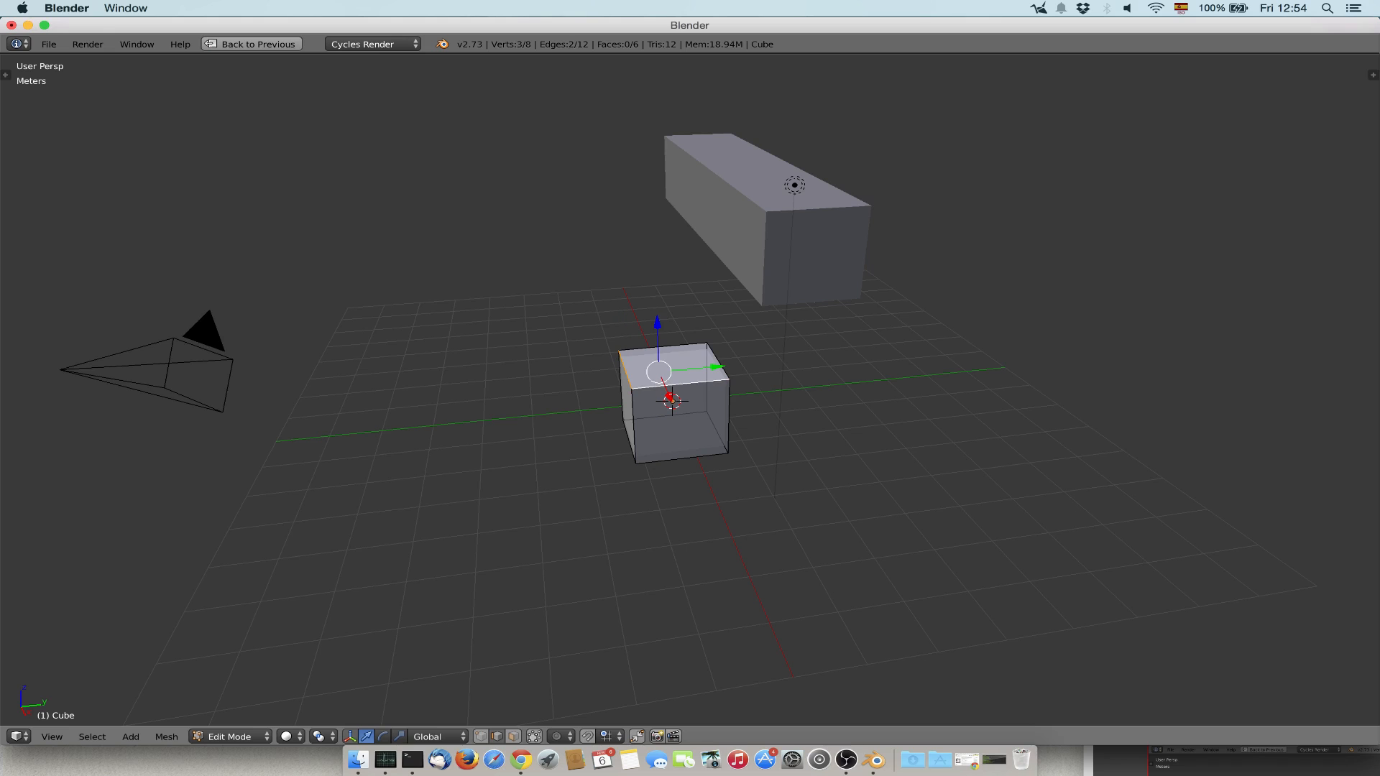
left_click_drag(656, 321, 656, 269)
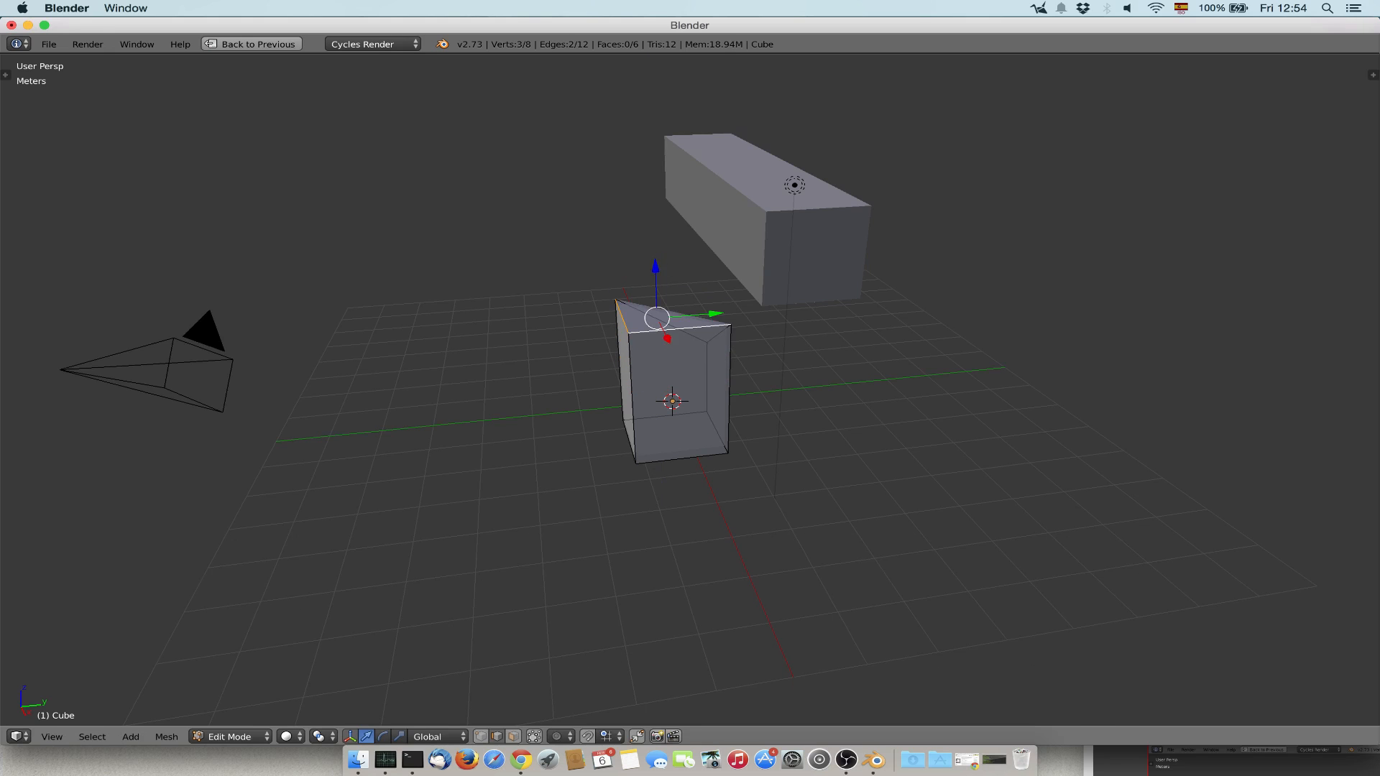
middle_click_drag(668, 287, 352, 284)
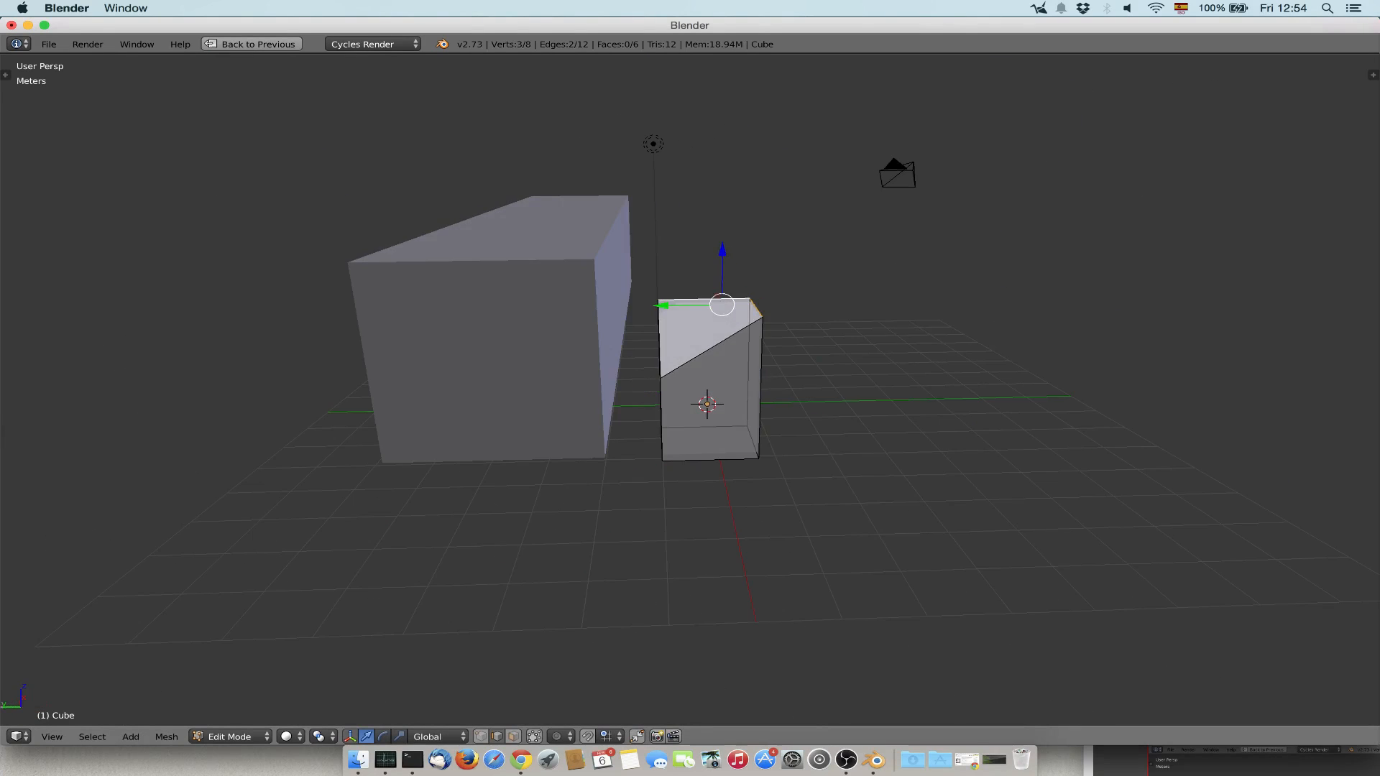
key("ctrl+z")
key("a")
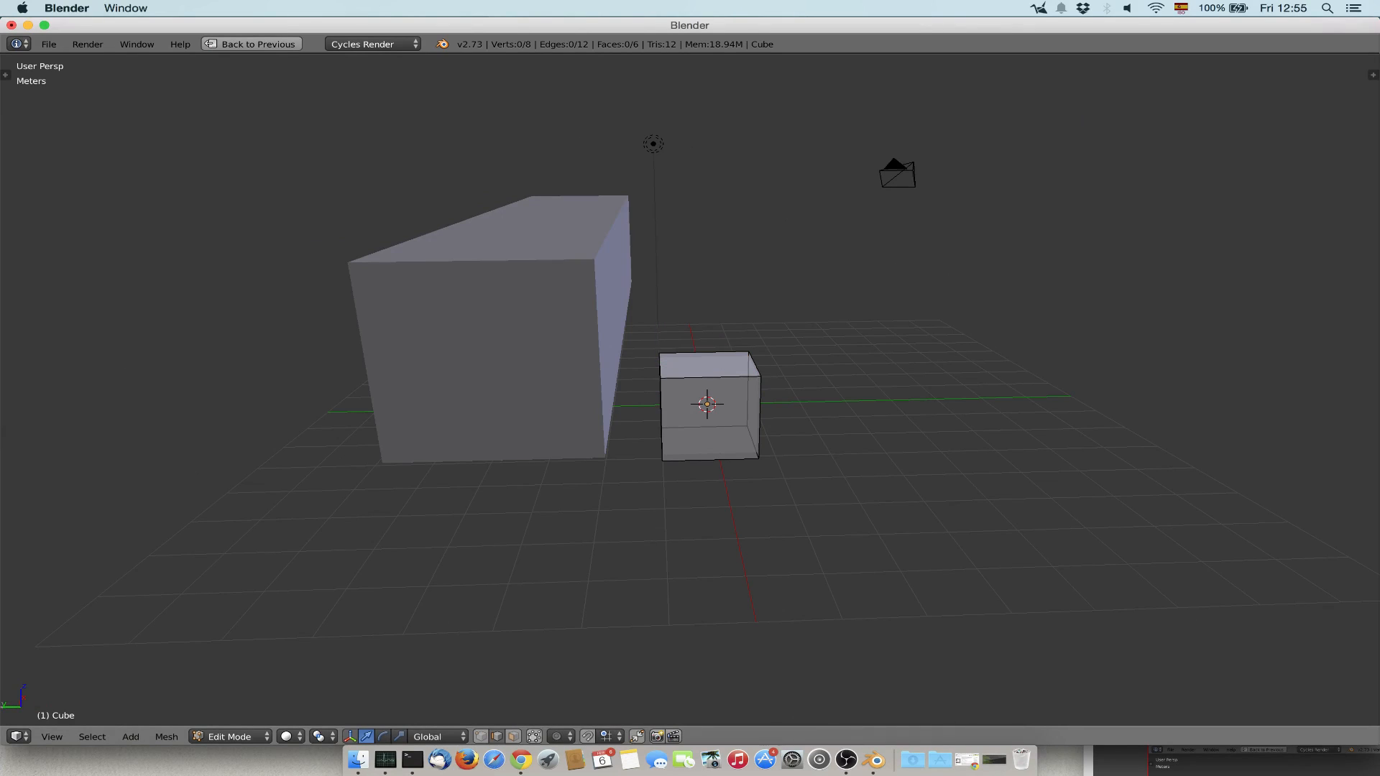
In face select mode, select the cube's top face, try pulling it up along Z, and undo the move.
left_click(513, 736)
right_click(707, 363)
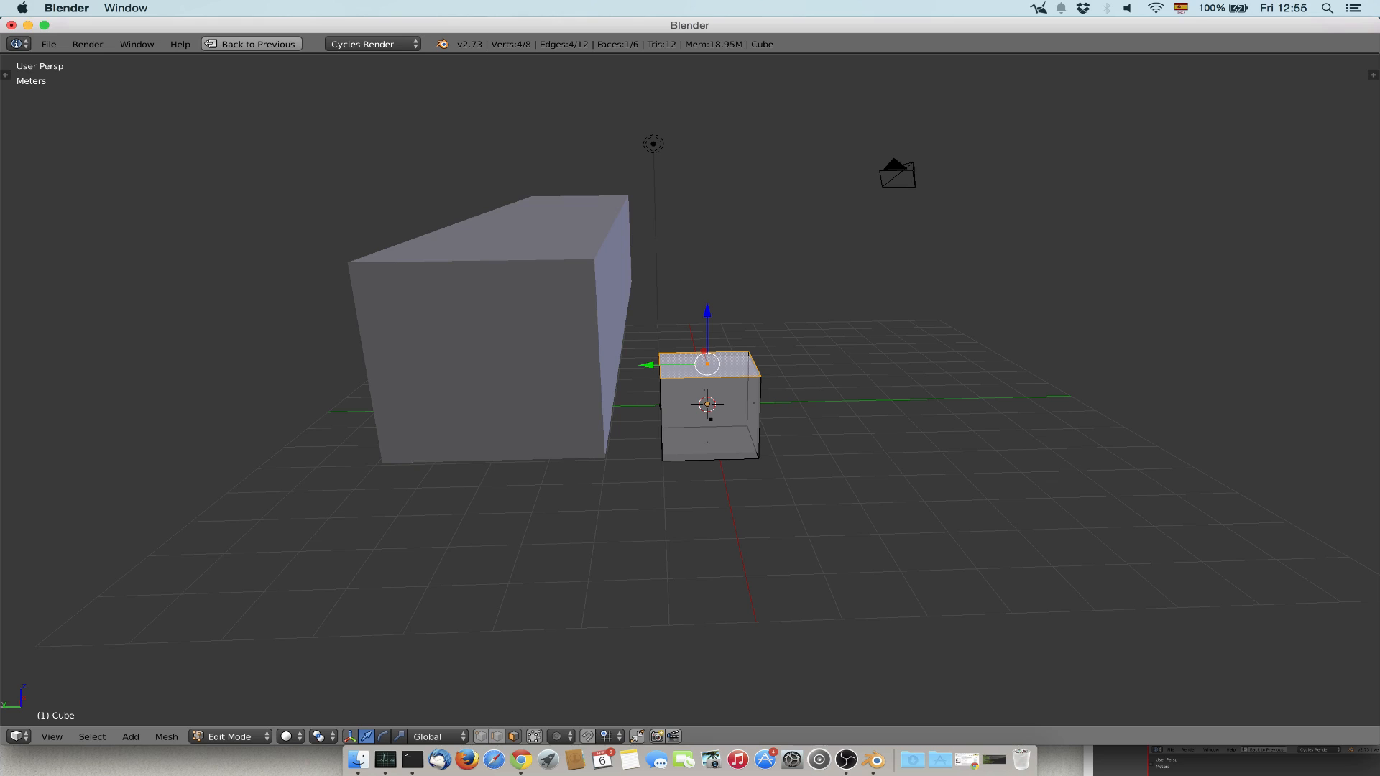
middle_click_drag(707, 364, 453, 388)
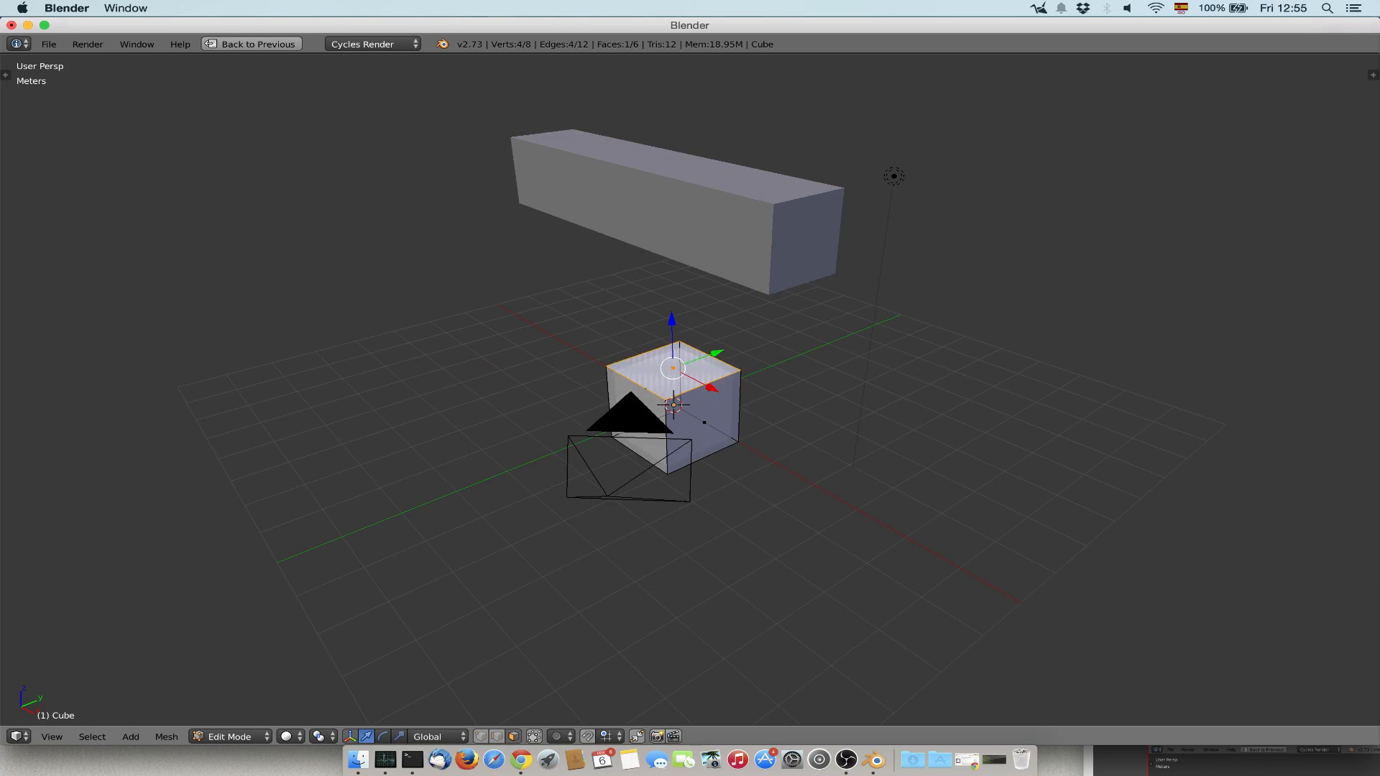
left_click_drag(672, 331, 669, 309)
key("ctrl+z")
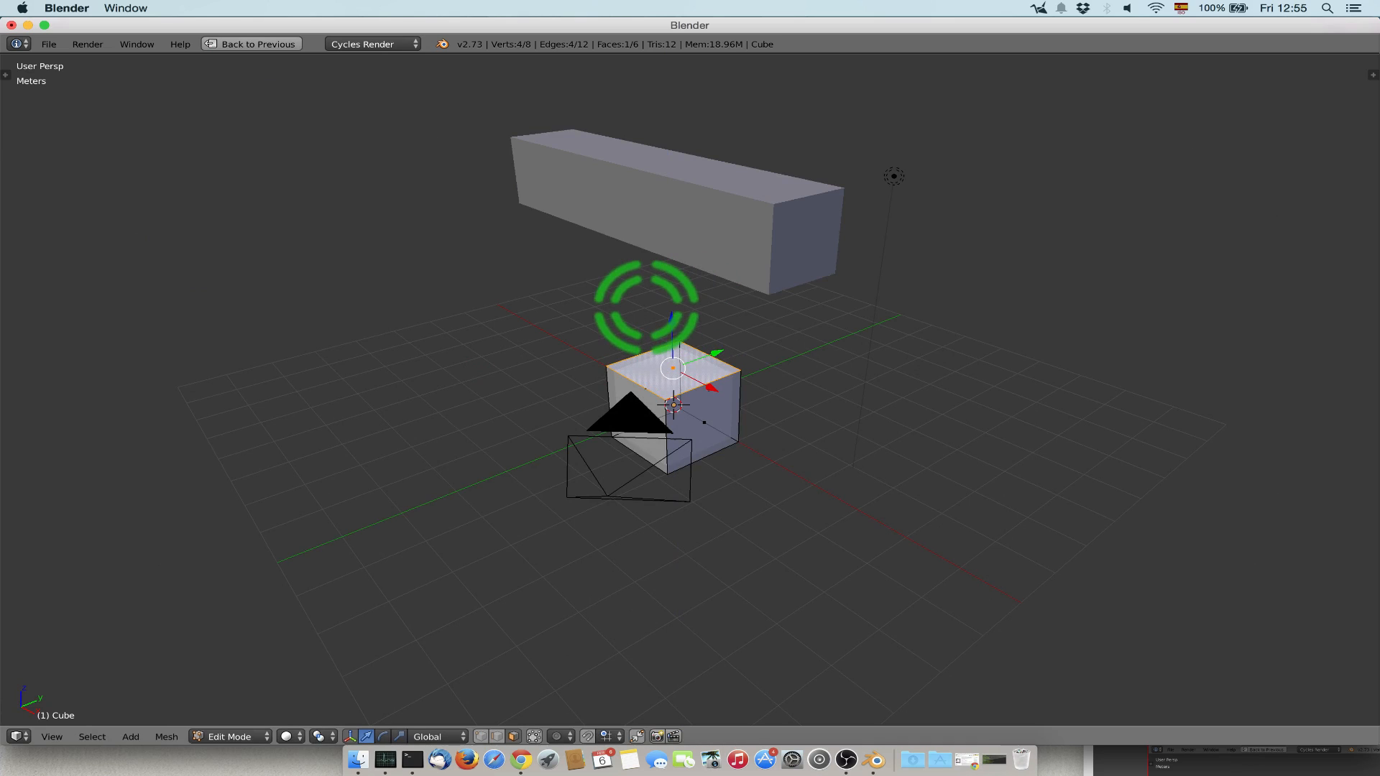
Return to Object Mode and delete the original cube.
key("Tab")
key("Tab")
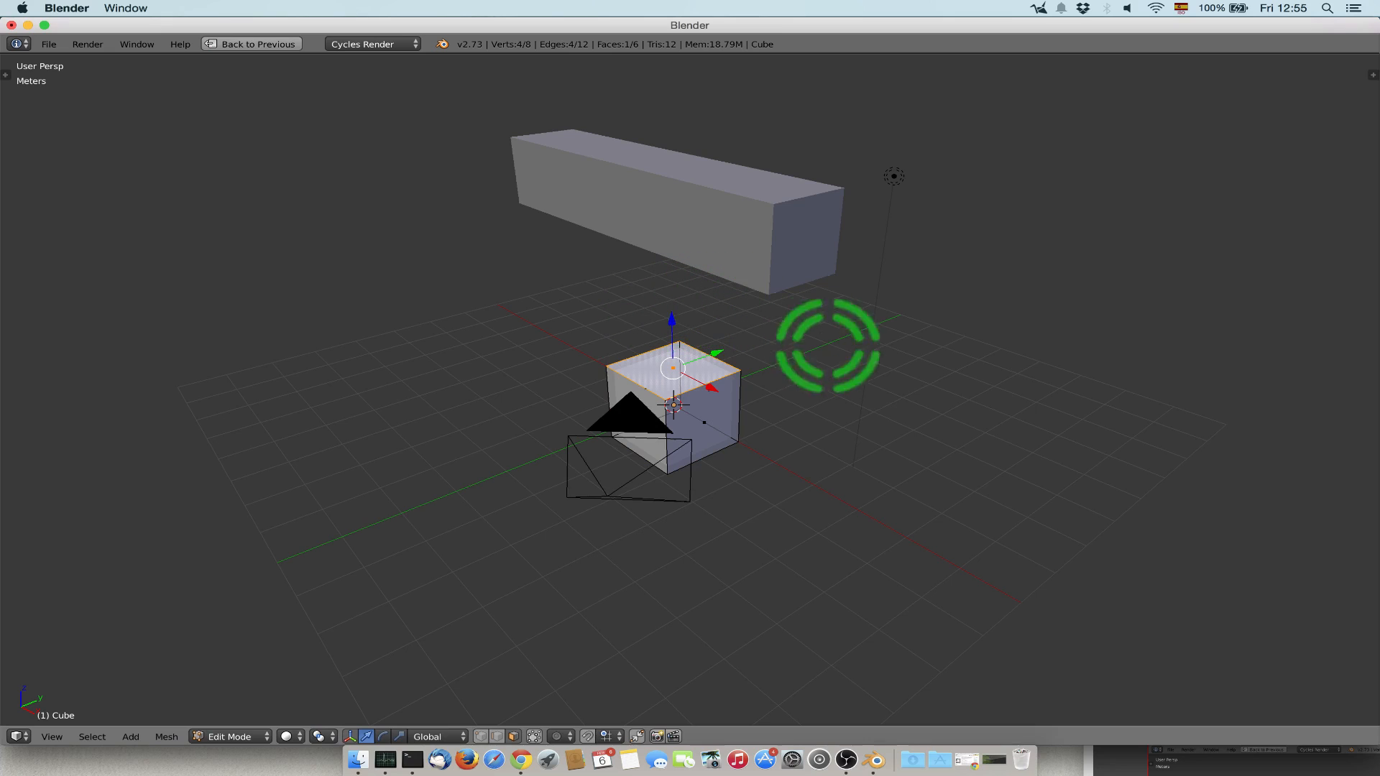
key("Tab")
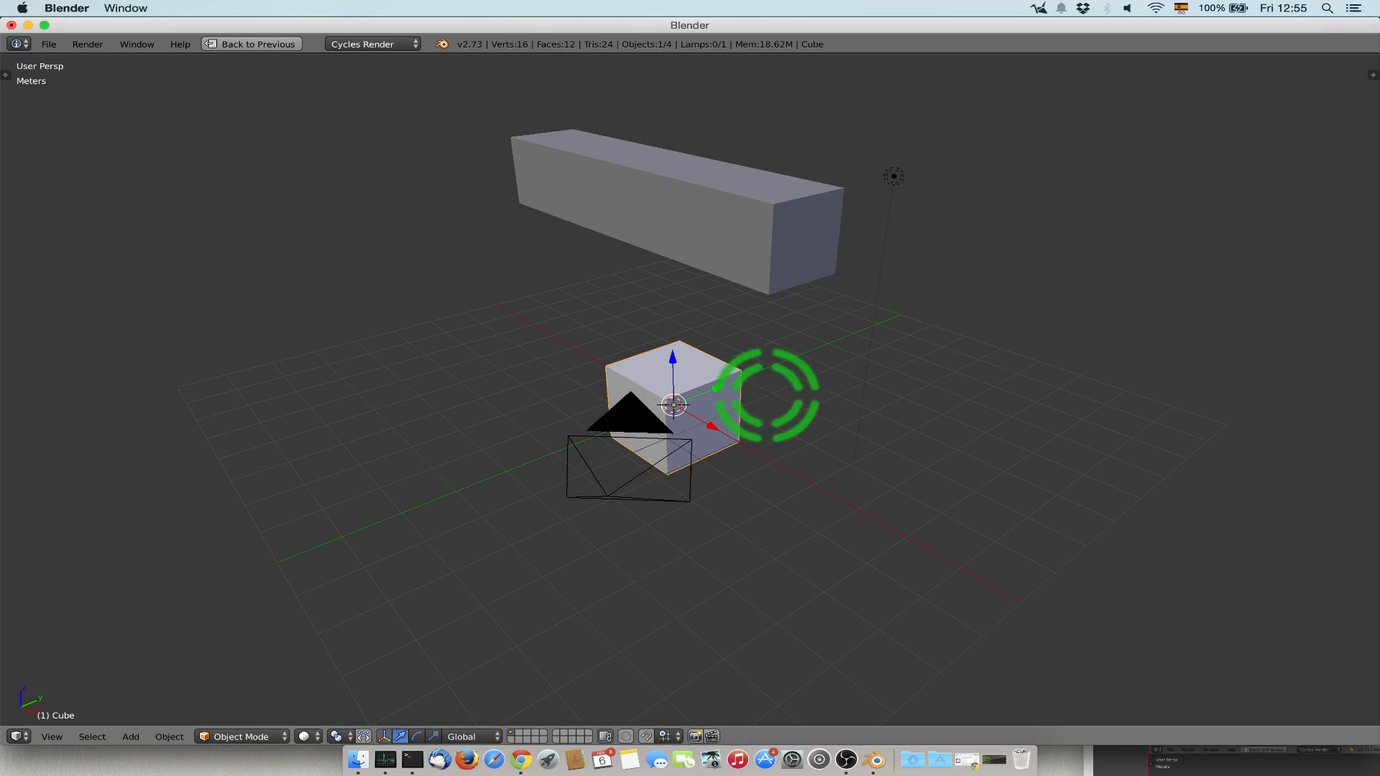
key("x")
key("Escape")
key("x")
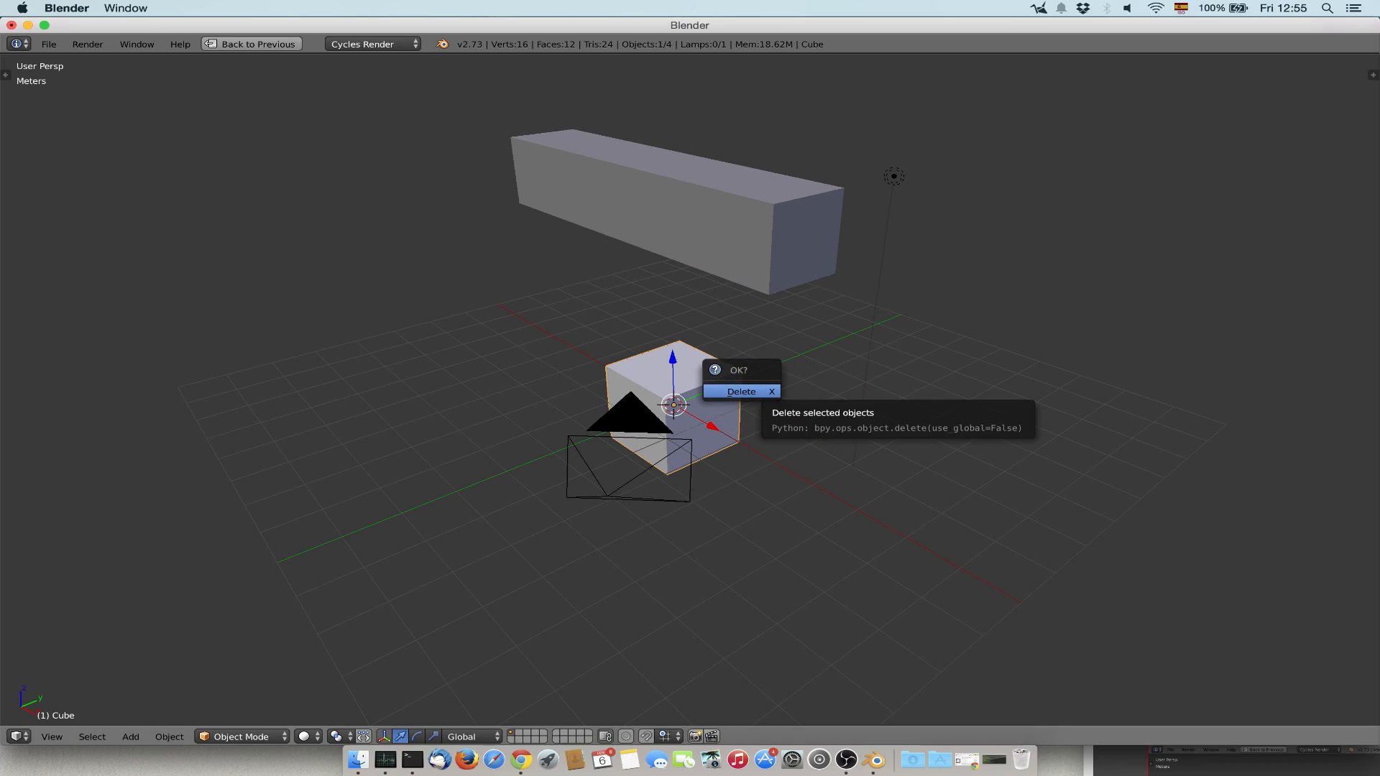
key("Return")
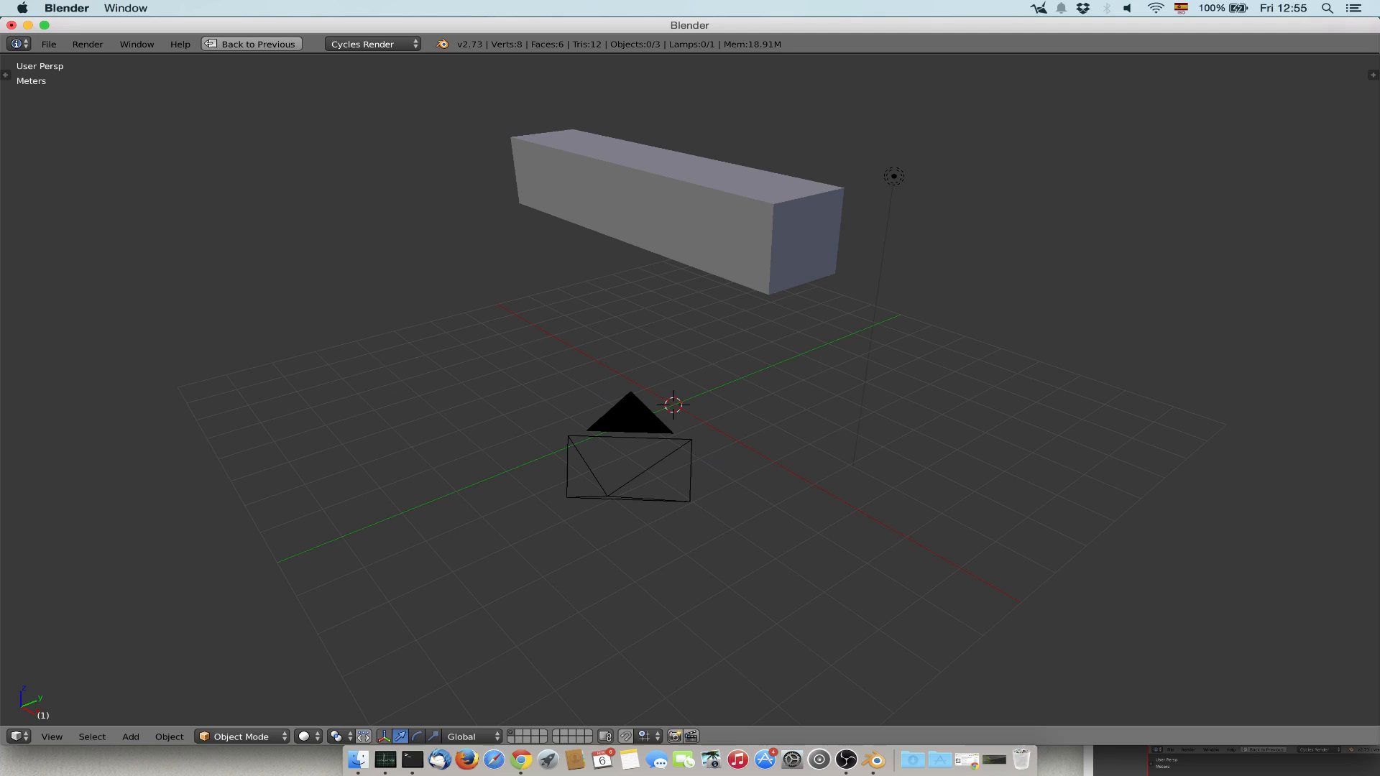
Delete the long stretched box behind the grid's centre.
right_click(725, 202)
key("x")
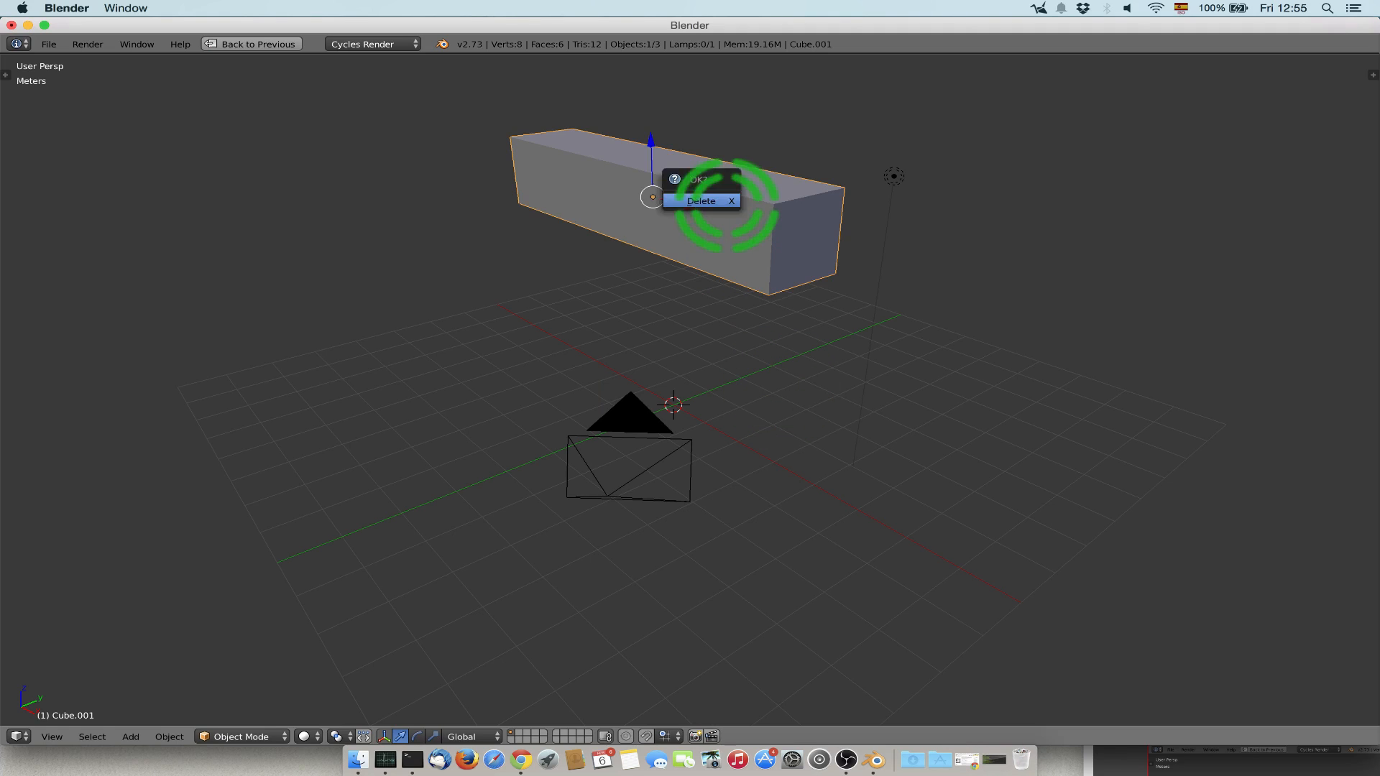
key("Return")
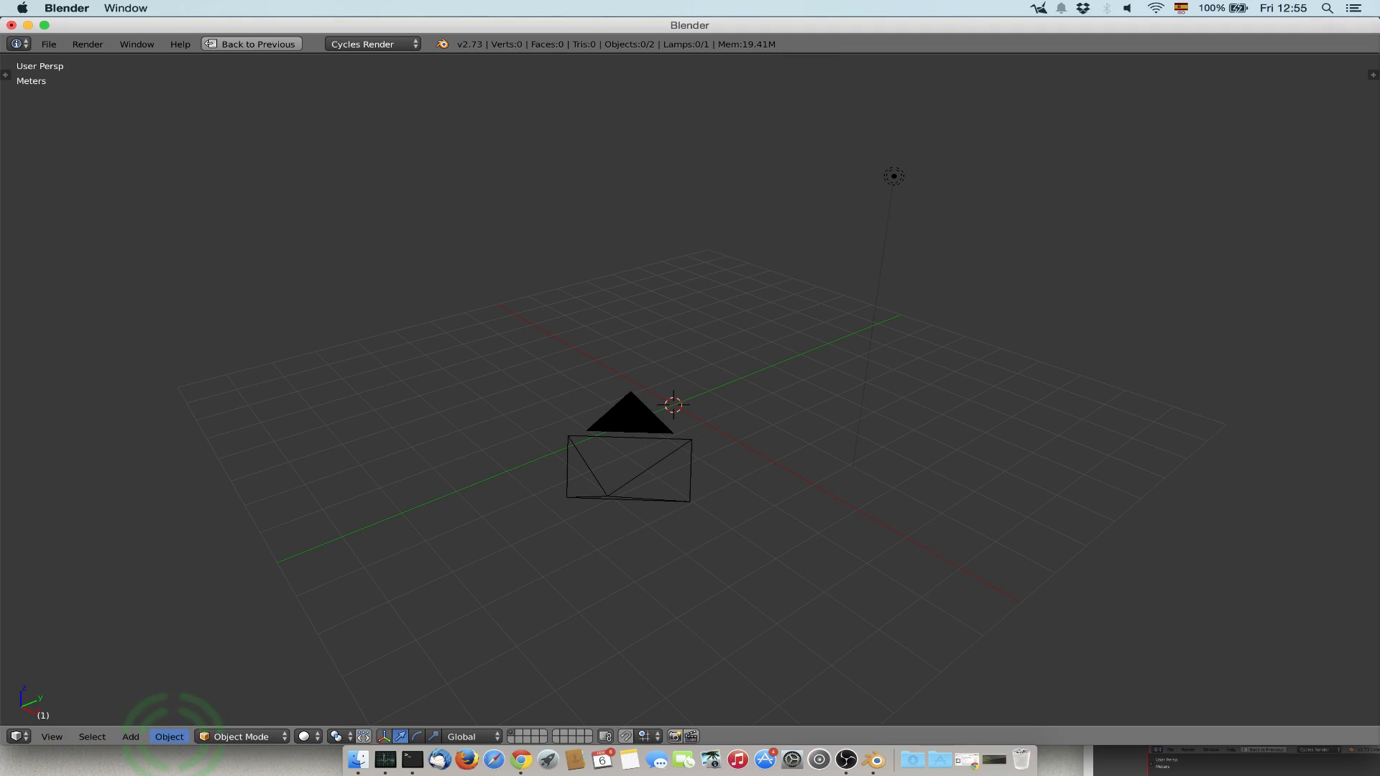
Add a Monkey mesh to the empty scene.
left_click(164, 737)
mouse_move(131, 737)
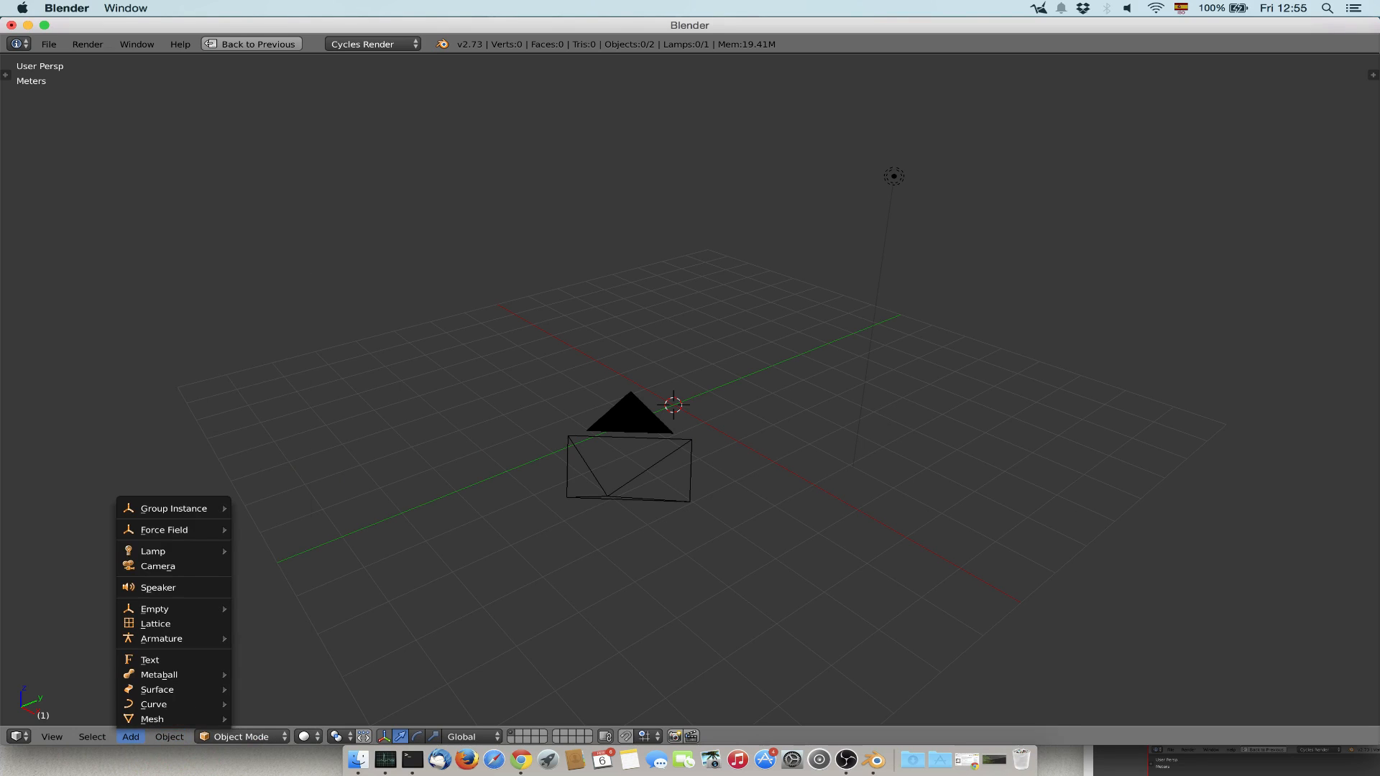
mouse_move(165, 719)
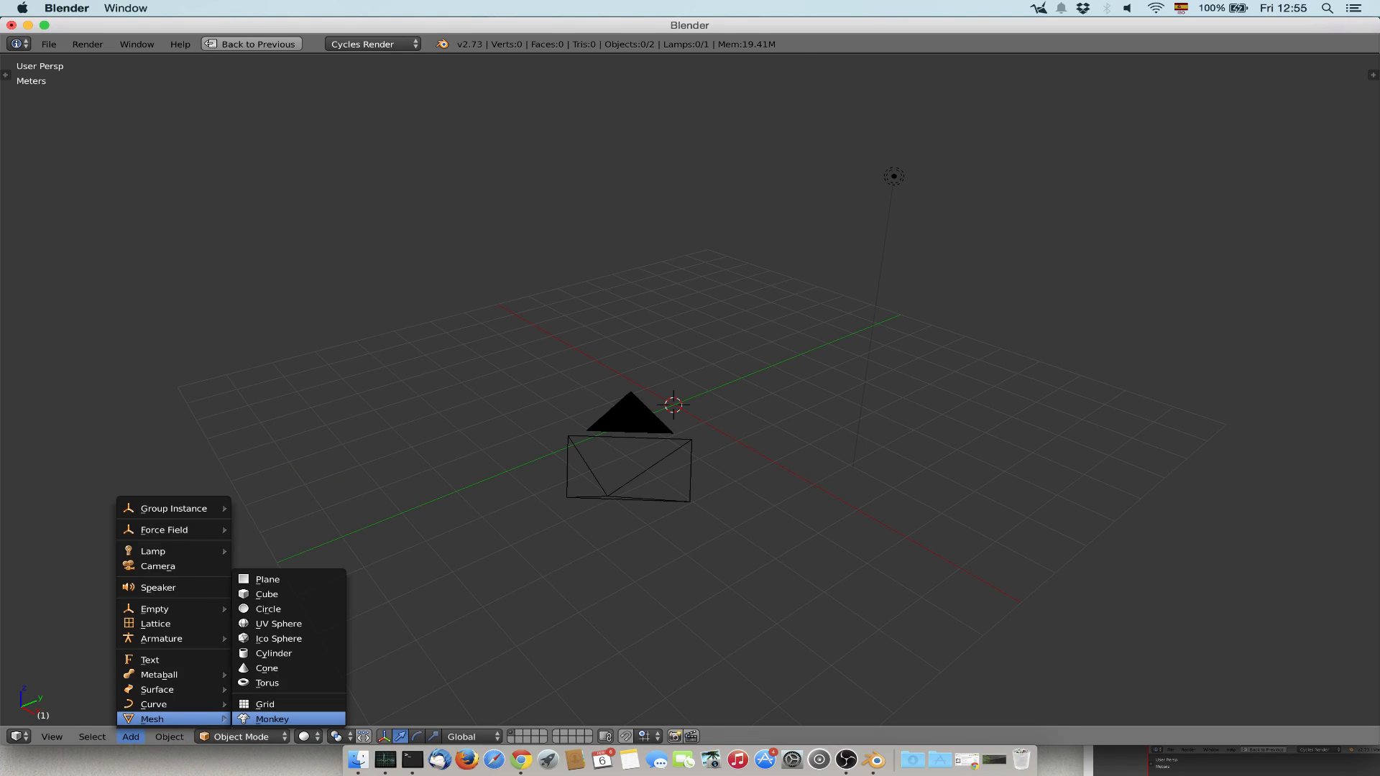
left_click(272, 718)
Switch the monkey to Edit Mode with its face in close view from the front.
middle_click_drag(690, 402, 948, 402)
scroll(690, 403, "up", 8)
middle_click_drag(690, 402, 707, 456)
key("Tab")
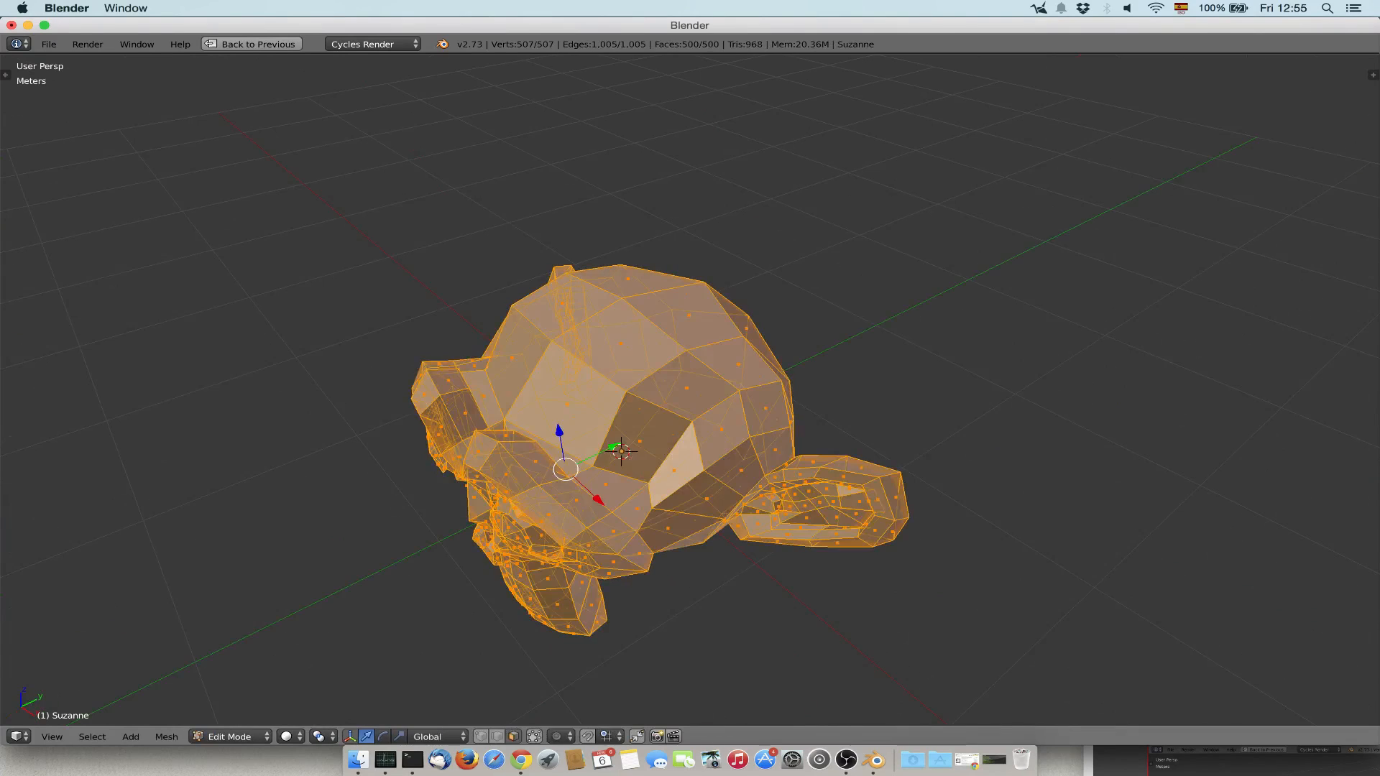
middle_click_drag(690, 403, 726, 373)
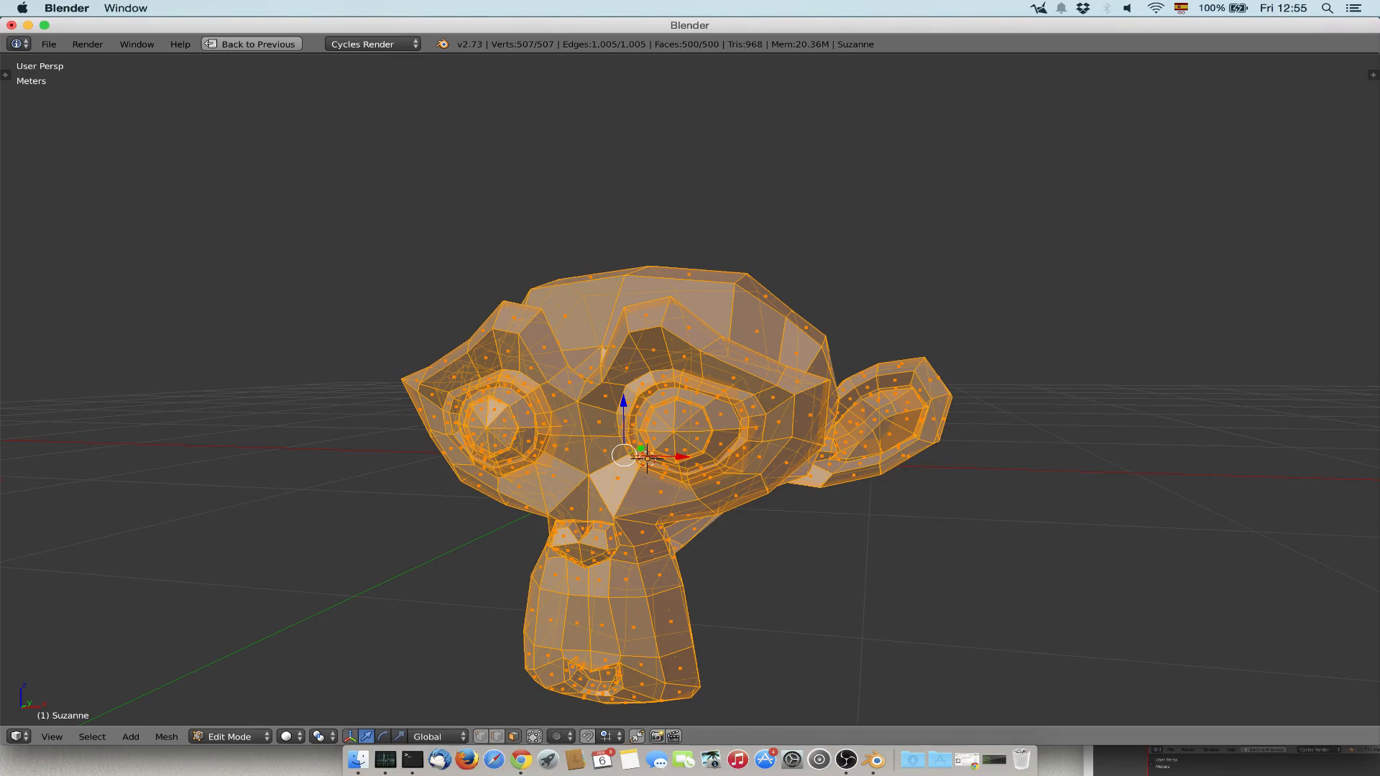
Try to pull the brow face above the monkey's eye upward about 50 cm.
right_click(649, 289)
left_click(649, 286)
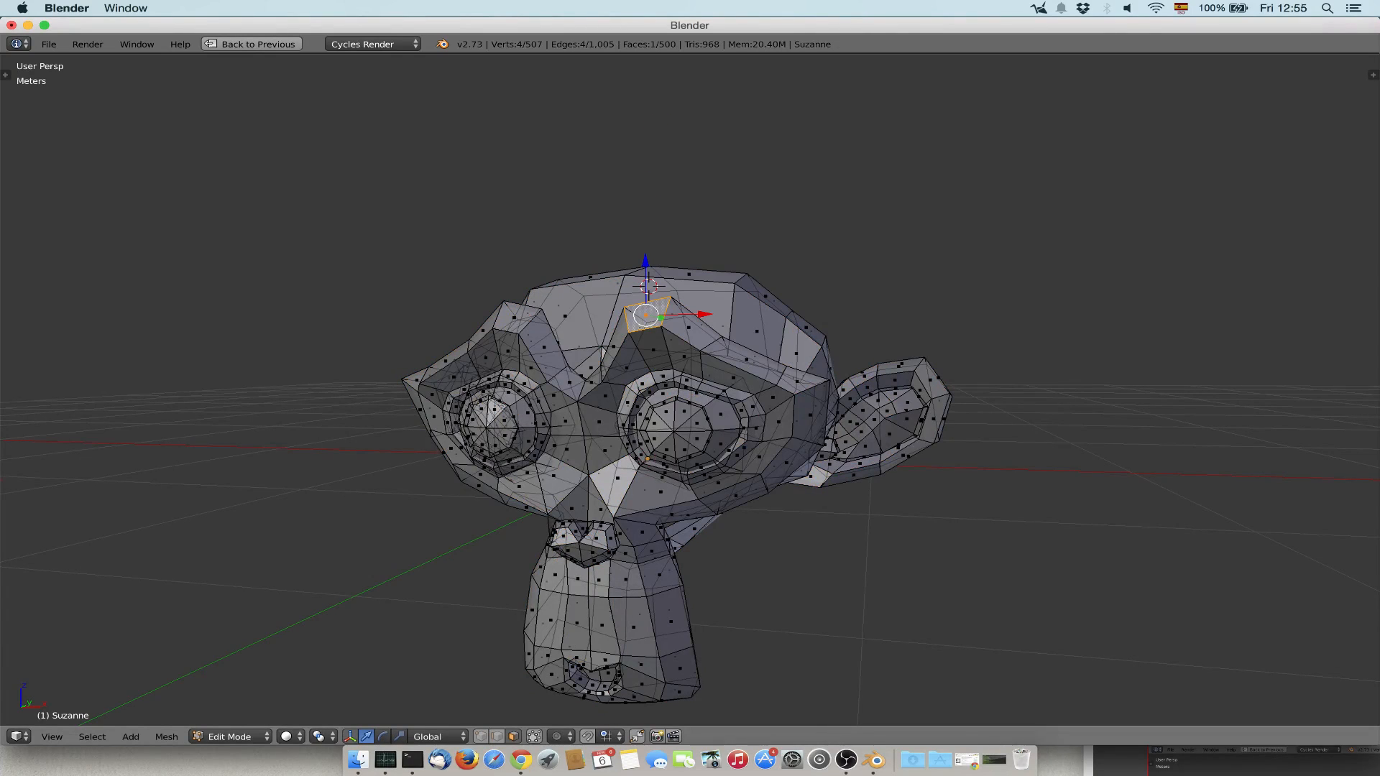
key("e")
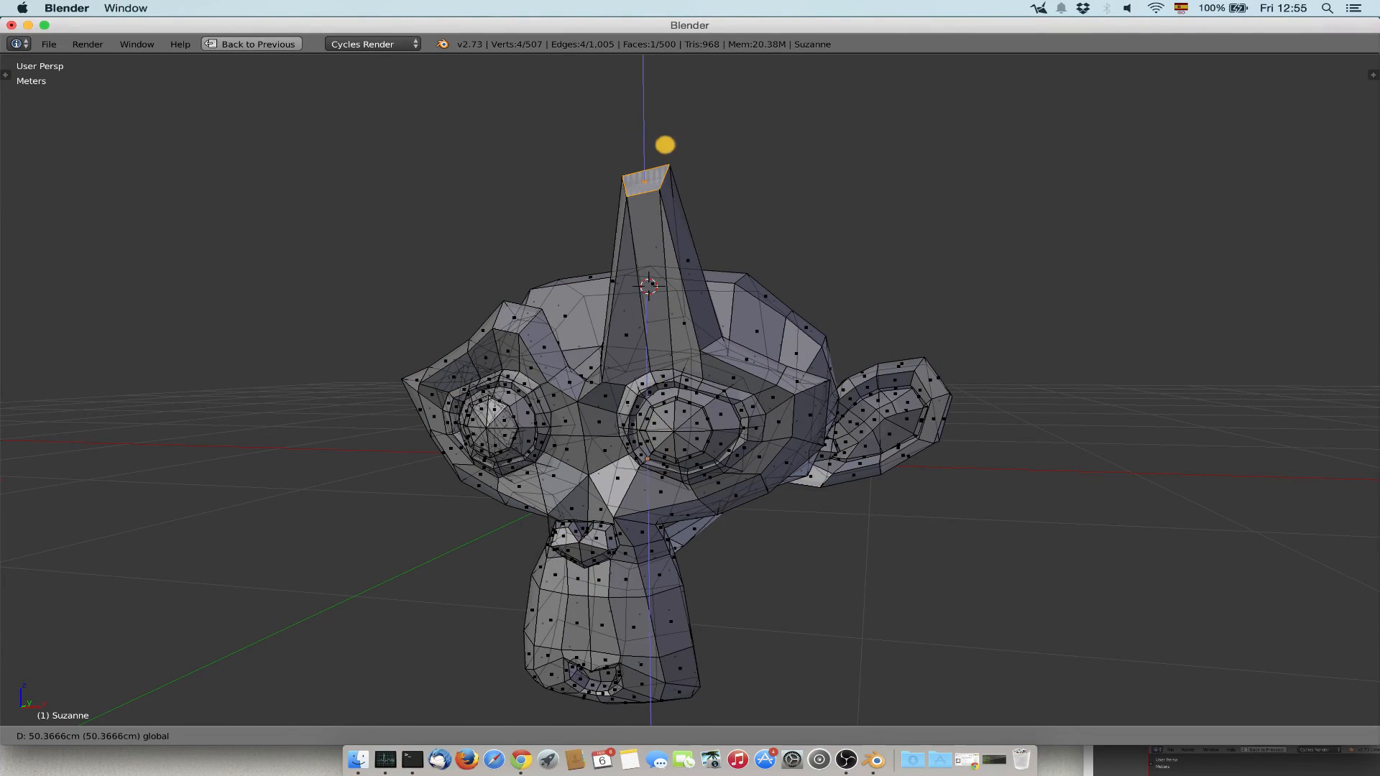
right_click(726, 215)
Pull the crown vertex of the head up into a spike, try limiting selection to visible geometry, and undo the vertex moves.
middle_click_drag(725, 216, 530, 570)
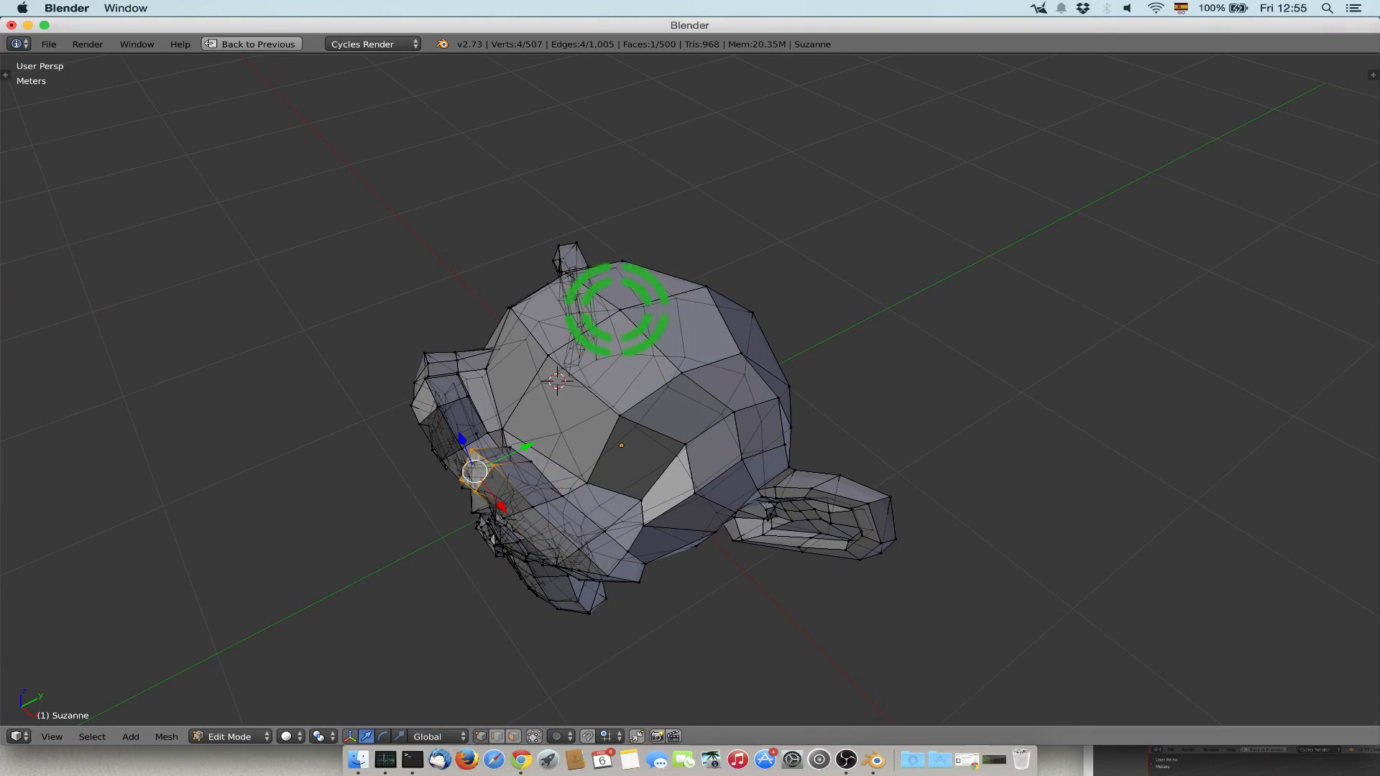
right_click(620, 310)
key("g")
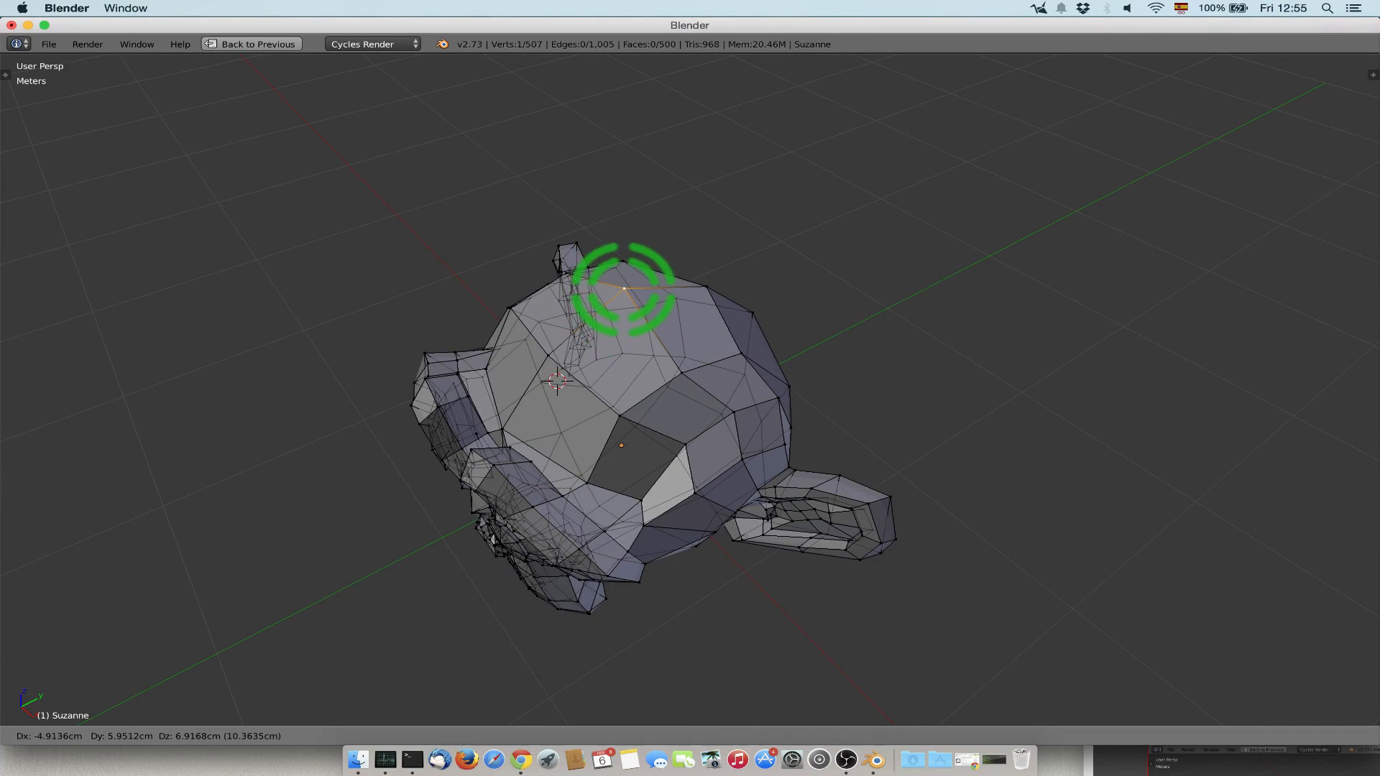
left_click(604, 164)
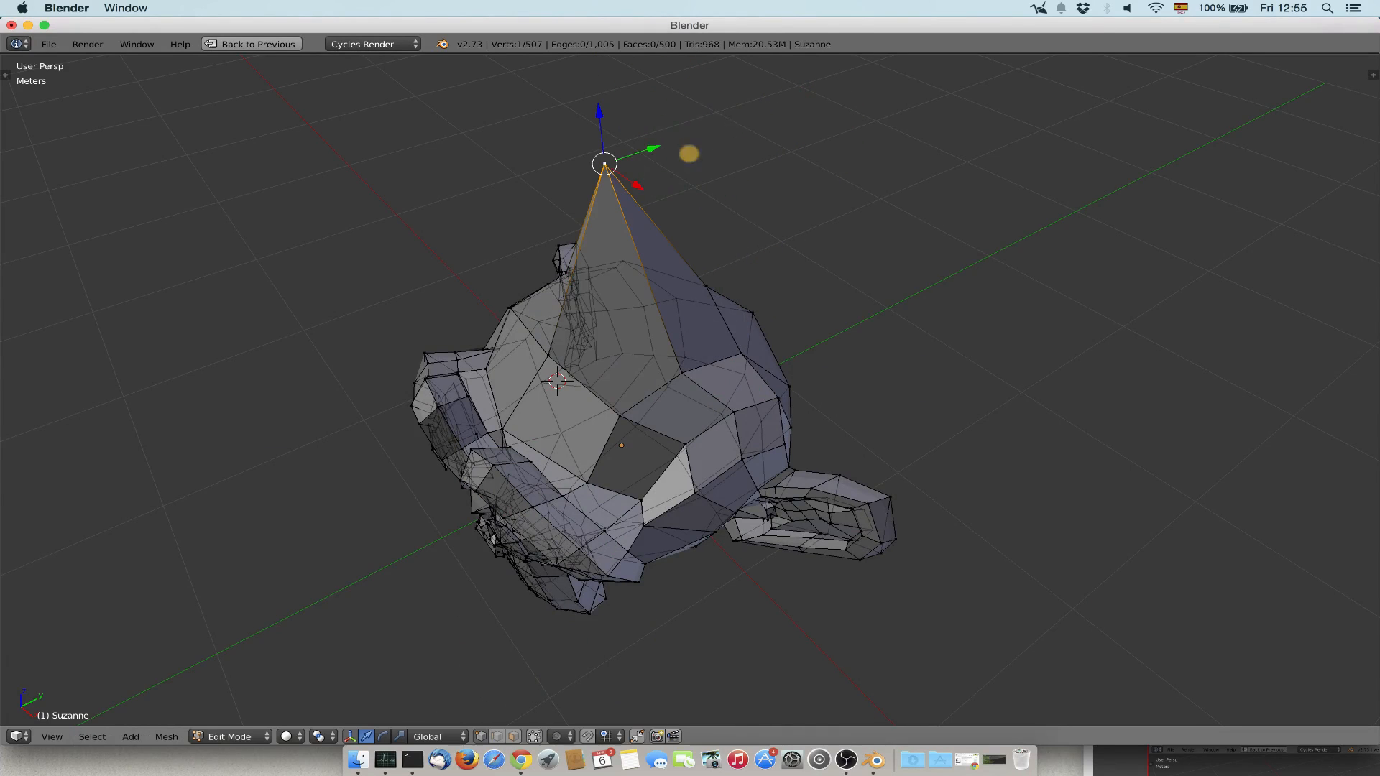
middle_click_drag(687, 153, 701, 127)
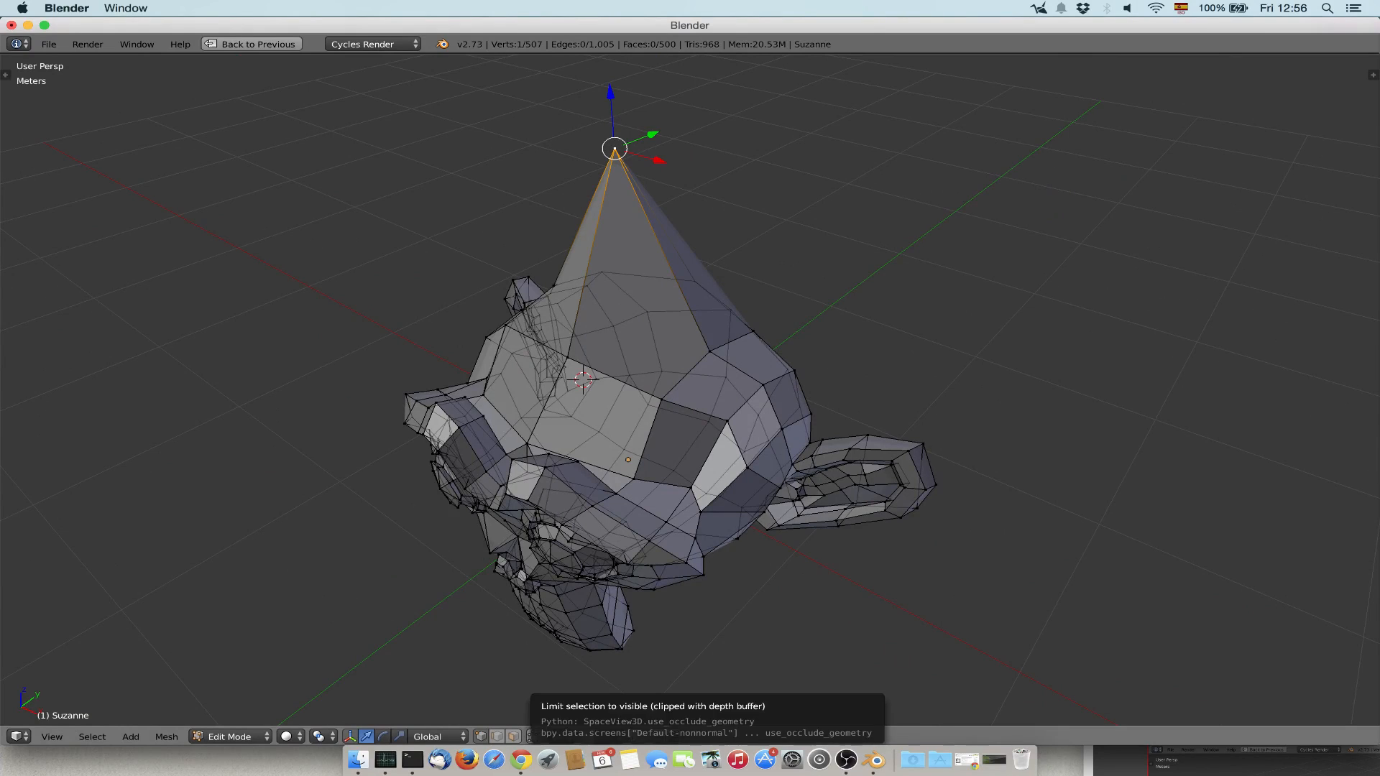
left_click(534, 736)
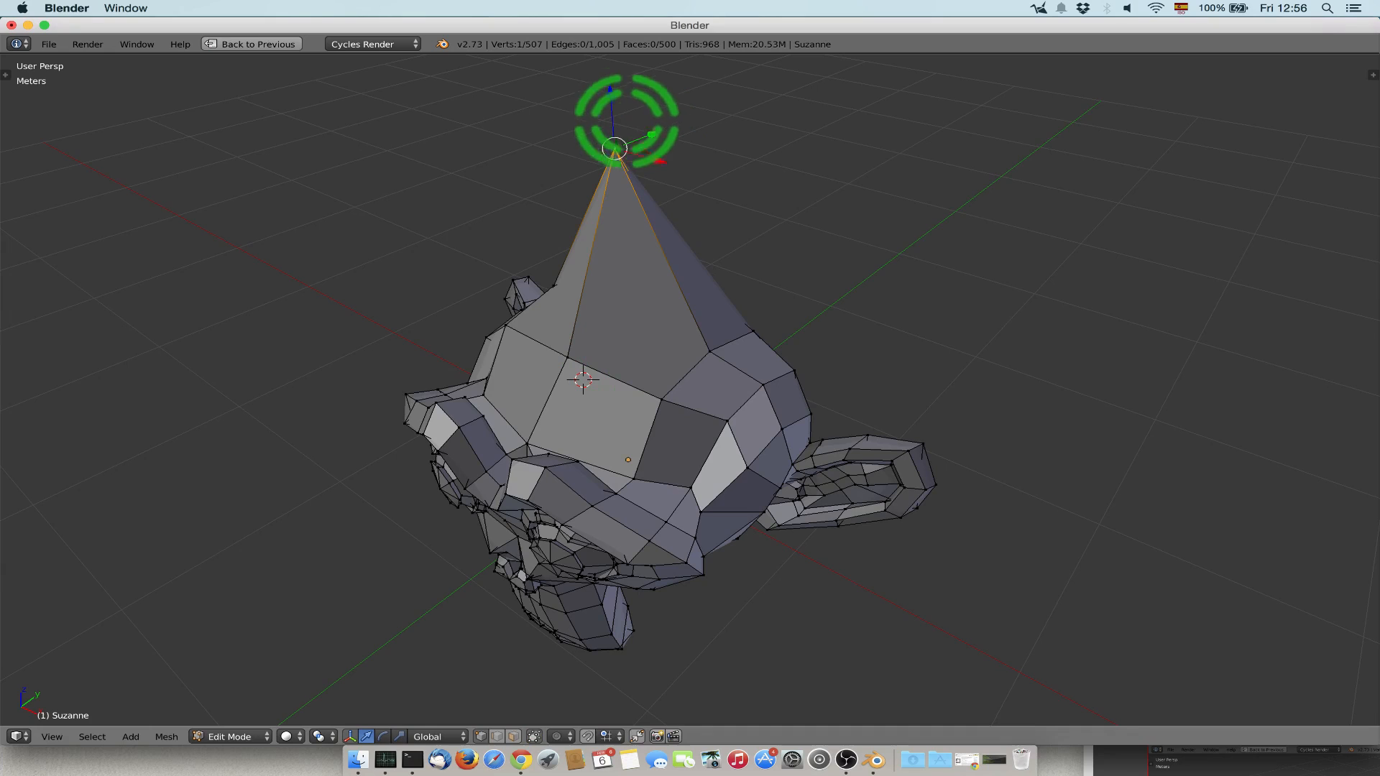
left_click_drag(612, 112, 617, 149)
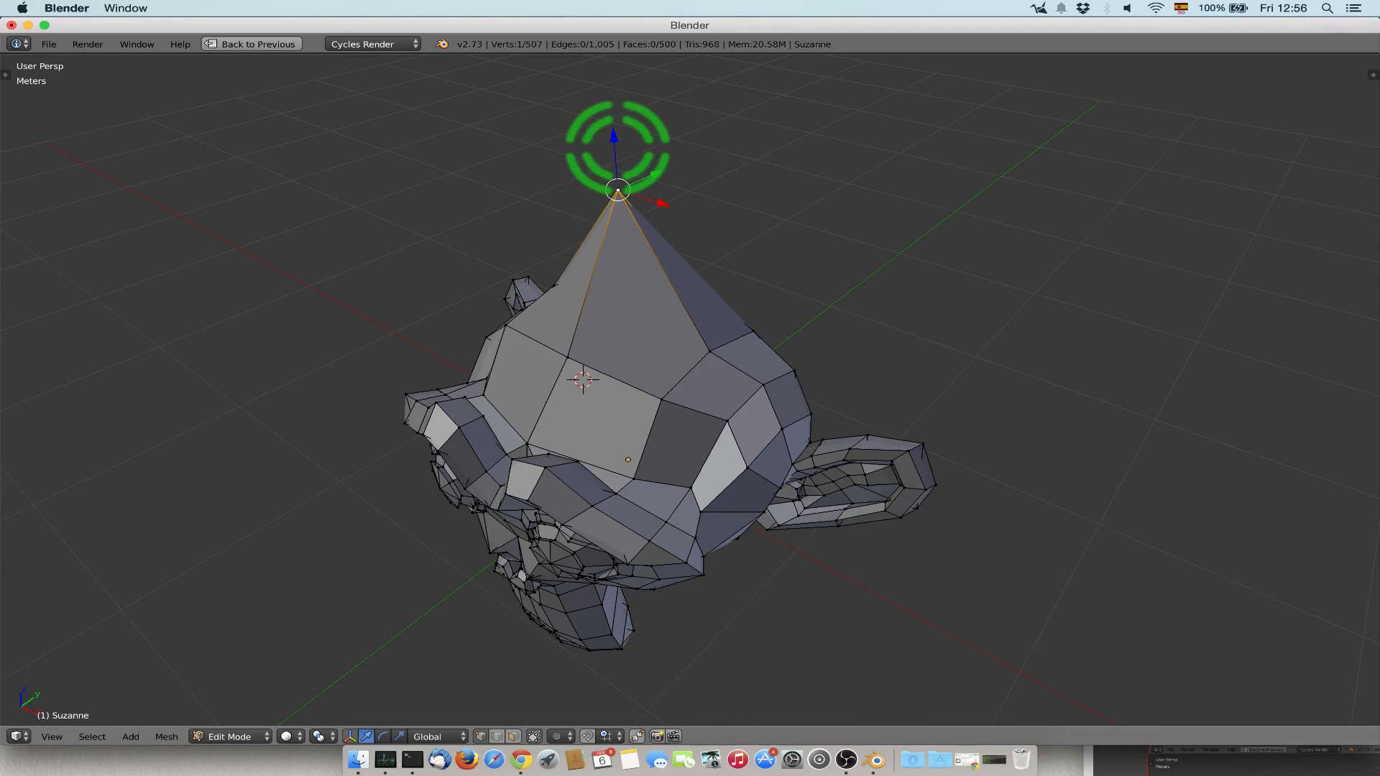
key("ctrl+z")
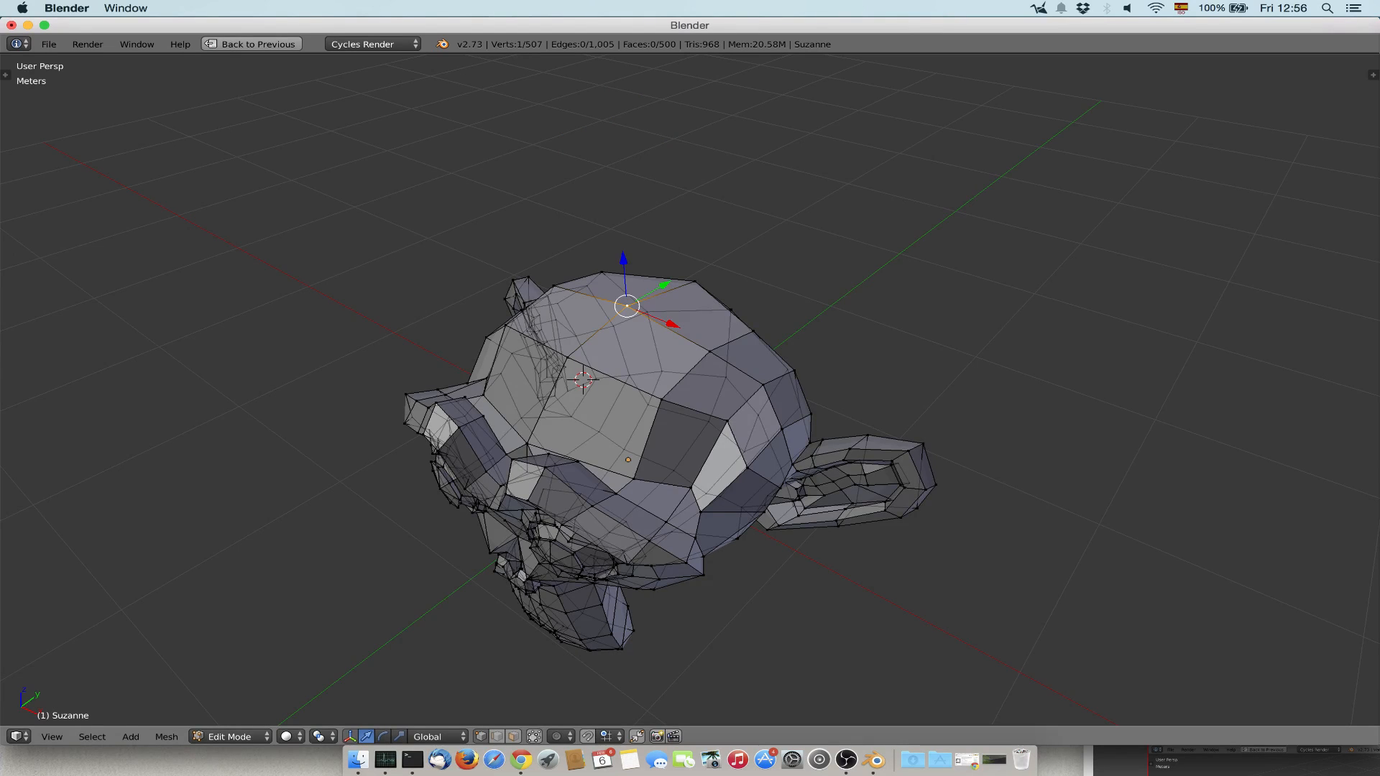
Return the monkey to Object Mode and apply Smooth shading to it.
middle_click_drag(676, 403, 636, 354)
key("Tab")
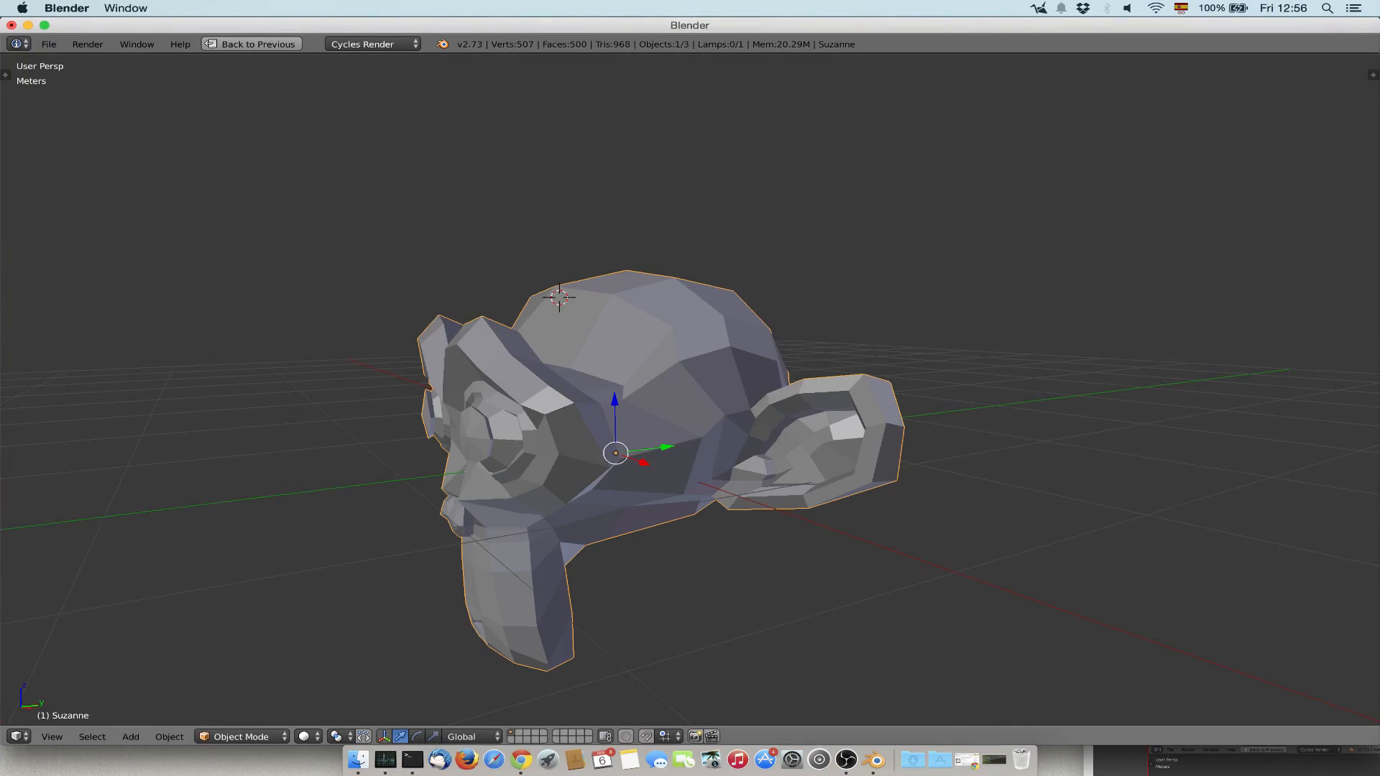
key("t")
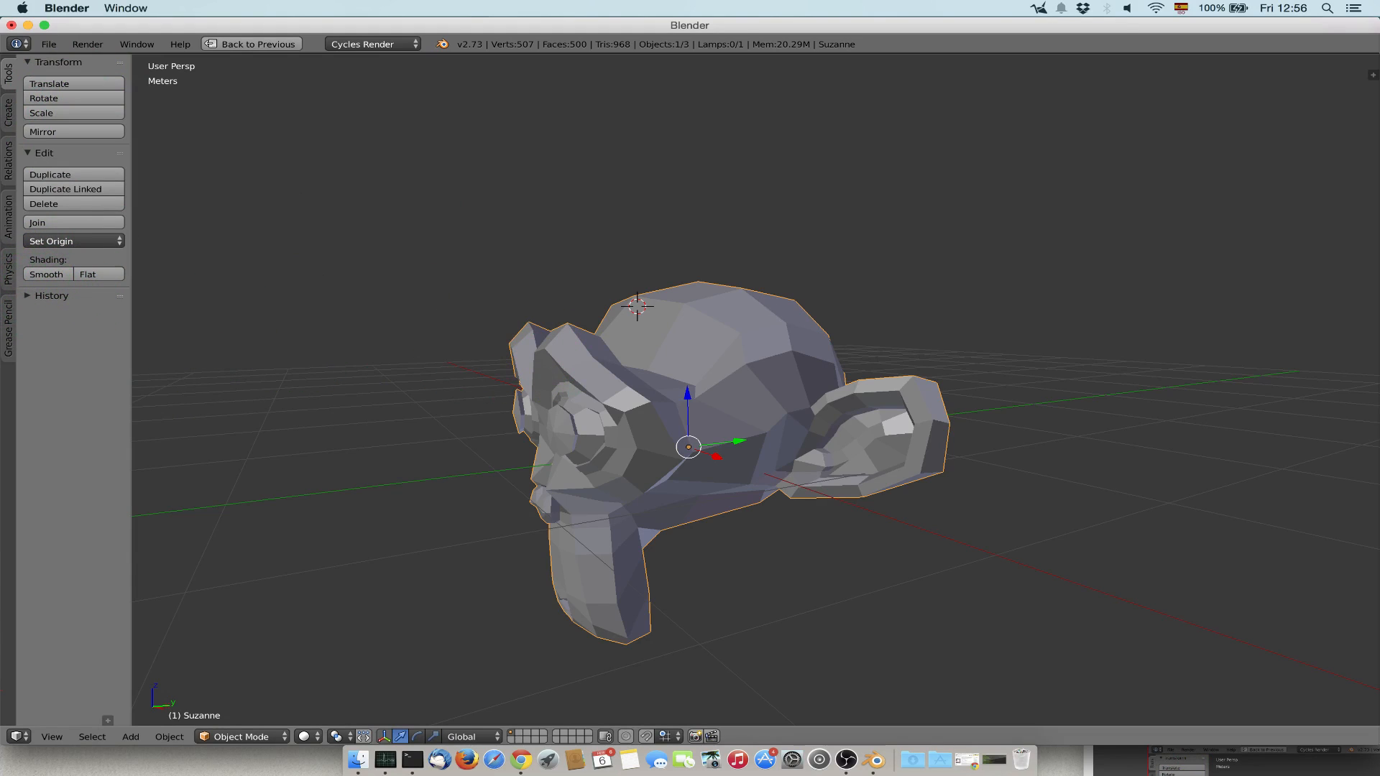
middle_click_drag(726, 388, 656, 451)
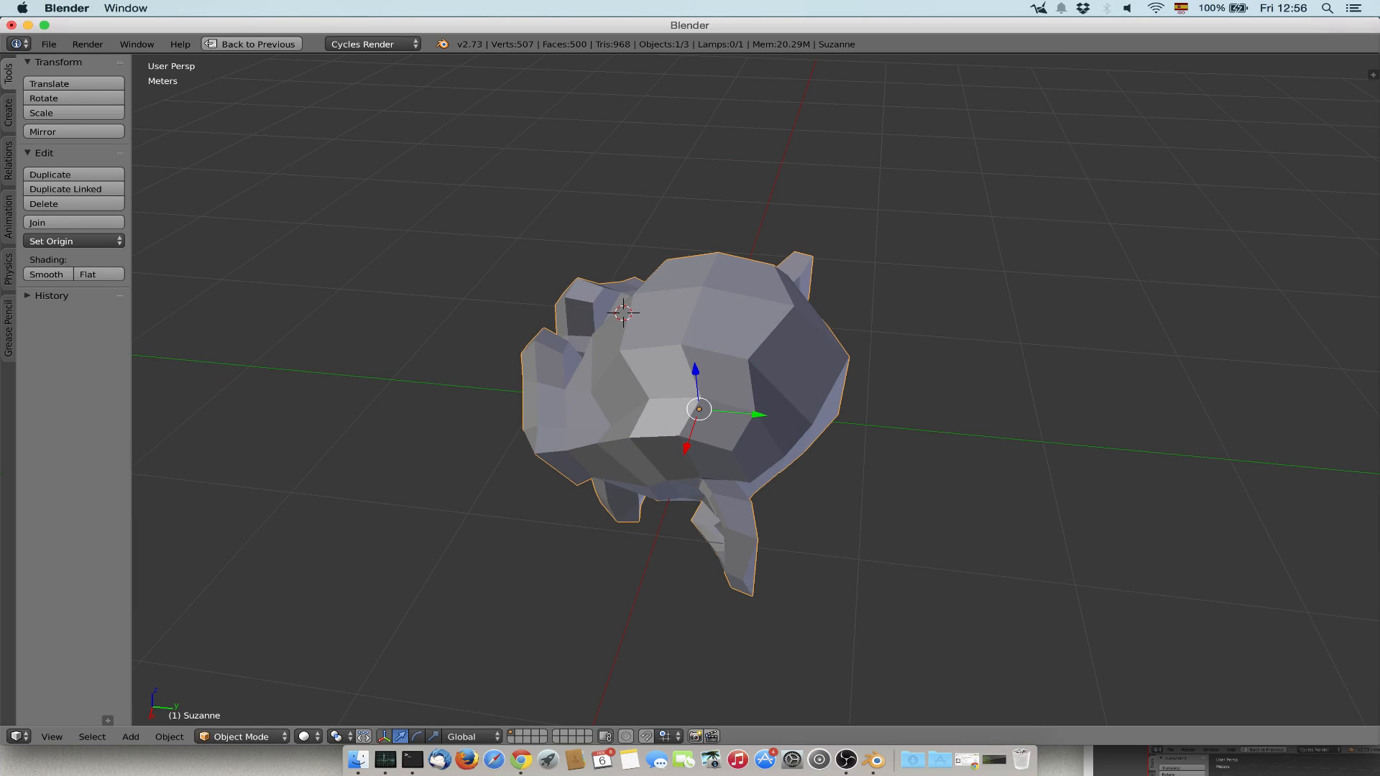
left_click(46, 274)
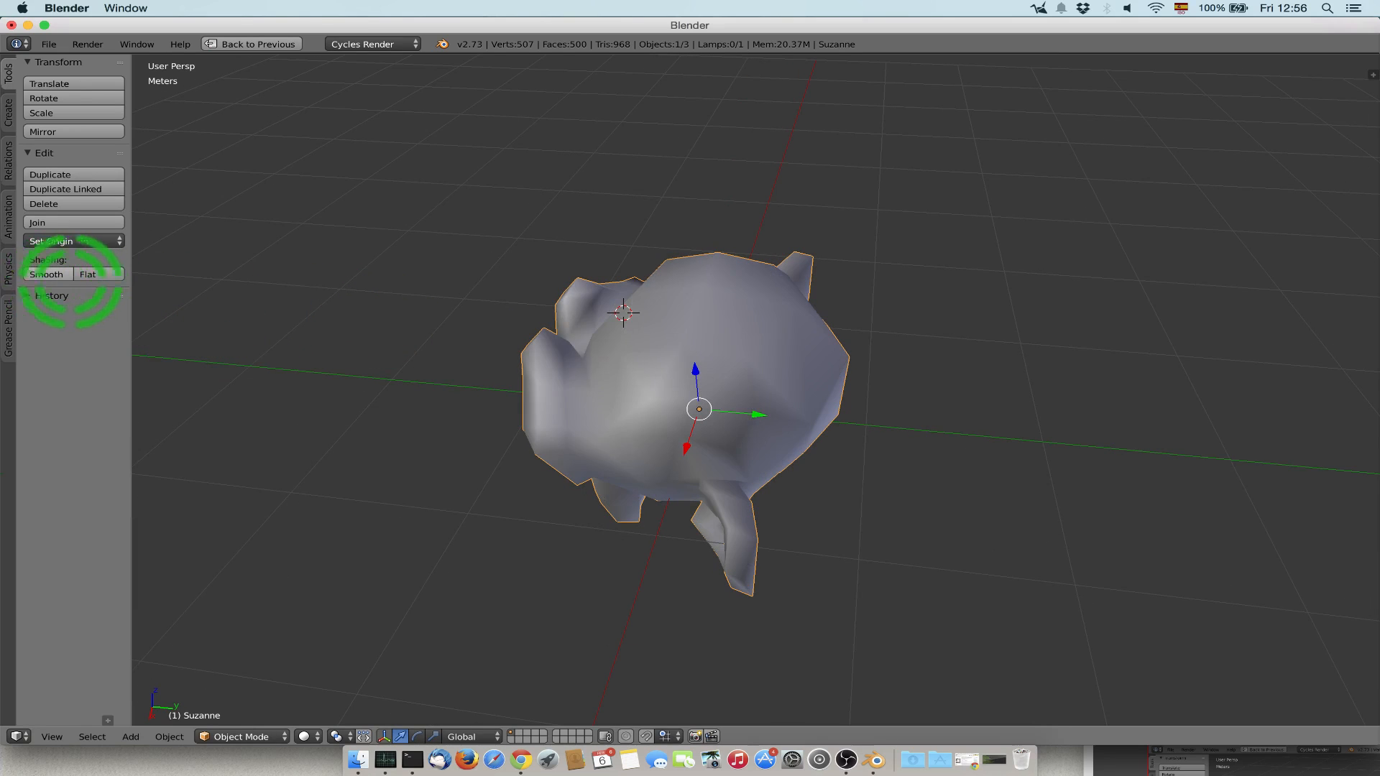
middle_click_drag(577, 285, 733, 247)
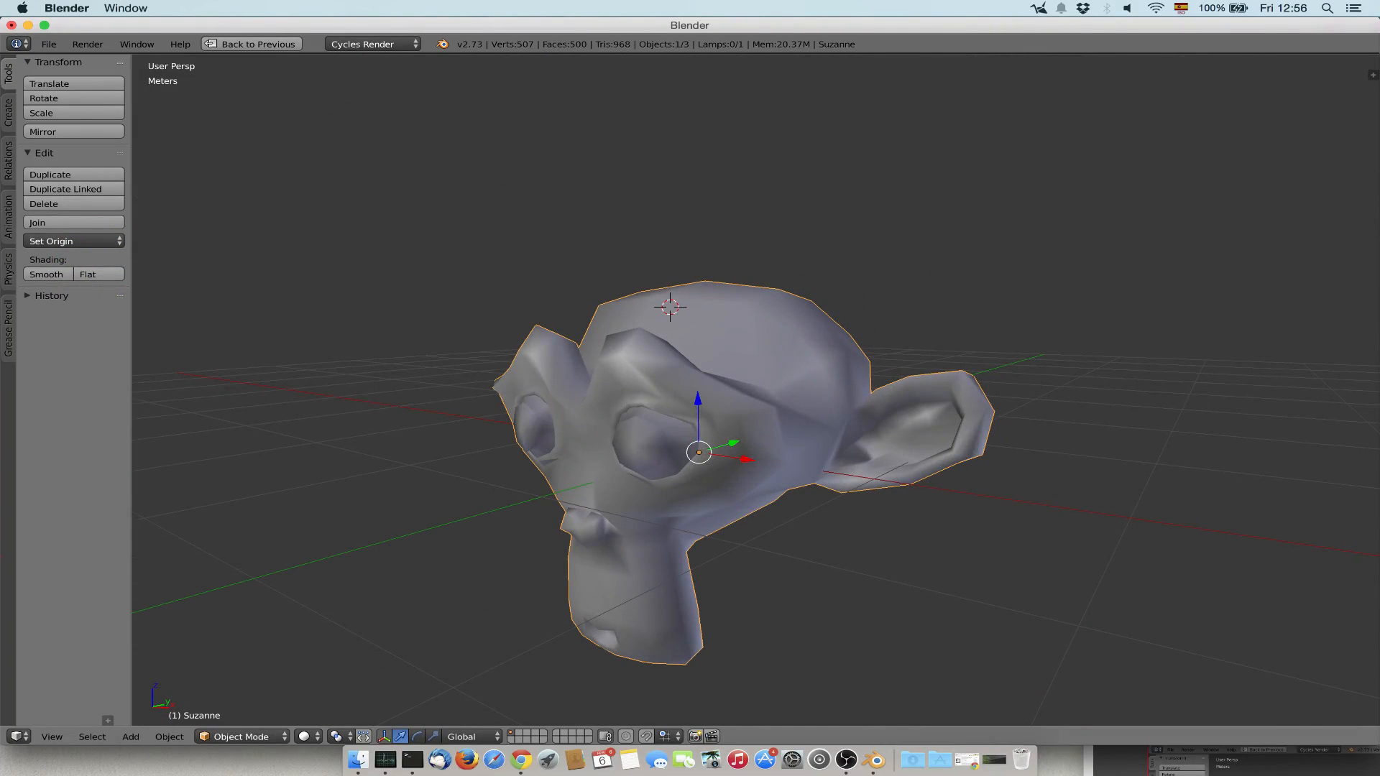
Switch back to Edit Mode and pull a vertex on the brow above the eye straight up along Z.
left_click(241, 737)
left_click(247, 701)
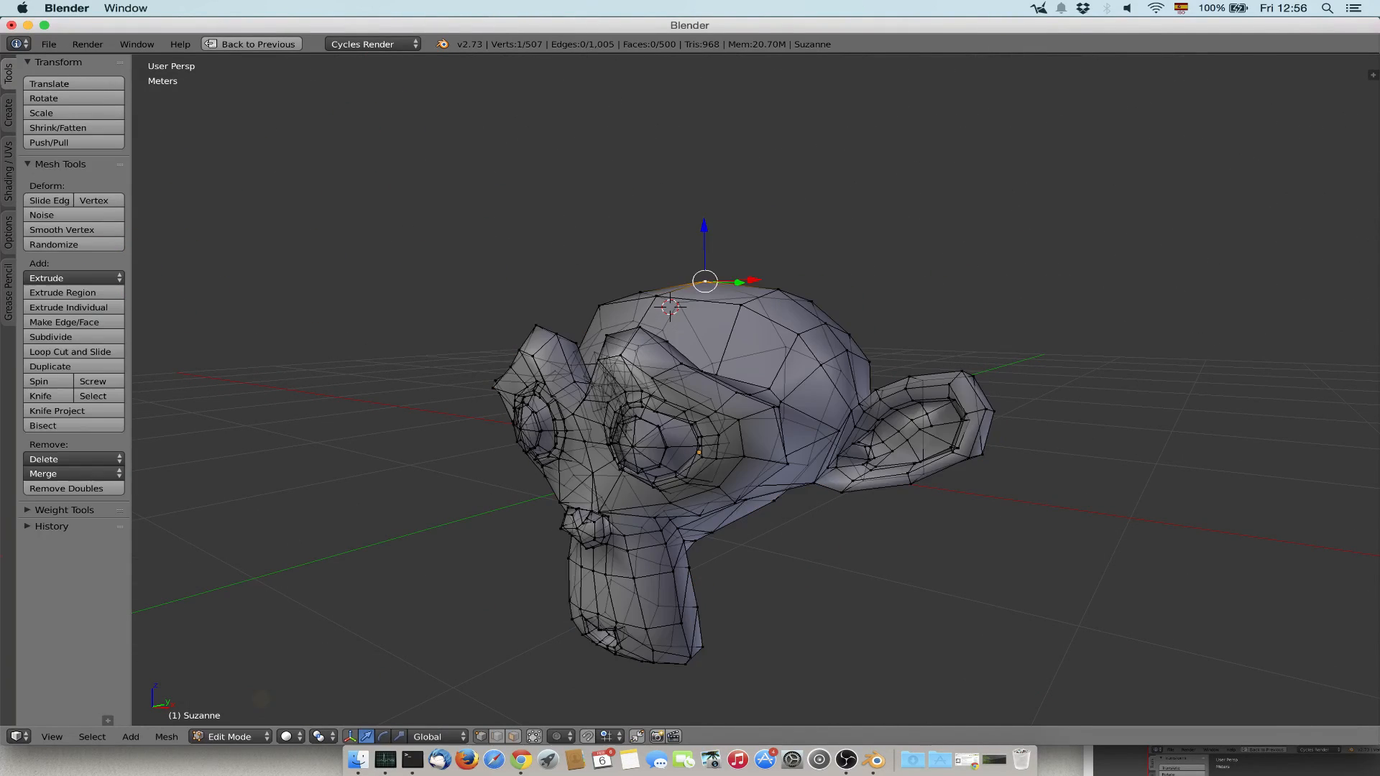
right_click(639, 327)
left_click(642, 287)
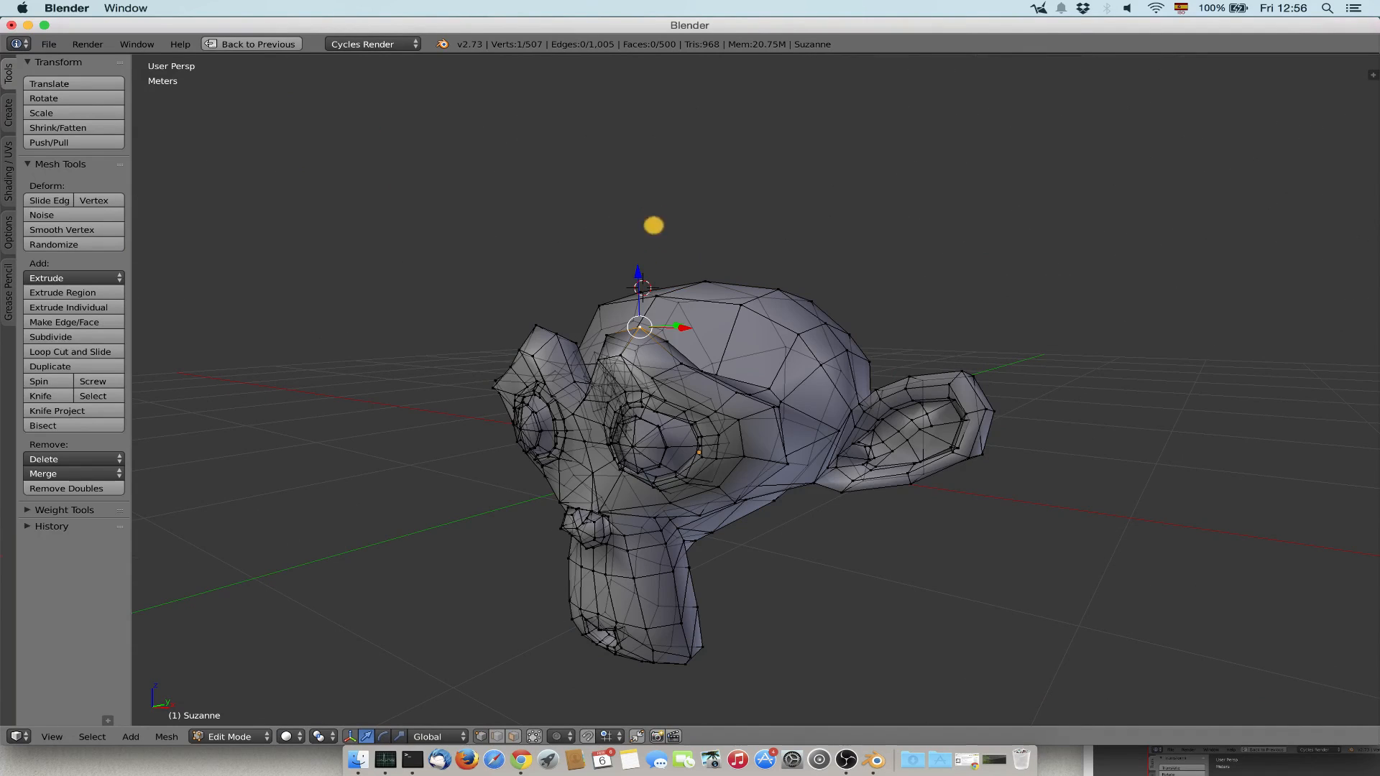
left_click_drag(639, 272, 723, 99)
Undo the brow vertex move and leave the monkey in Edit Mode.
key("Tab")
middle_click_drag(690, 288, 733, 359)
key("ctrl+z")
key("Tab")
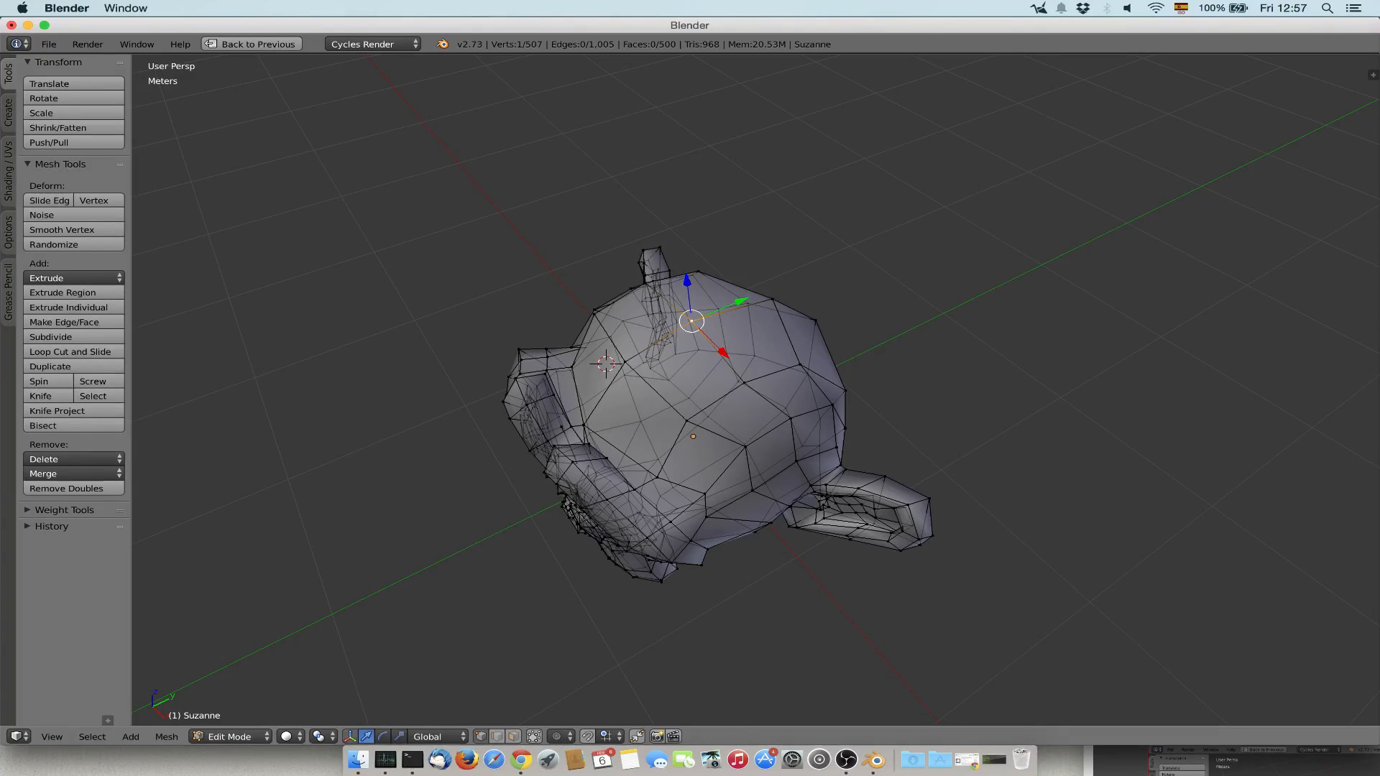
key("Tab")
key("ctrl+z")
key("Tab")
Try raising and scaling an edge on top of the head in edge selection mode.
left_click(497, 736)
right_click(717, 351)
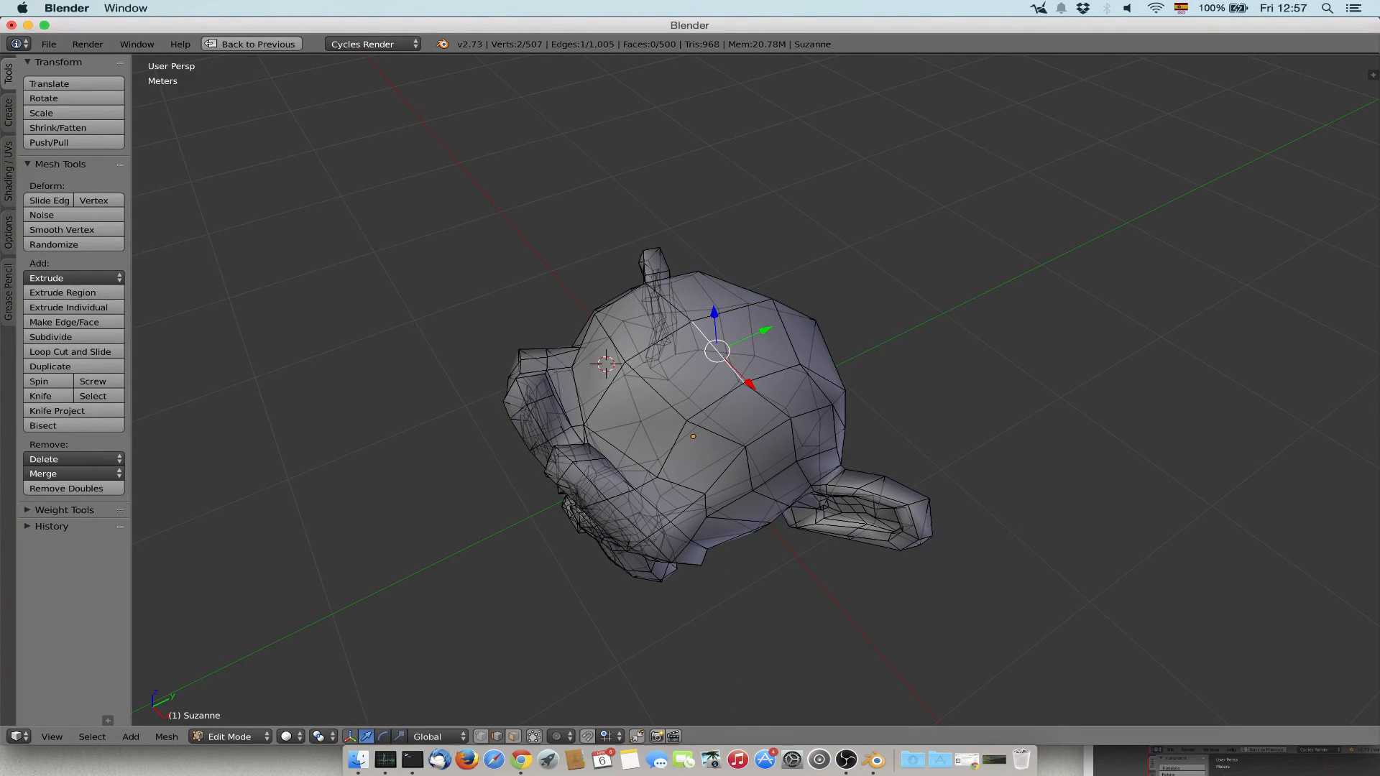
left_click_drag(716, 318, 720, 234)
key("ctrl+z")
key("s")
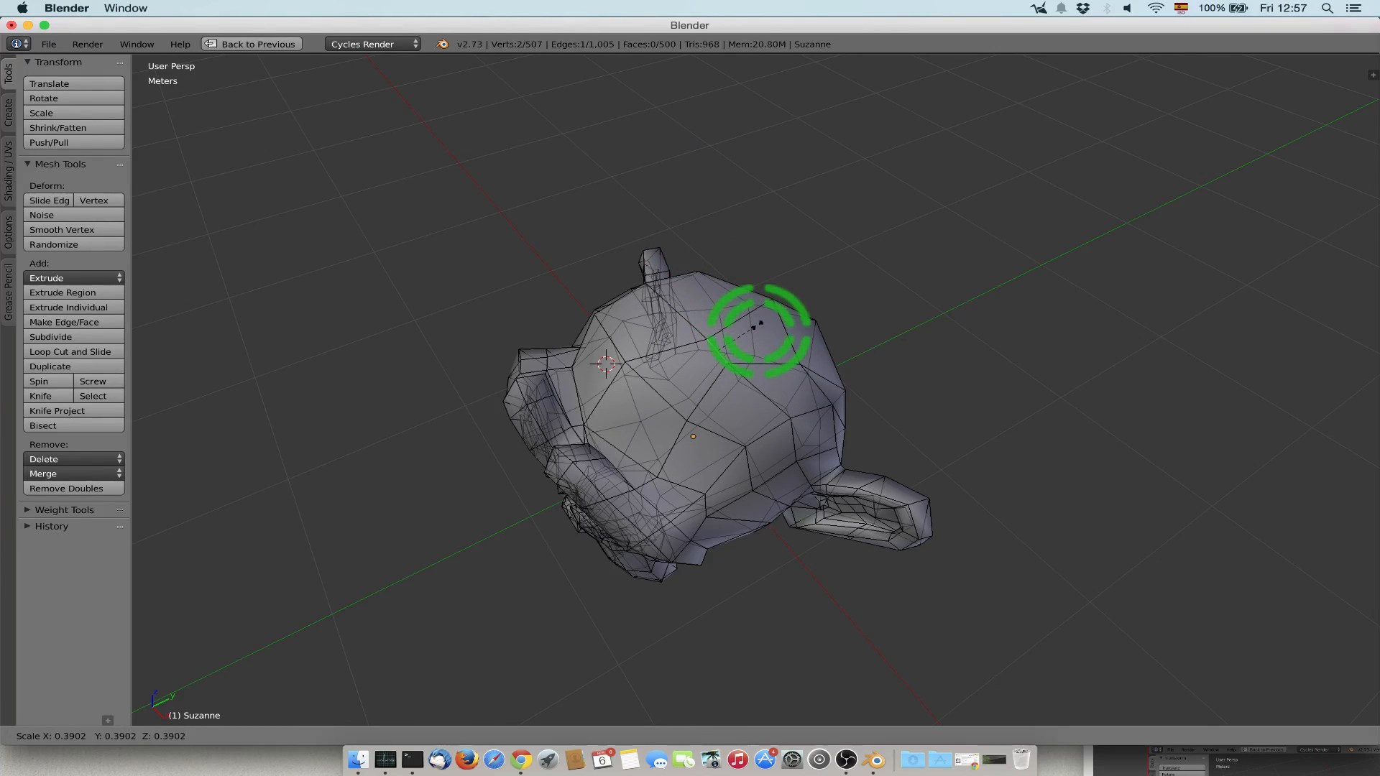
right_click(760, 327)
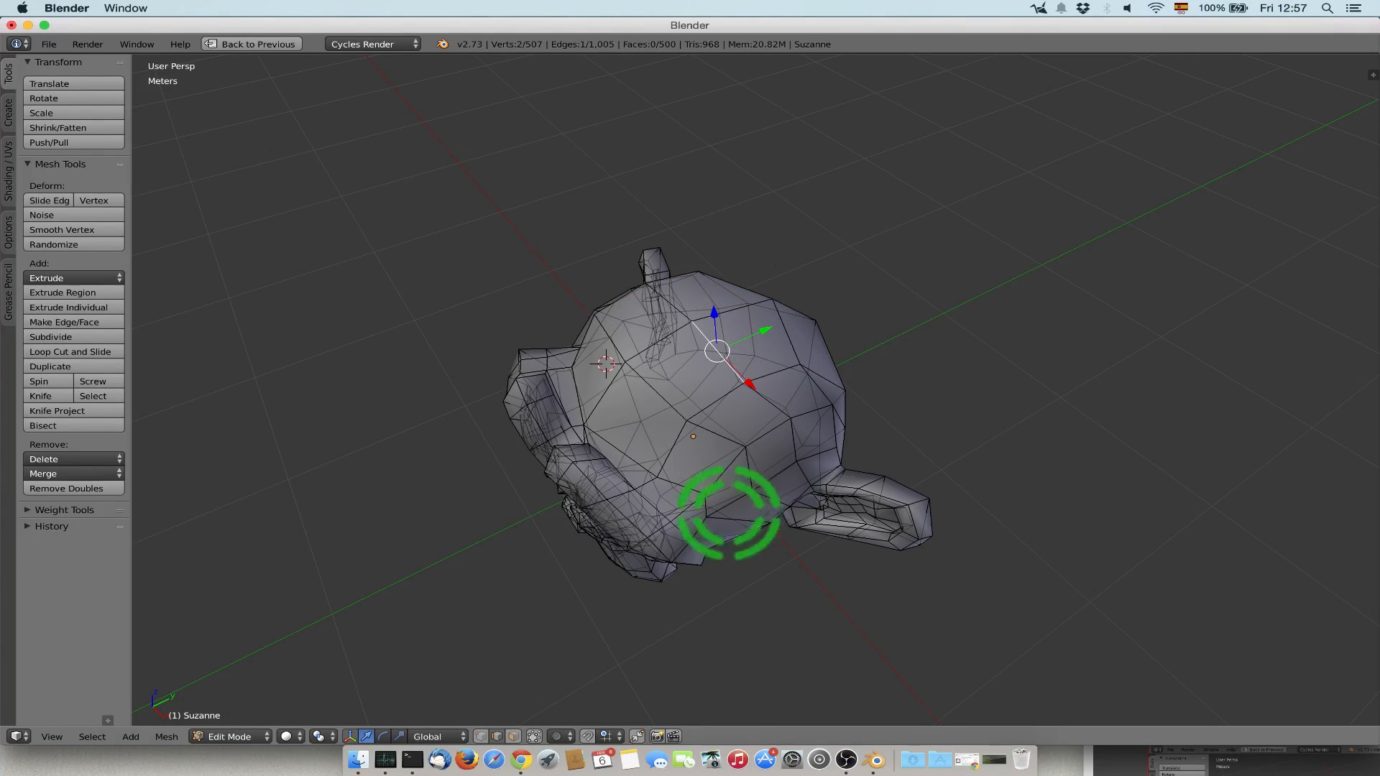
Try rotating, scaling and moving a single face on top of the head in face selection mode.
key("a")
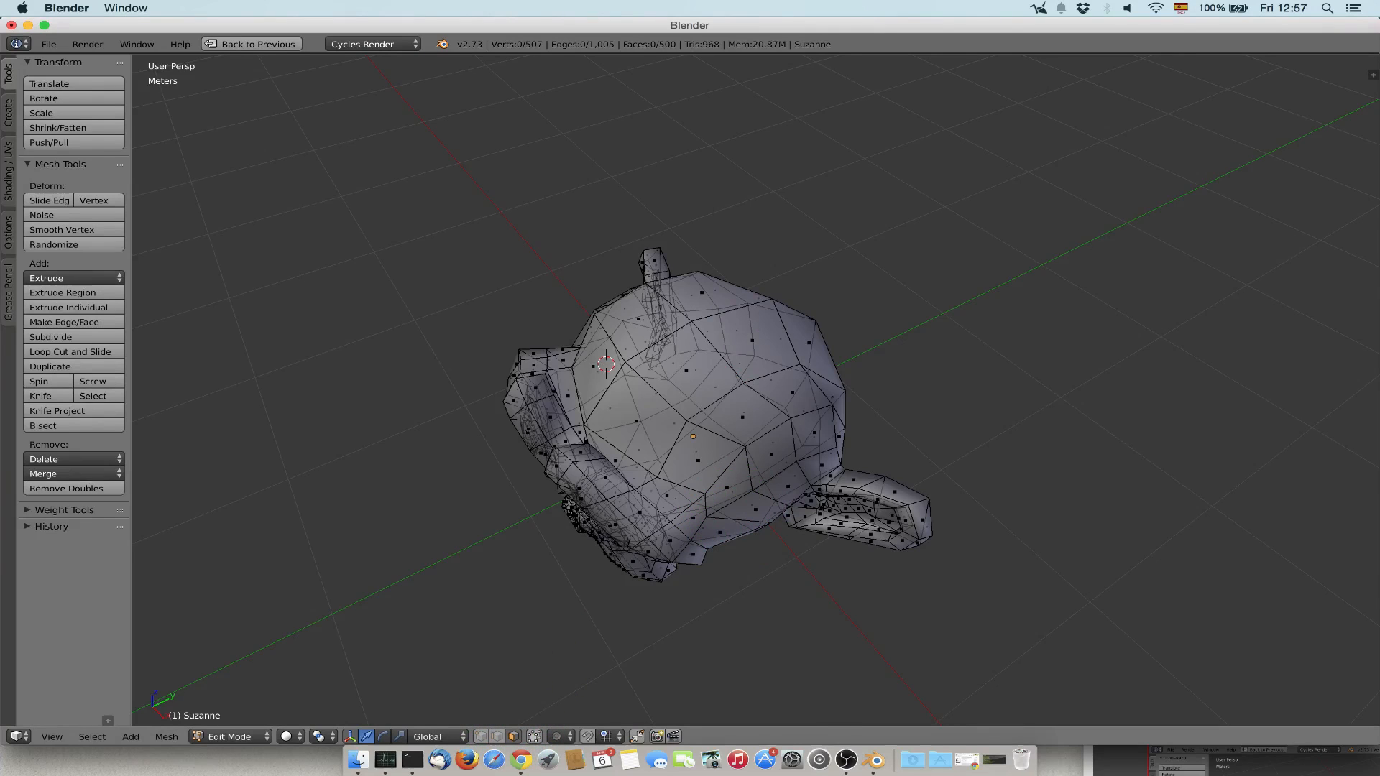
right_click(752, 340)
key("r")
key("Escape")
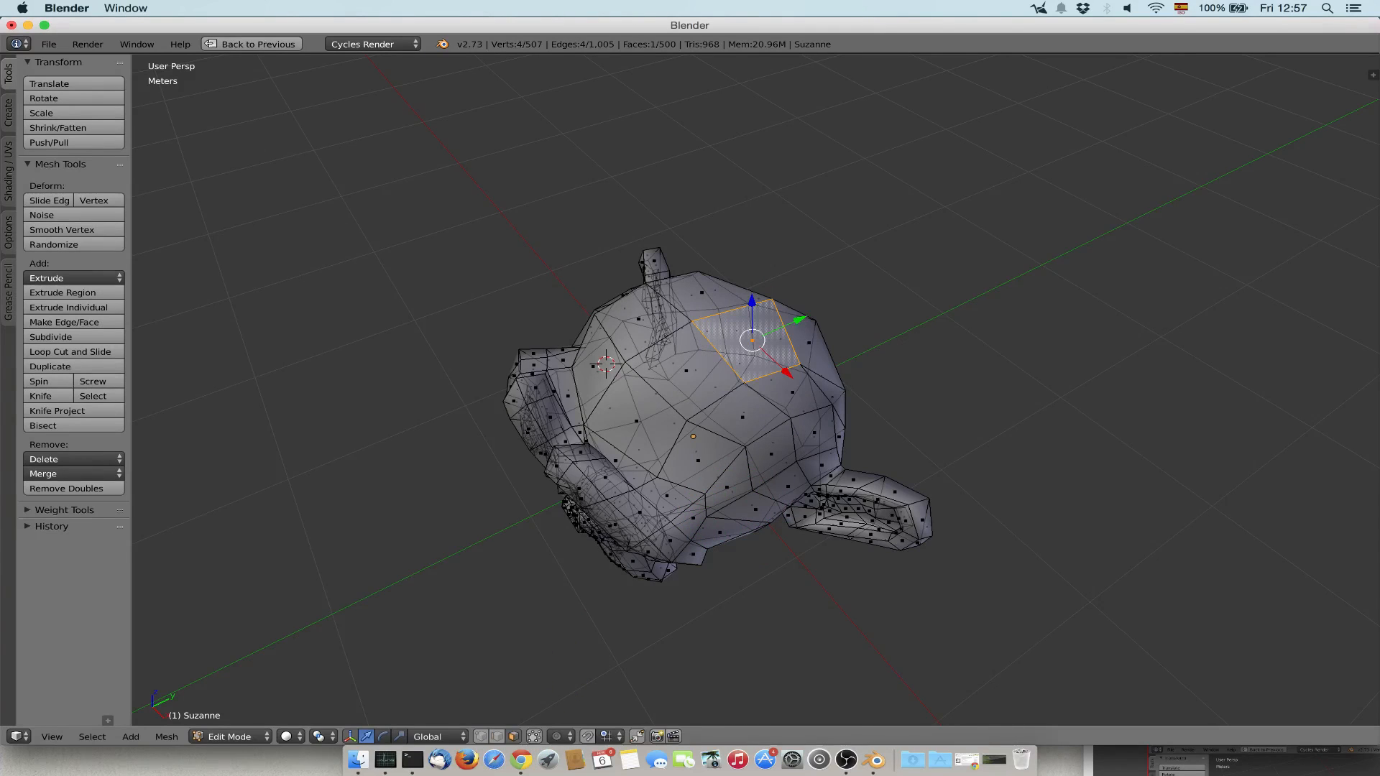
key("s")
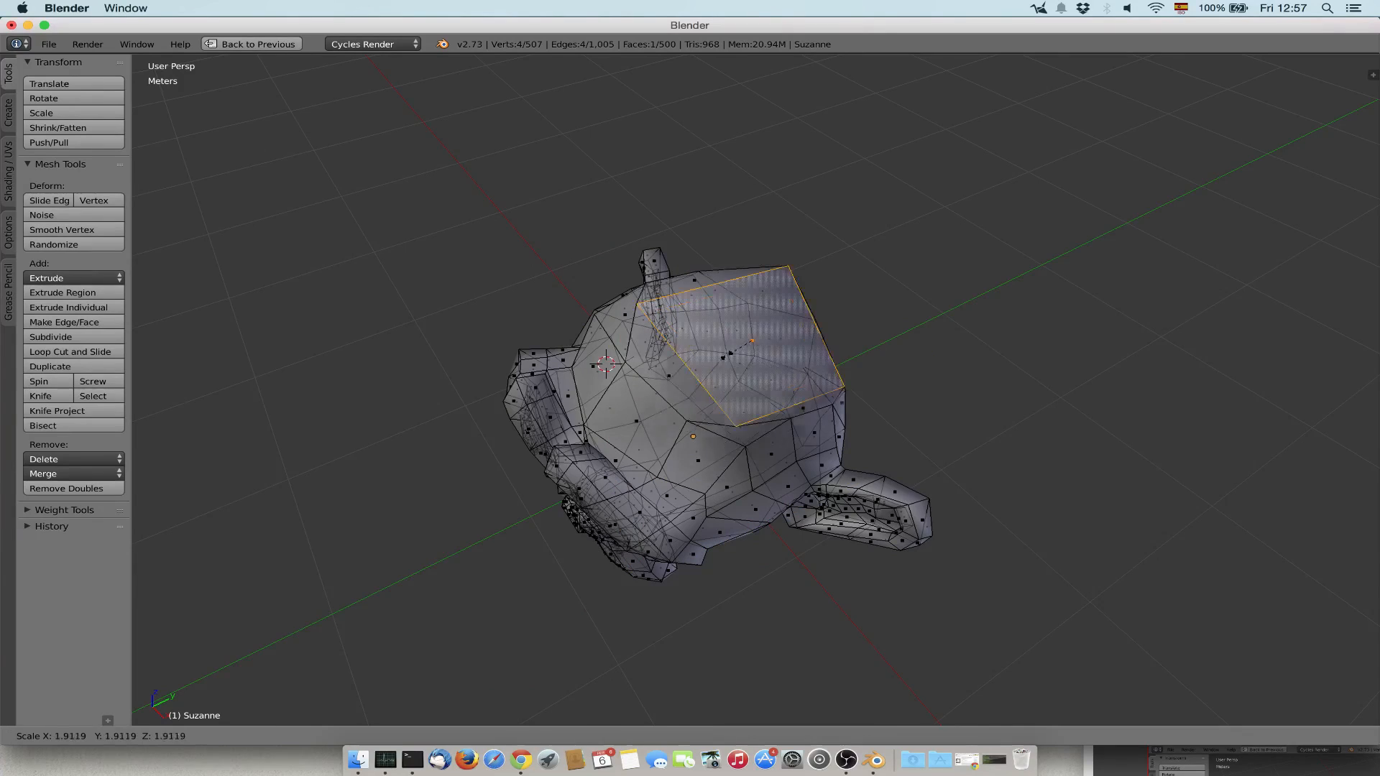
key("Escape")
key("g")
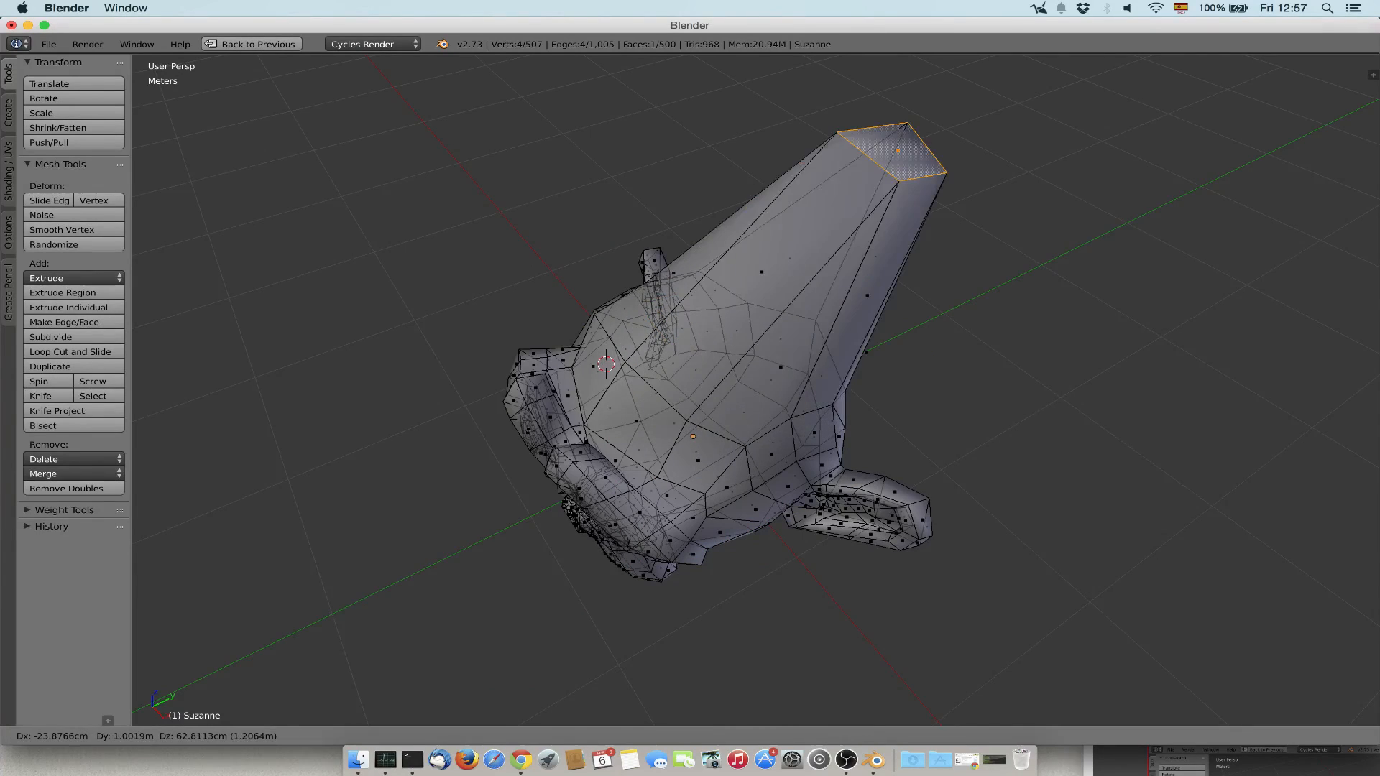
key("Escape")
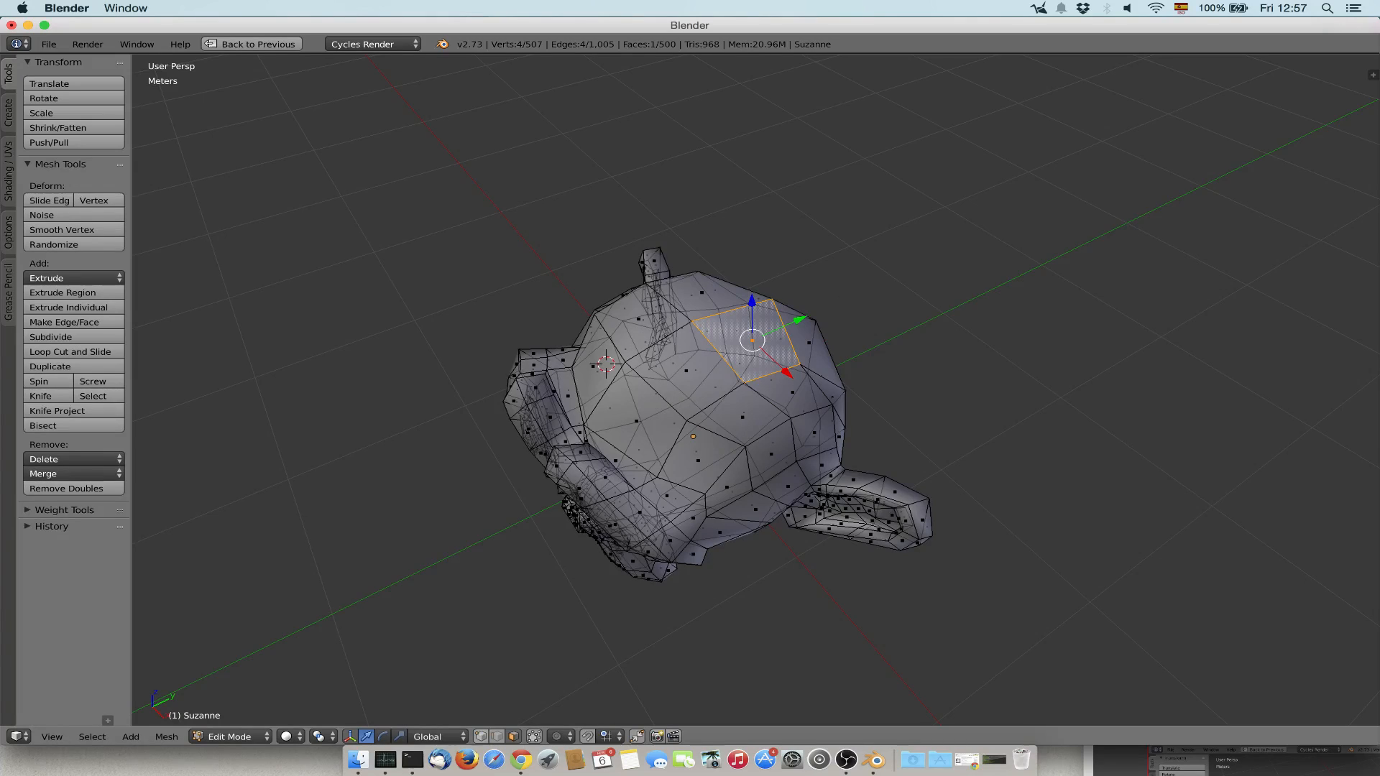
Extrude a vertex on the upper forehead 1 m upward along the global Z axis in vertex selection mode.
left_click(481, 737)
right_click(687, 420)
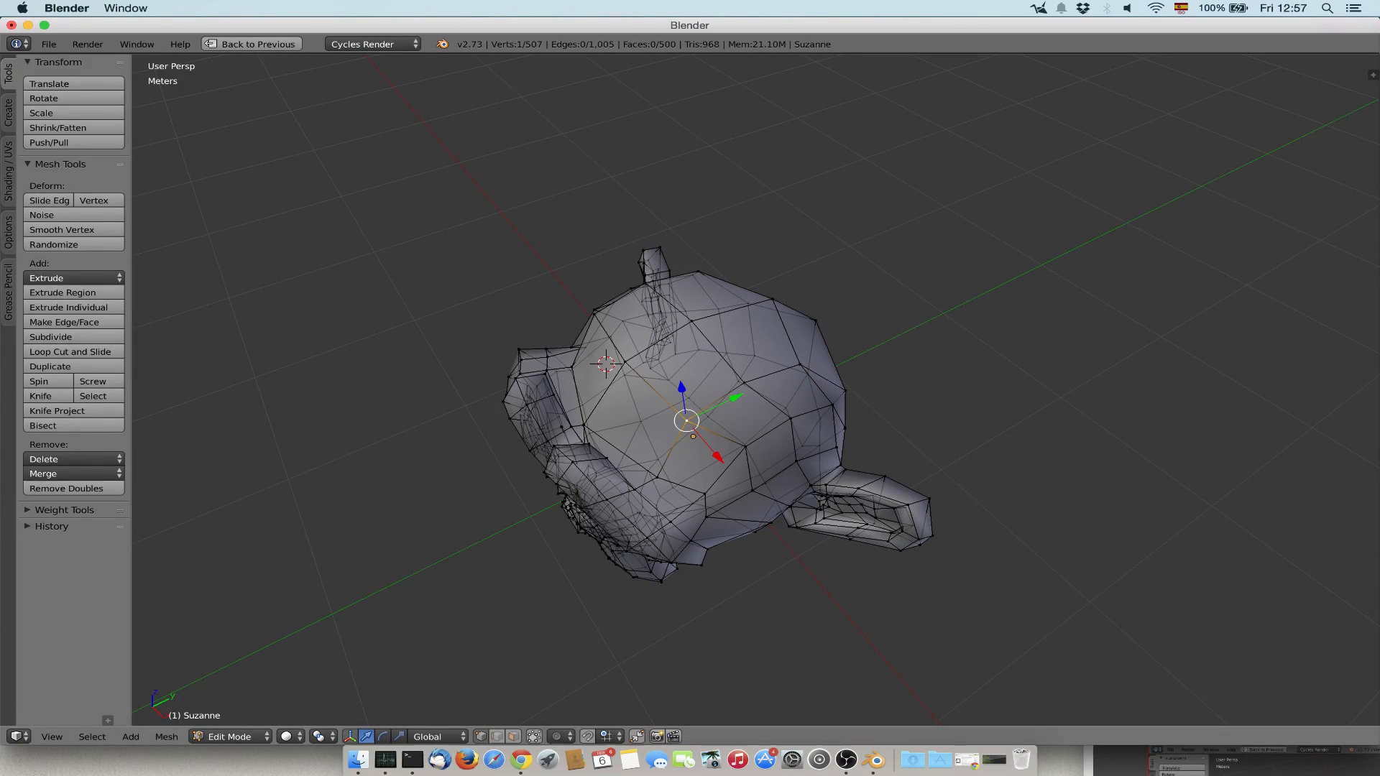
key("g")
key("Escape")
middle_click_drag(812, 317, 863, 244)
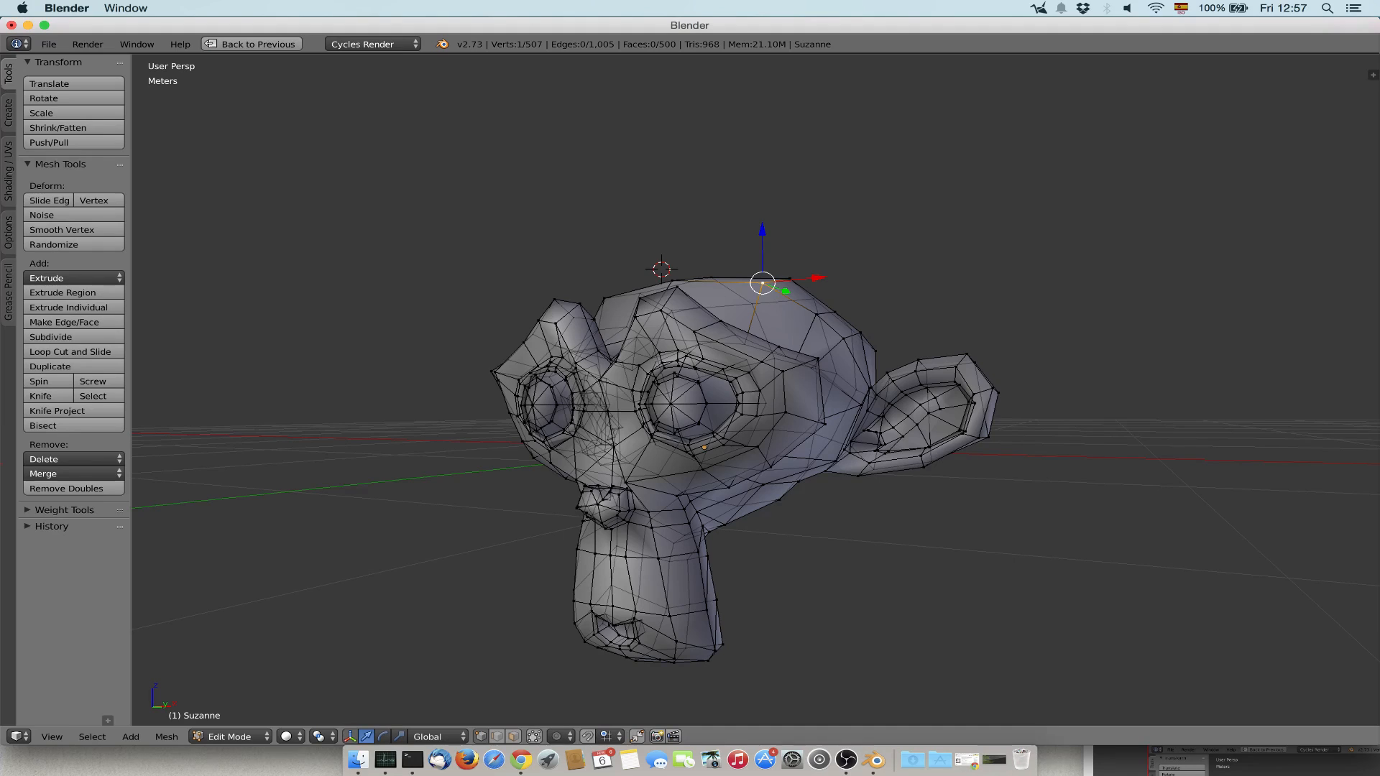
key("e")
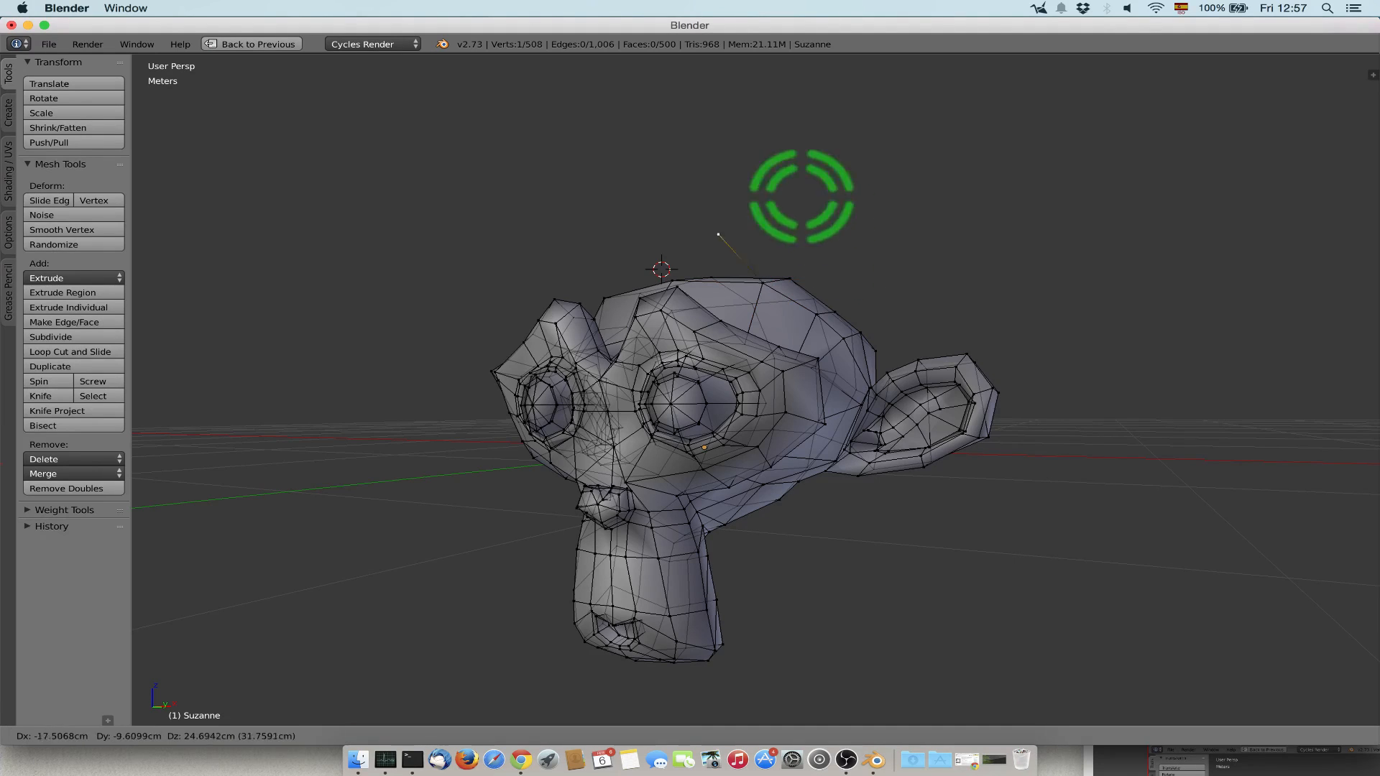
type("z")
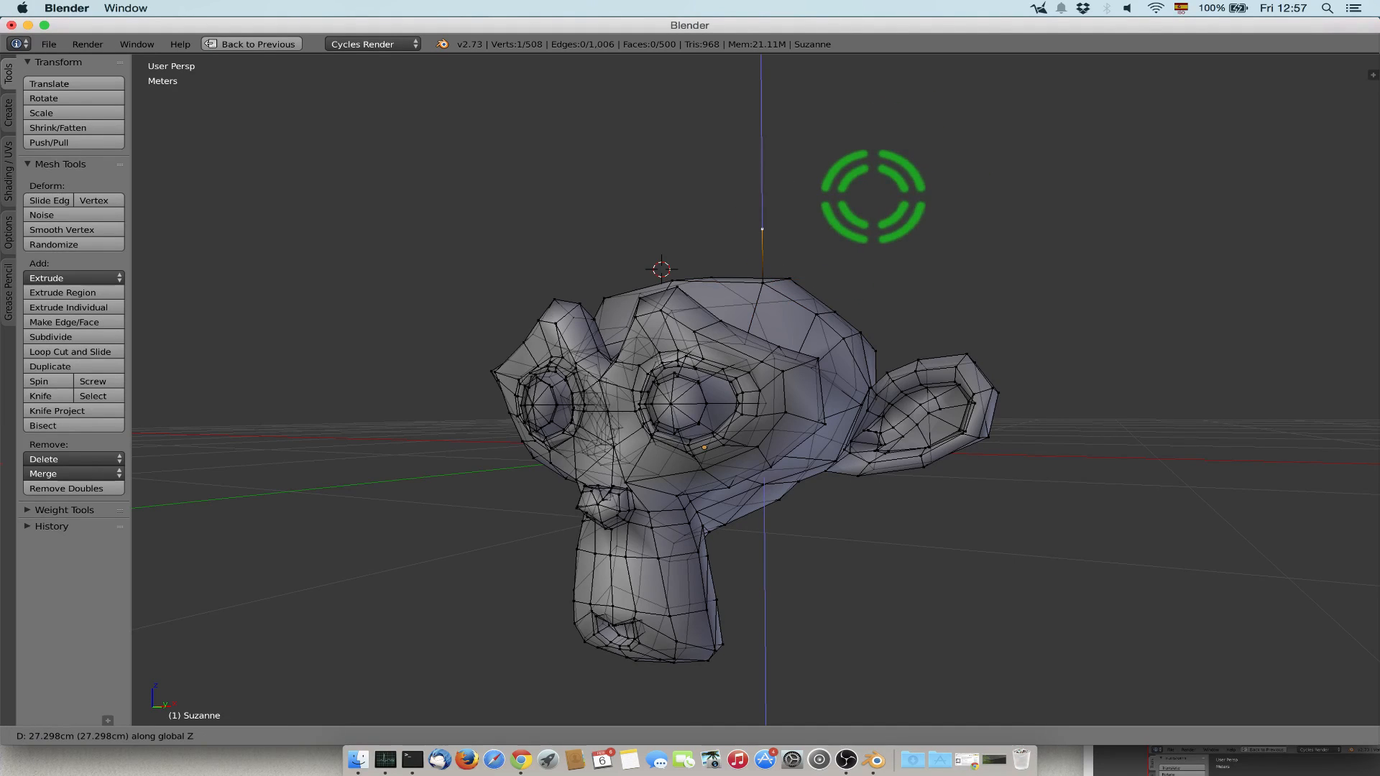
type("1")
key("Return")
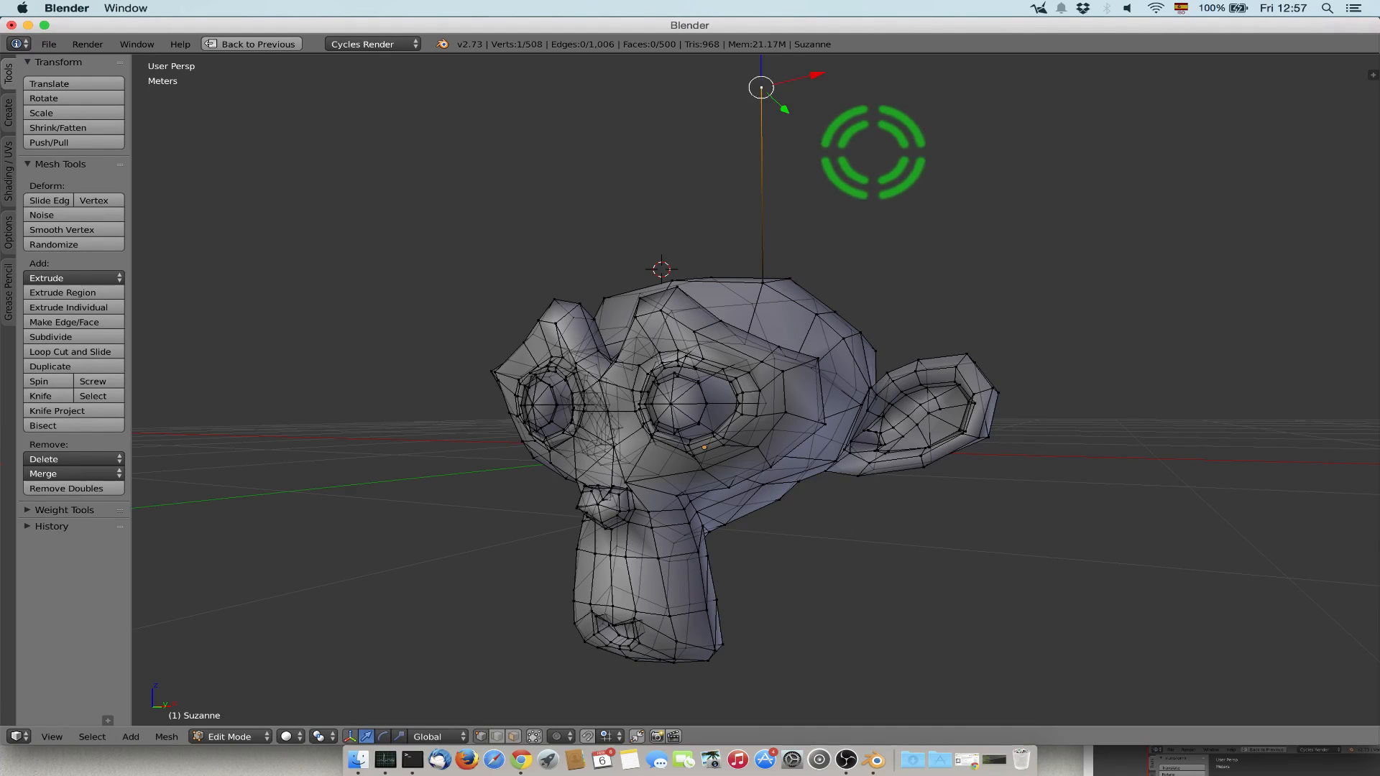
Extrude an edge on top of the head 1 m upward along the Z axis in edge selection mode.
scroll(862, 176, "up", 1)
middle_click_drag(824, 217, 788, 247)
left_click(496, 737)
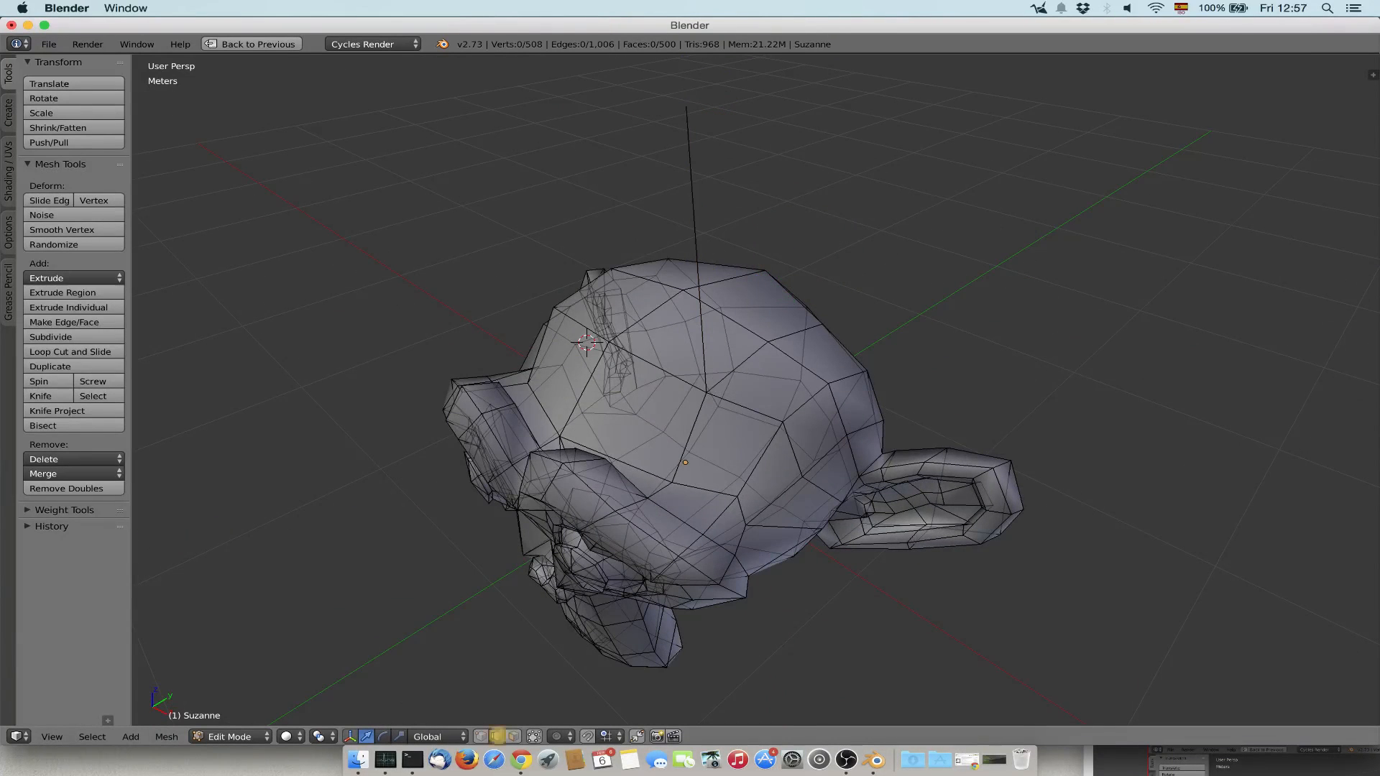
right_click(724, 316)
type("e")
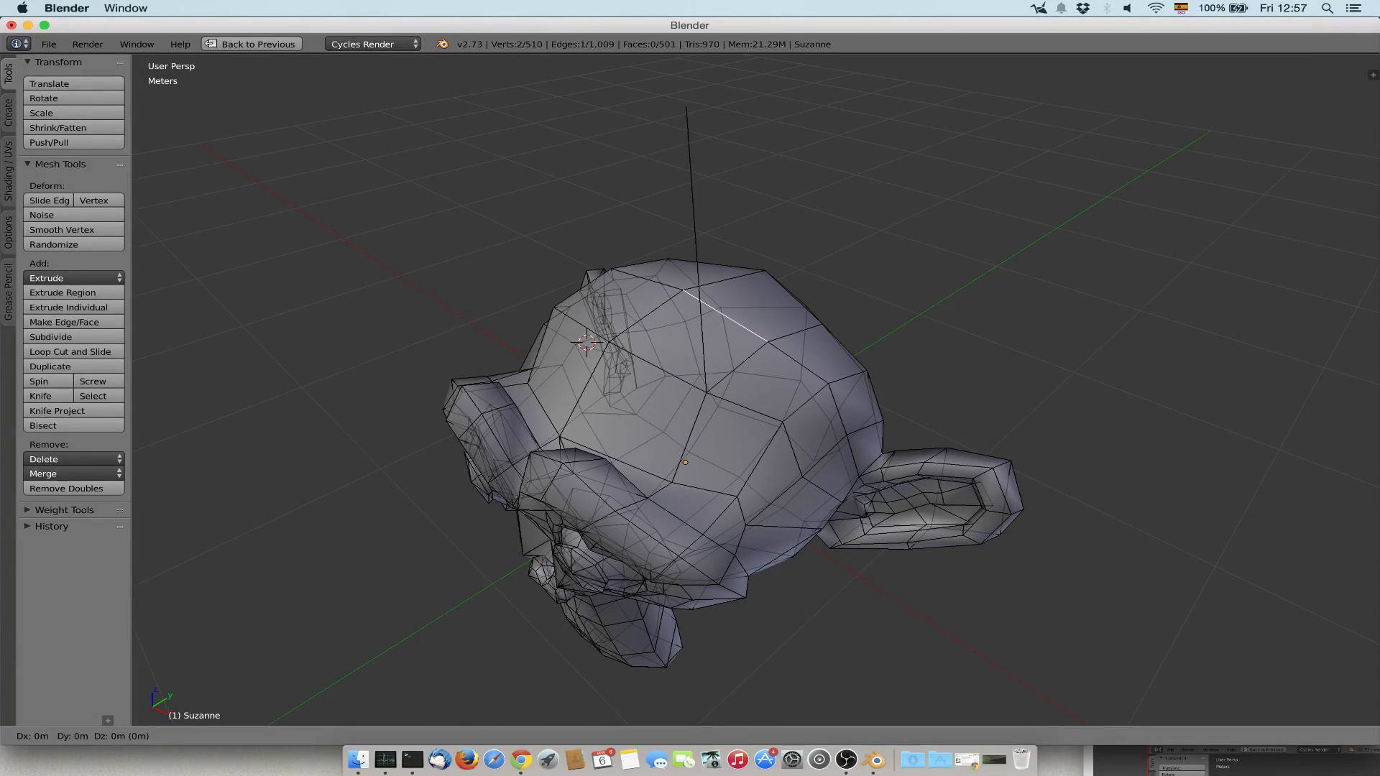
type("z1")
key("Return")
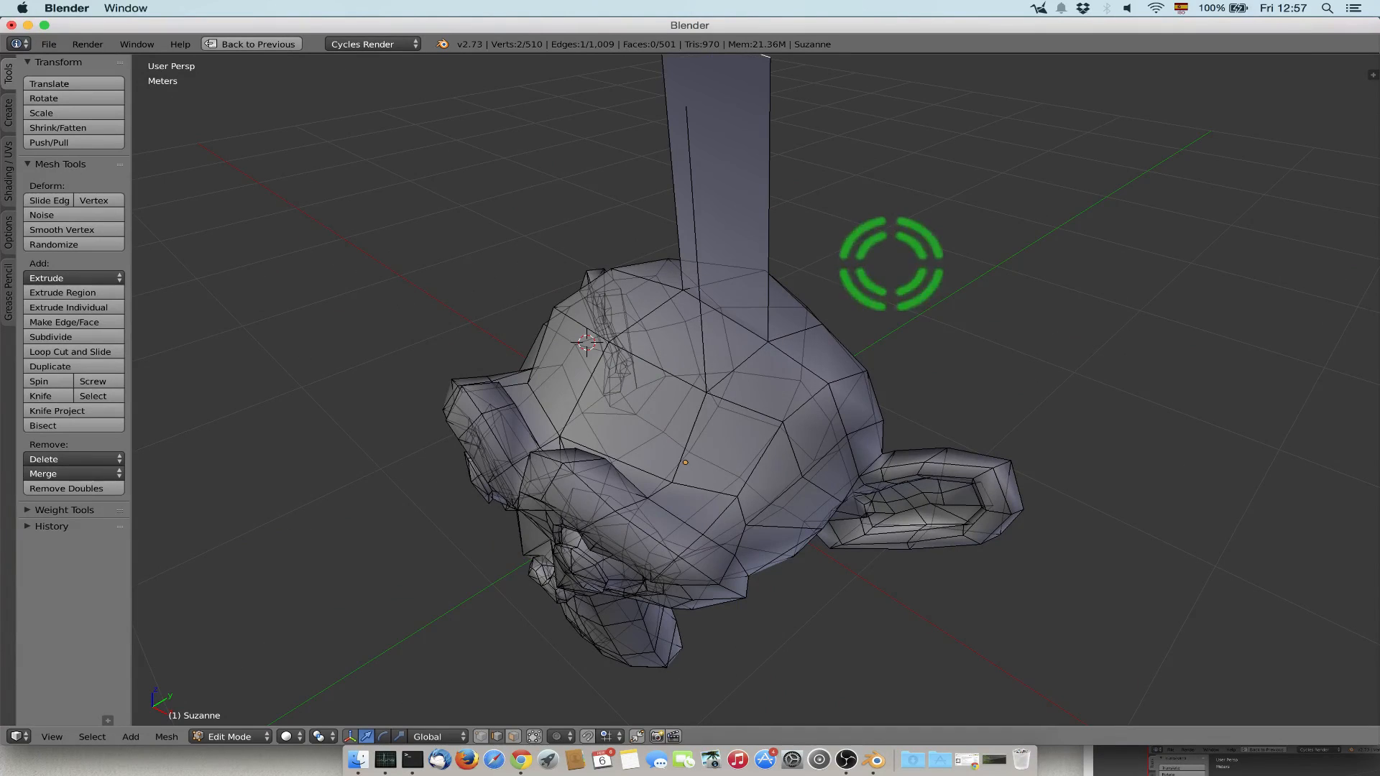
In face selection mode, extrude a single face on the upper back of the head 1 m along the X axis.
middle_click_drag(844, 265, 708, 452)
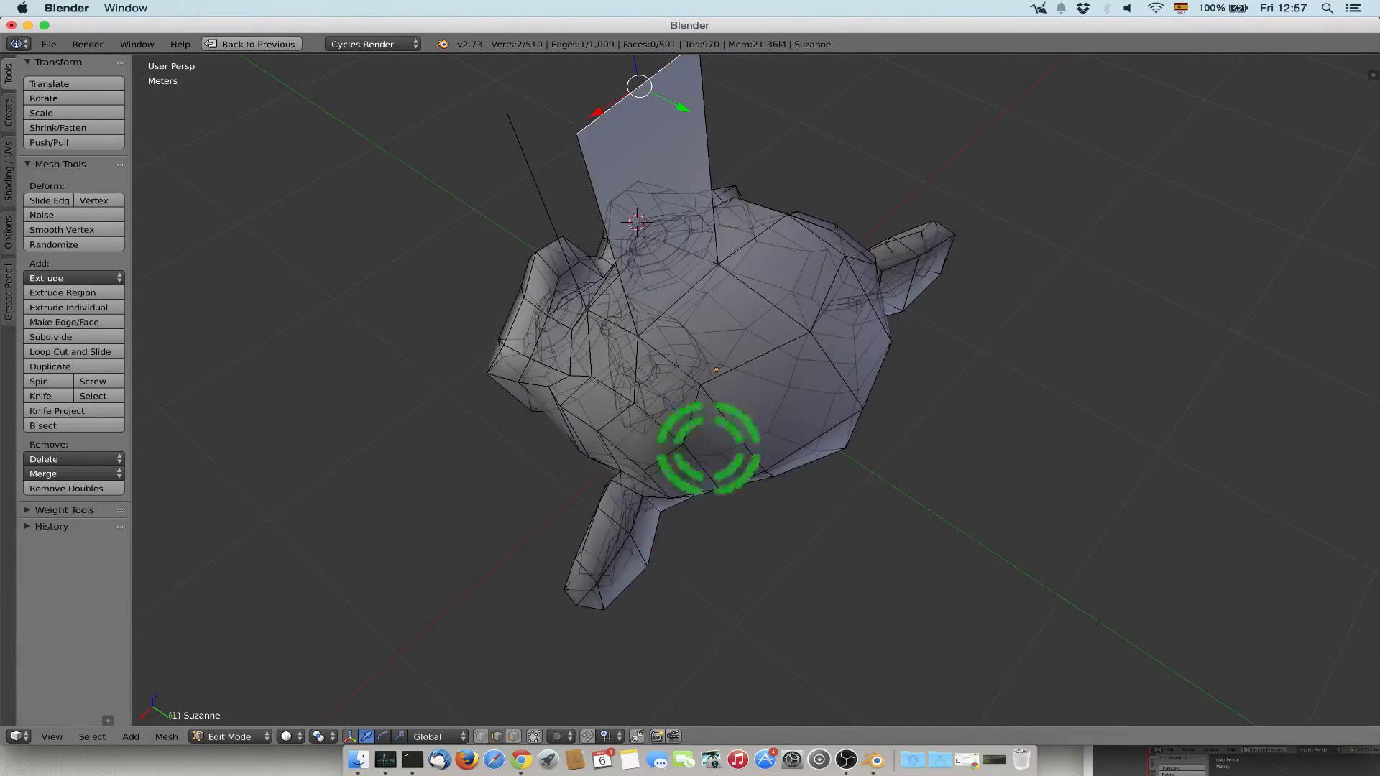
left_click(513, 736)
left_click(755, 415)
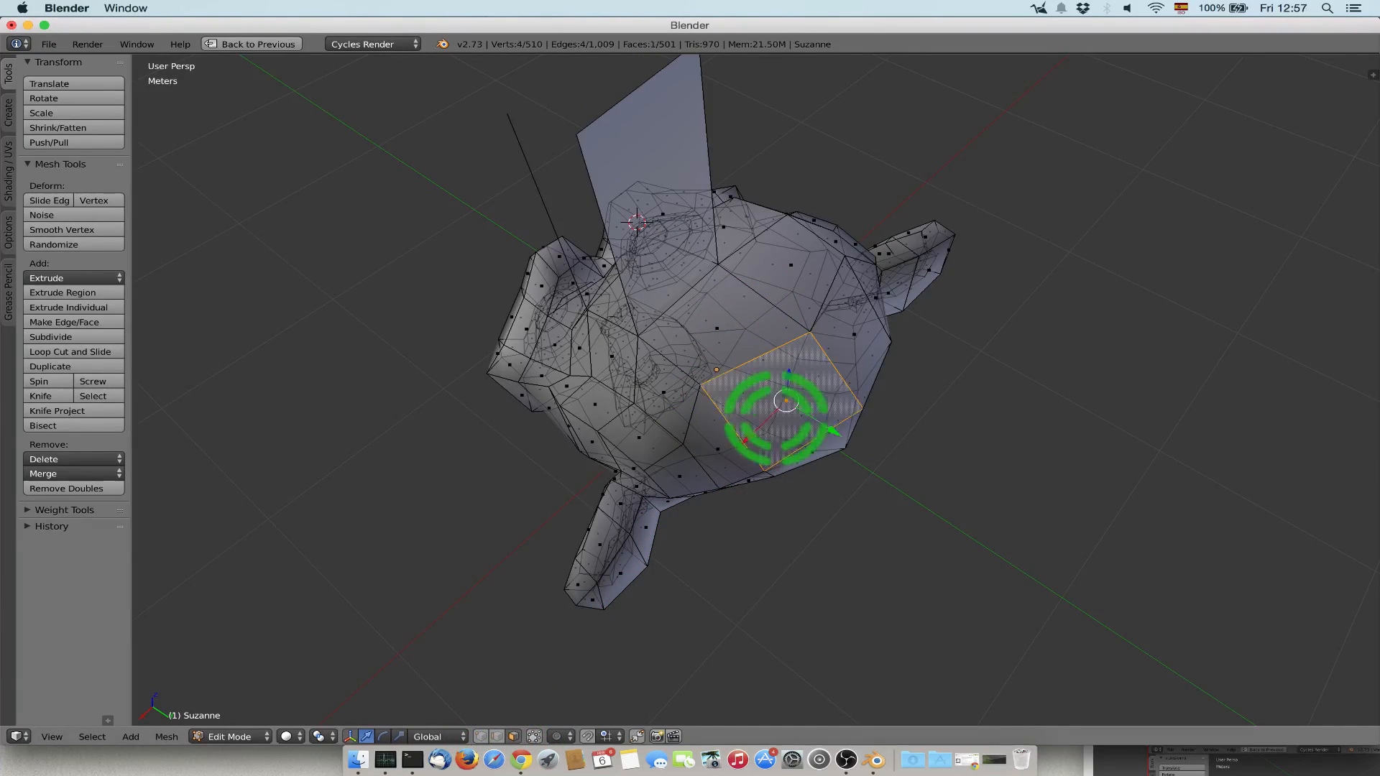
type("ex")
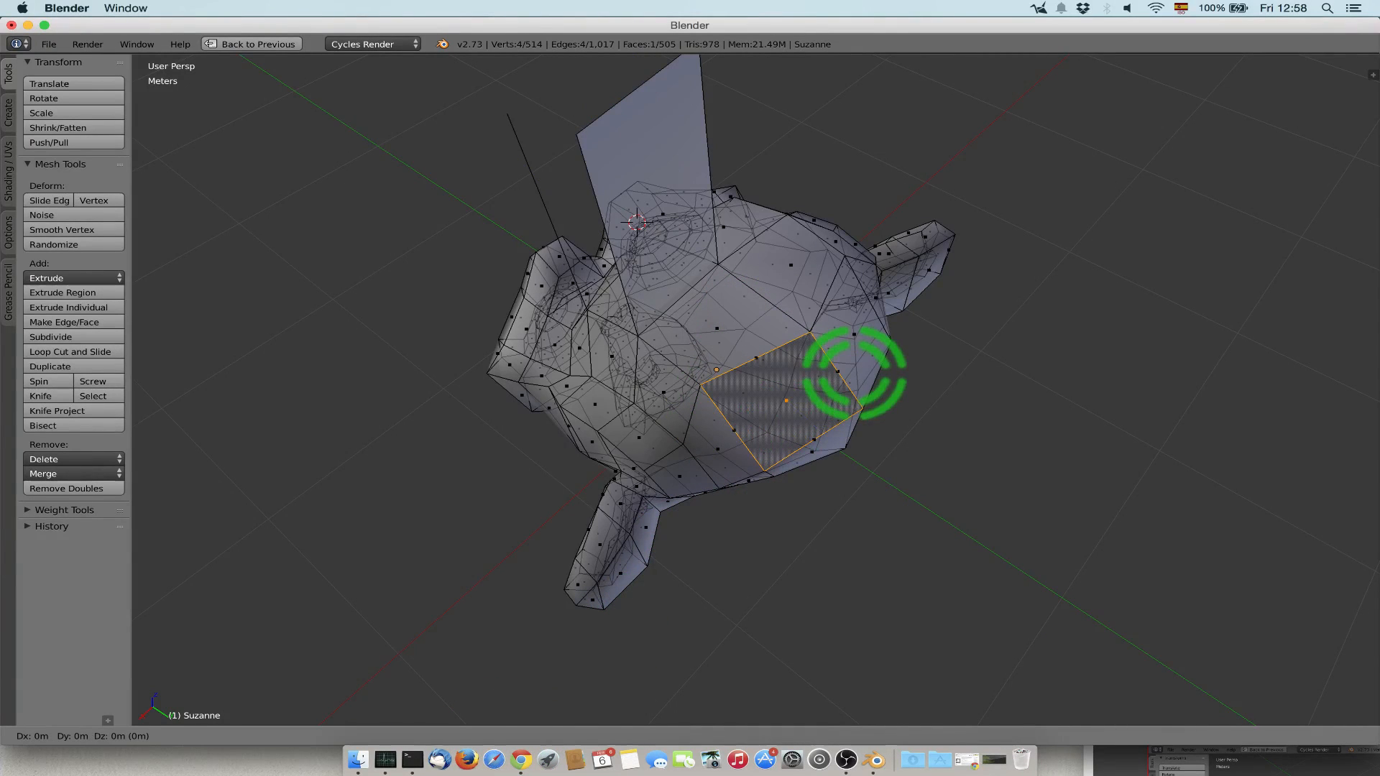
type("1")
key("Return")
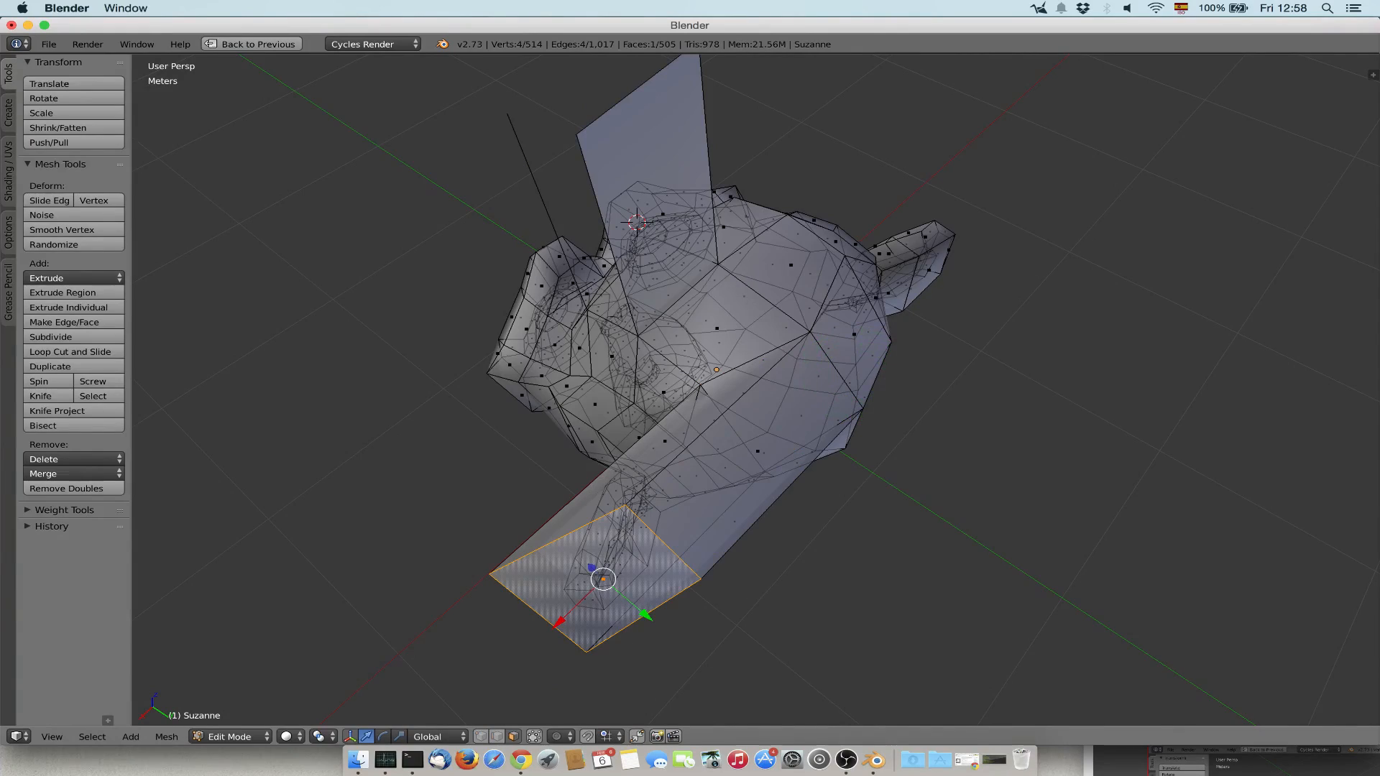
In vertex selection mode, create a triangular face from the extruded vertex, its base vertex and the neighbouring vertex at the extruded strip's base.
middle_click_drag(854, 373, 1053, 352)
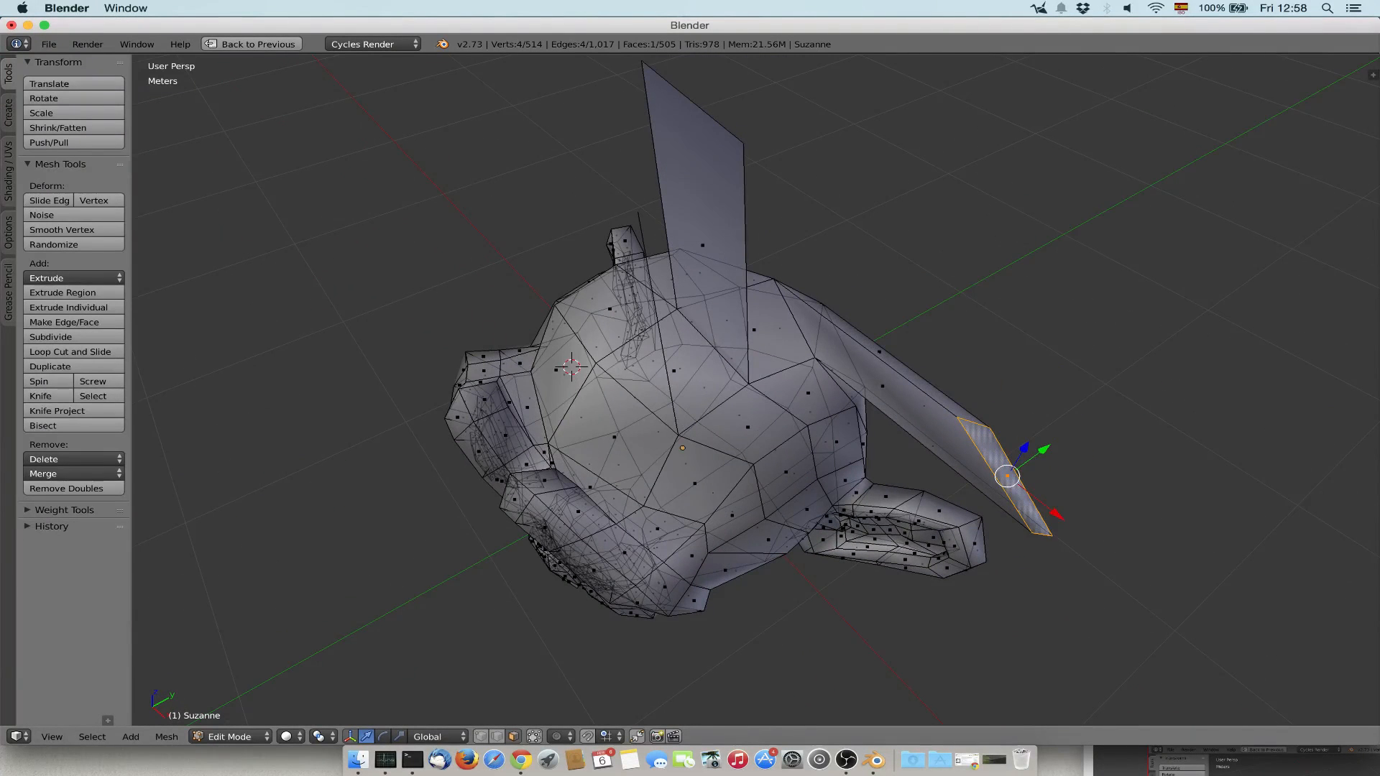
left_click(480, 737)
right_click(637, 211)
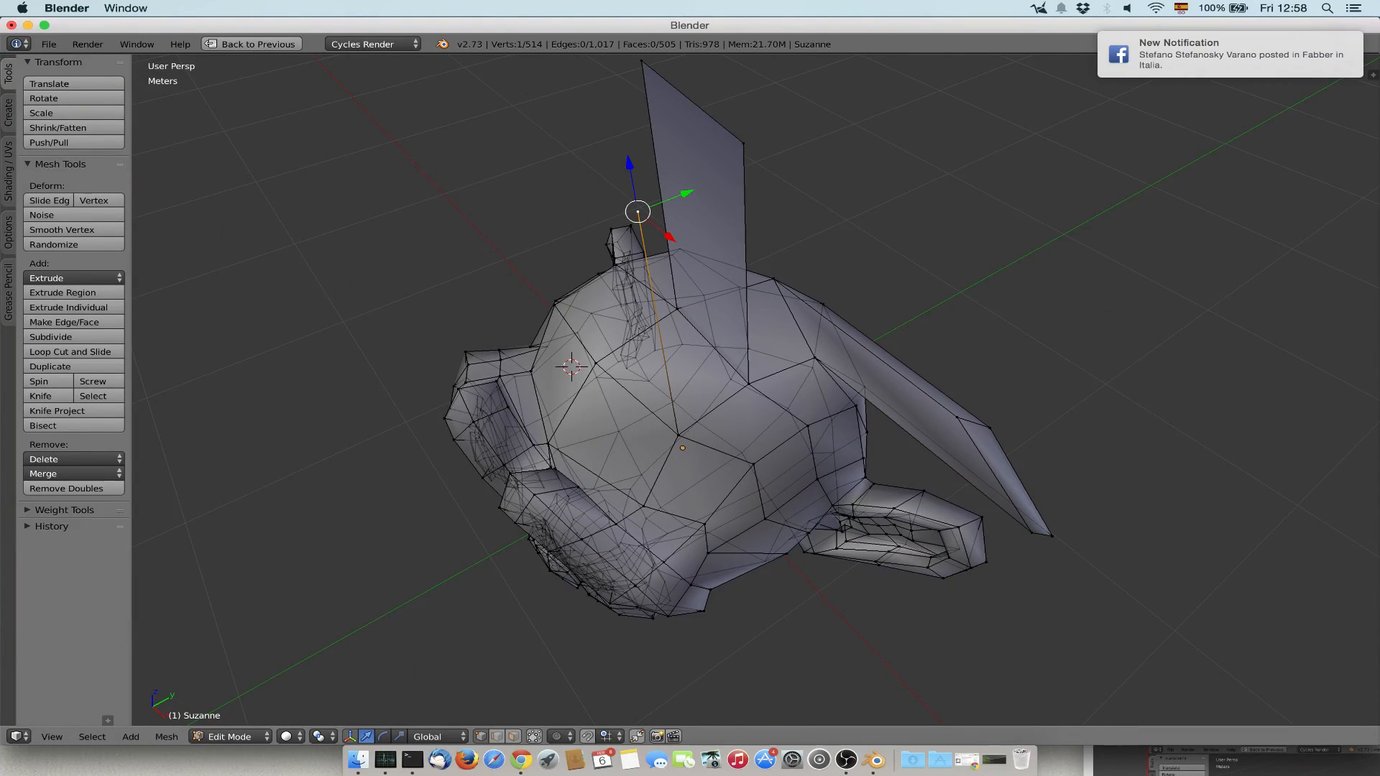
right_click(748, 384, "shift")
right_click(678, 436, "shift")
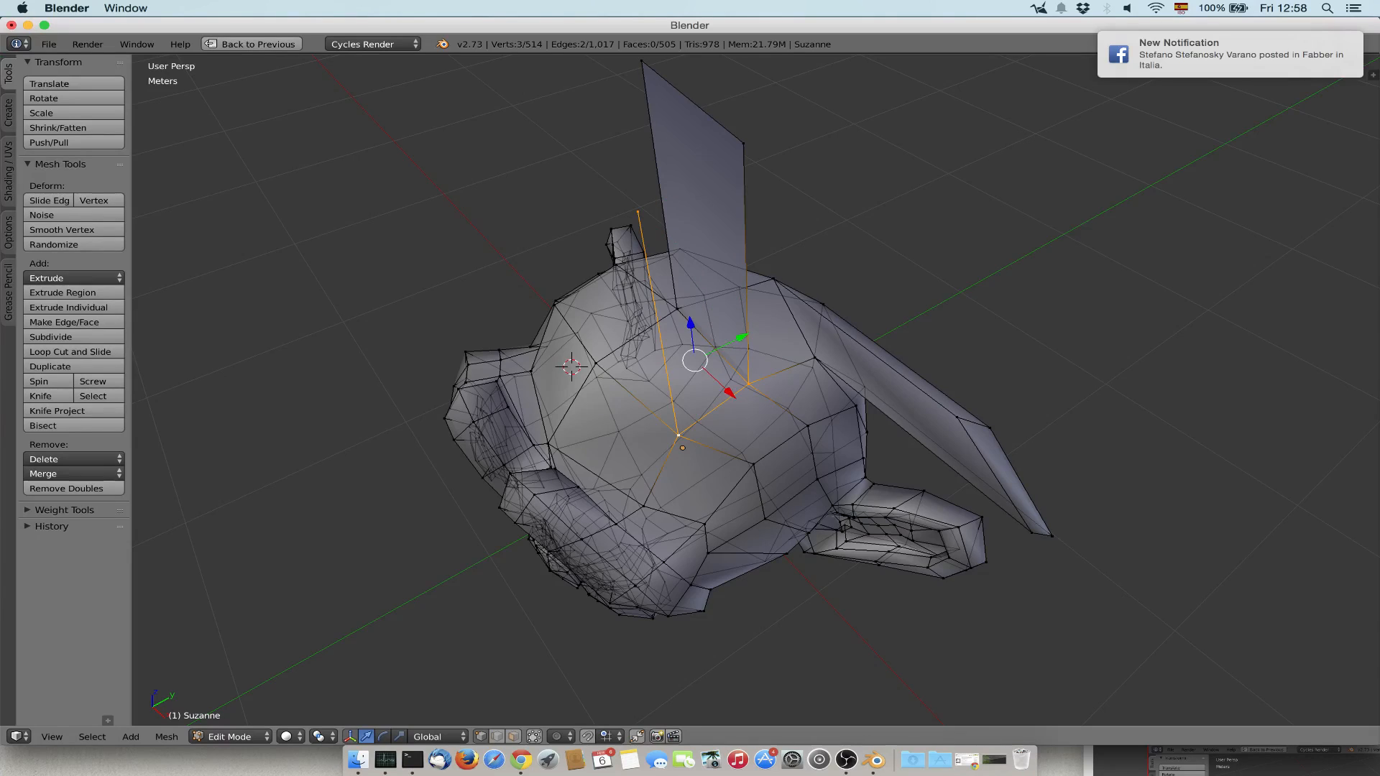
key("f")
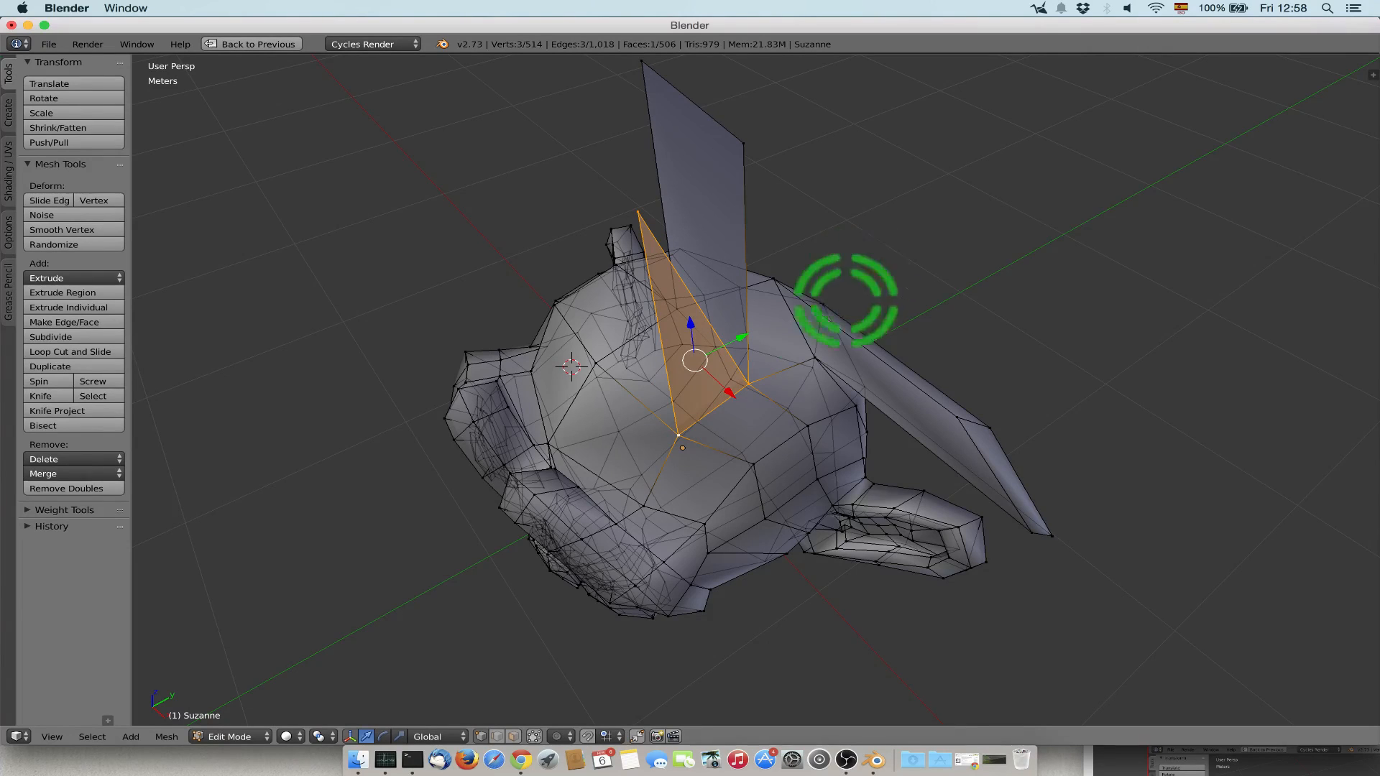
Create a four-sided face joining the tip and base of the triangle to the far upper and lower corners of the extruded strip.
middle_click_drag(774, 329, 786, 117)
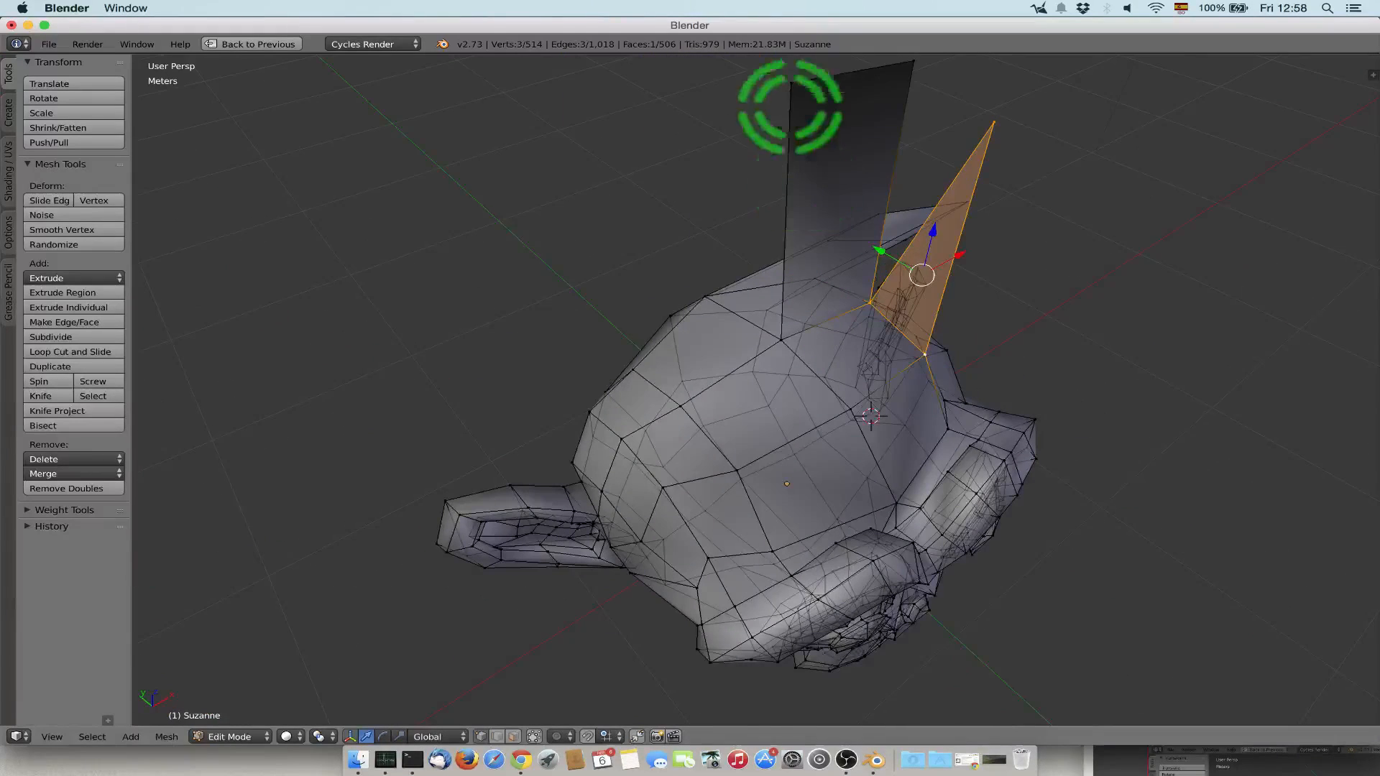
right_click(787, 85)
right_click(994, 124, "shift")
right_click(925, 354, "shift")
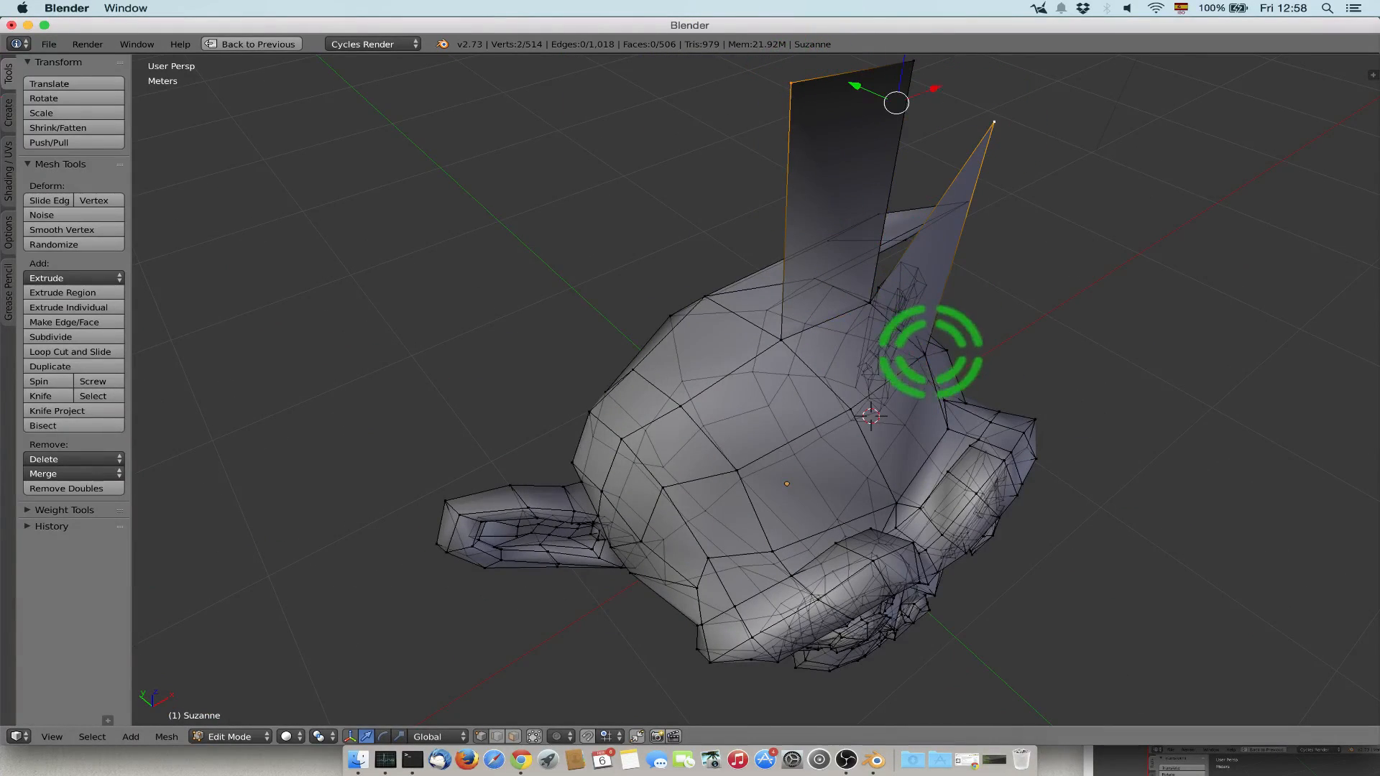
right_click(781, 338, "shift")
key("f")
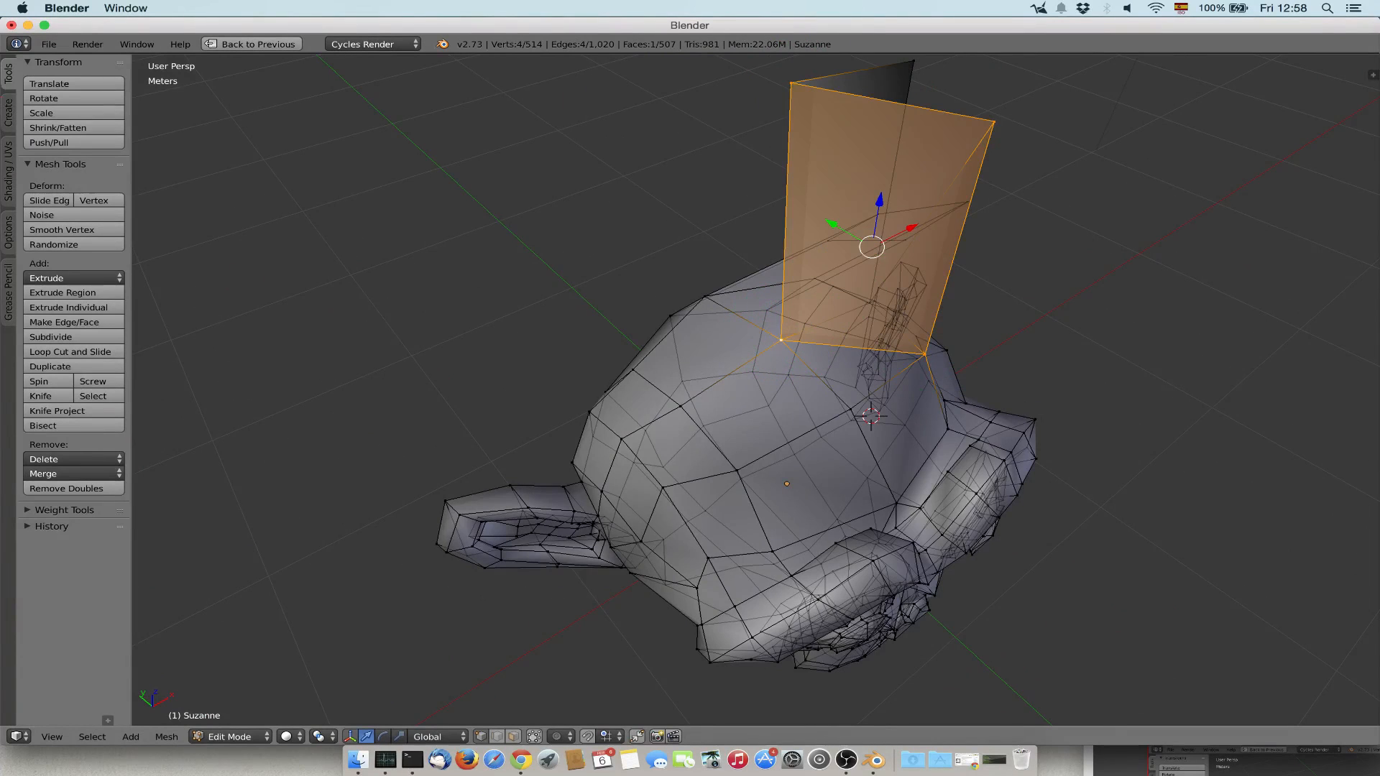
Delete the new four-sided face in face selection mode with the Only Faces option.
middle_click_drag(781, 337, 805, 324)
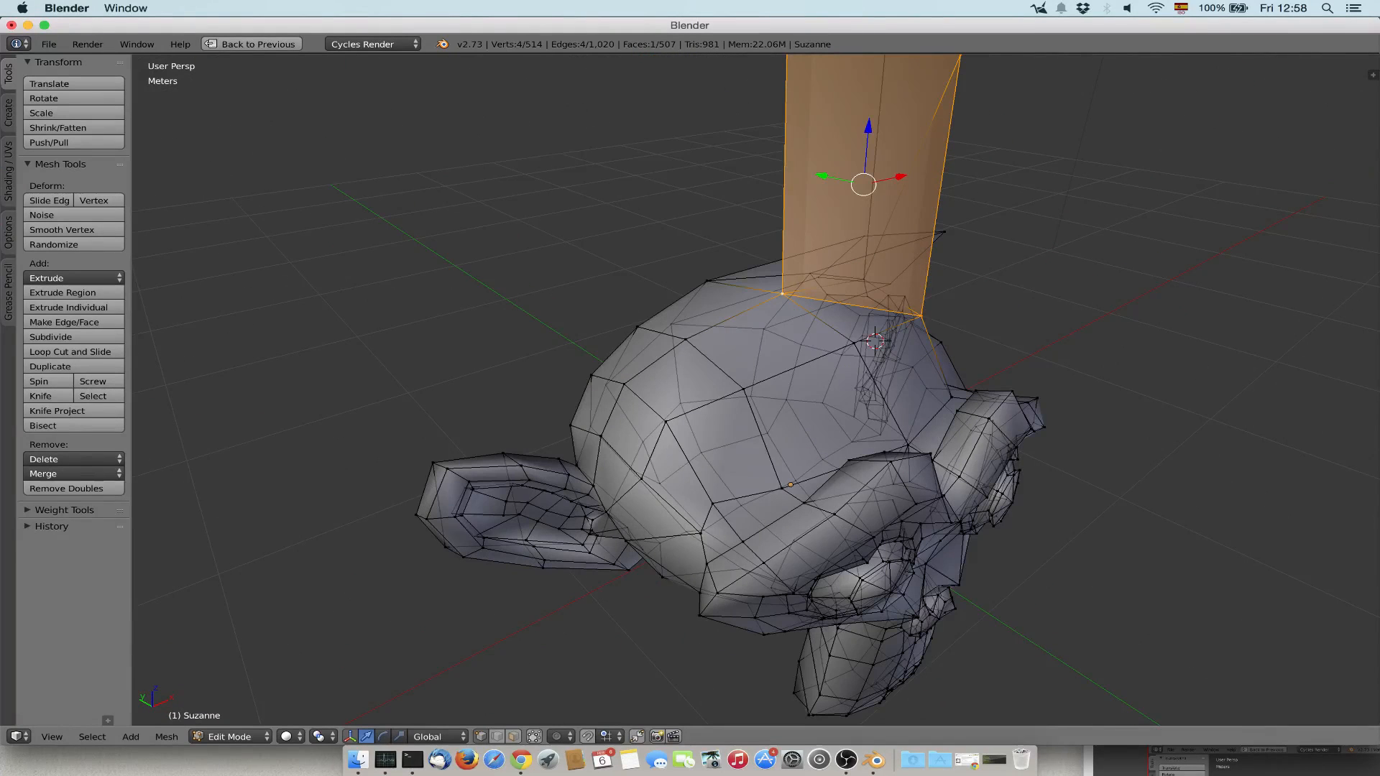
left_click(513, 736)
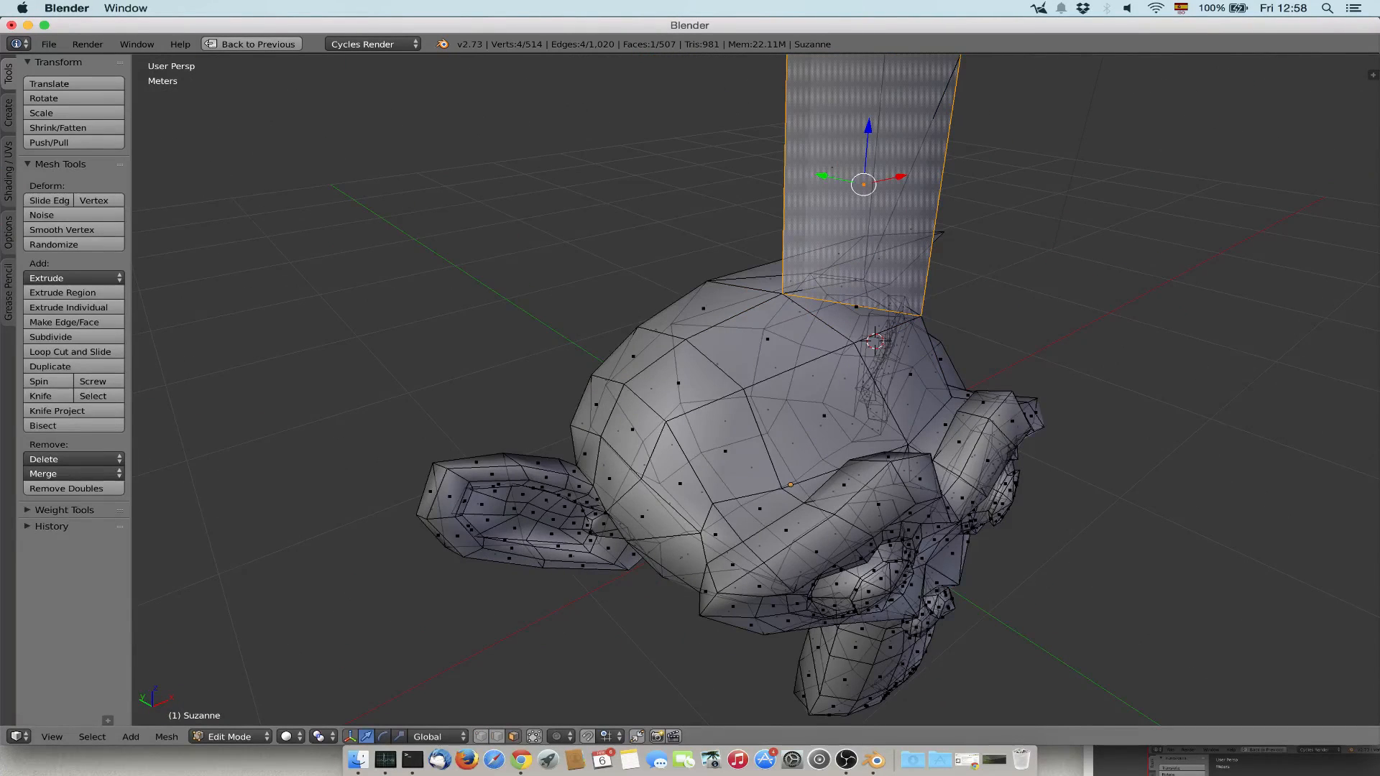
key("x")
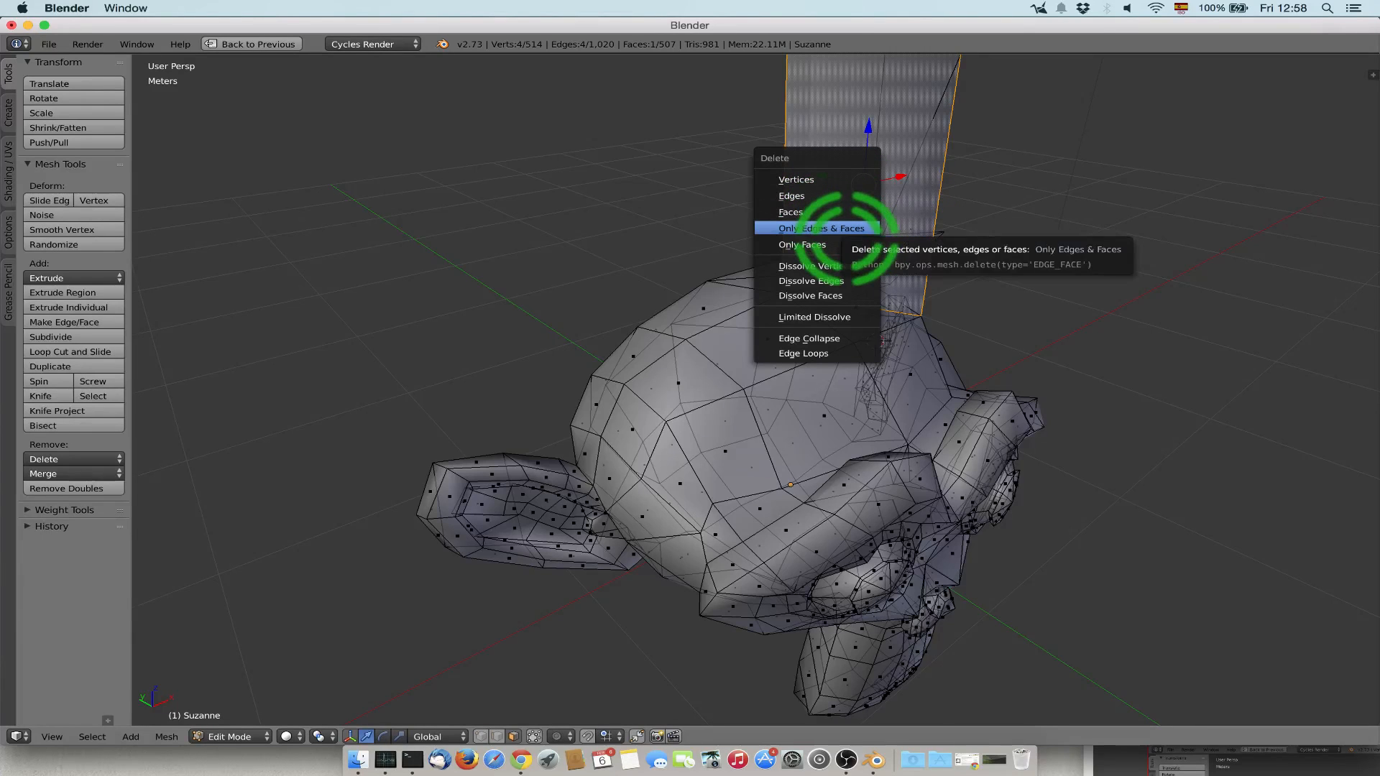
left_click(834, 246)
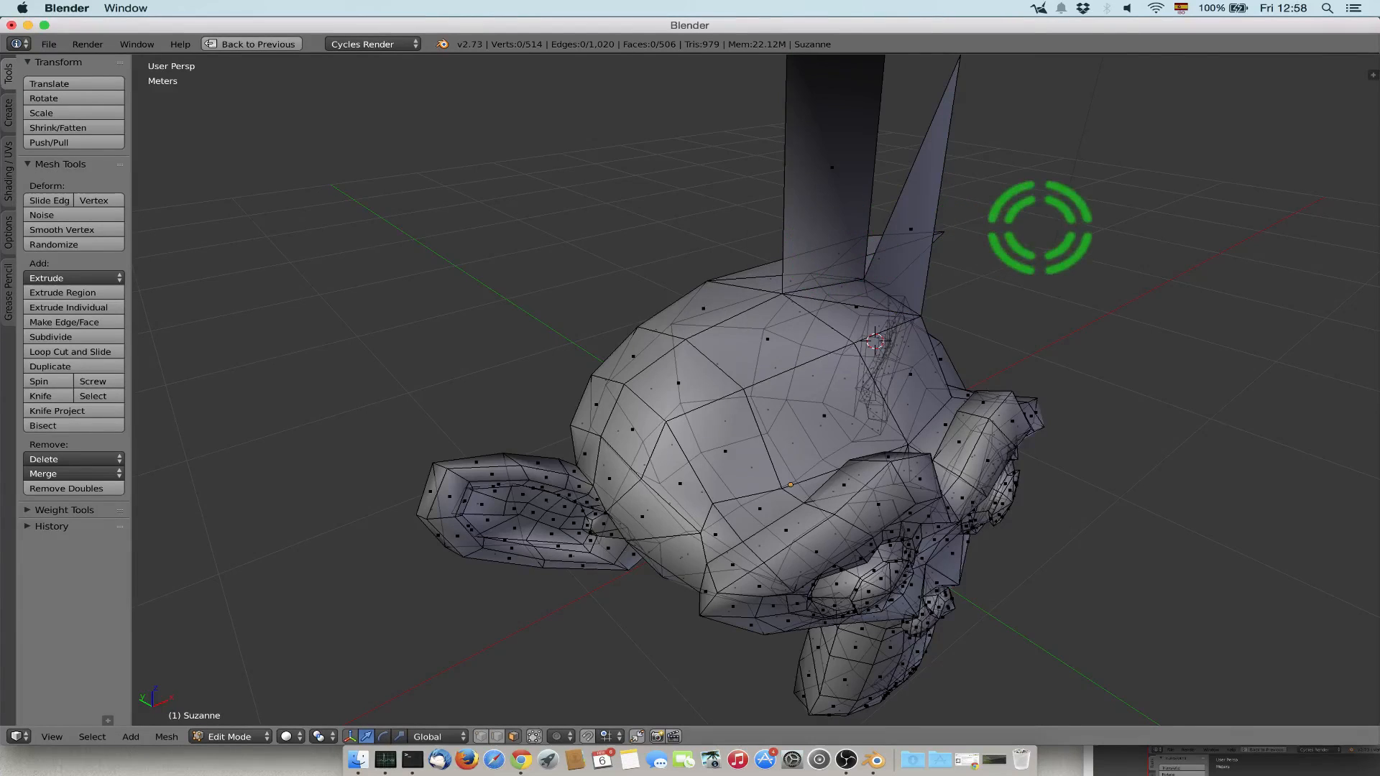
Return to Object Mode and move the monkey away along the X axis to clear the centre of the scene.
middle_click_drag(1037, 225, 915, 215)
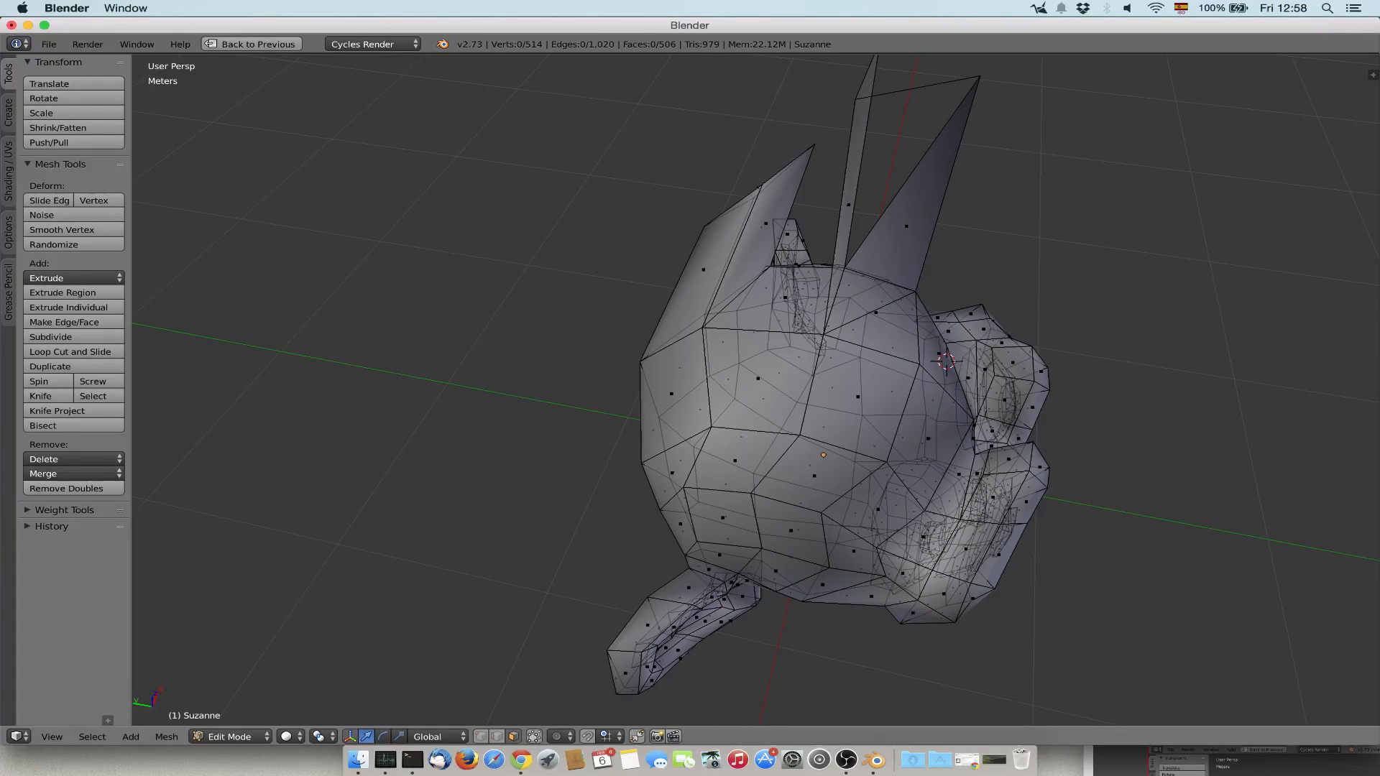
middle_click_drag(914, 215, 668, 187)
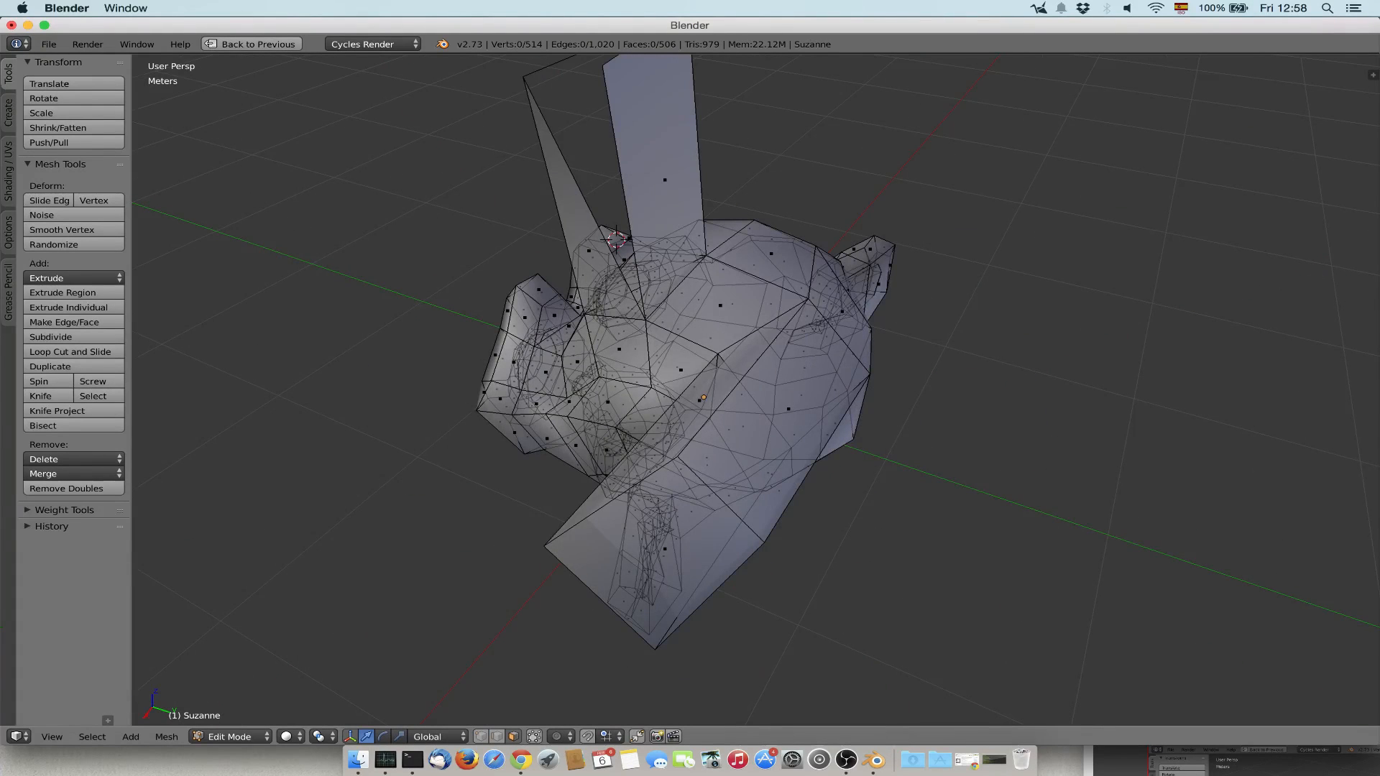
key("Tab")
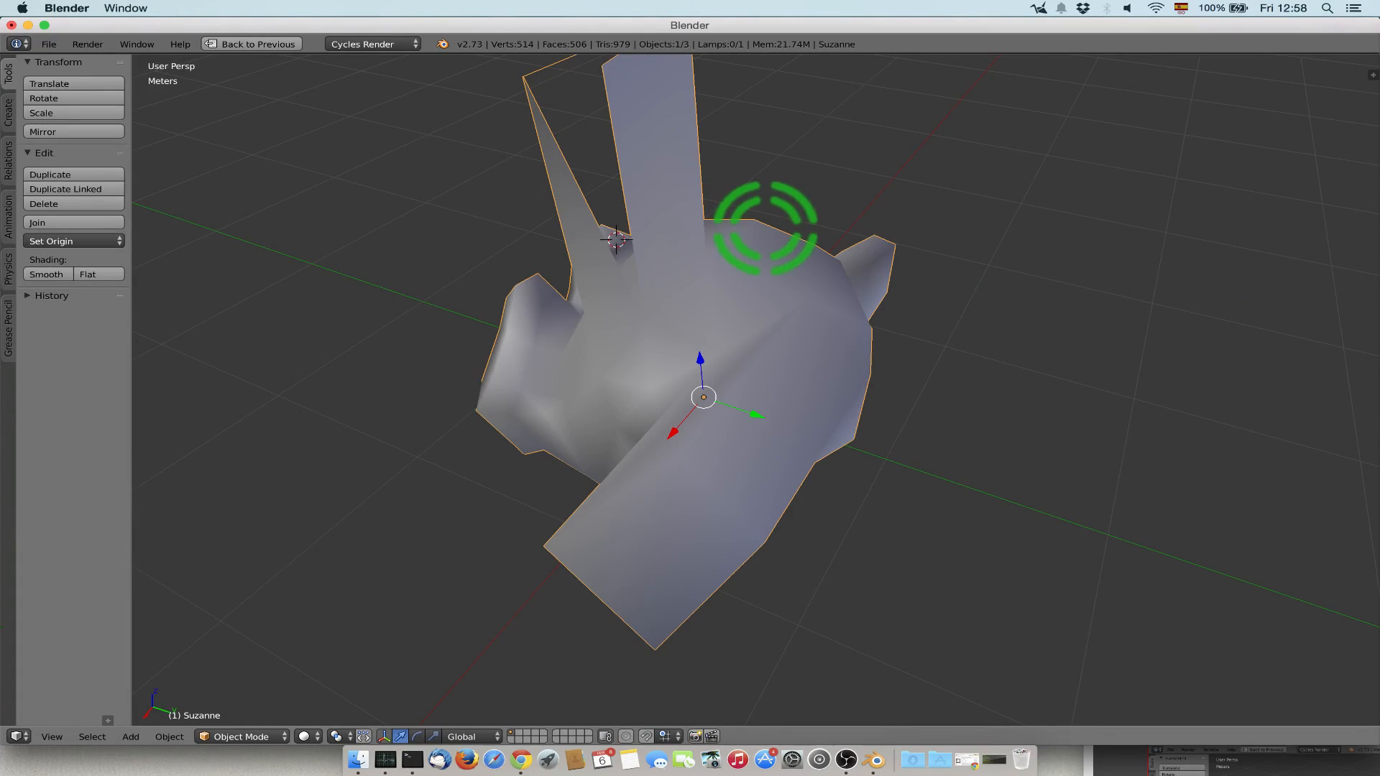
key("g")
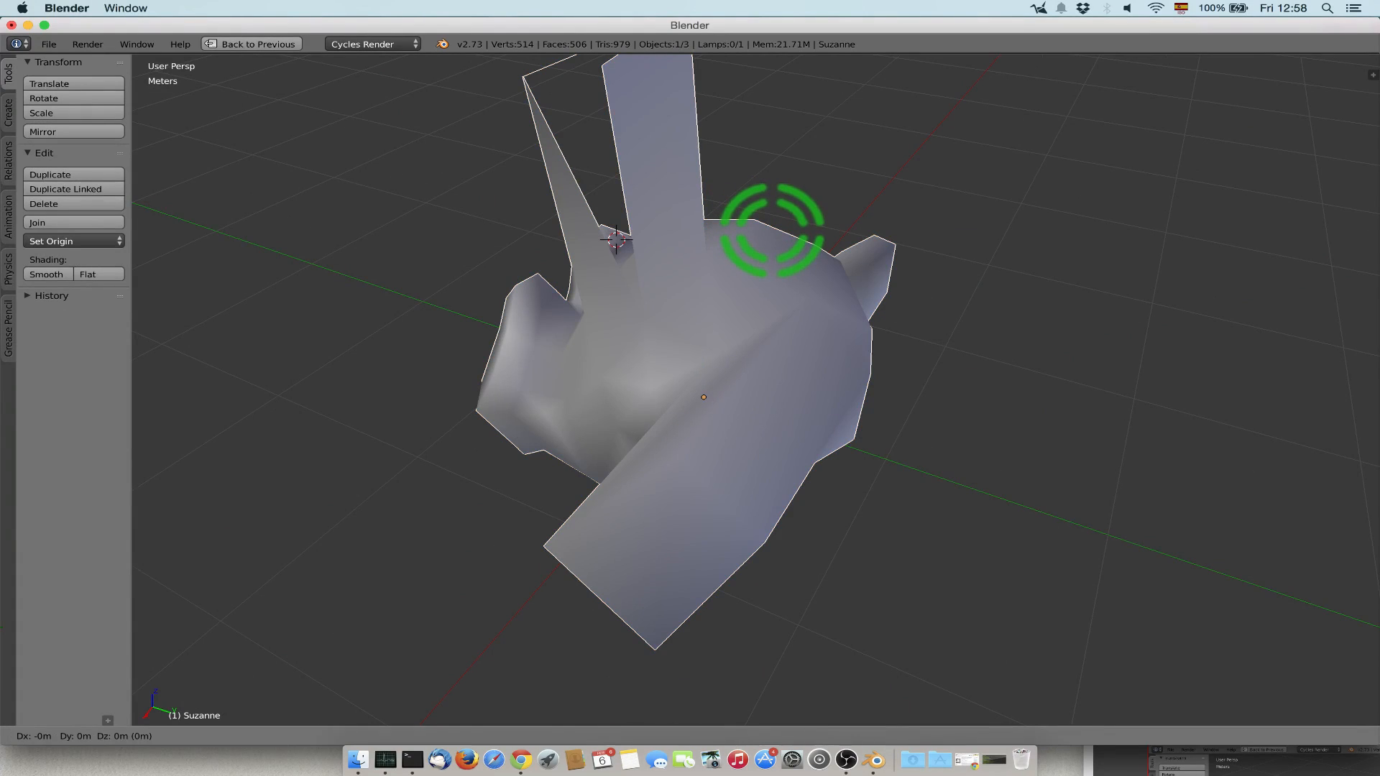
key("x")
left_click(1109, 714)
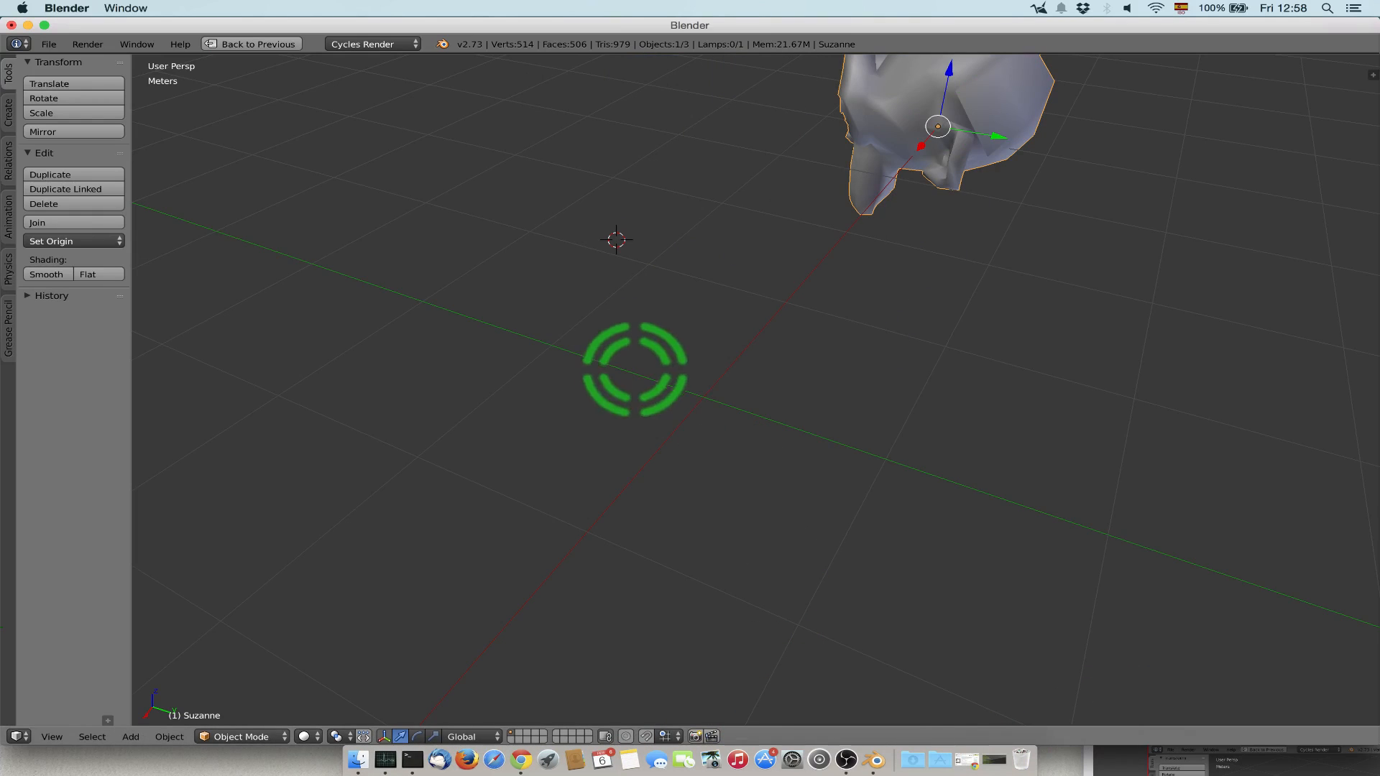
Add a cube mesh and enter Edit Mode on it.
key("shift+a")
mouse_move(624, 360)
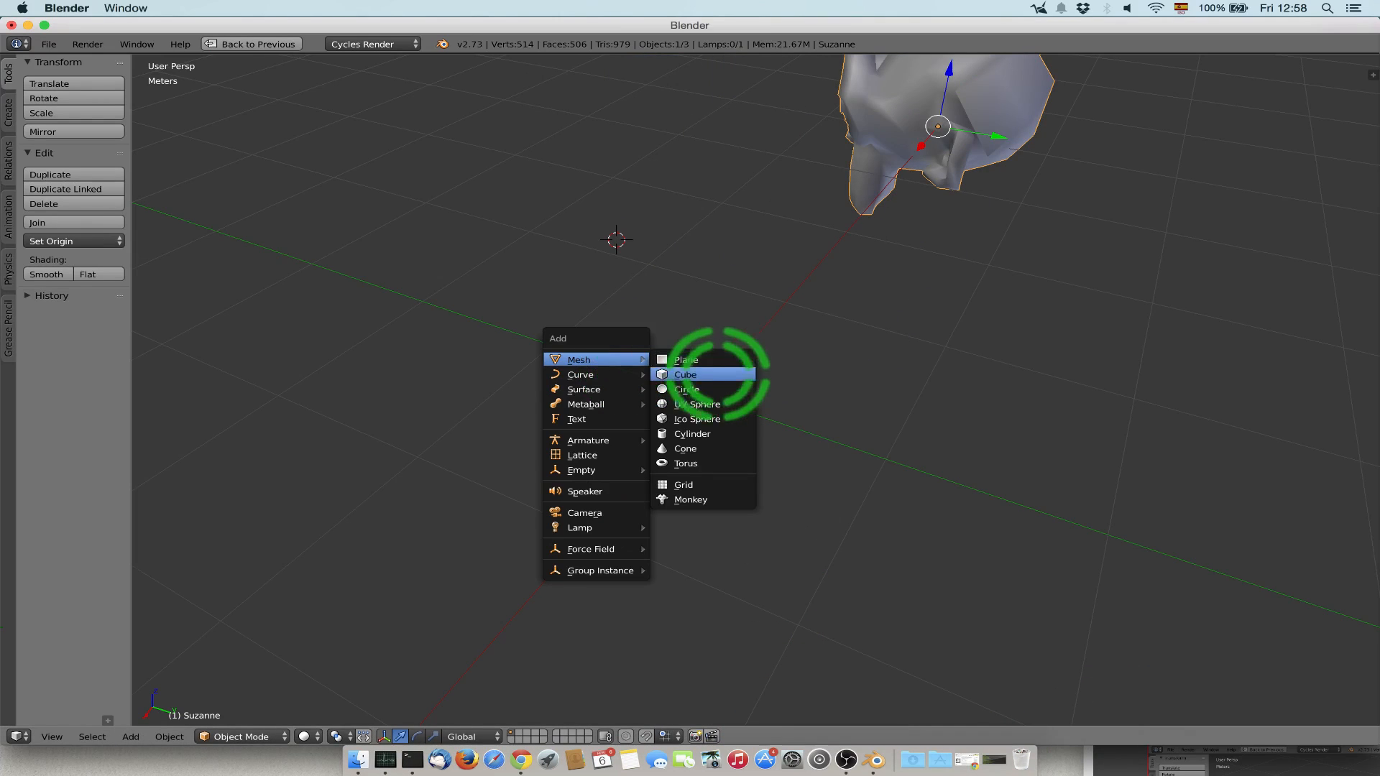
left_click(719, 374)
key("Tab")
scroll(719, 375, "down", 5)
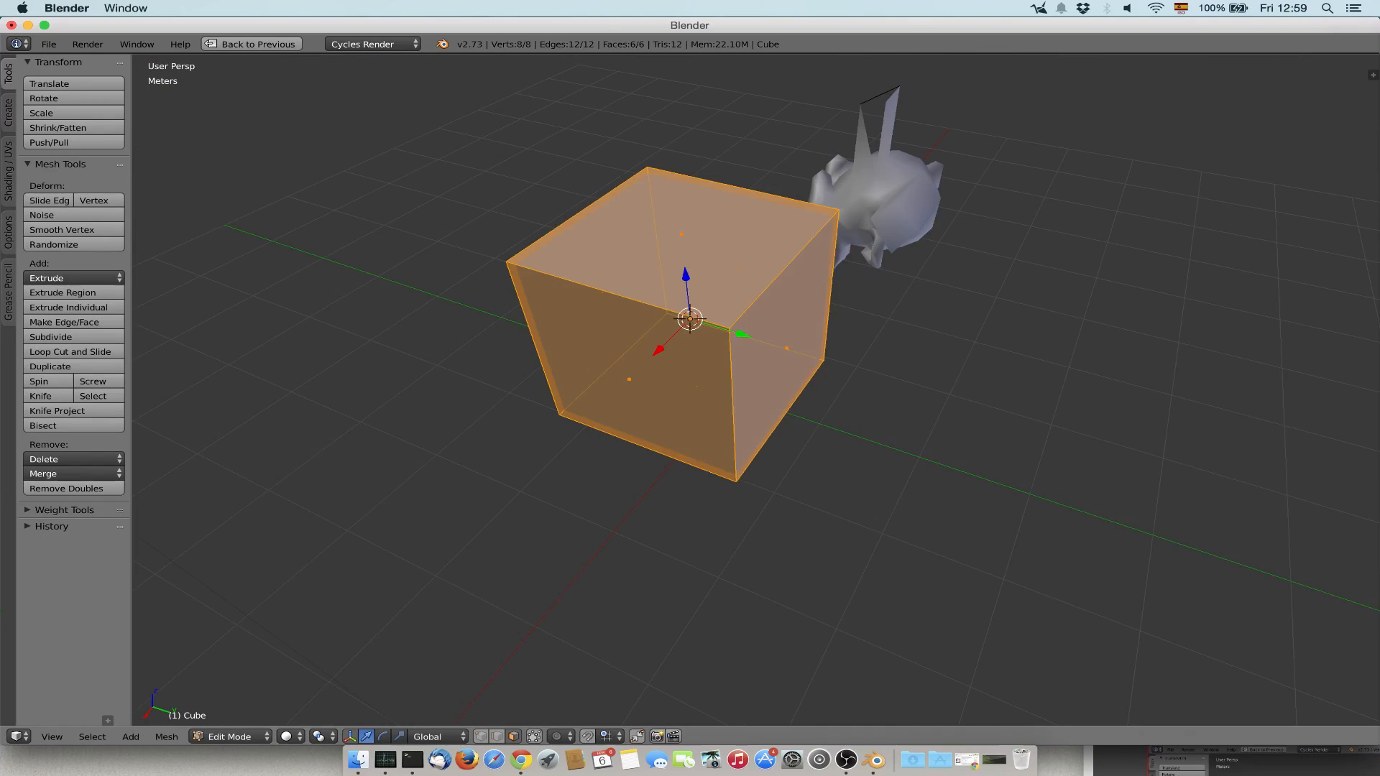
Extrude the cube's top face 0.6 m upward along the global Z axis.
right_click(682, 234)
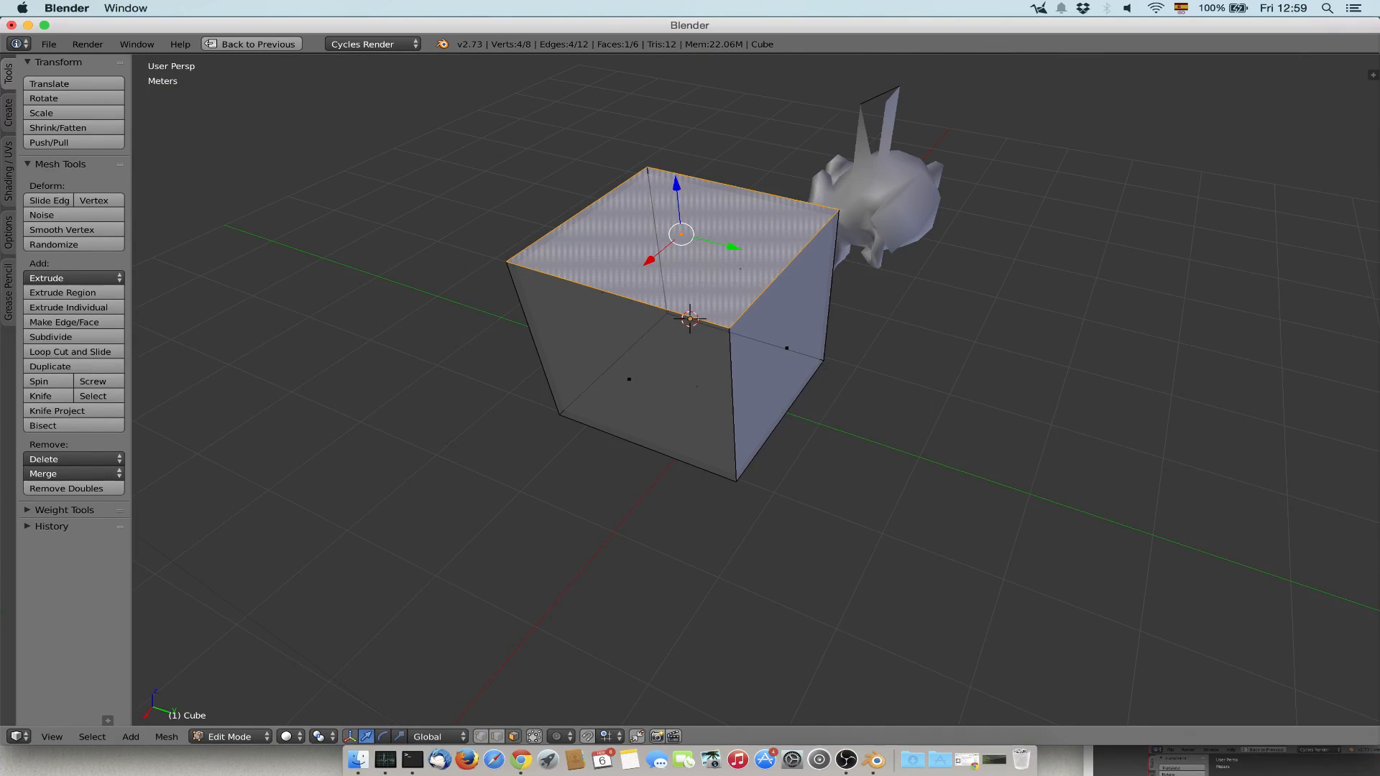
key("e")
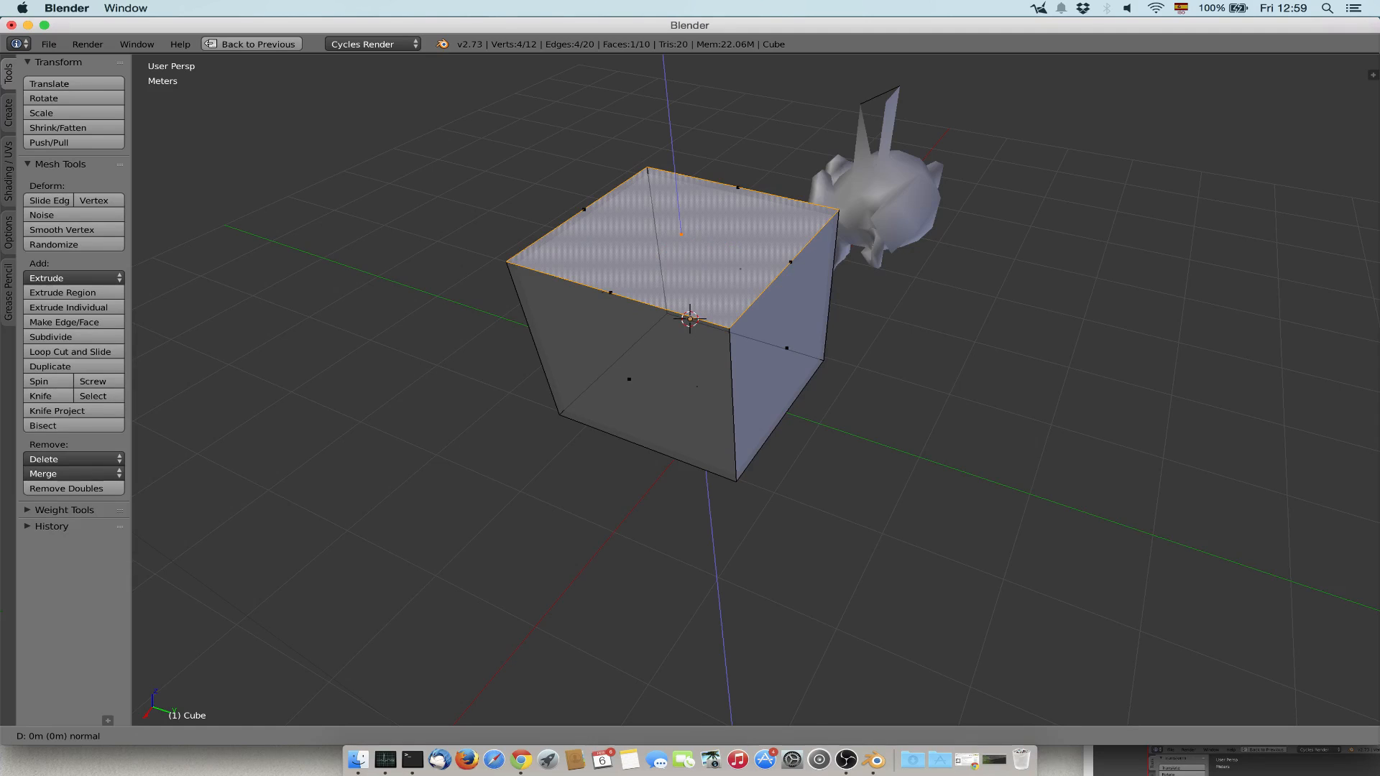
middle_click_drag(685, 230, 639, 80)
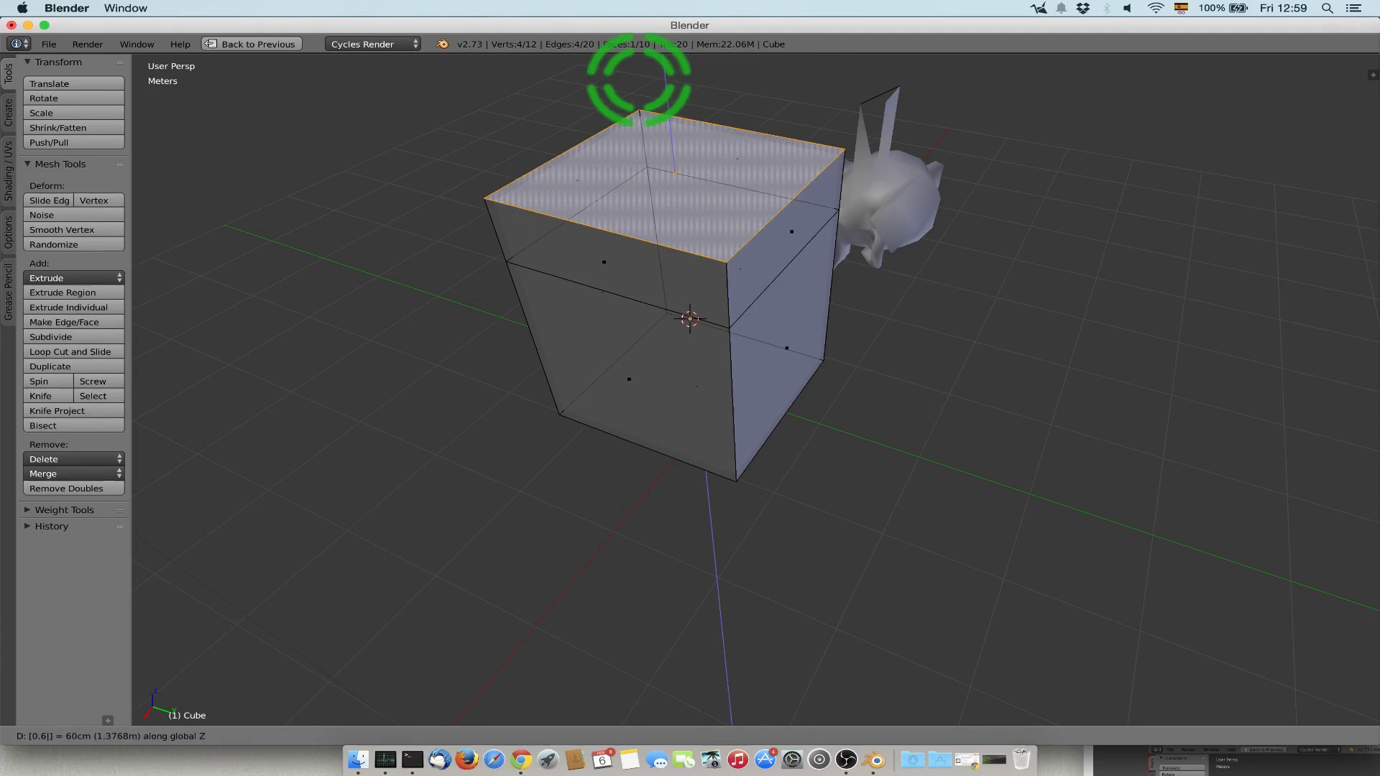
left_click(647, 81)
Select the narrow upper face on the cube's positive X side, try moving it outward along X, and undo the move.
middle_click_drag(652, 79, 754, 114)
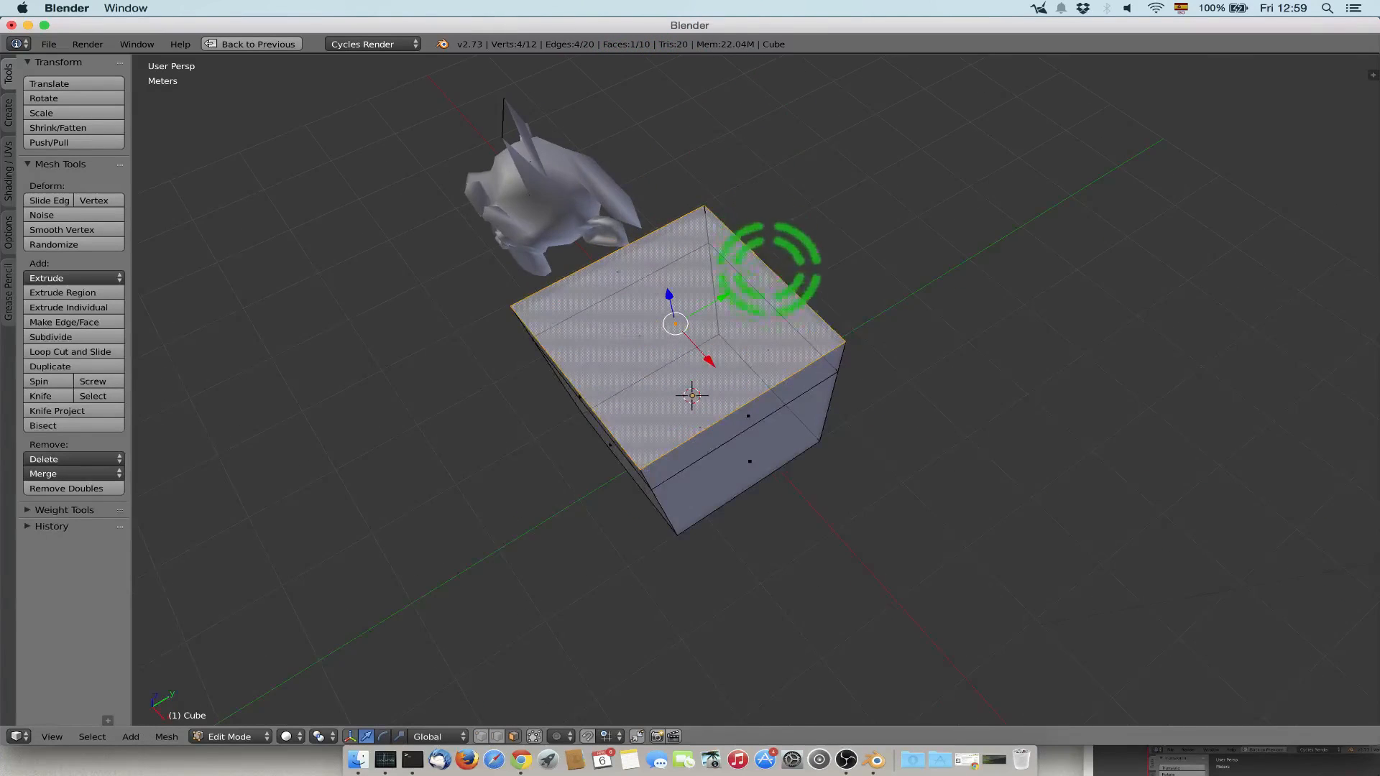
middle_click_drag(766, 268, 767, 231)
right_click(781, 241)
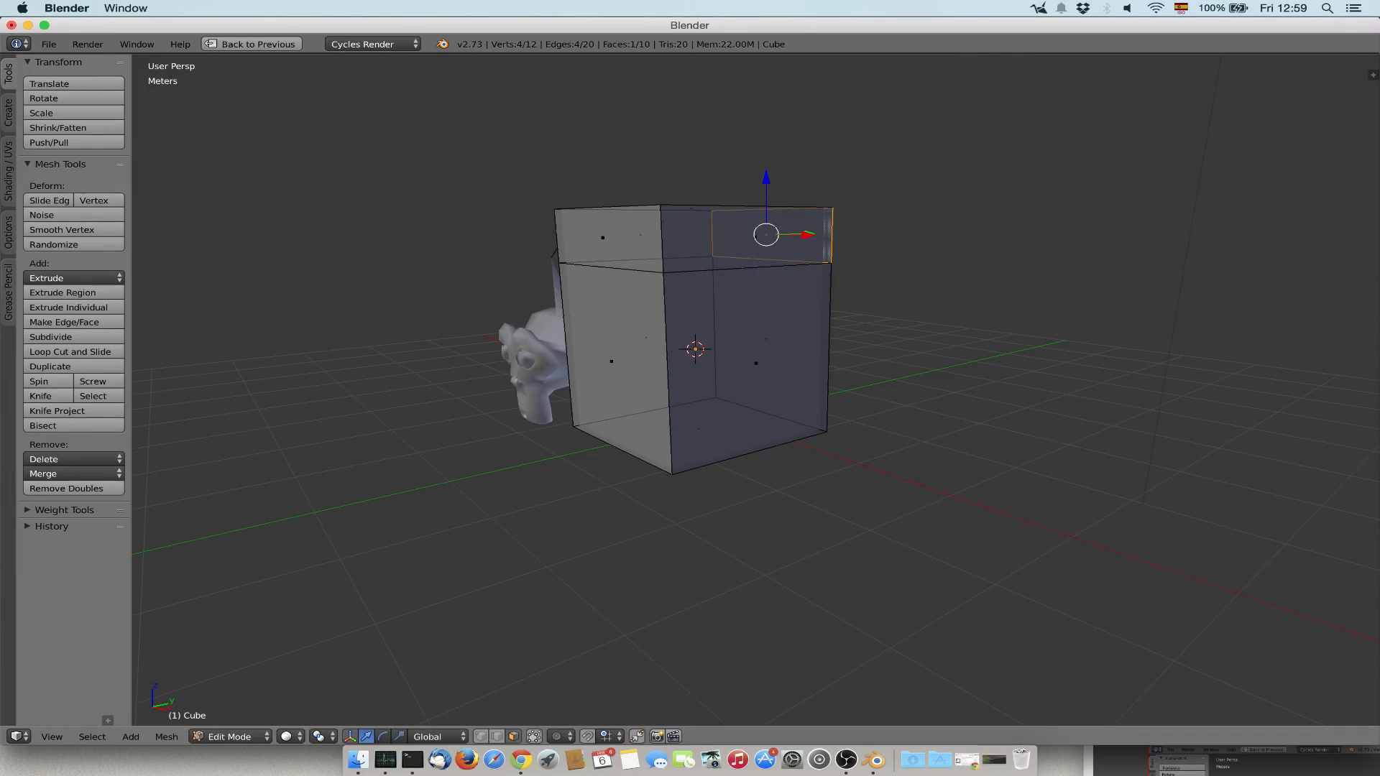
right_click(757, 237)
left_click_drag(795, 236, 903, 242)
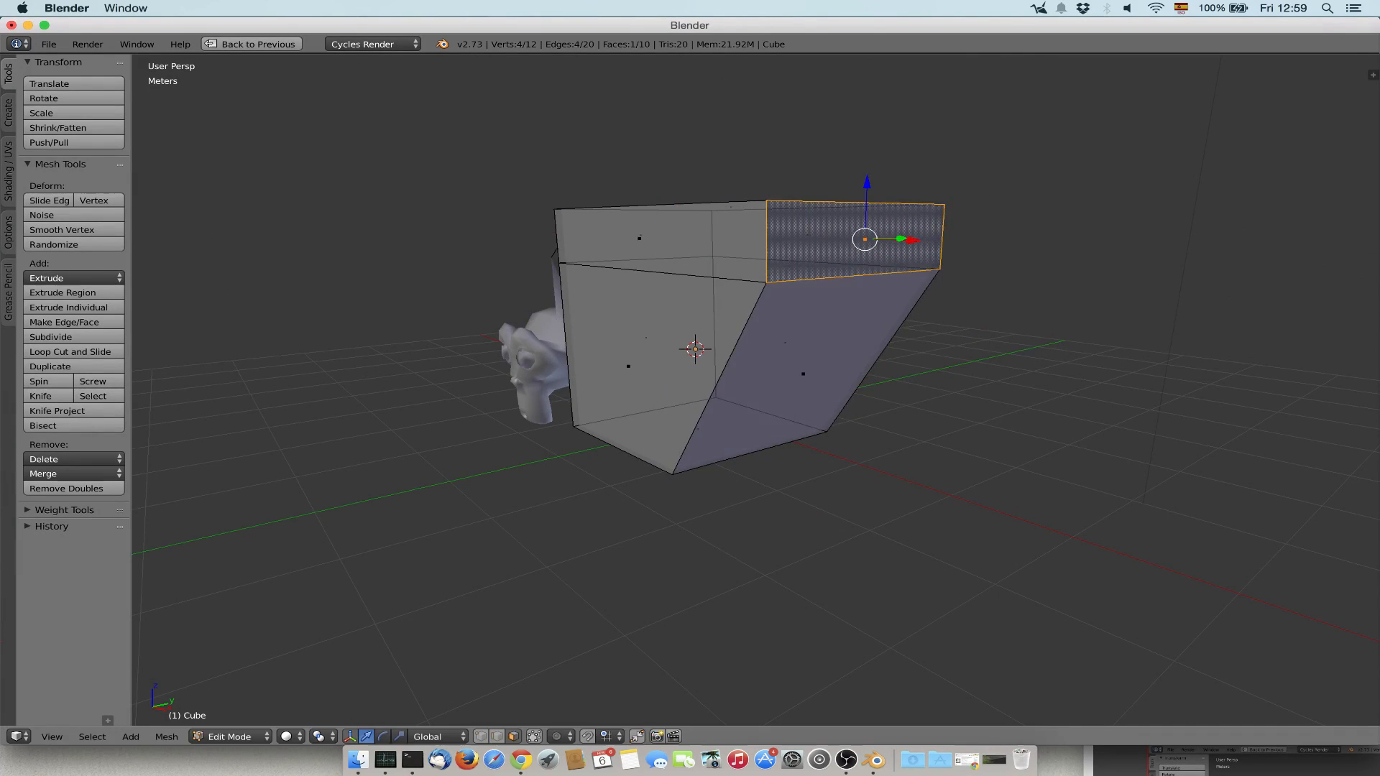
key("ctrl+z")
Extrude the narrow upper side face outward along the X axis into a long arm.
key("e")
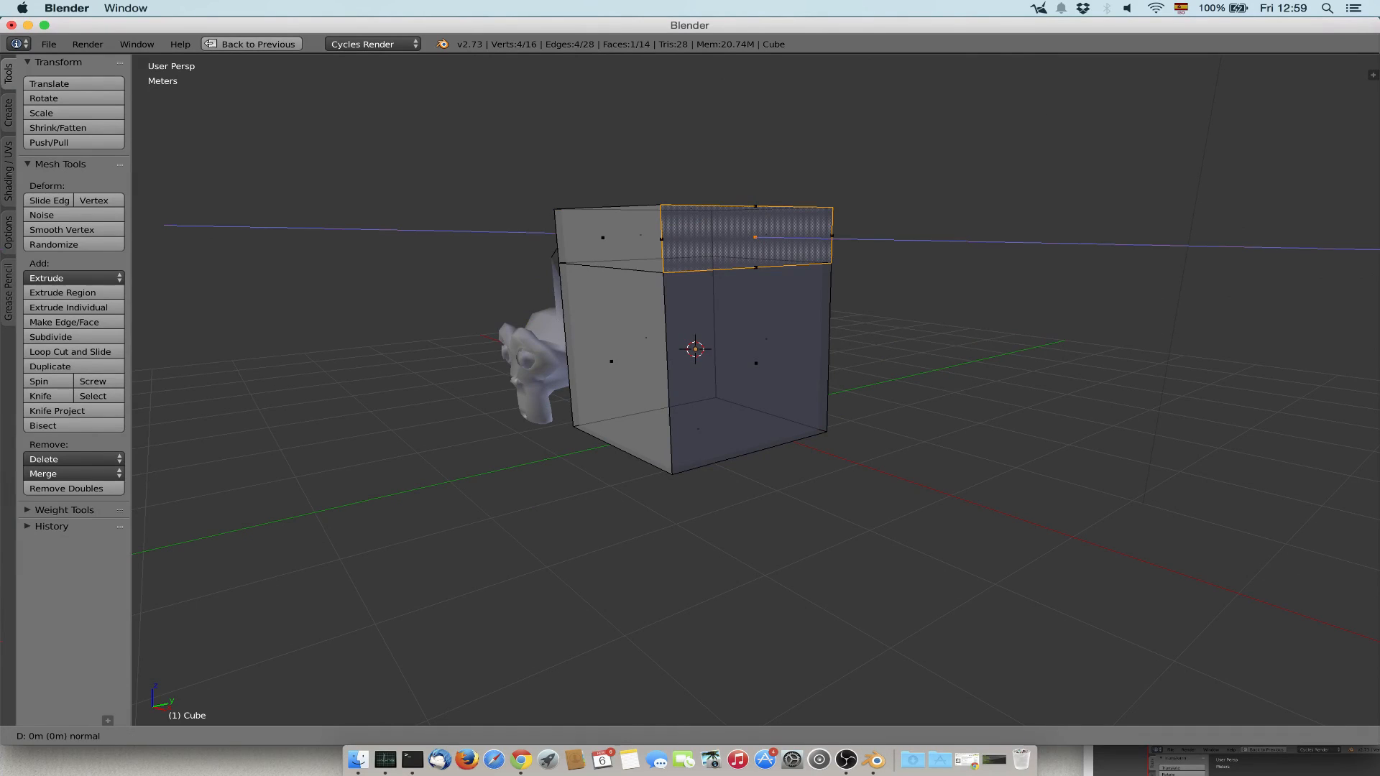
key("x")
left_click(1193, 266)
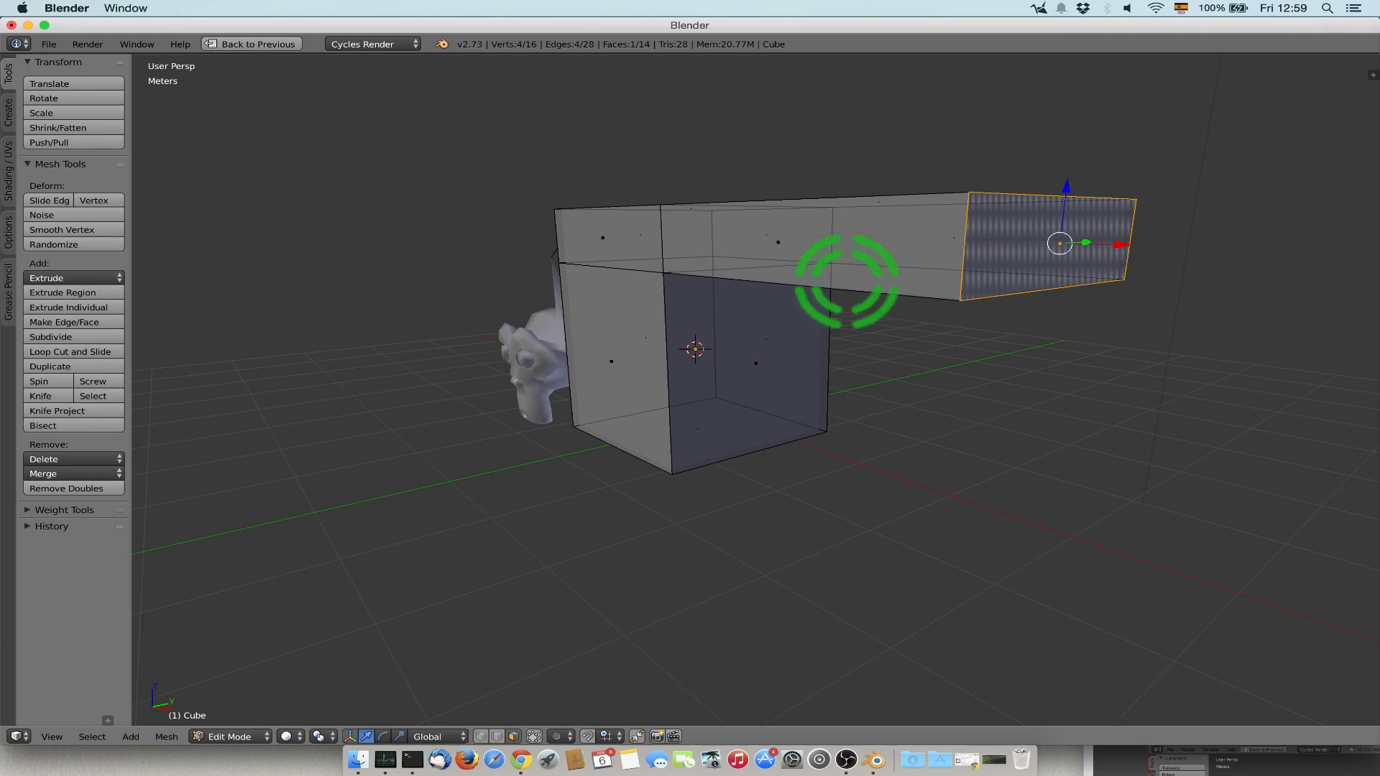
Rotate the end face of the extruded arm 45 degrees about the X axis.
middle_click_drag(846, 280, 879, 276)
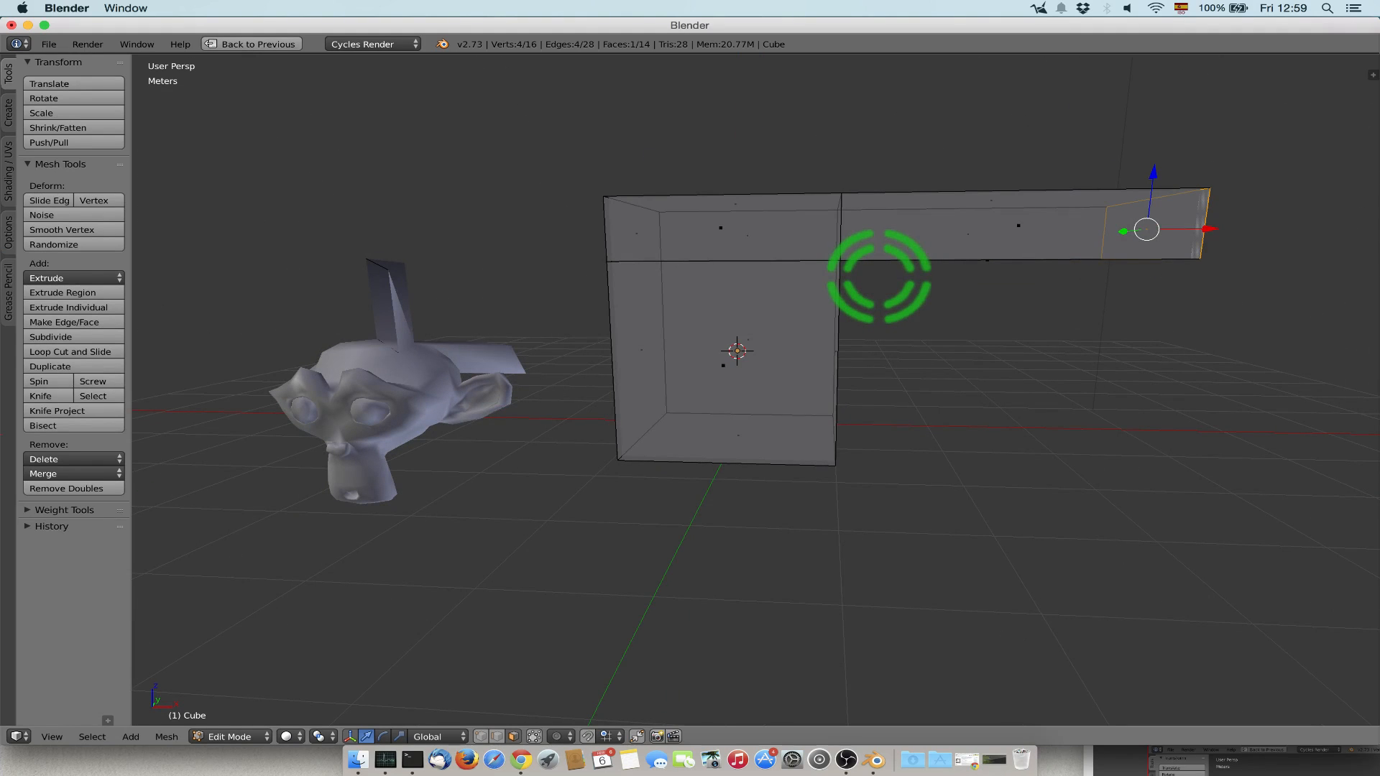
middle_click_drag(1025, 314, 984, 338)
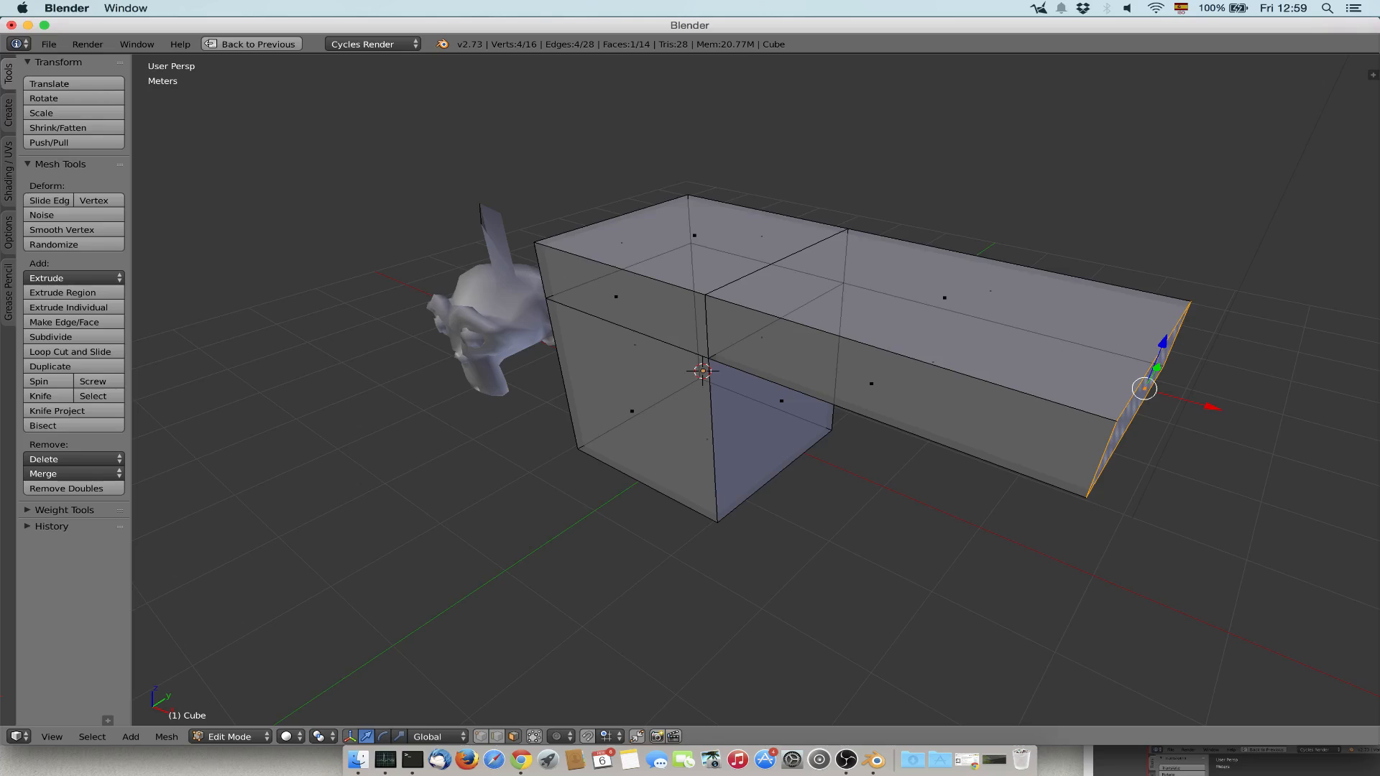
middle_click_drag(984, 338, 902, 318)
key("r")
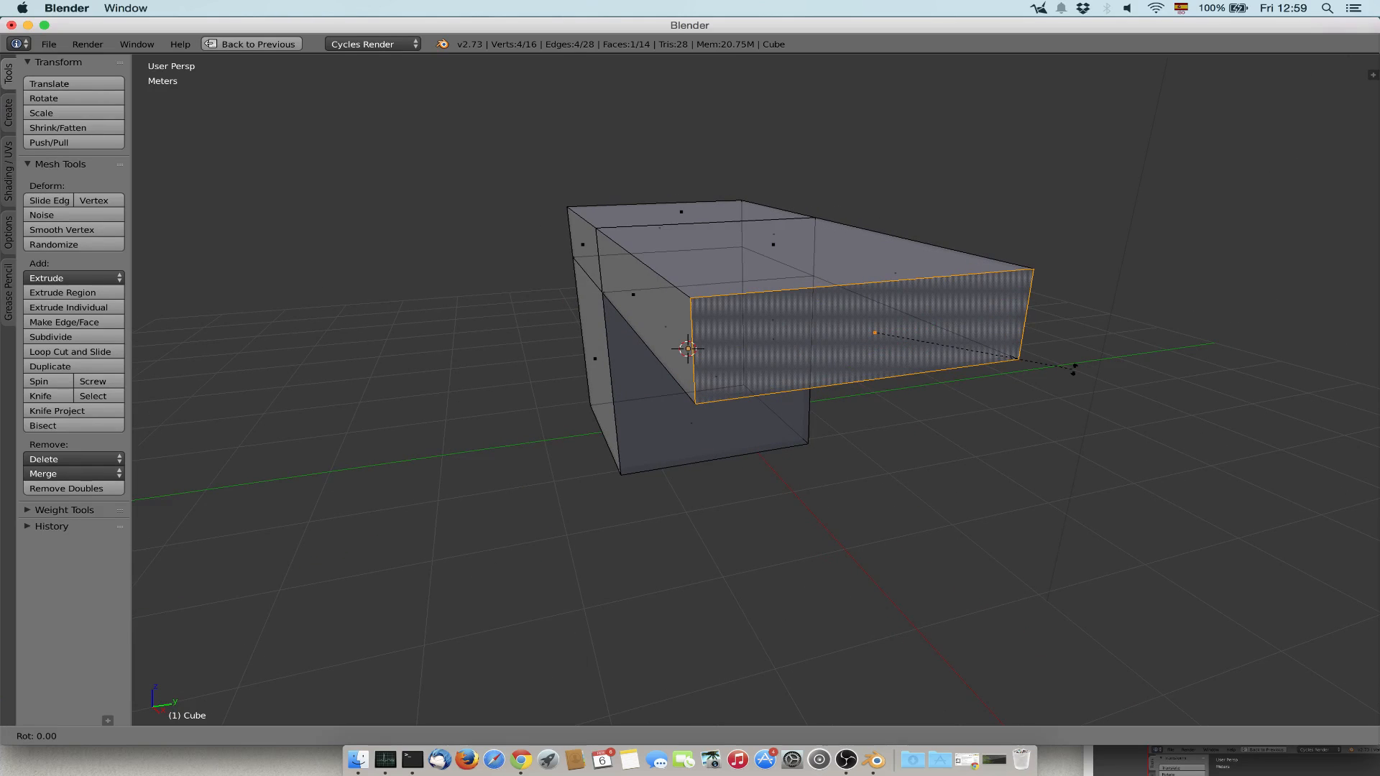
key("x")
type("45")
key("Return")
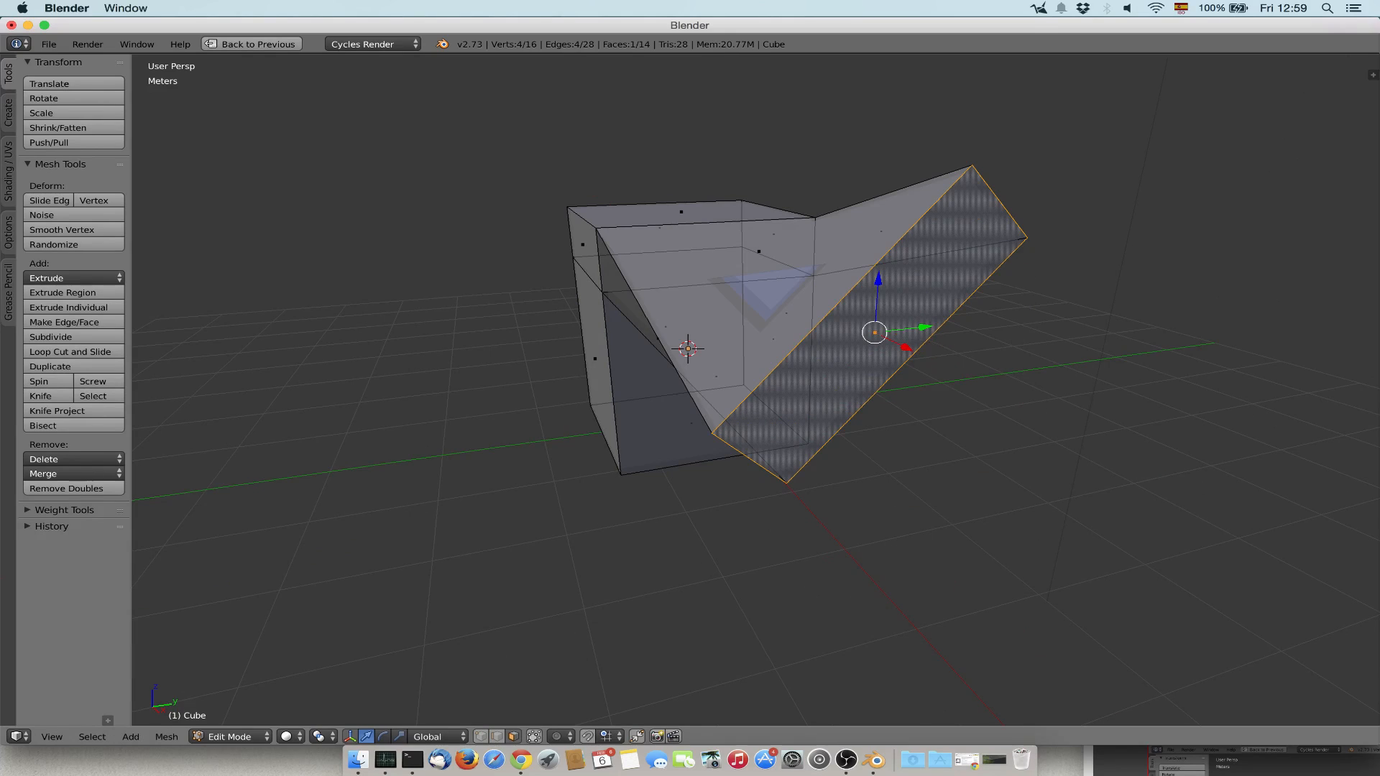
mouse_move(865, 309)
middle_mouse_down()
mouse_move(935, 299)
mouse_move(838, 305)
mouse_move(764, 290)
mouse_move(850, 323)
middle_mouse_up()
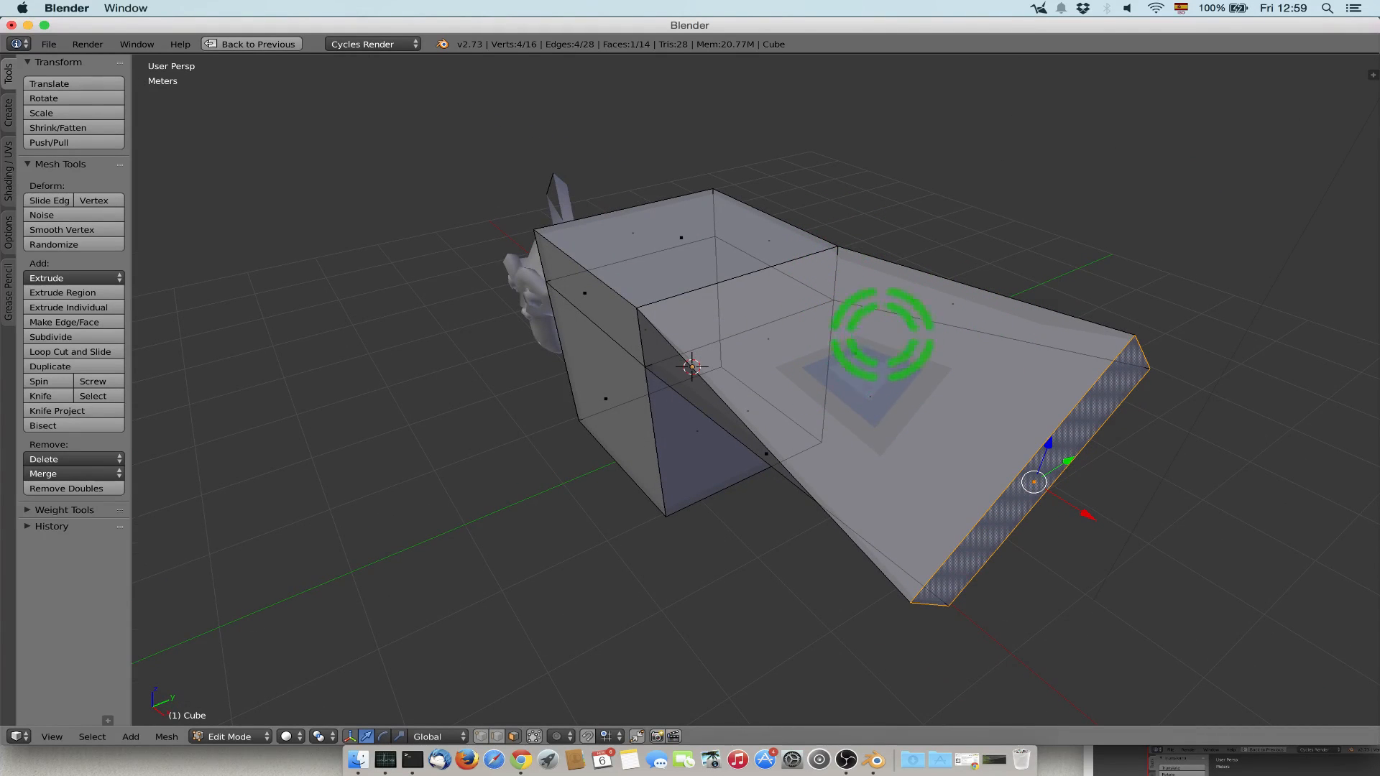
Undo the arm end face's rotation and delete both the cube object and the deformed monkey from the scene.
key("ctrl+z")
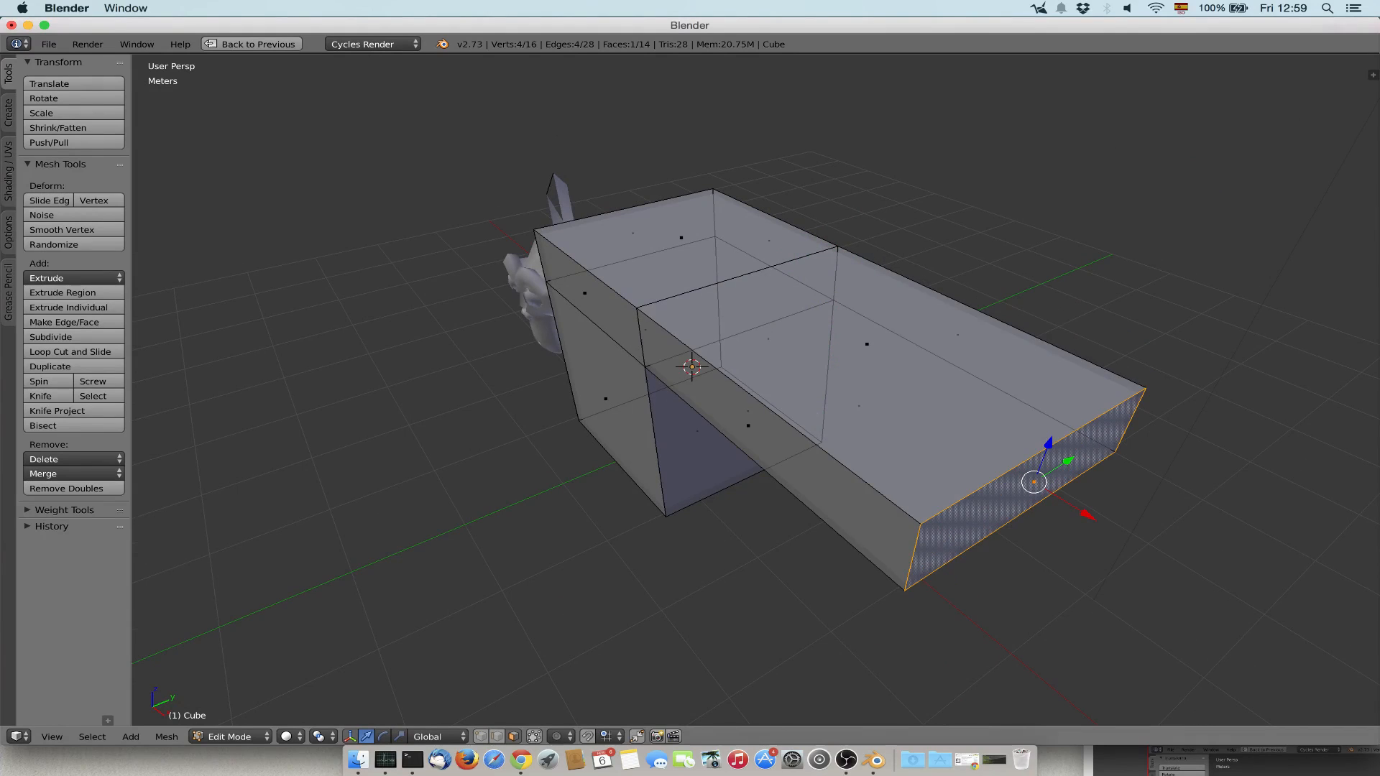
middle_click_drag(797, 352, 895, 312)
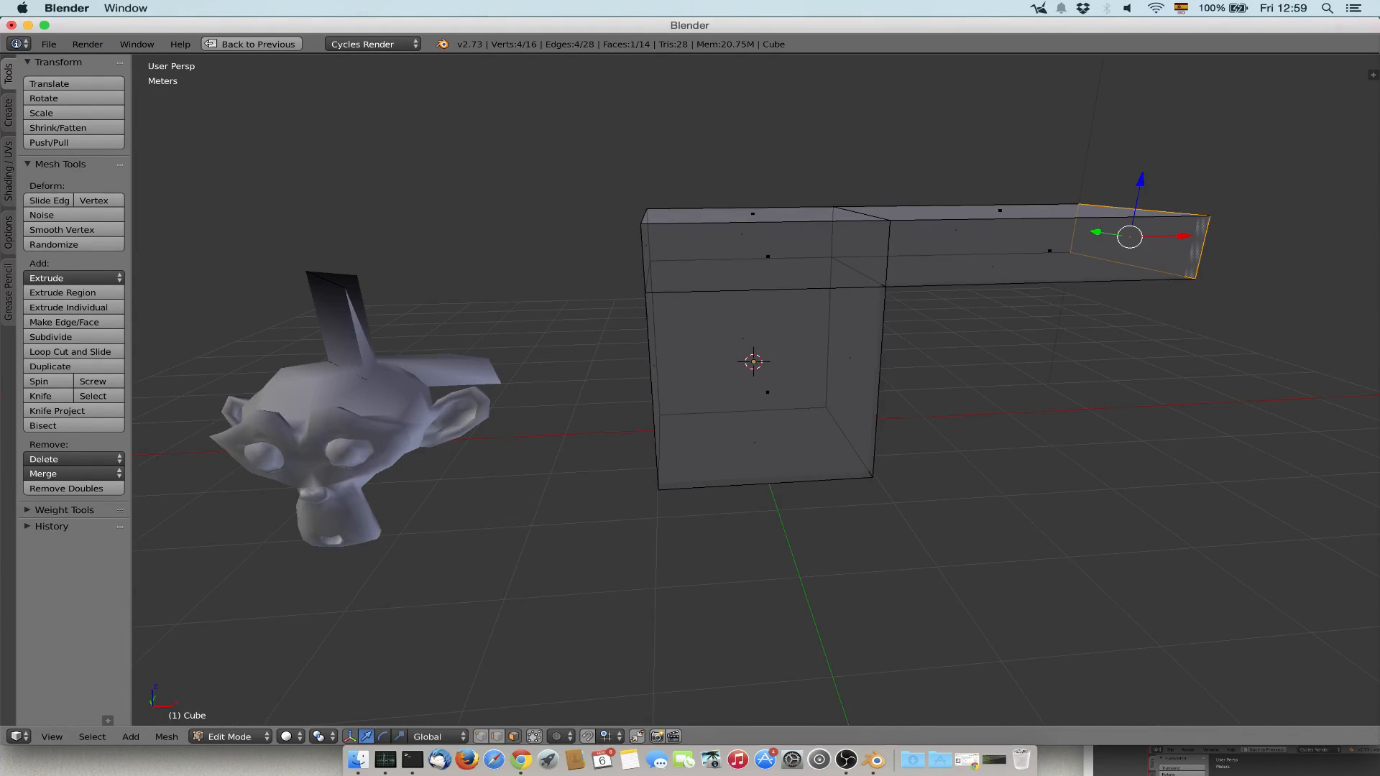
key("Tab")
key("x")
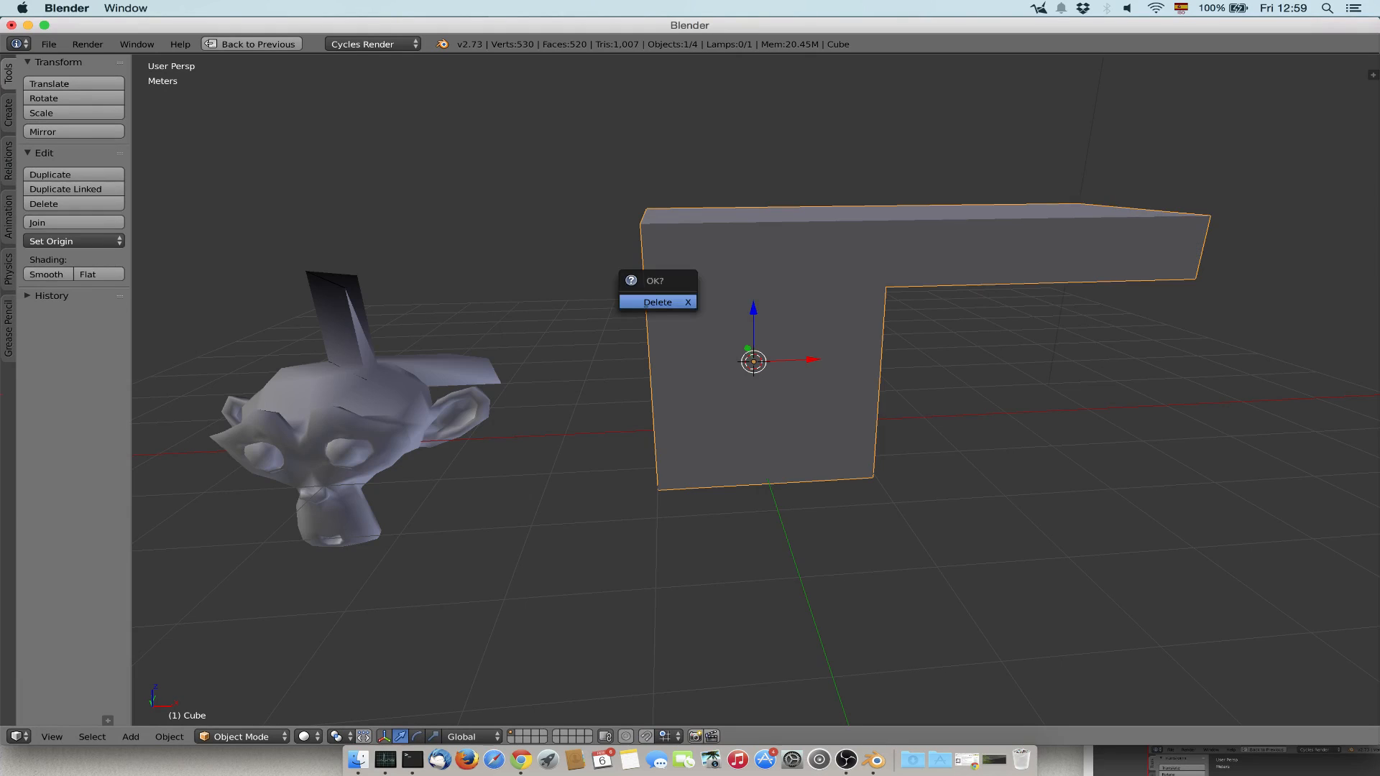
left_click(656, 312)
right_click(388, 404)
key("x")
left_click(388, 412)
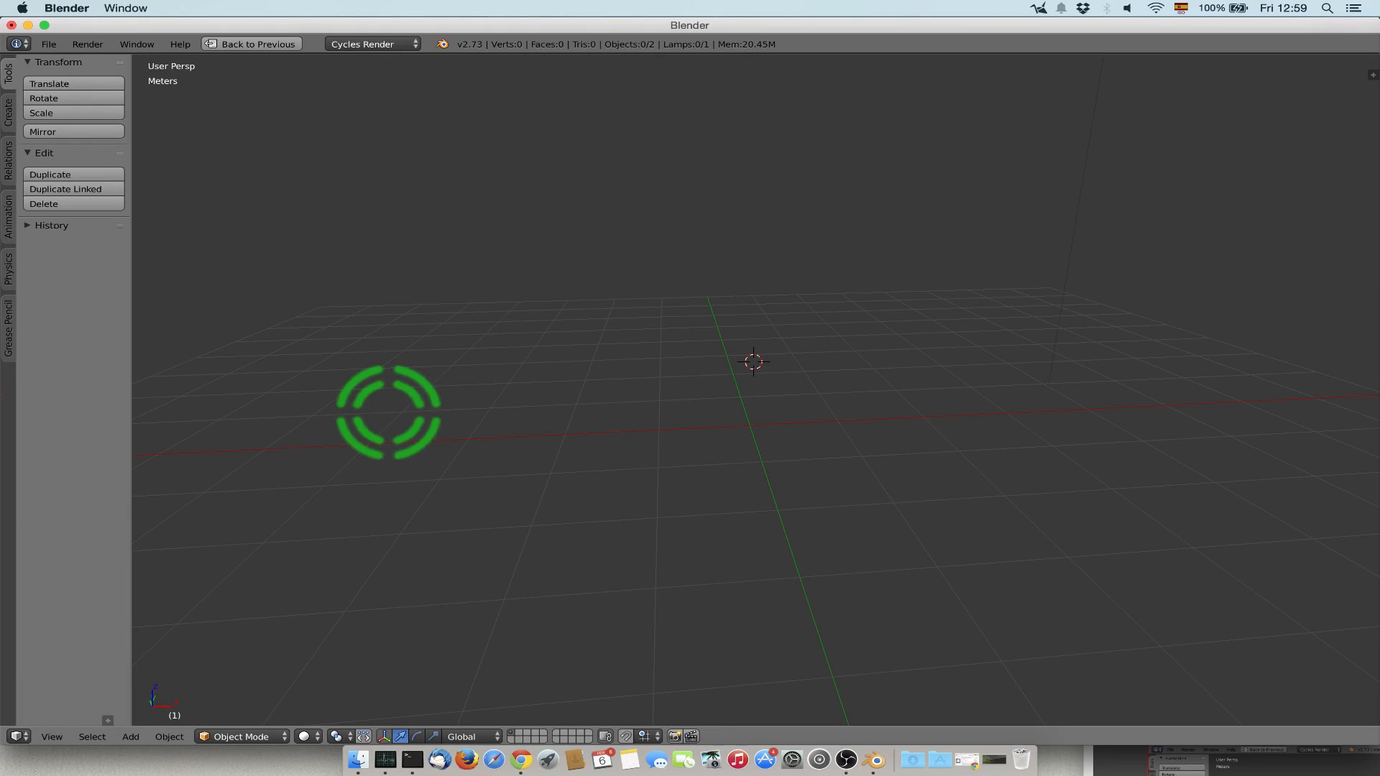
Add a new Monkey mesh, restore the multi-view layout, and give the monkey smooth shading.
key("shift+a")
mouse_move(381, 407)
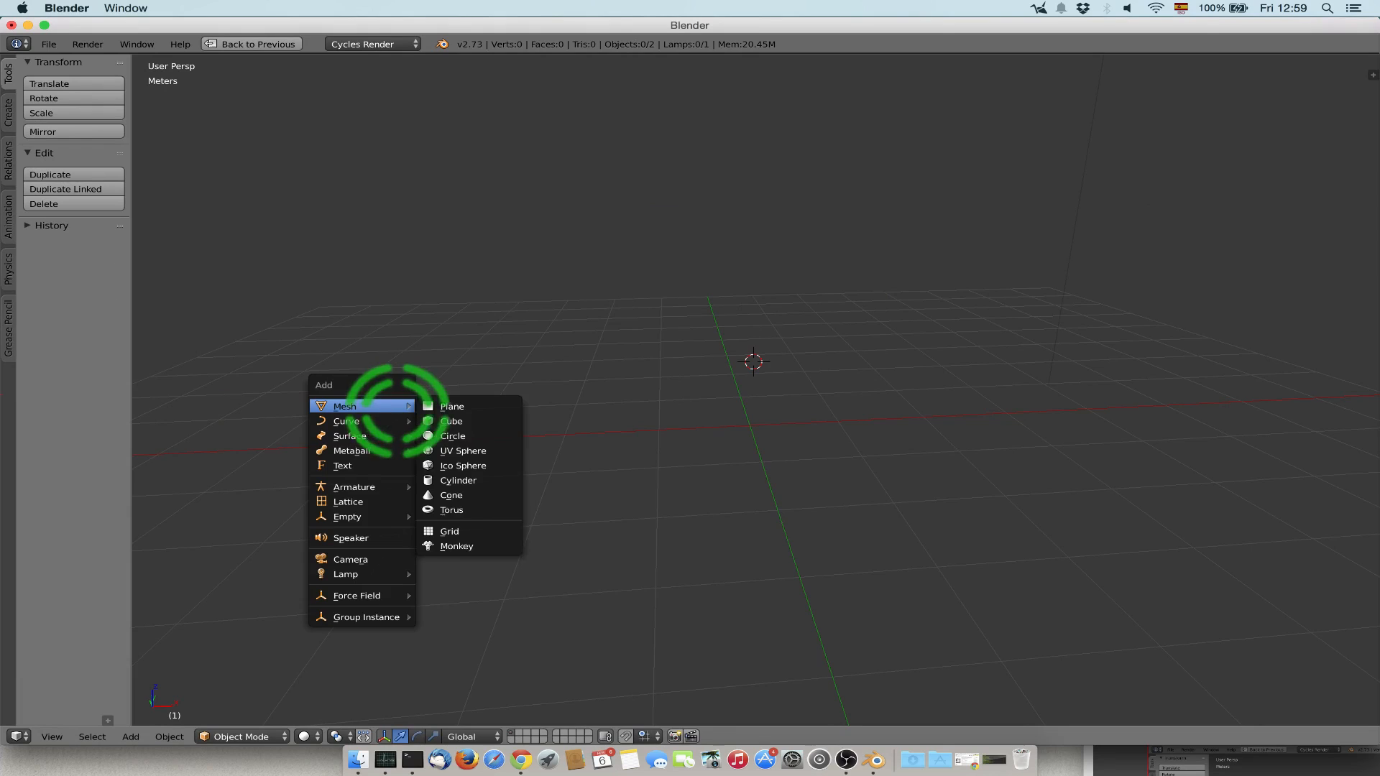
left_click(467, 547)
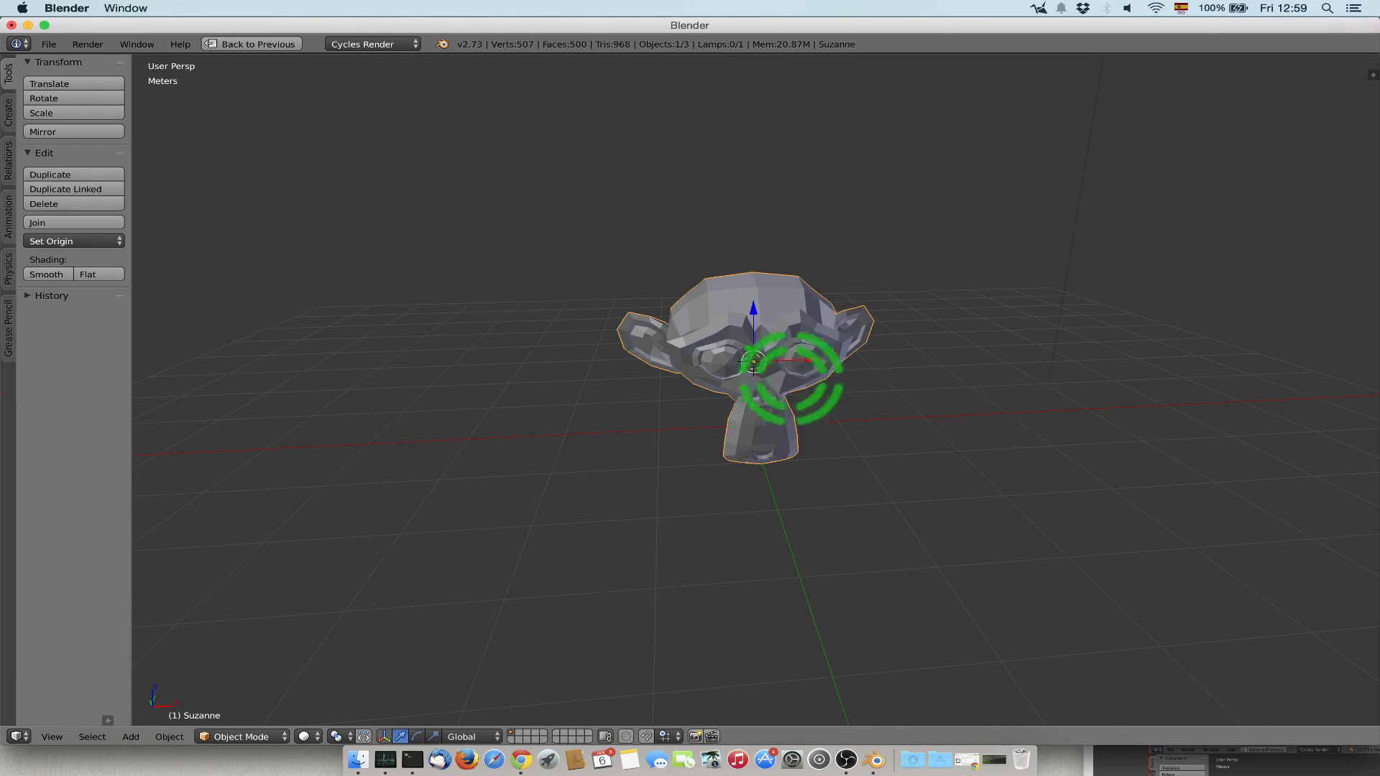
key("ctrl+Up")
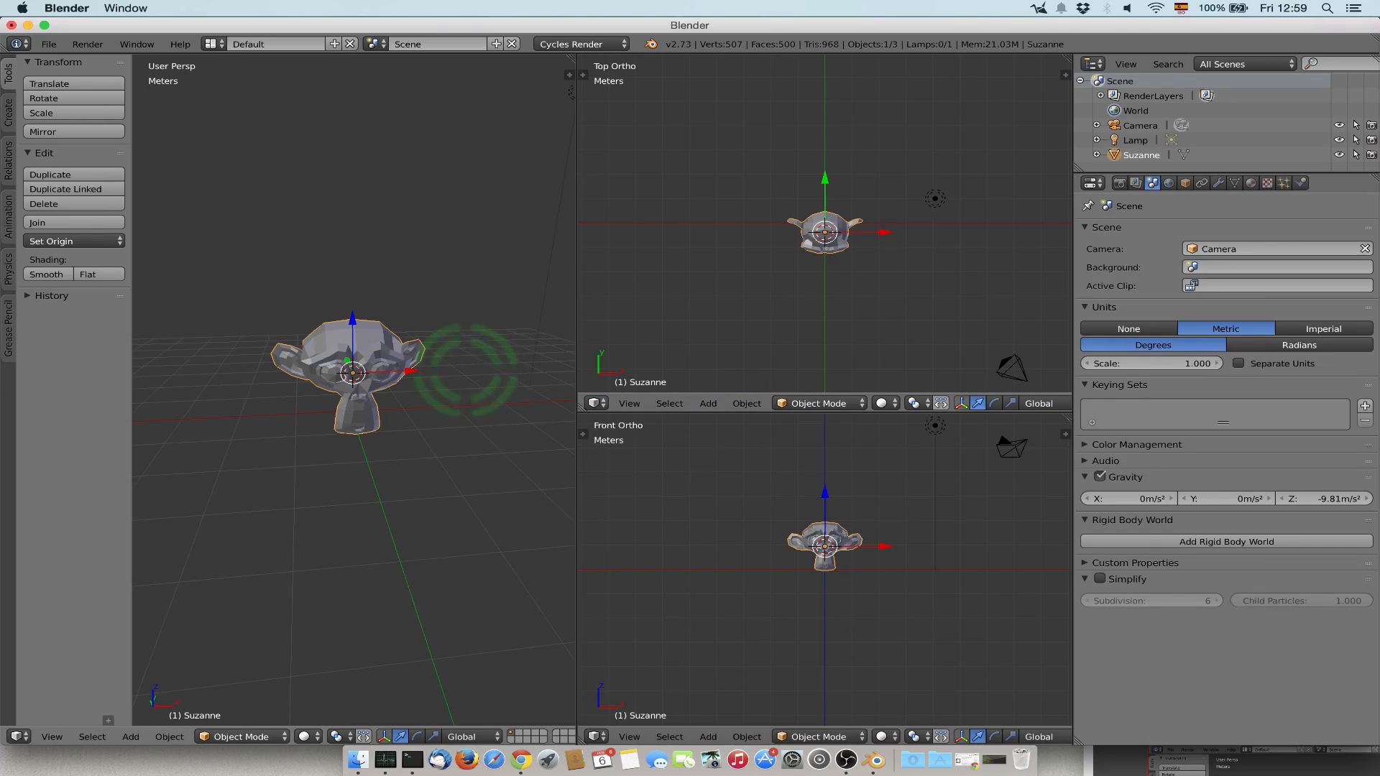
left_click(46, 274)
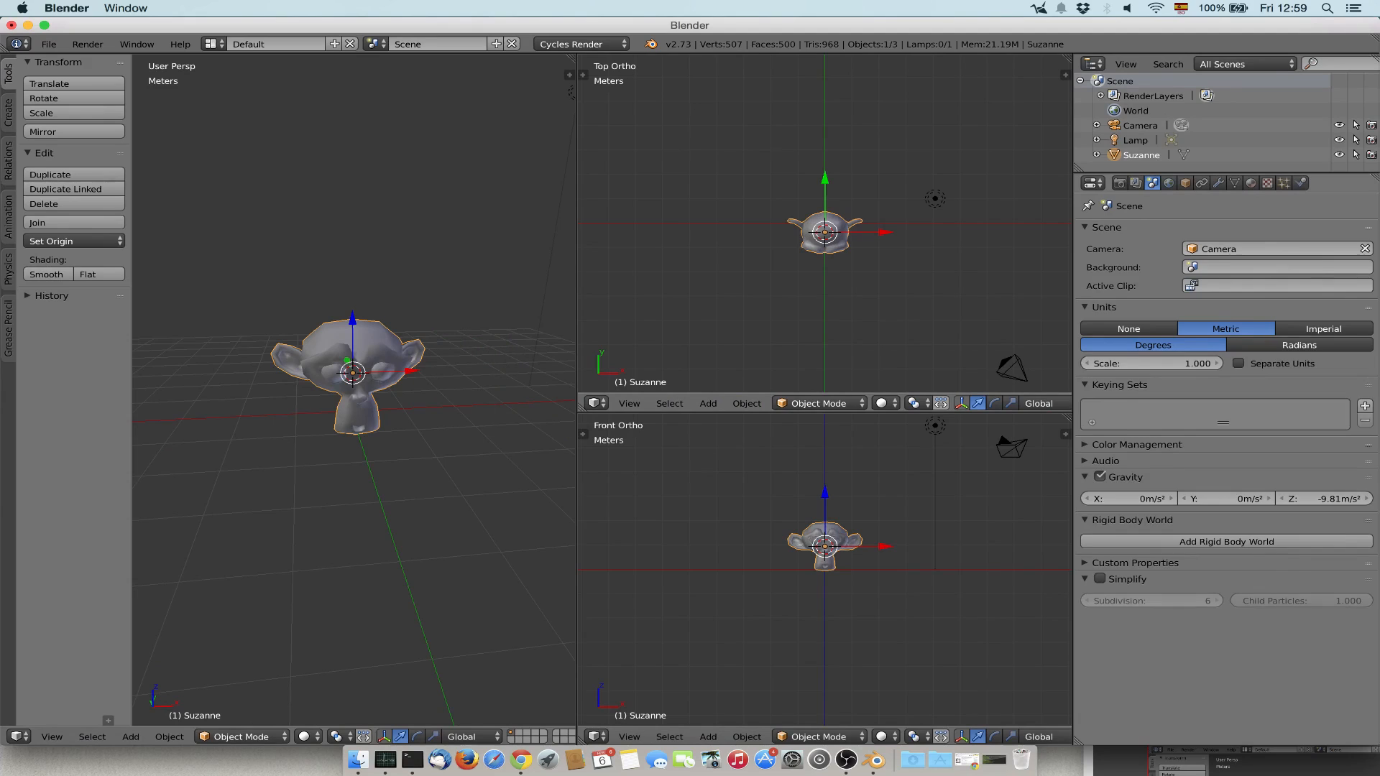
Render a still image with the current render settings, then return to the 3D View with the tool shelf hidden.
left_click(1119, 182)
left_click(1133, 249)
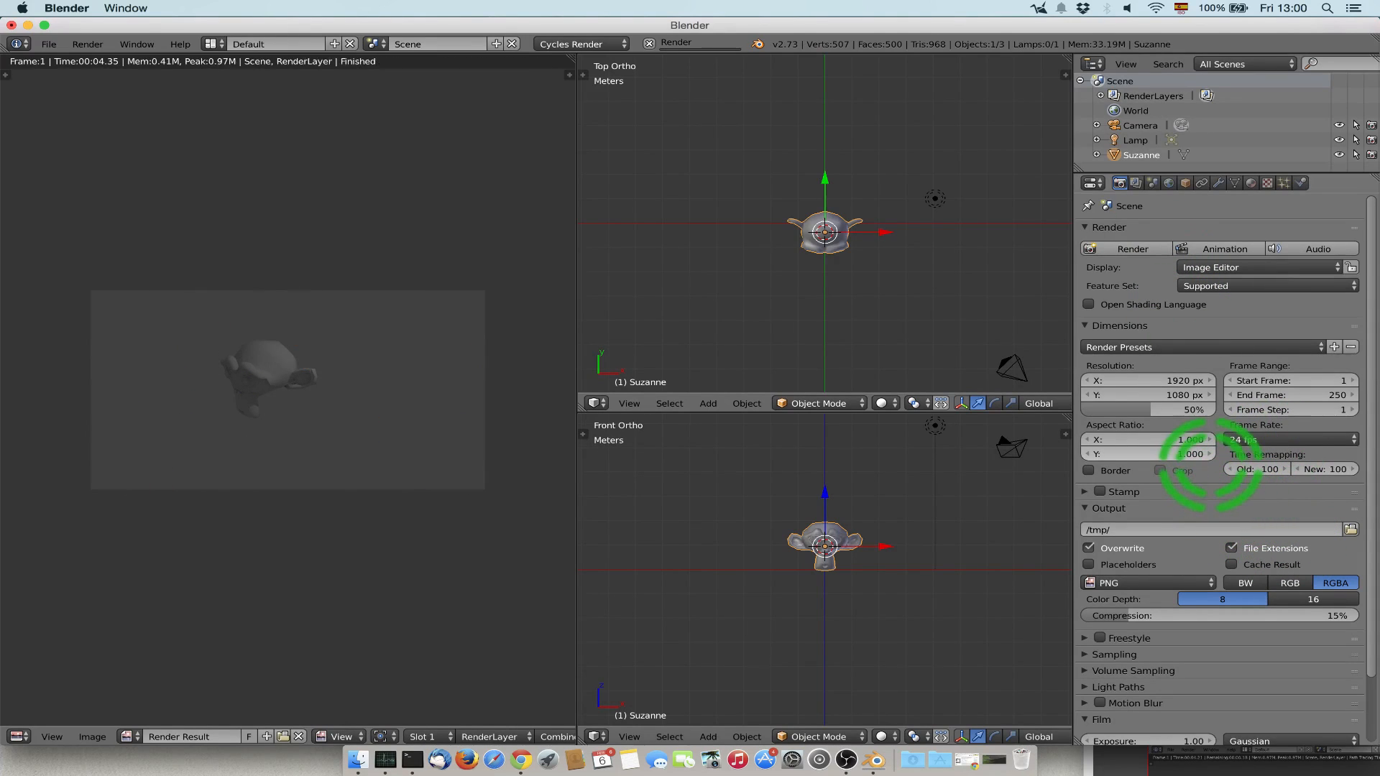
left_click(18, 737)
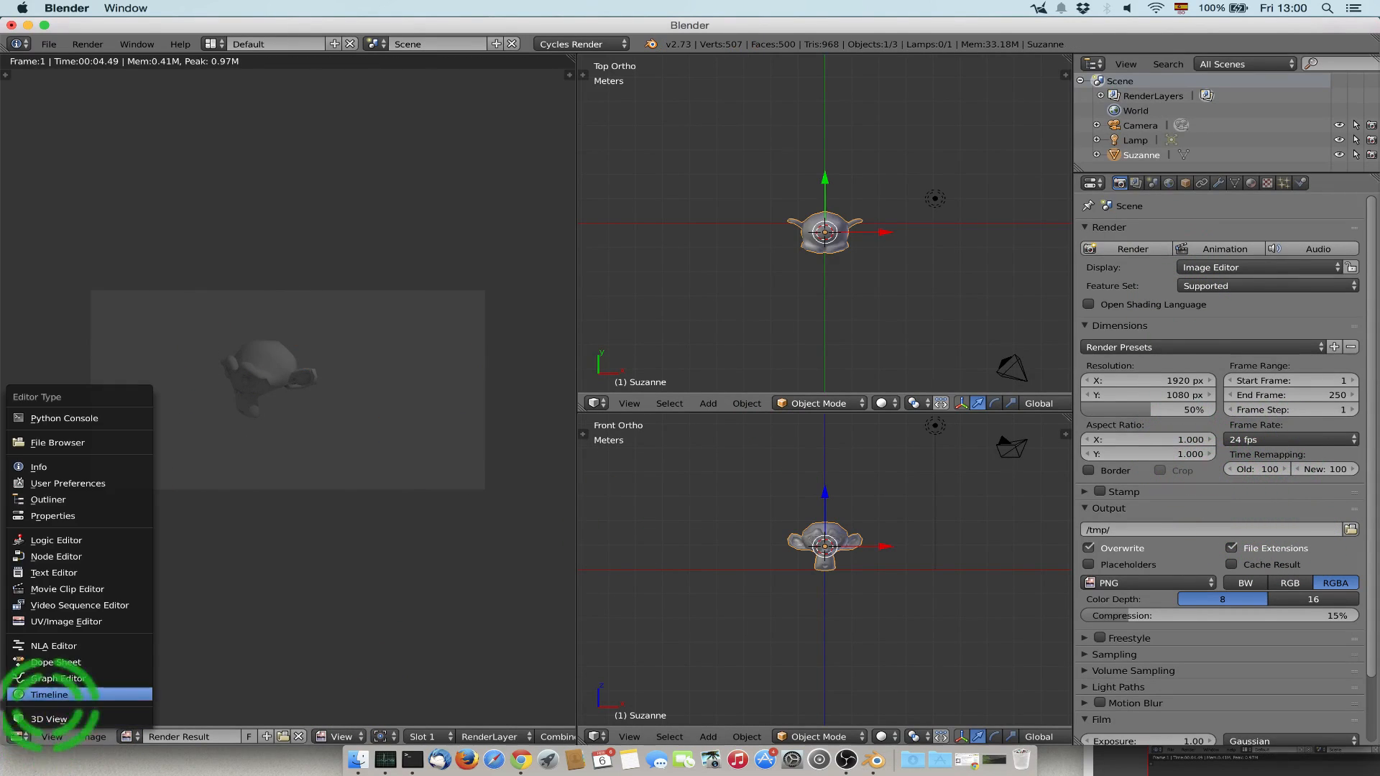
left_click(49, 719)
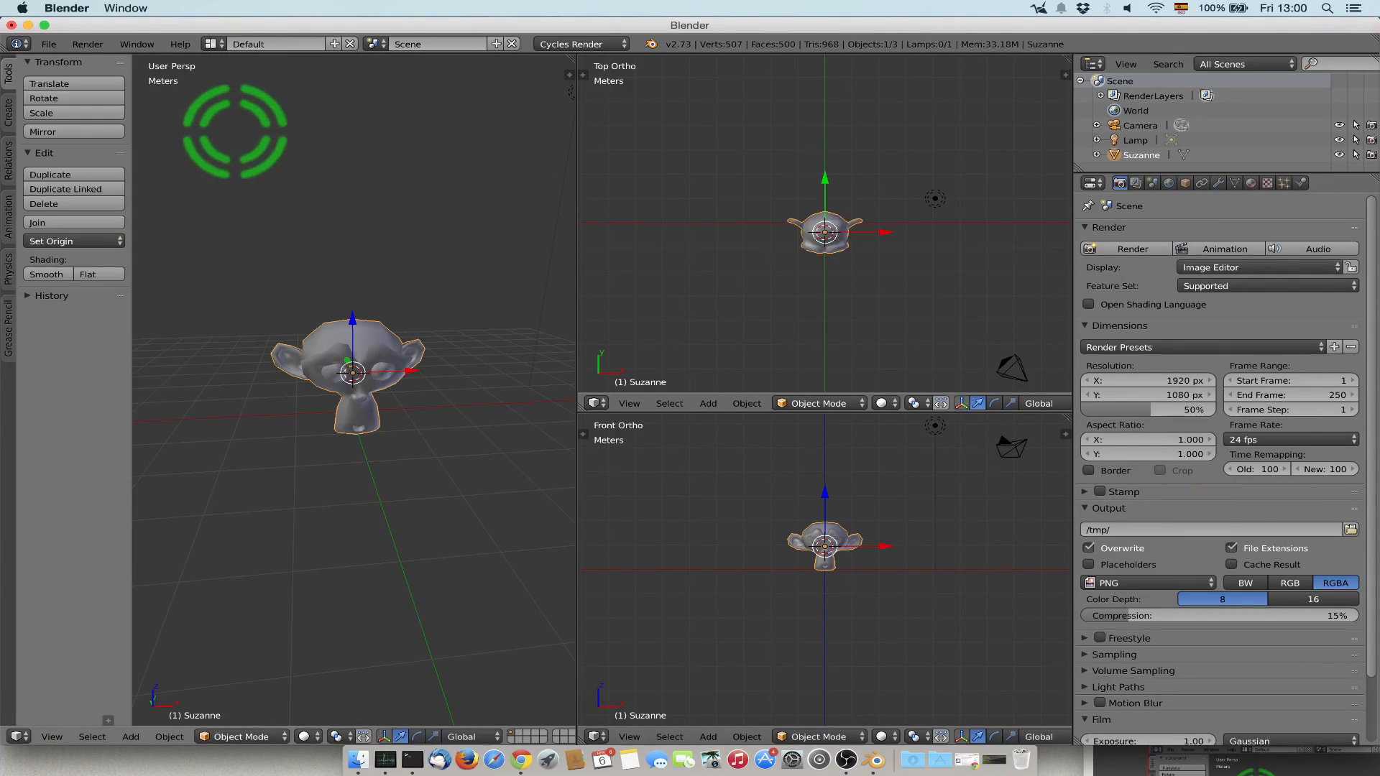
key("t")
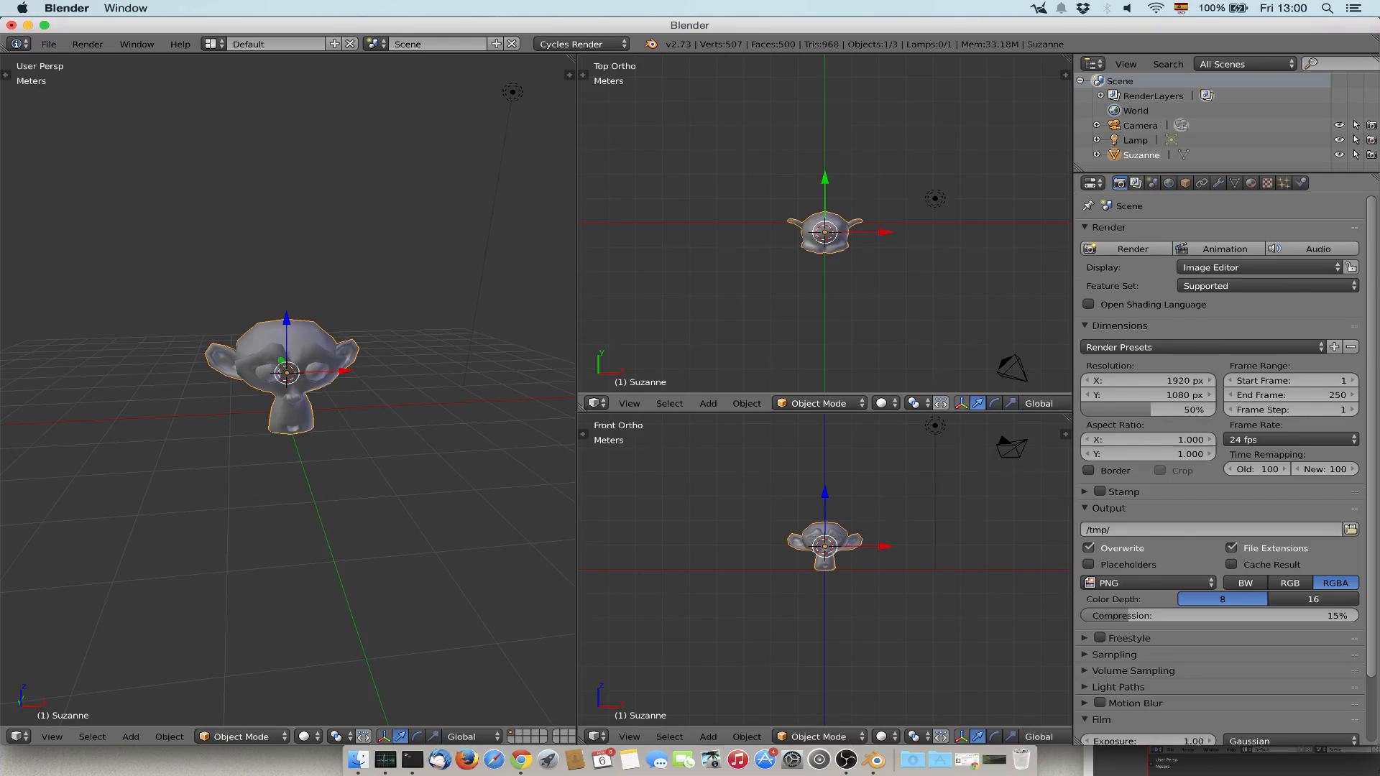
Show the render layer settings and switch the active scene layer to layer 2 and back to layer 1.
left_click(1136, 182)
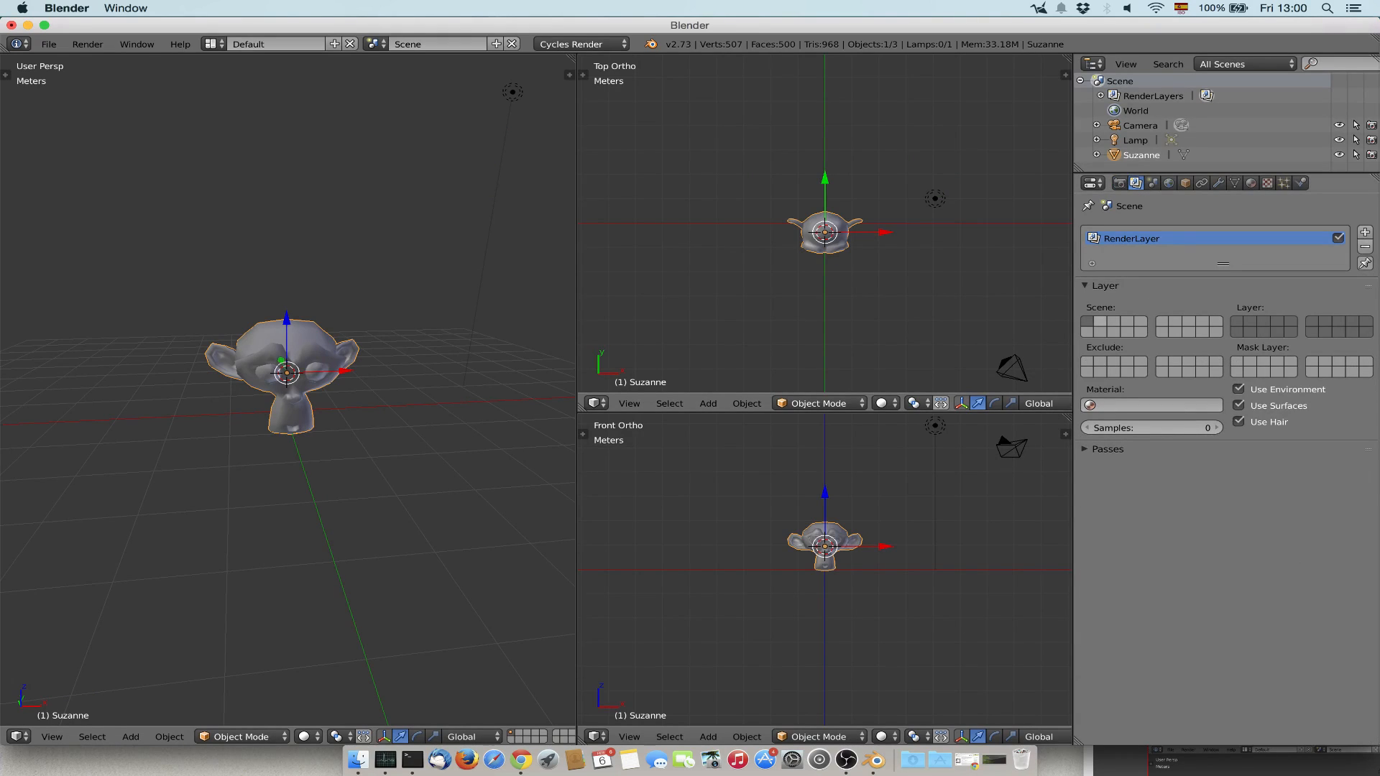
left_click(1100, 322)
left_click(1087, 322)
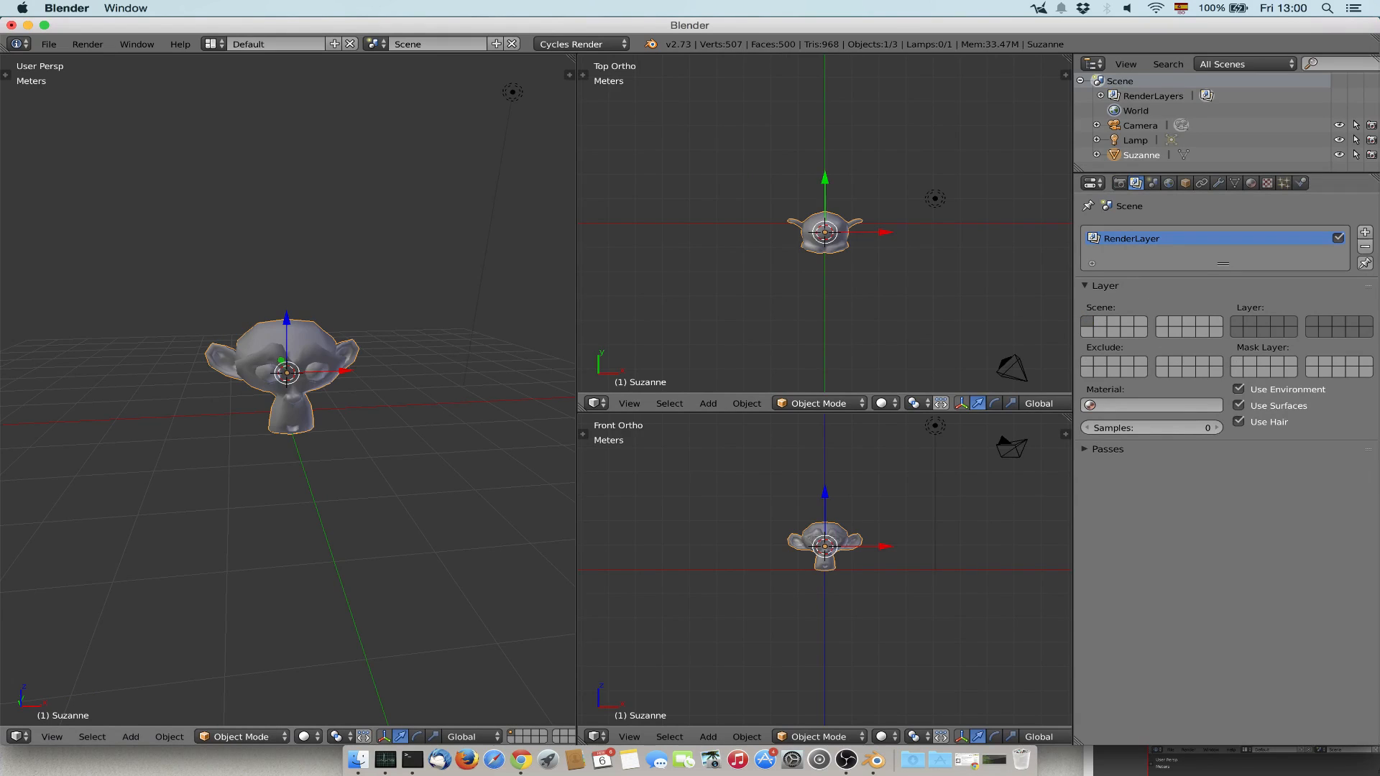
Maximize the perspective view, alternate the visible layer between 2 and 1, and restore the multi-view layout.
key("ctrl+Up")
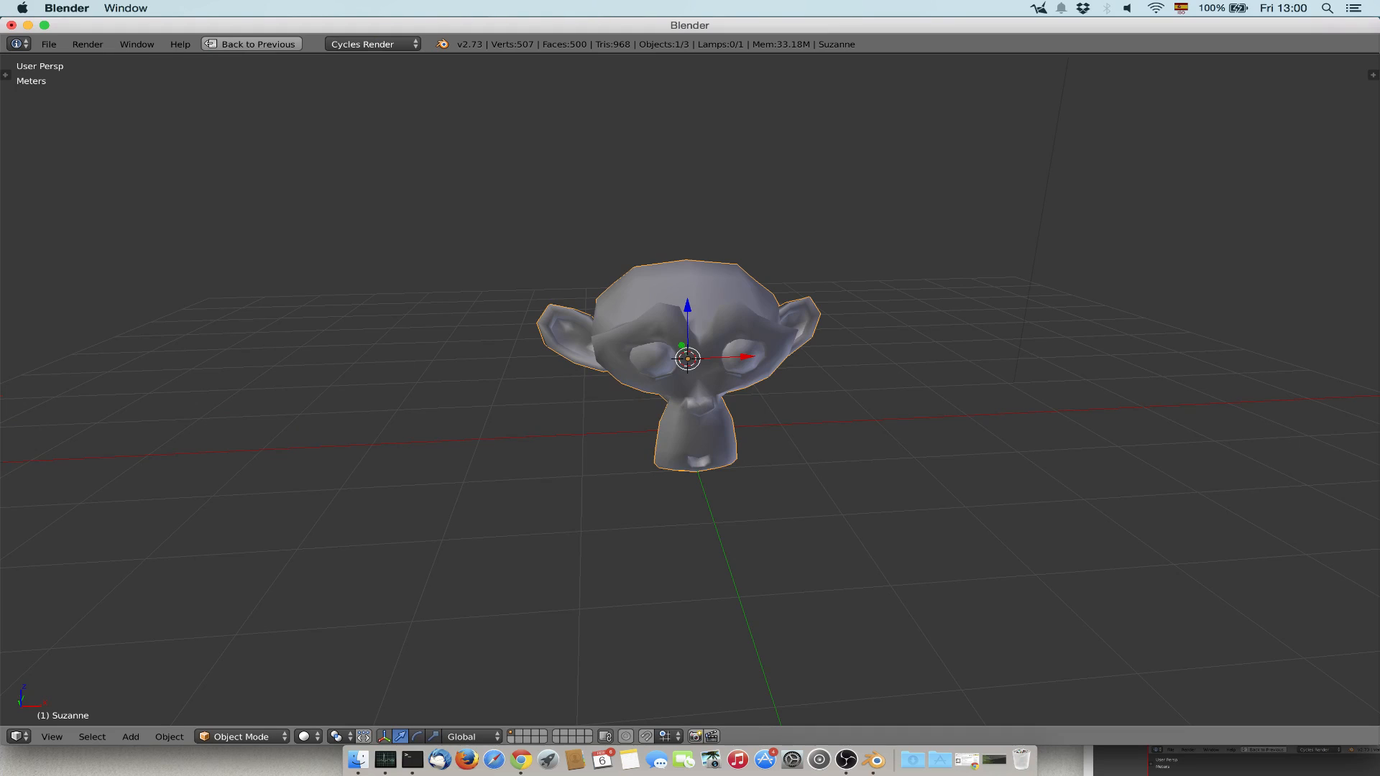
key("2")
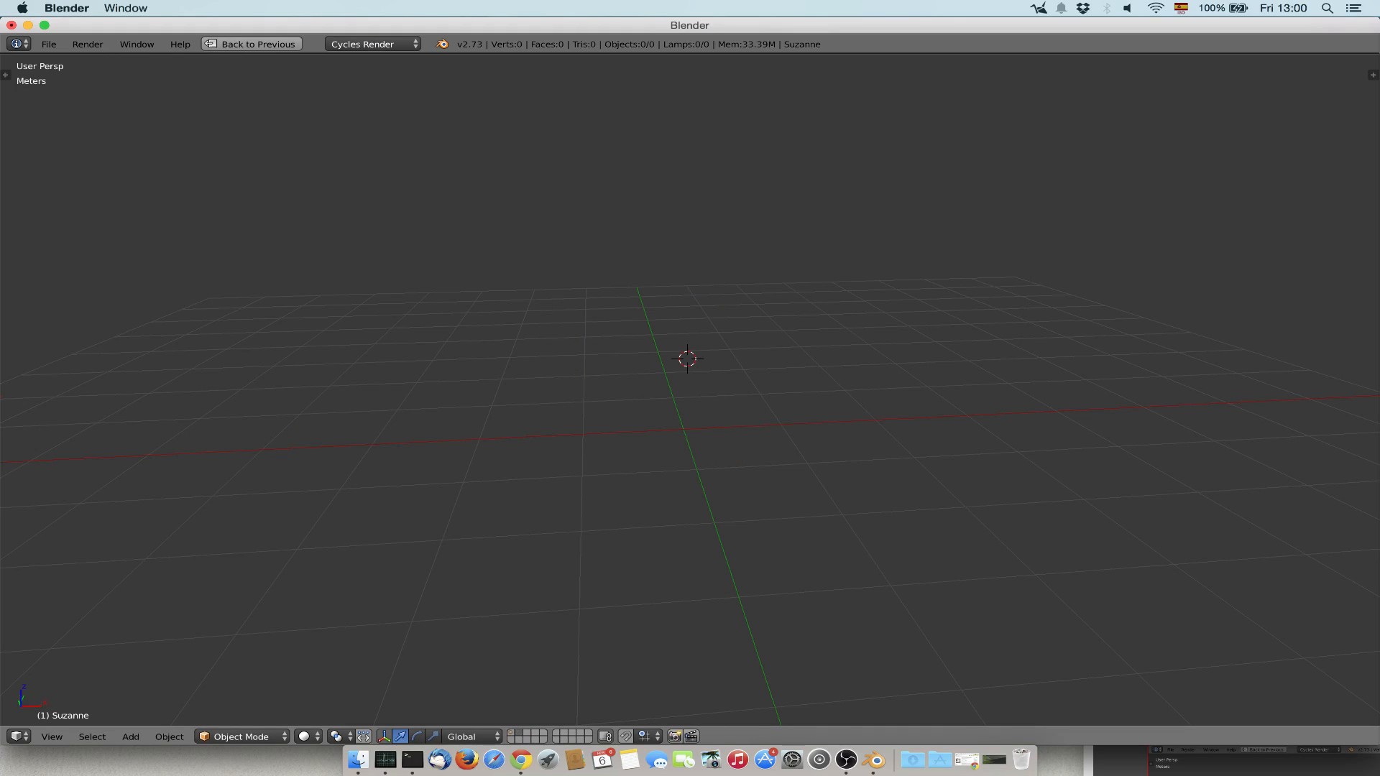
key("1")
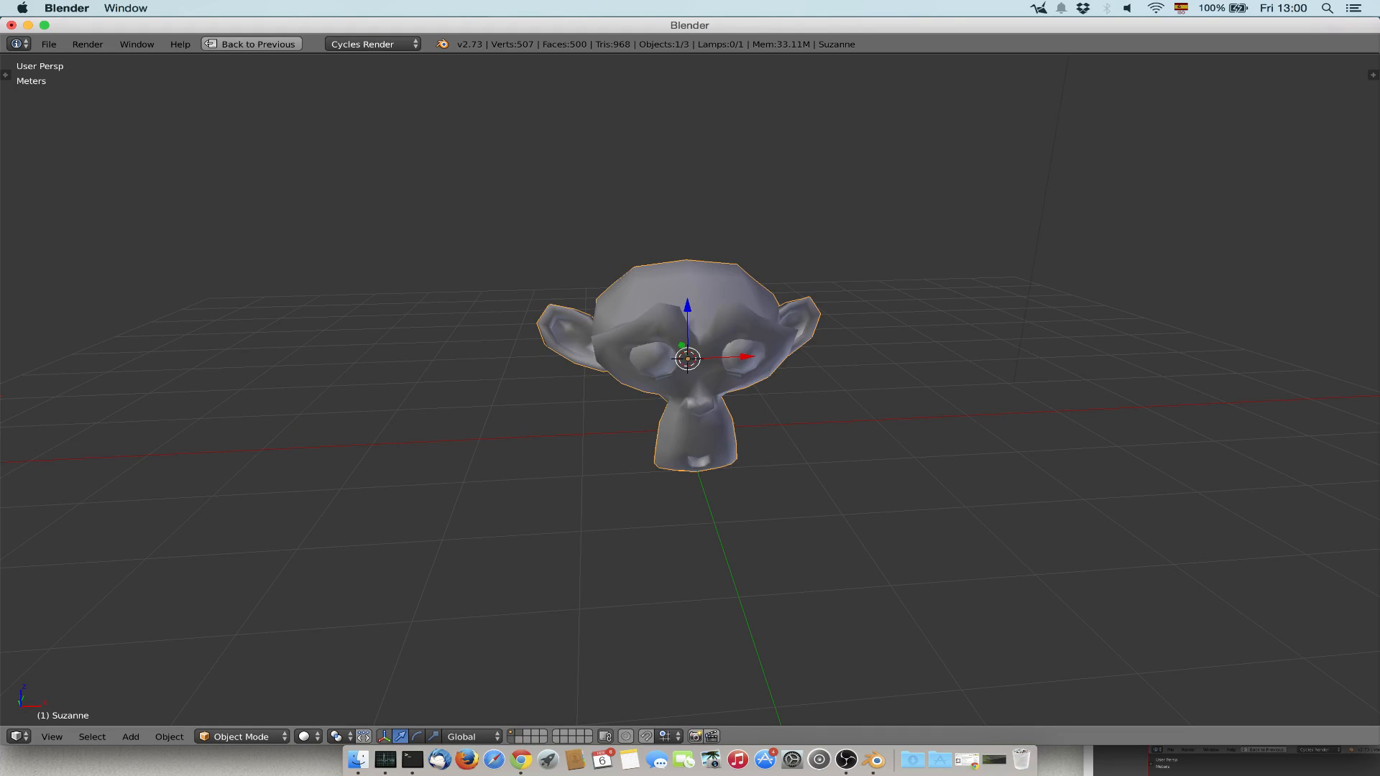
key("2")
key("1")
key("ctrl+space")
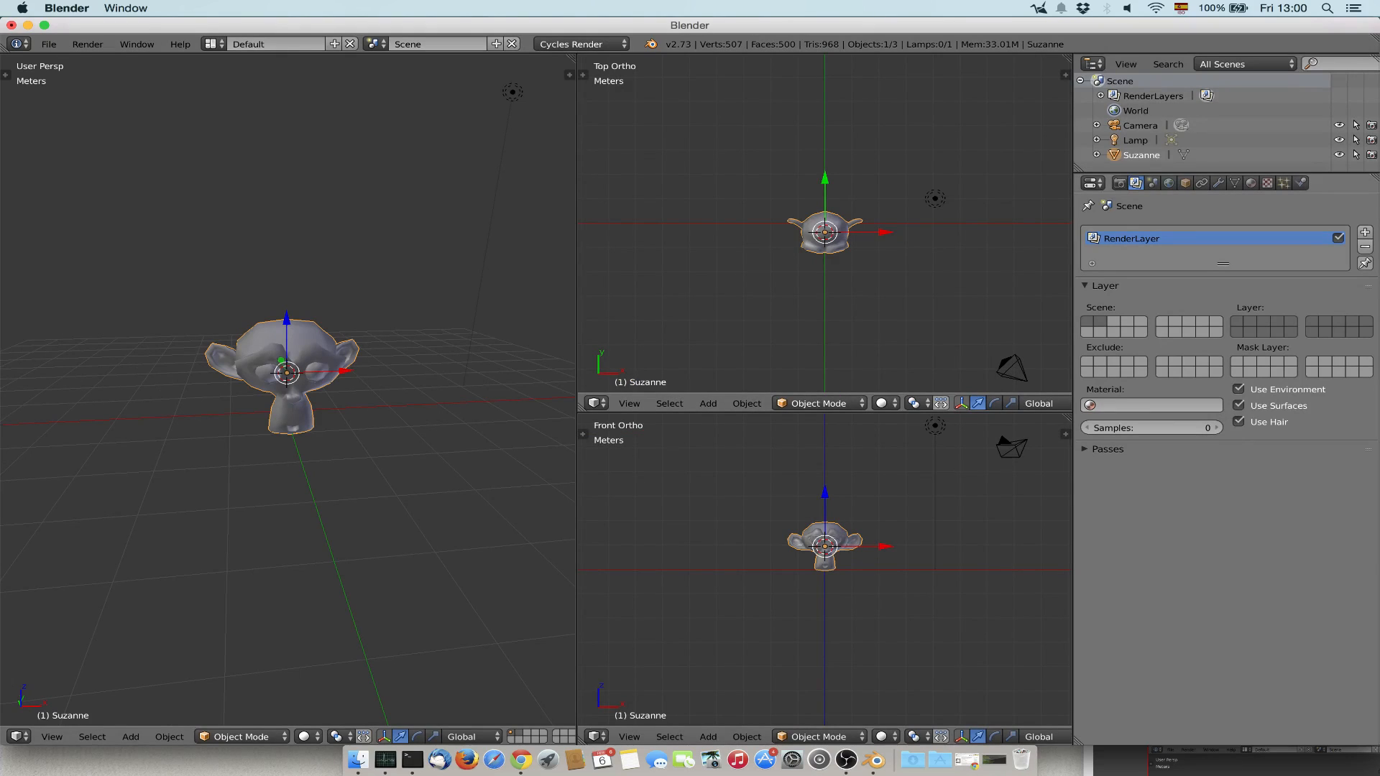
Try moving the monkey to layer 2 and to a lower-row layer, returning it to layer 1 each time.
key("m")
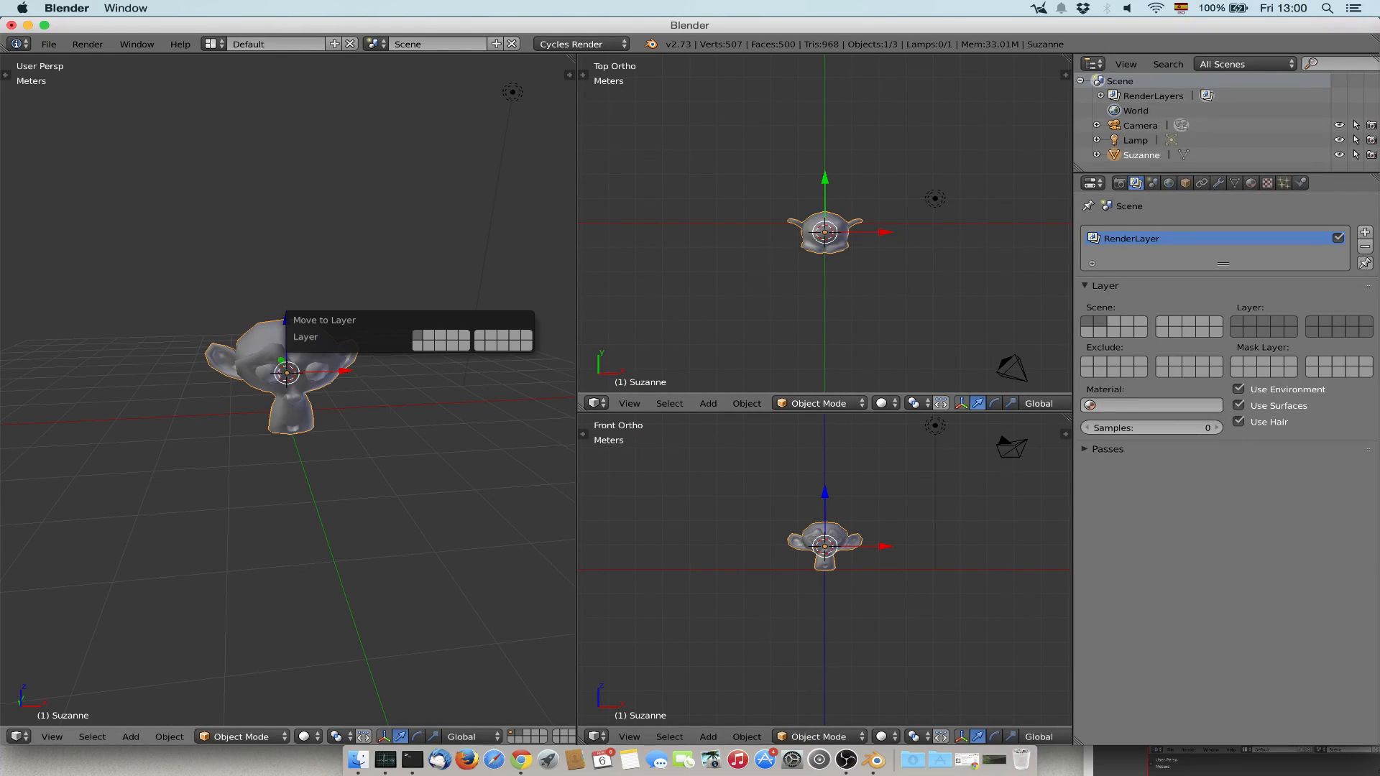
left_click(429, 334)
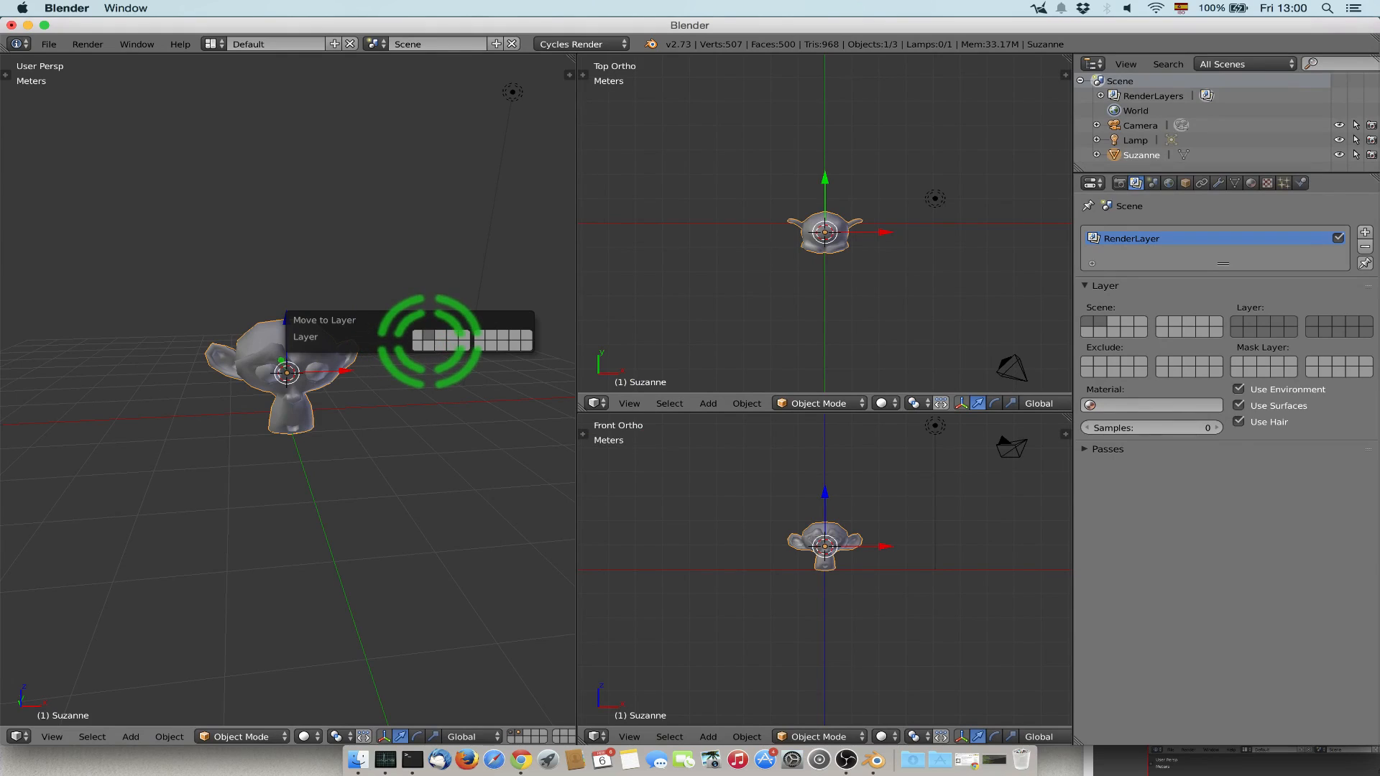
left_click(418, 338)
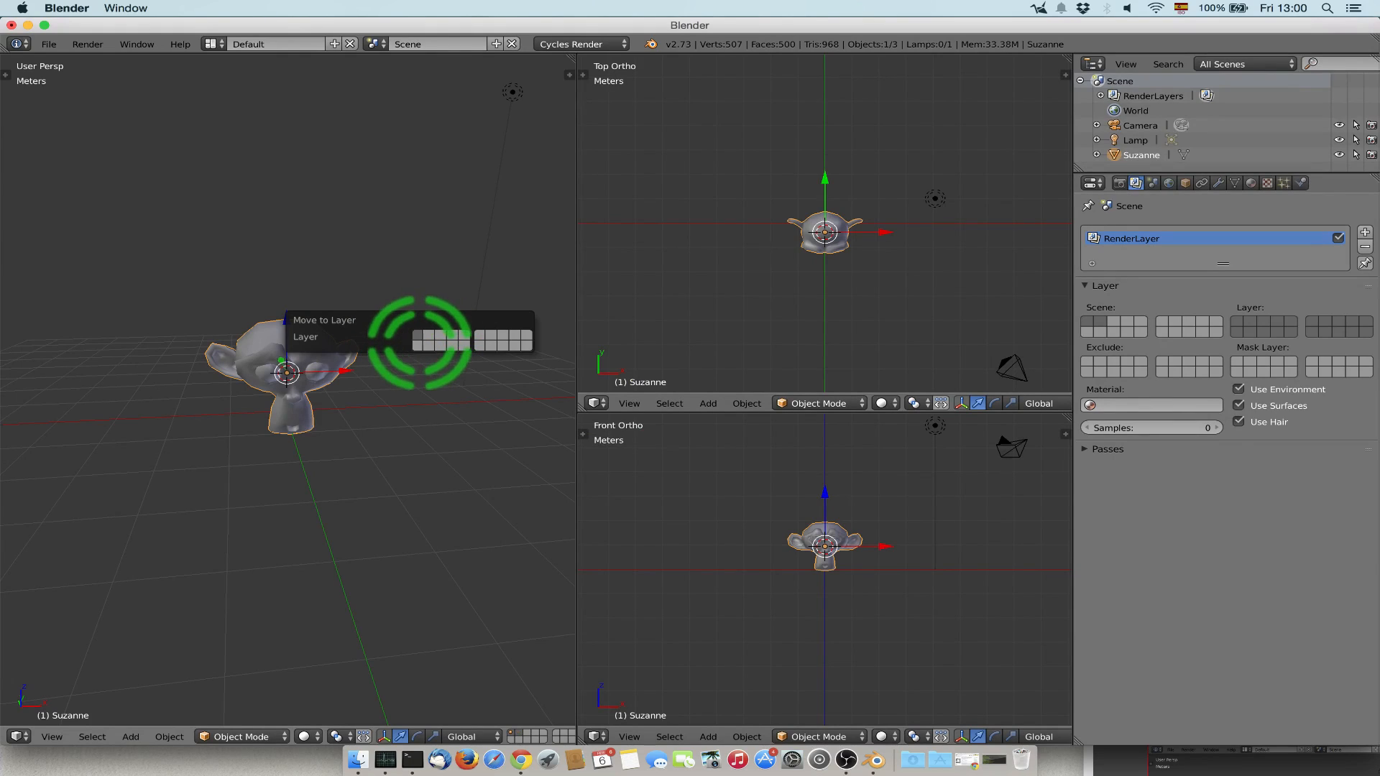
left_click(444, 348)
left_click(419, 336)
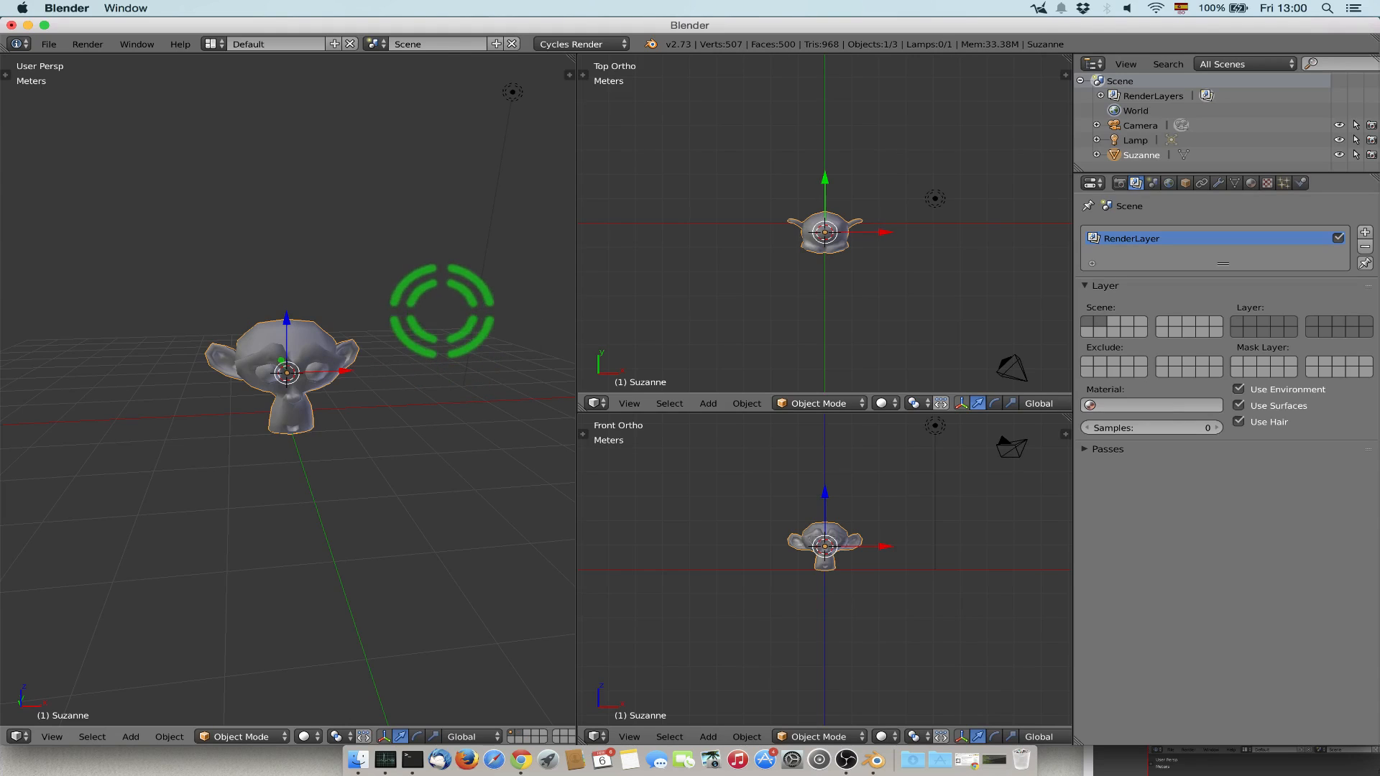
Examine the Scene and World properties and the monkey's Object properties in turn.
left_click(1153, 183)
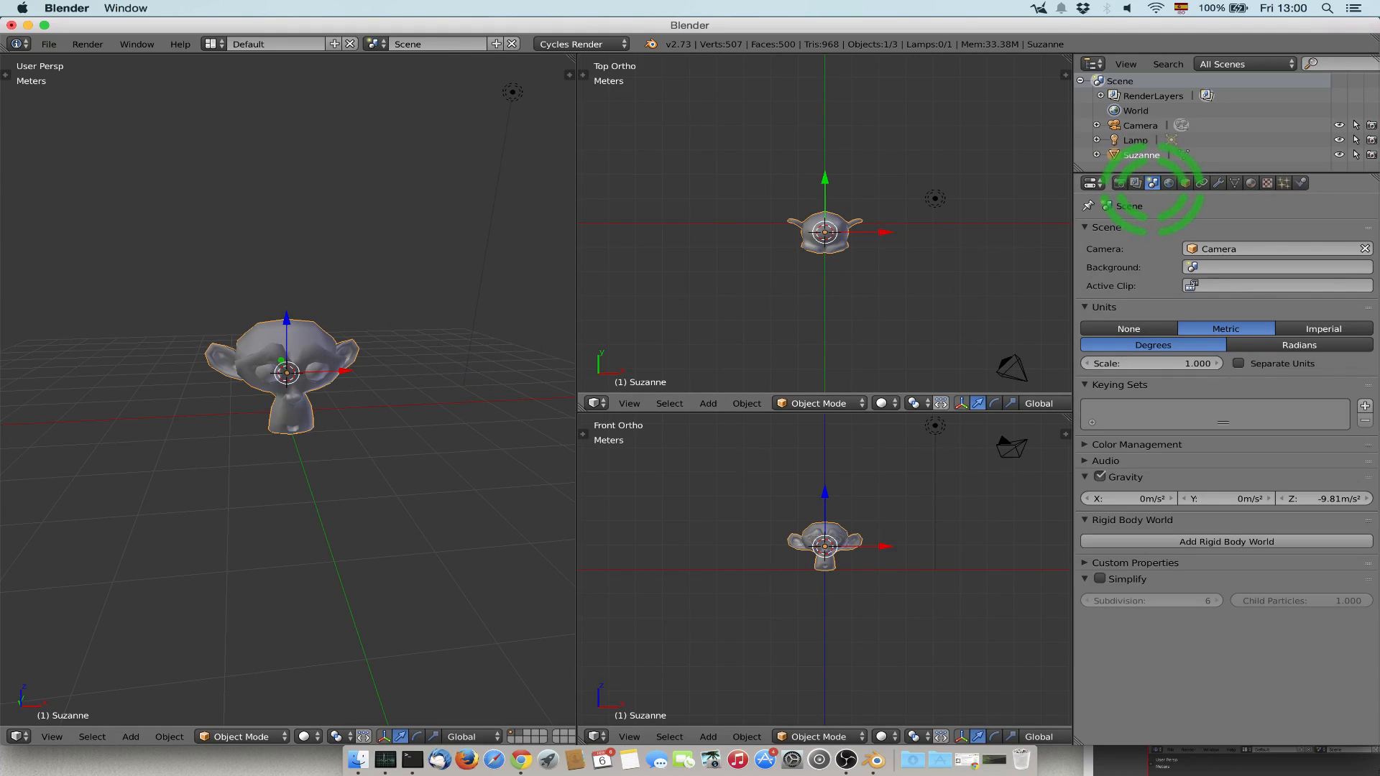
left_click(1168, 182)
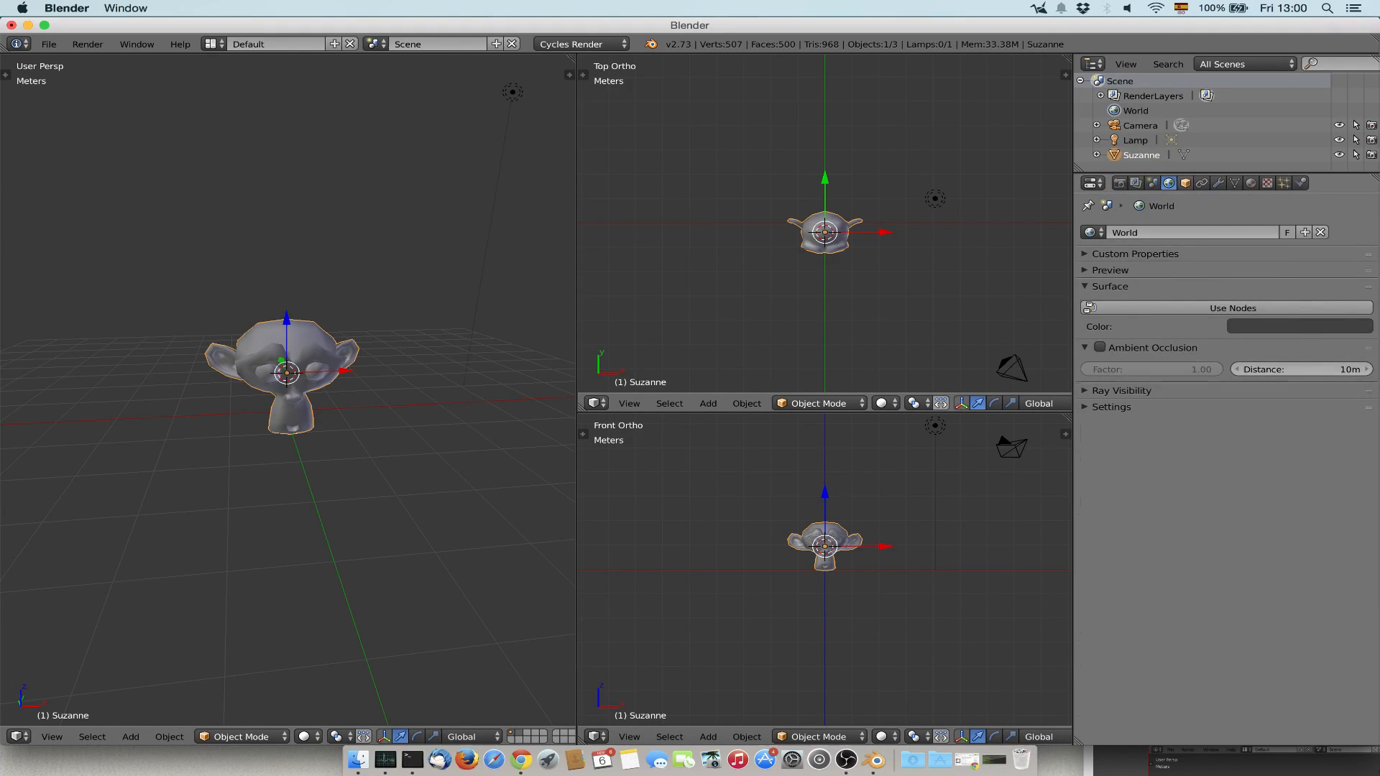
left_click(1185, 182)
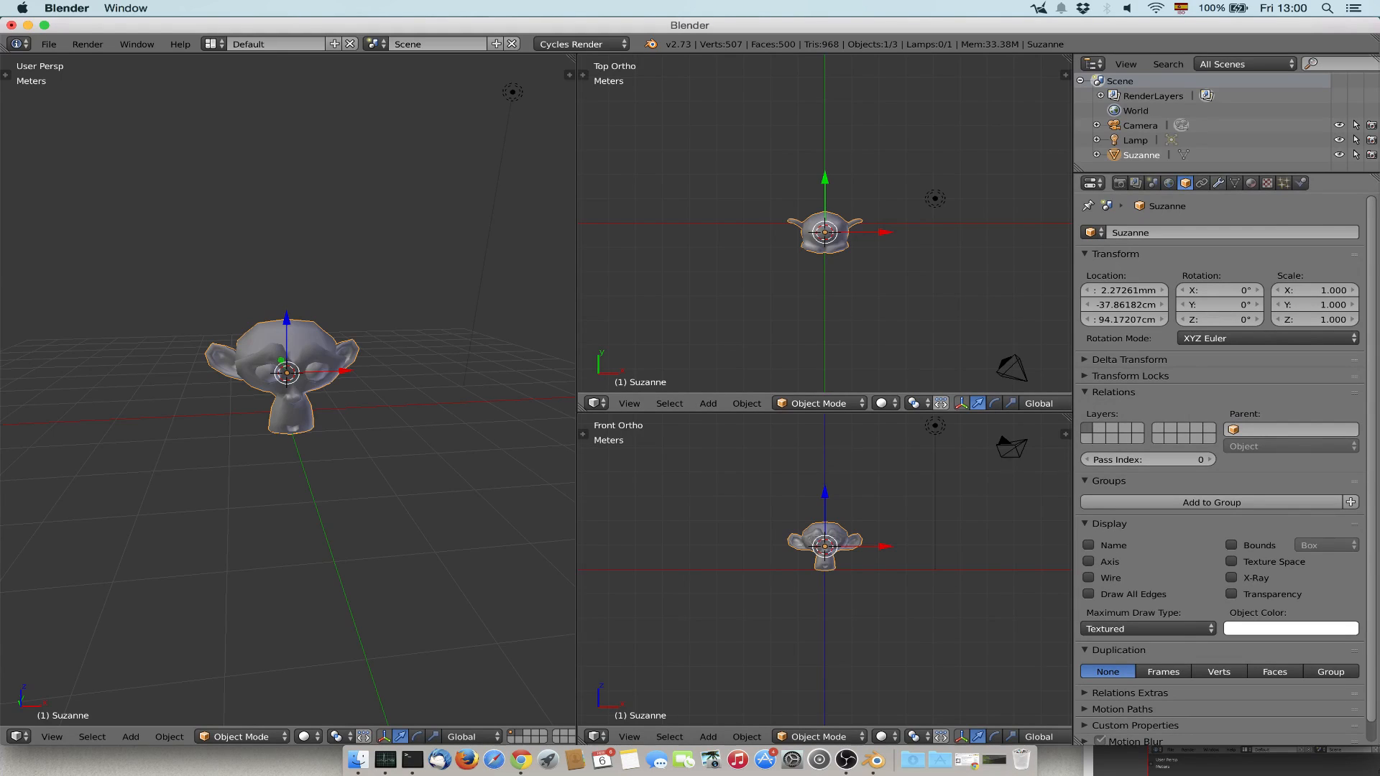
Open the list of modifiers that can be added to the monkey.
left_click(1218, 182)
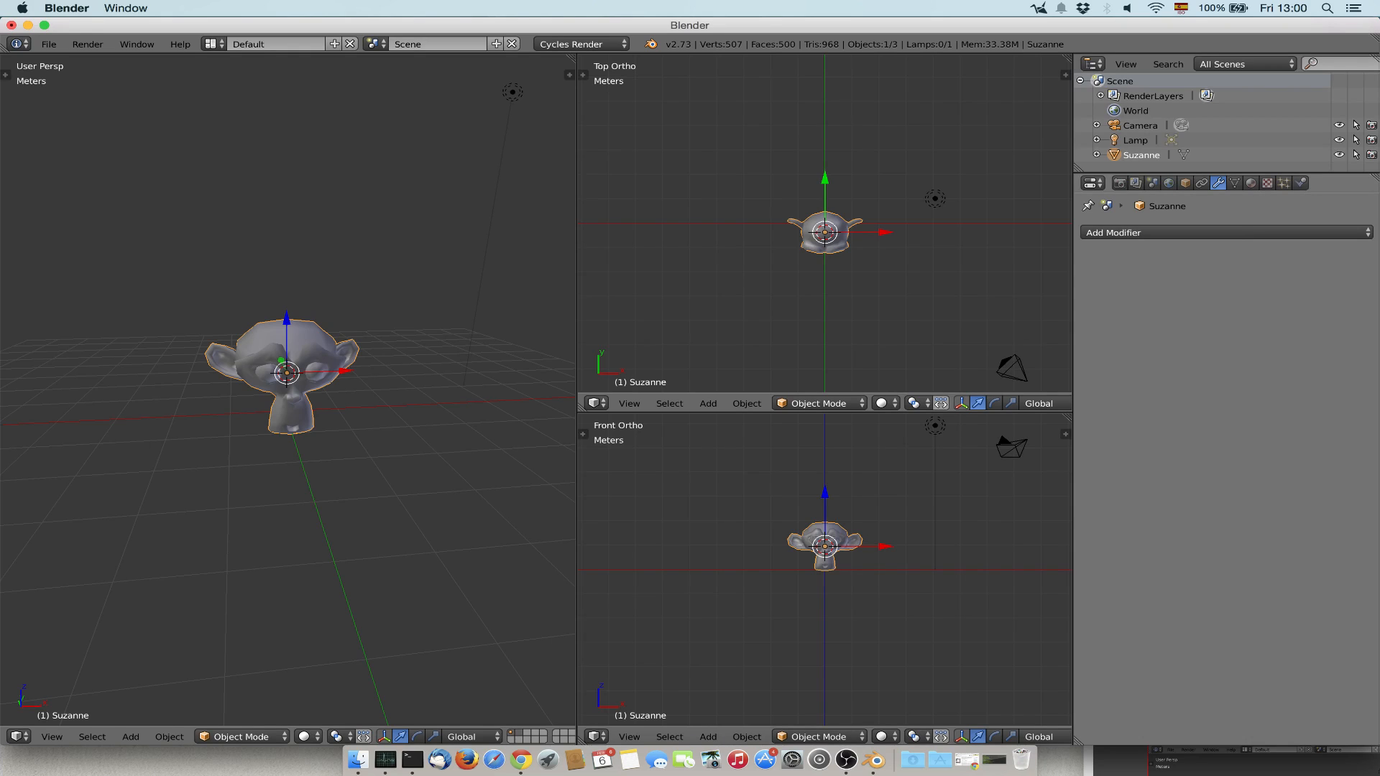
left_click(1168, 232)
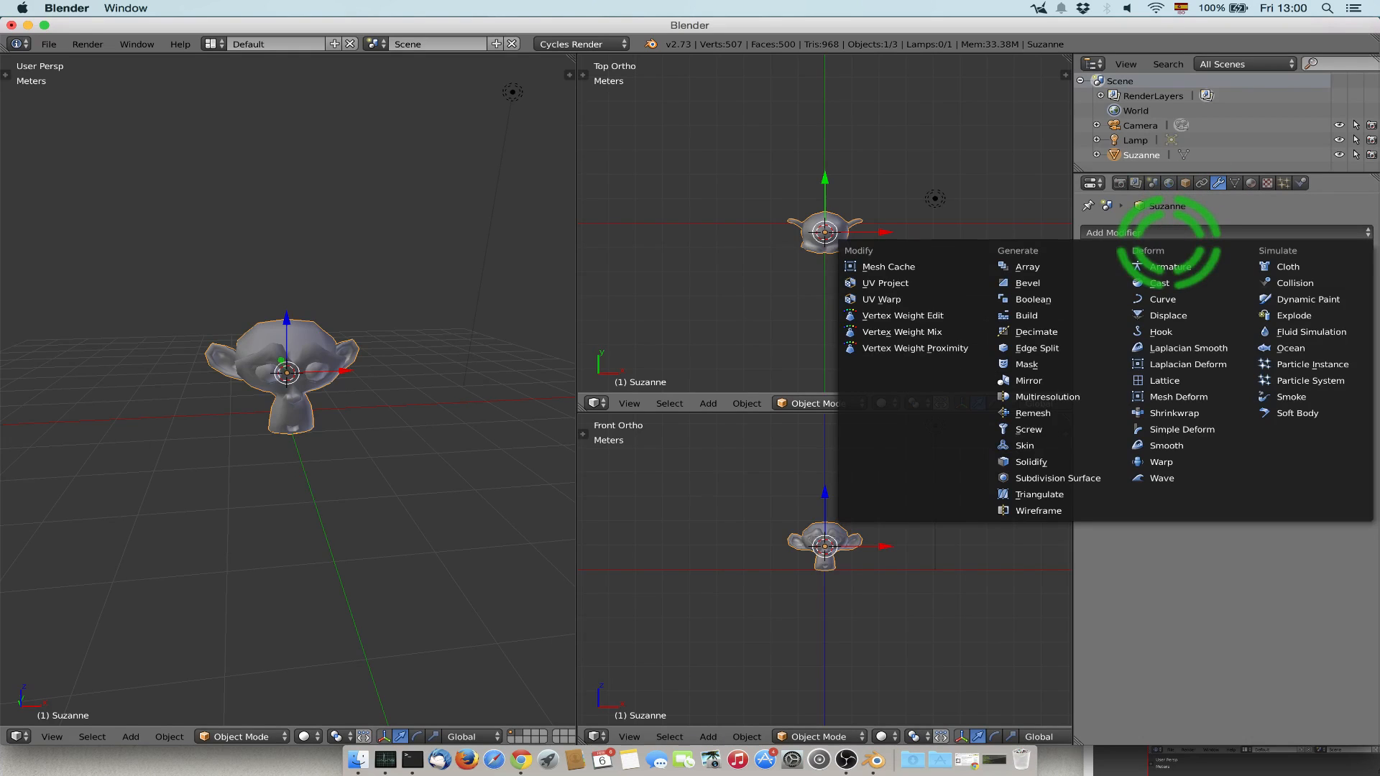
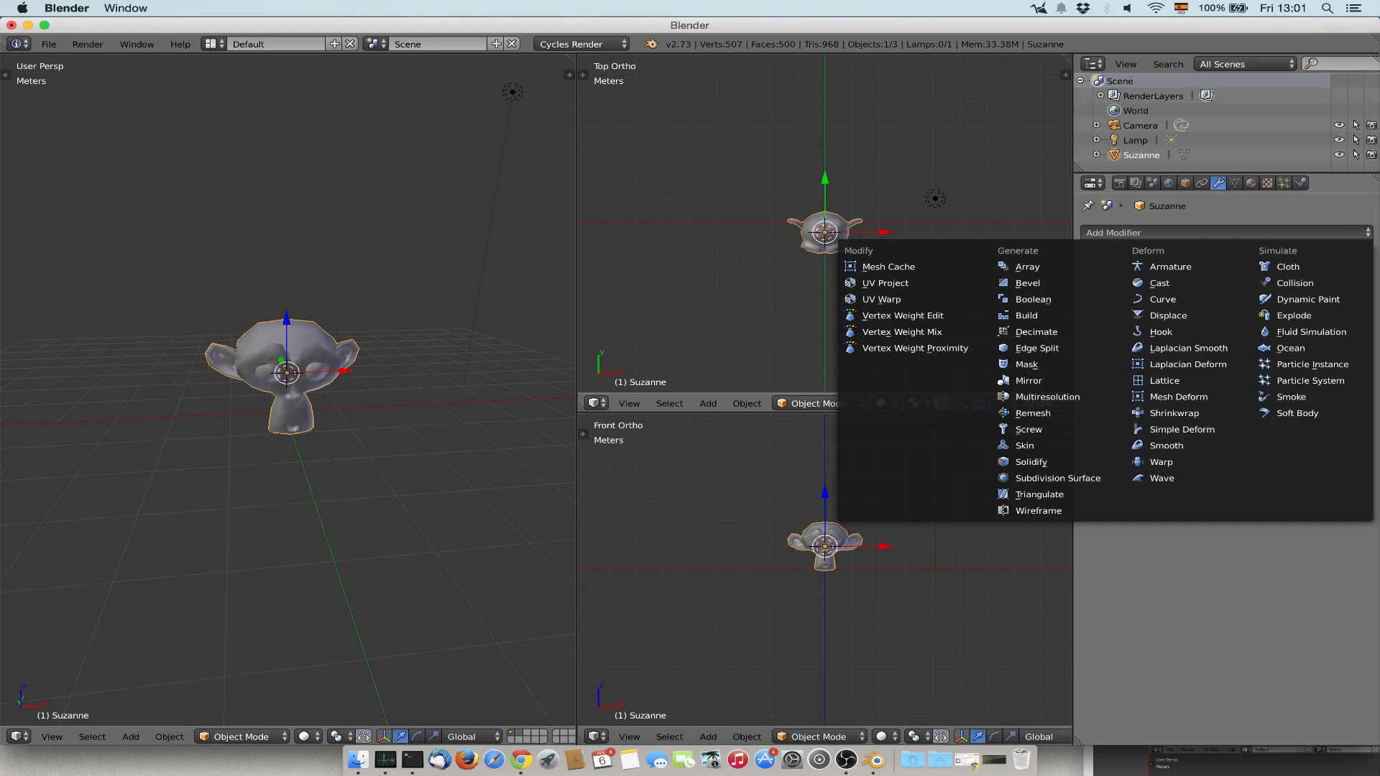
Add an Array modifier to the monkey and set its count to 6.
left_click(1028, 268)
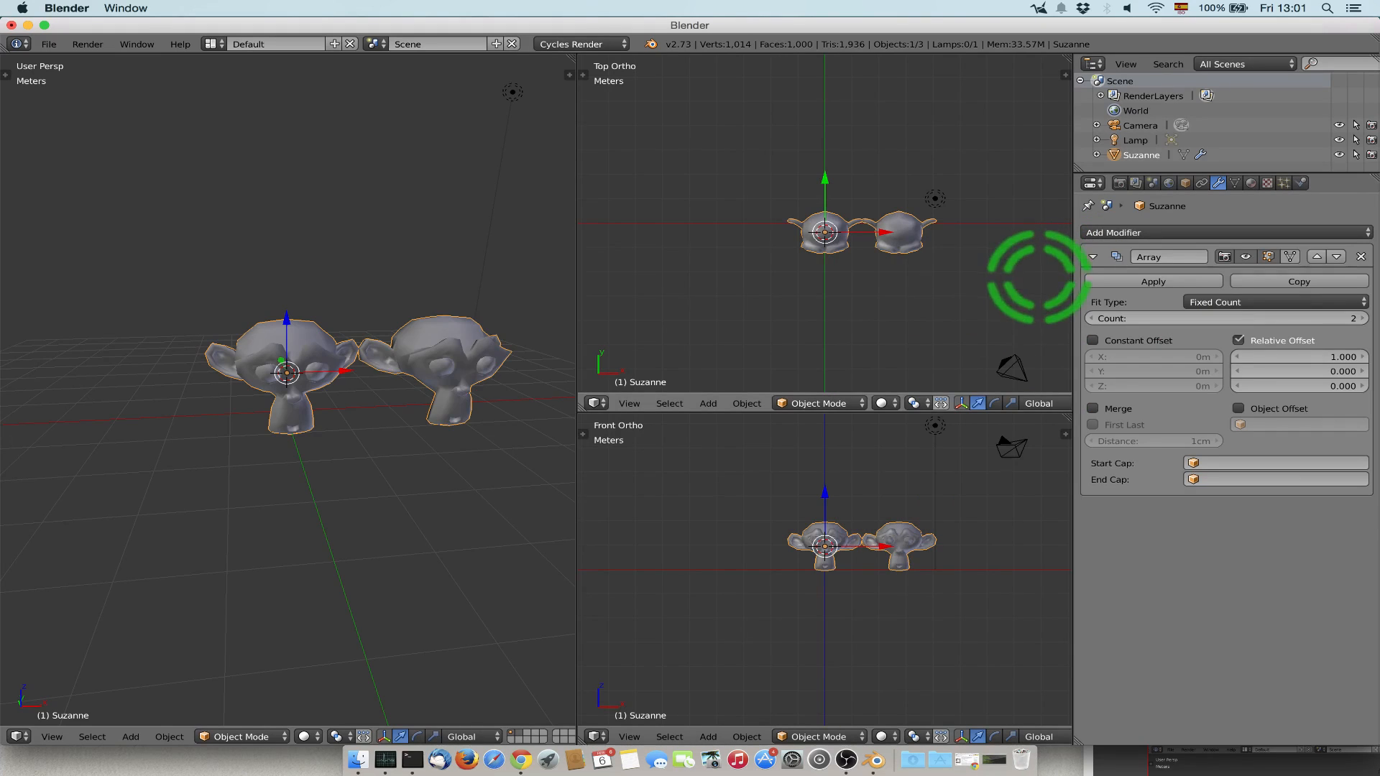
left_click(368, 406)
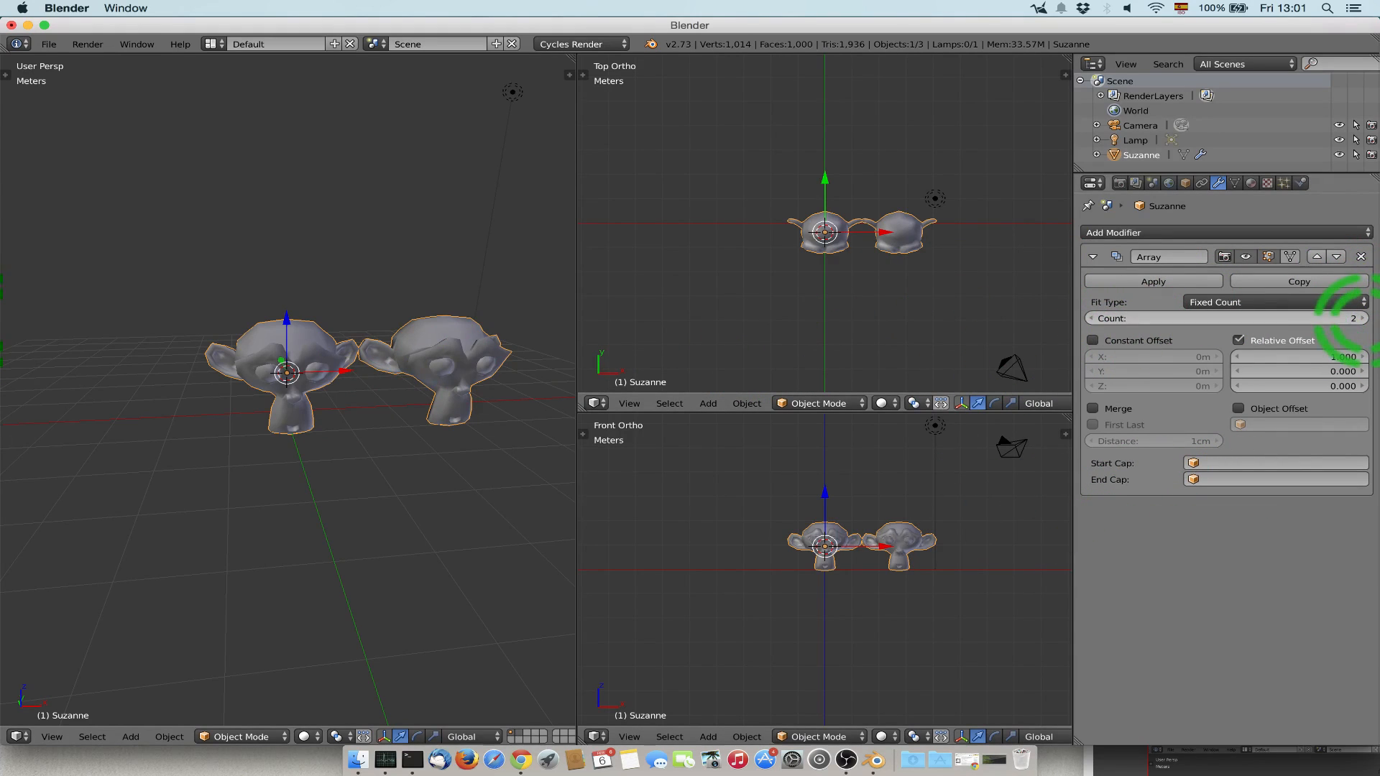
left_click(1362, 318)
left_click(1363, 318)
left_click(1362, 318)
left_click(1363, 318)
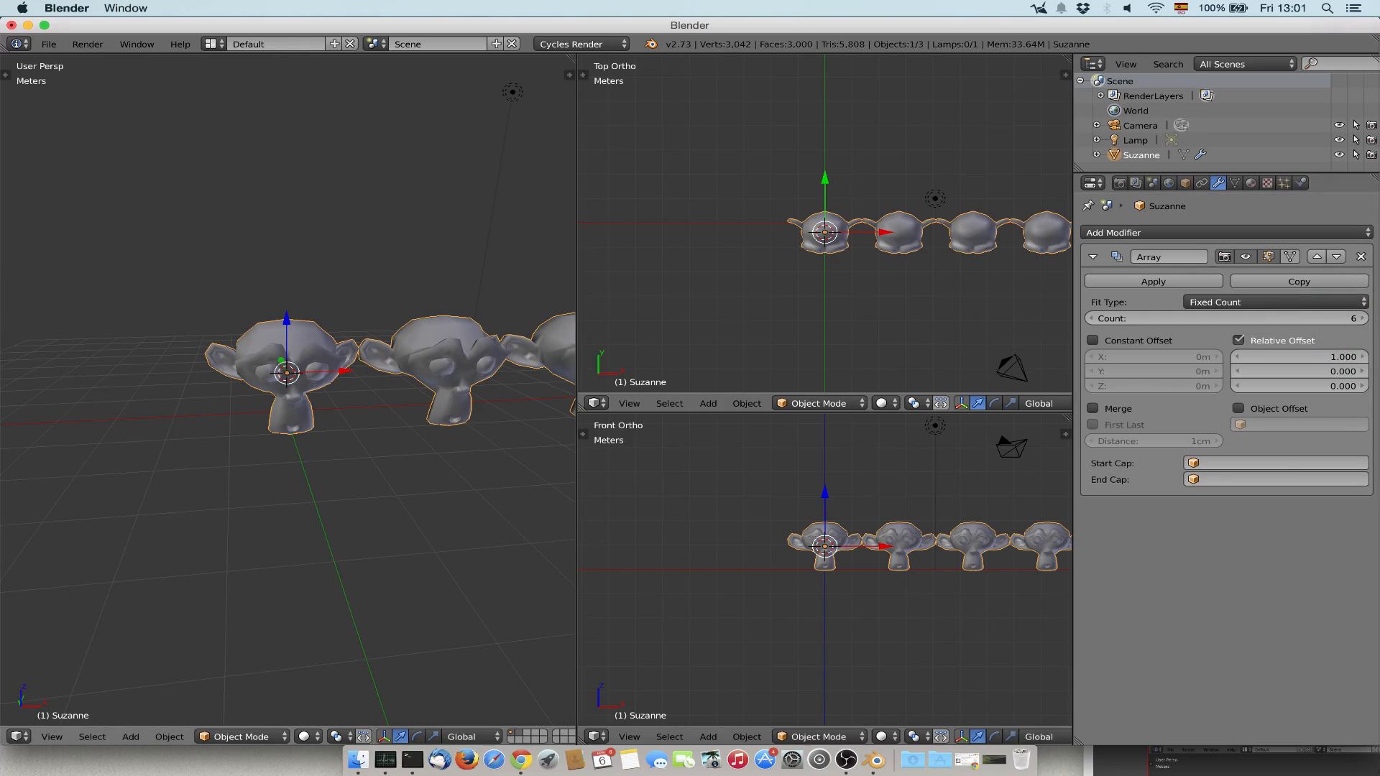
middle_click_drag(402, 345, 132, 412, "shift")
middle_click_drag(374, 402, 223, 406)
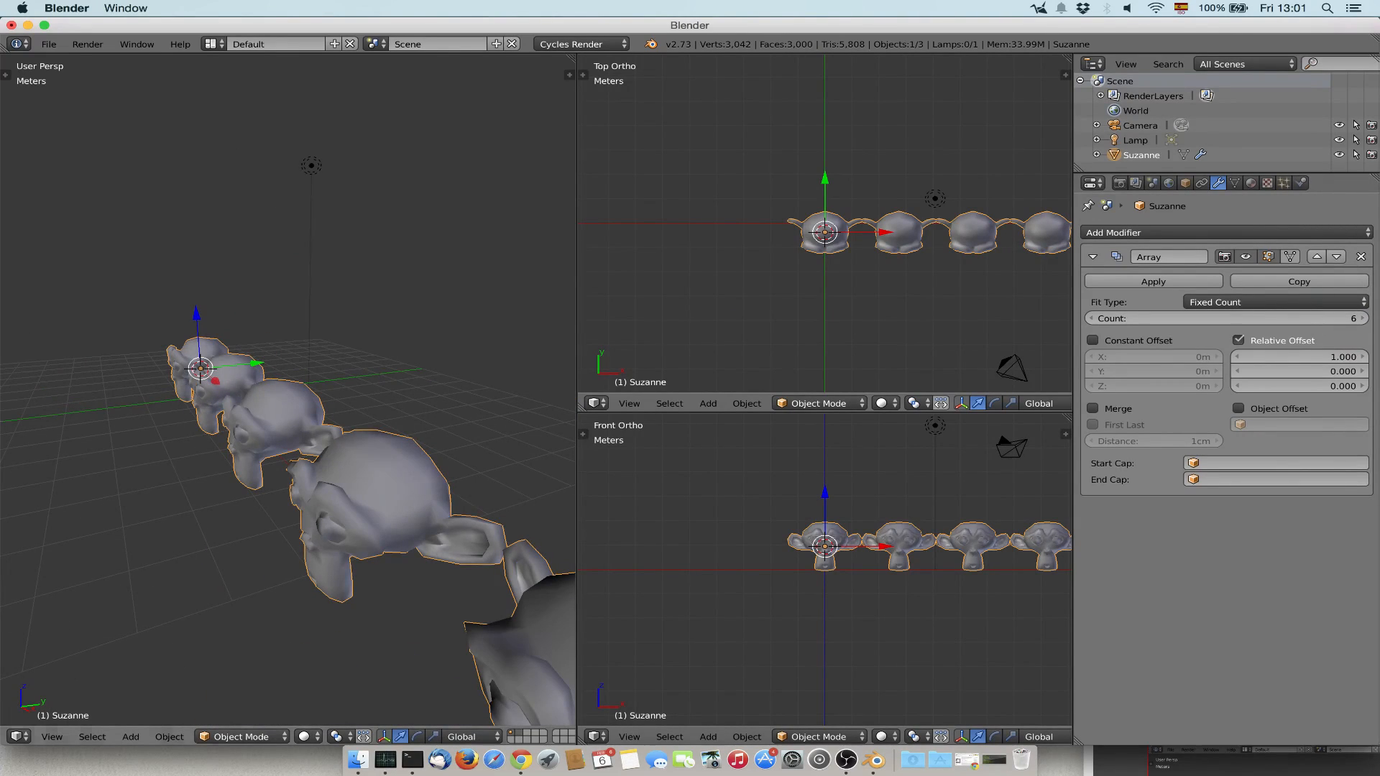
In Edit Mode with vertex selection, try raising the vertex atop the first monkey's head about 1.93 m along Z, and return to Object Mode.
left_click(241, 737)
left_click(230, 701)
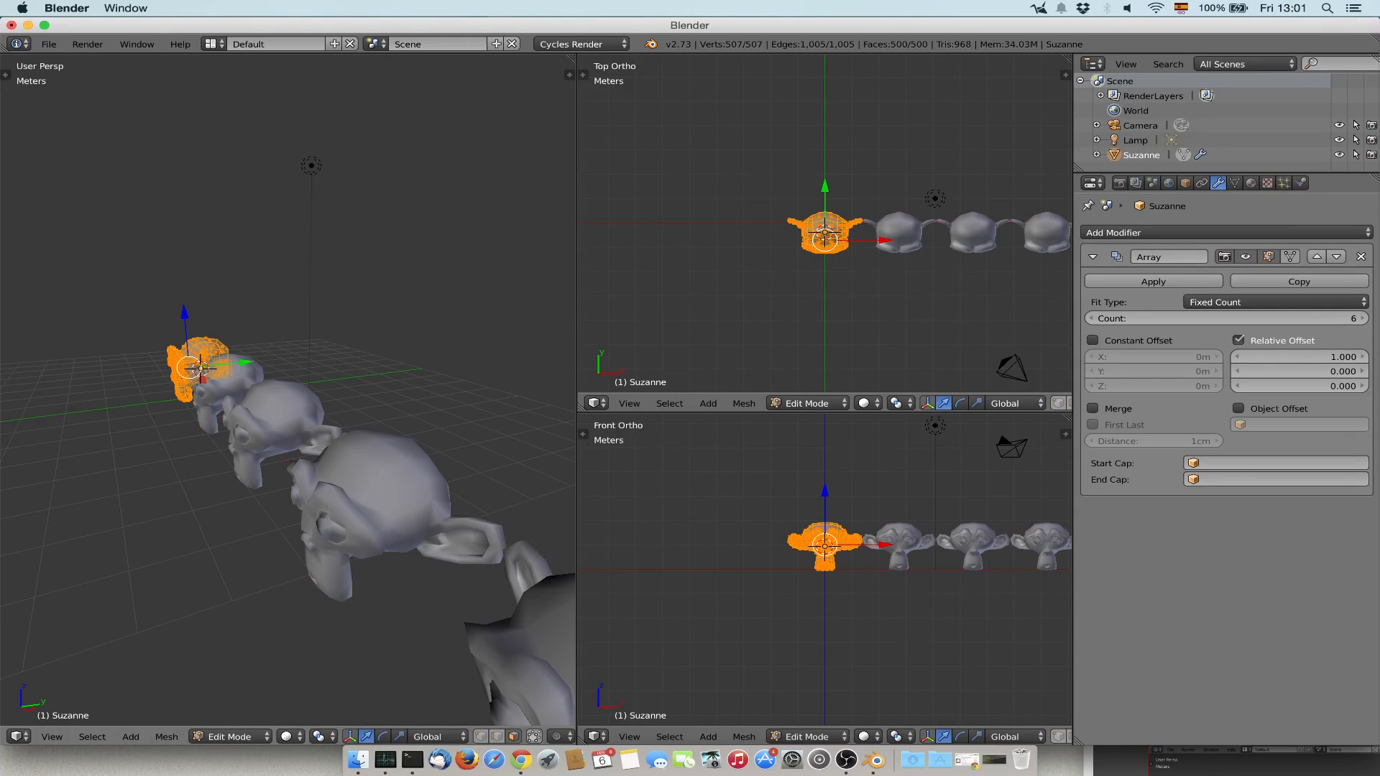
middle_click_drag(216, 431, 510, 420)
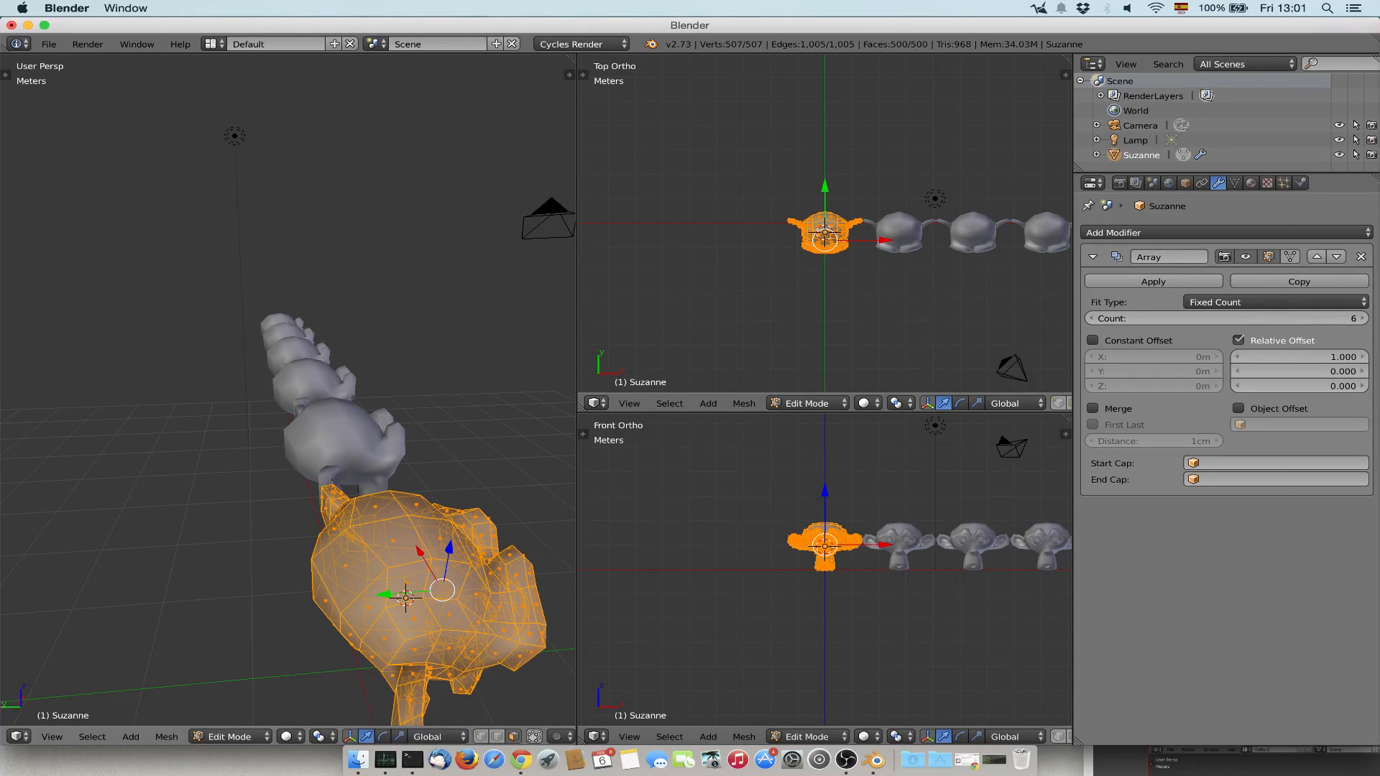
middle_click_drag(323, 431, 262, 433)
right_click(169, 462)
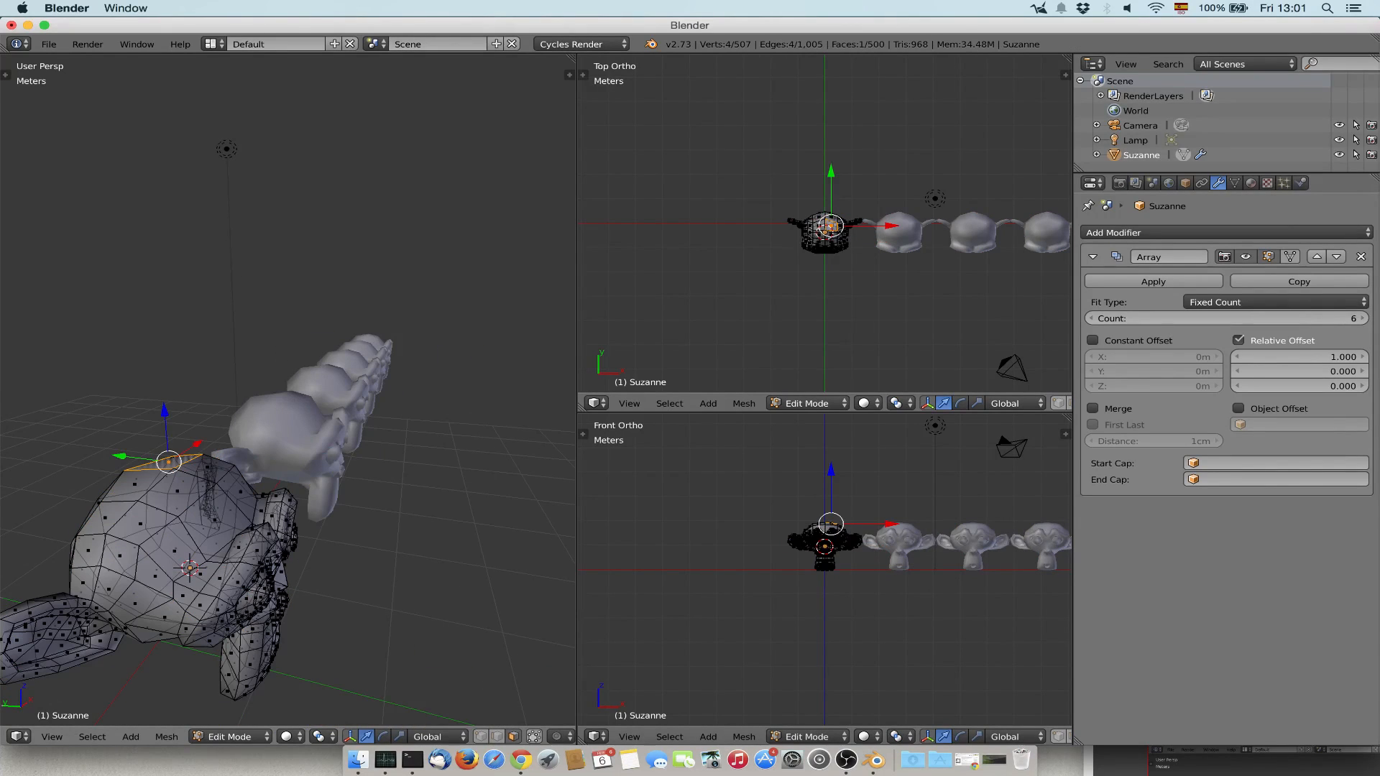
left_click(481, 737)
right_click(173, 468)
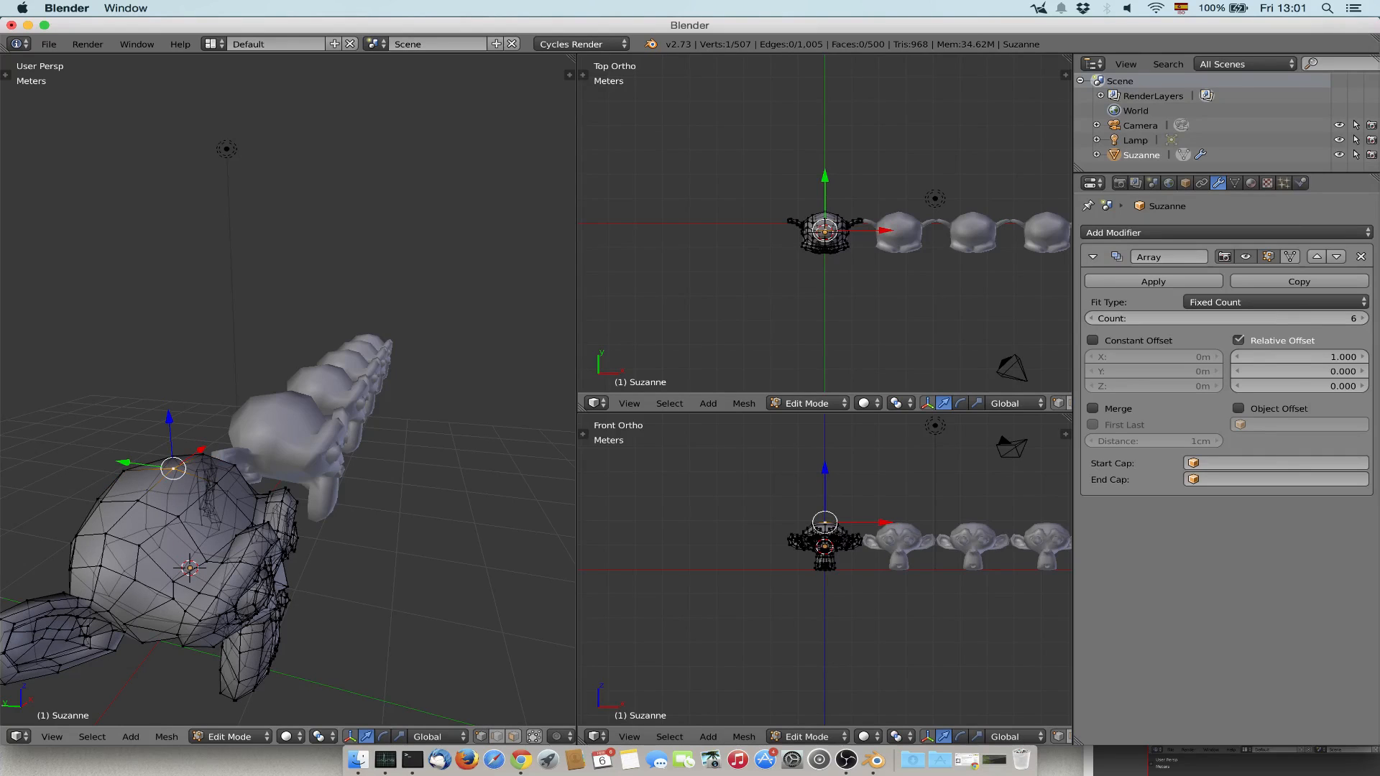
key("g")
key("z")
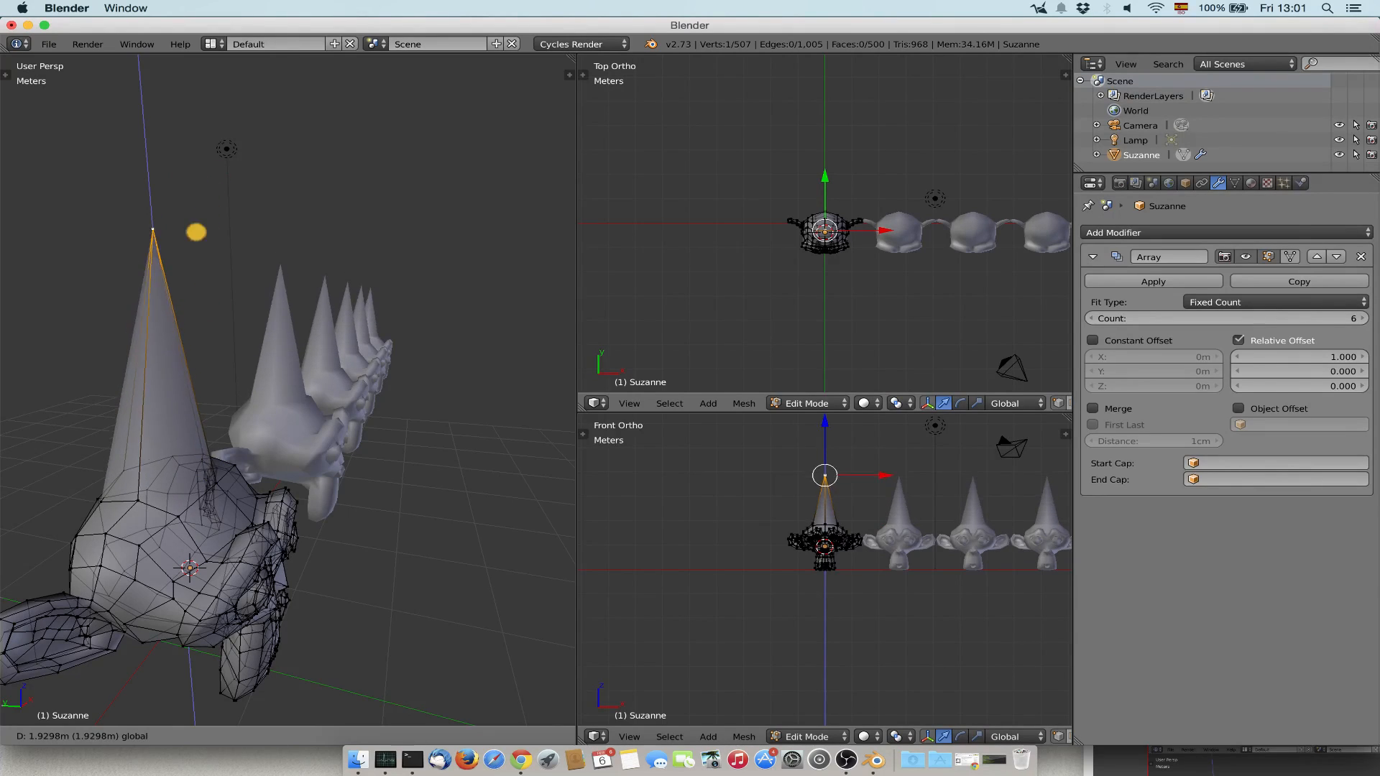
key("Escape")
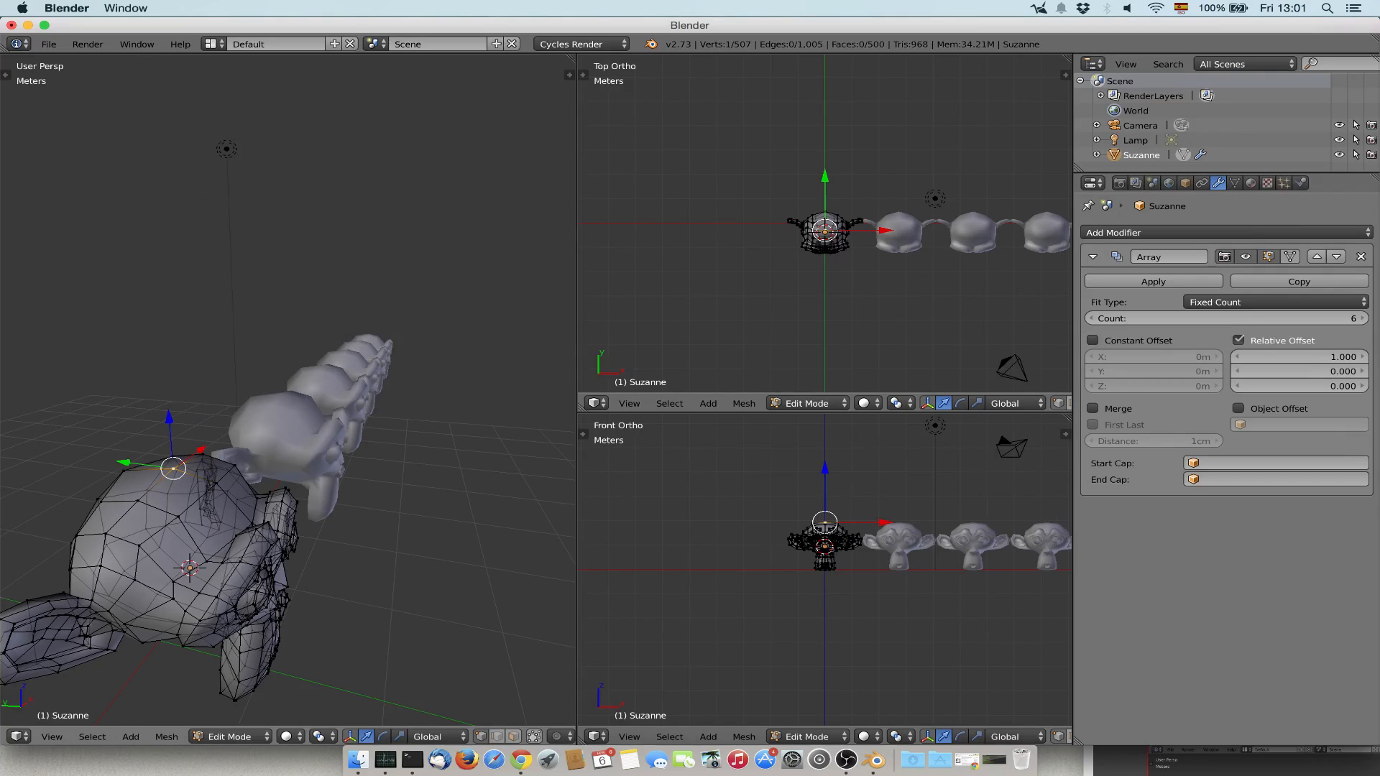
key("Tab")
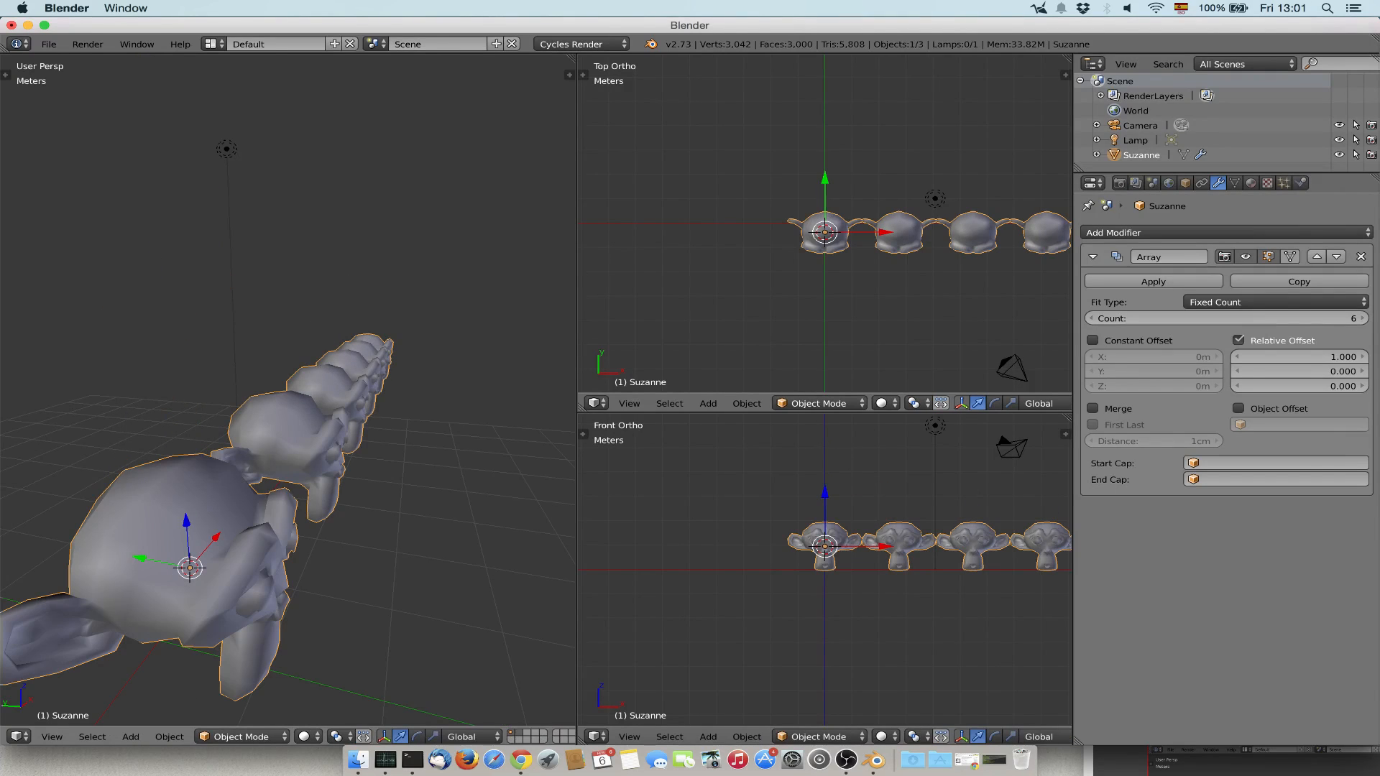
Try scaling the monkey's entire mesh in Edit Mode to affect all array copies, and return to Object Mode.
key("Tab")
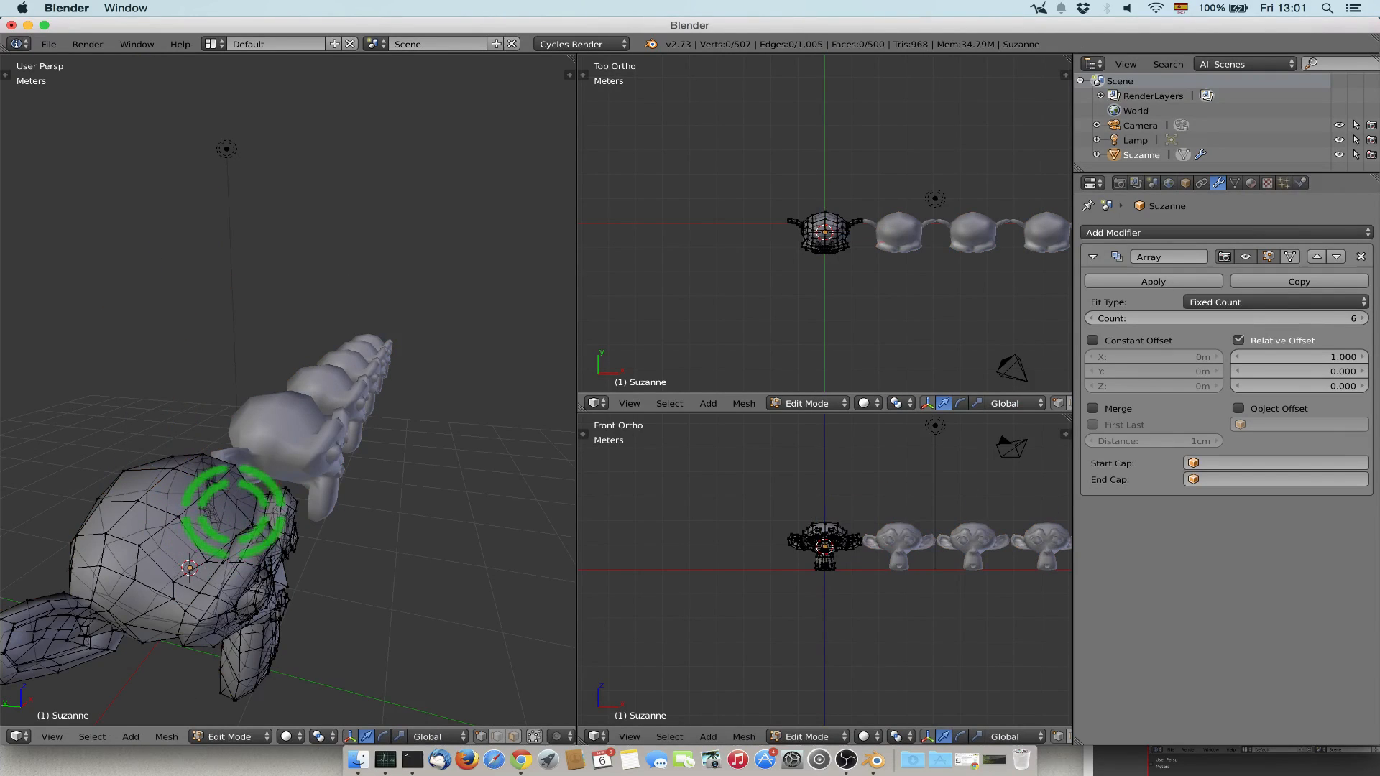
key("a")
key("s")
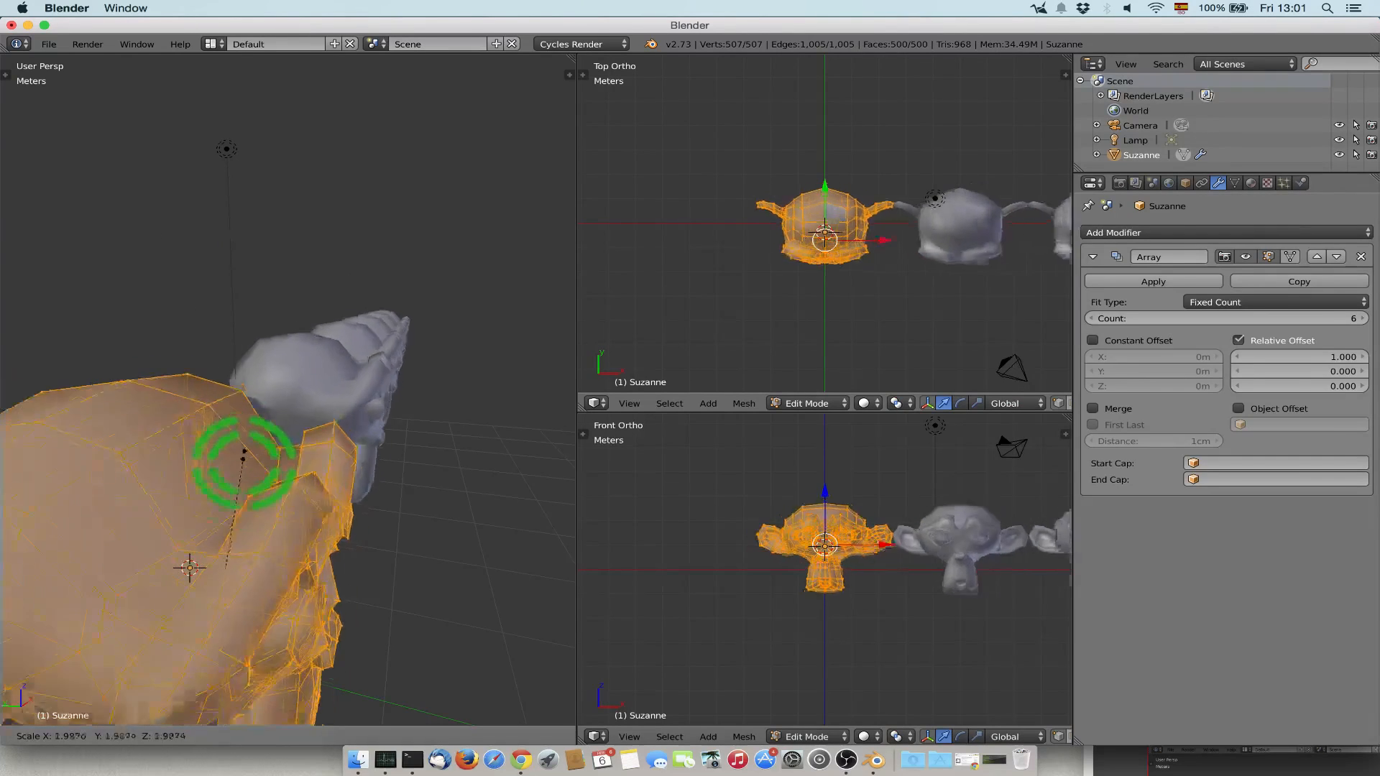
left_click(202, 515)
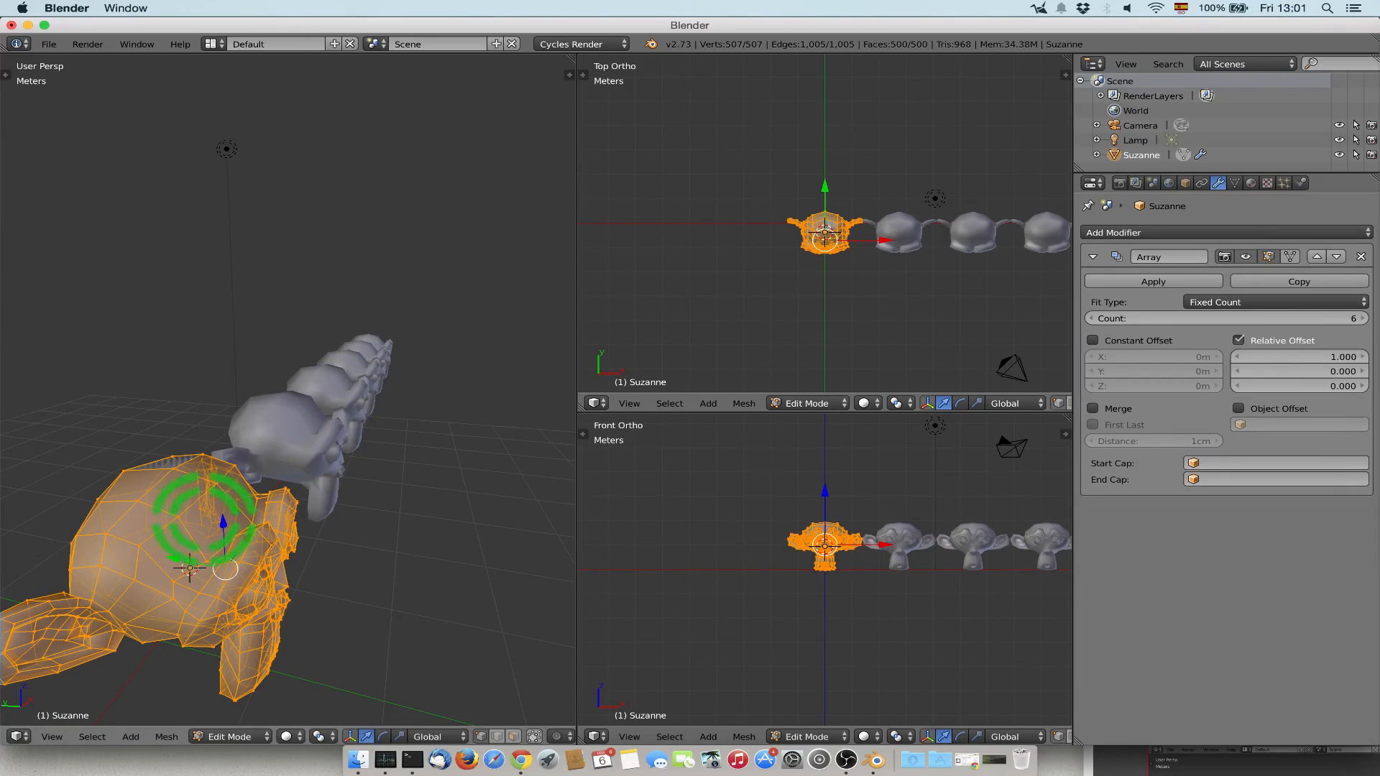
key("Tab")
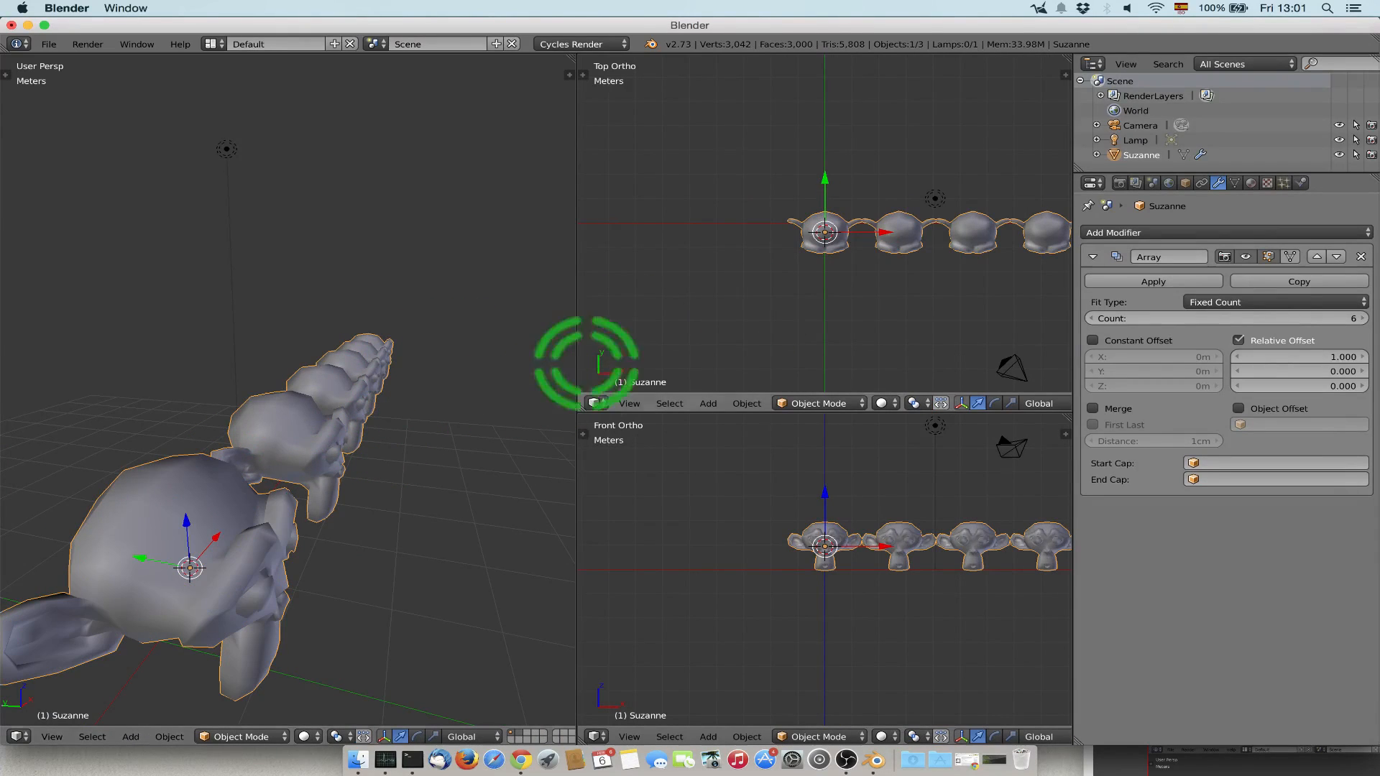
Apply the Array modifier and examine the resulting mesh of all the monkeys in Edit Mode.
left_click(1194, 282)
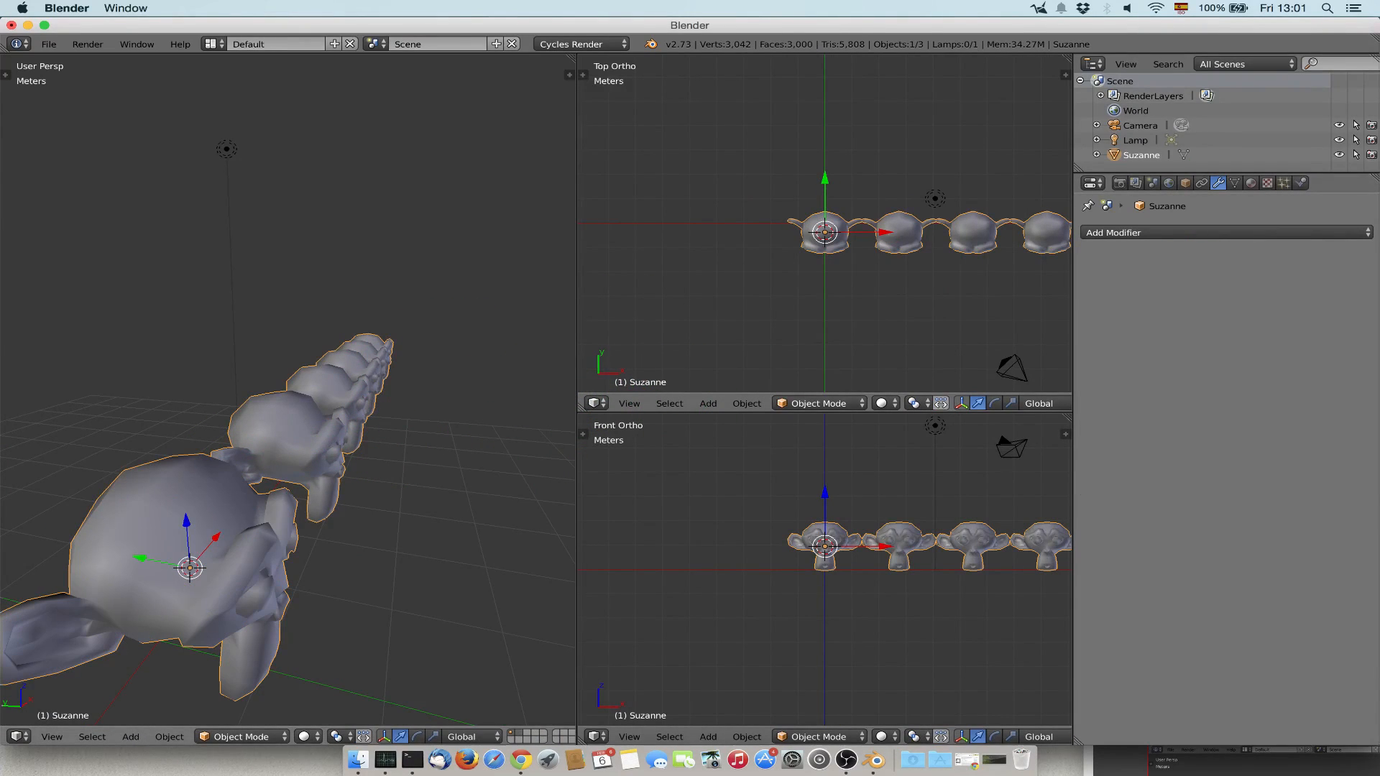
key("Tab")
middle_click_drag(416, 431, 237, 438)
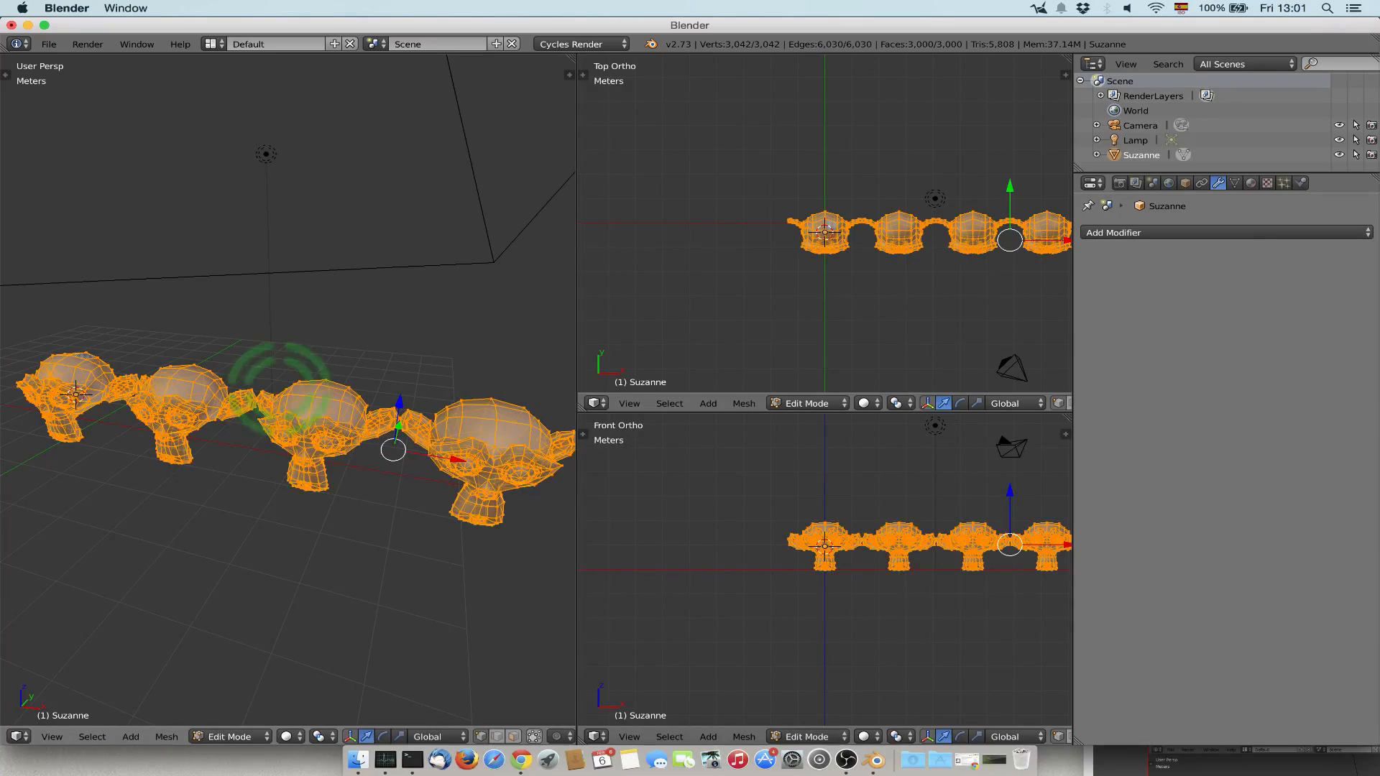
middle_click_drag(276, 388, 343, 385)
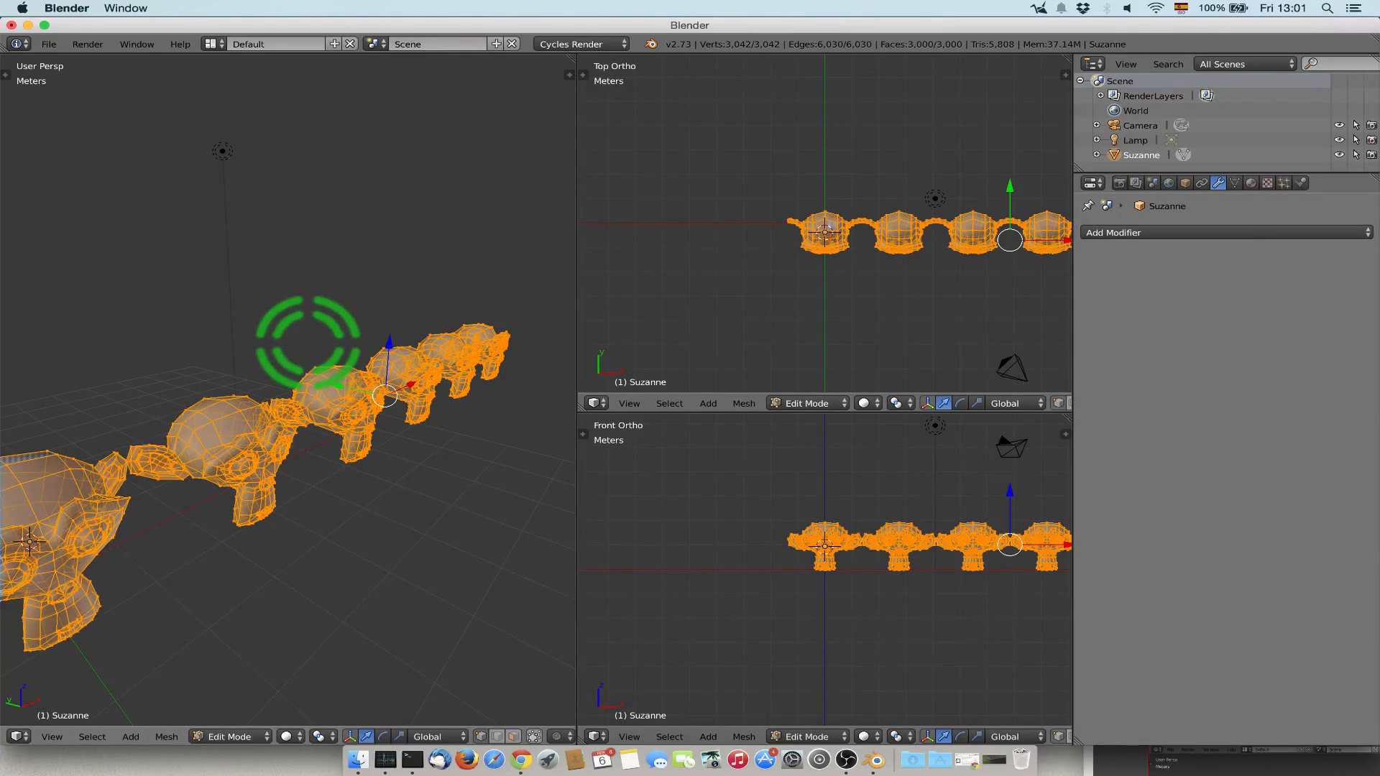
Undo the application of the Array modifier and delete that modifier from the monkey.
key("ctrl+z")
key("Tab")
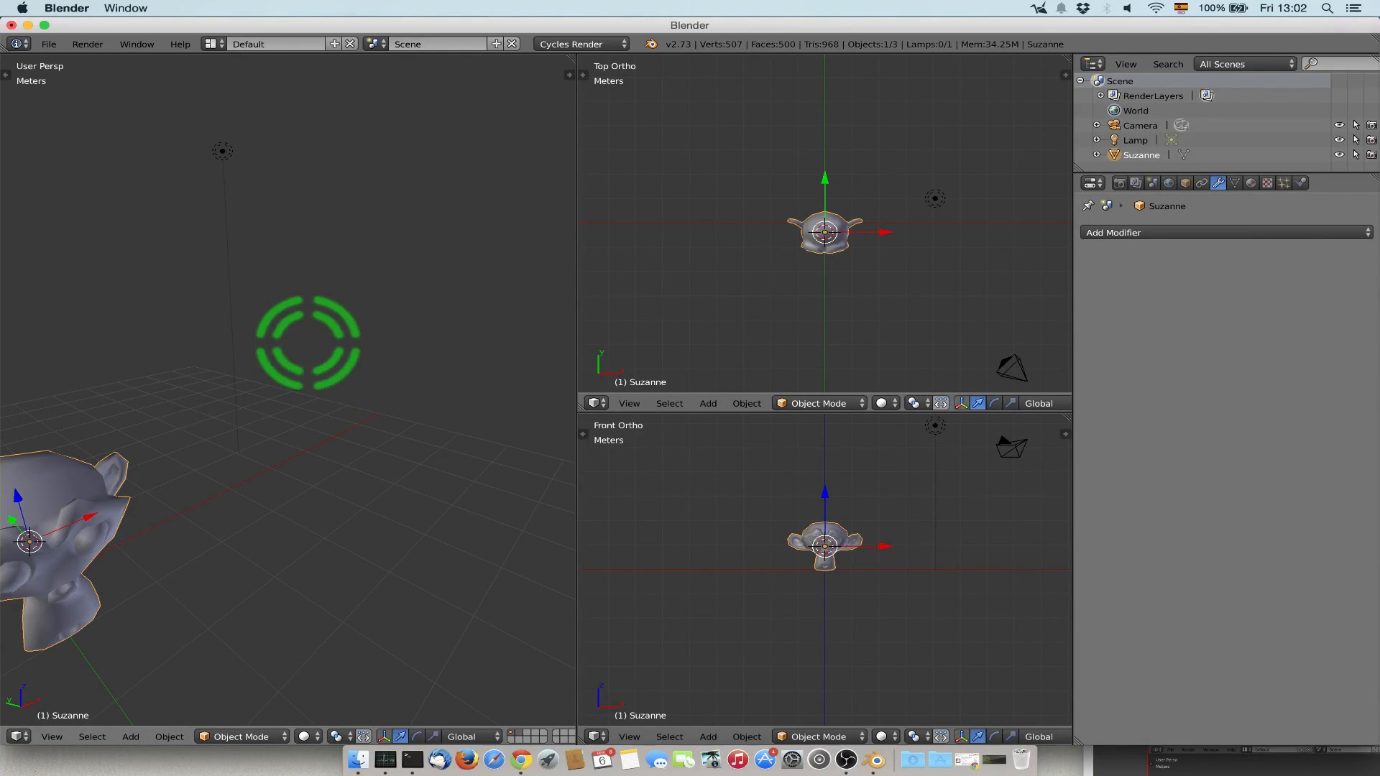
key("ctrl+z")
left_click(1241, 232)
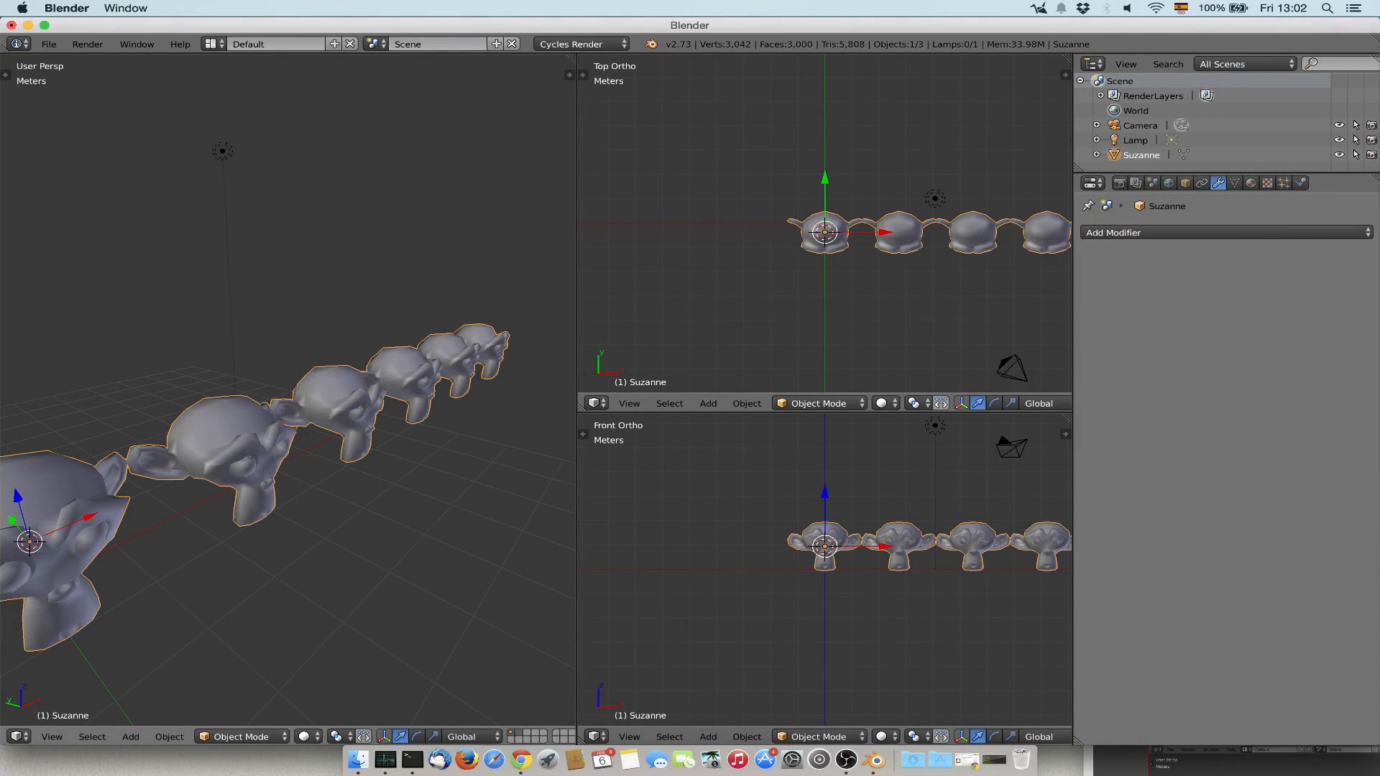
key("ctrl+z")
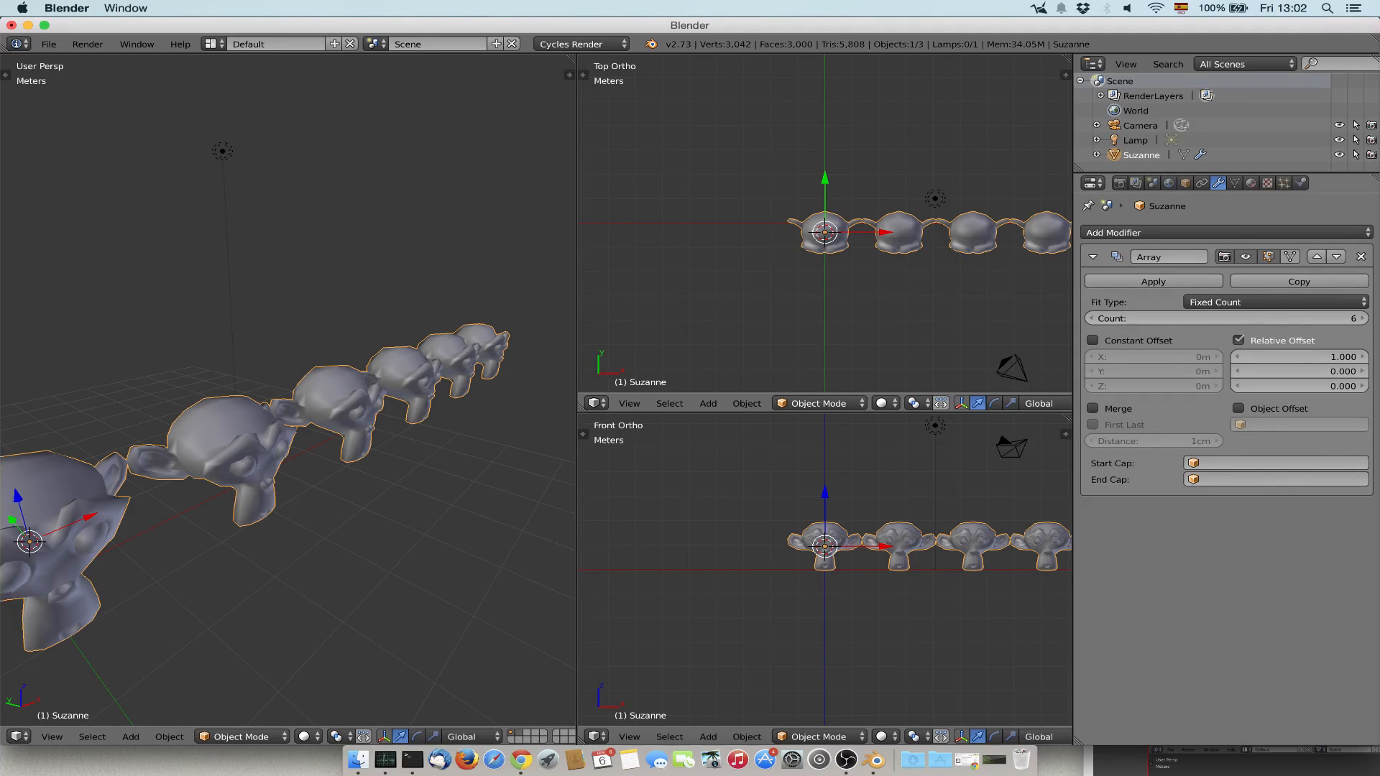
left_click(1360, 256)
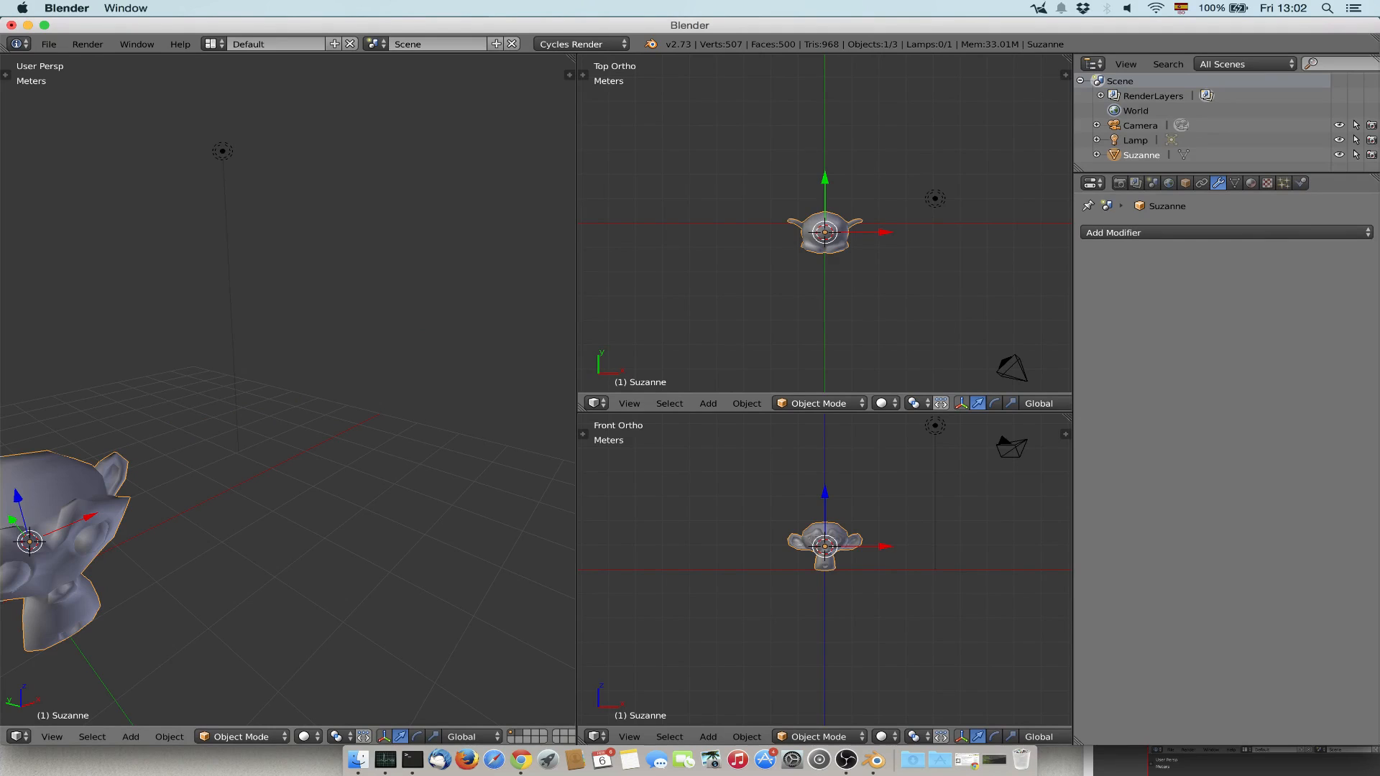
Add a Subdivision Surface modifier to the monkey and set its view subdivisions to 3.
key("KP_Decimal")
left_click(1176, 230)
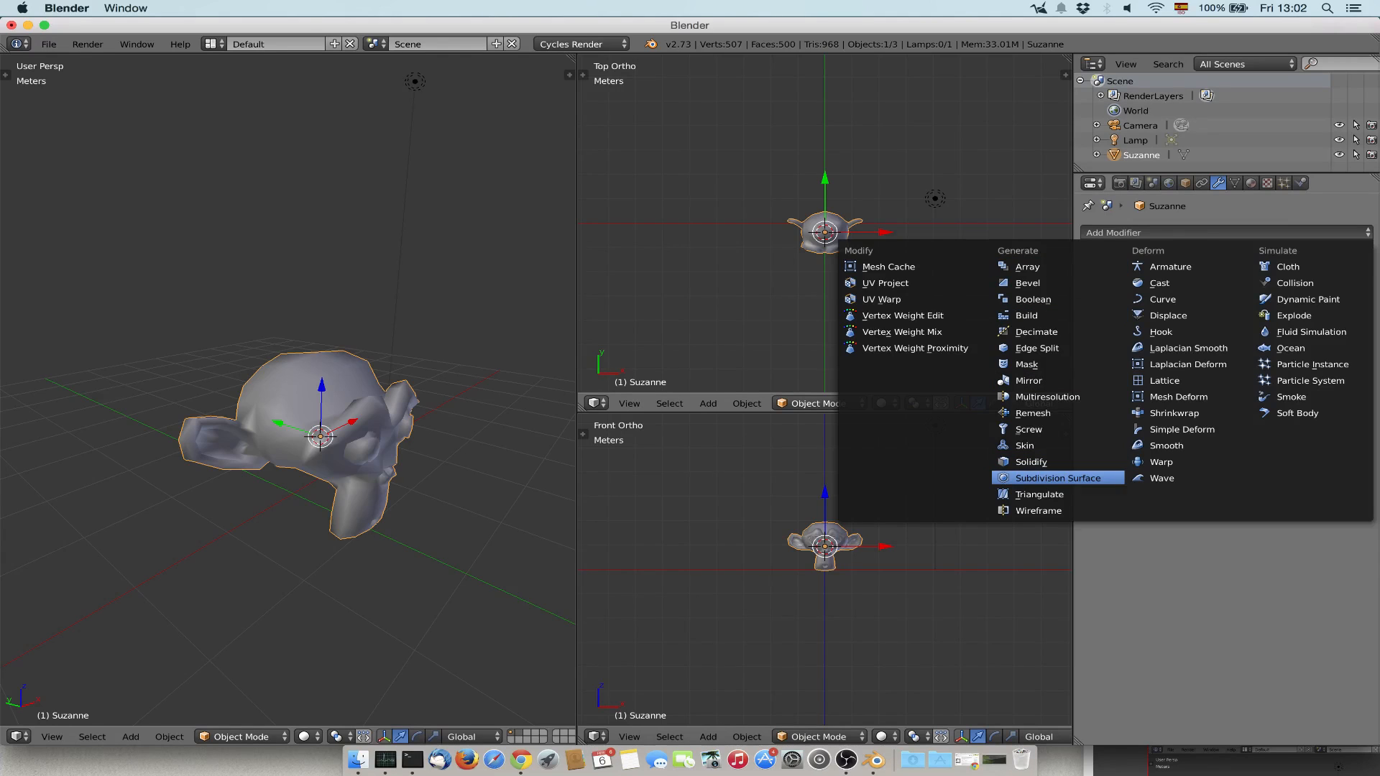
left_click(1050, 477)
scroll(264, 433, "up", 10)
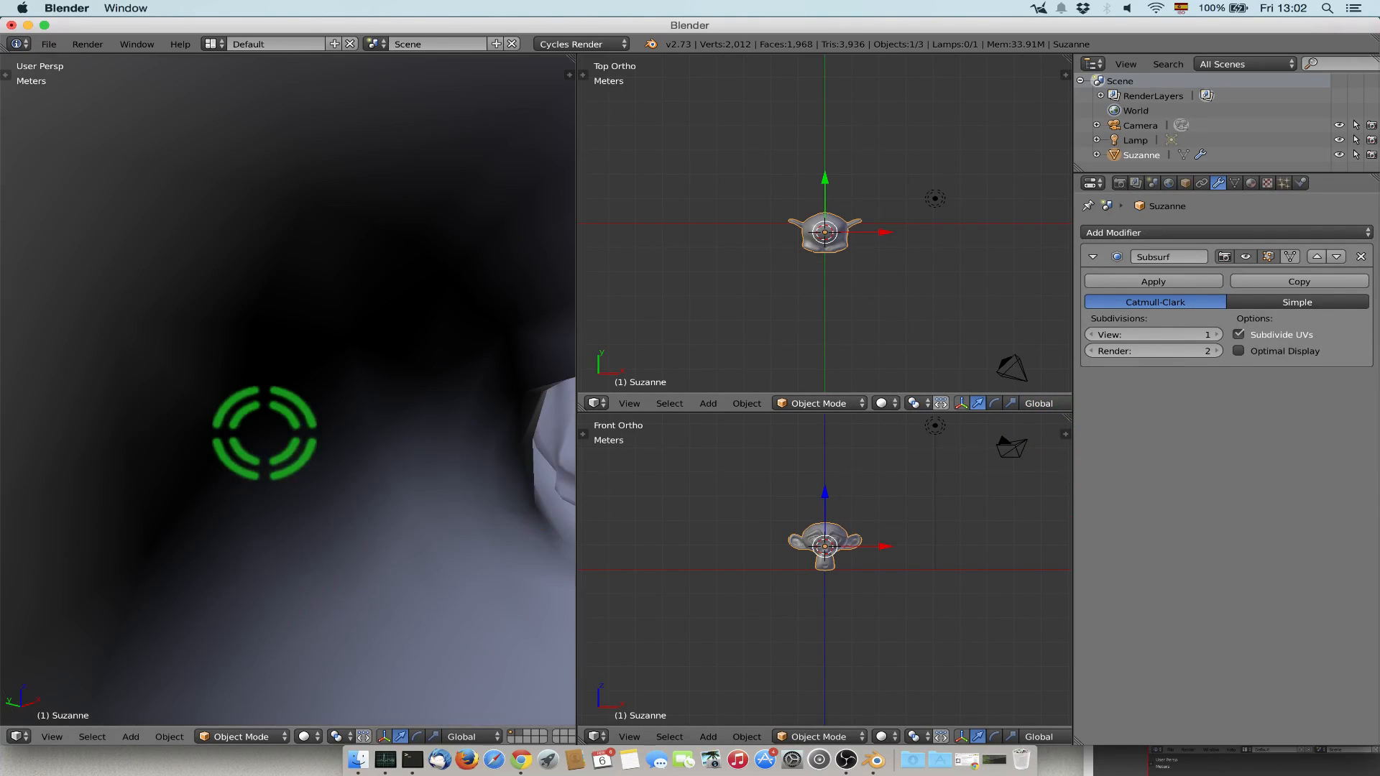
scroll(264, 433, "down", 12)
middle_click_drag(264, 433, 273, 424)
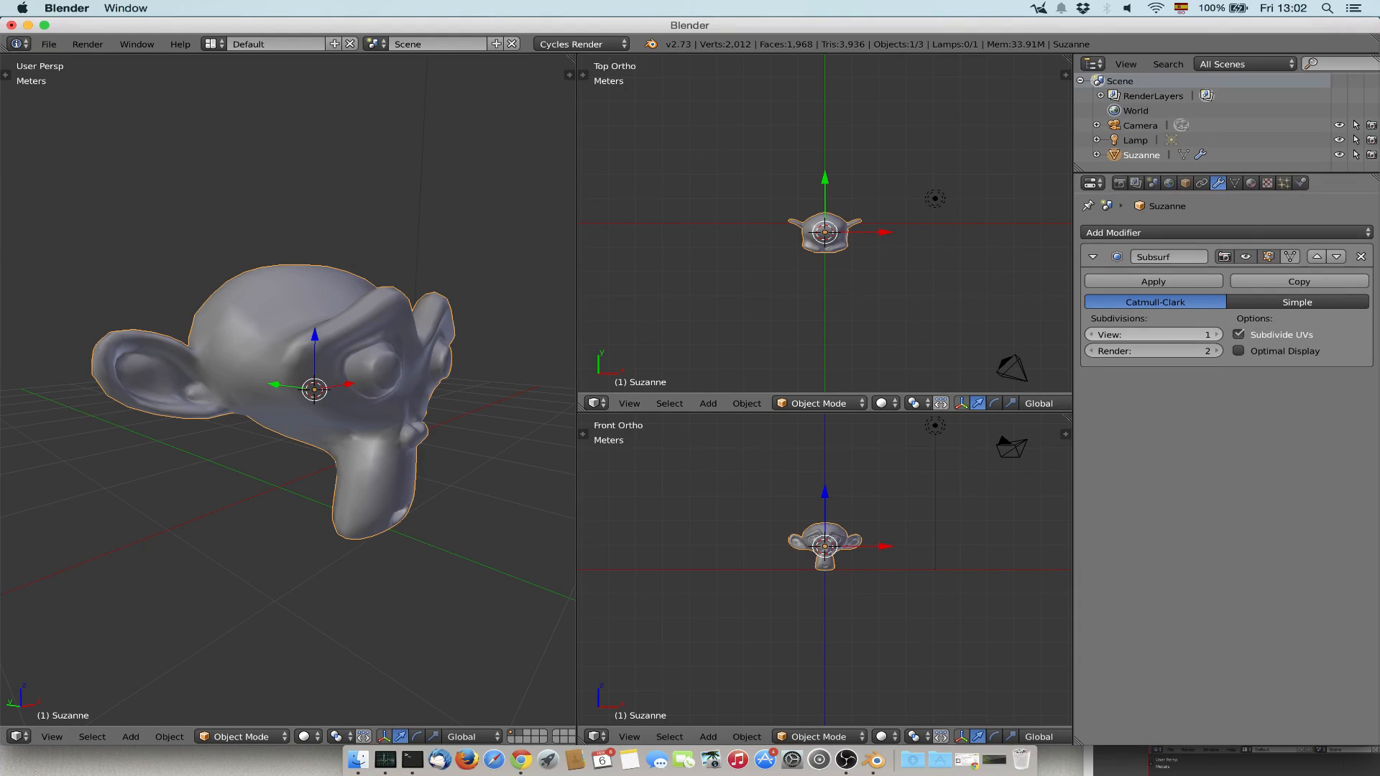
left_click(1216, 335)
left_click(1216, 335)
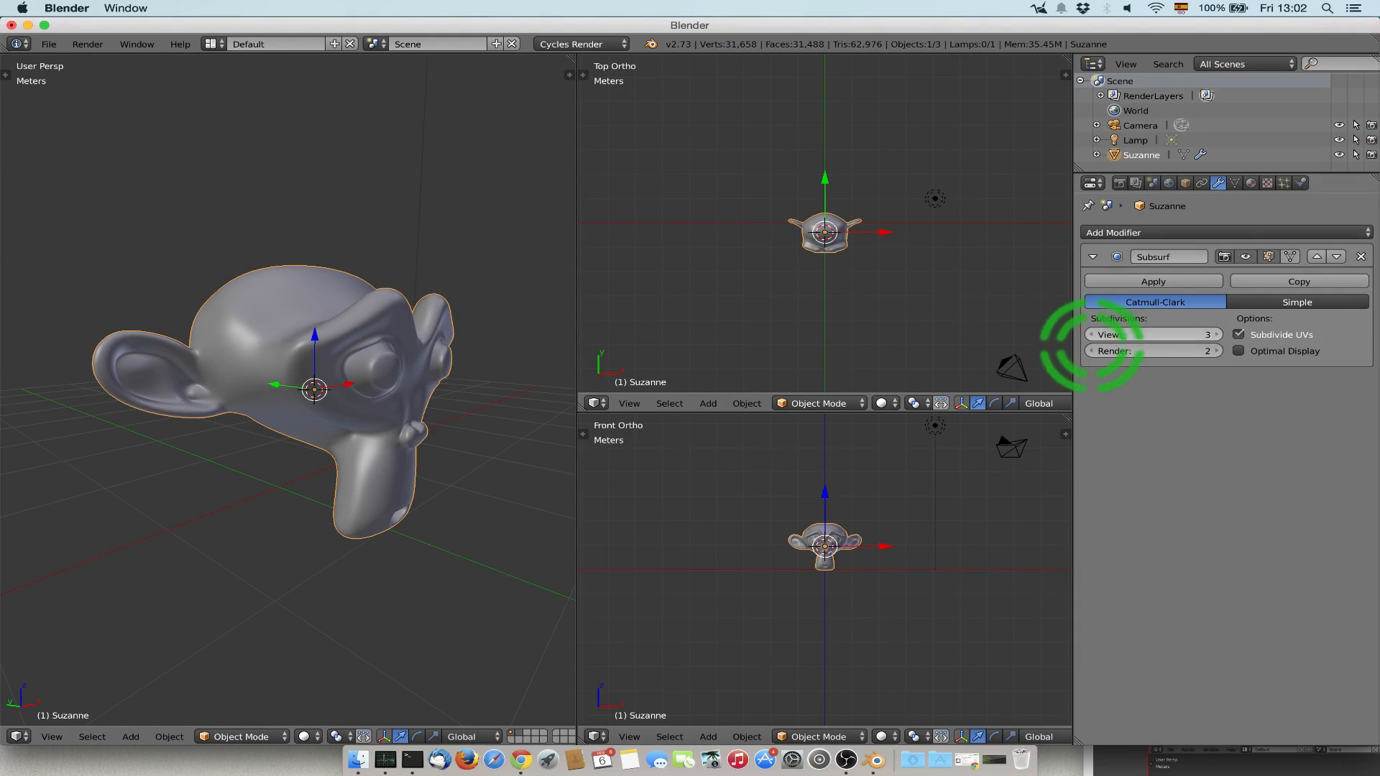
Pull the vertex atop the monkey's head upward in Edit Mode and check the smoothed peak in Object Mode.
key("Tab")
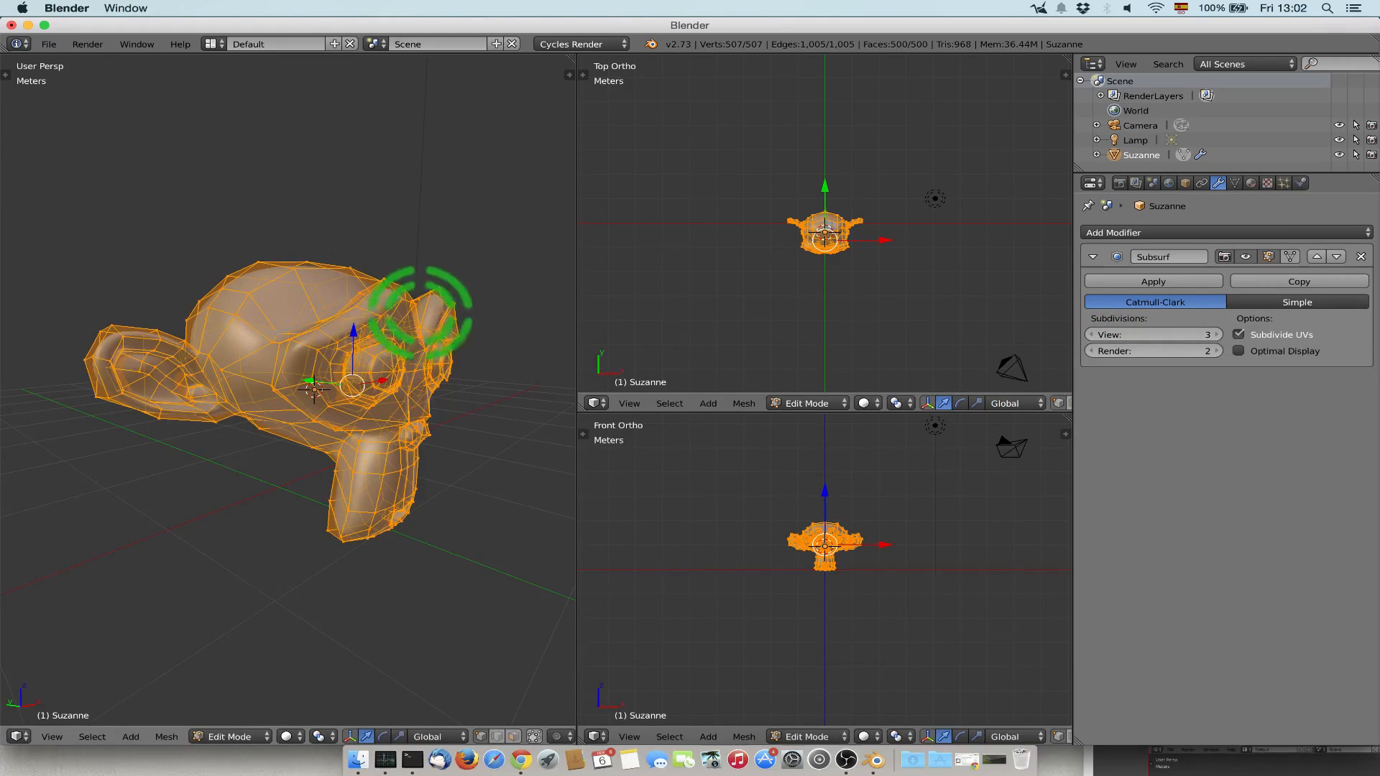
key("a")
right_click(324, 237)
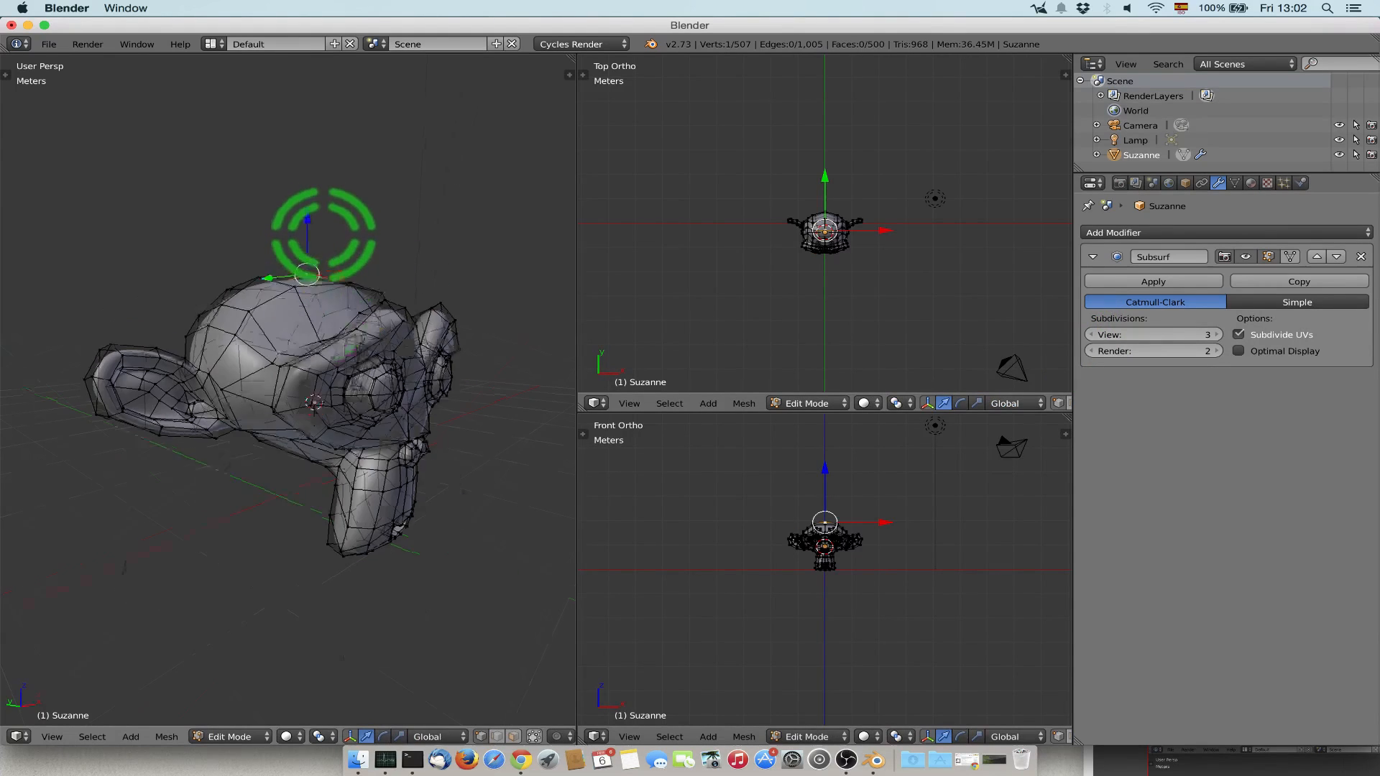
middle_click_drag(324, 234, 338, 364)
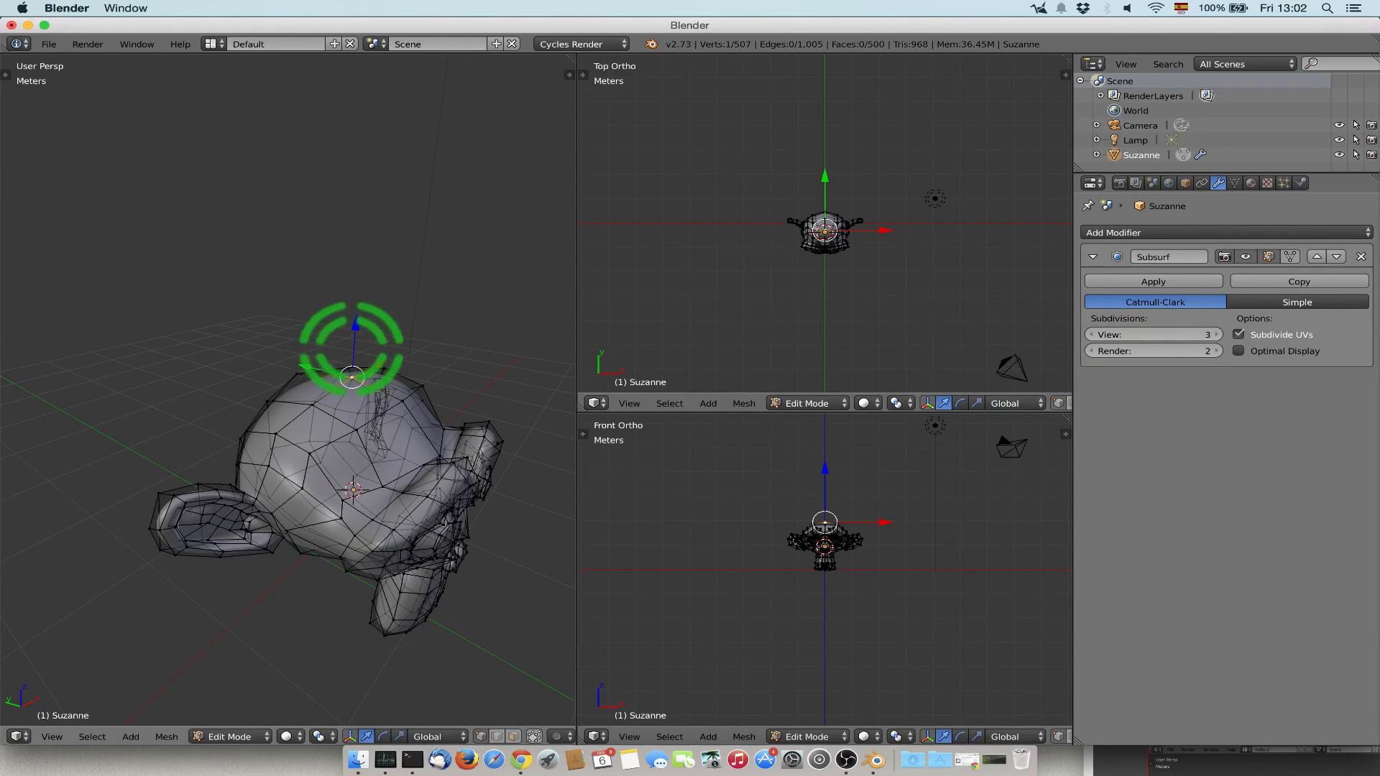
key("Return")
key("Tab")
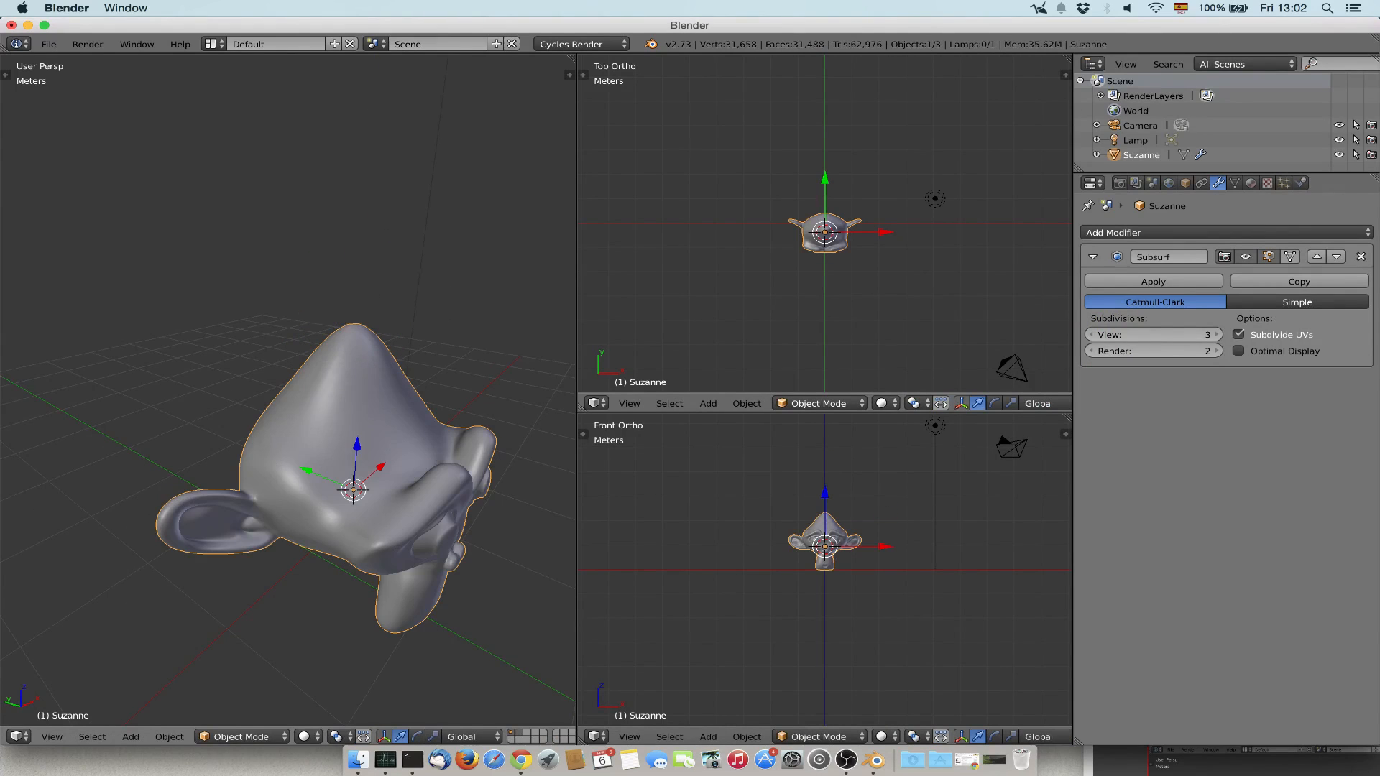
middle_click_drag(338, 364, 320, 284)
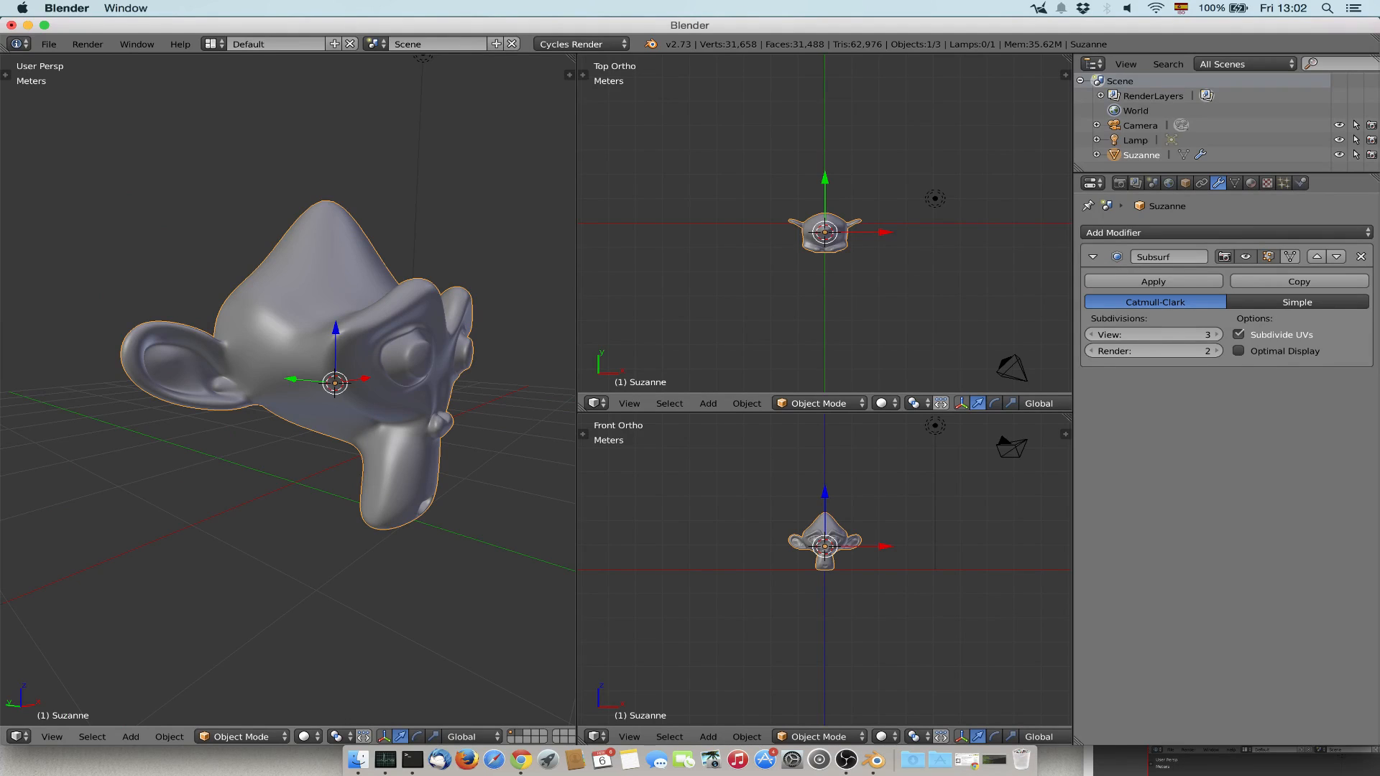
Apply the Subdivision Surface modifier and examine the monkey's dense mesh in Edit Mode.
left_click(1165, 282)
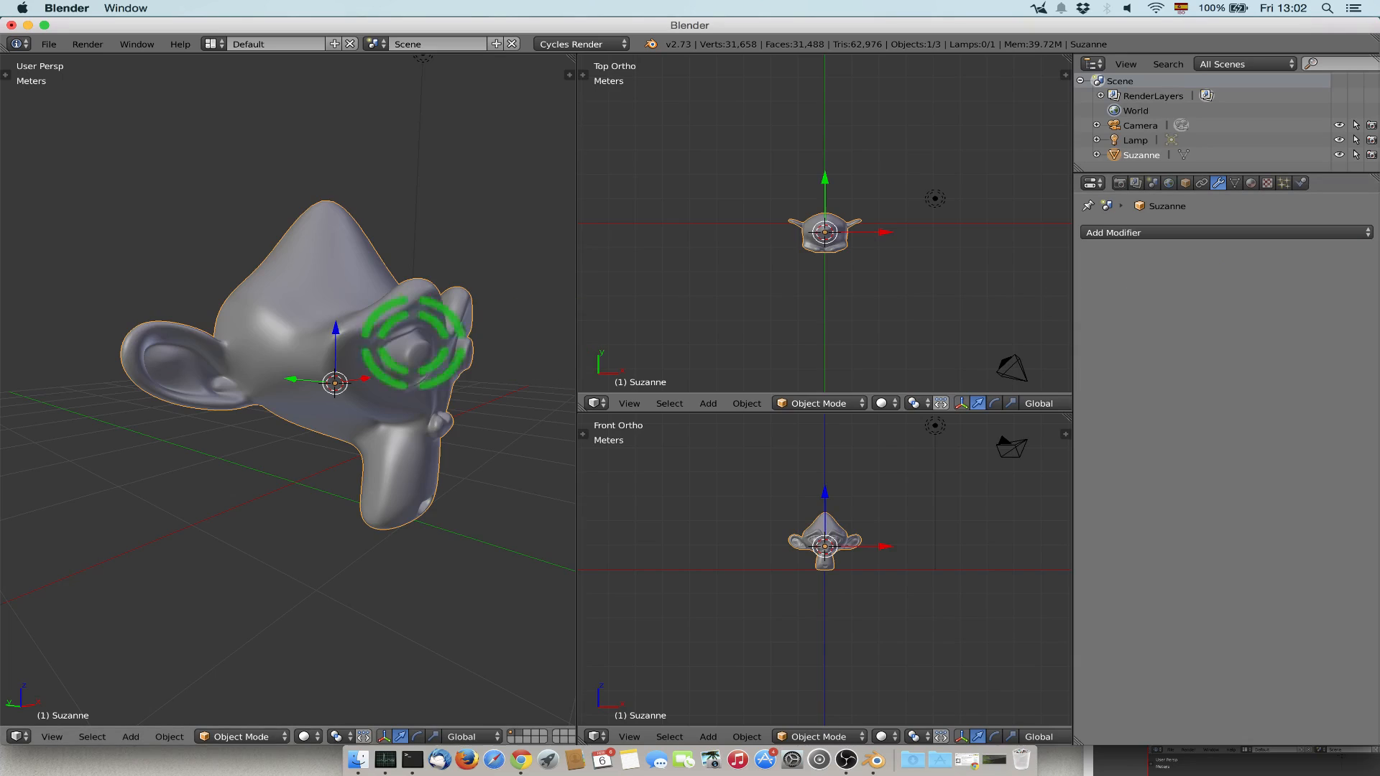
key("Tab")
mouse_move(370, 295)
middle_mouse_down()
mouse_move(446, 302)
mouse_move(391, 333)
mouse_move(460, 327)
mouse_move(456, 309)
mouse_move(420, 295)
mouse_move(440, 314)
middle_mouse_up()
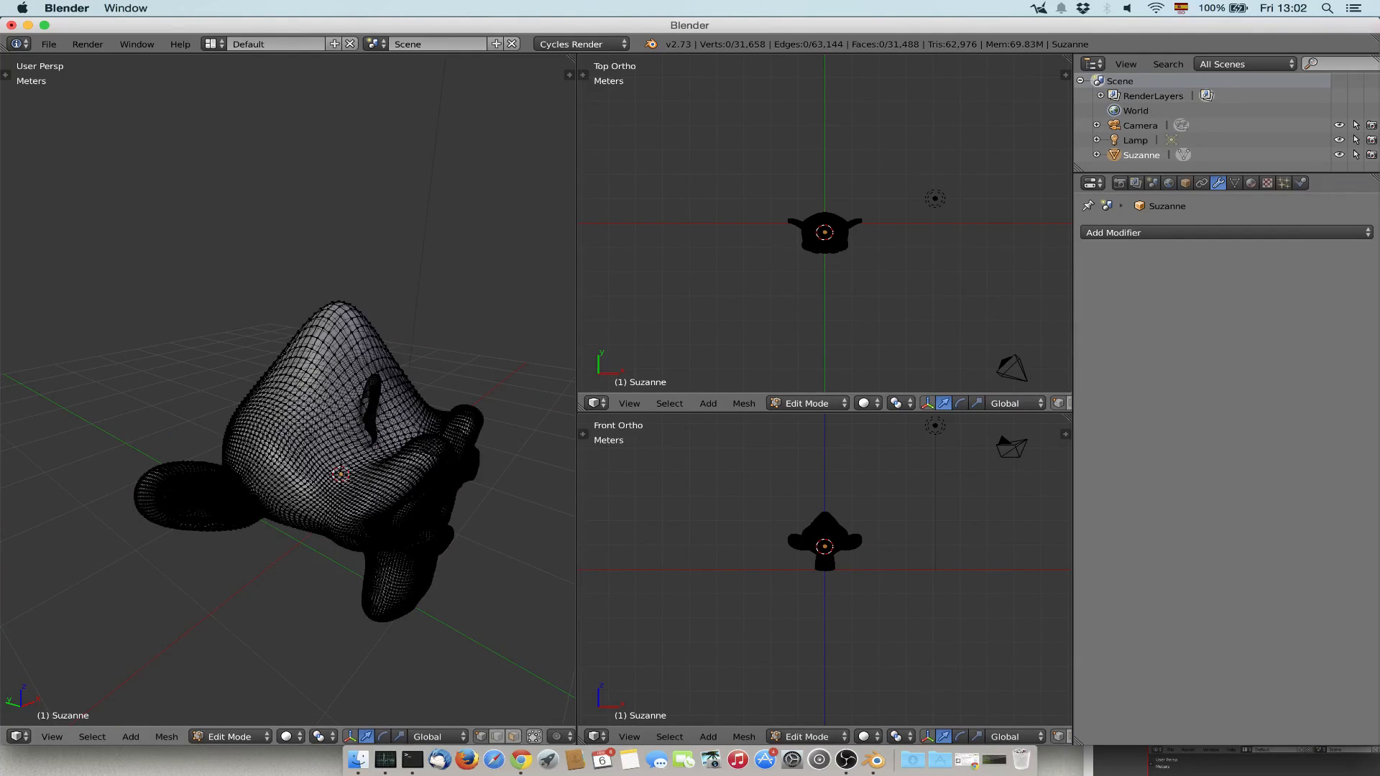
Undo the applied subdivision and the raised head vertex, and return the monkey to Object Mode.
key("ctrl+z")
key("ctrl+z")
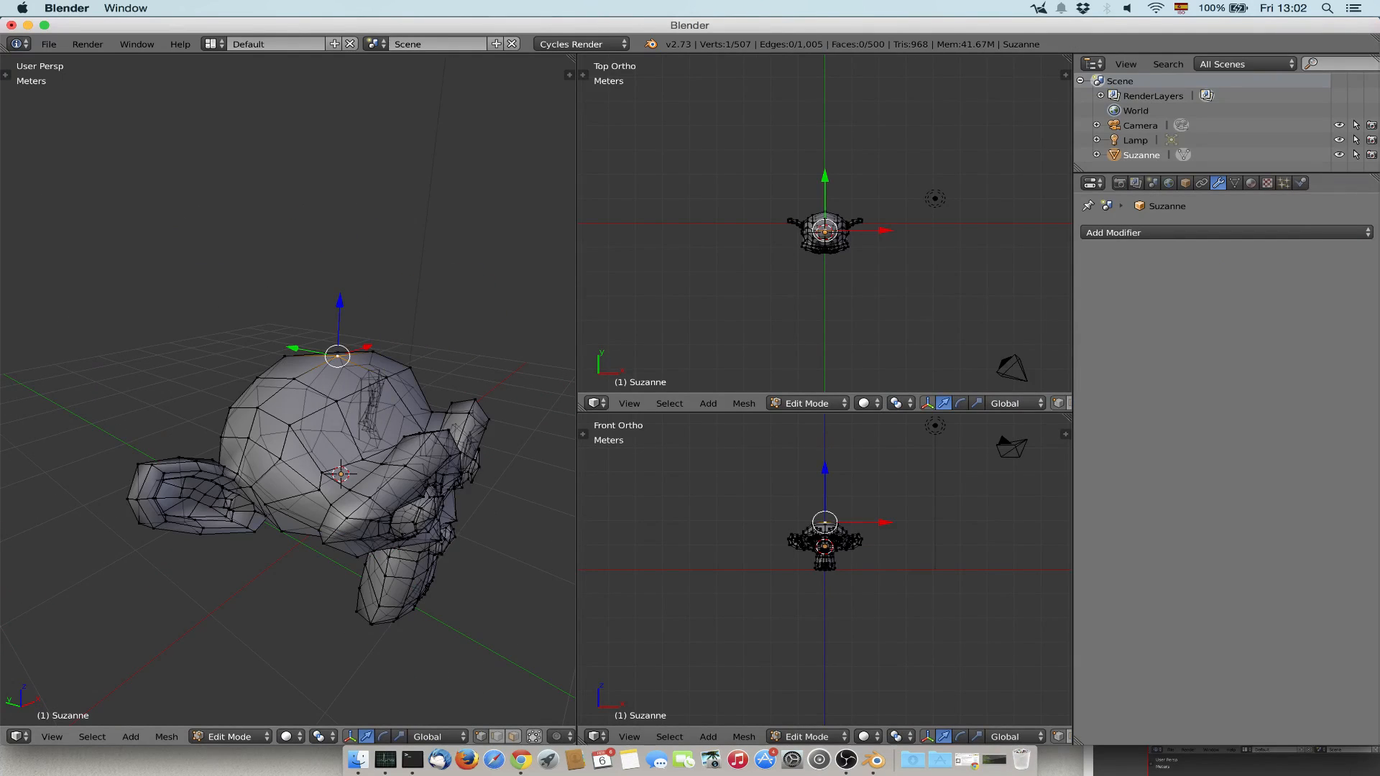
key("Tab")
Add a Mirror modifier to the monkey and inspect the mesh in Edit Mode and from the front.
left_click(1152, 232)
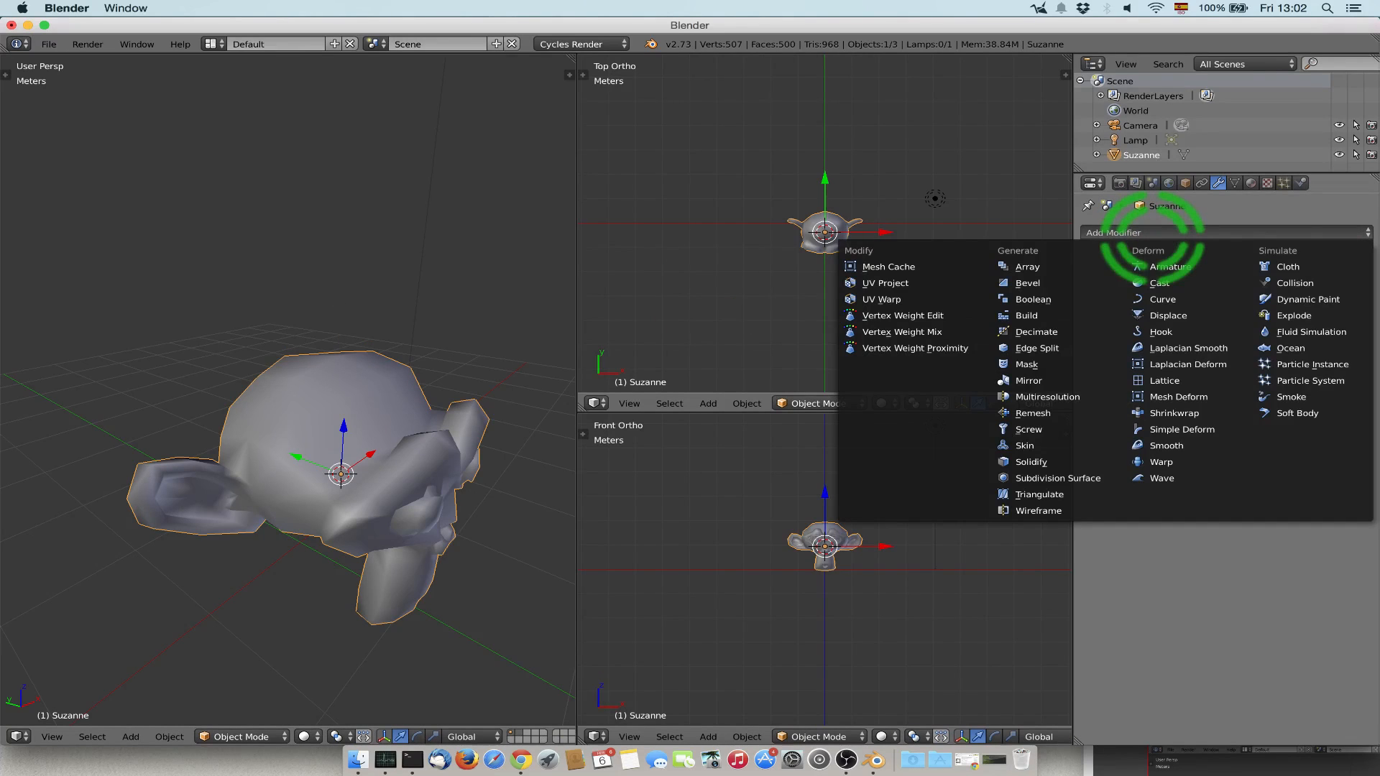
left_click(1028, 380)
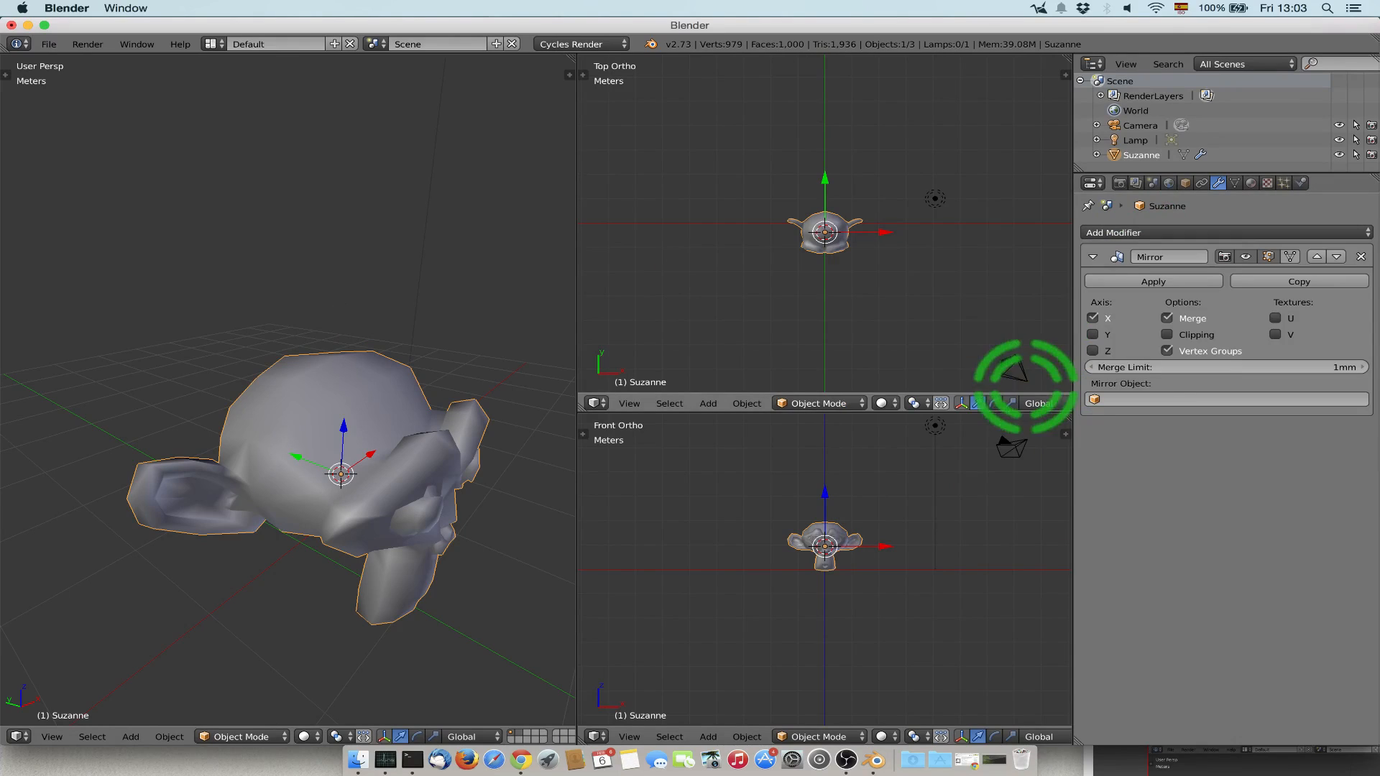
scroll(445, 333, "down", 6)
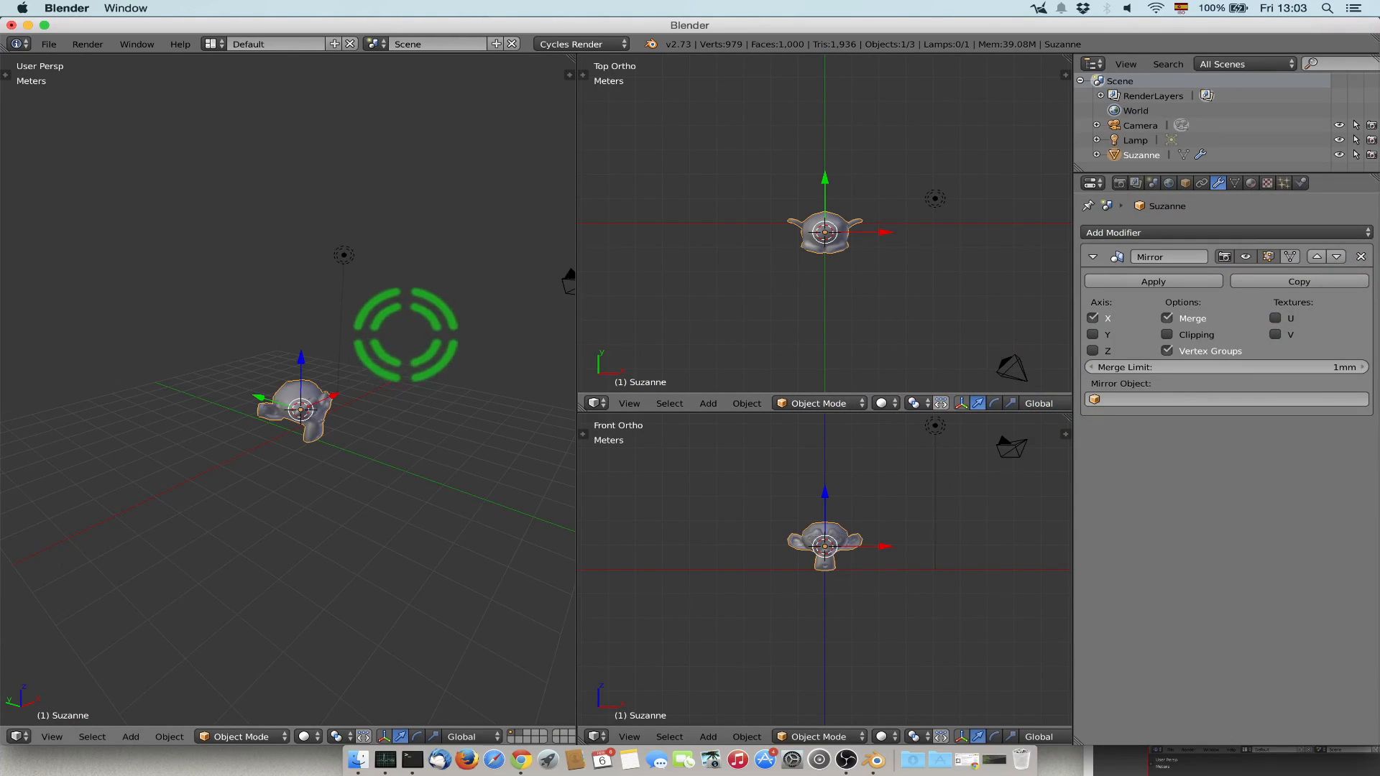
key("Tab")
key("Tab")
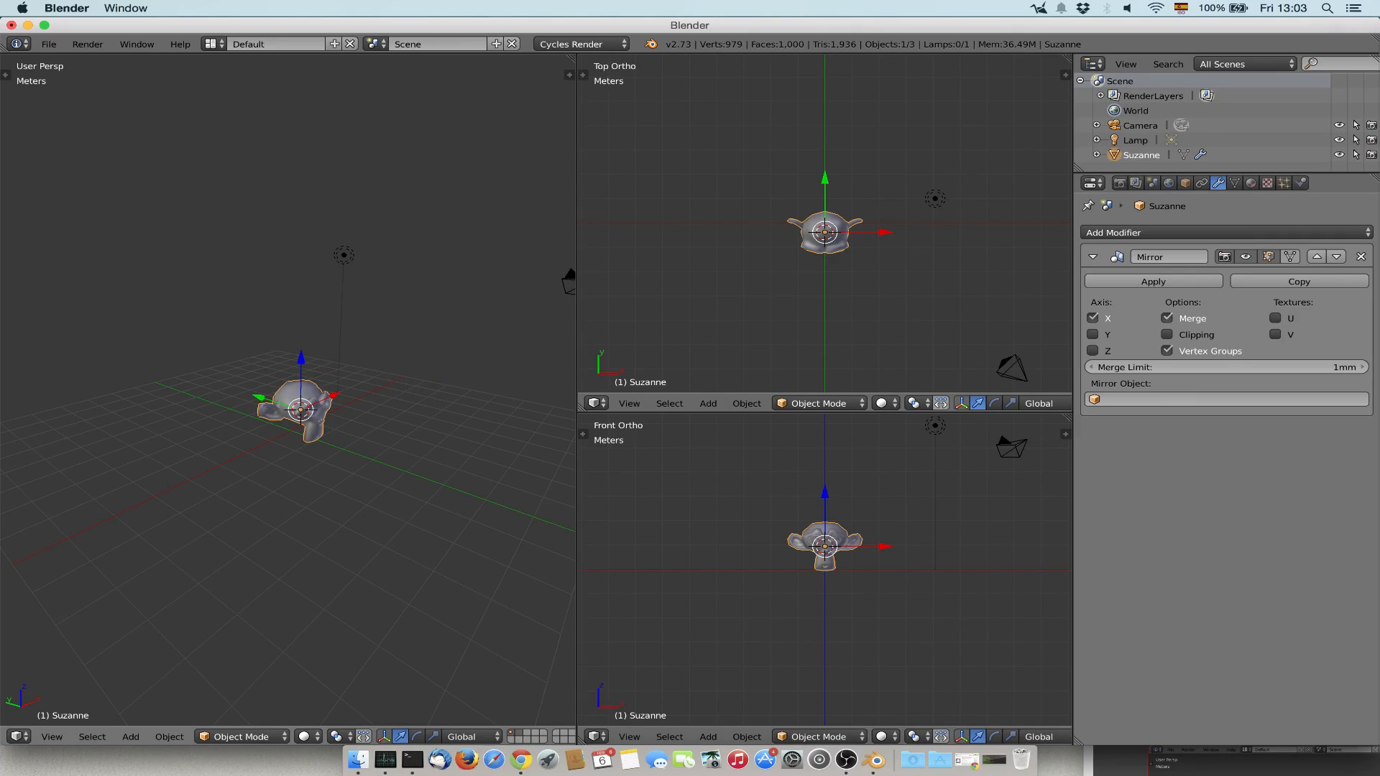
middle_click_drag(453, 324, 337, 321)
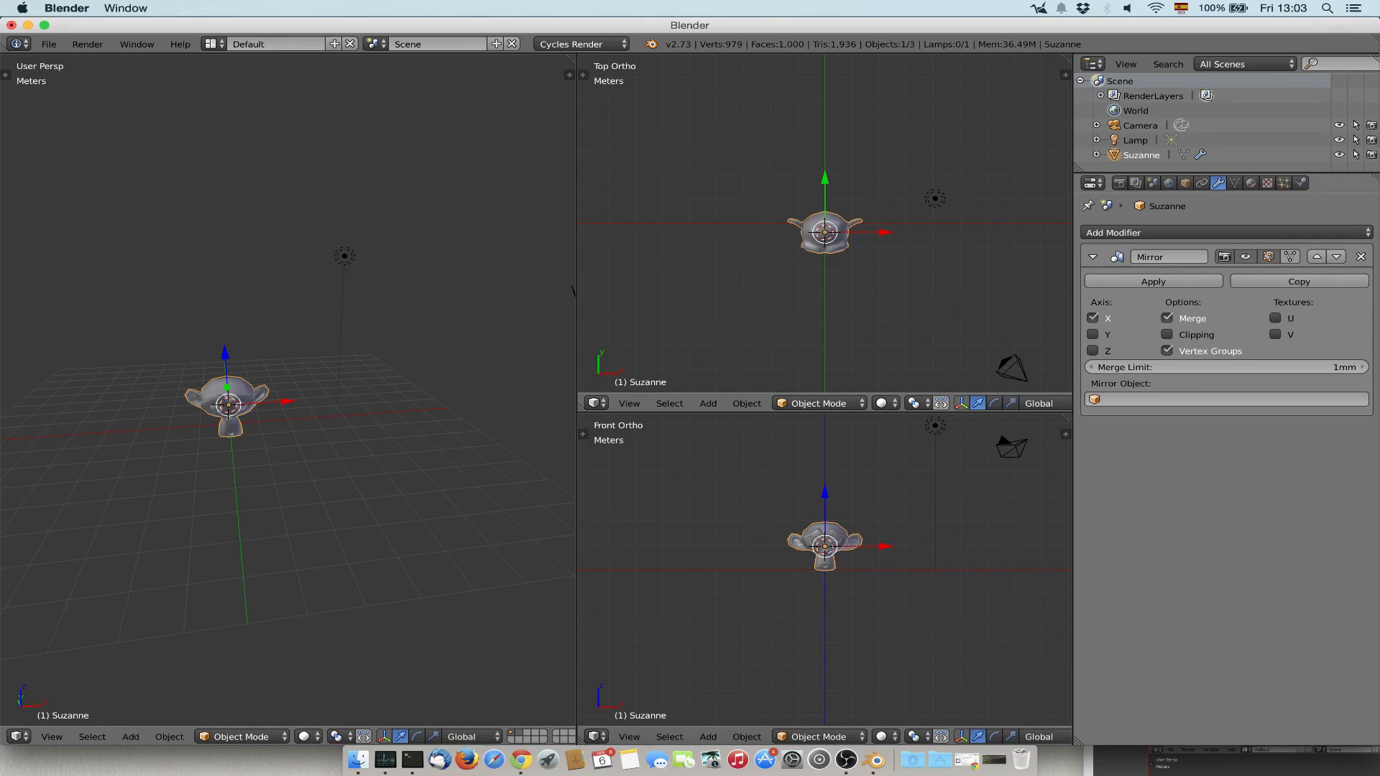
Try mirroring the monkey along the Z axis instead of X, and remove the Mirror modifier.
left_click(1092, 334)
left_click(1092, 334)
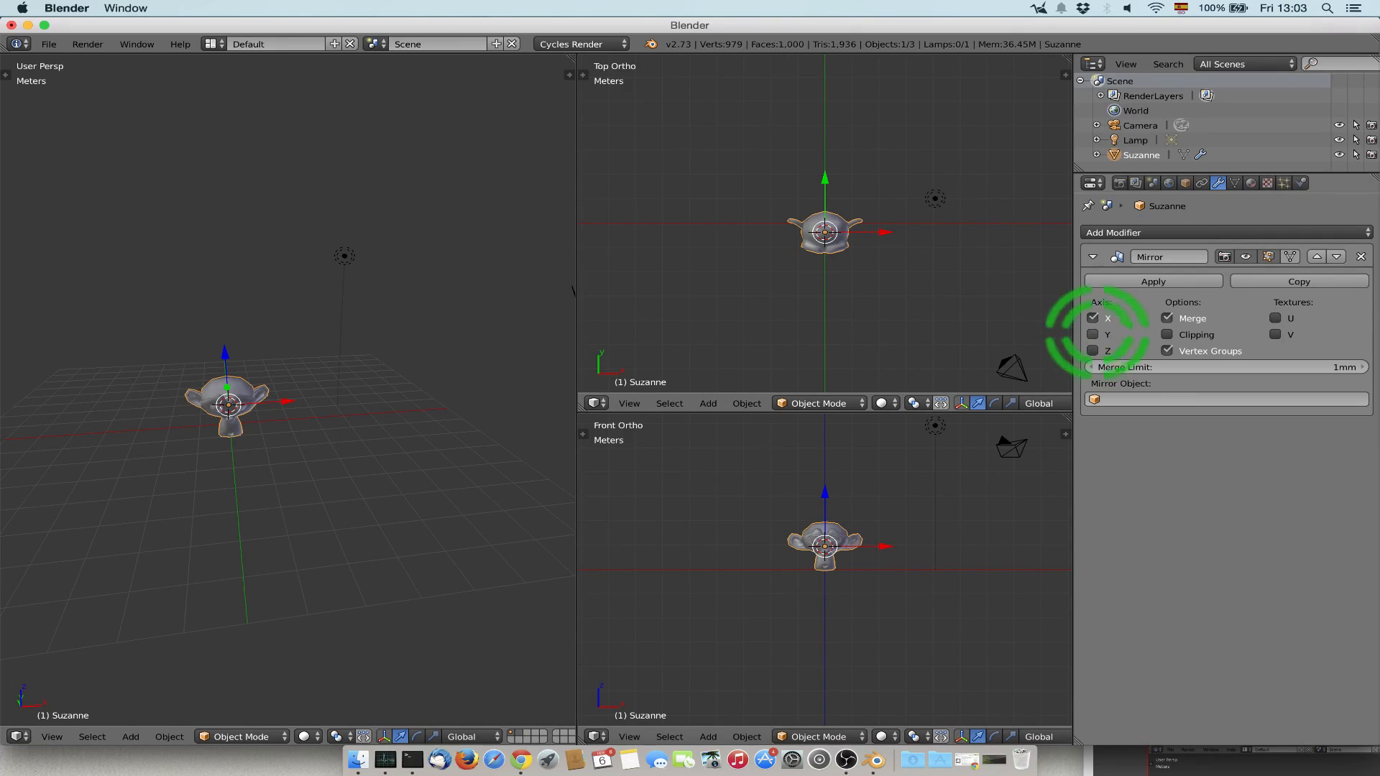
left_click(1093, 317)
middle_click_drag(395, 323, 431, 321)
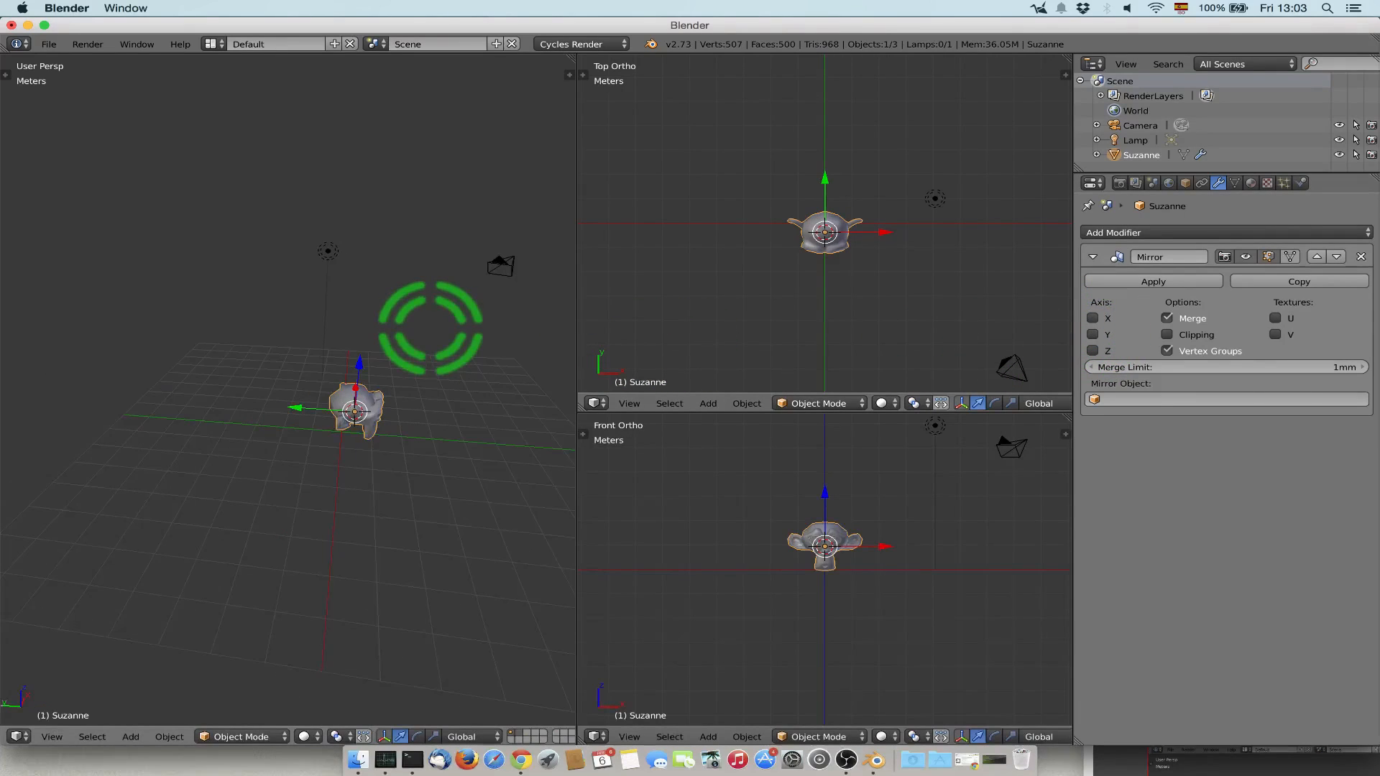
left_click(1092, 350)
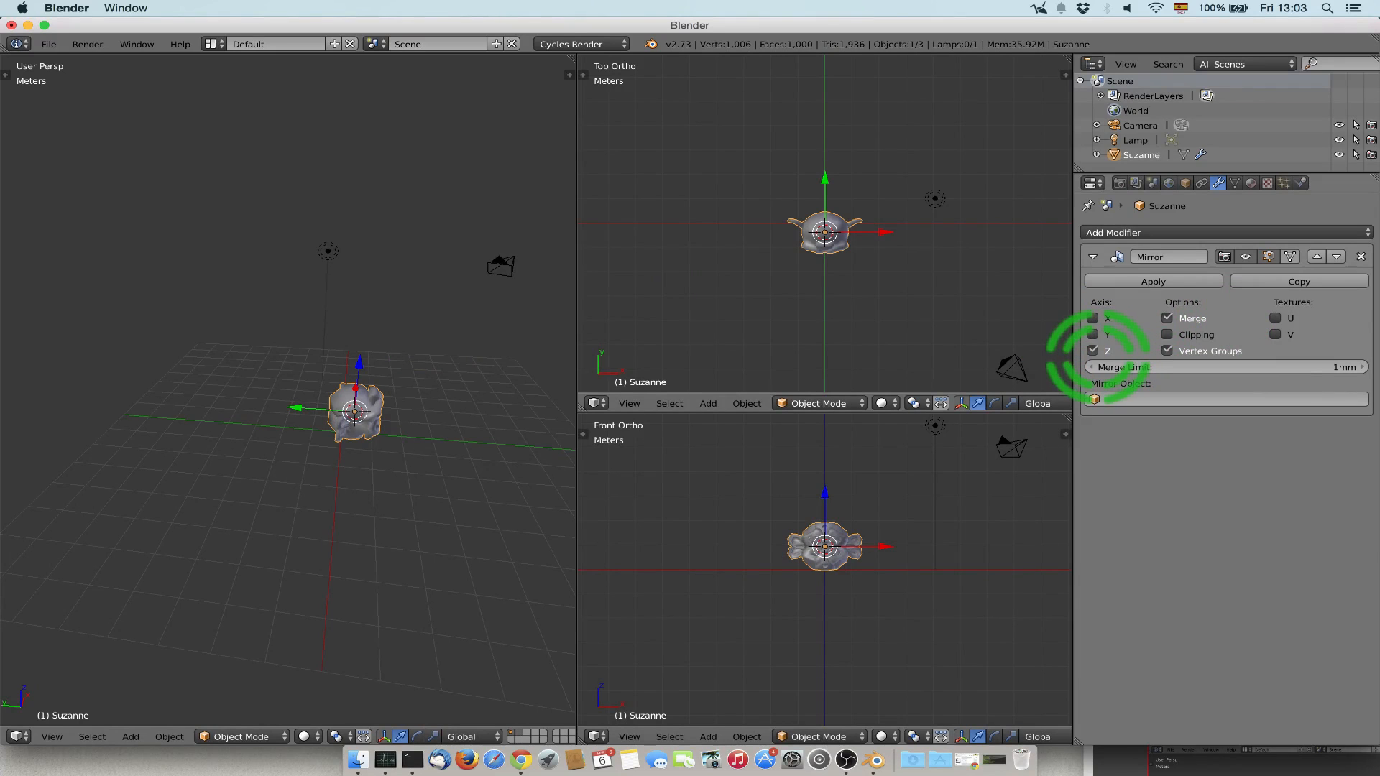
scroll(451, 374, "down", 4)
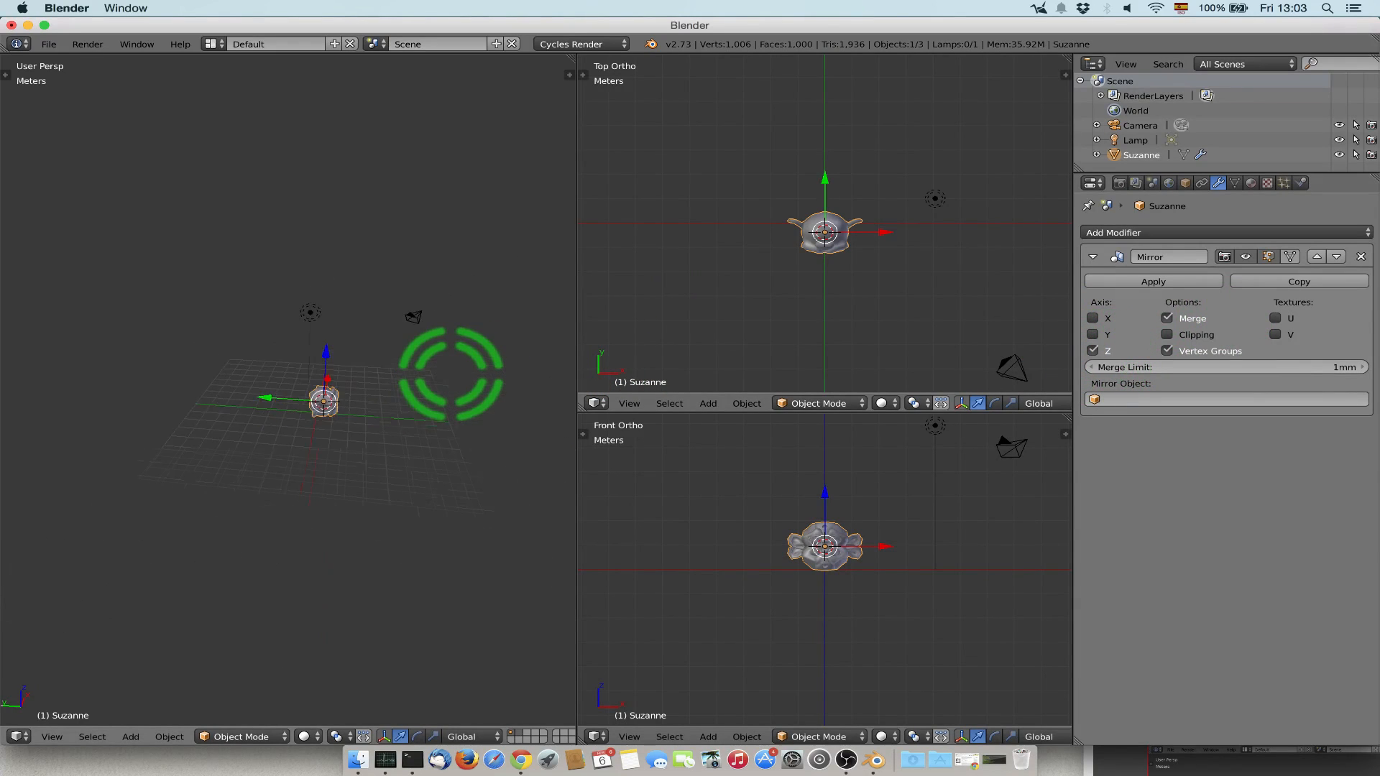
scroll(451, 374, "up", 5)
middle_click_drag(450, 373, 388, 388)
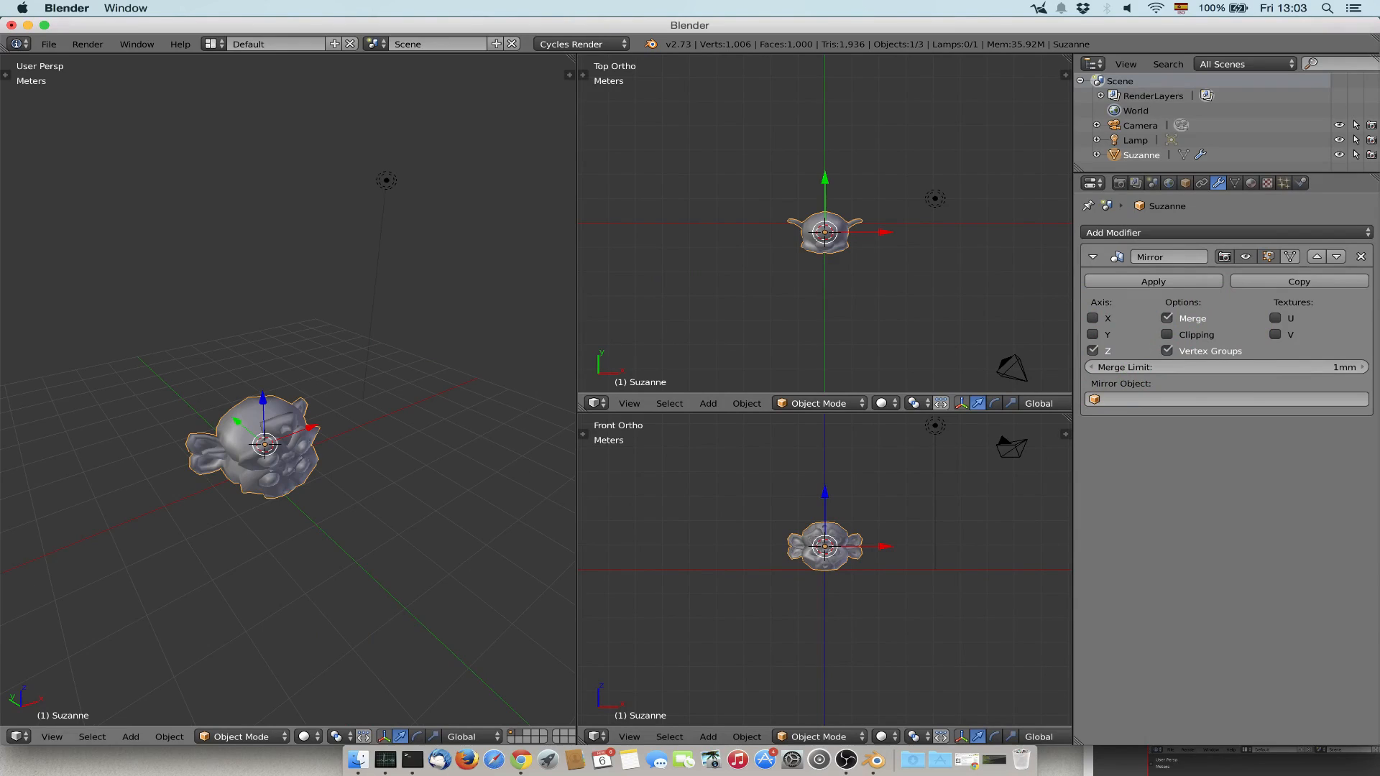
left_click(1093, 350)
left_click(1361, 257)
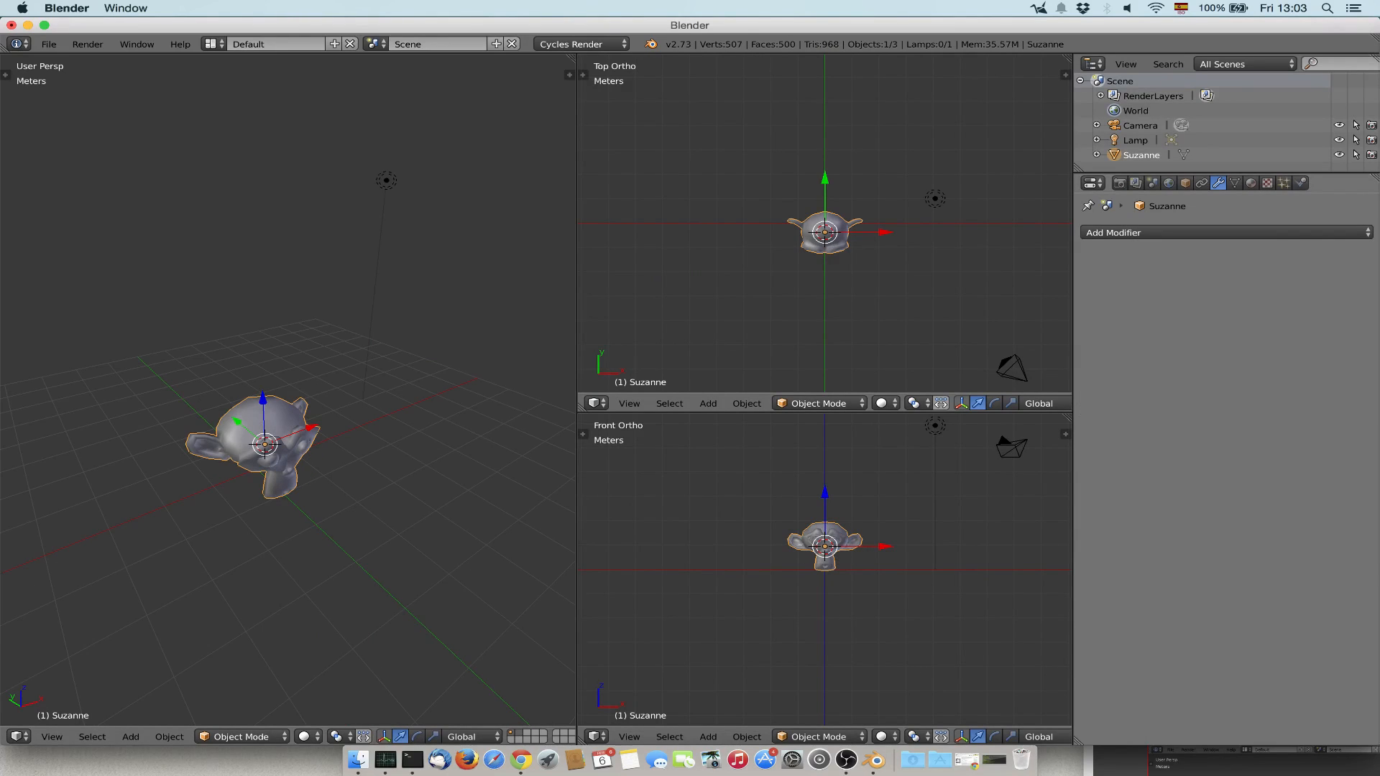
Add a Decimate modifier to the monkey and examine its mesh in Edit Mode and Object Mode.
left_click(1185, 232)
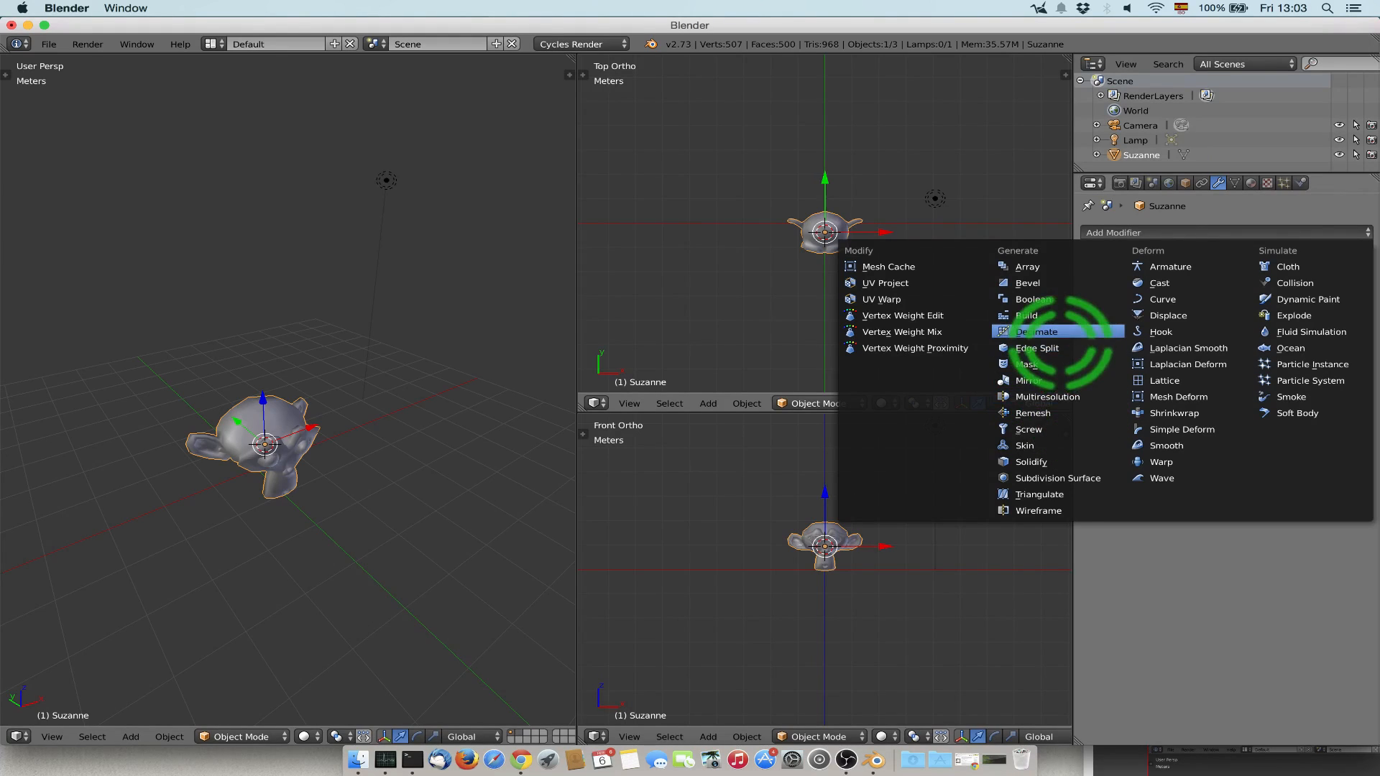
left_click(1061, 332)
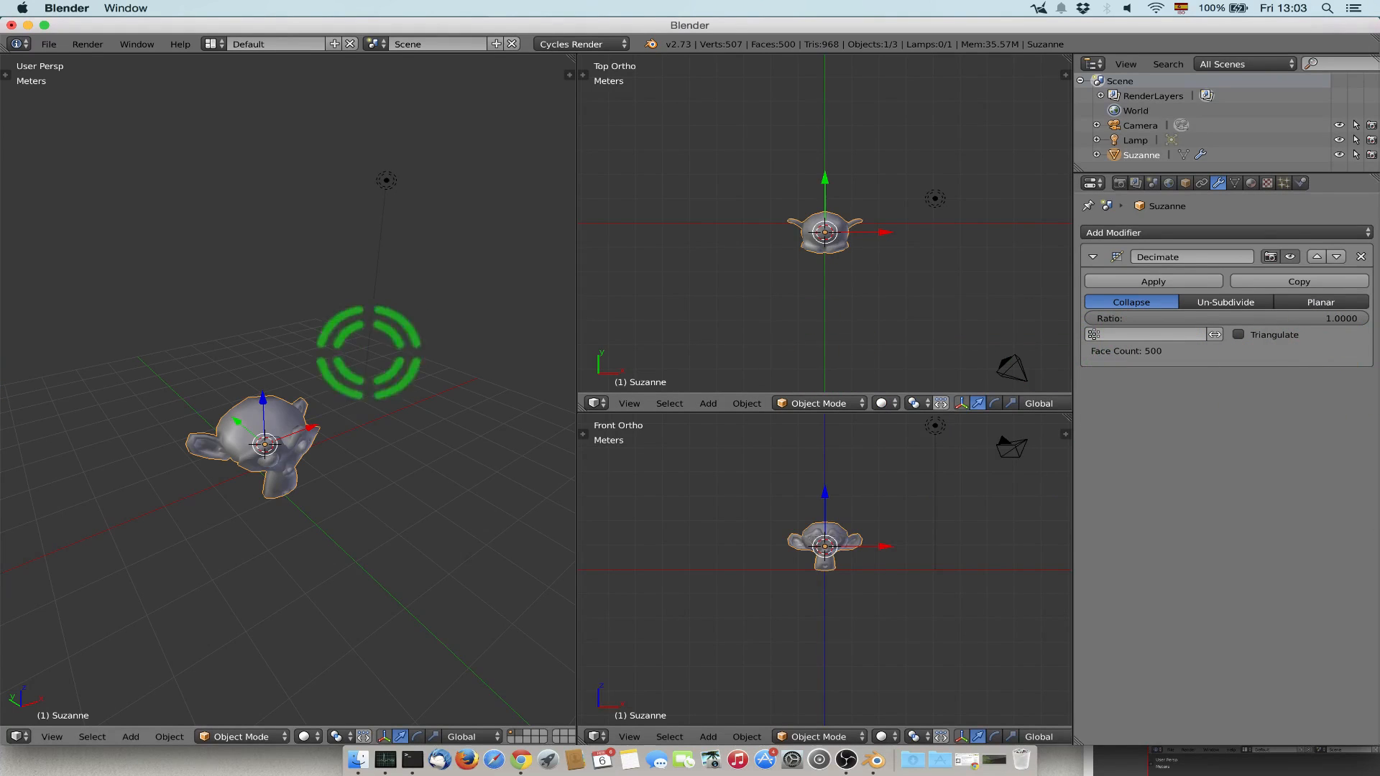
middle_click_drag(369, 354, 268, 460)
scroll(268, 464, "up", 5)
middle_click_drag(275, 425, 300, 391)
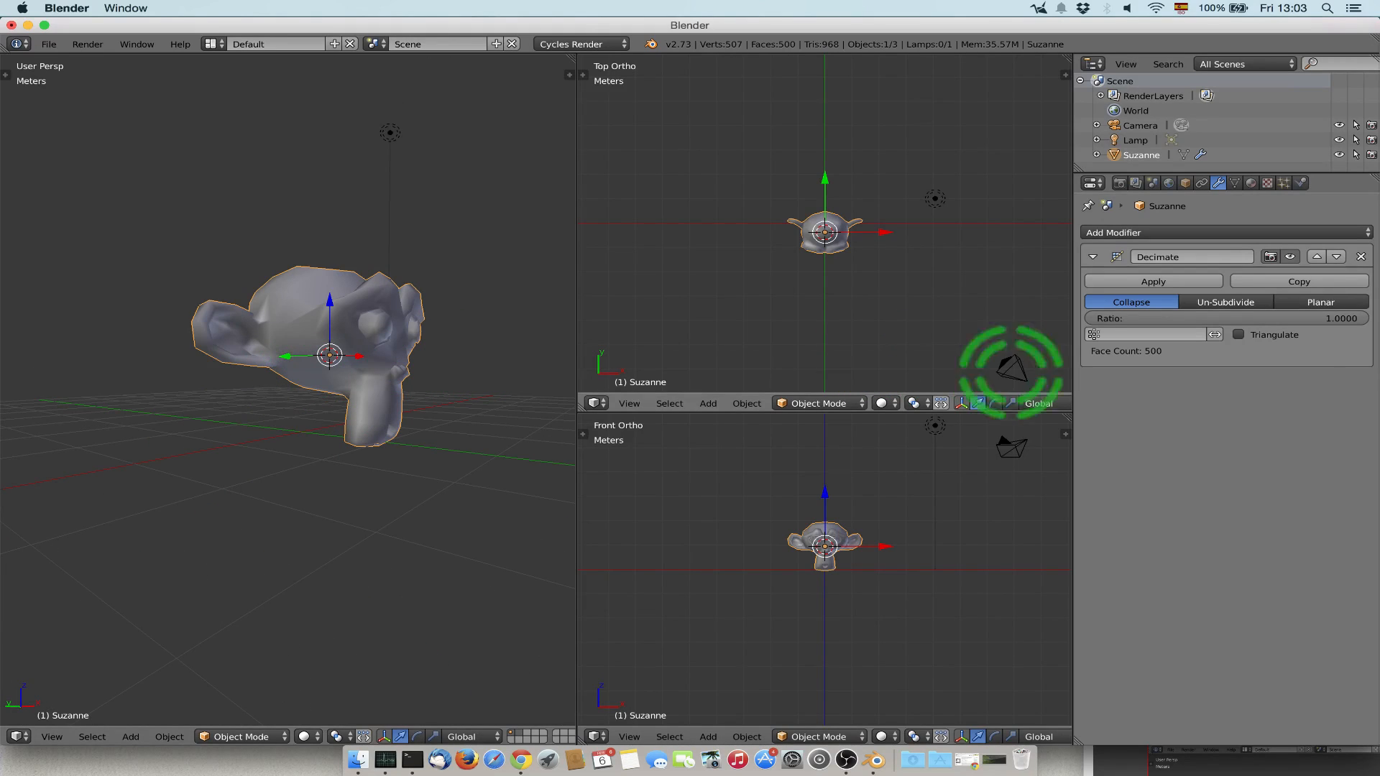
key("Tab")
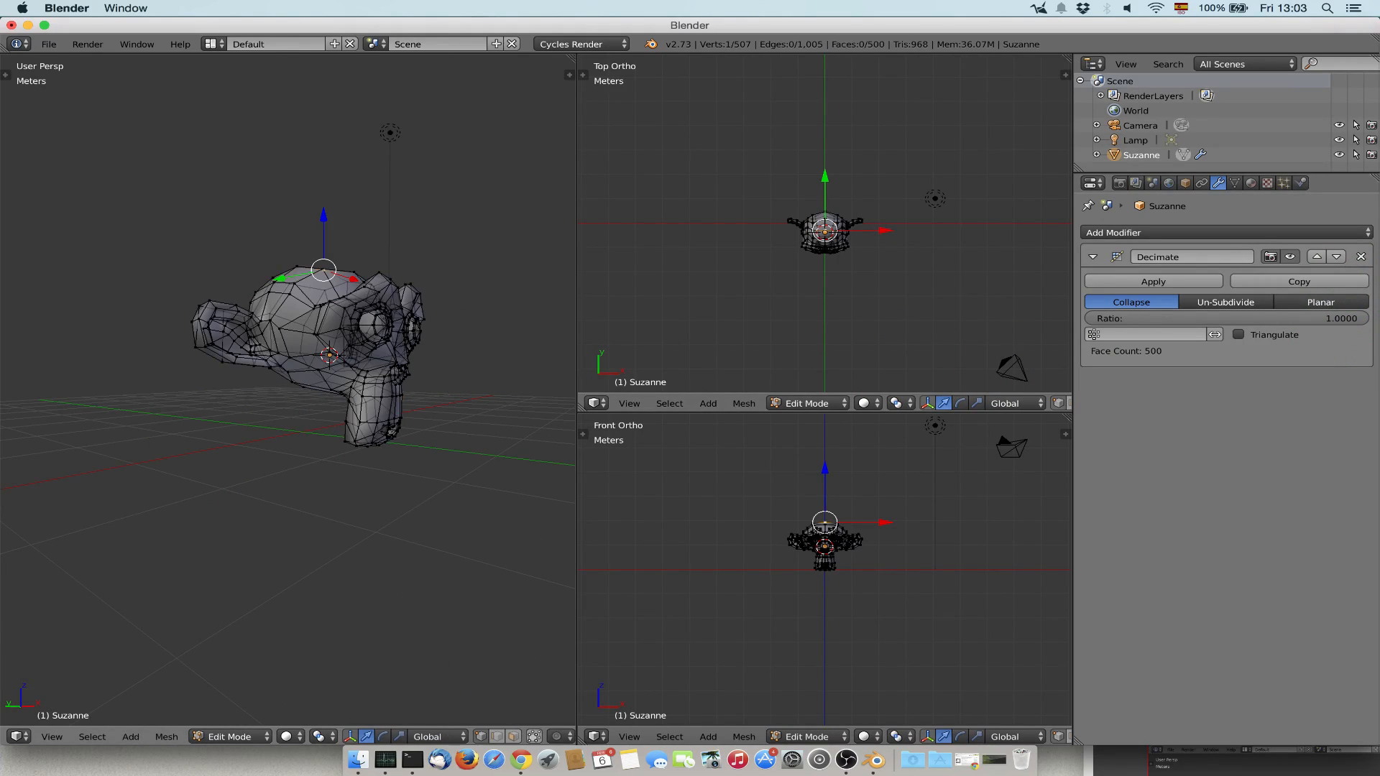
middle_click_drag(300, 390, 298, 418)
key("Tab")
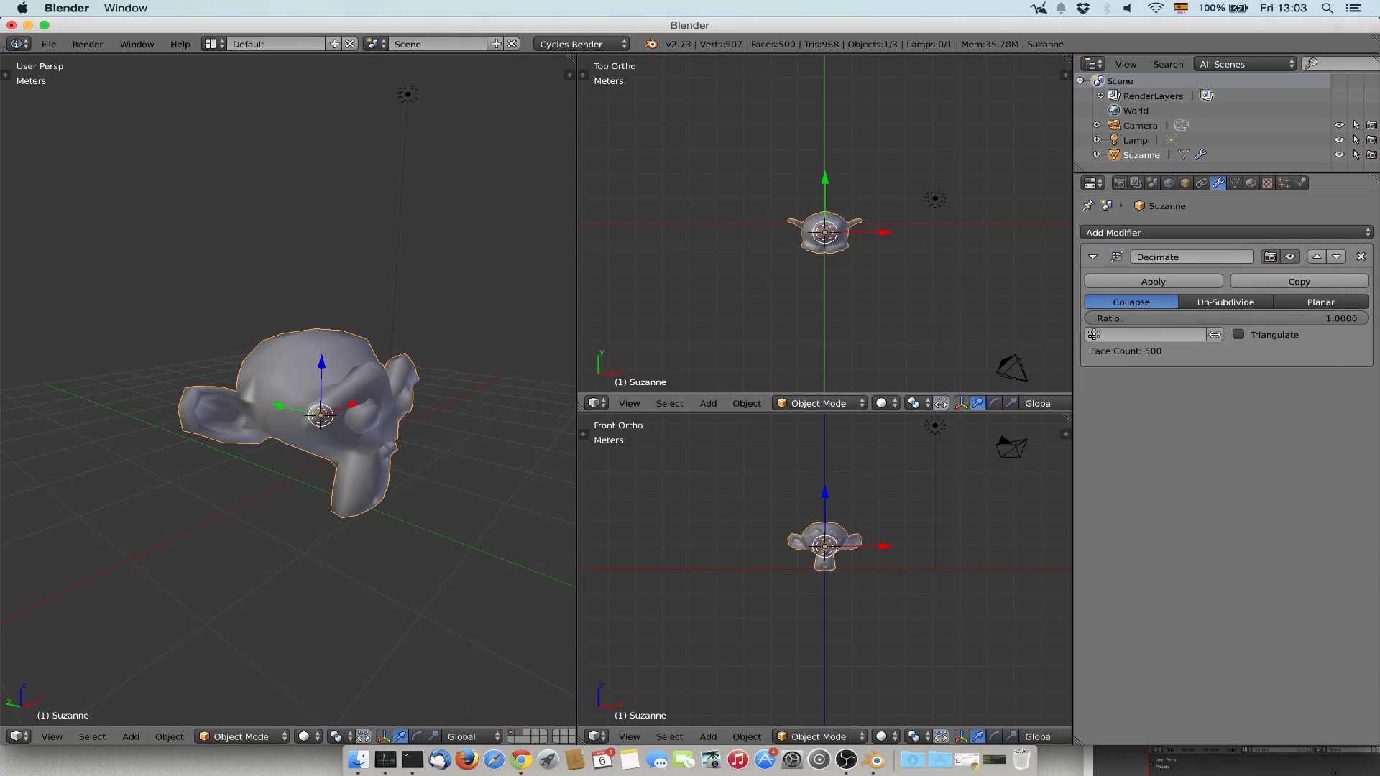
Replace the Decimate modifier with a Subdivision Surface modifier, apply it, and check the denser mesh in Edit Mode.
left_click(1360, 256)
left_click(1225, 232)
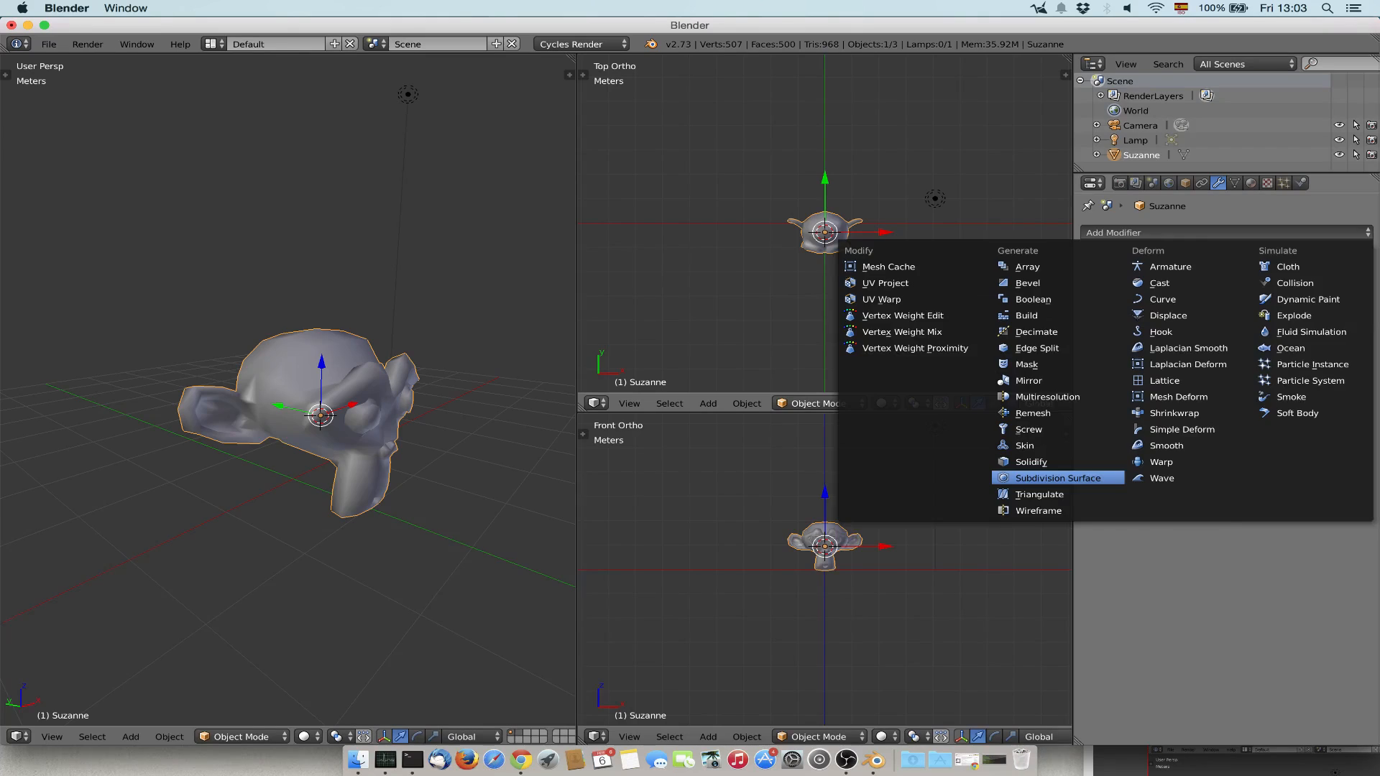
left_click(1056, 478)
left_click(1154, 280)
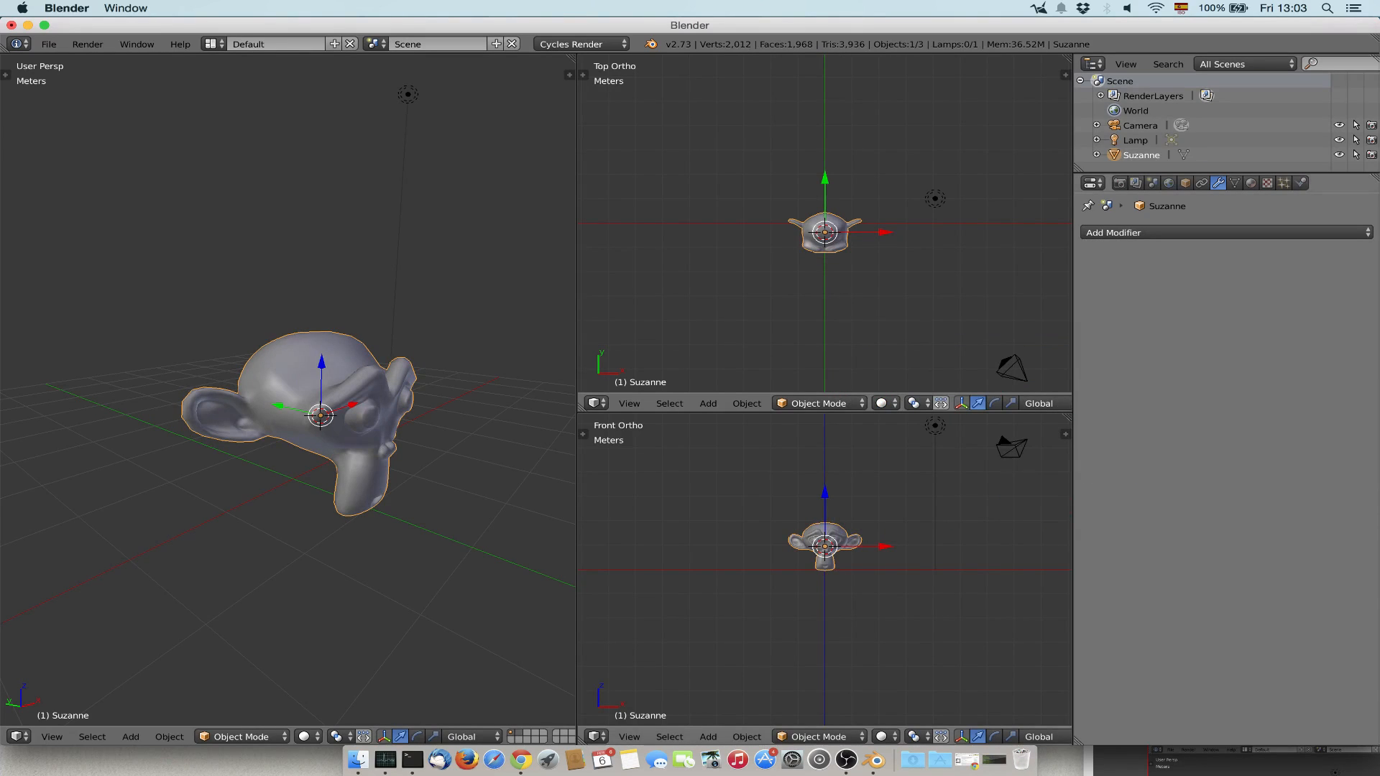
key("Tab")
key("Tab")
Add a Decimate modifier to the subdivided monkey and apply it in Collapse mode at ratio 1.0.
left_click(1157, 233)
left_click(1042, 316)
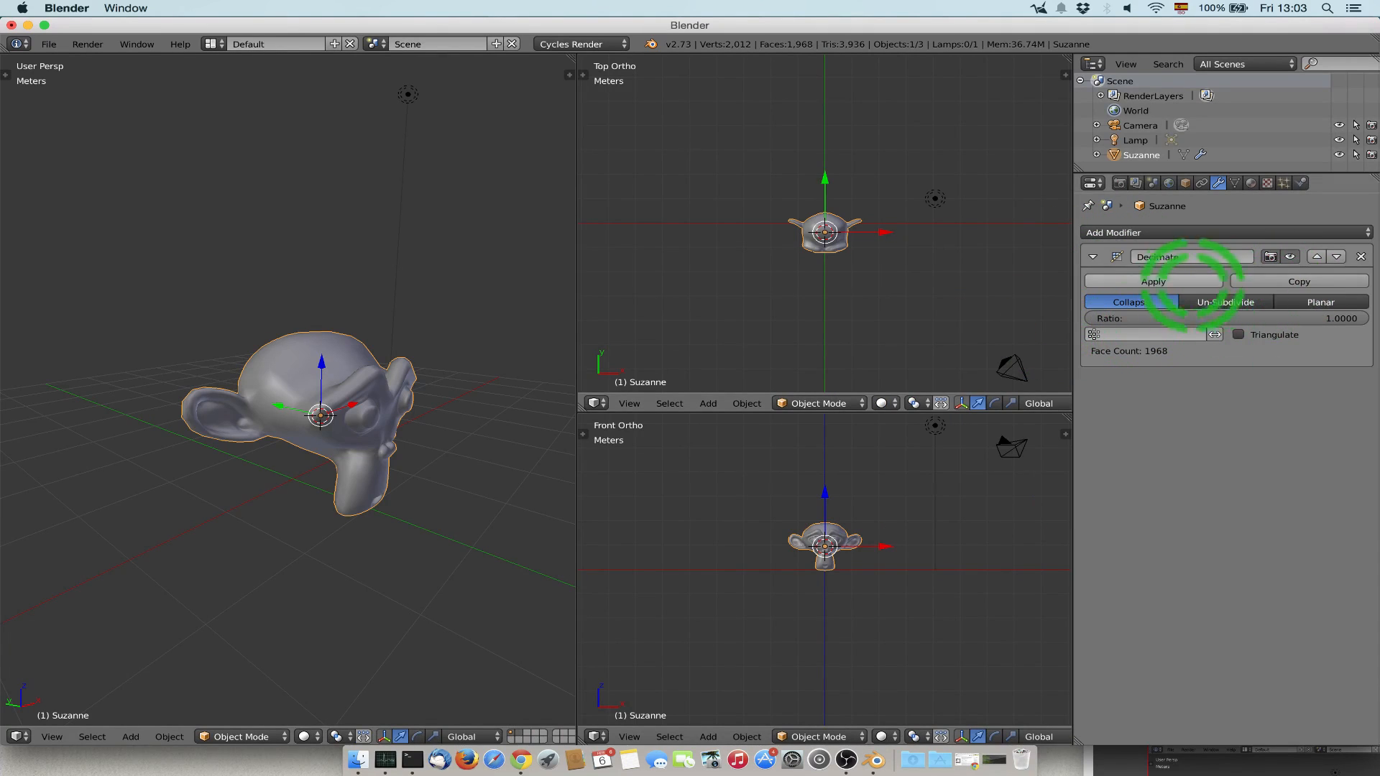
left_click(1154, 282)
Add a Remesh modifier in Sharp mode to the monkey, raise its octree depth to 8, and inspect the surface.
left_click(1165, 232)
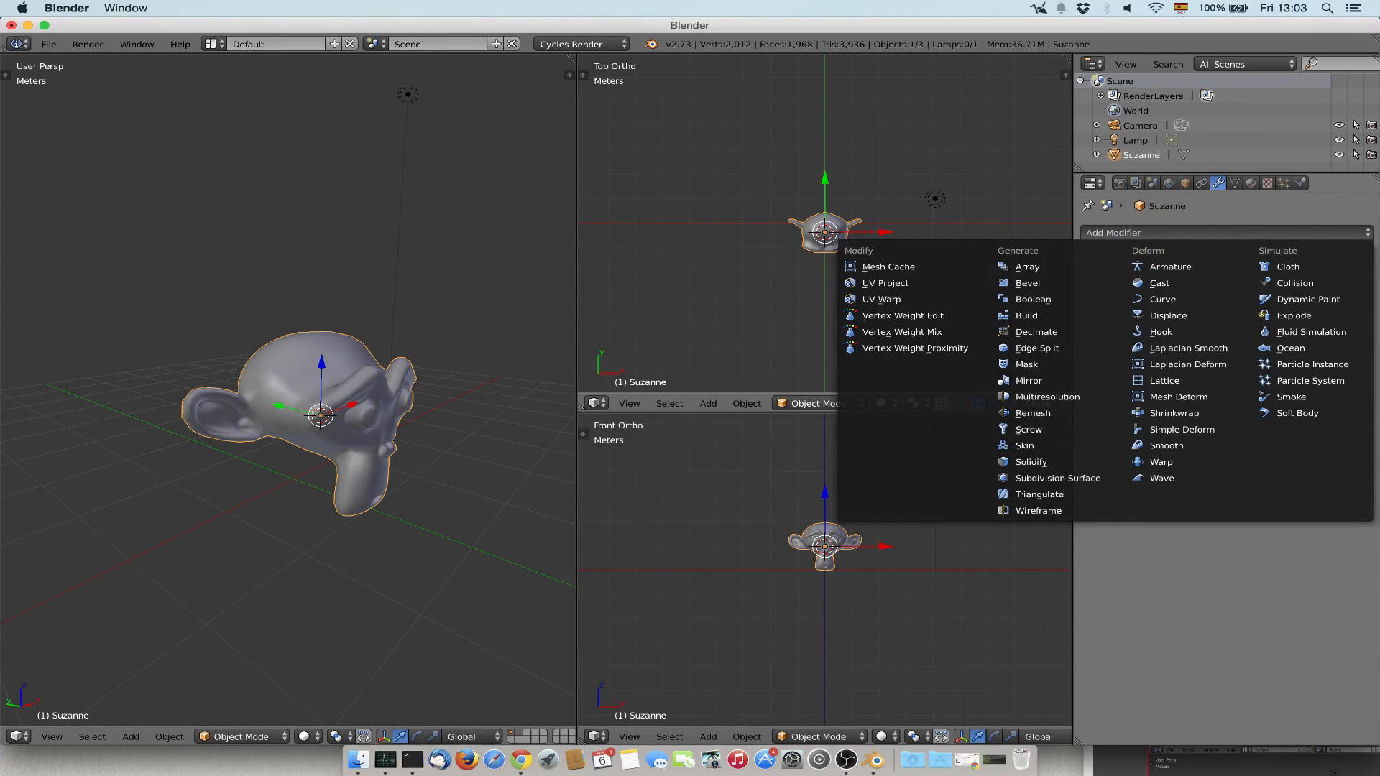
left_click(1172, 232)
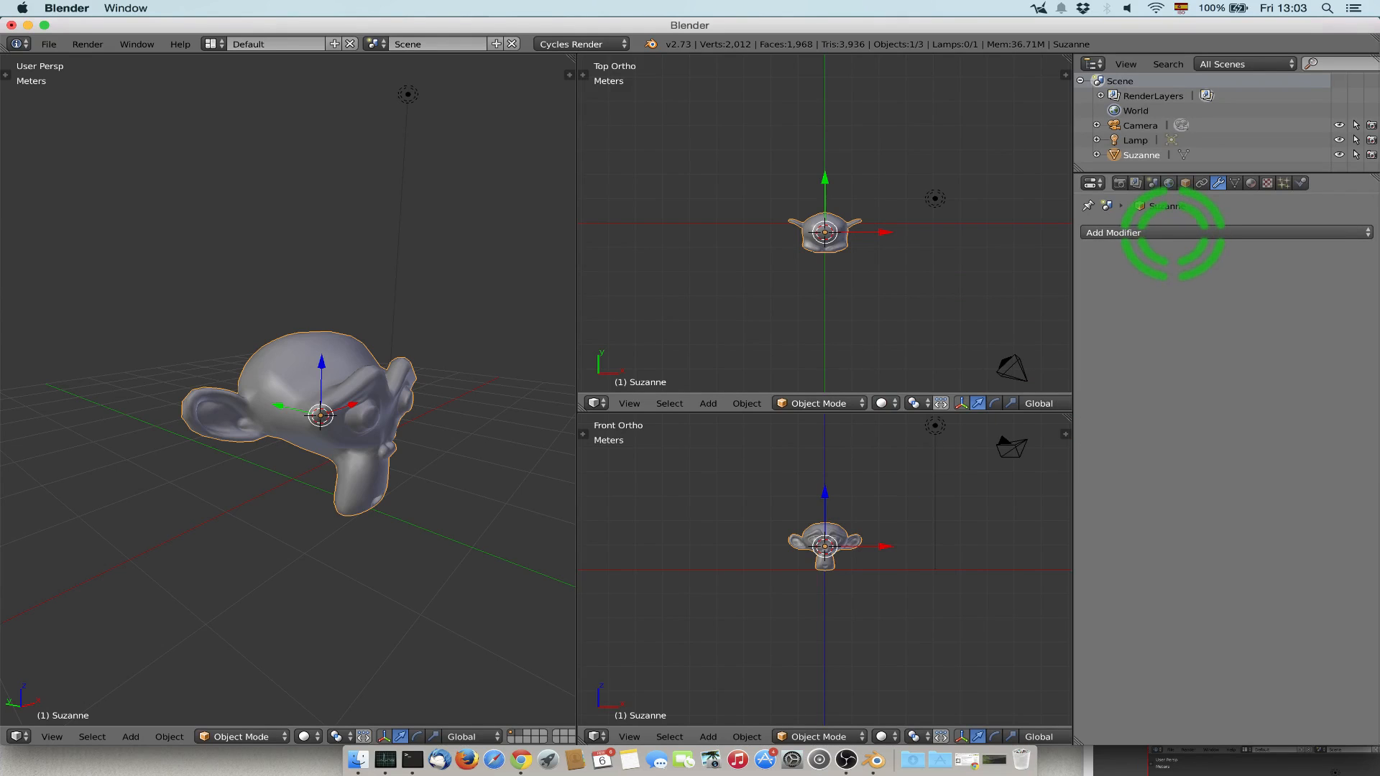
left_click(1186, 230)
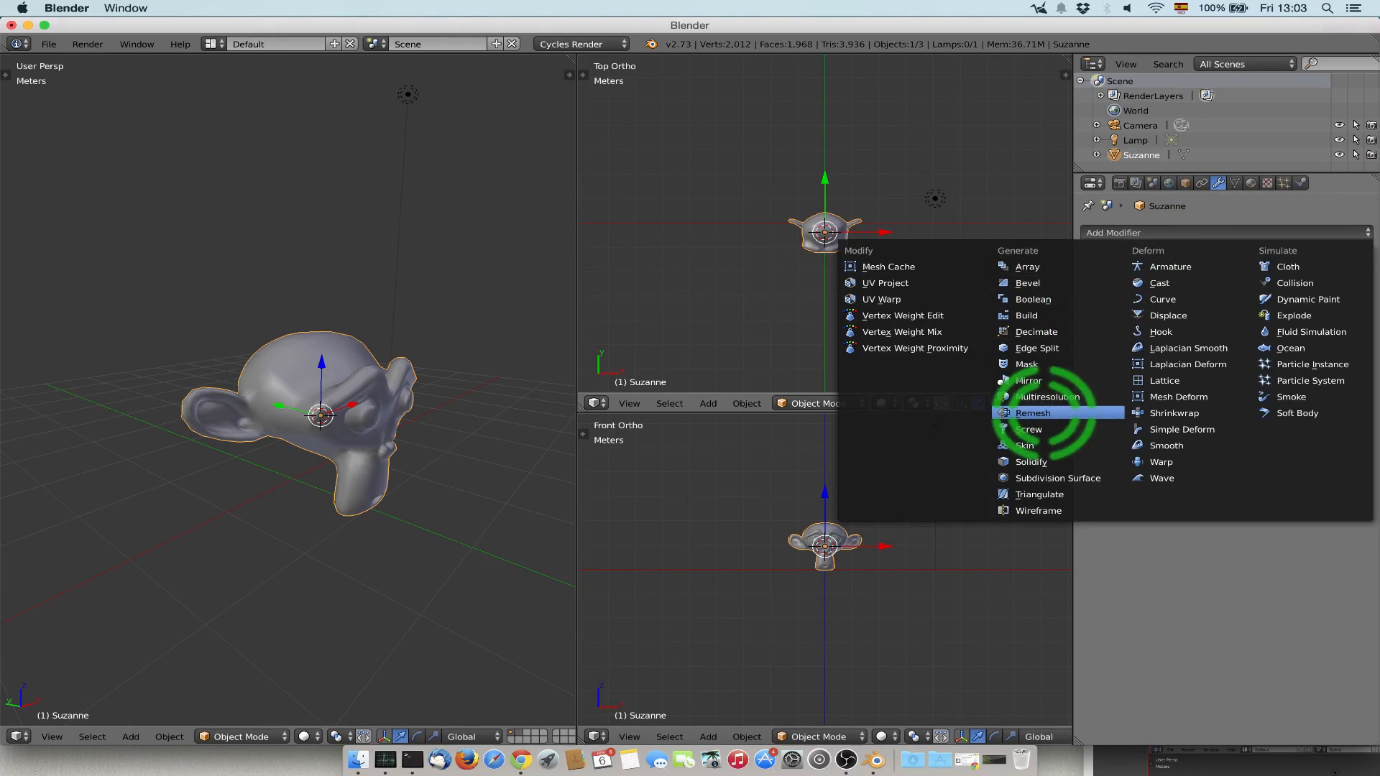
left_click(1040, 411)
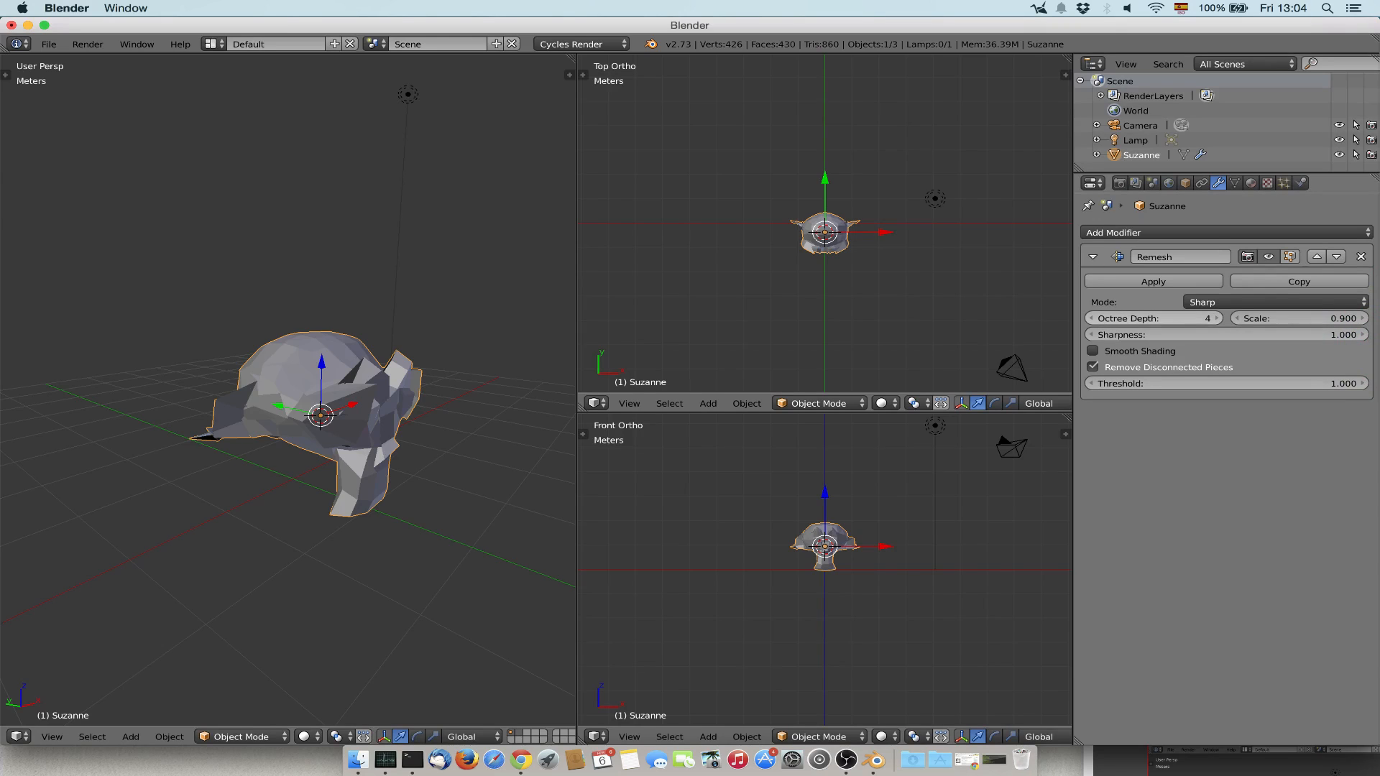
left_click(1215, 317)
left_click(1215, 318)
left_click(1216, 317)
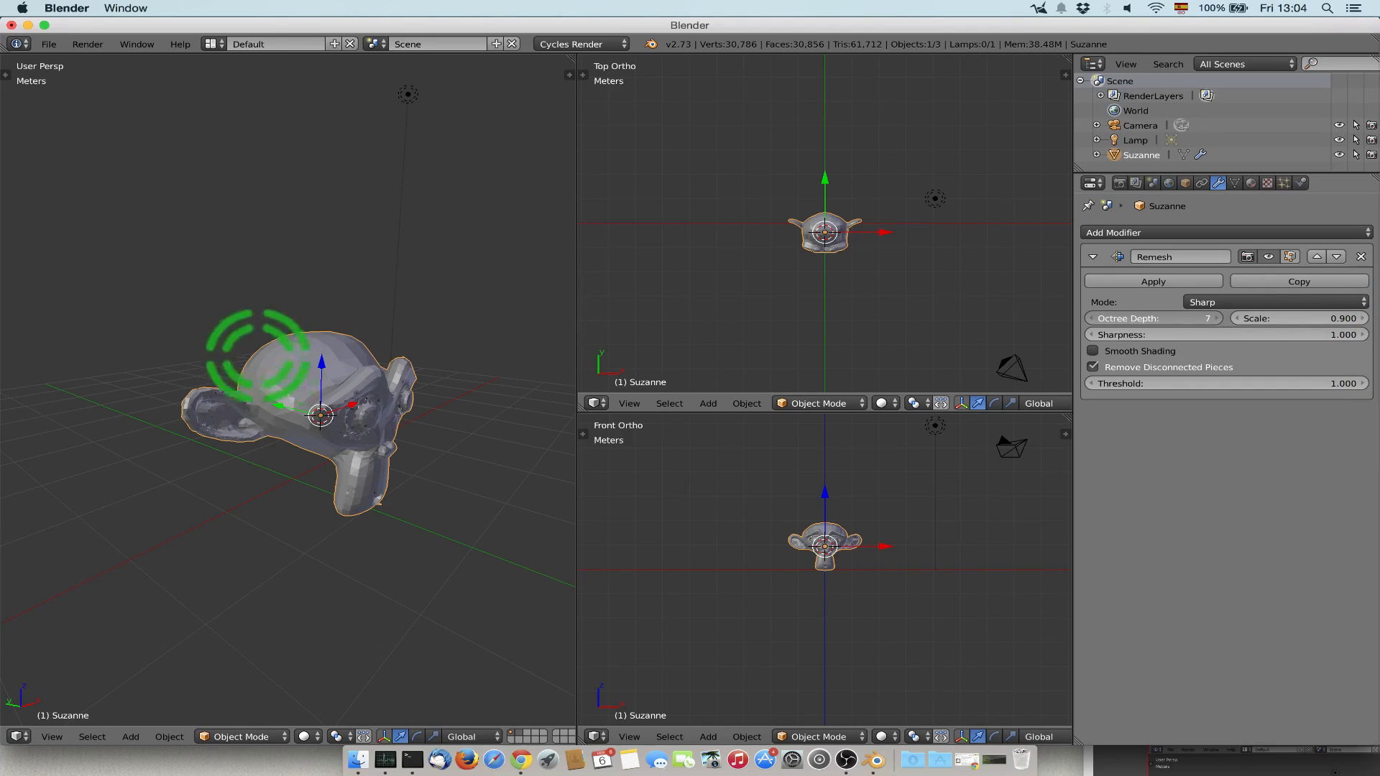
scroll(227, 318, "down", 5)
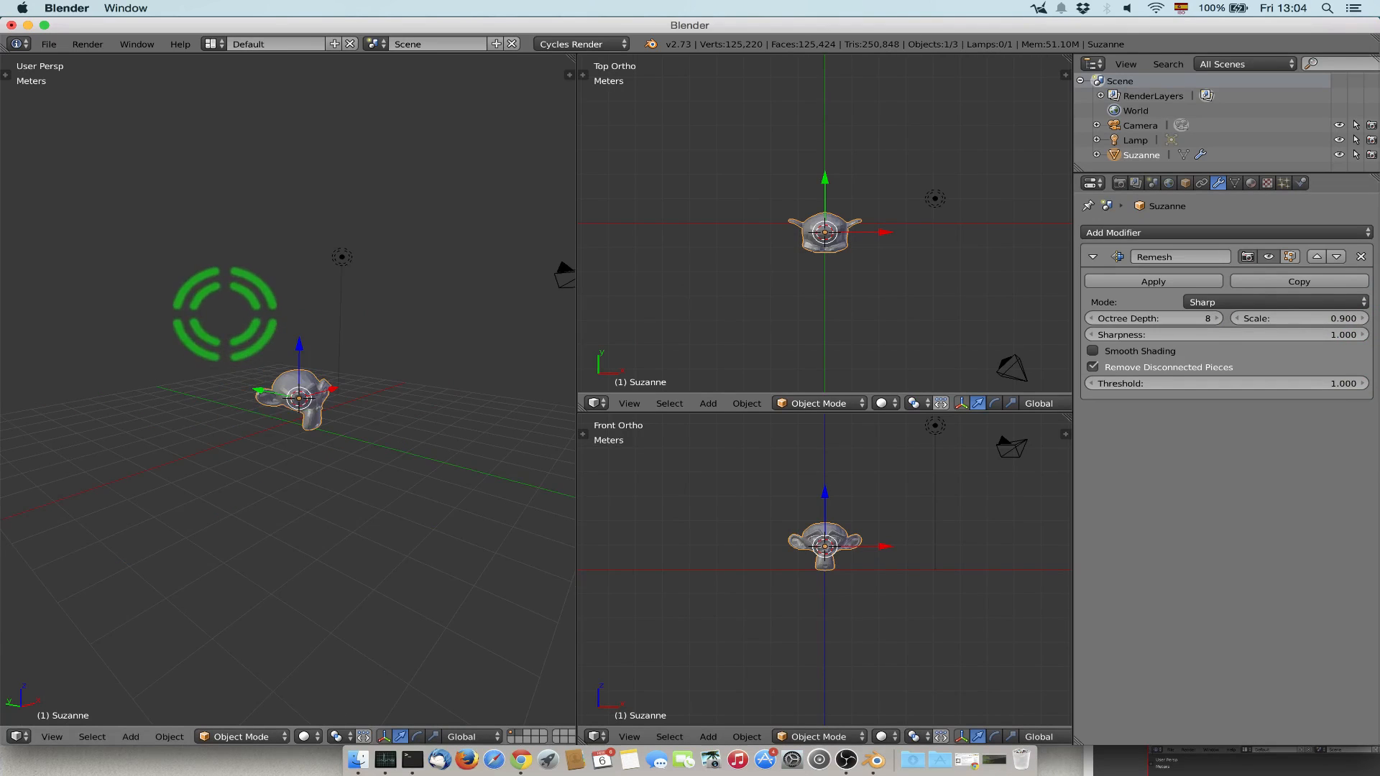
scroll(273, 380, "up", 7)
scroll(274, 388, "up", 5)
scroll(274, 388, "down", 5)
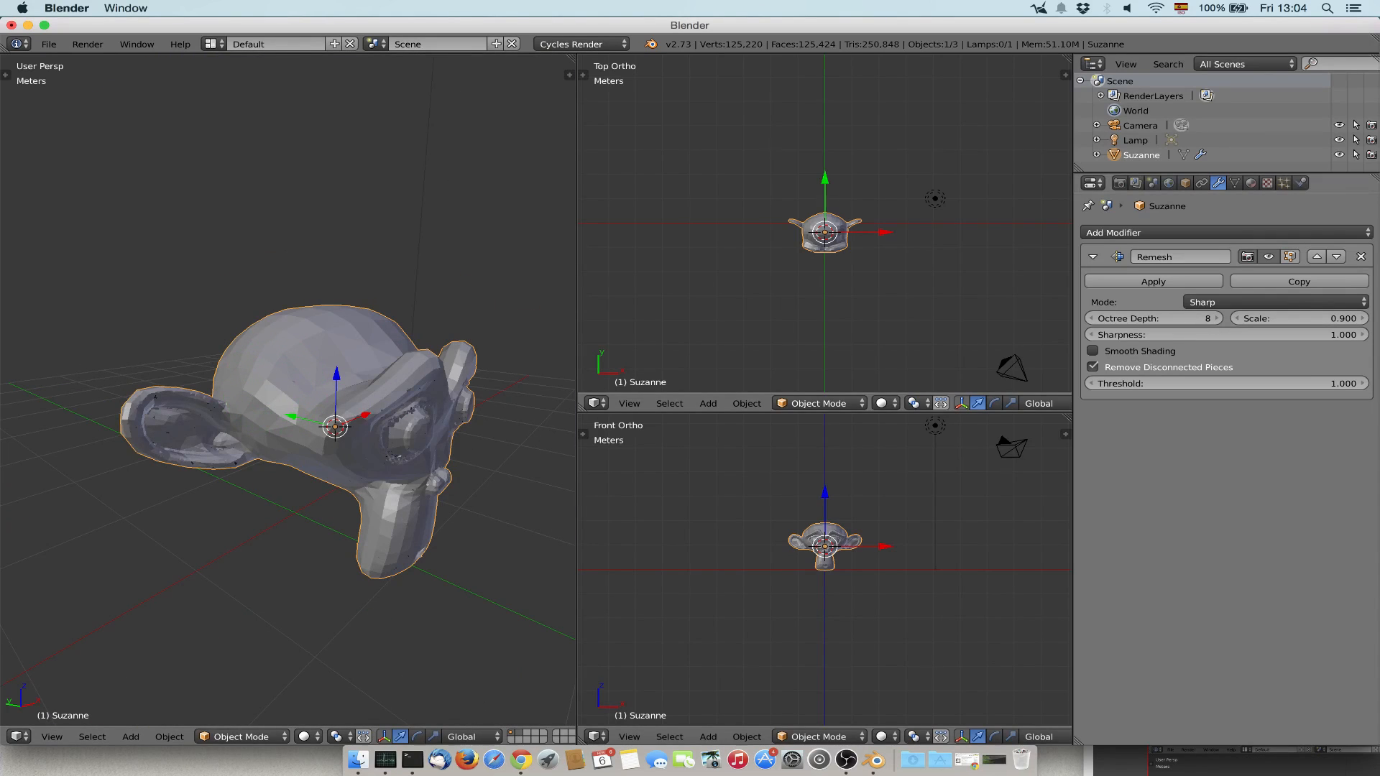
Replace the Remesh modifier with a Decimate modifier in Un-Subdivide mode, trying different iterations and setting 1.
left_click(1360, 256)
left_click(1222, 232)
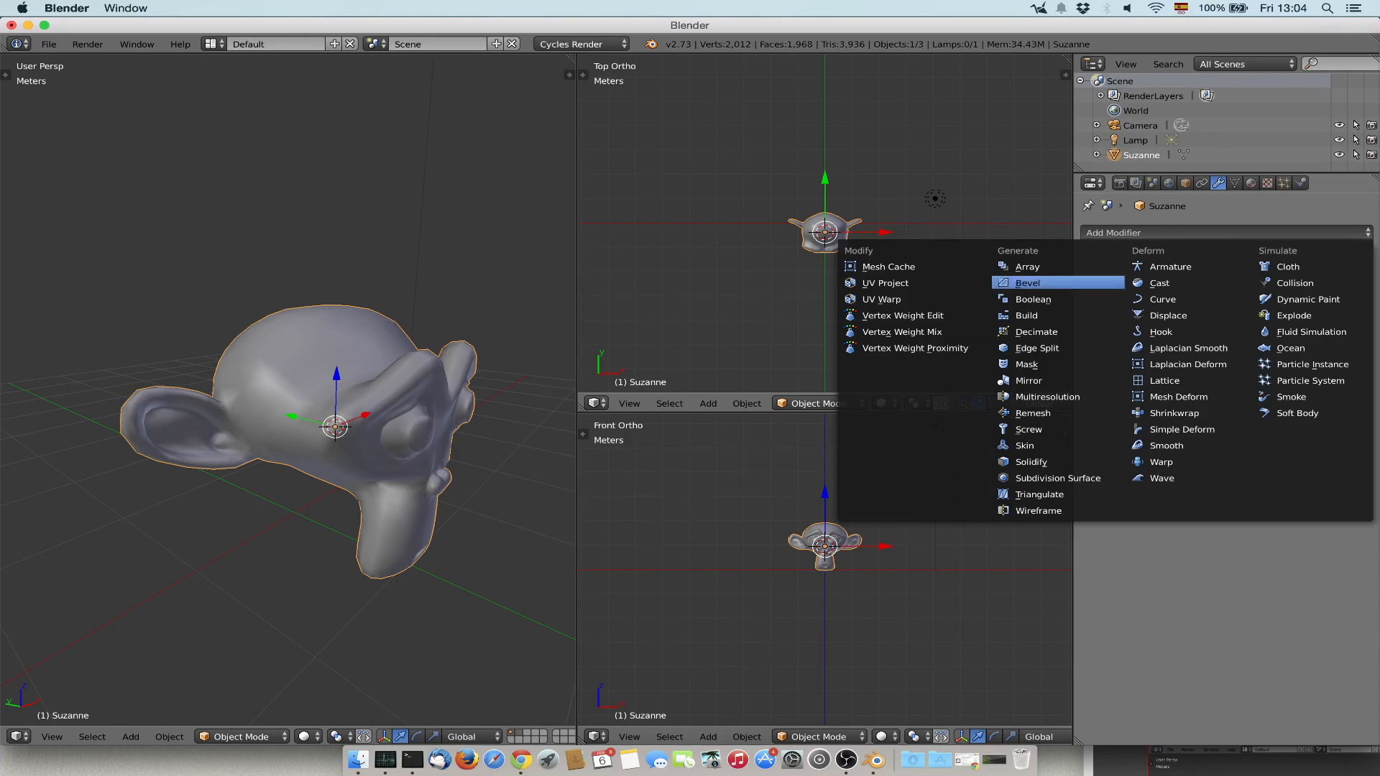
left_click(1057, 331)
left_click(1226, 302)
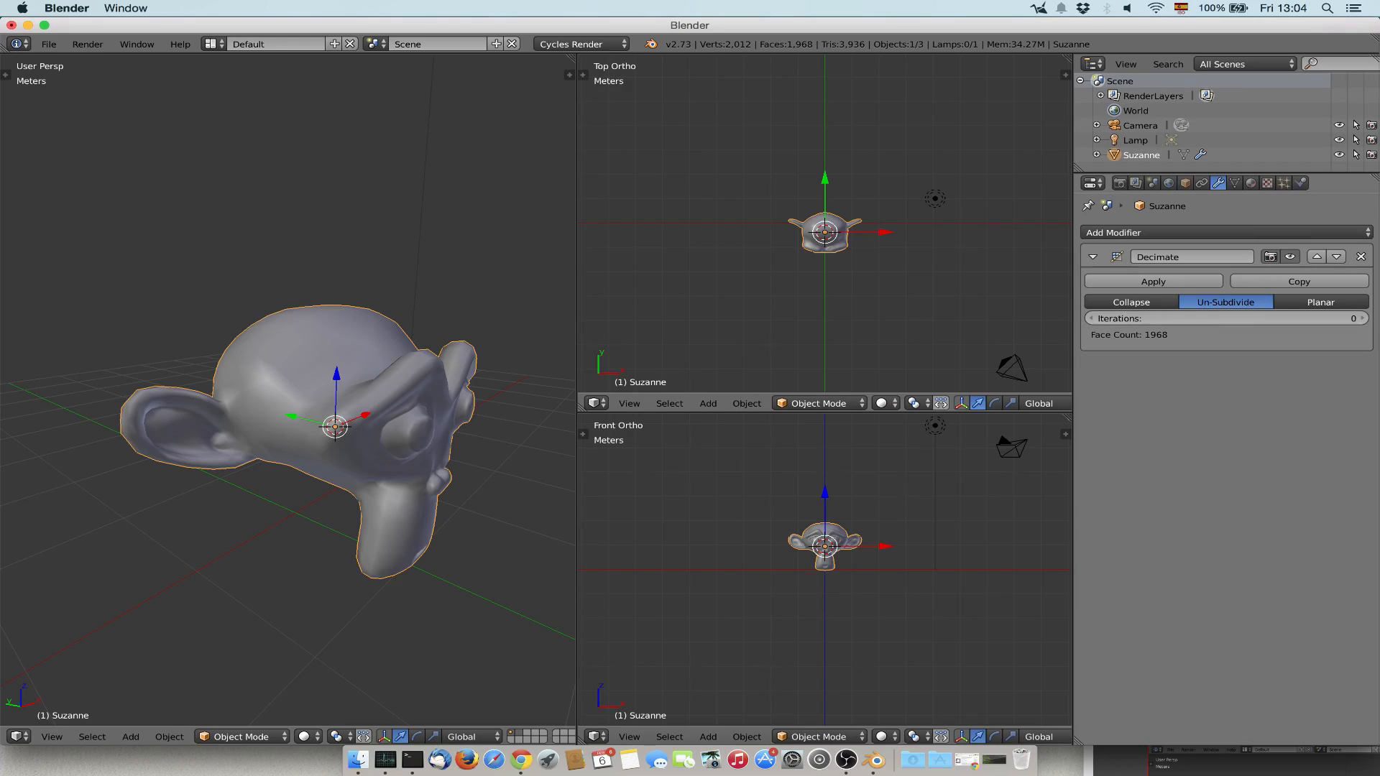
left_click(1362, 318)
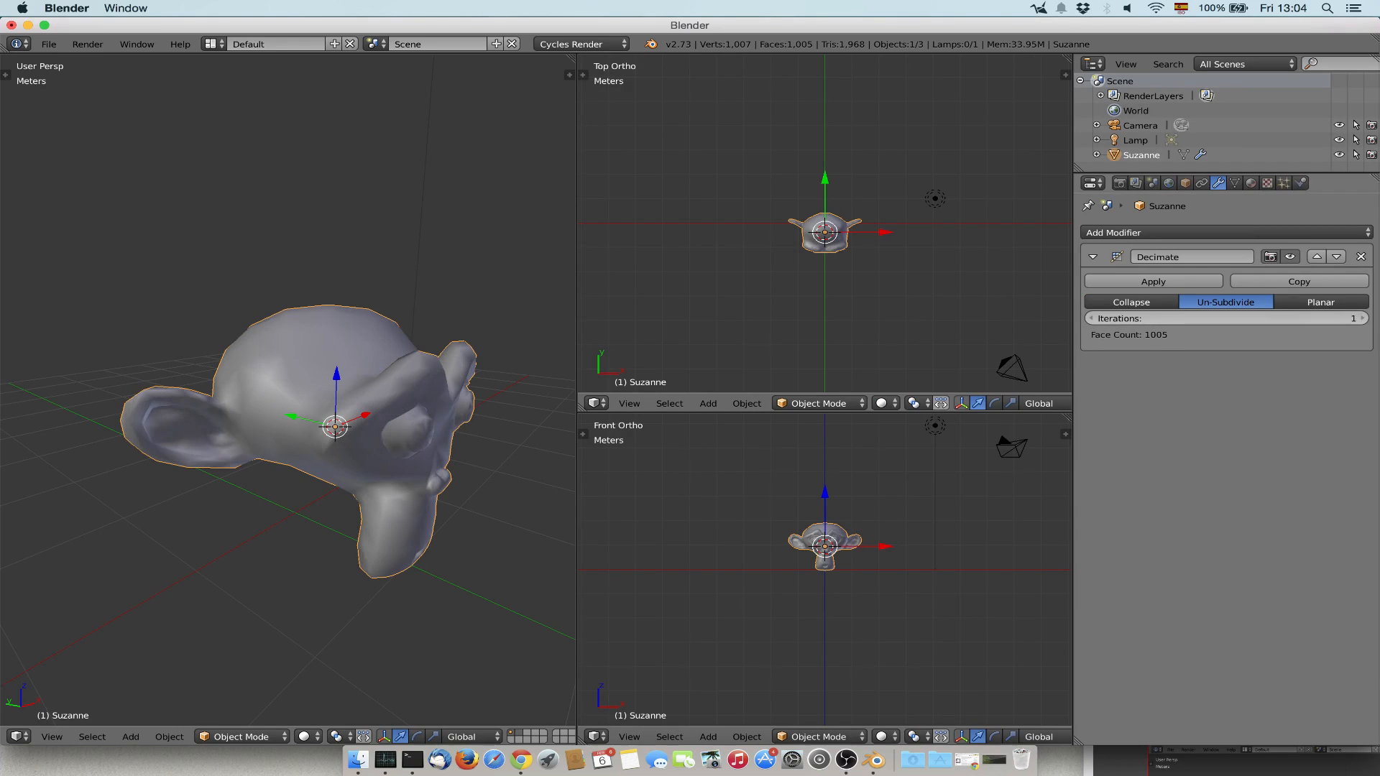
left_click(1361, 319)
left_click(1362, 318)
left_click(1090, 318)
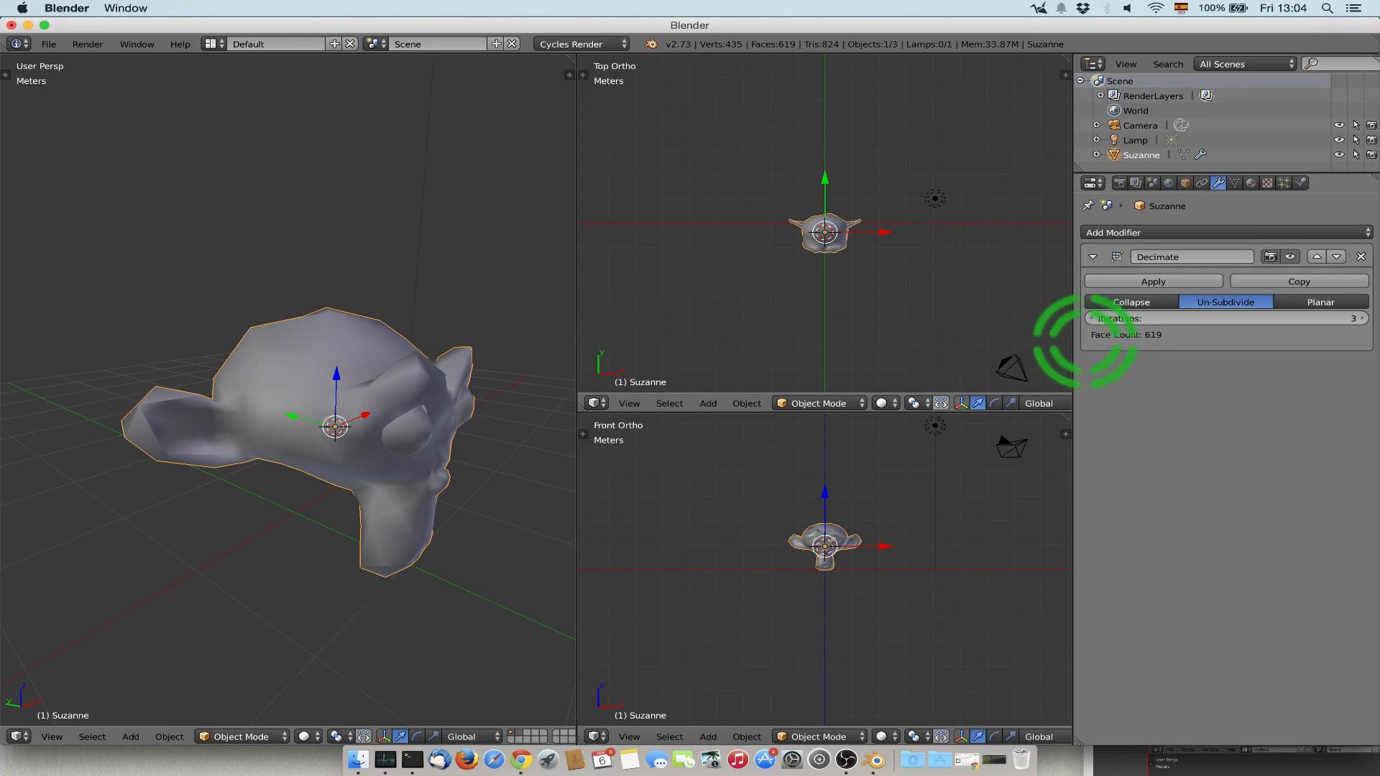
left_click(1090, 318)
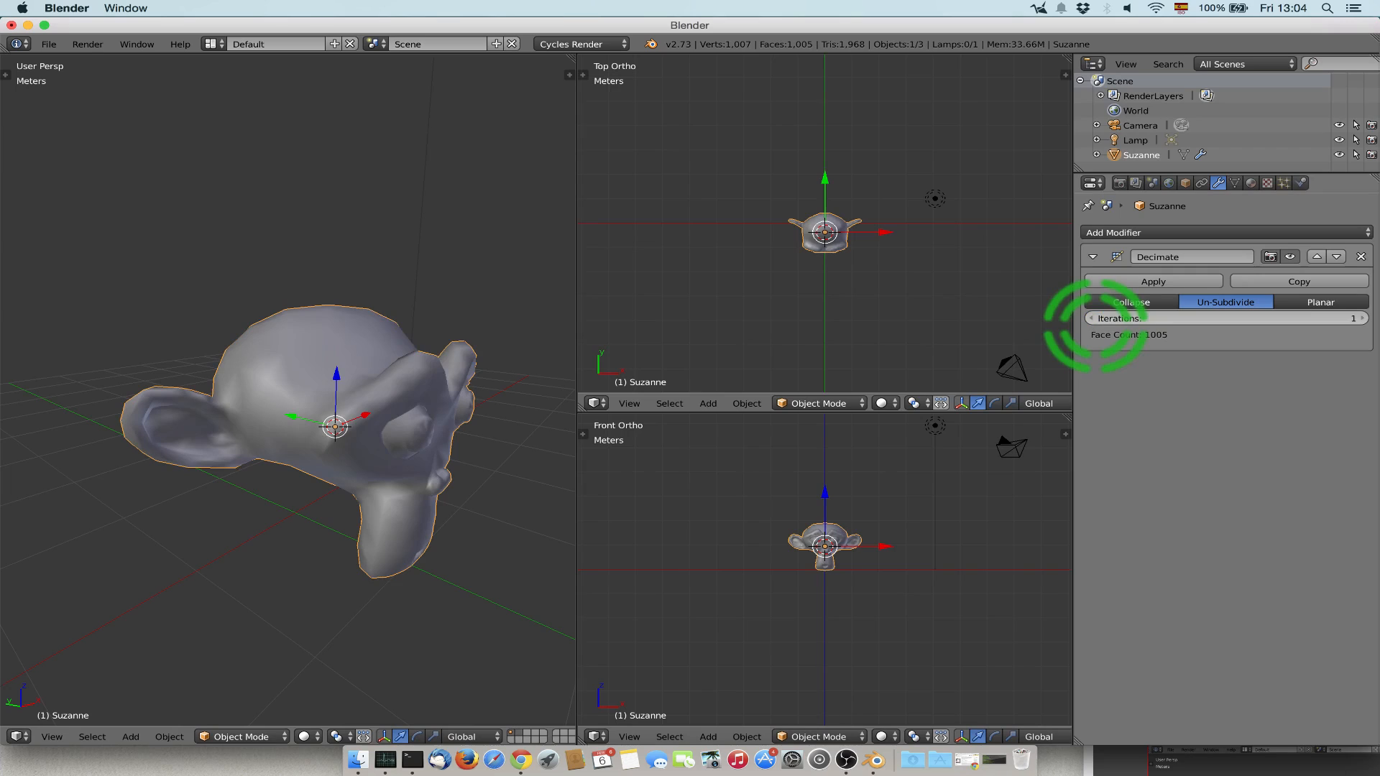
Set the Un-Subdivide iterations to 2 and examine the simplified monkey from several angles.
key("Tab")
key("Tab")
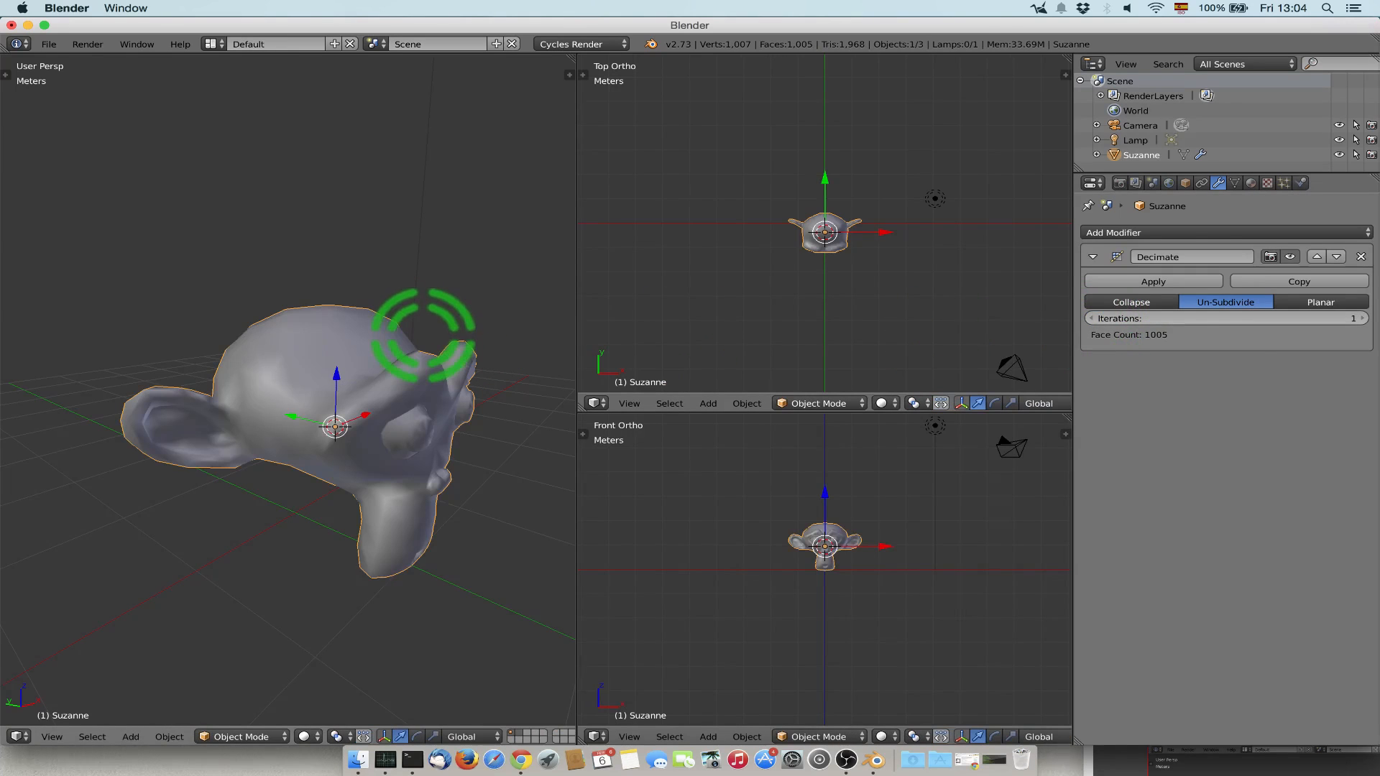
left_click(1362, 319)
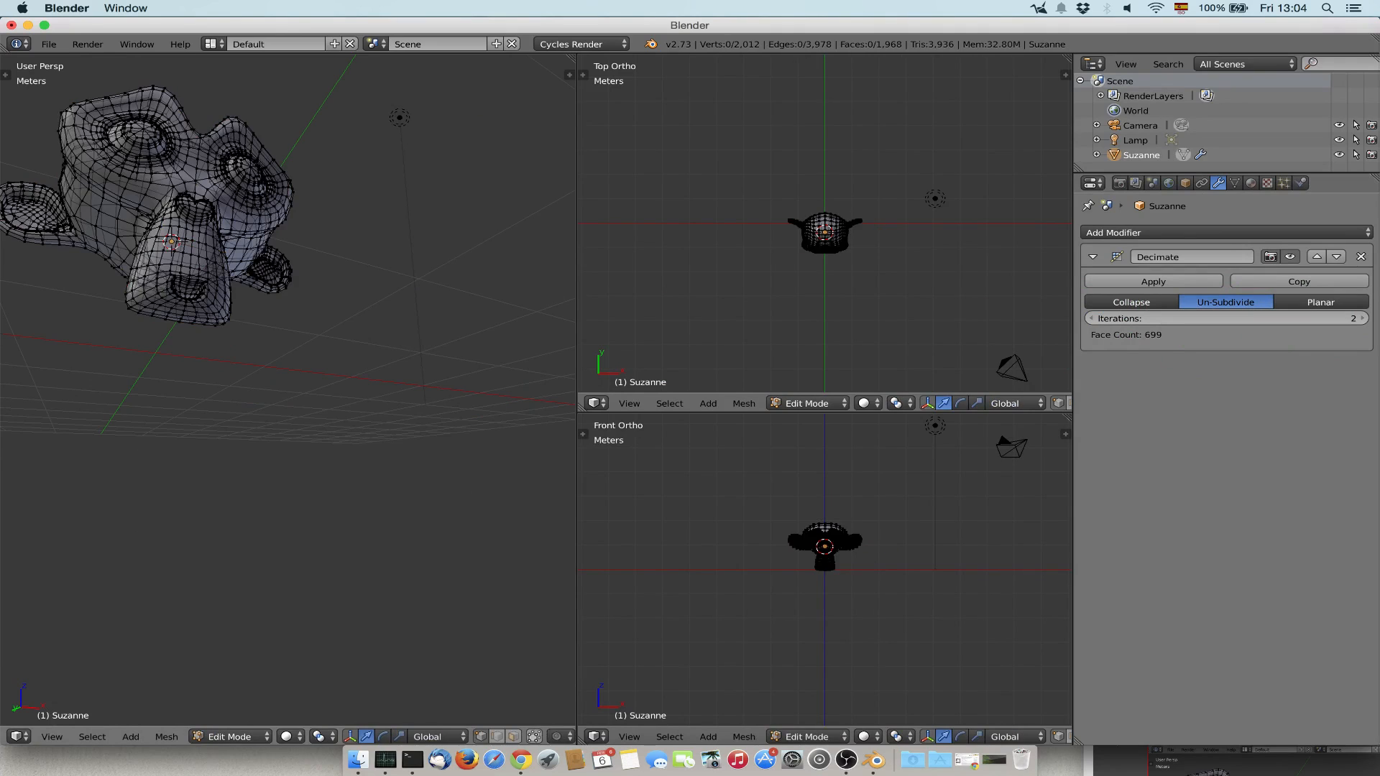
key("Tab")
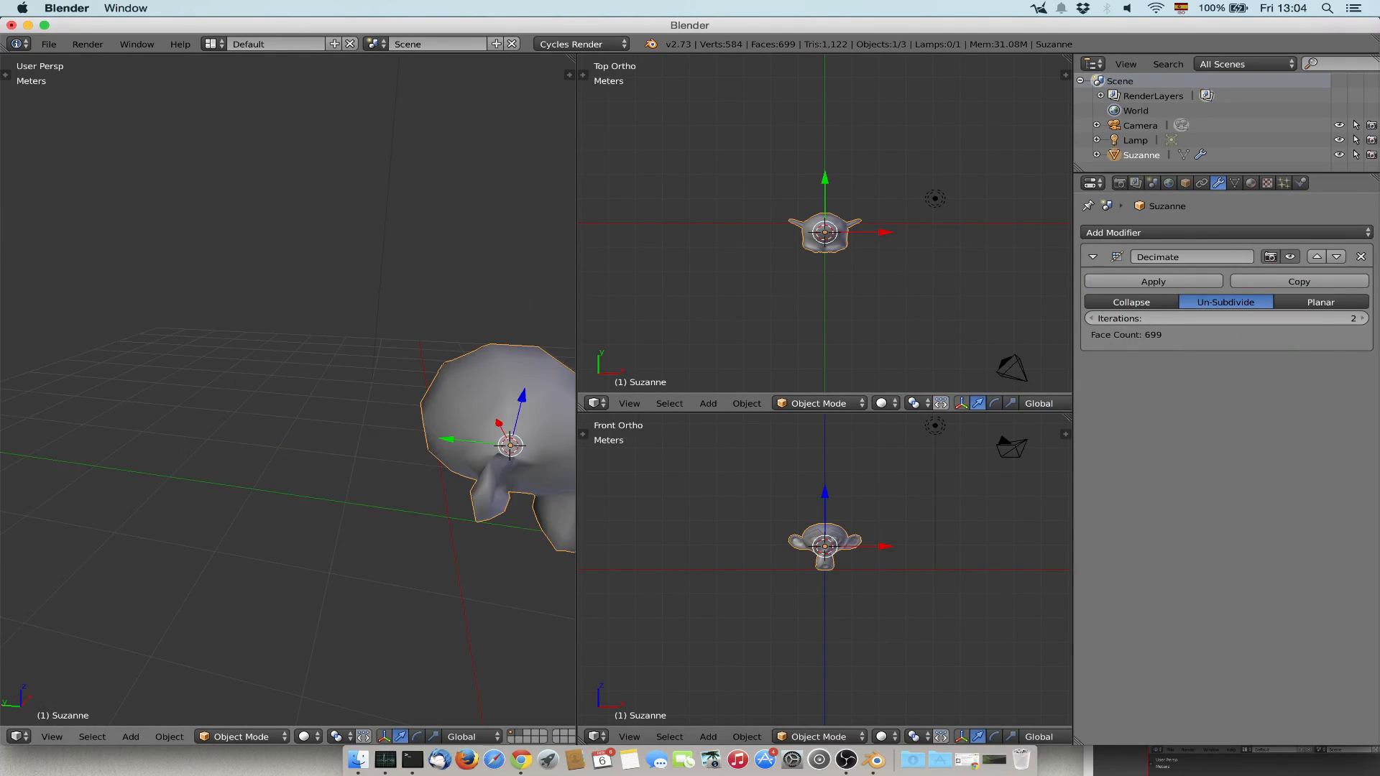
middle_click_drag(338, 403, 230, 392)
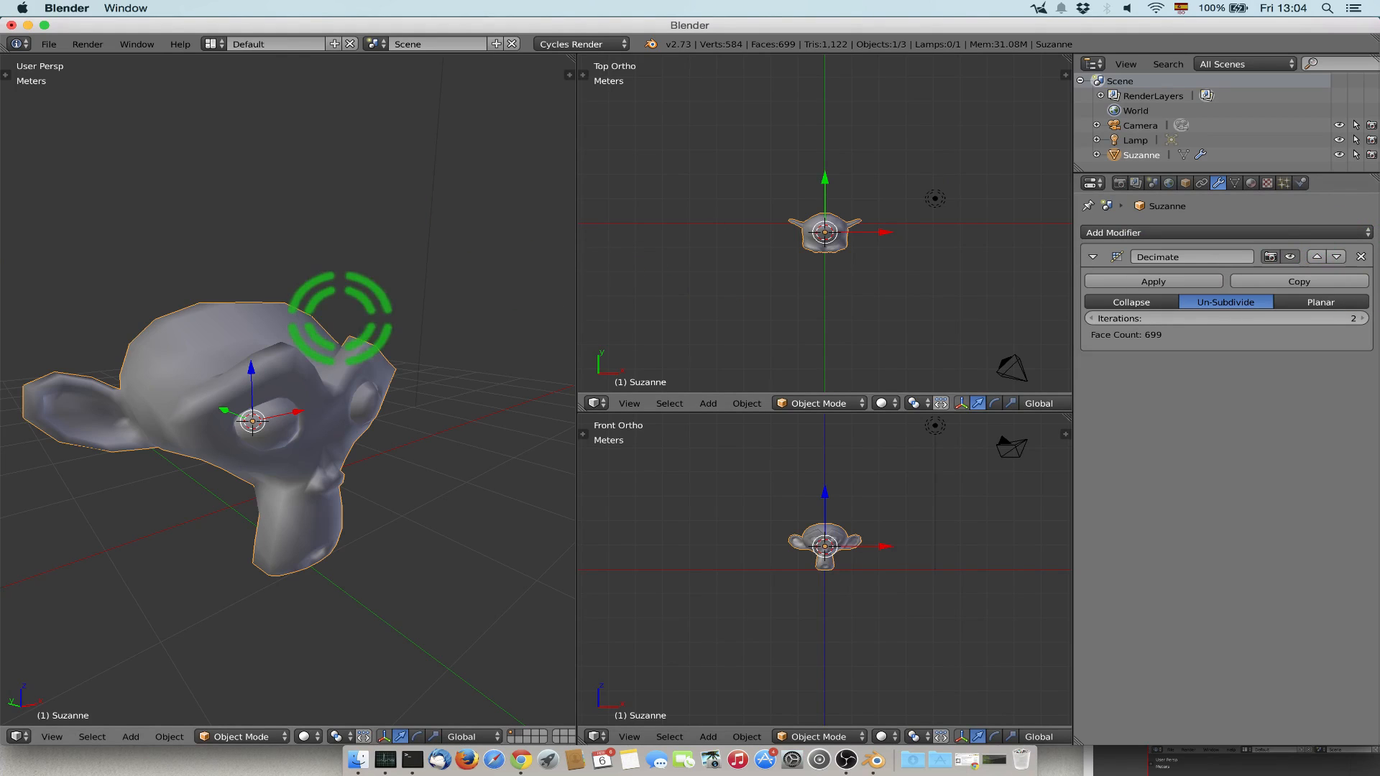
key("n")
key("n")
key("n")
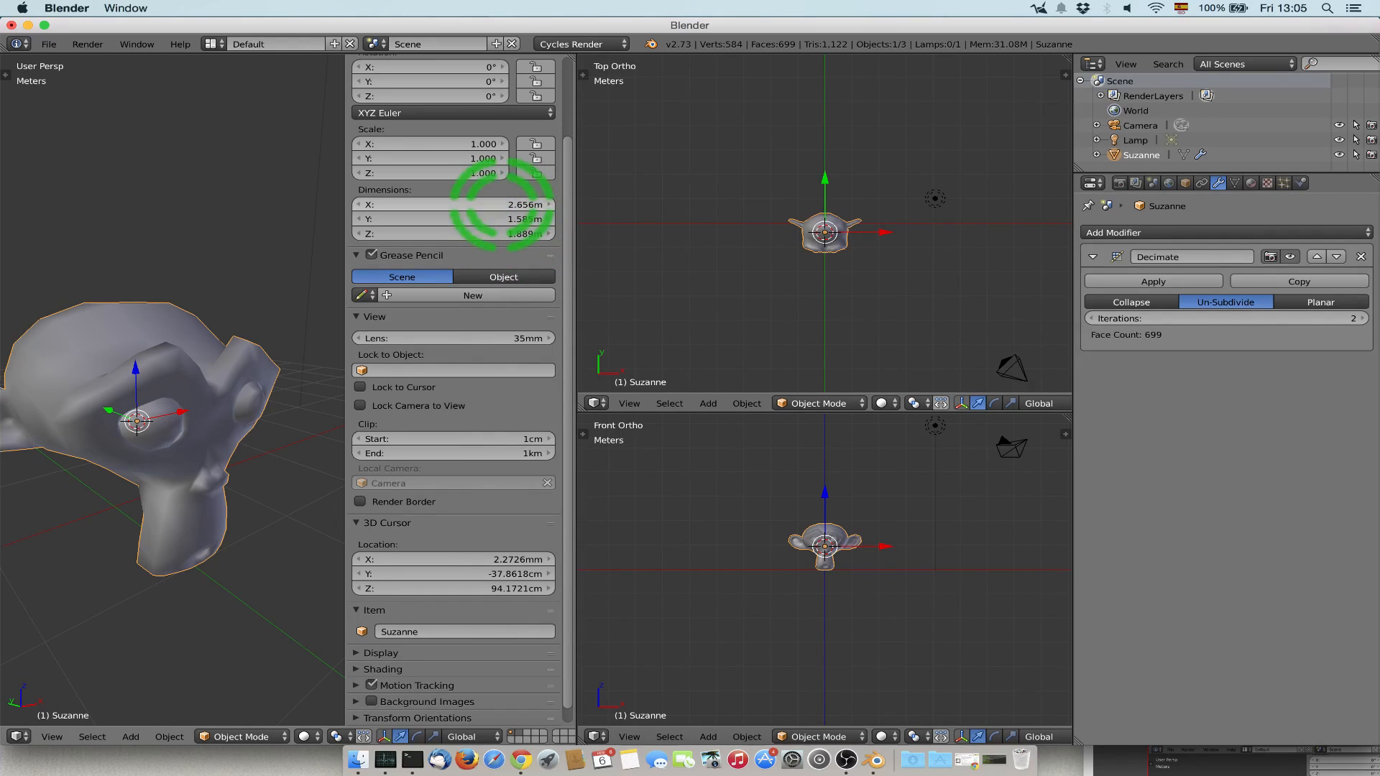
key("n")
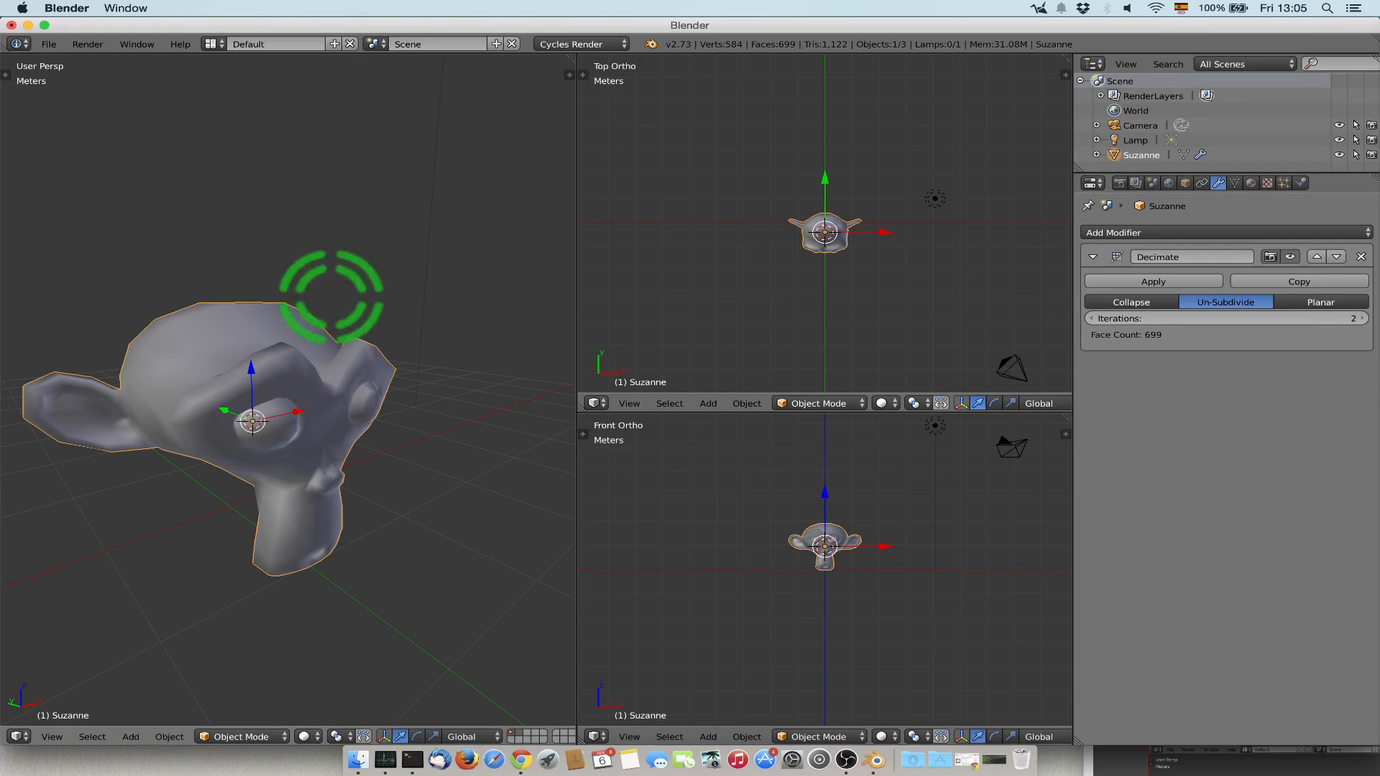
Remove the Decimate modifier from the monkey and add a Solidify modifier in its place.
left_click(1360, 257)
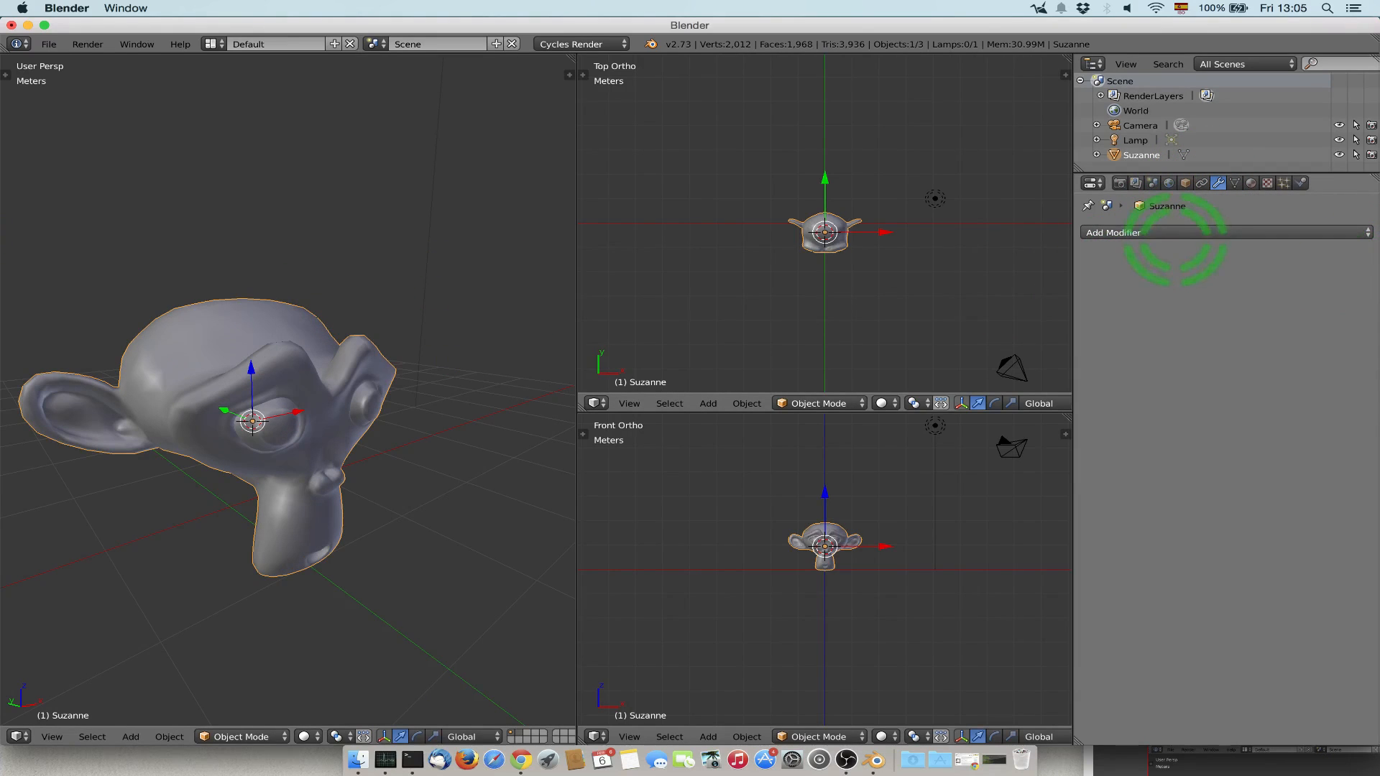
left_click(1172, 233)
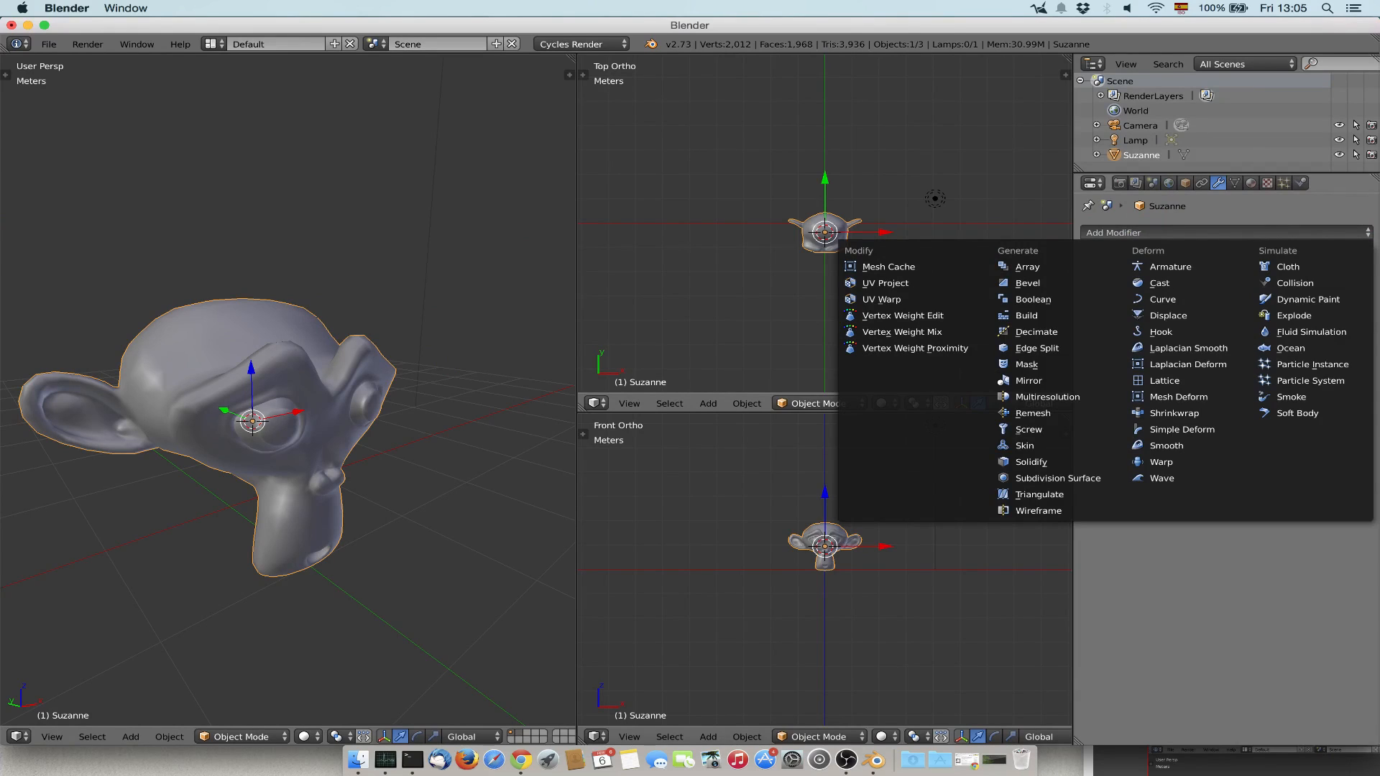
left_click(1040, 462)
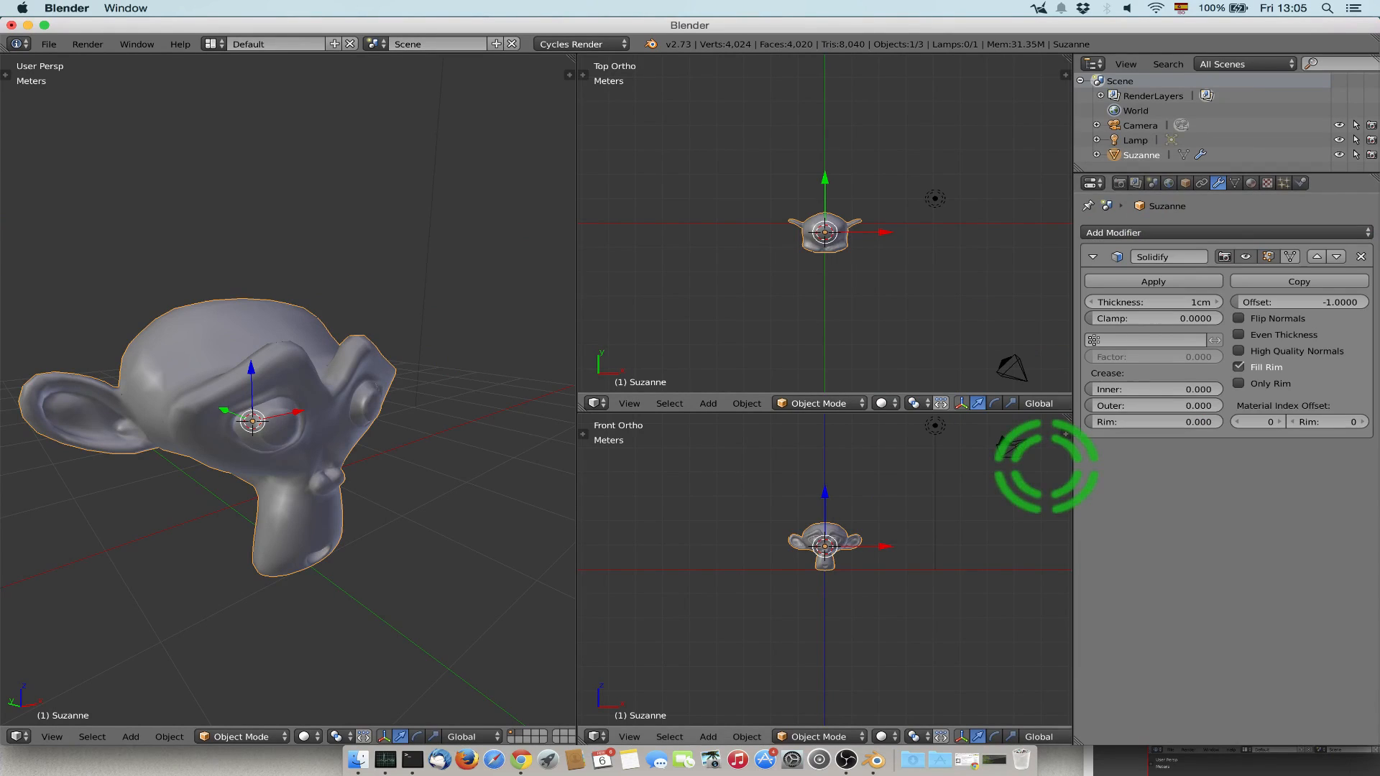
Try Solidify thicknesses of 10 m and 1 m on the monkey, and return the thickness to 1 cm.
left_click(1168, 301)
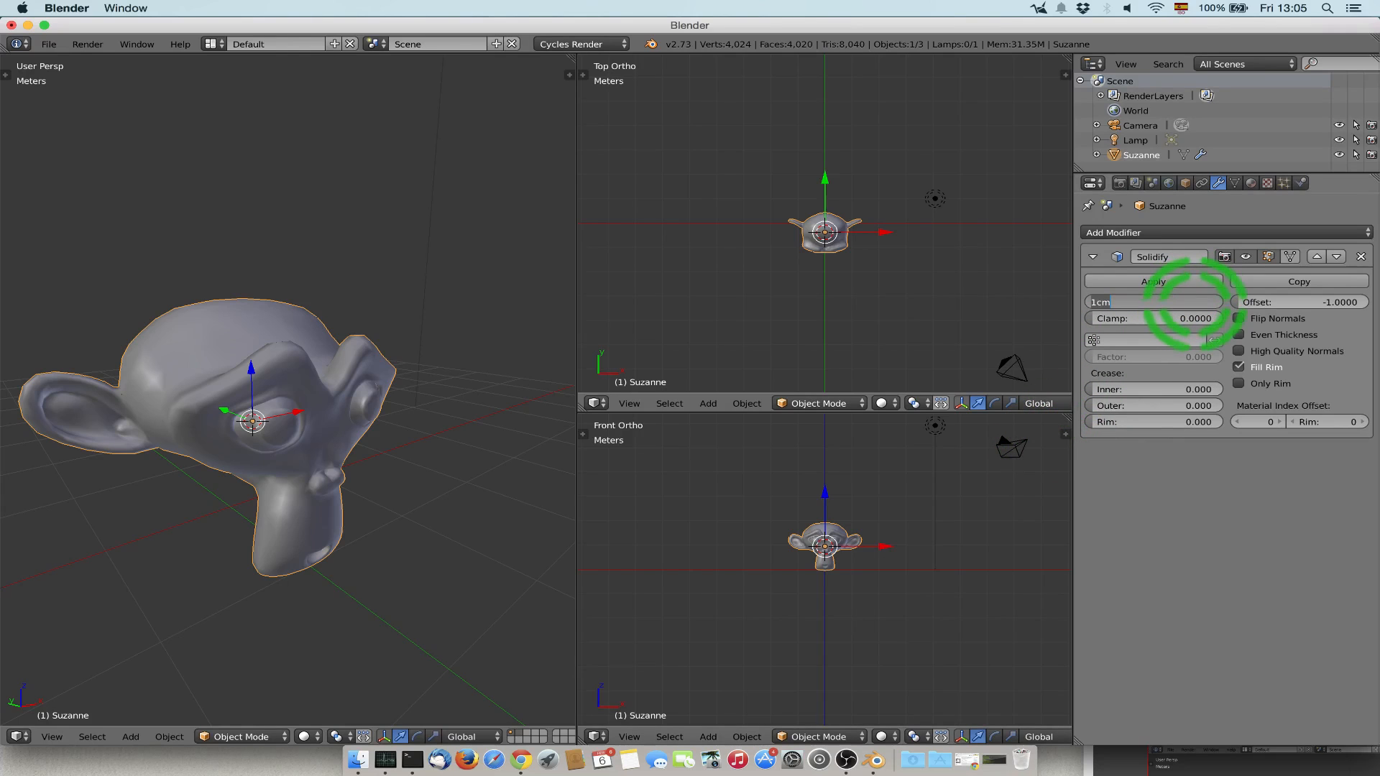
type("10")
key("Return")
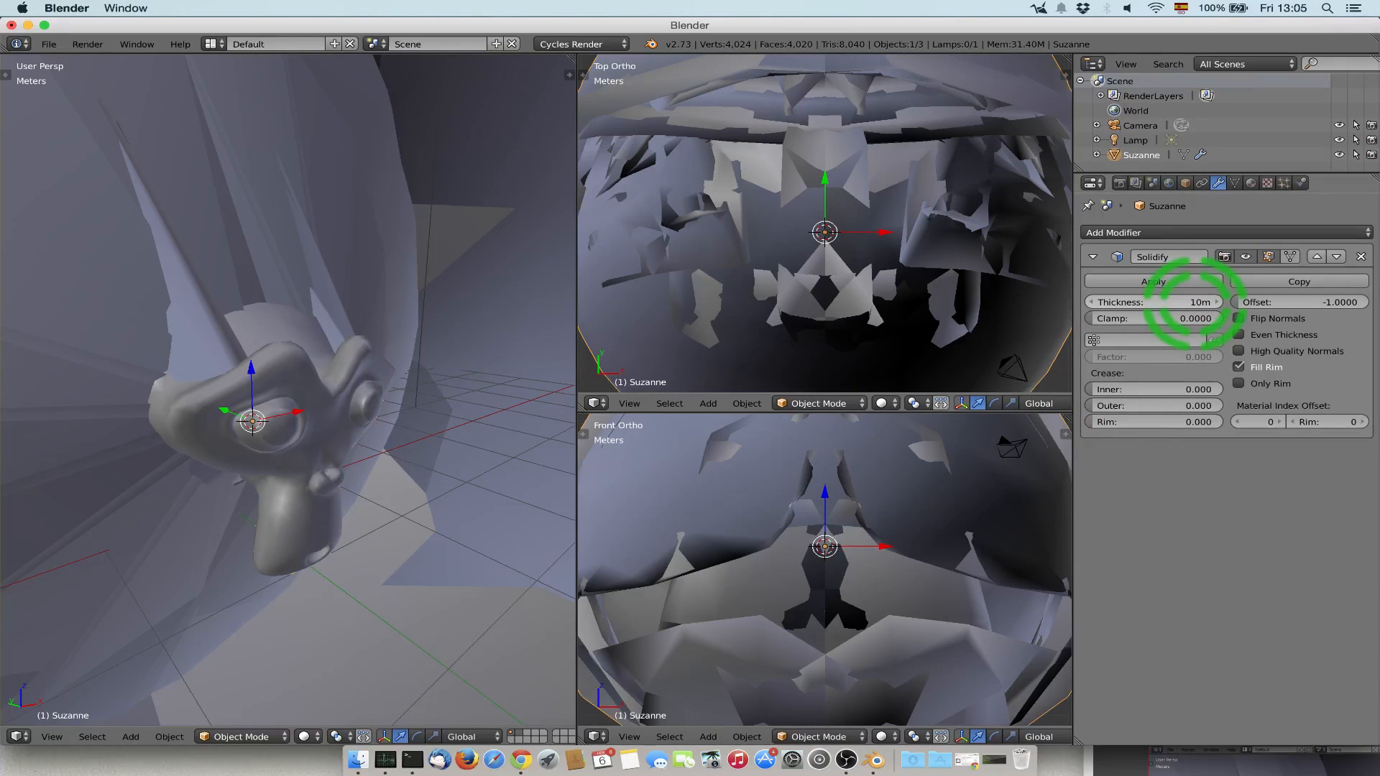
left_click(1178, 301)
type("10")
key("Return")
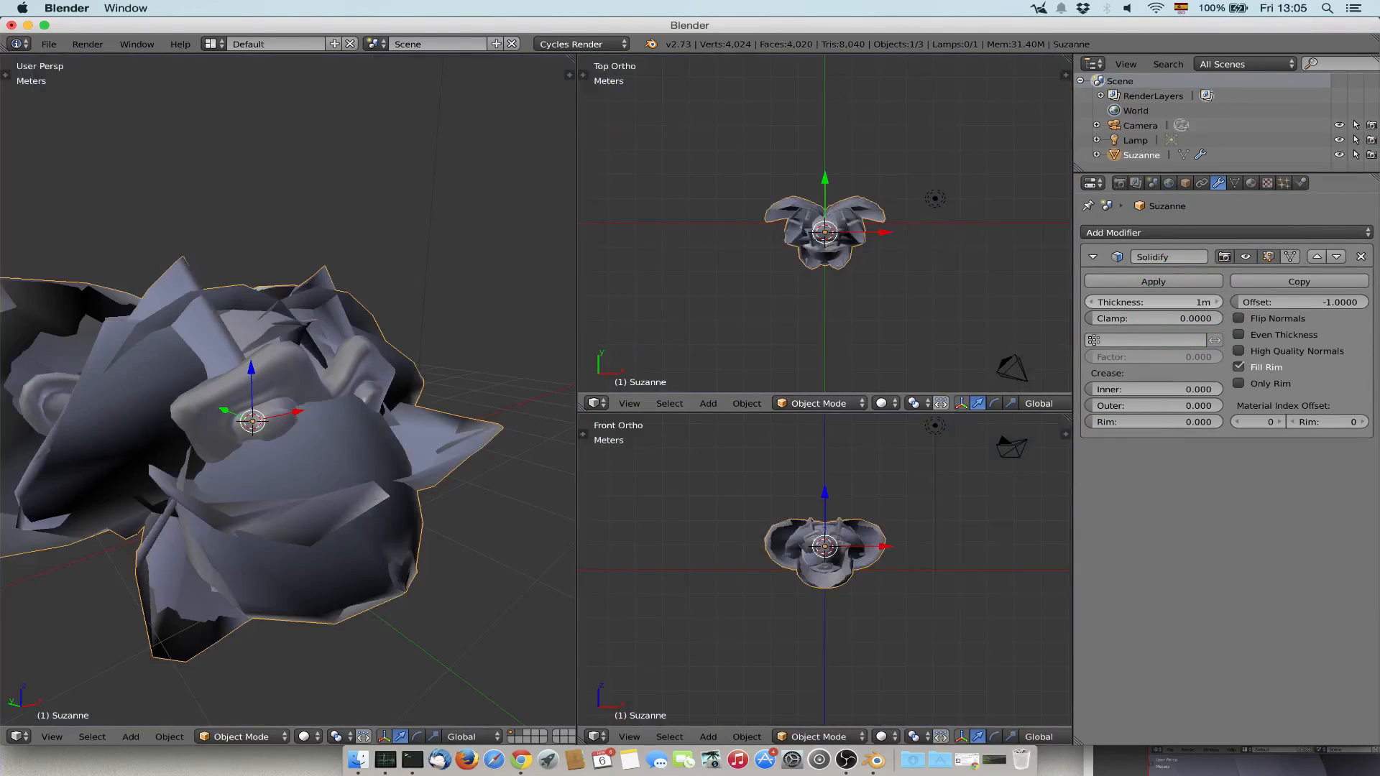
left_click(1179, 302)
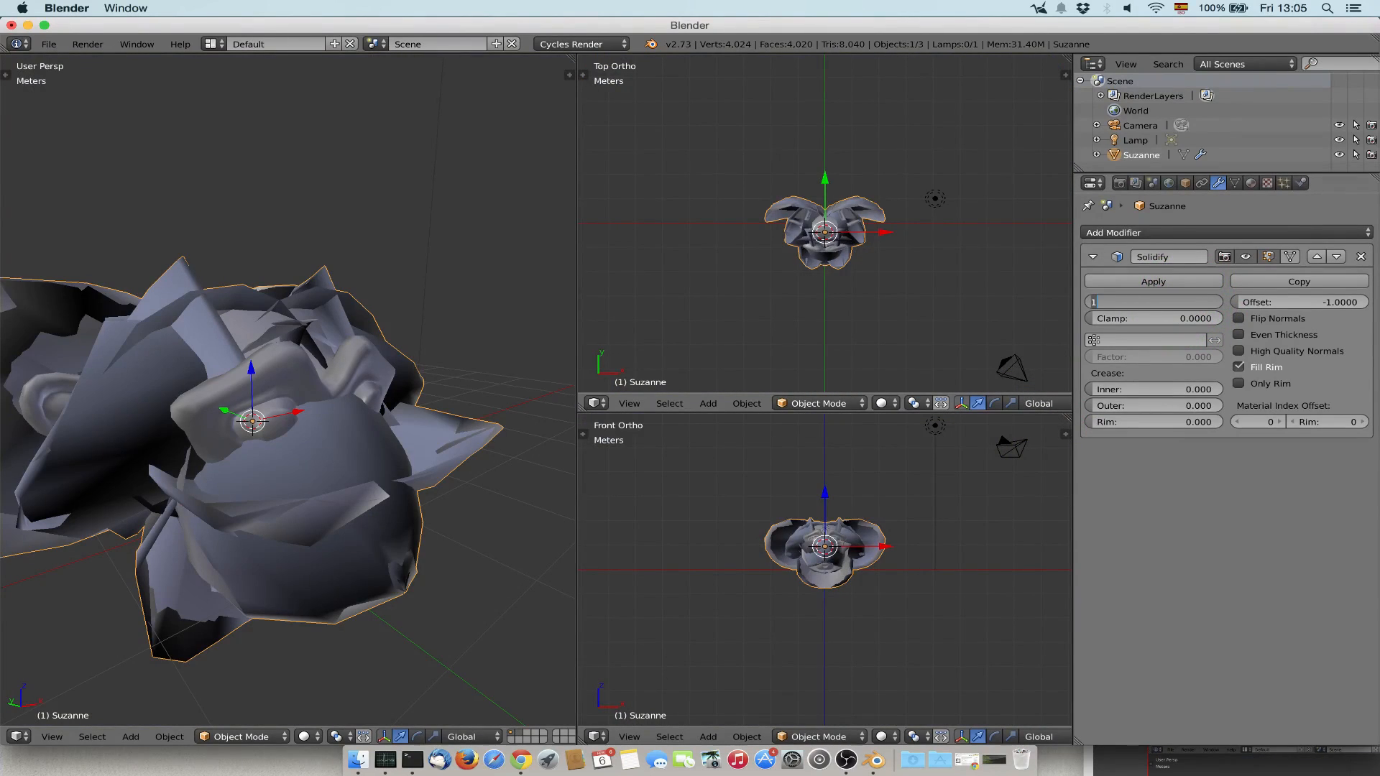
type("1cm")
key("Return")
Switch the perspective view to Wireframe shading and inspect the monkey's inner and outer shells up close.
left_click(303, 737)
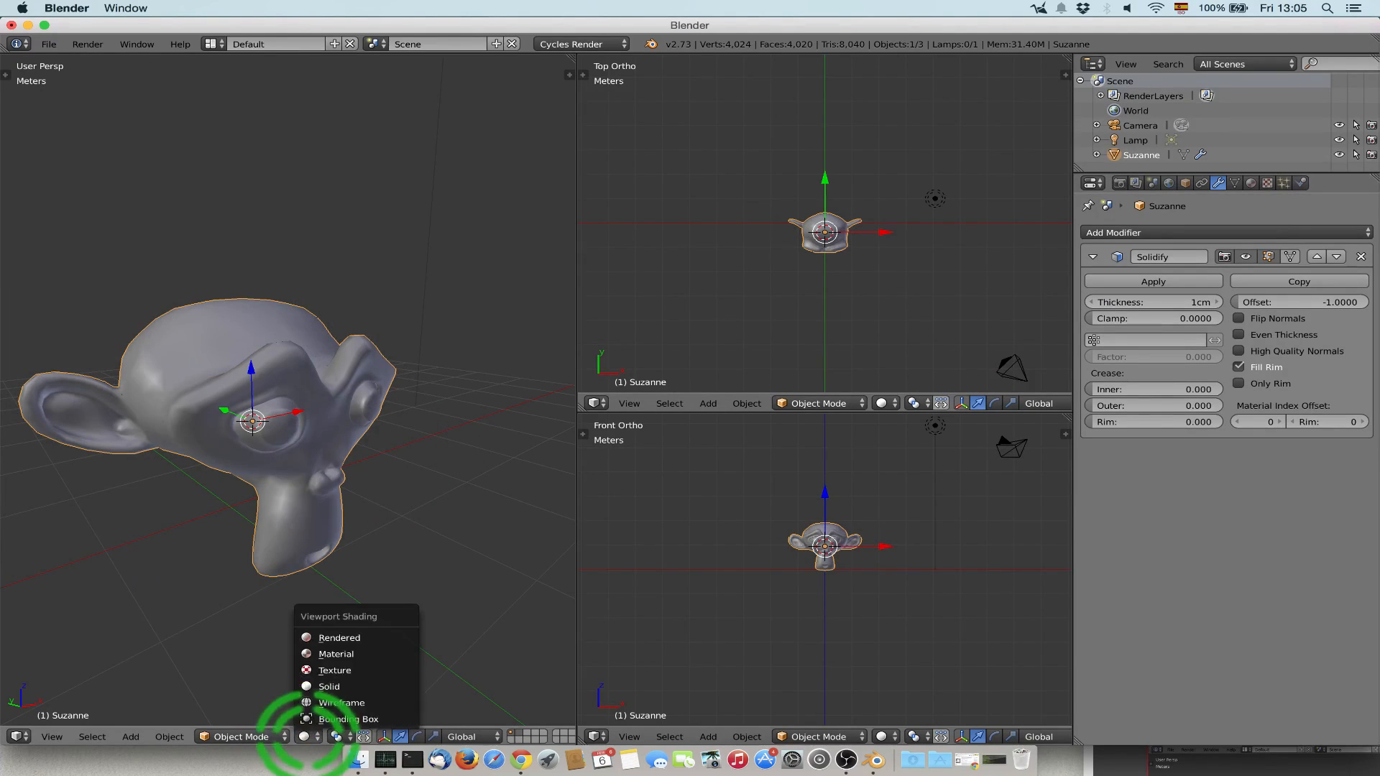
left_click(319, 701)
scroll(270, 509, "left", 8)
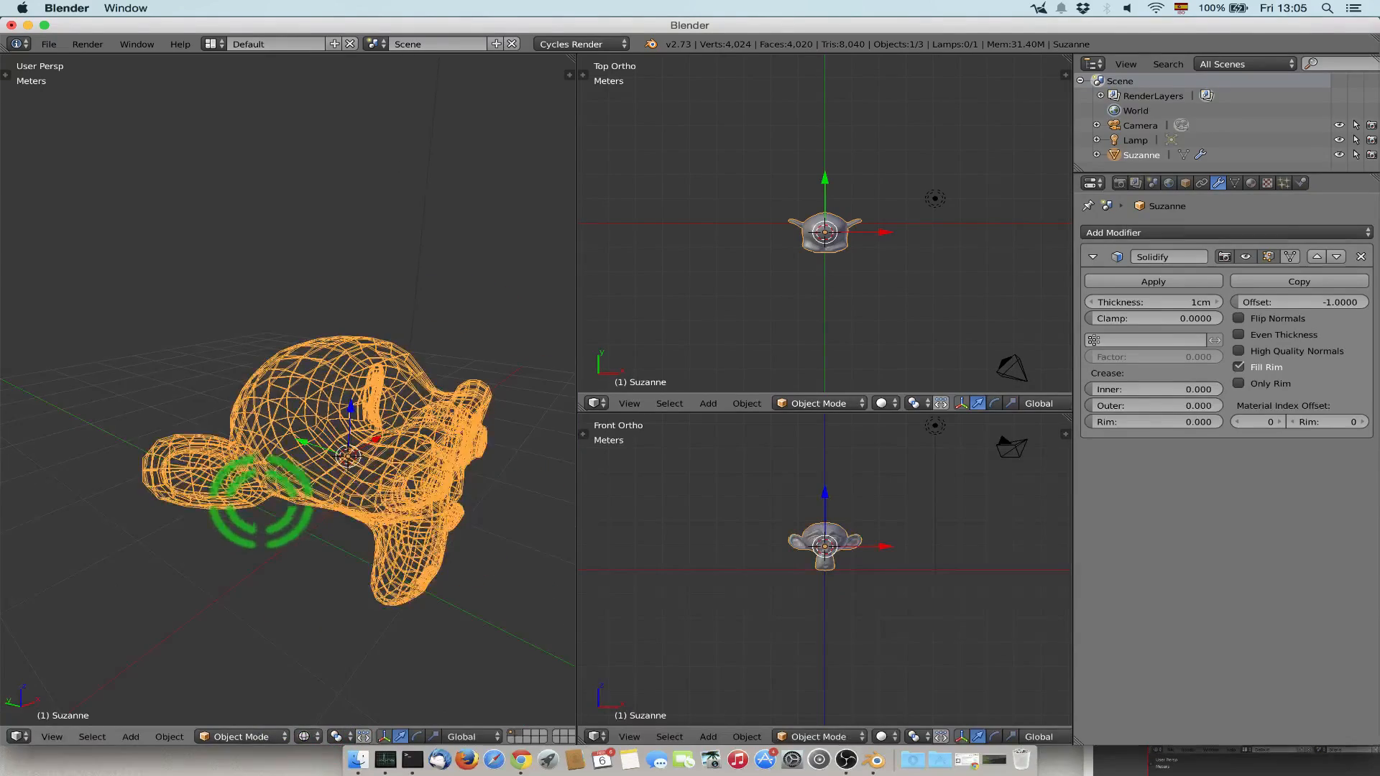
scroll(261, 496, "up", 6, "ctrl")
scroll(259, 431, "down", 5)
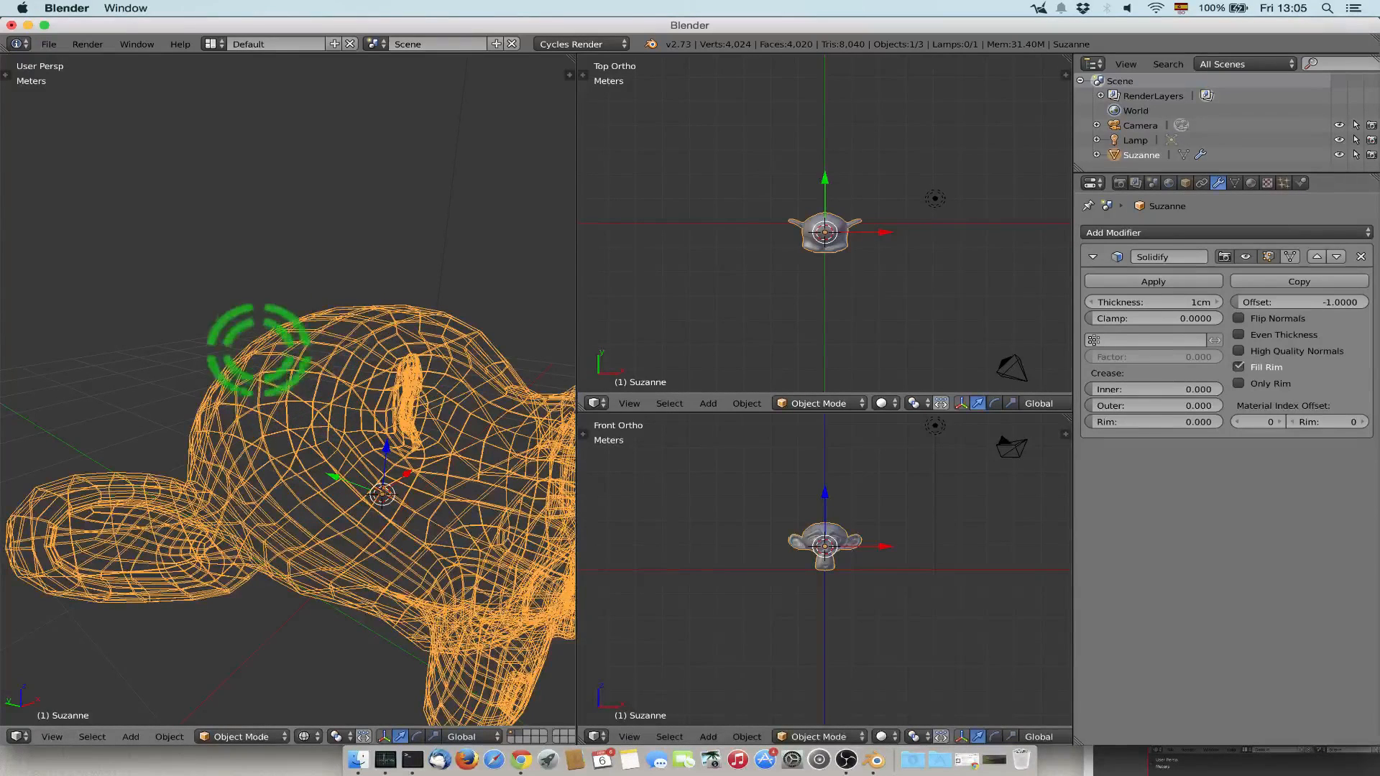
Set the Solidify thickness to 5 cm and apply the modifier to the monkey.
left_click(1165, 301)
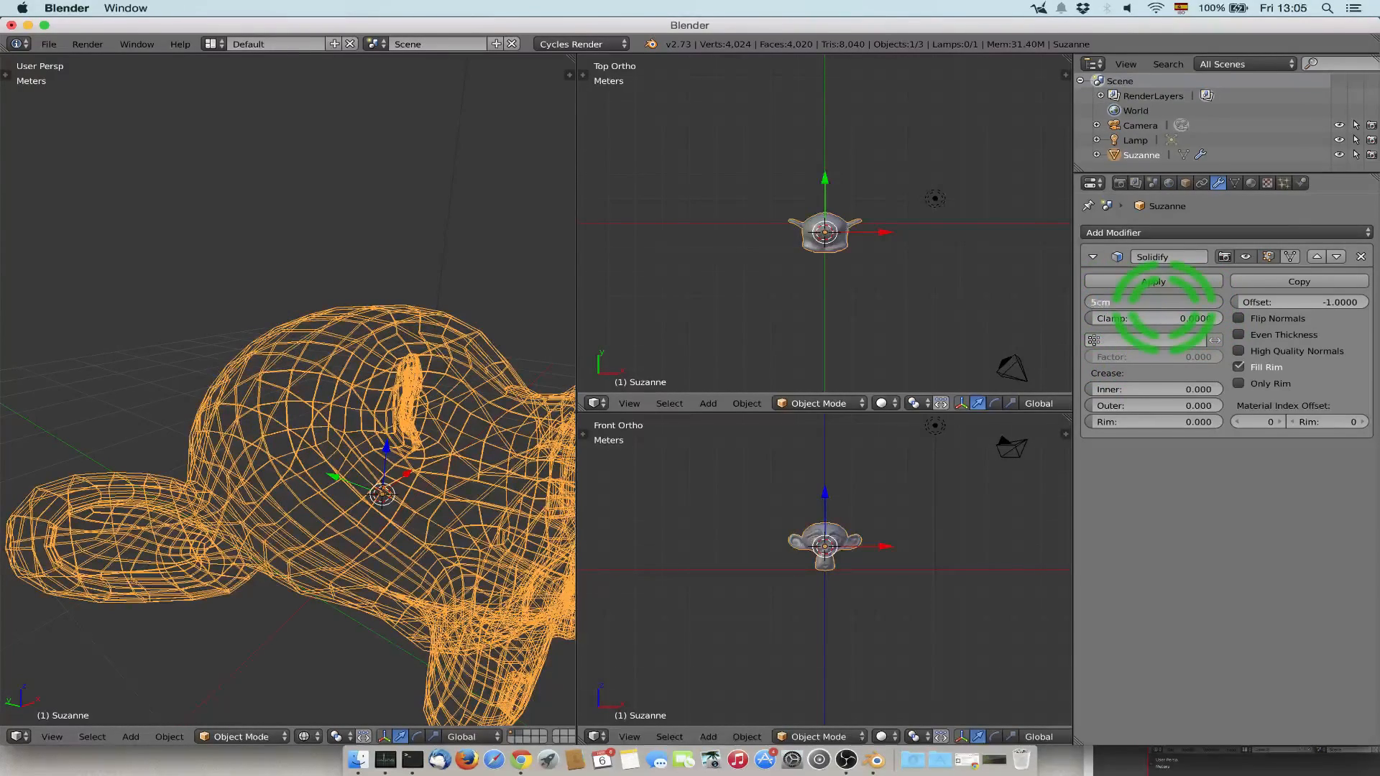
key("Return")
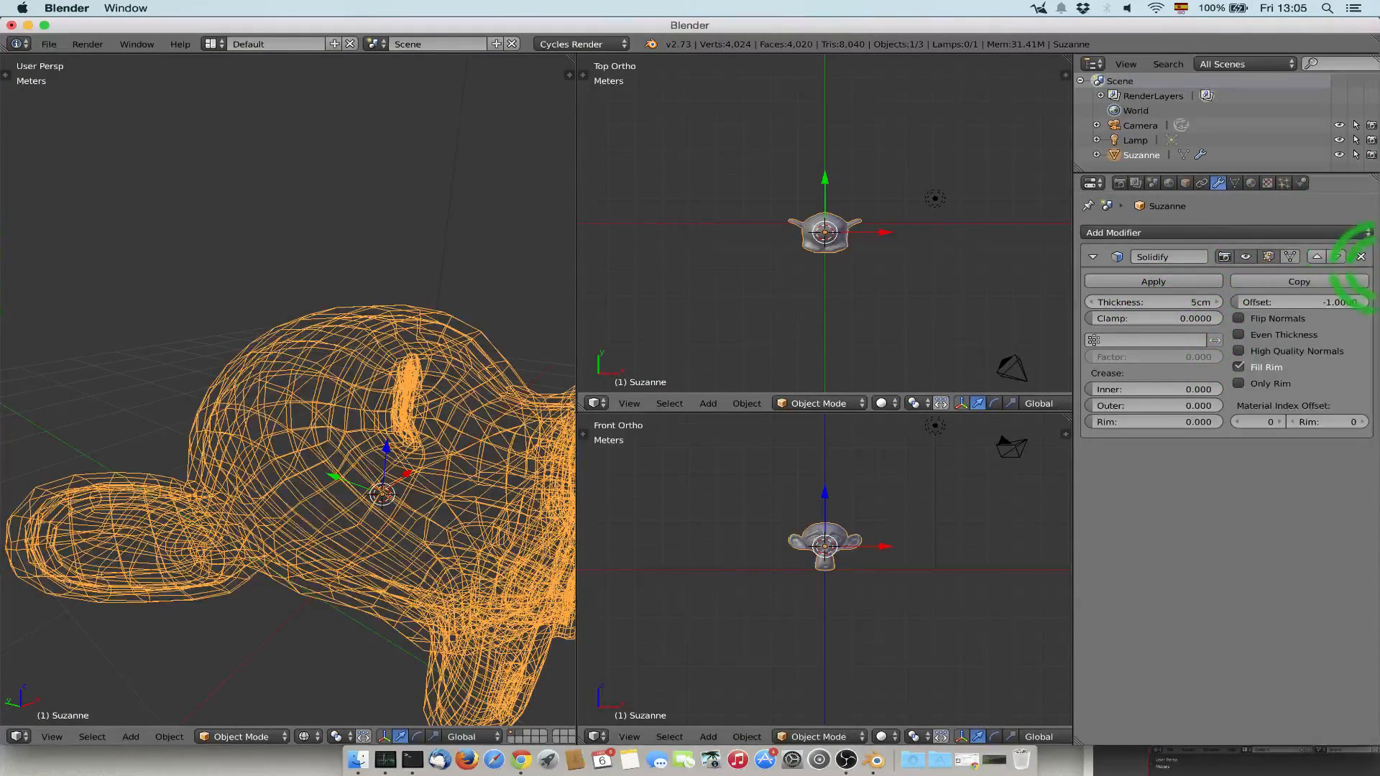
left_click(1179, 283)
left_click(1173, 232)
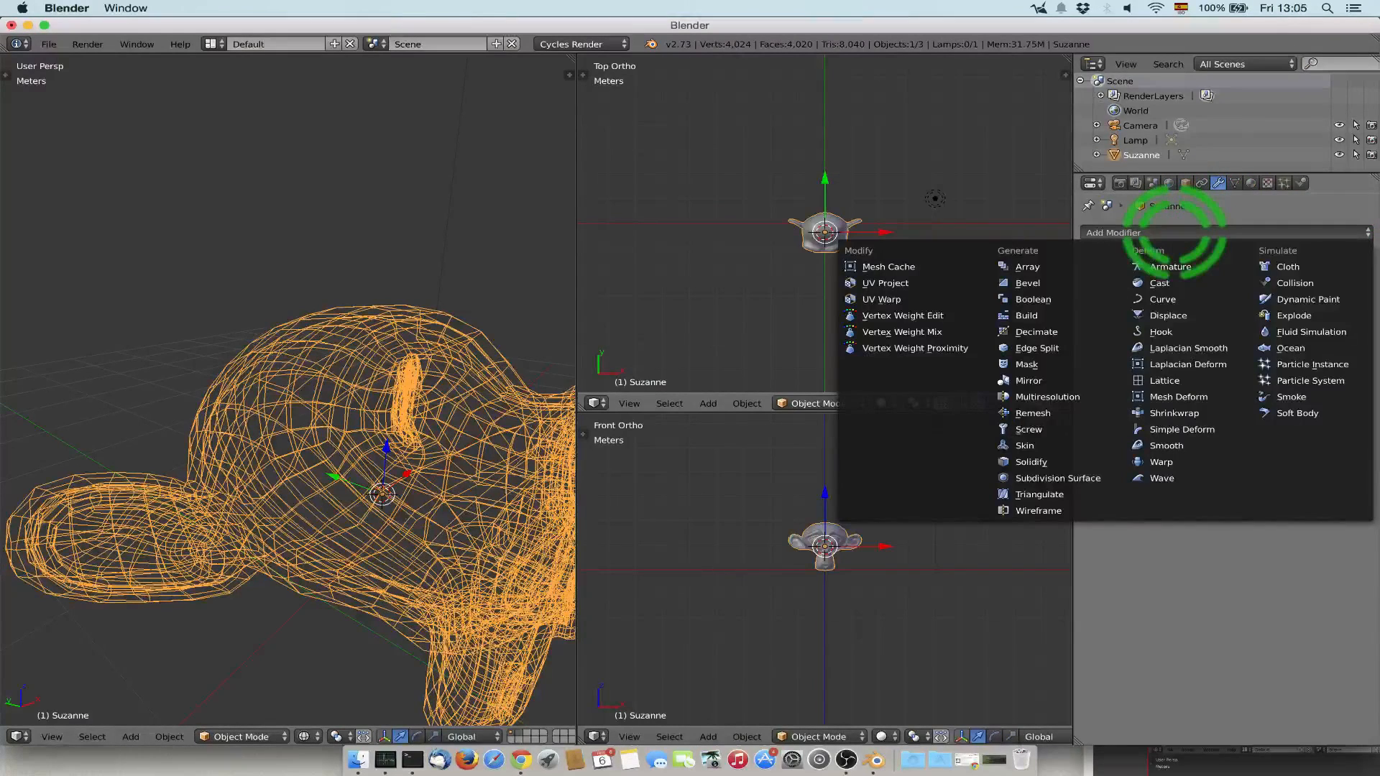
Add a cube mesh and move it along negative Y so it overlaps only the monkey's face.
key("shift+a")
mouse_move(776, 223)
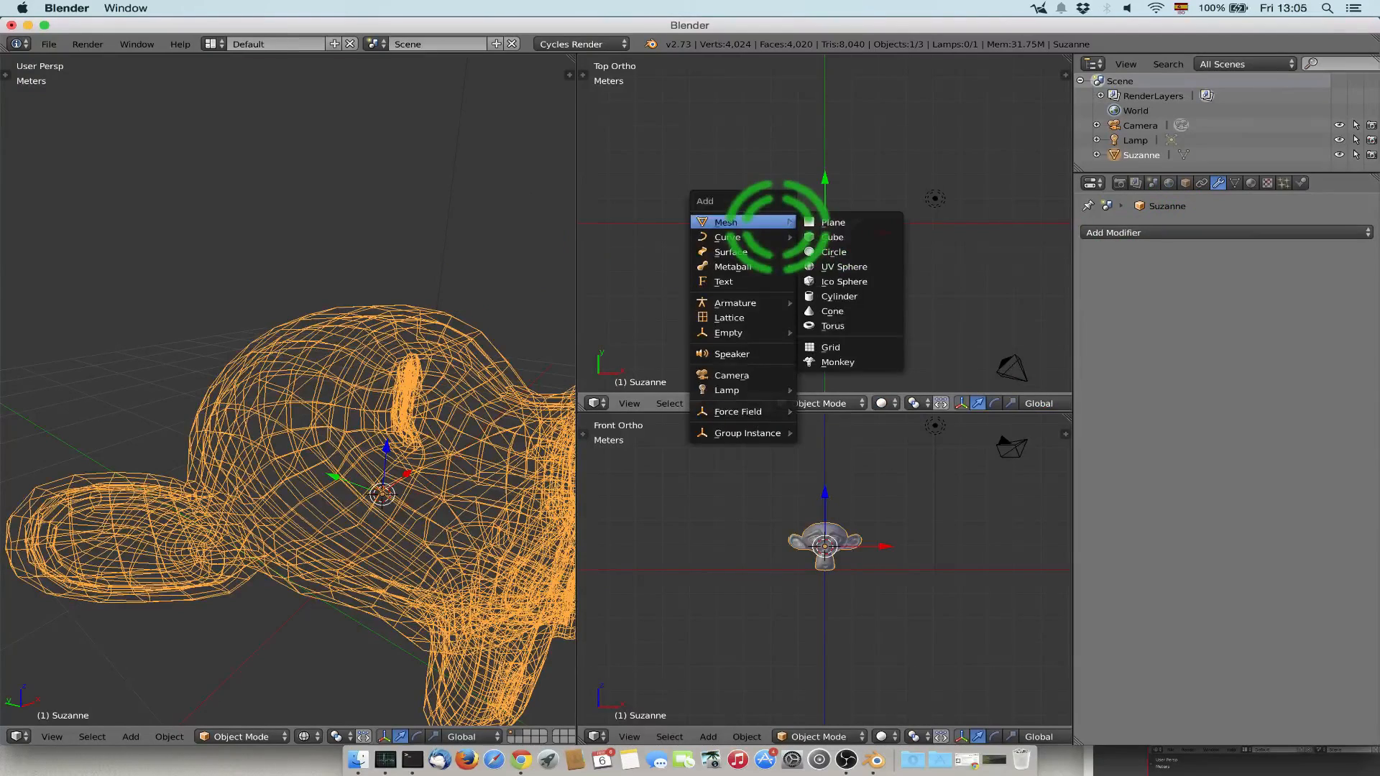
left_click(832, 237)
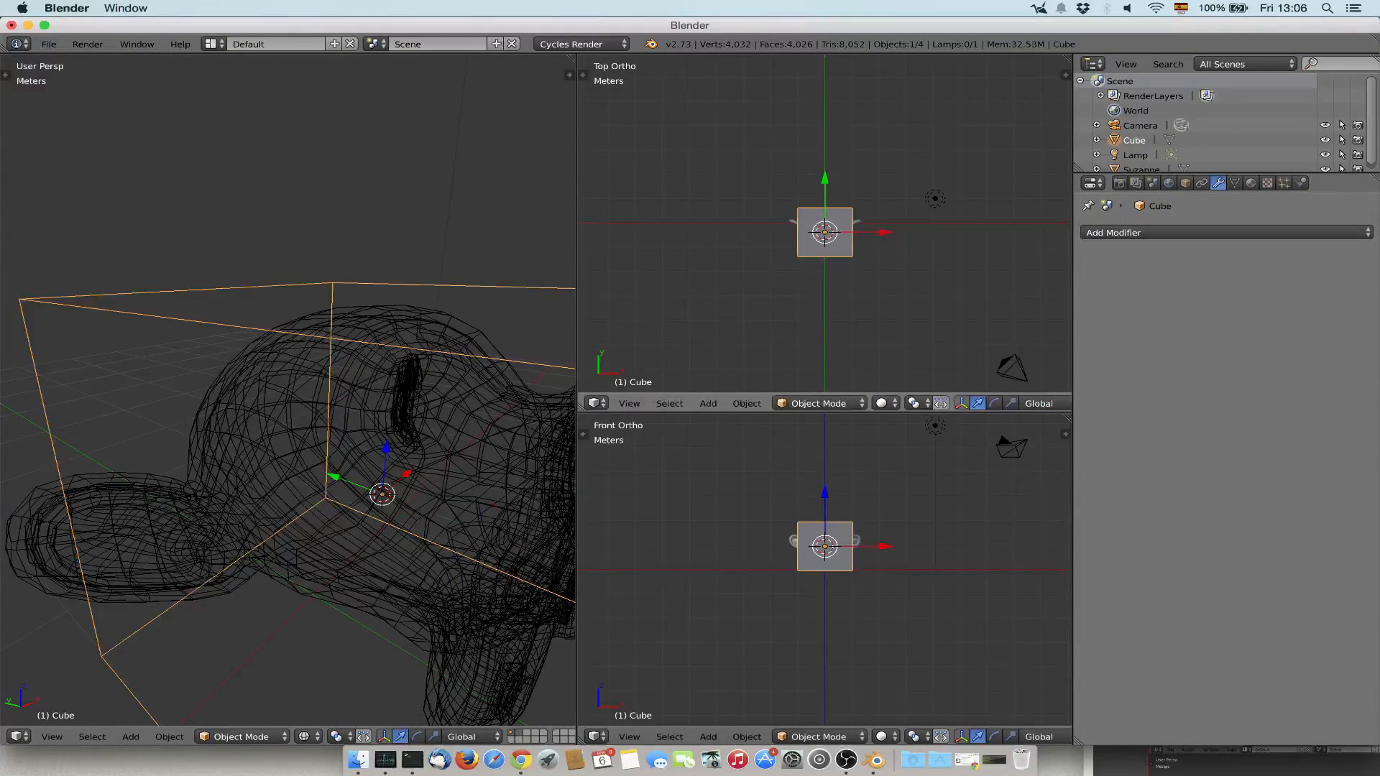
left_click_drag(825, 179, 831, 206)
Add a Boolean modifier to the monkey with the Difference operation and the Cube as its object.
right_click(831, 221)
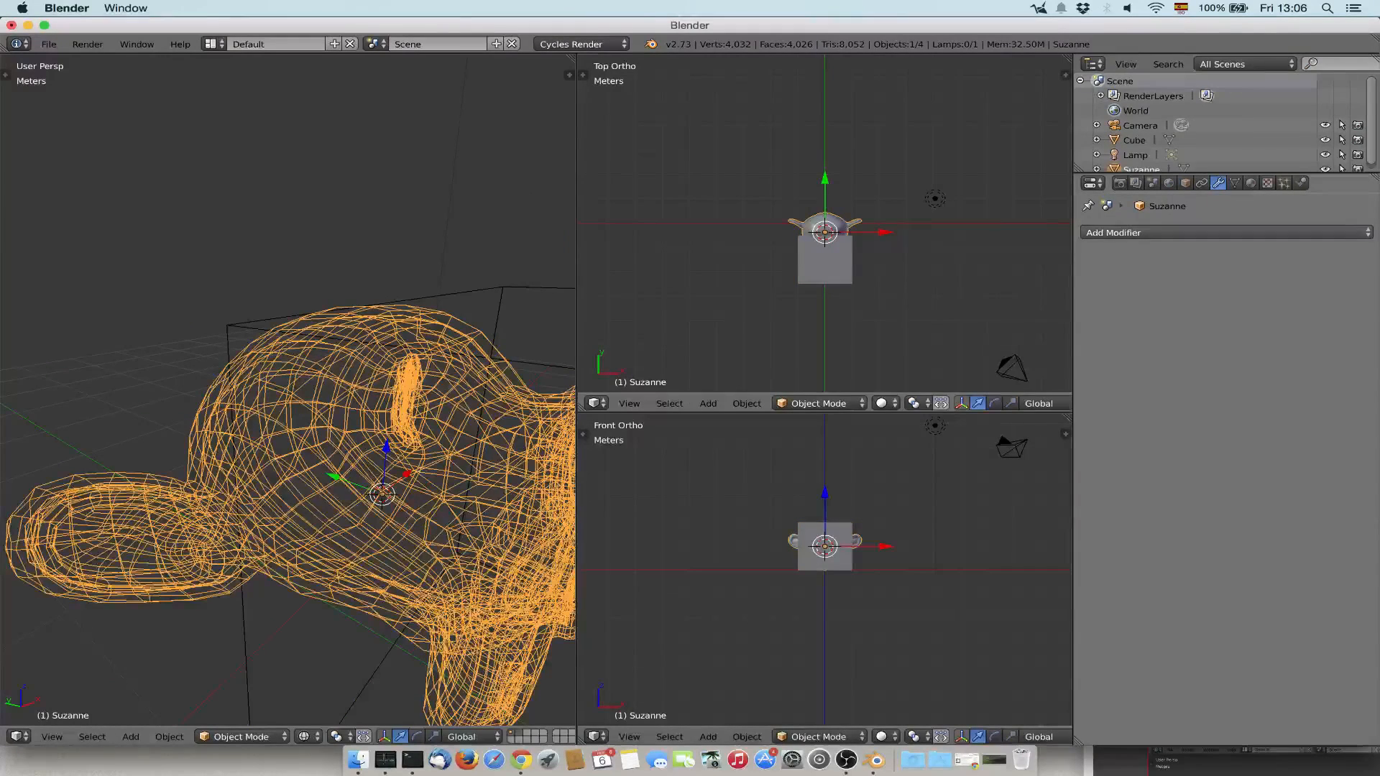
left_click(1225, 232)
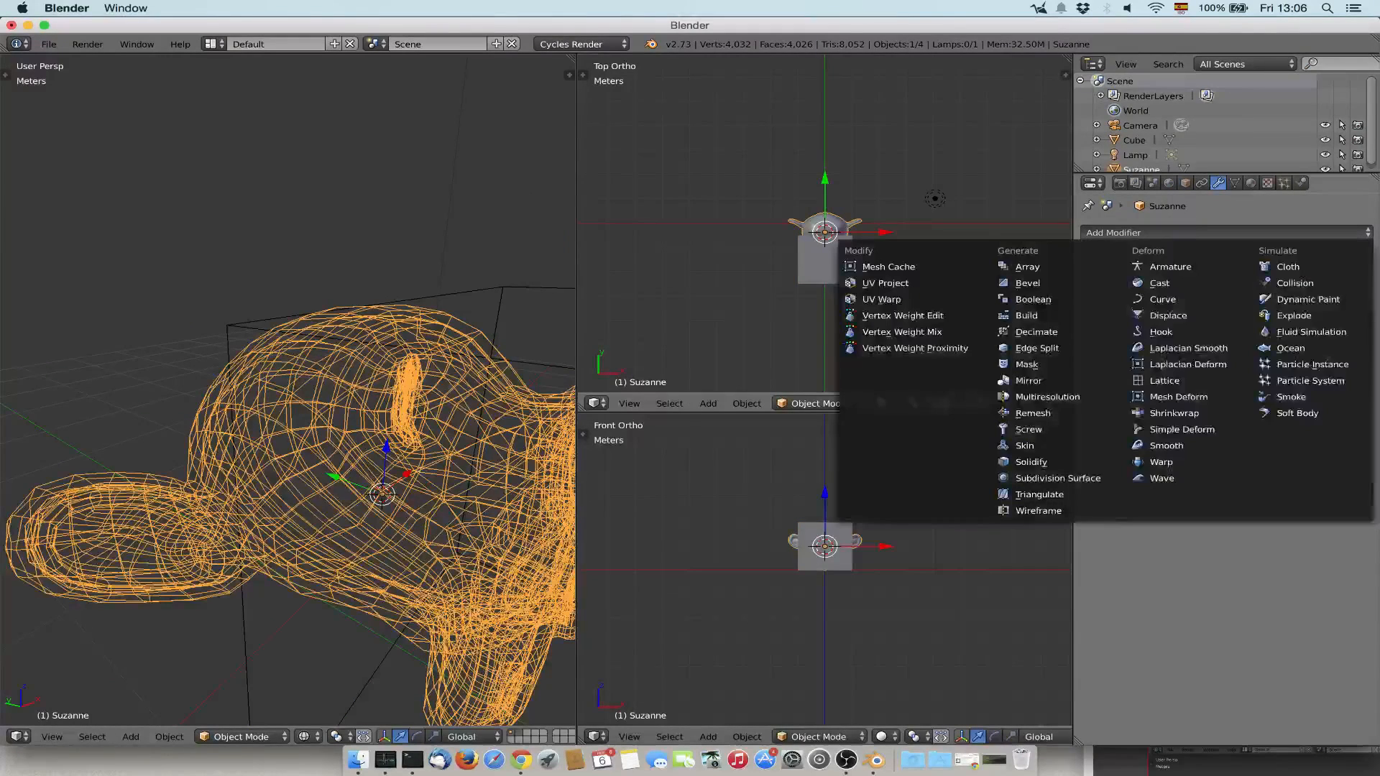
left_click(1056, 299)
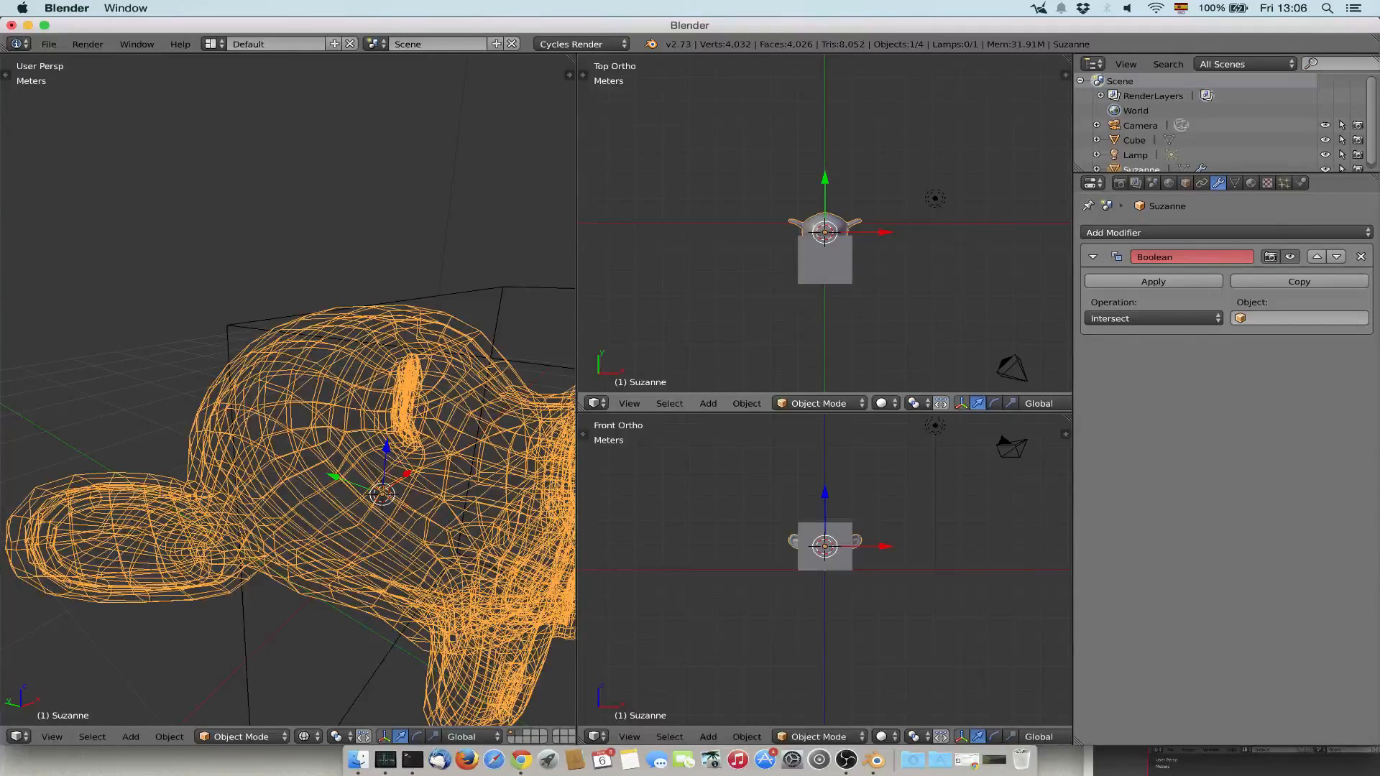
left_click(1153, 319)
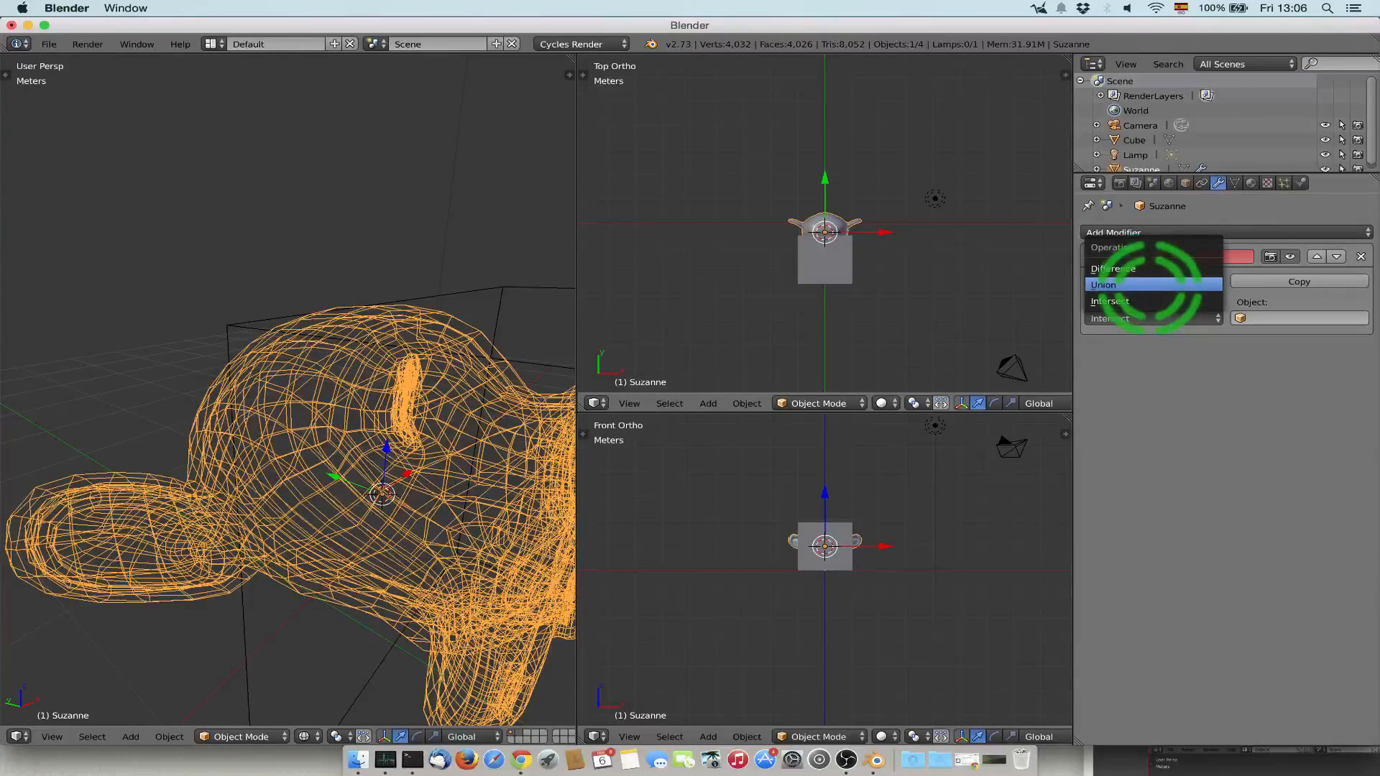
left_click(1155, 268)
left_click(1269, 318)
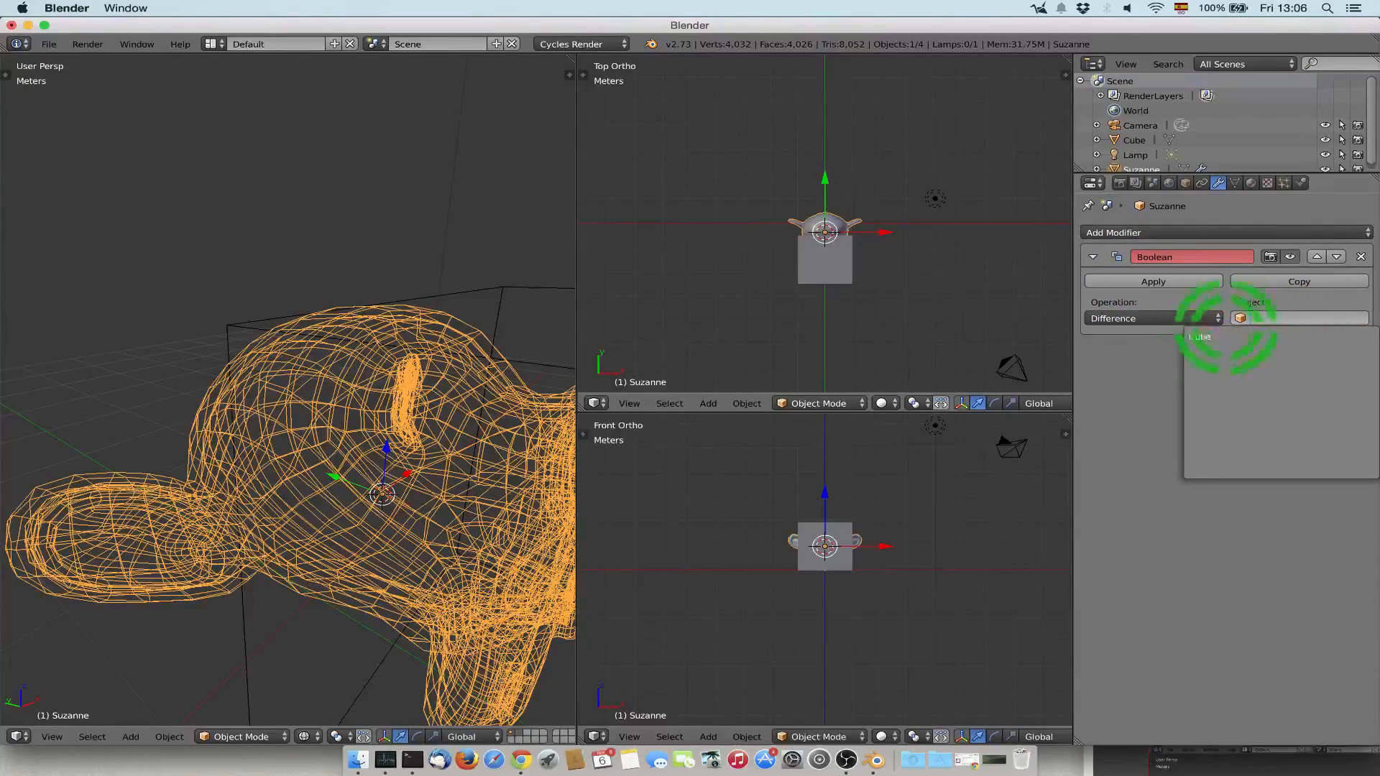
left_click(1196, 336)
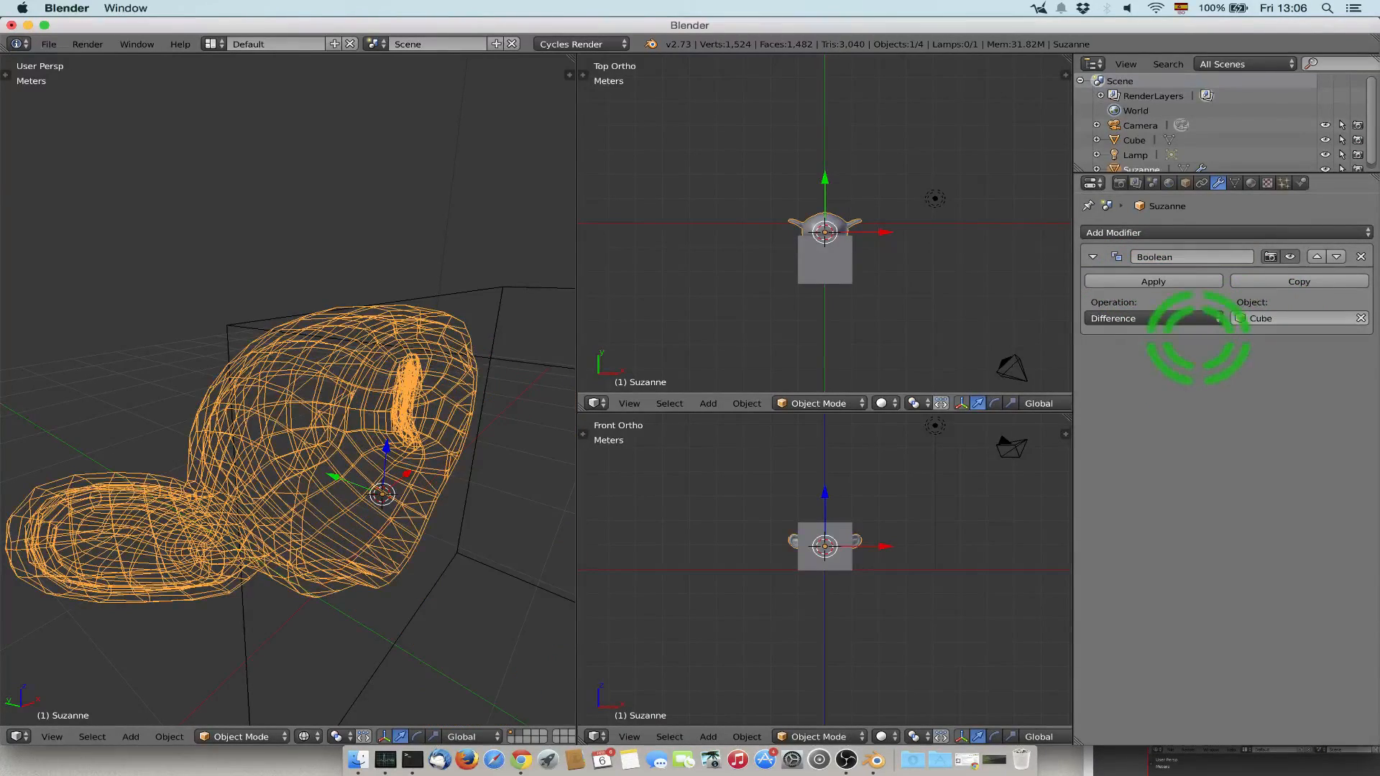
Shift the cube slightly farther from the monkey along negative Y and apply the monkey's Boolean modifier.
scroll(273, 369, "down", 5)
scroll(288, 363, "up", 3)
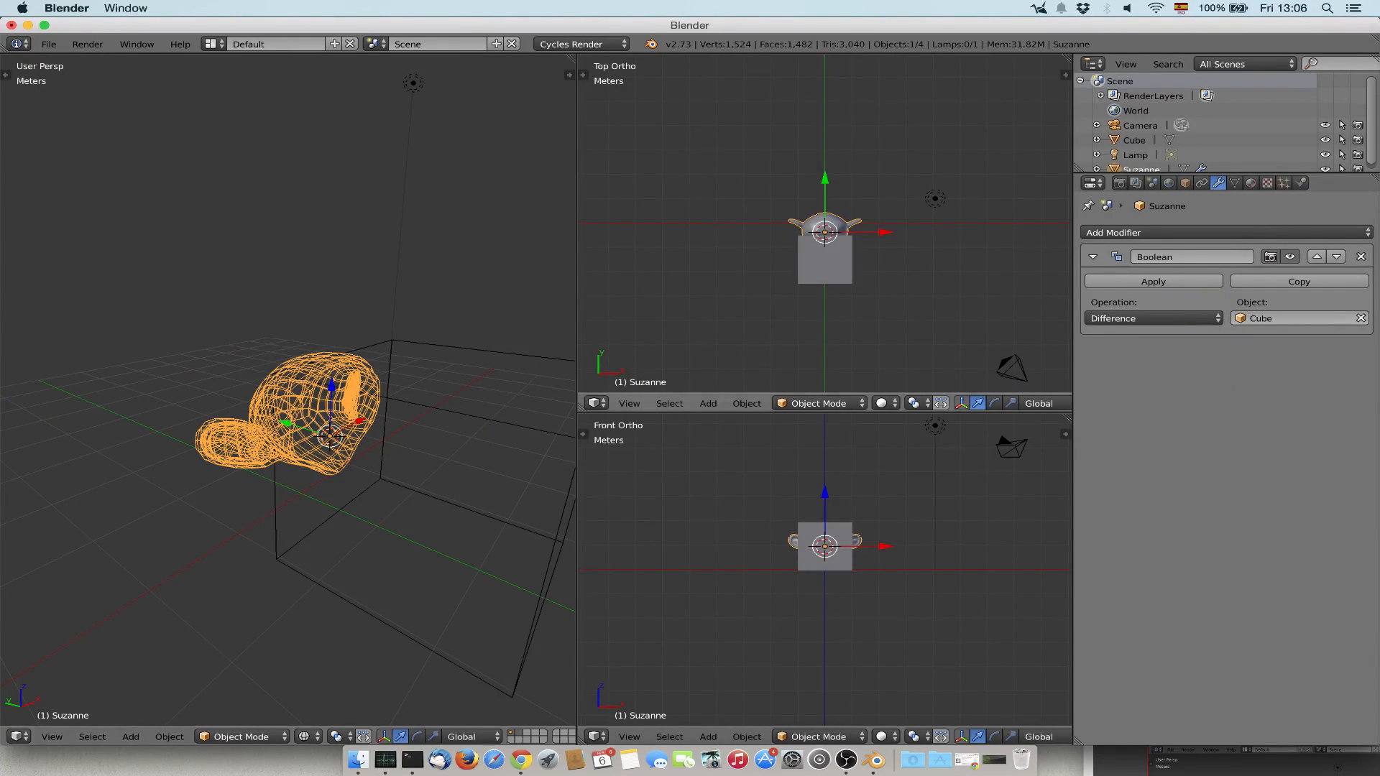
right_click(431, 496)
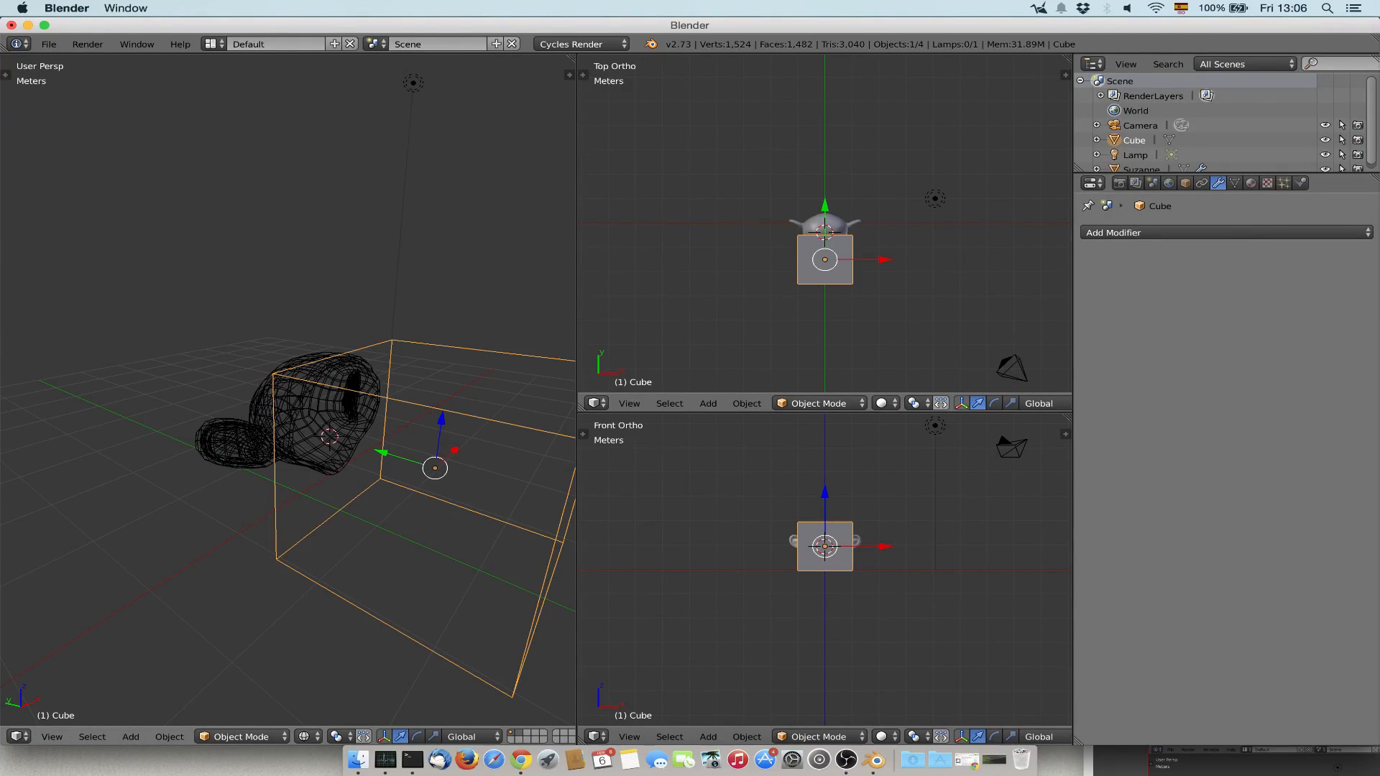
left_click(400, 456)
mouse_move(400, 456)
left_mouse_down()
mouse_move(561, 499)
mouse_move(76, 524)
mouse_move(41, 512)
mouse_move(411, 463)
left_mouse_up()
right_click(349, 413)
left_click(1185, 281)
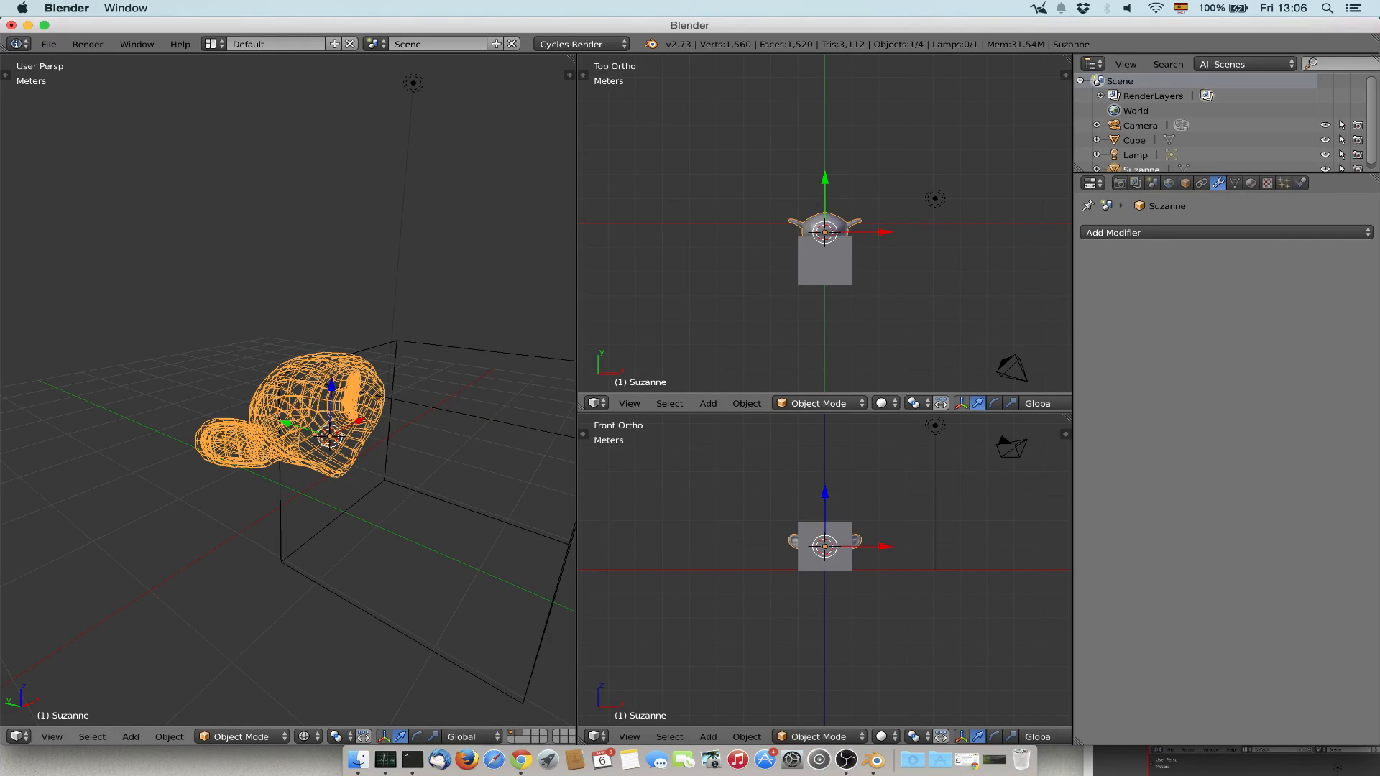
Delete the cutting cube from the scene.
right_click(389, 435)
key("x")
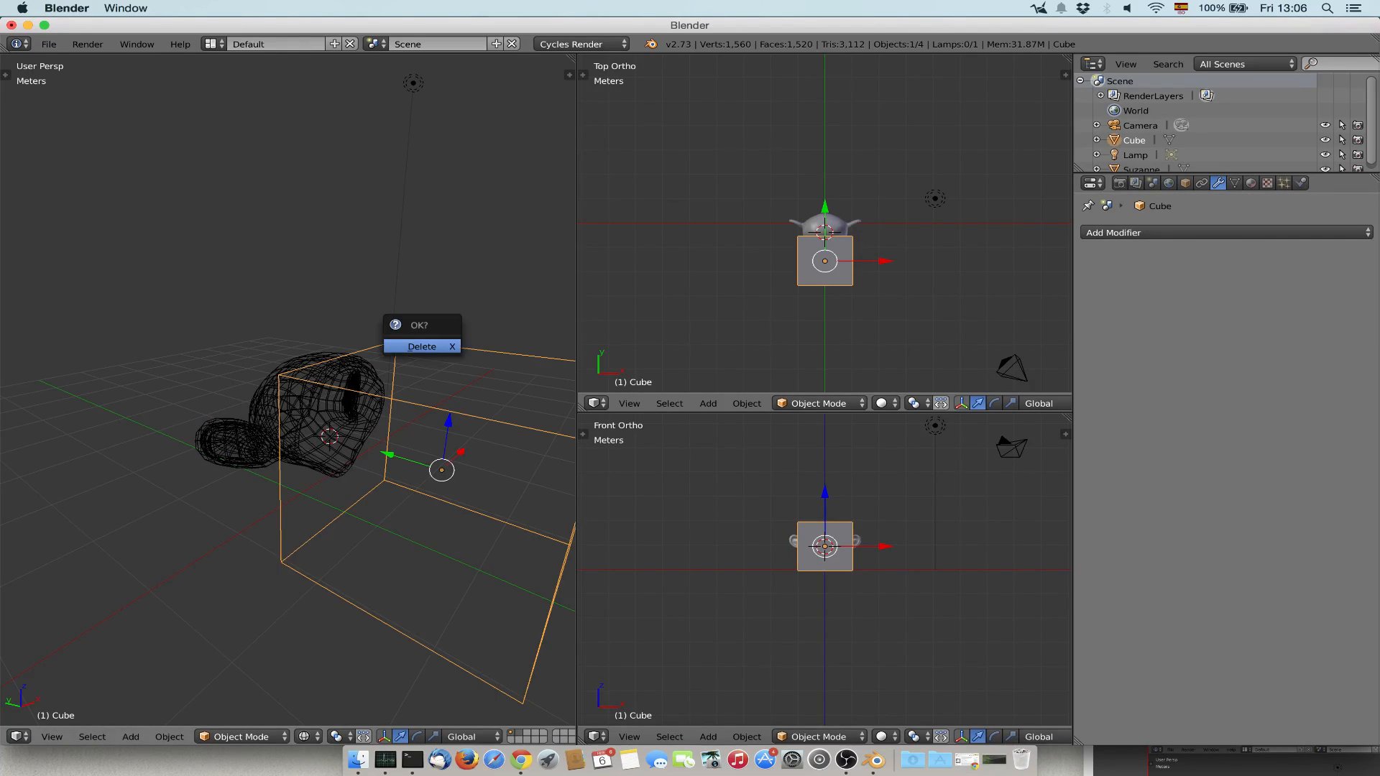
key("Return")
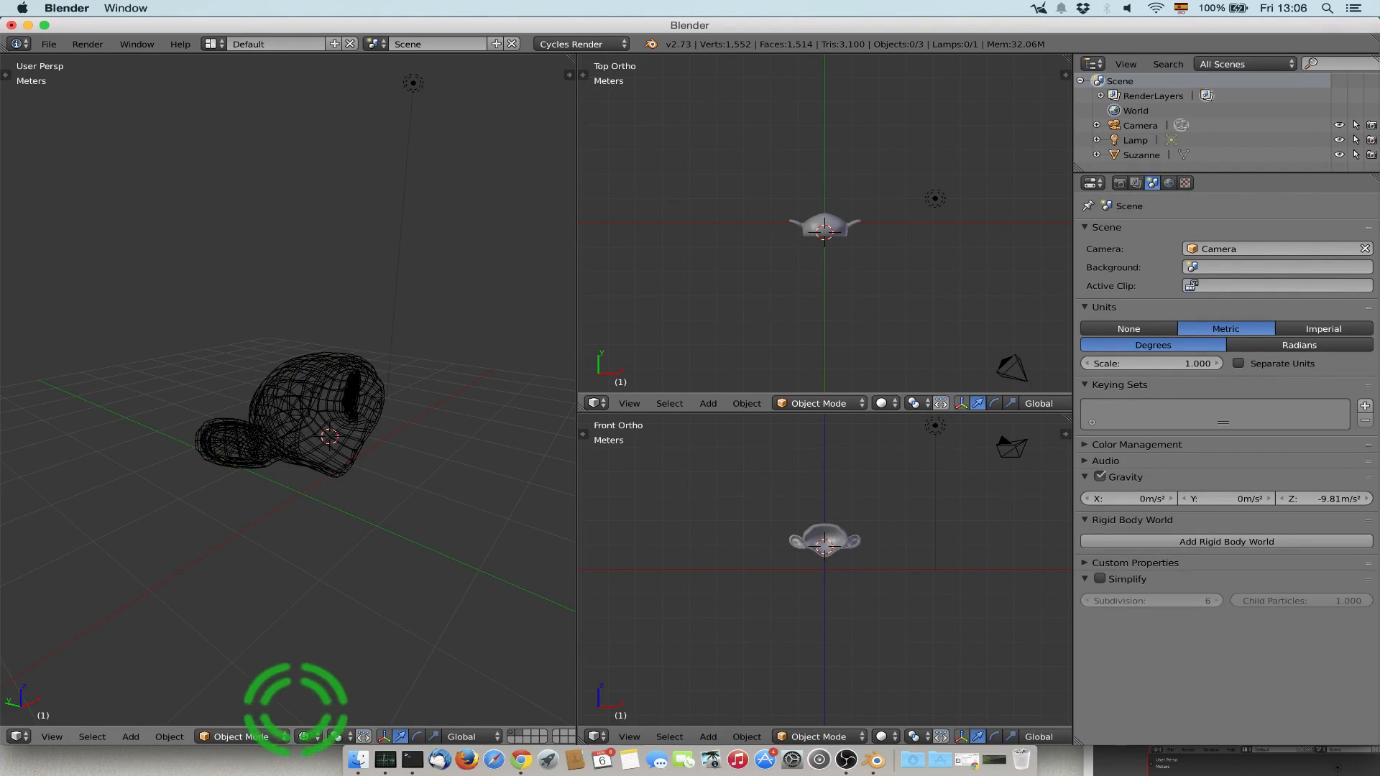
Switch the perspective view to Solid shading and examine the hollow monkey's interior and wall in an enlarged viewport.
left_click(305, 737)
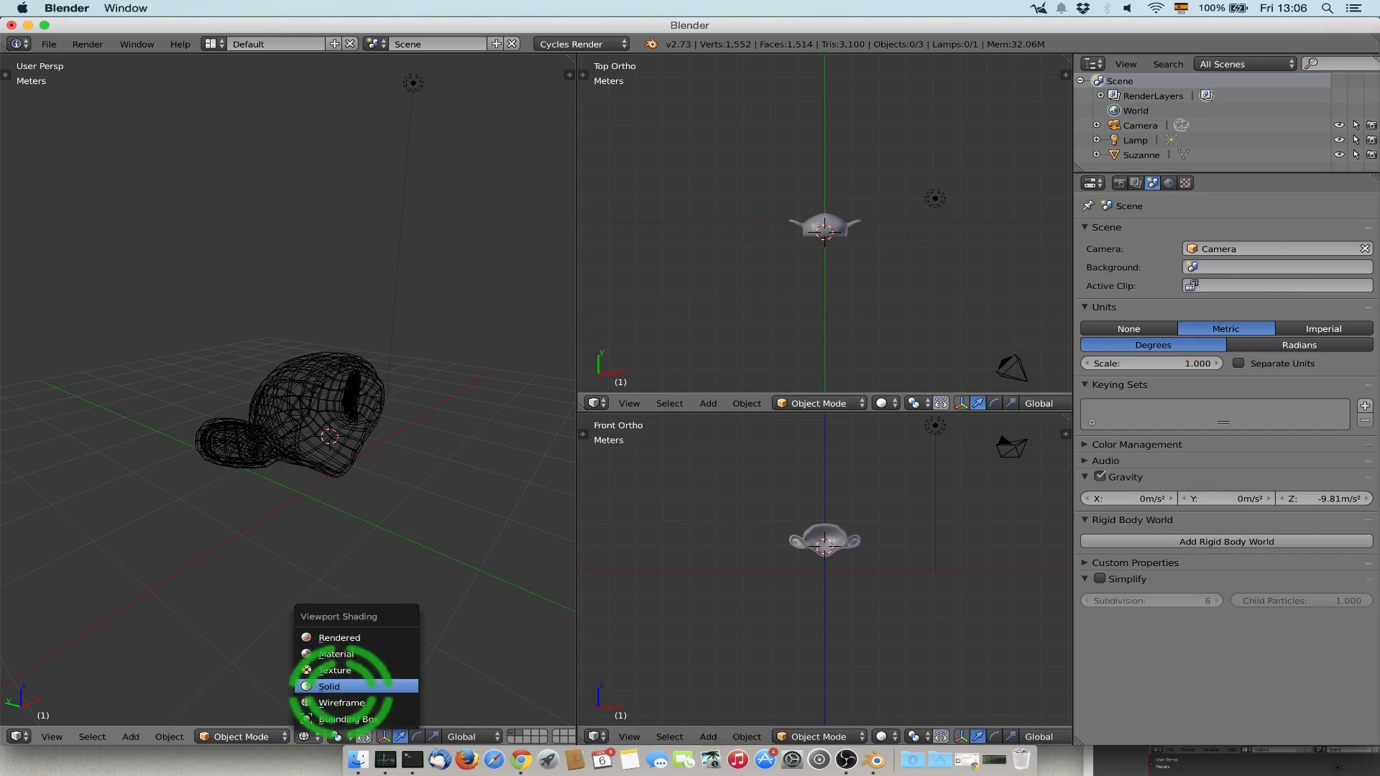
left_click(329, 687)
key("ctrl+Up")
scroll(639, 394, "up", 6)
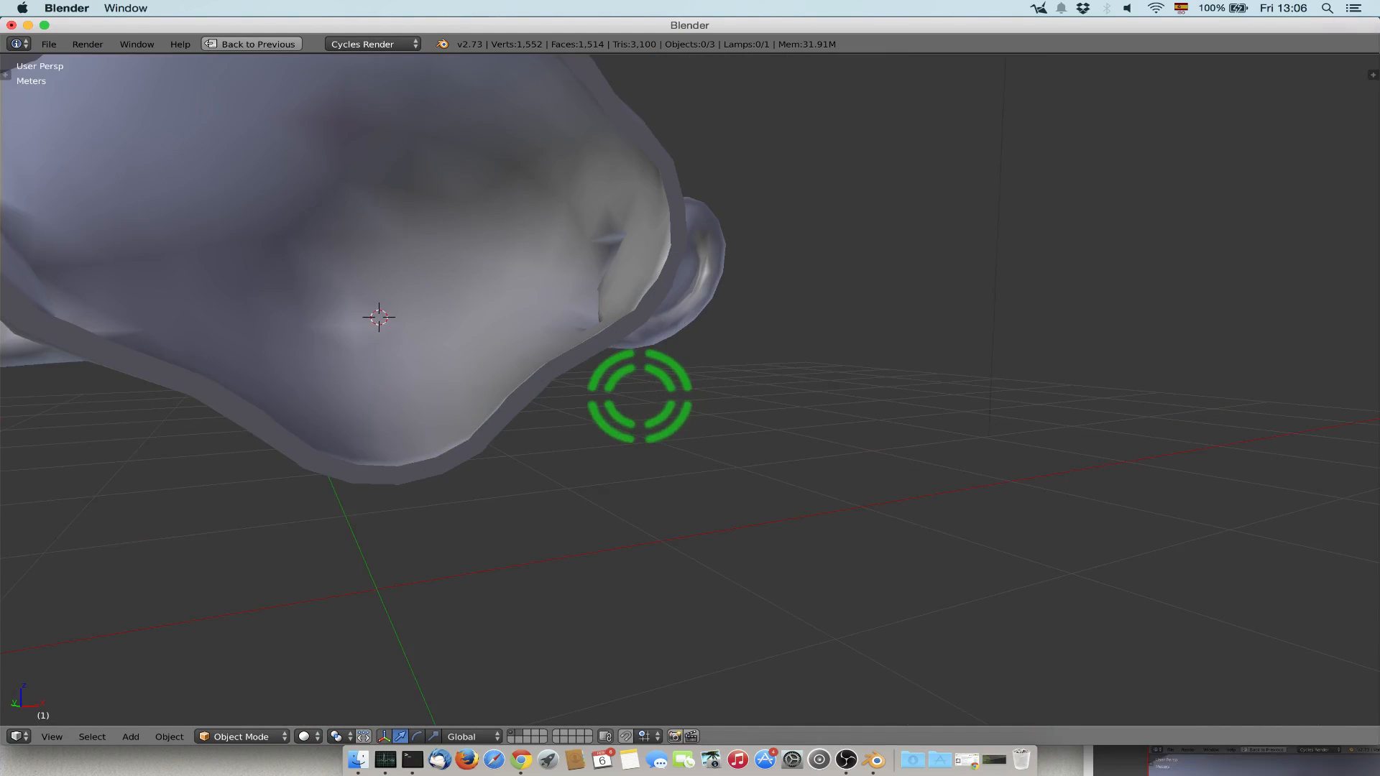
mouse_move(345, 368)
middle_mouse_down()
mouse_move(376, 391)
mouse_move(348, 372)
middle_mouse_up()
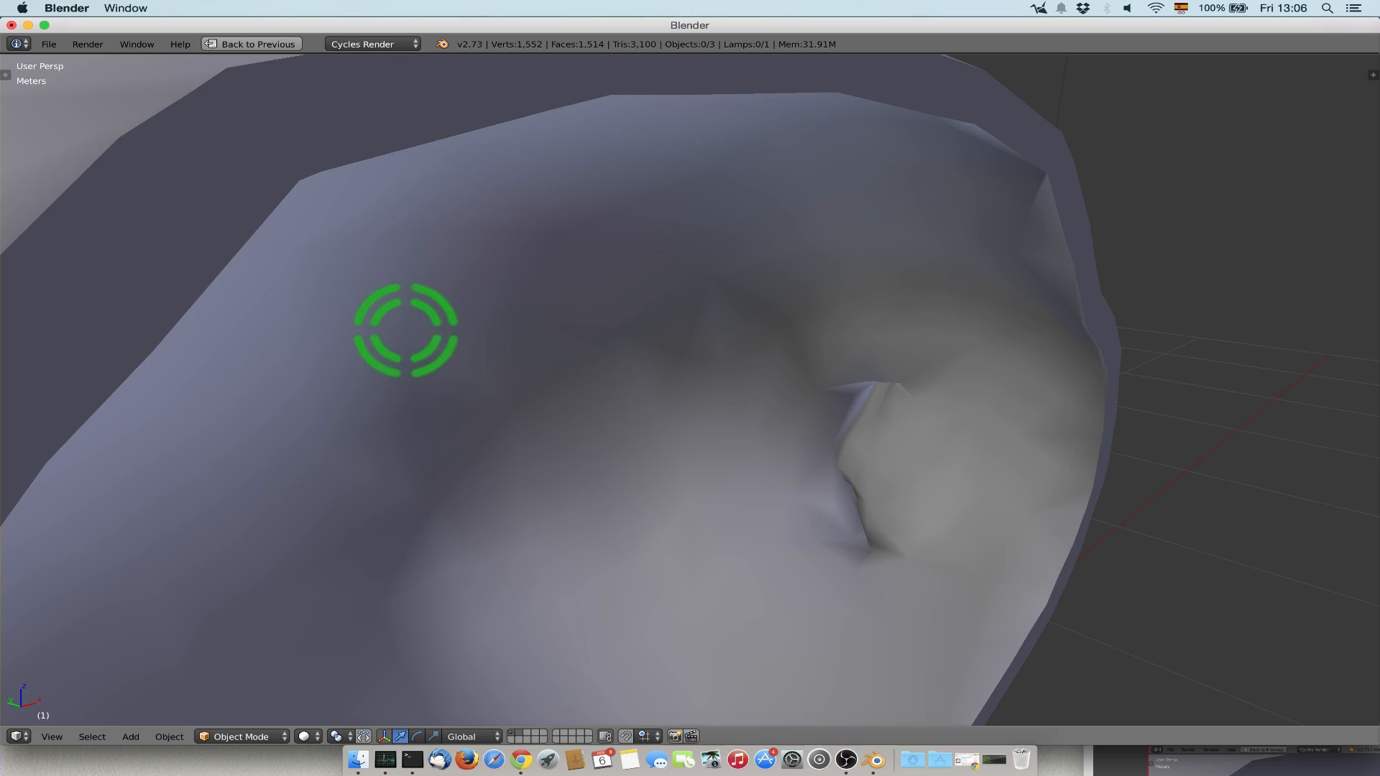
scroll(459, 335, "down", 8)
key("shift+space")
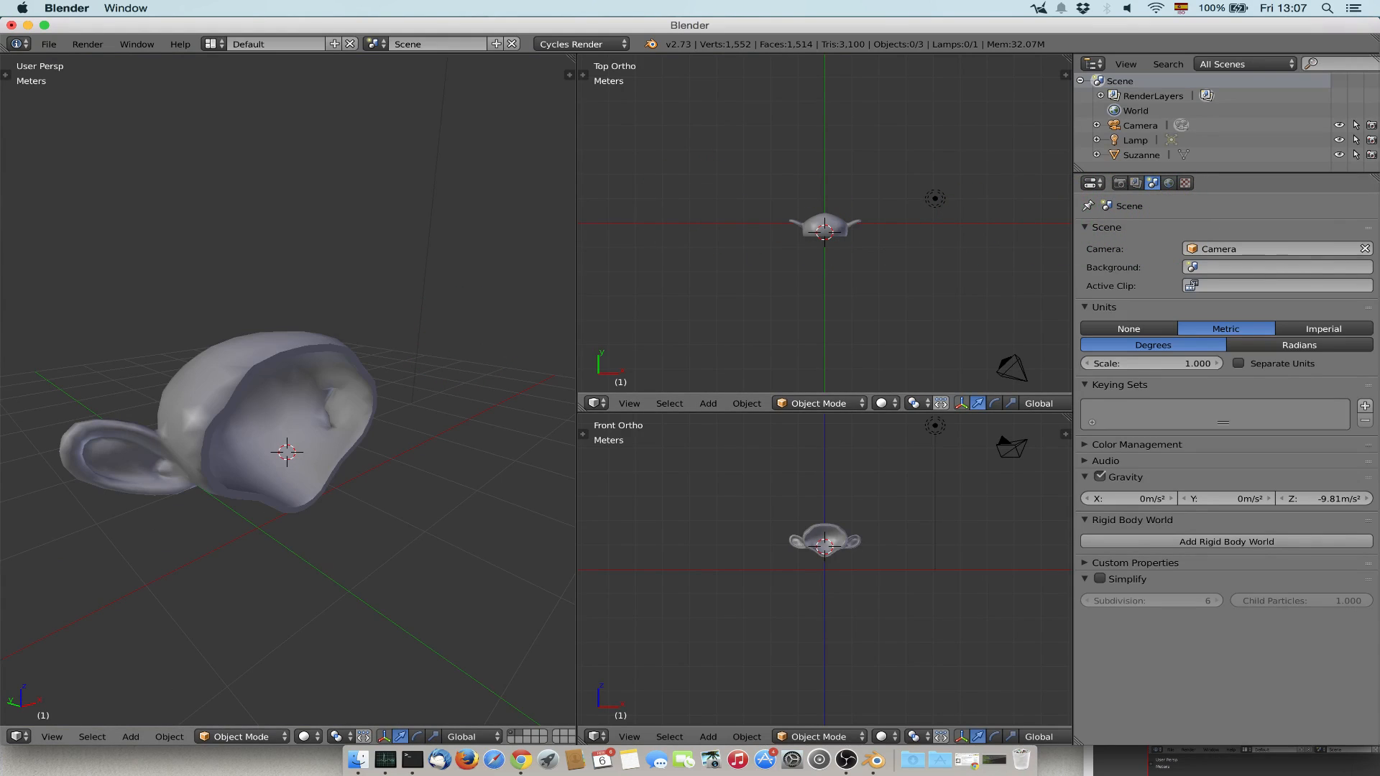
Add a plane mesh at the monkey's centre and scale it up into a large floor around the head.
key("shift+a")
left_click(327, 385)
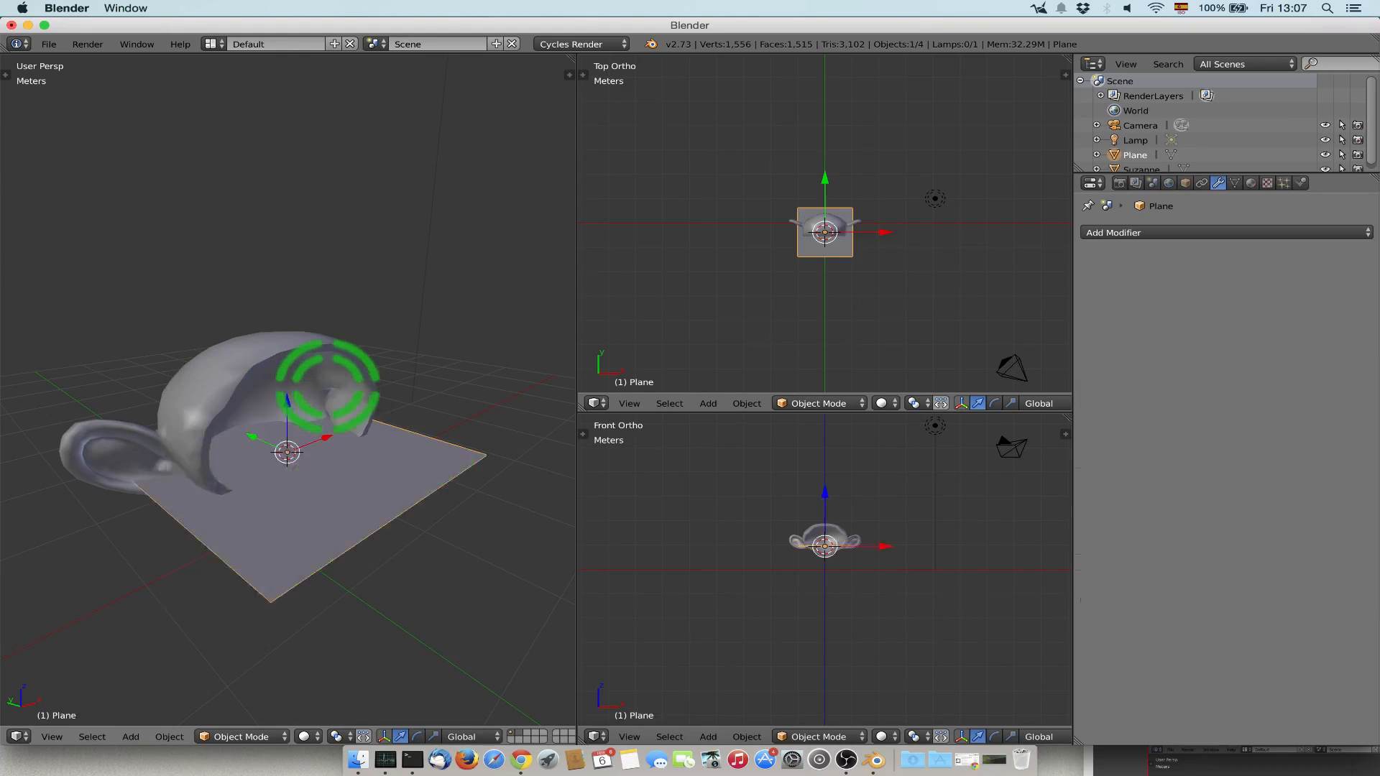
key("s")
left_click(549, 440)
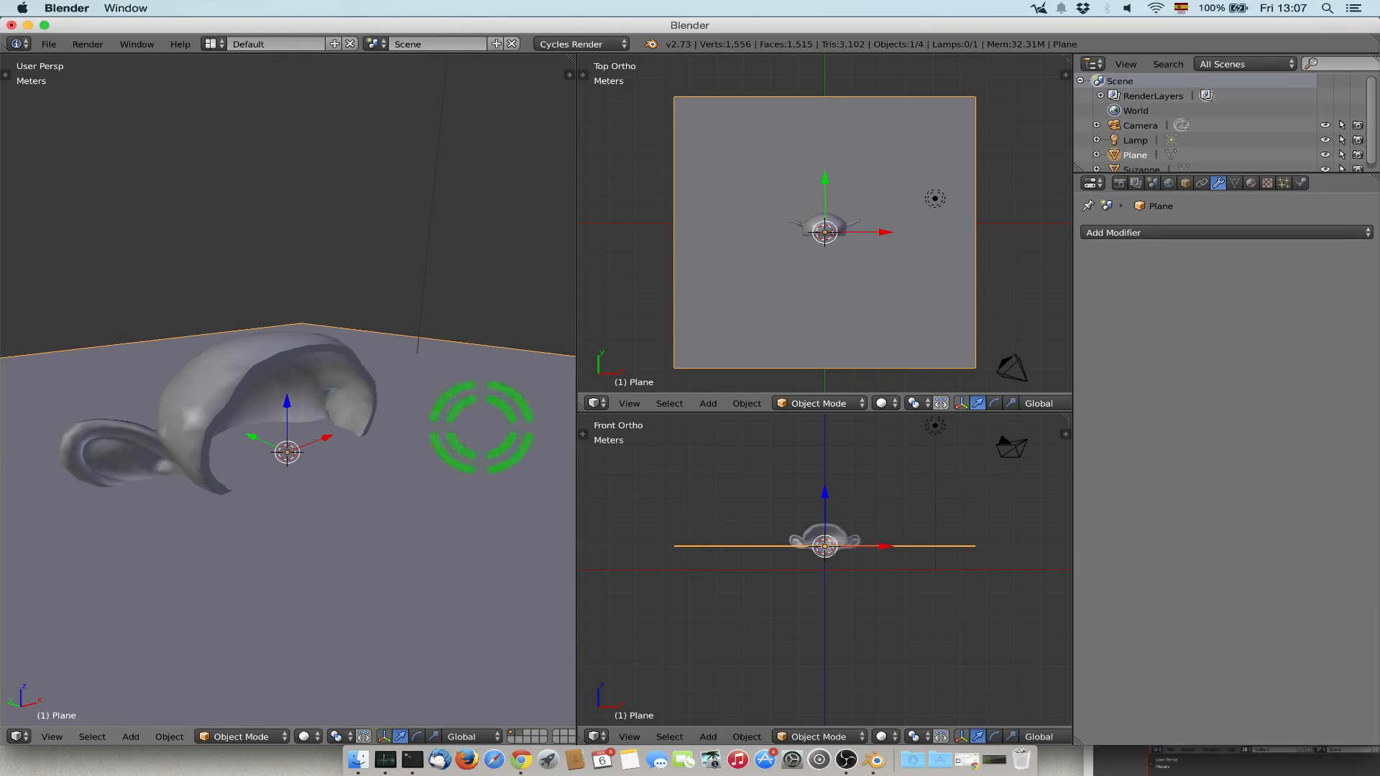
Raise the monkey along Z to sit above the floor plane and switch the perspective view to Rendered shading.
right_click(297, 357)
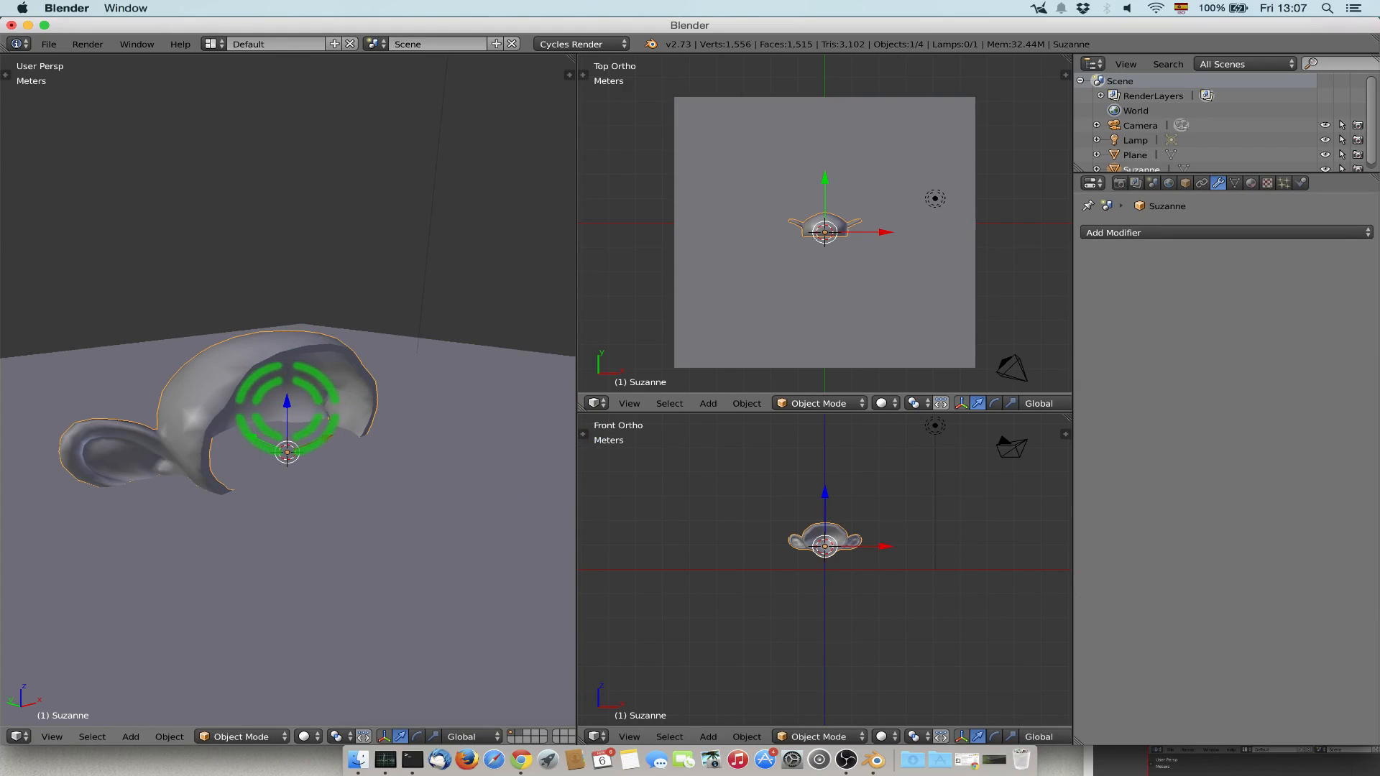
left_click_drag(286, 426, 363, 271)
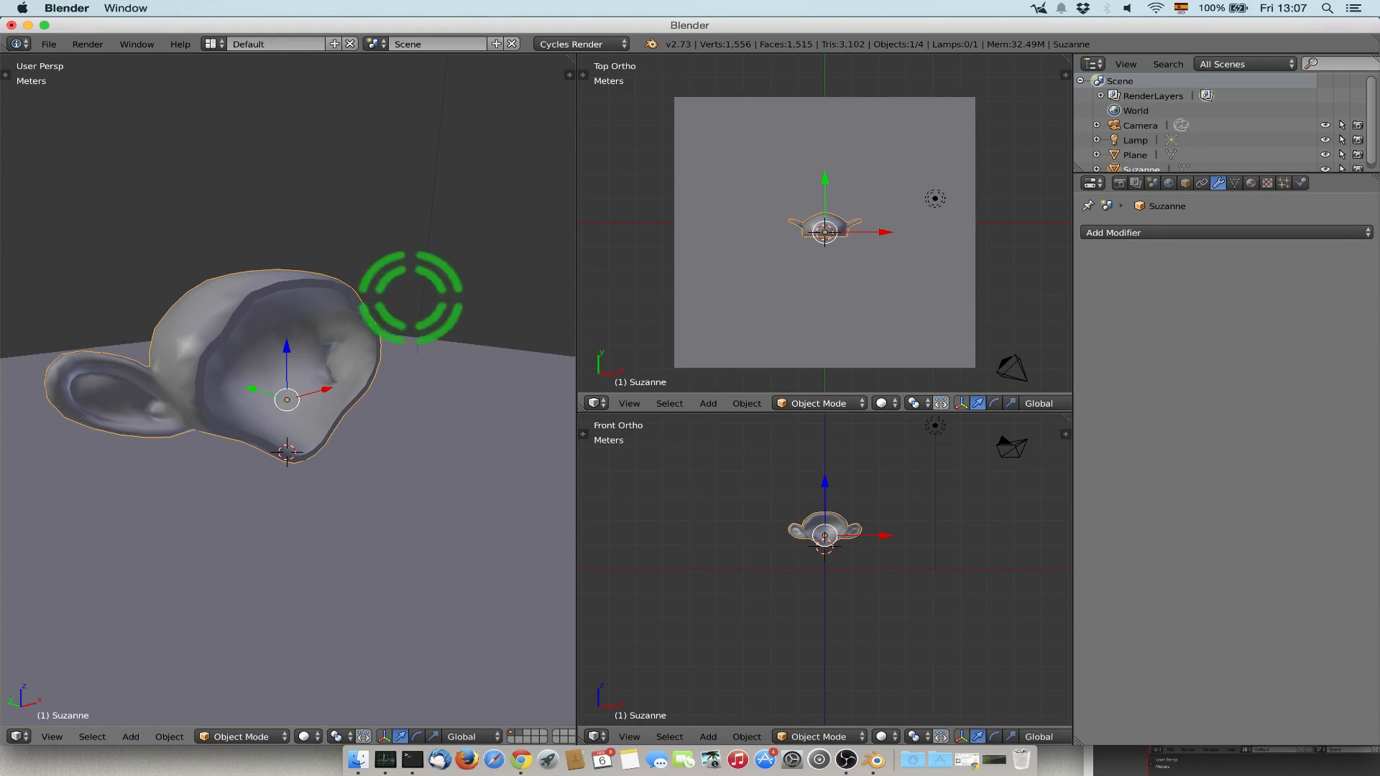
scroll(395, 292, "down", 4)
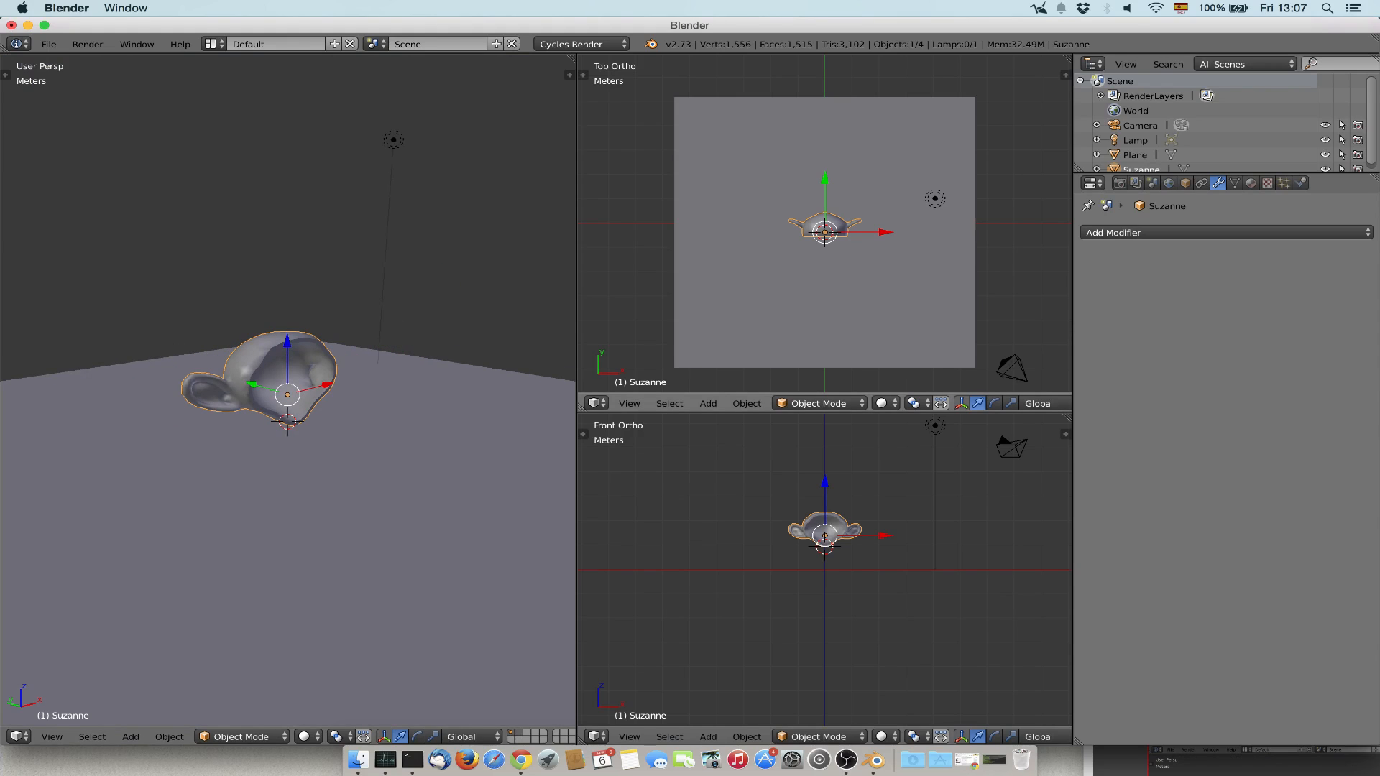
left_click(304, 736)
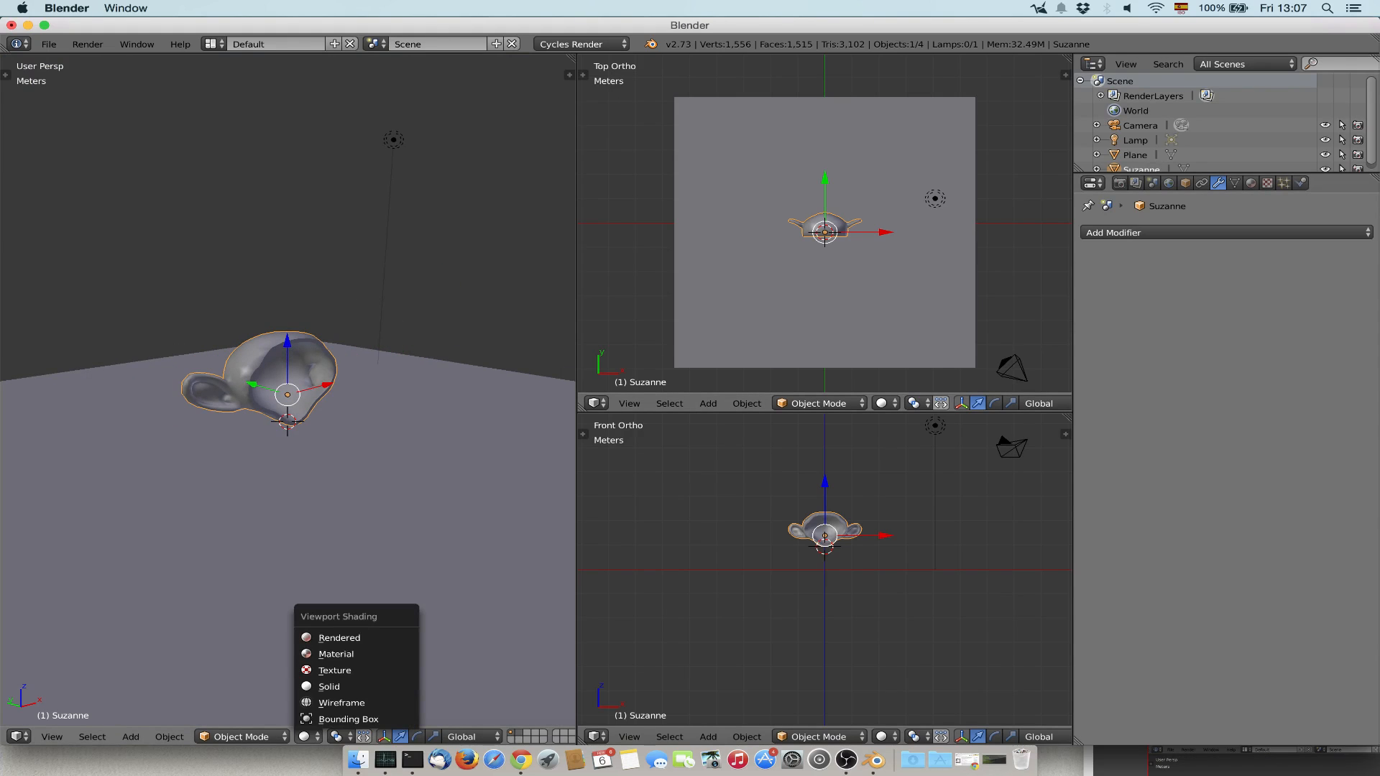
left_click(338, 637)
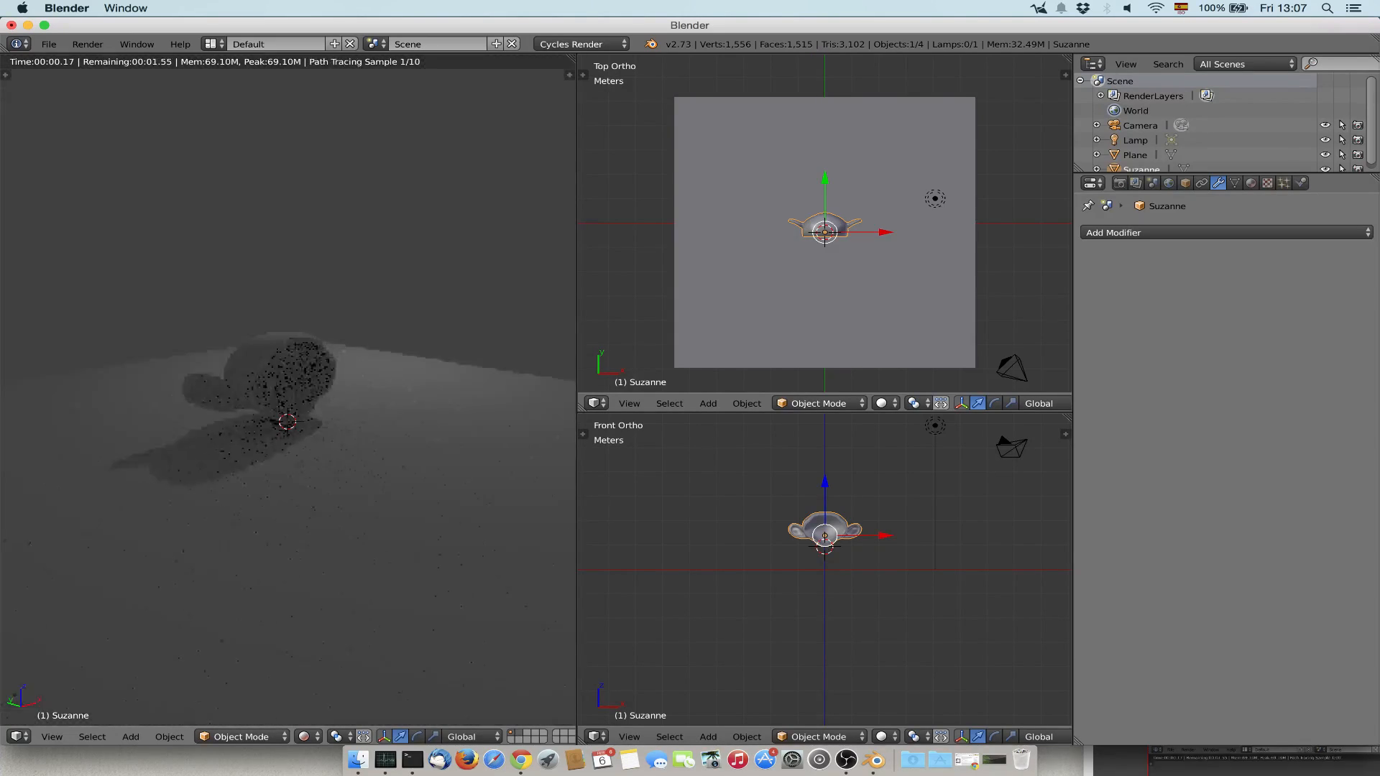
Rotate the Sun lamp clockwise about the global Z axis to redirect its light across the monkey.
right_click(935, 199)
key("r")
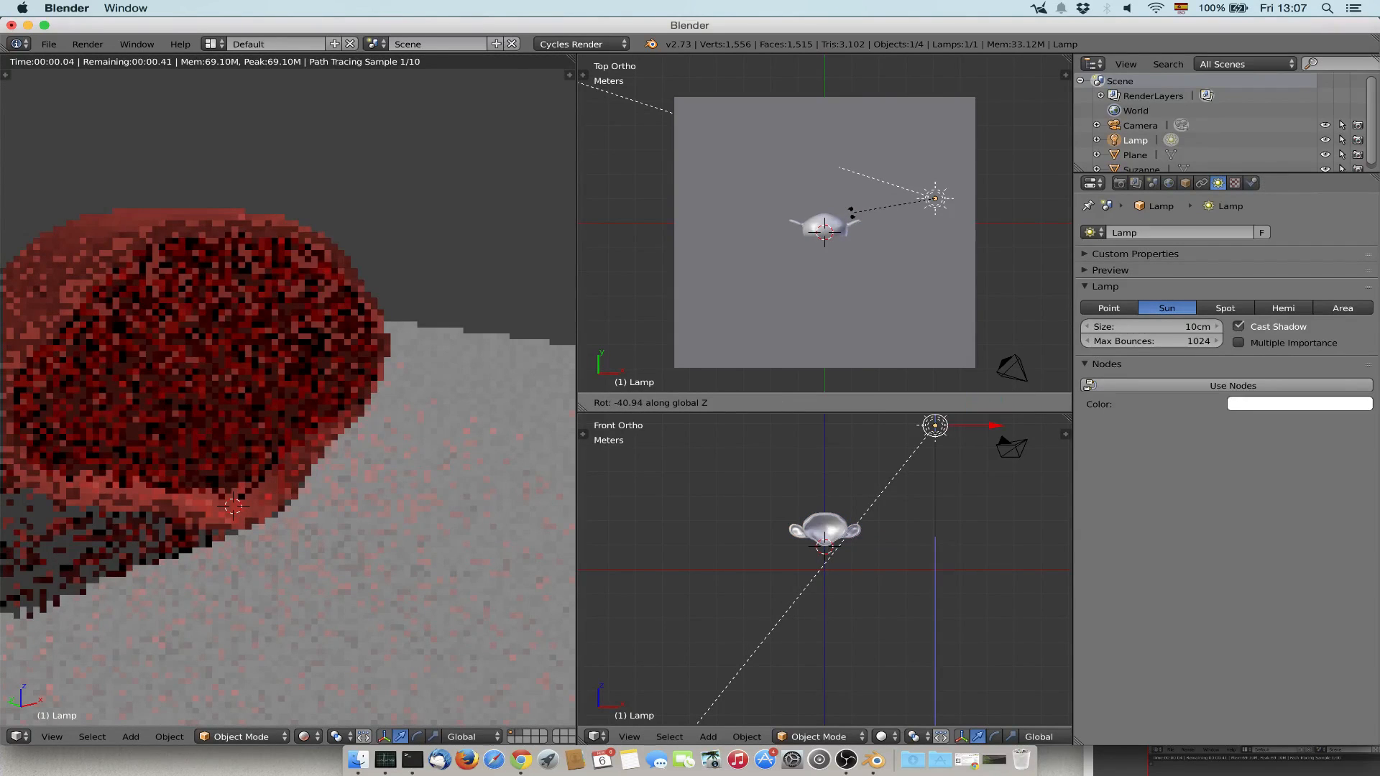
left_click(856, 205)
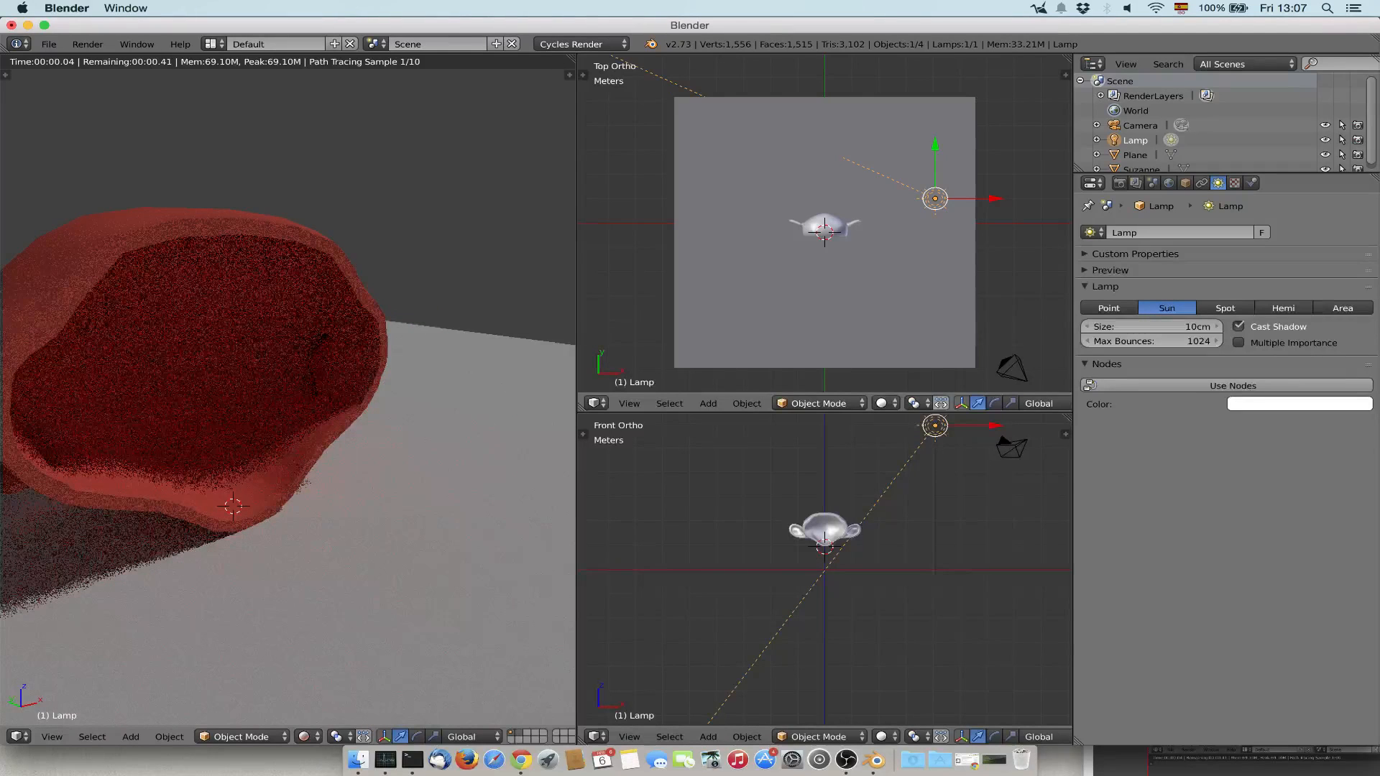
Try a Glass BSDF surface on the monkey's material and return it to Diffuse BSDF.
right_click(237, 345)
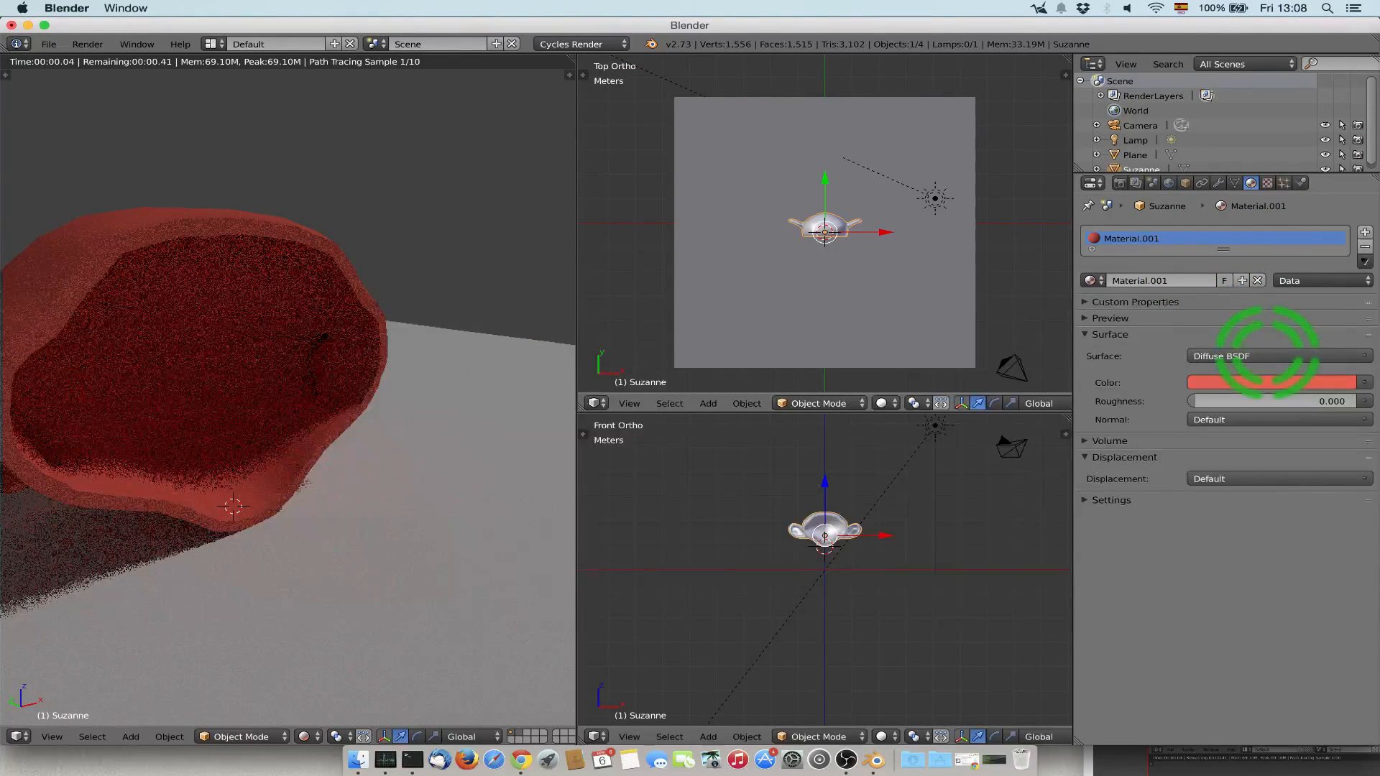
left_click(1266, 356)
left_click(1250, 433)
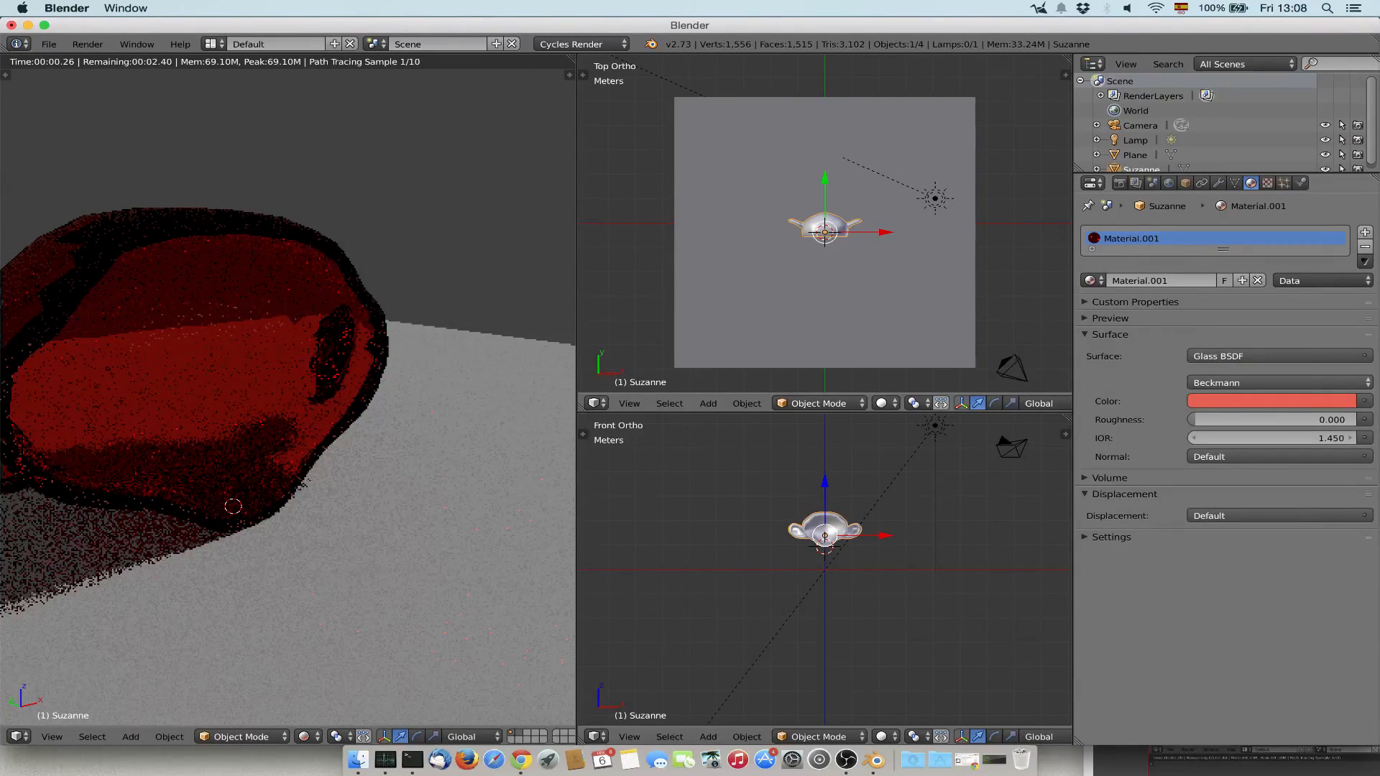
left_click(1232, 352)
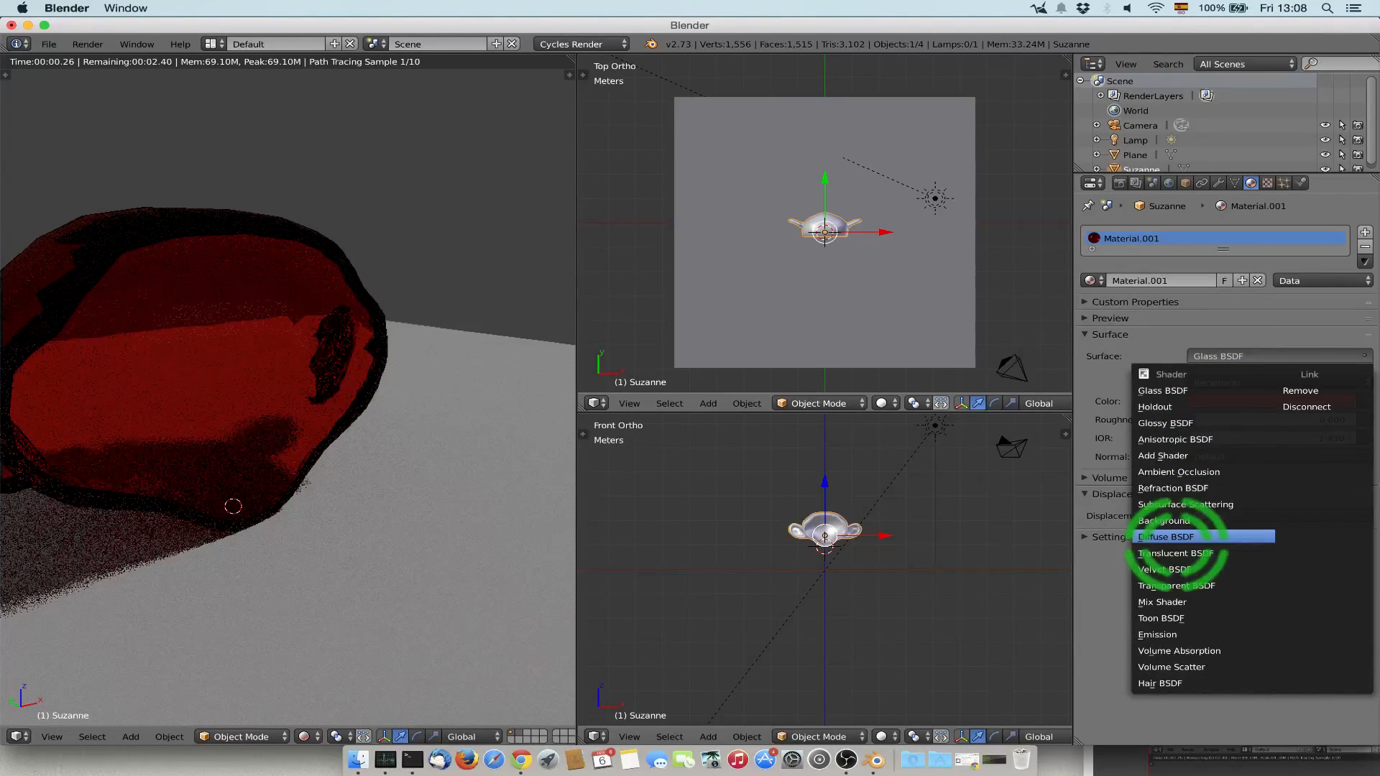
left_click(1177, 538)
Switch the perspective view to Wireframe shading and show the monkey together with the whole floor and lamp.
left_click(307, 736)
left_click(333, 683)
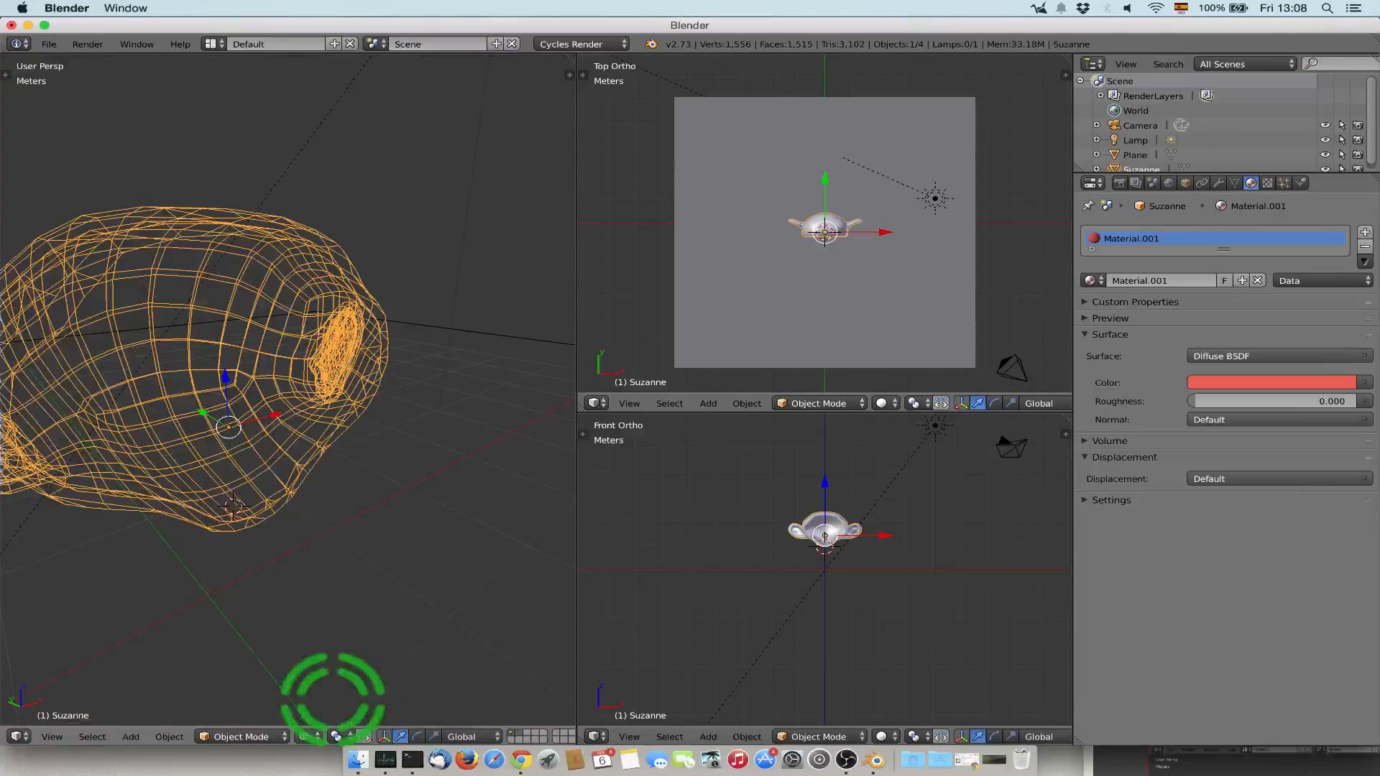
scroll(446, 351, "down", 8)
mouse_move(288, 388)
middle_mouse_down()
mouse_move(331, 381)
mouse_move(309, 403)
middle_mouse_up()
left_click(49, 44)
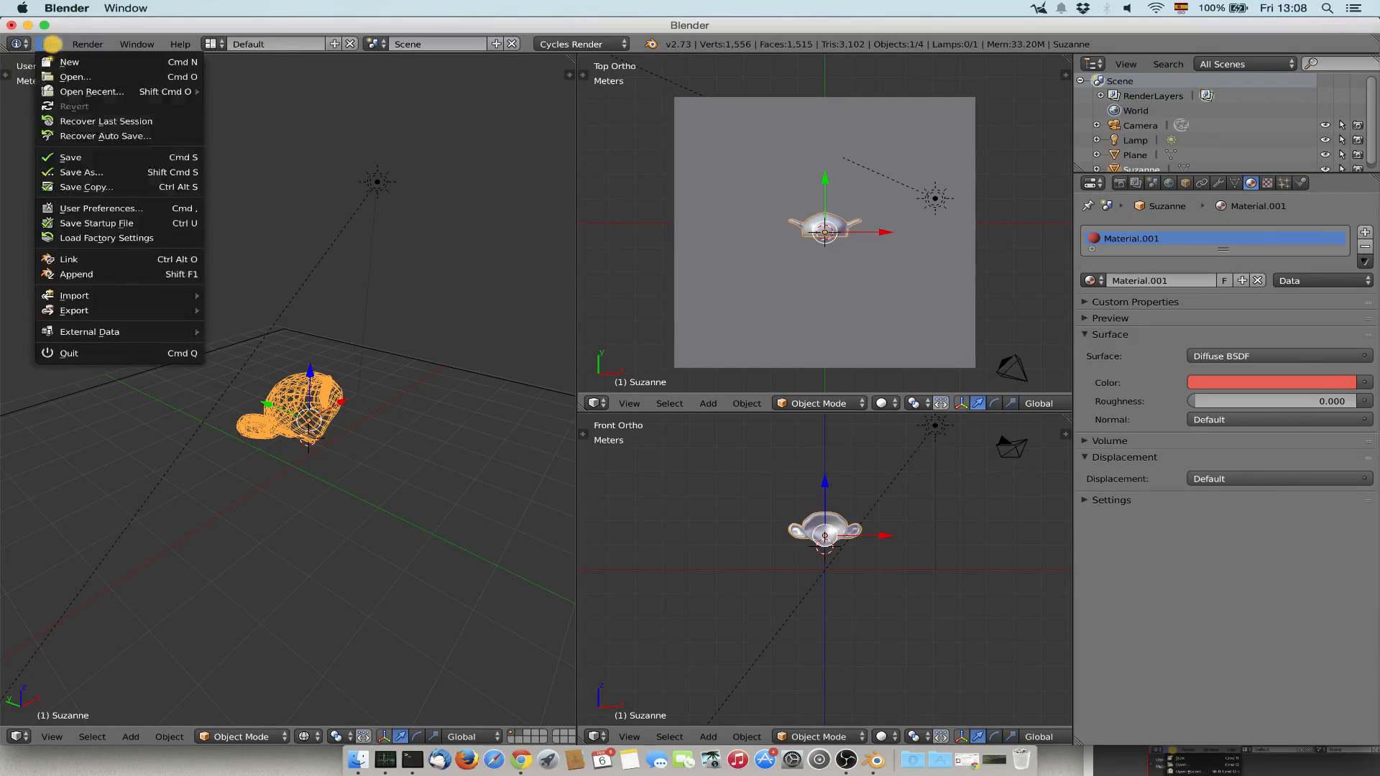
mouse_move(86, 311)
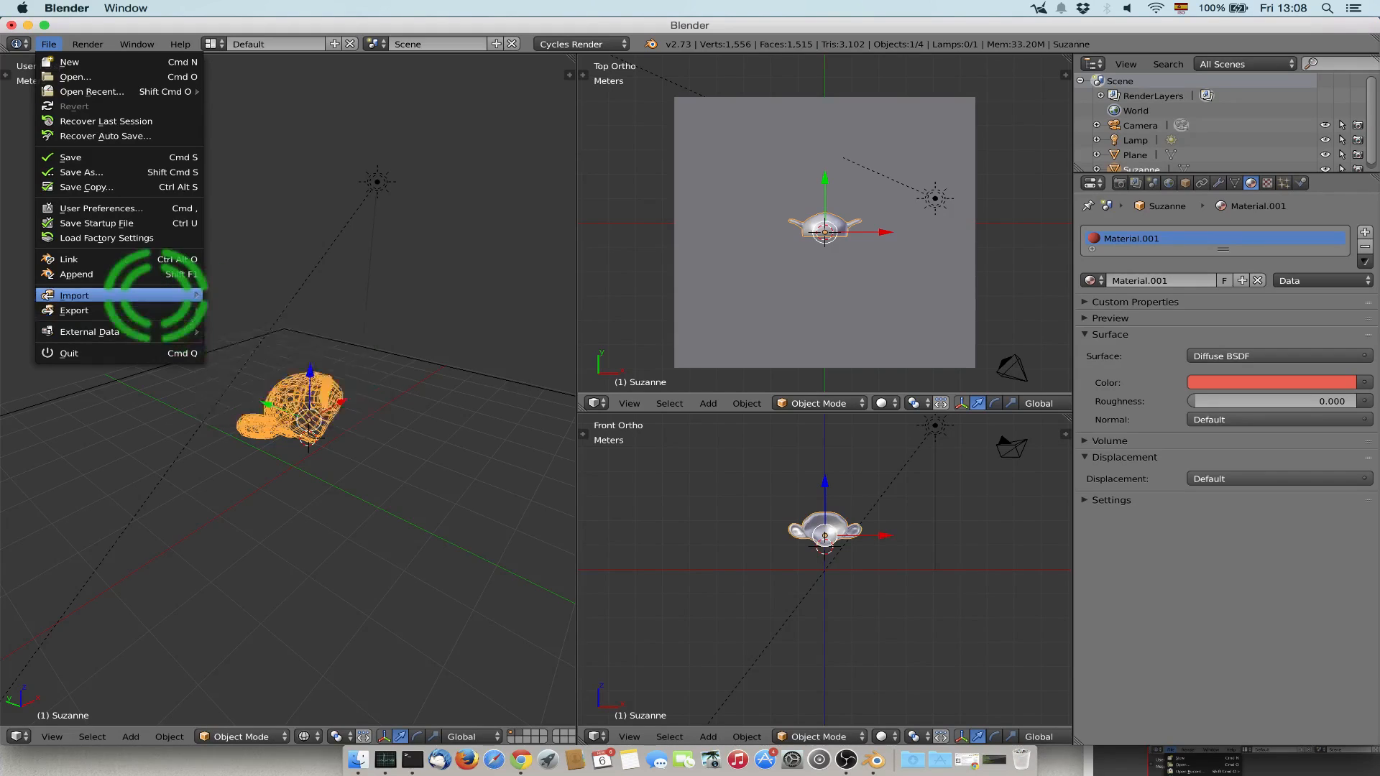
mouse_move(144, 298)
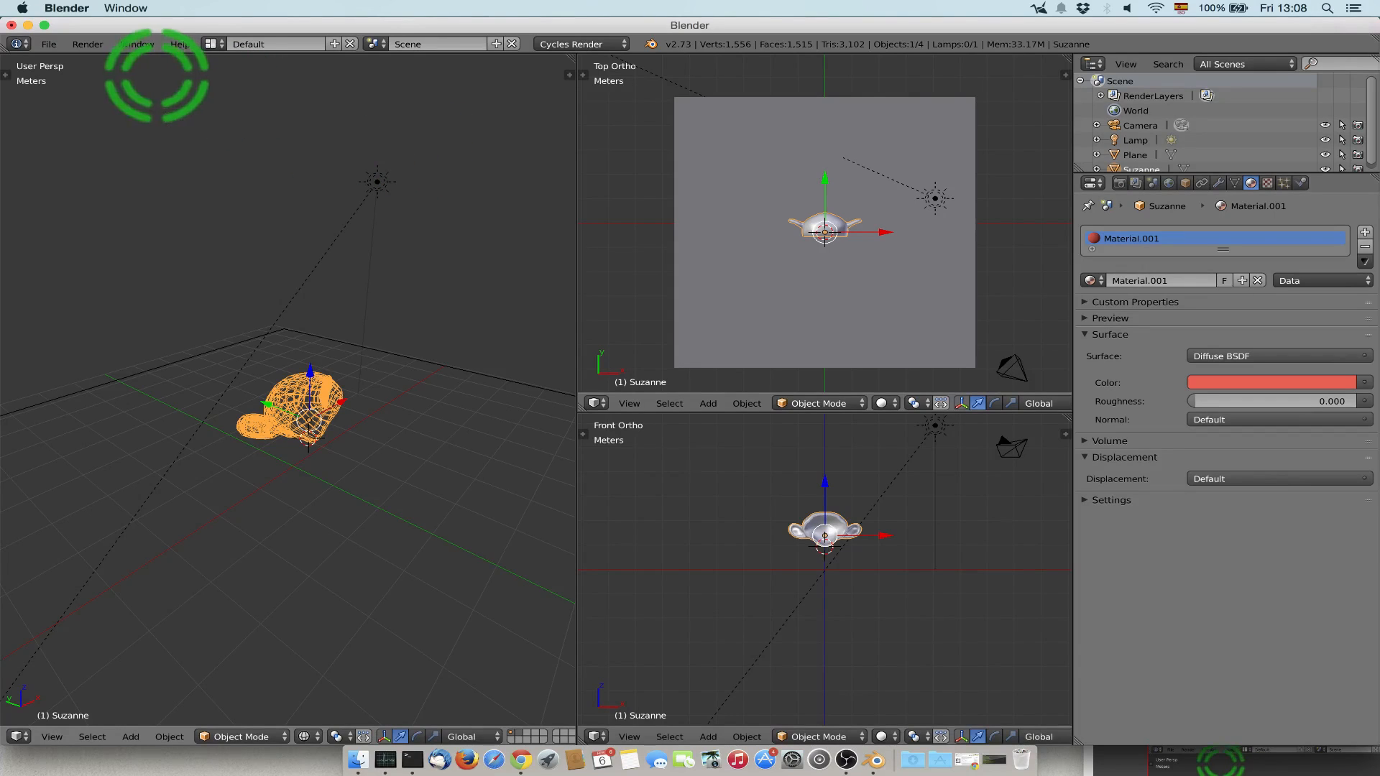
left_click(847, 747)
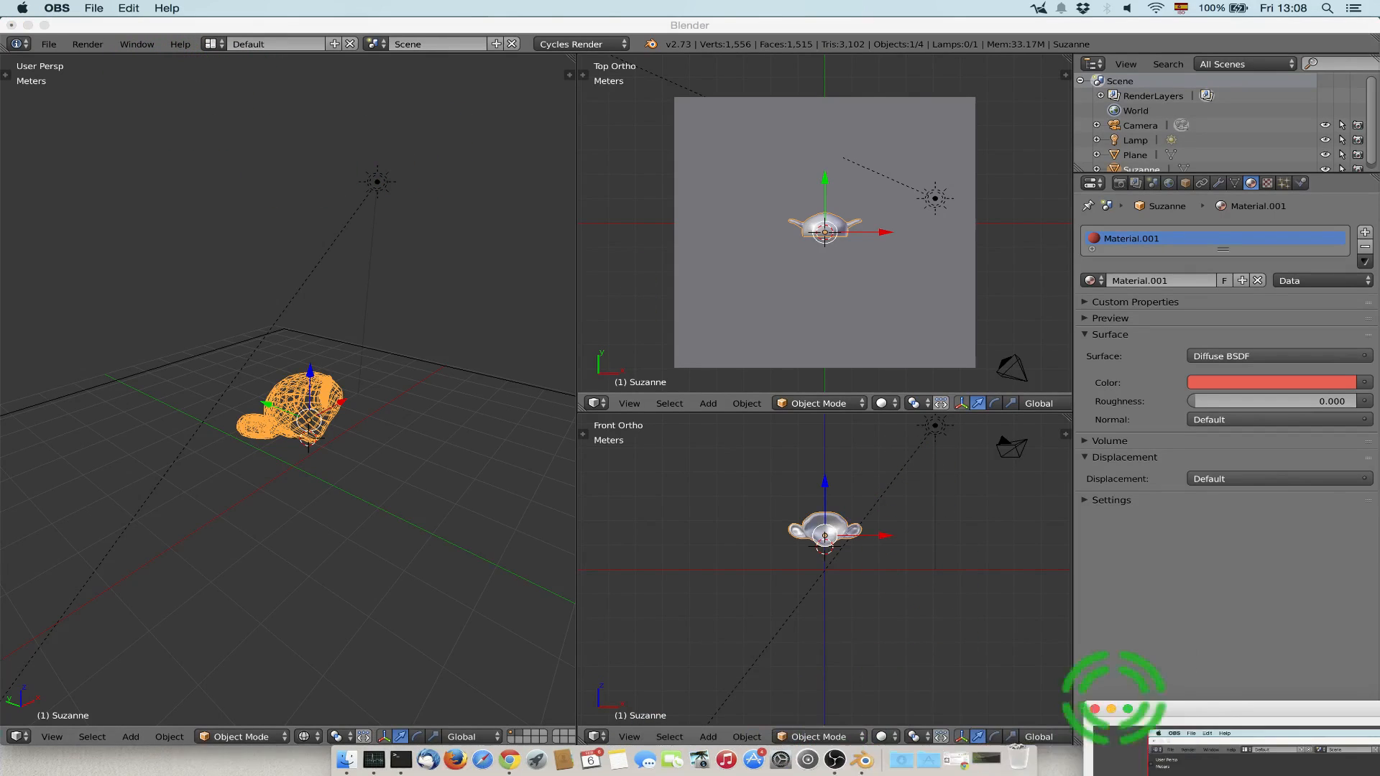